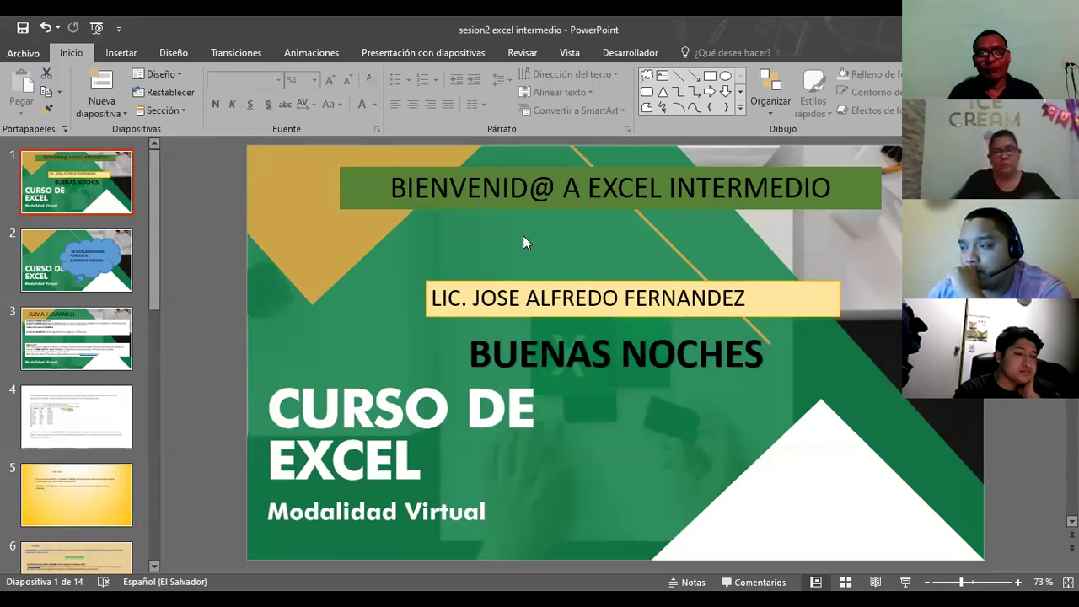
# Start the slide show and advance to the RETROALIMENTEMOS review slide on FUNCION SI.
pyautogui.press('F5')
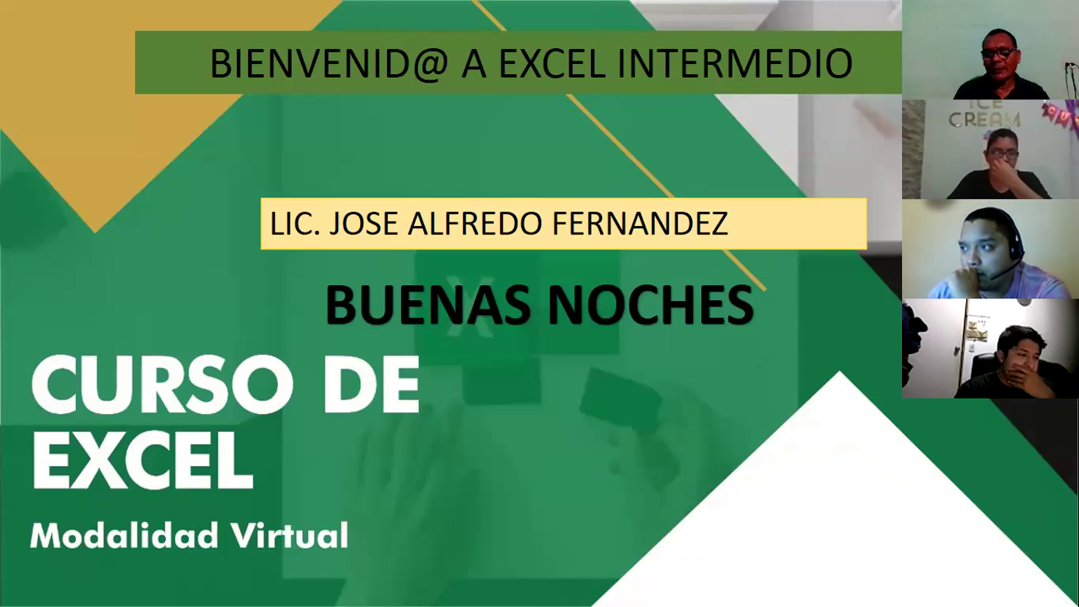
pyautogui.click(539, 410)
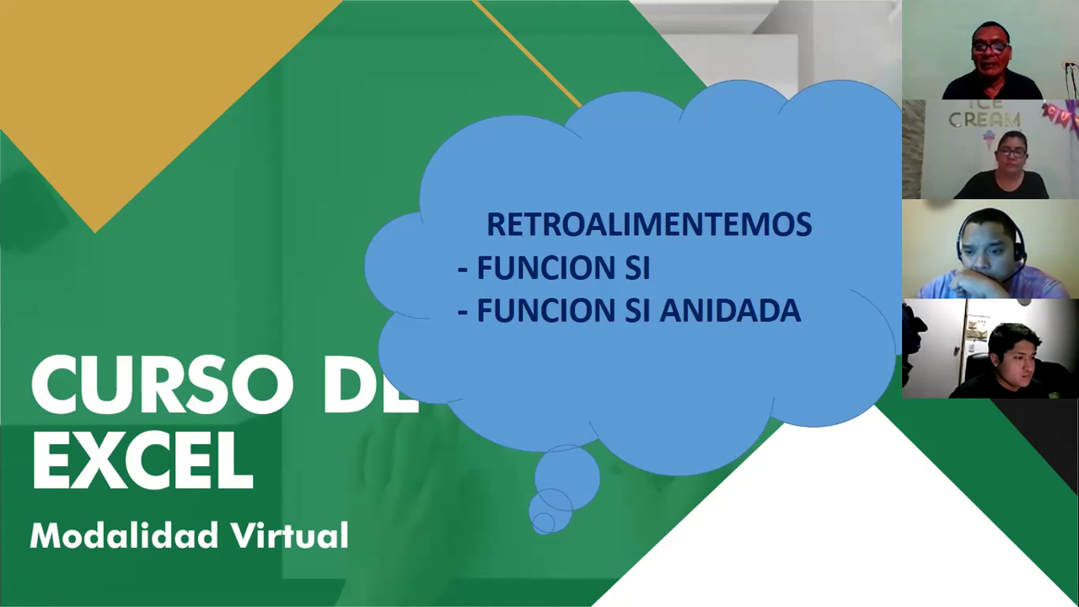
# Advance to the SUMA Y SUMAR.SI slide and switch over to Excel.
pyautogui.press('Right')
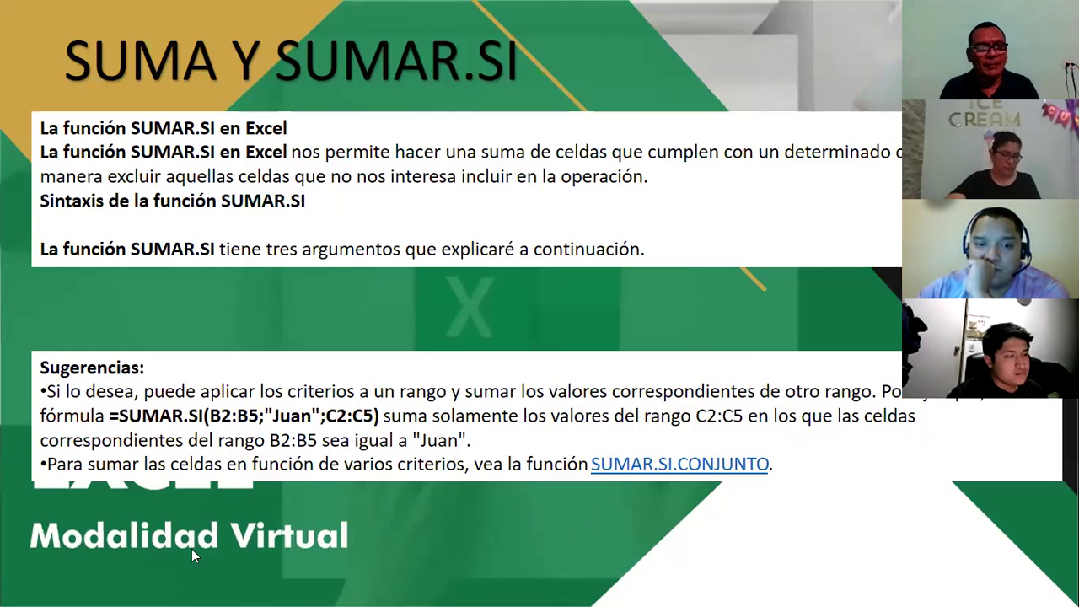
pyautogui.hotkey('alt', 'Tab')
# Review the existing SI formula in F8 against the scores, then select empty cell G8.
pyautogui.click(355, 319)
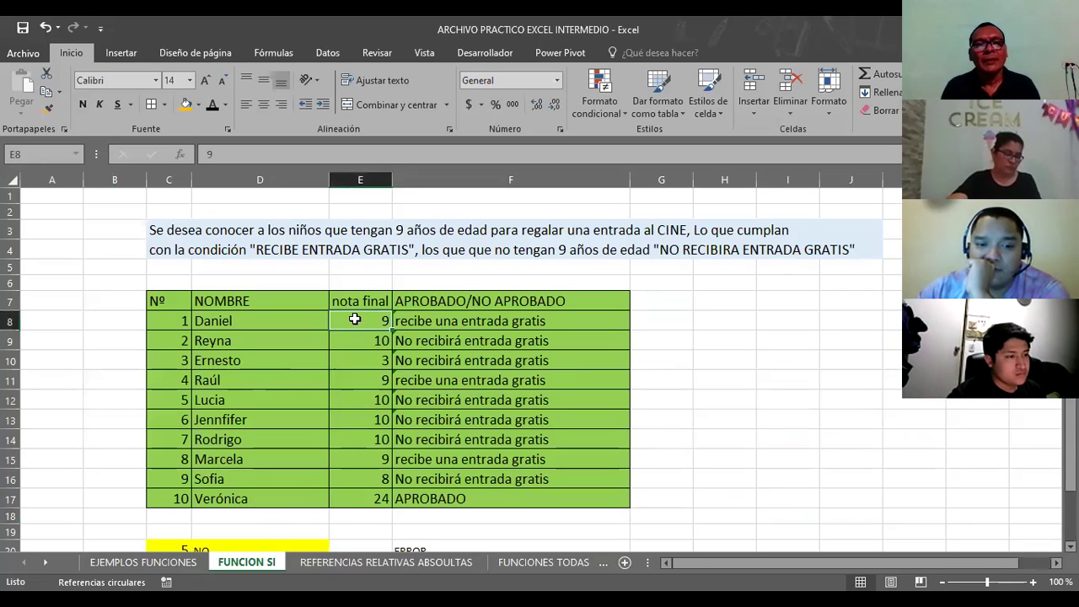
pyautogui.click(449, 328)
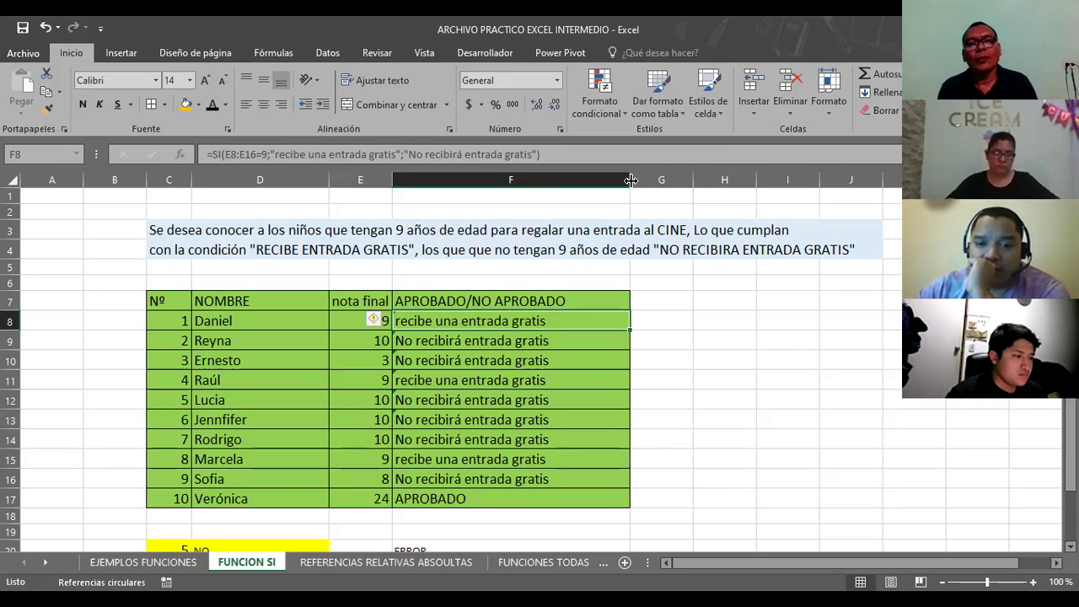
pyautogui.click(654, 322)
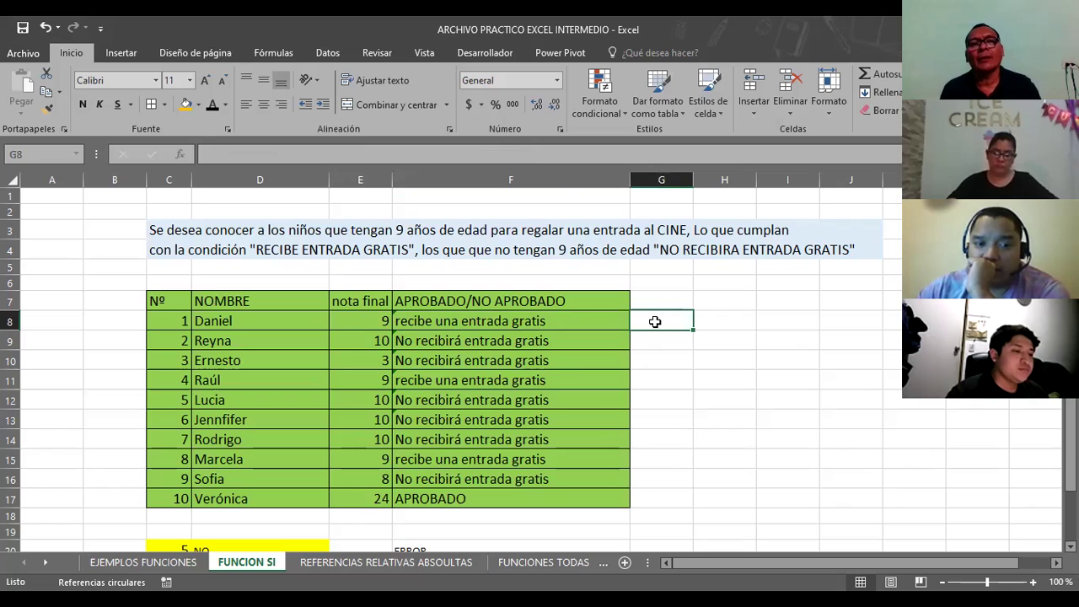
pyautogui.click(485, 328)
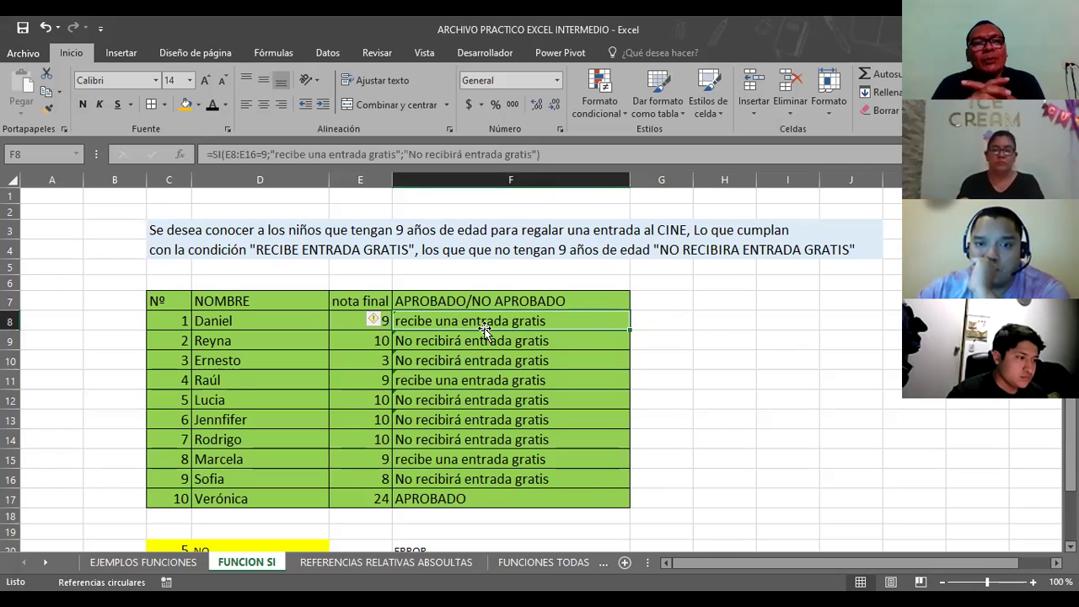
pyautogui.click(652, 315)
# Start an =SI formula in G8 and bring up its Function Arguments dialog.
pyautogui.write('=')
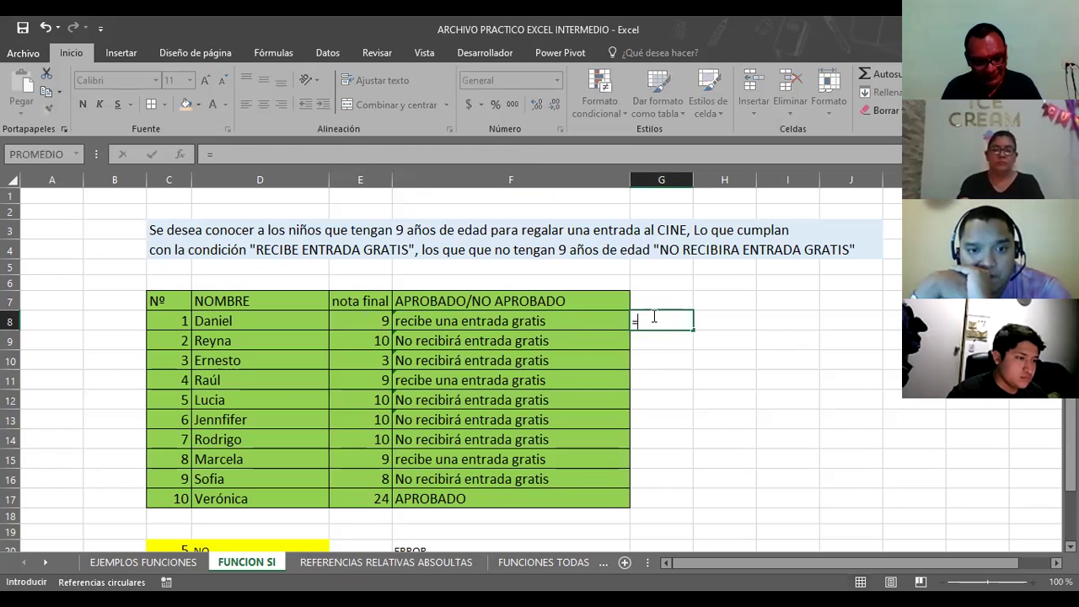
pyautogui.write('SI')
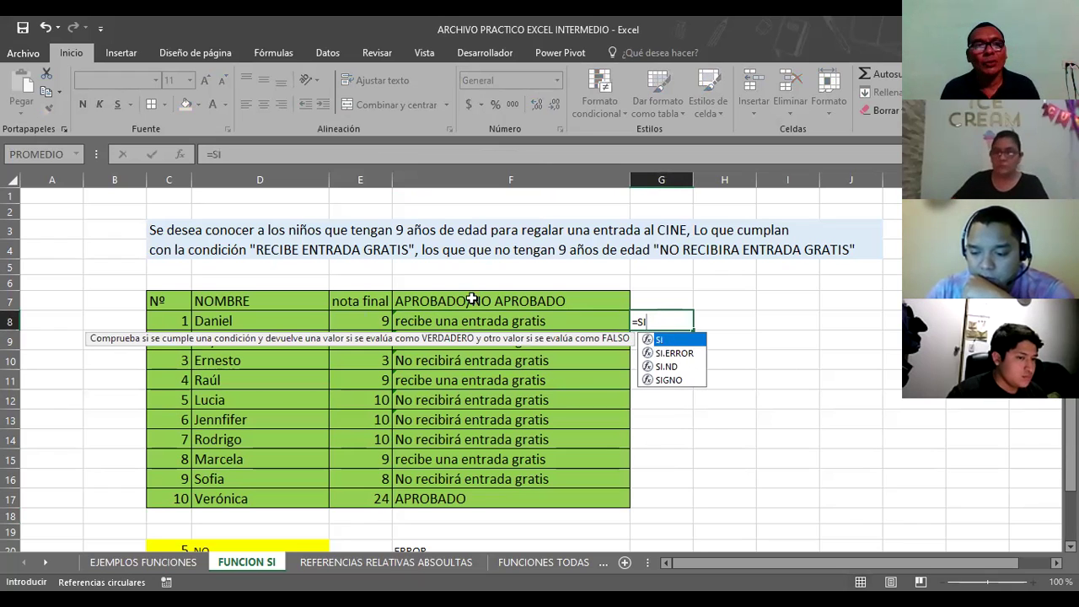
pyautogui.doubleClick(660, 342)
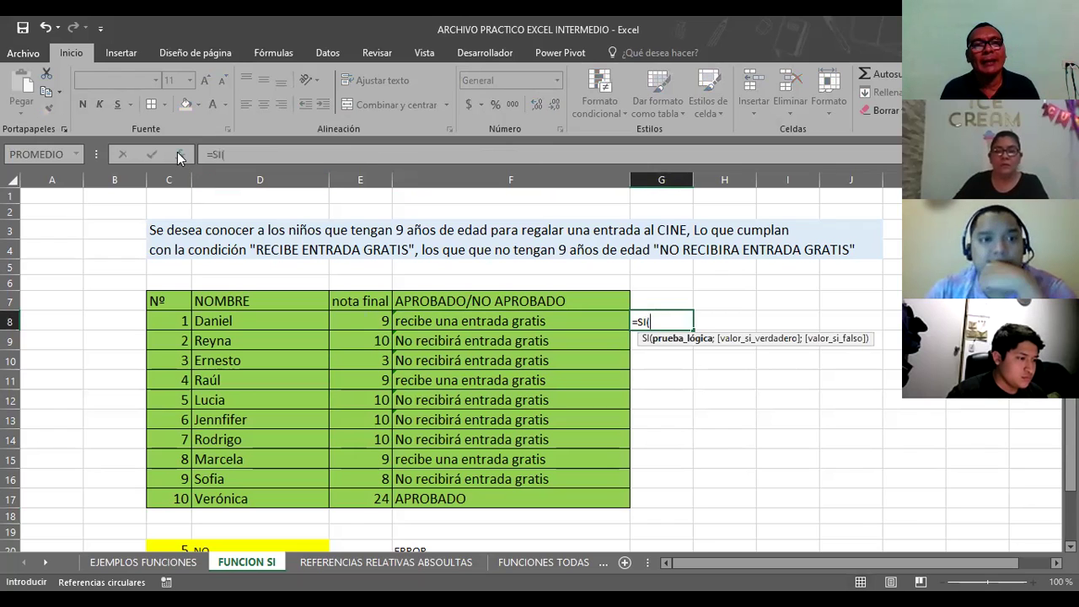
pyautogui.click(178, 155)
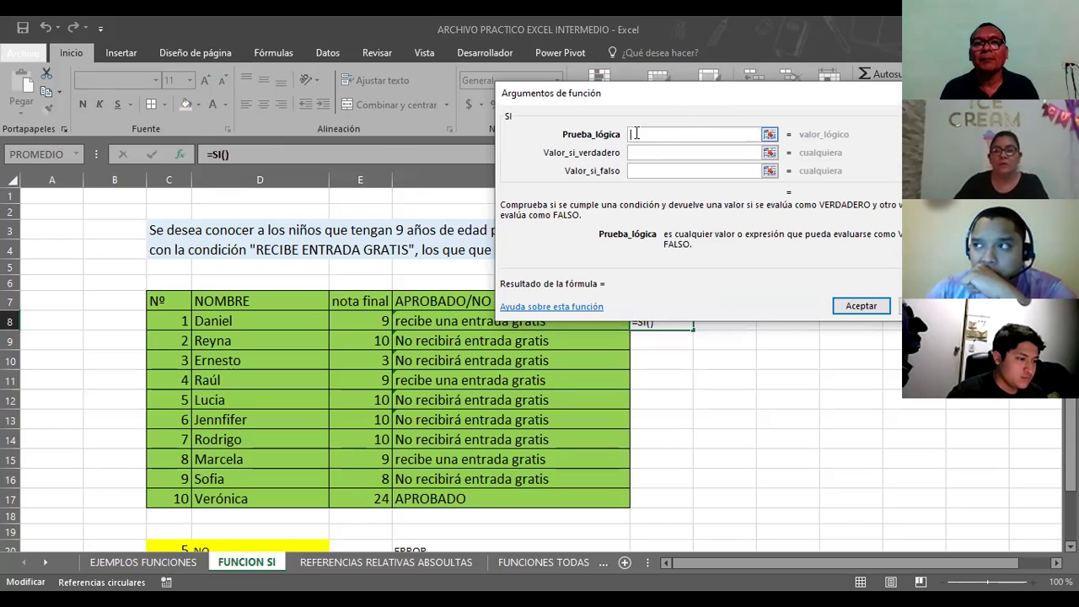
pyautogui.click(770, 134)
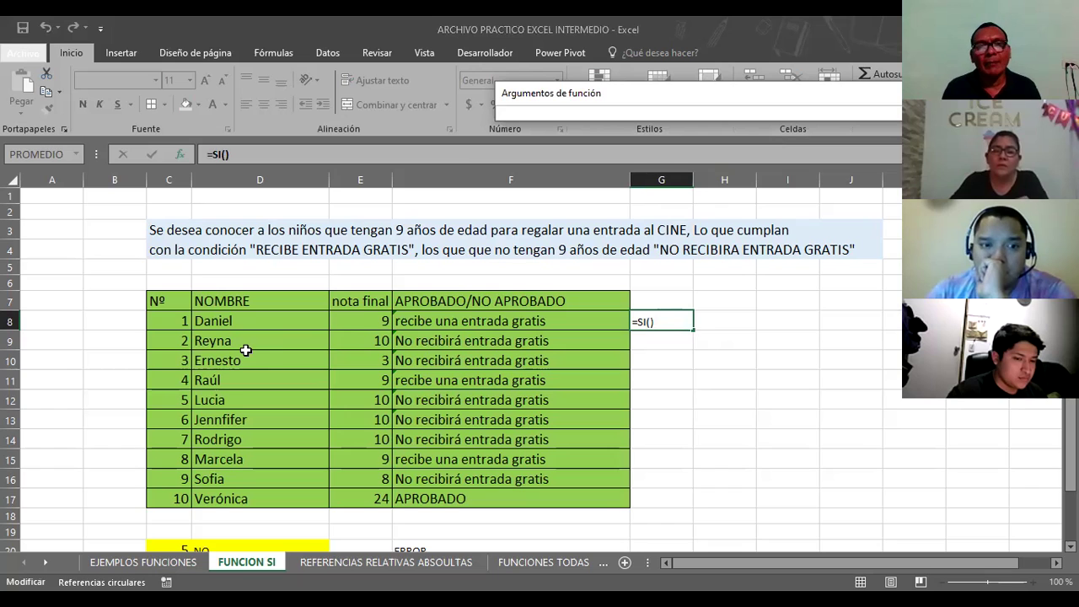
pyautogui.click(355, 324)
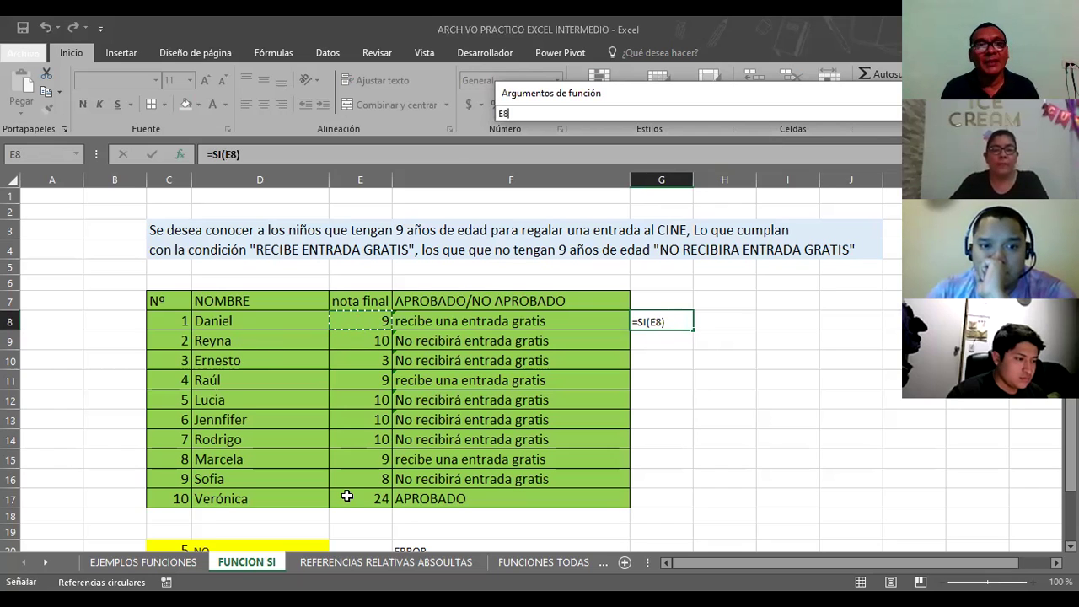
pyautogui.moveTo(355, 324); pyautogui.dragTo(347, 497)
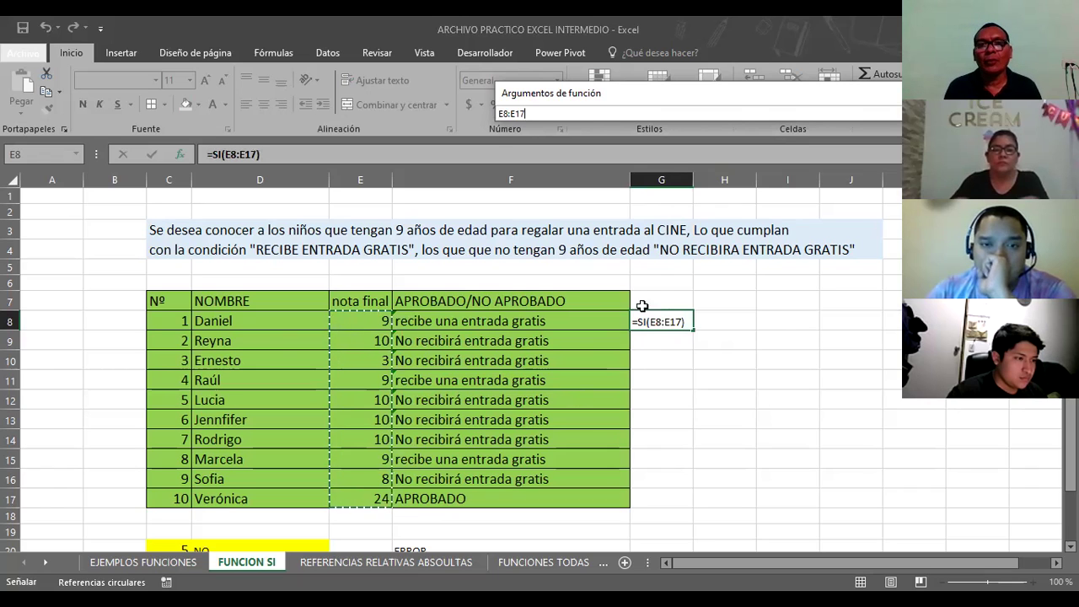
pyautogui.moveTo(560, 95); pyautogui.dragTo(423, 106)
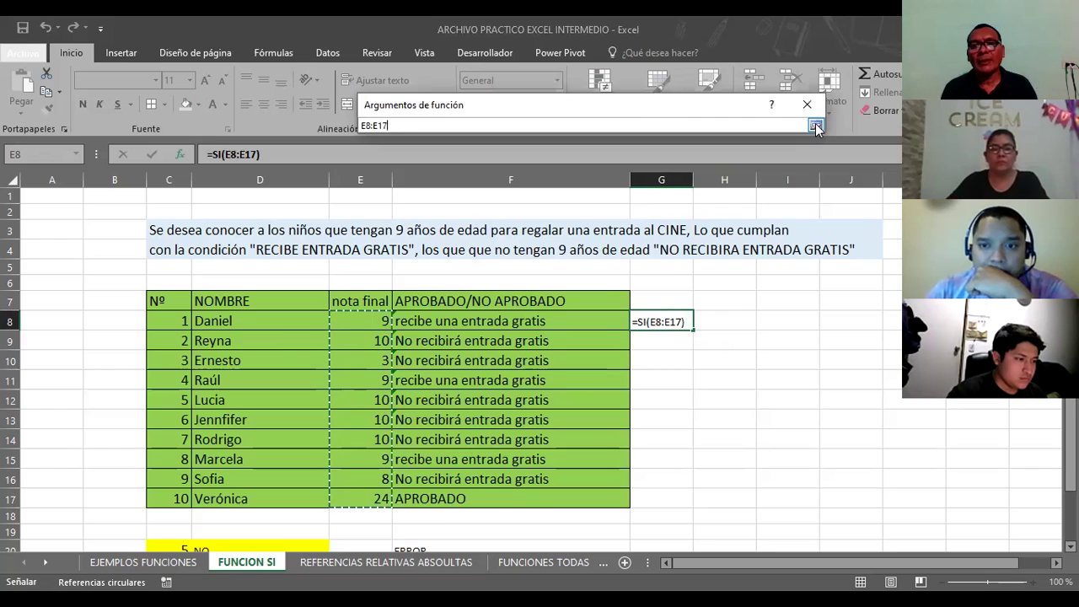
pyautogui.click(816, 126)
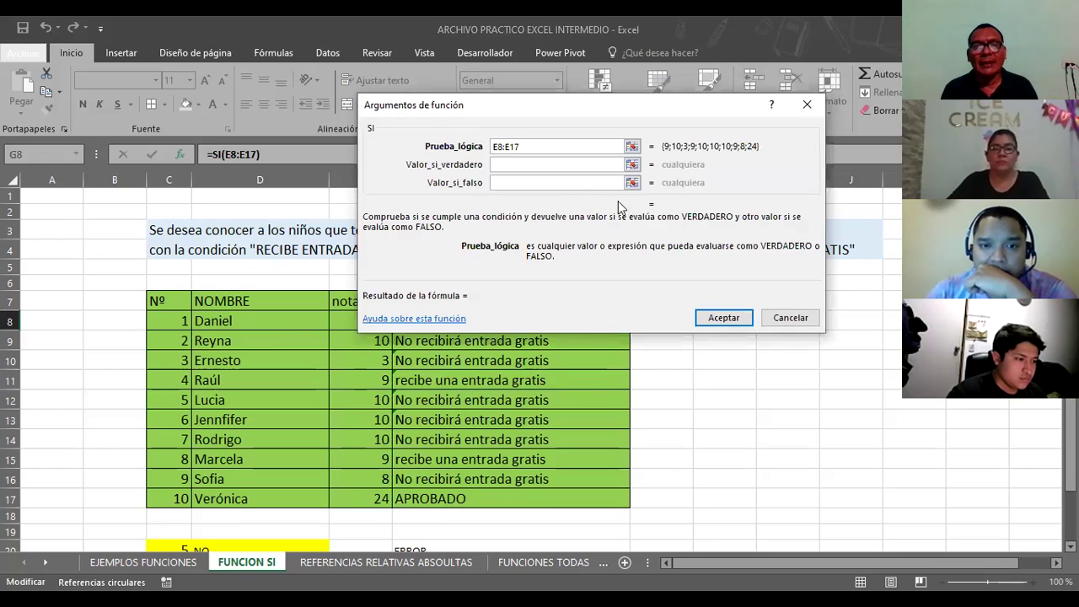
pyautogui.click(567, 165)
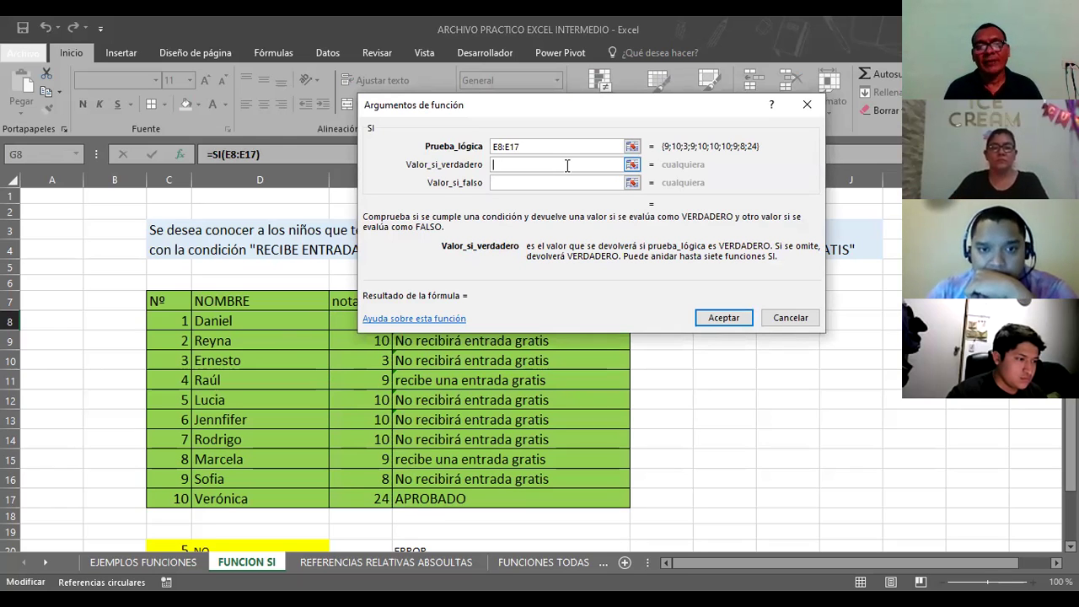
pyautogui.click(535, 146)
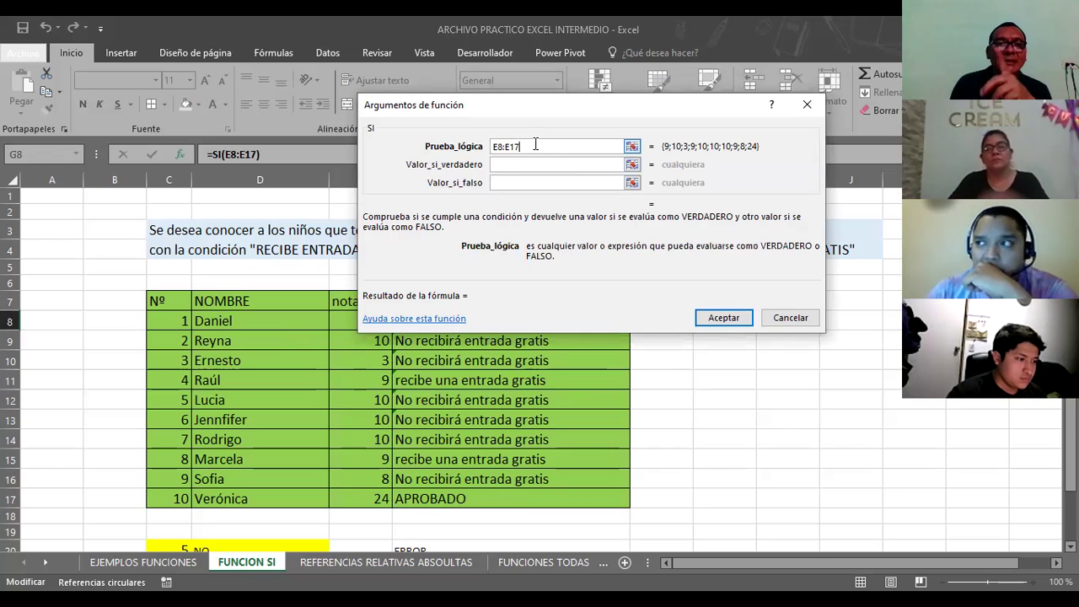
pyautogui.press('BackSpace')
pyautogui.press('BackSpace')
pyautogui.press('BackSpace')
pyautogui.press('BackSpace')
pyautogui.press('BackSpace')
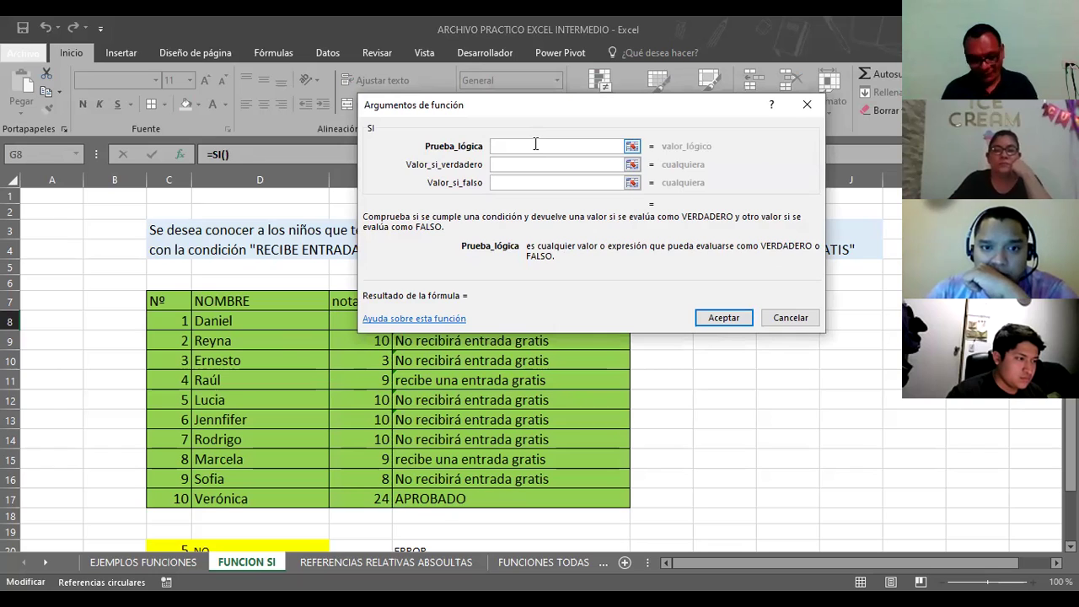
# Try > and = as the logical test while collapsing and restoring the arguments dialog.
pyautogui.write('>6')
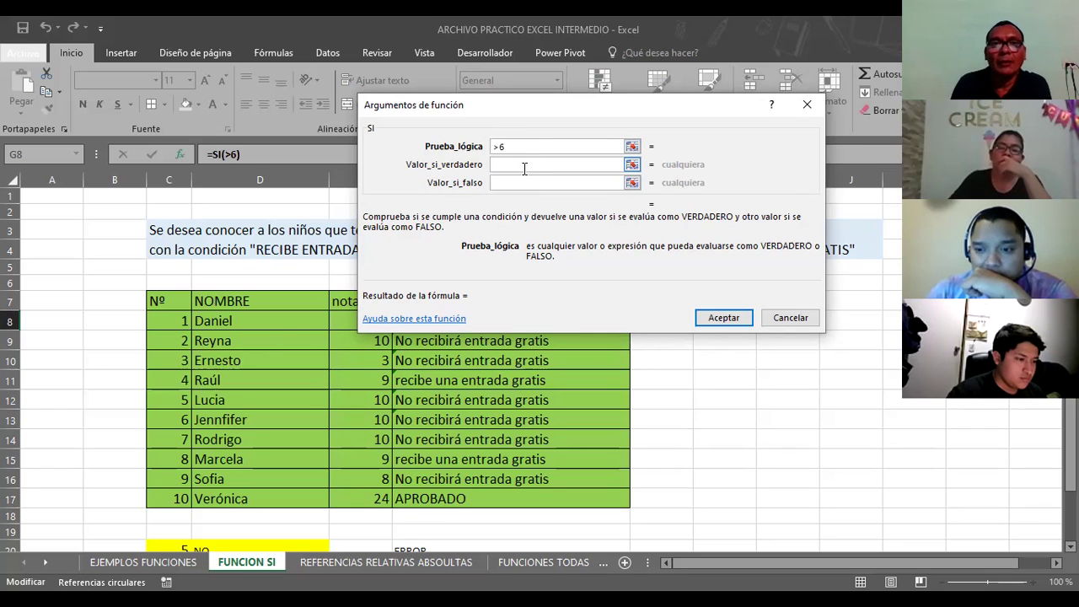
pyautogui.click(511, 164)
pyautogui.hotkey('shift', 'Tab')
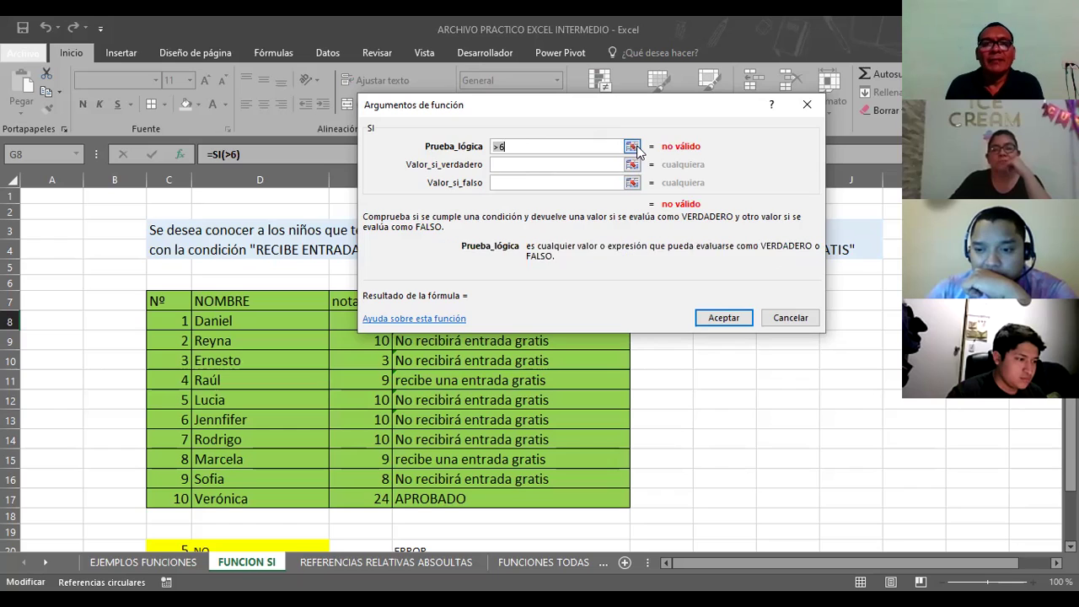
pyautogui.click(631, 146)
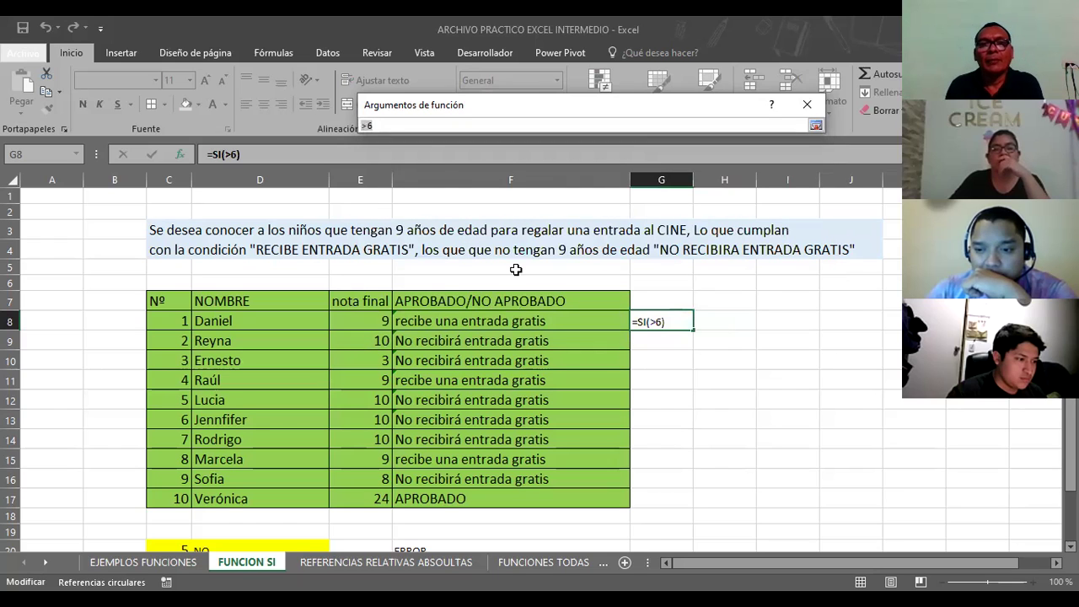
pyautogui.click(815, 125)
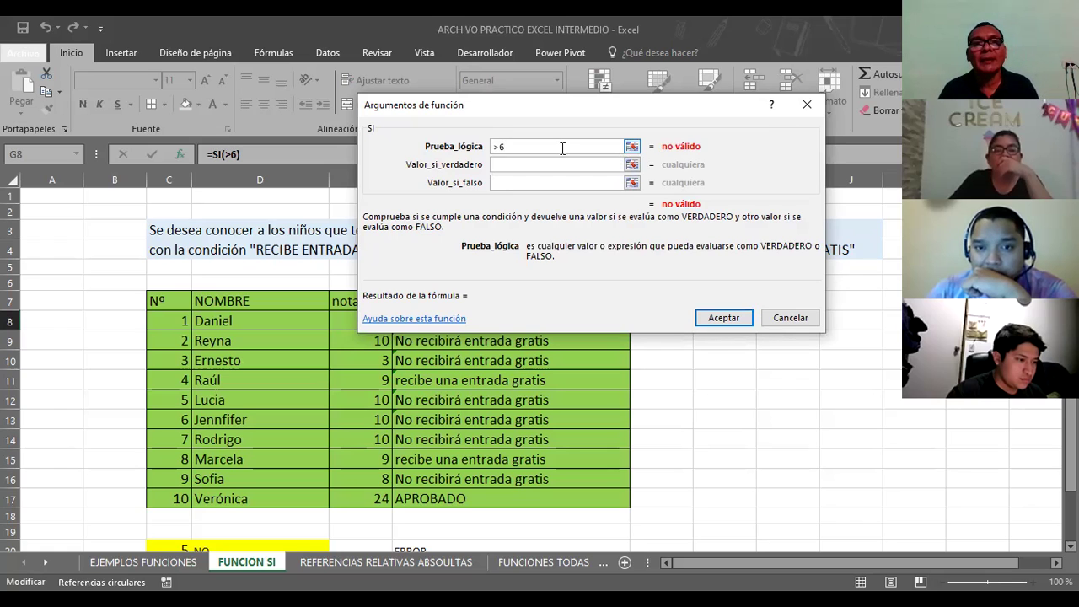
pyautogui.write('=')
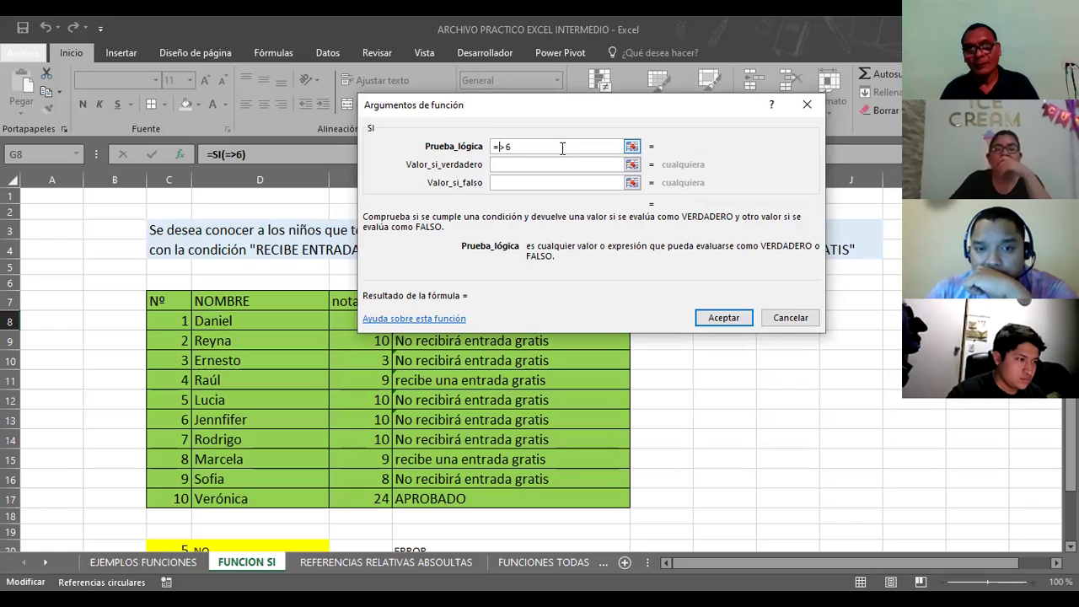
pyautogui.click(534, 164)
pyautogui.click(555, 147)
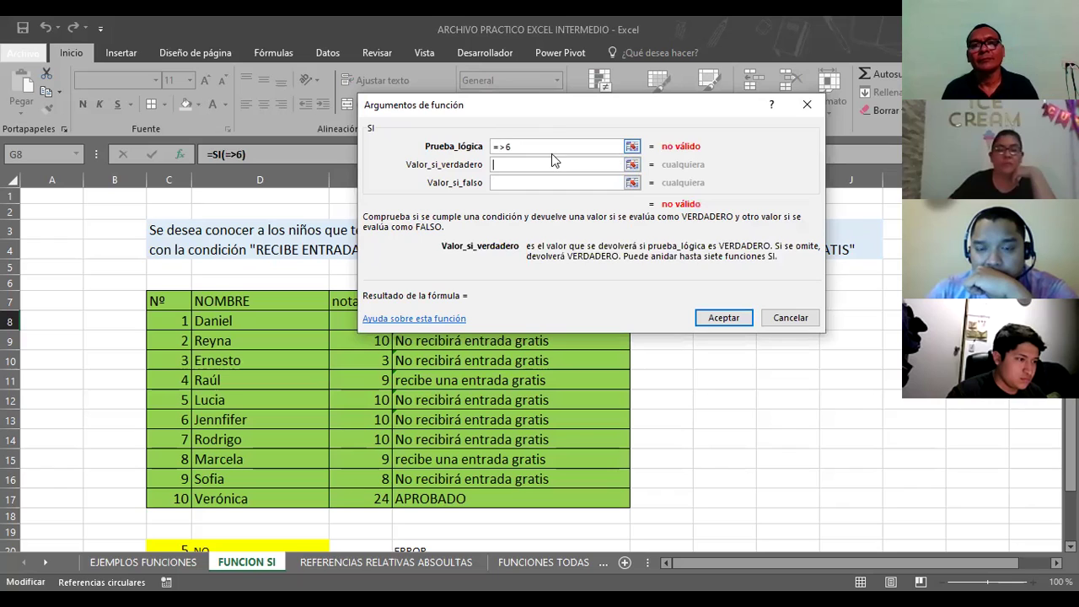
# Enter >=6 as the logical test, then delete it to leave the arguments empty.
pyautogui.press('BackSpace')
pyautogui.press('BackSpace')
pyautogui.press('BackSpace')
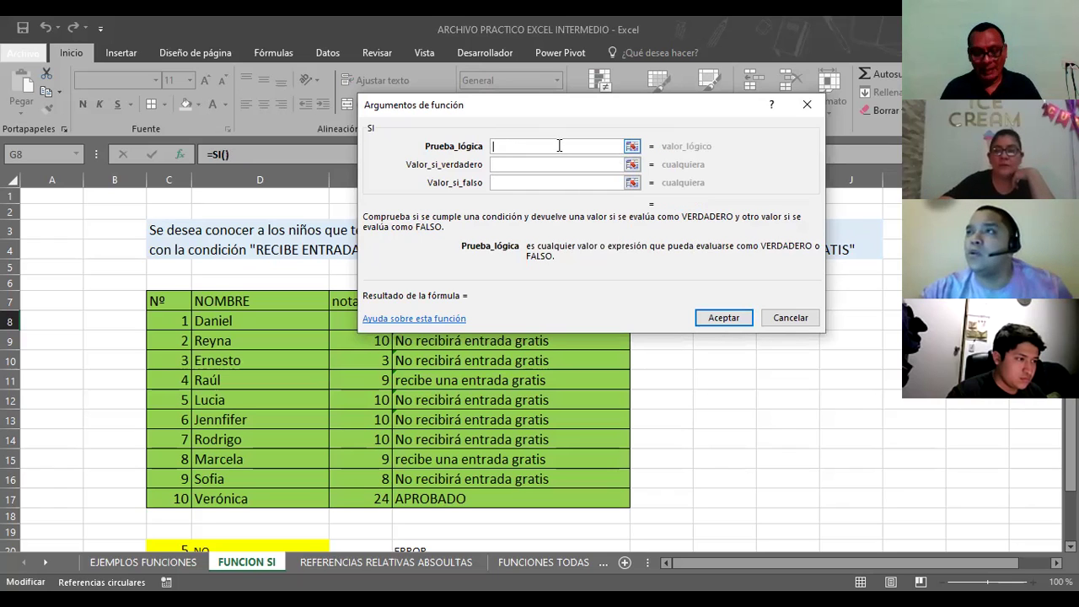
pyautogui.write('>=')
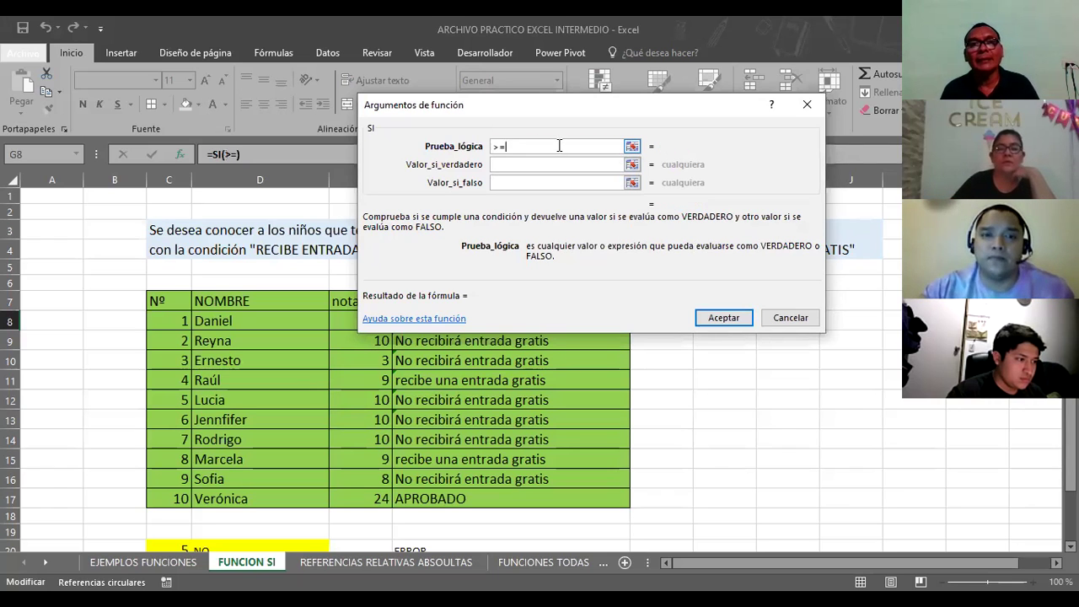
pyautogui.write('6')
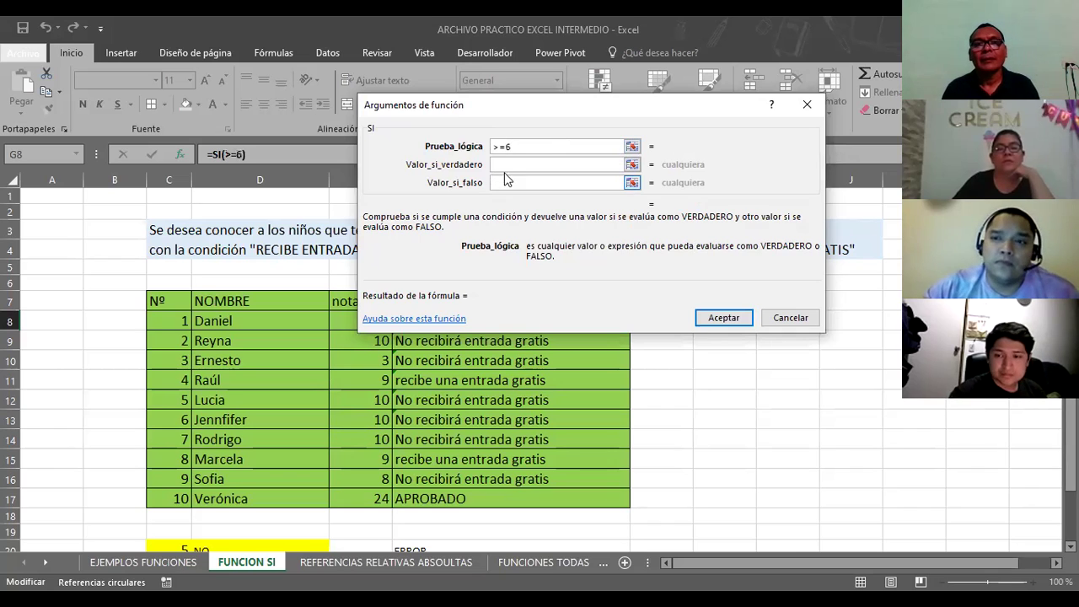
pyautogui.click(511, 163)
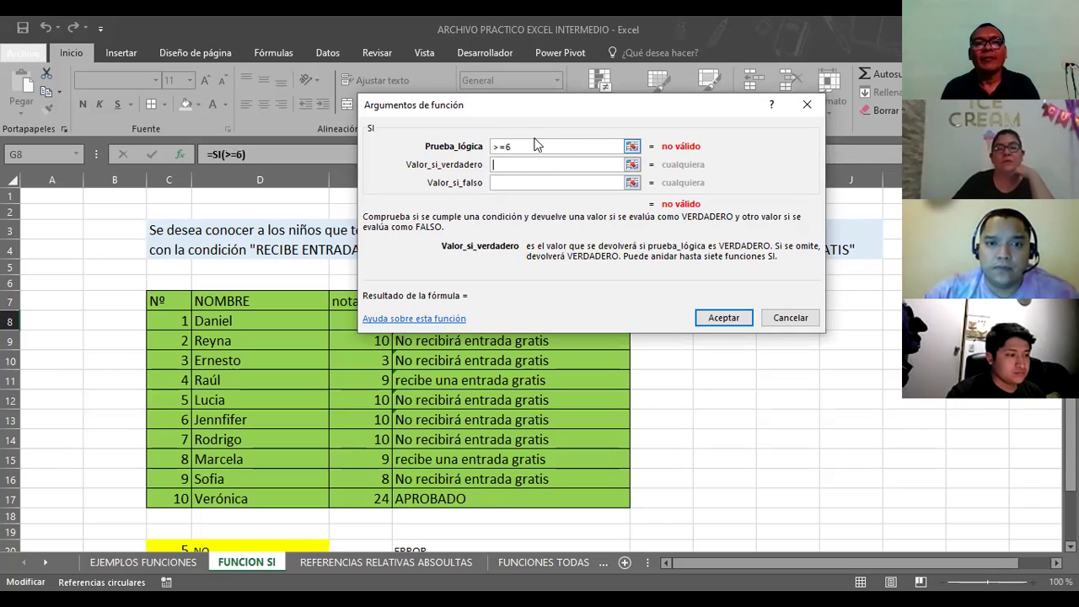
pyautogui.click(534, 146)
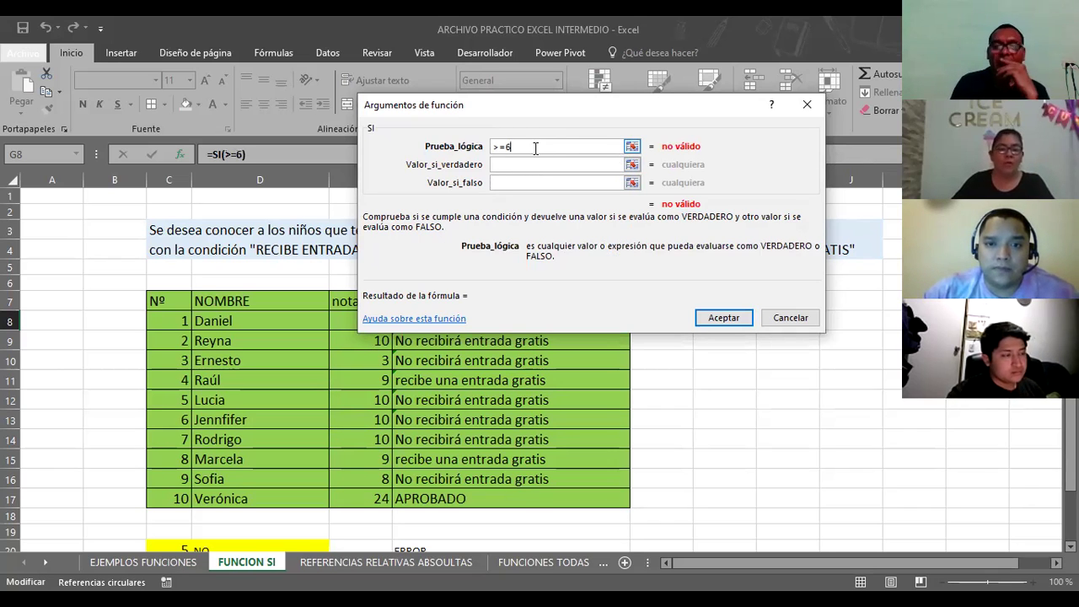
pyautogui.press('BackSpace')
pyautogui.press('BackSpace')
pyautogui.press('BackSpace')
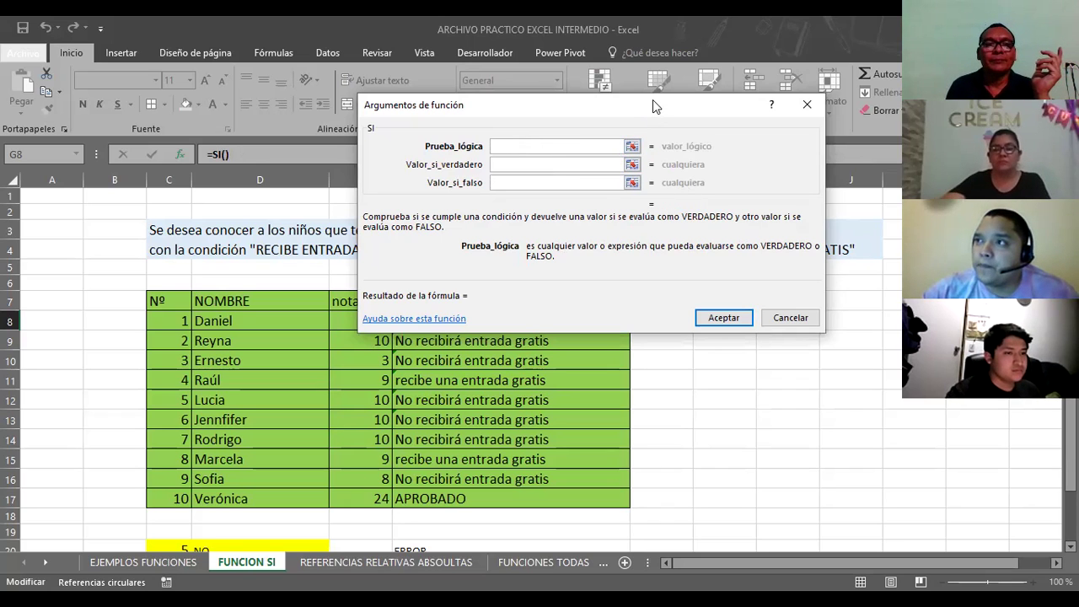
# Set the SI logical test to E8:E17>5.
pyautogui.moveTo(652, 100); pyautogui.dragTo(712, 112)
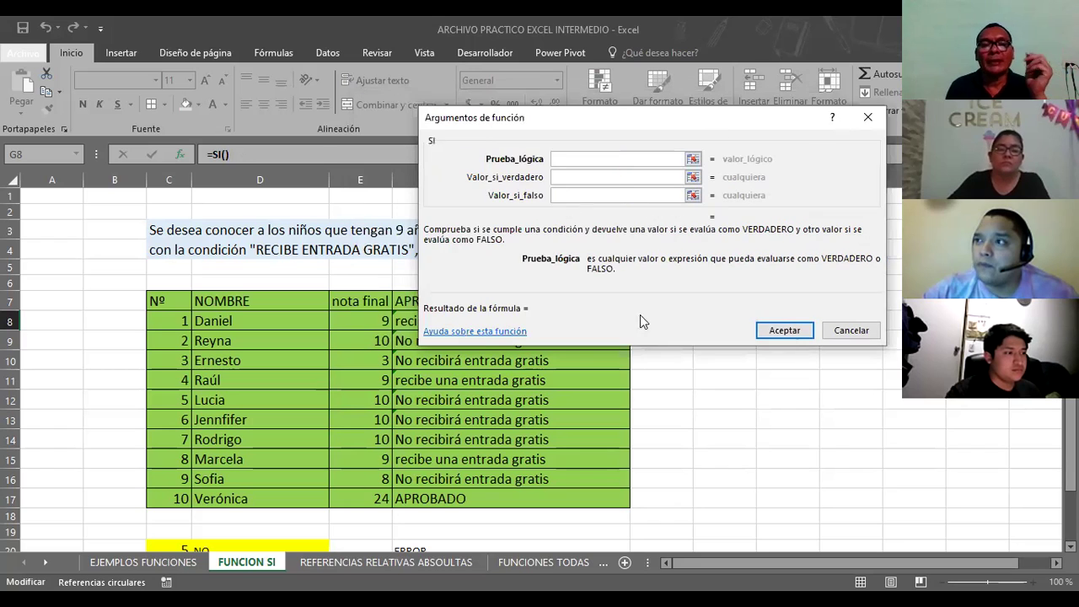
pyautogui.click(355, 321)
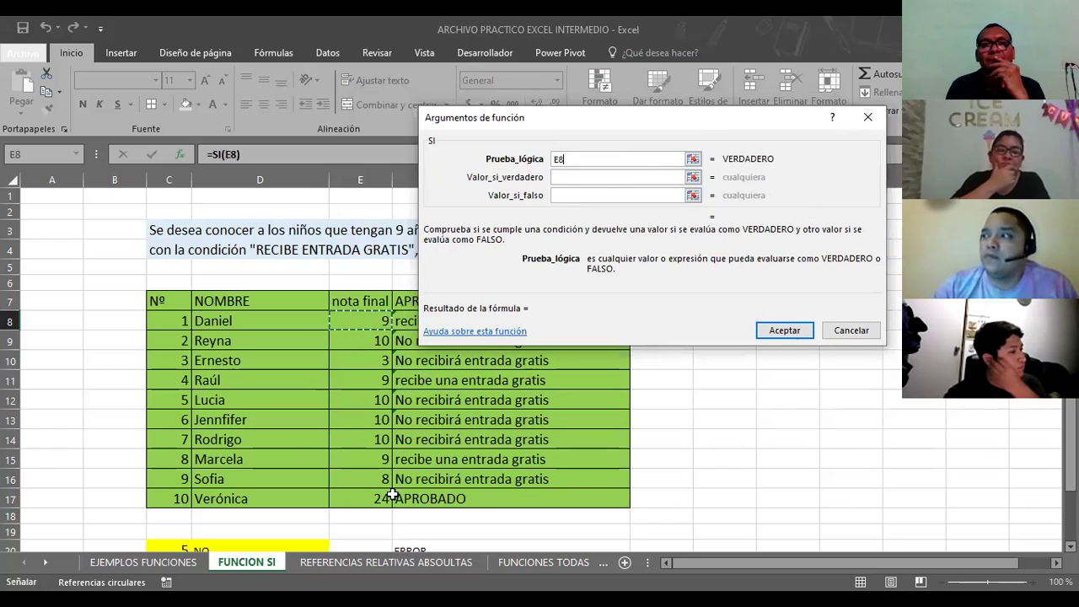
pyautogui.hotkey('ctrl', 'shift', 'Down')
pyautogui.hotkey('shift', 'Right')
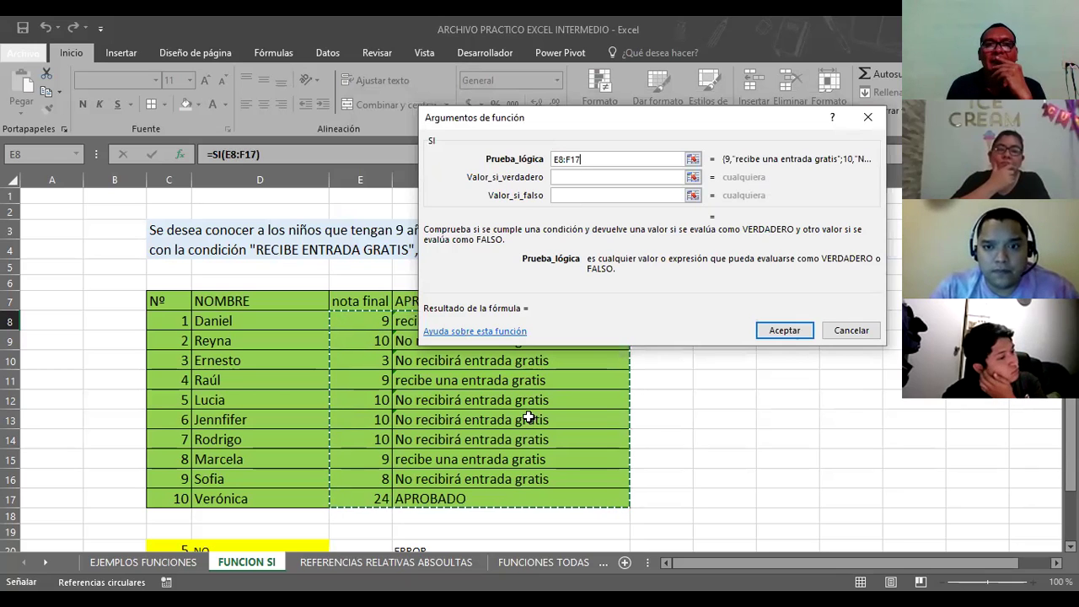
pyautogui.click(354, 323)
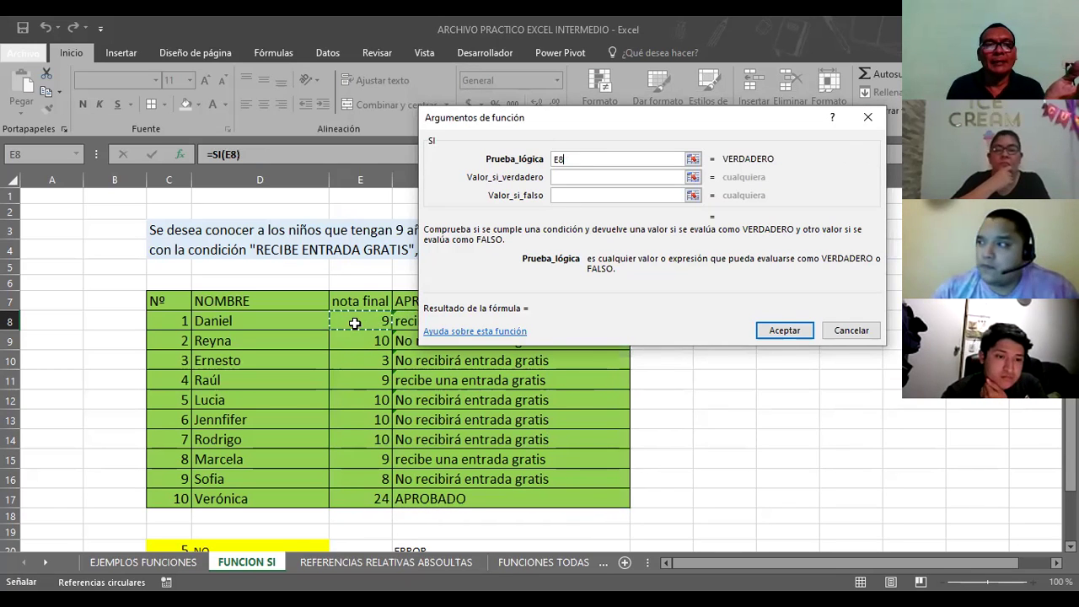
pyautogui.keyDown('shift'); pyautogui.click(361, 491); pyautogui.keyUp('shift')
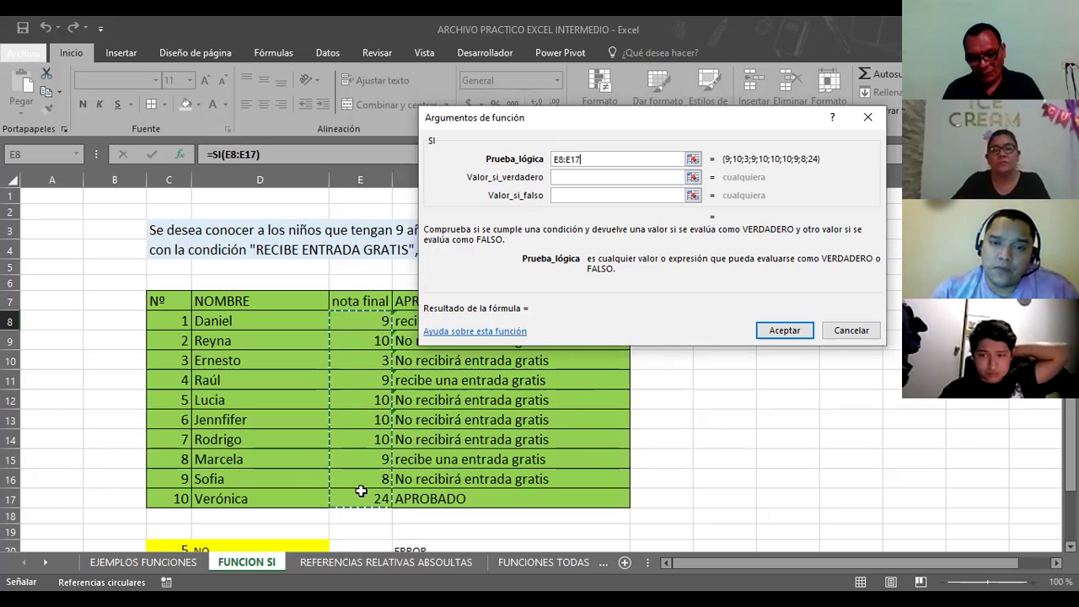
pyautogui.write('>5')
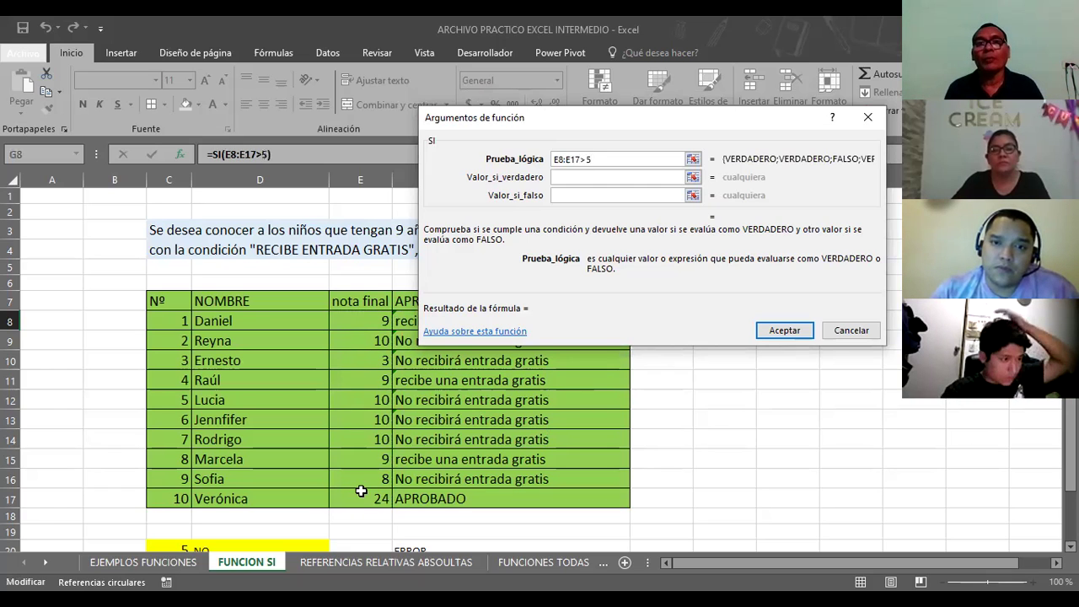
# Enter "CLARO QUE SI" as the true value and "ERRONEO" as the false value.
pyautogui.click(570, 176)
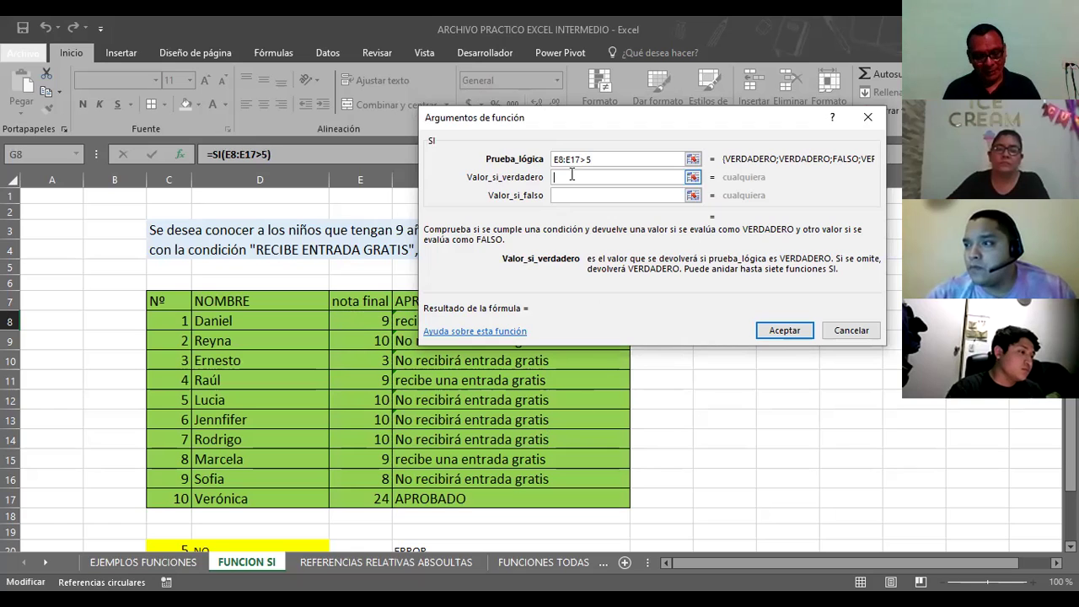
pyautogui.write('4')
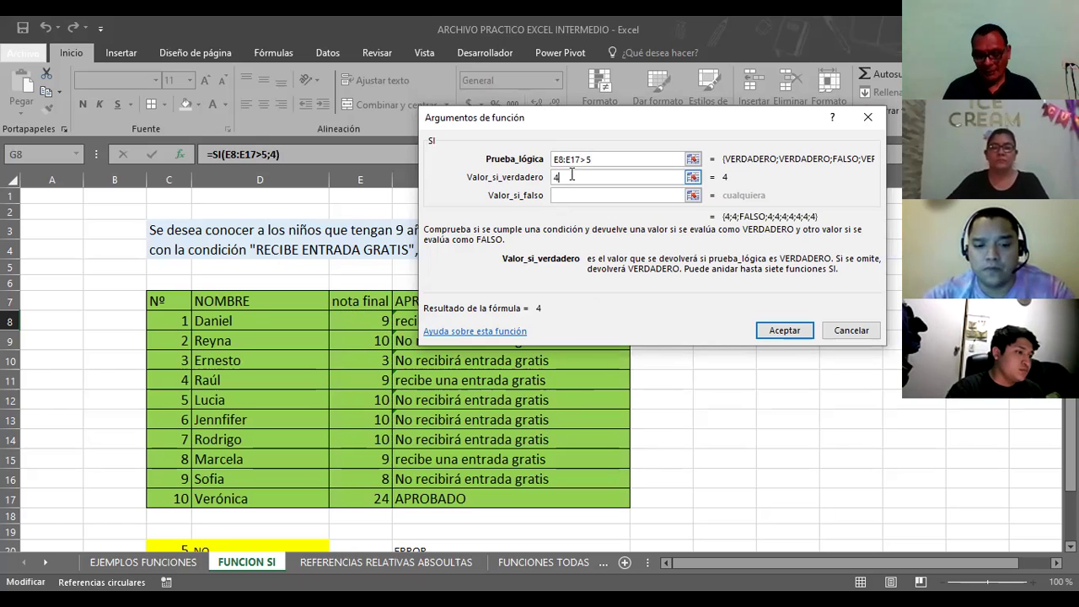
pyautogui.press('BackSpace')
pyautogui.write('"')
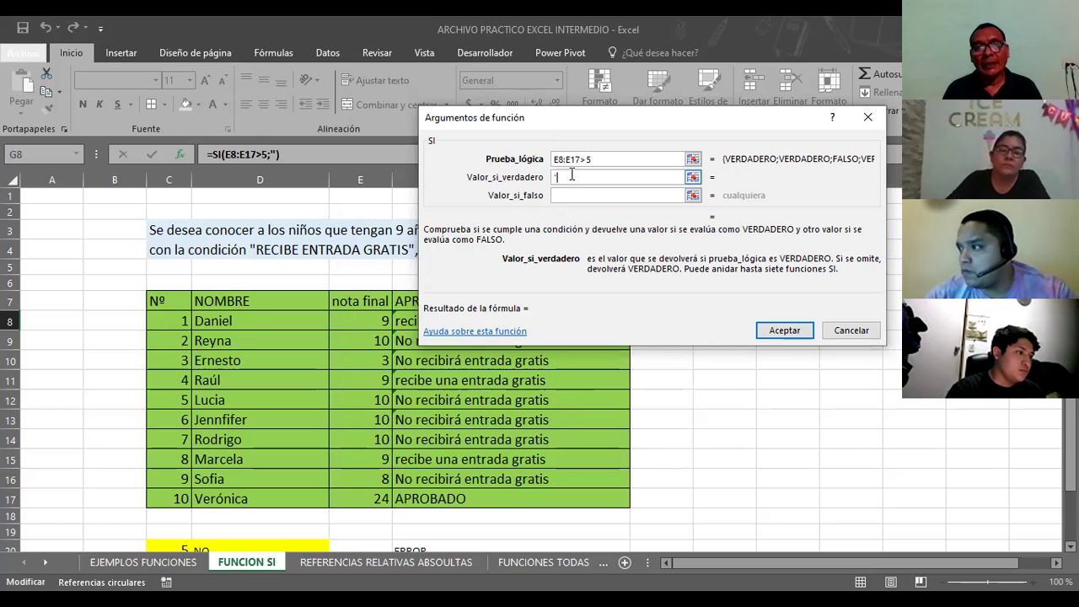
pyautogui.write('CLAR')
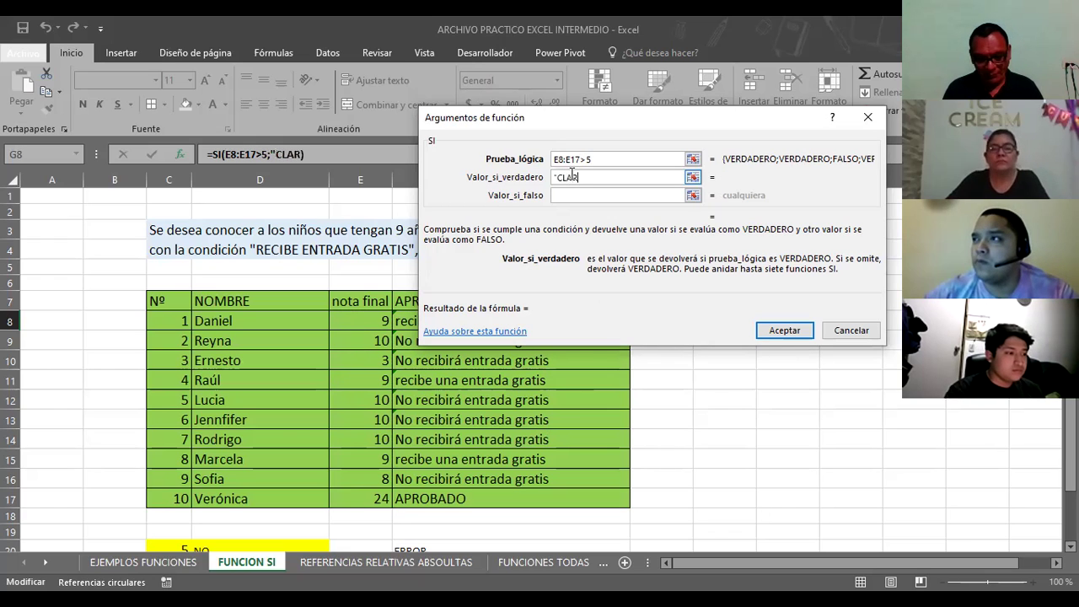
pyautogui.write('O QUE SI')
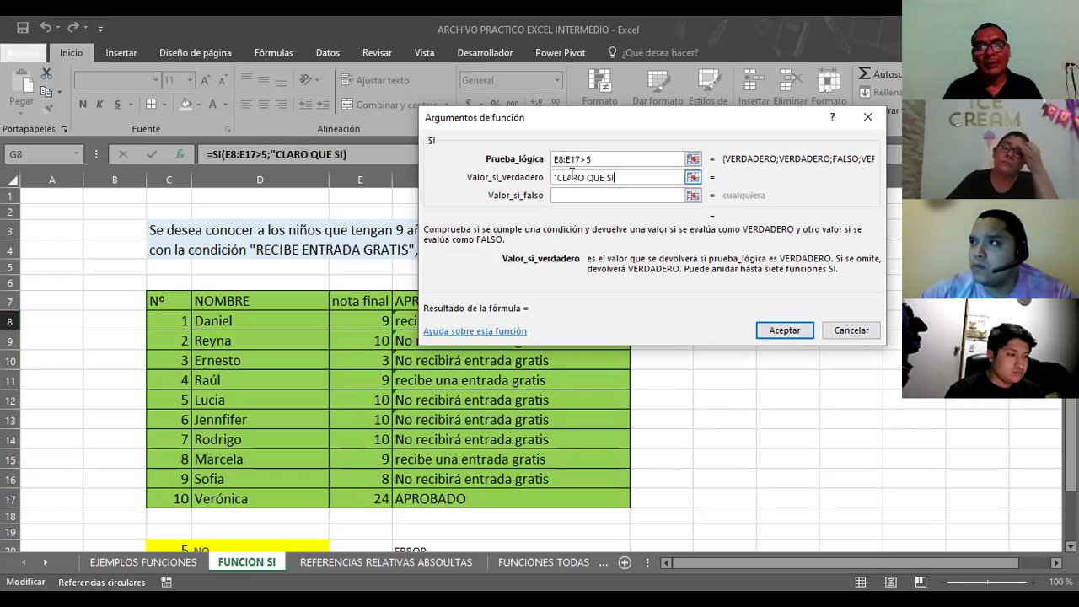
pyautogui.click(595, 195)
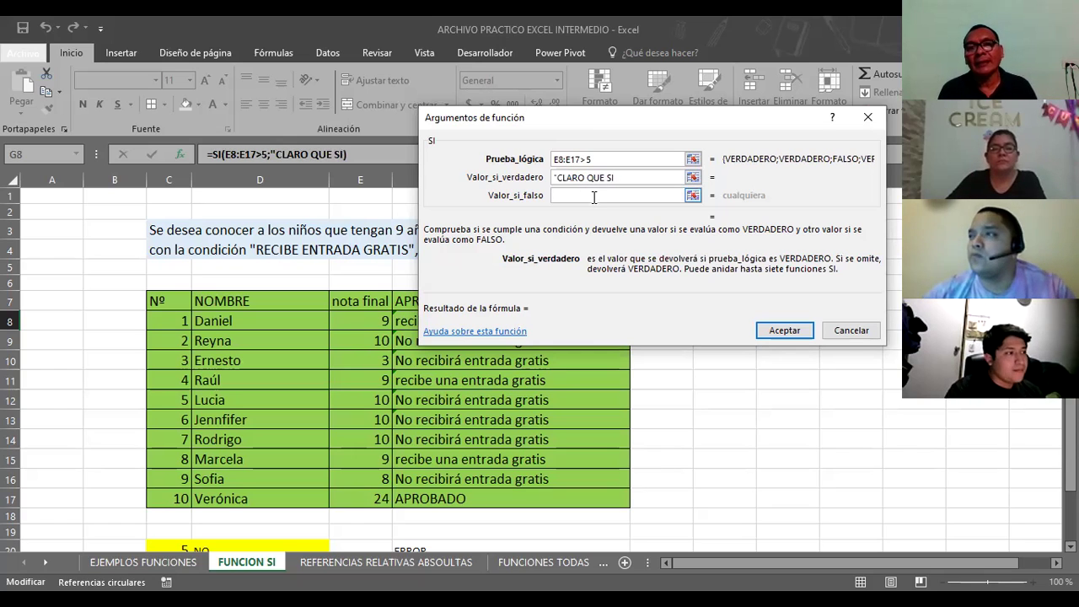
pyautogui.click(595, 195)
pyautogui.click(639, 177)
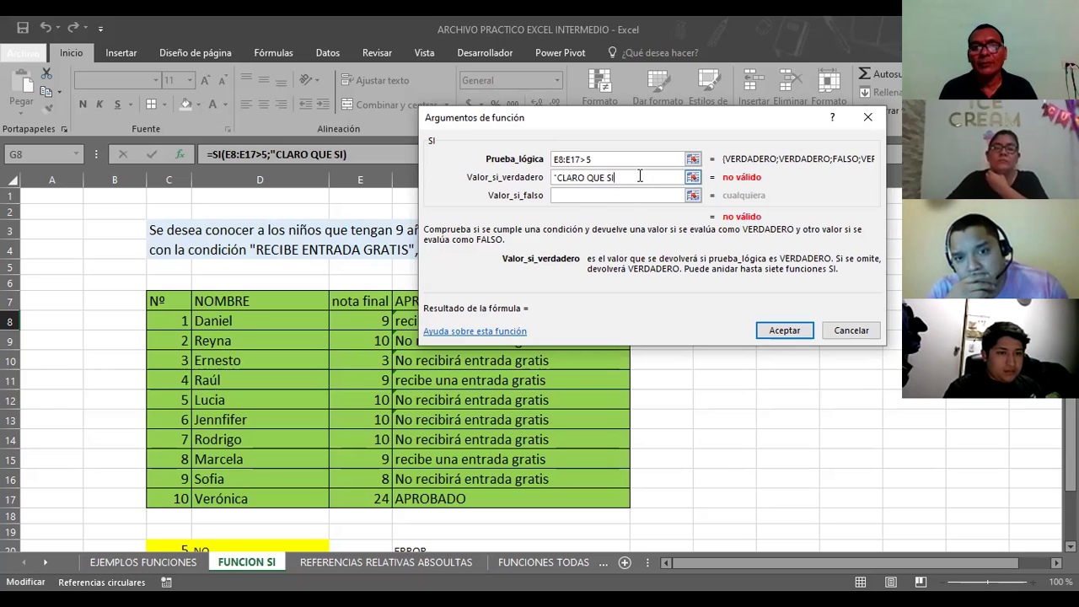
pyautogui.write('"')
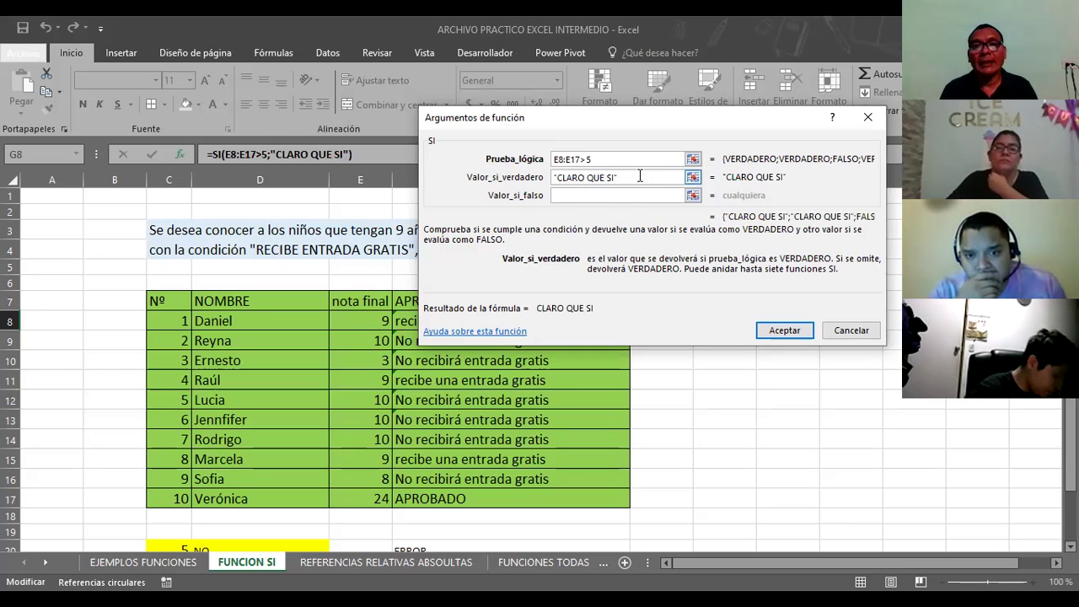
pyautogui.click(579, 194)
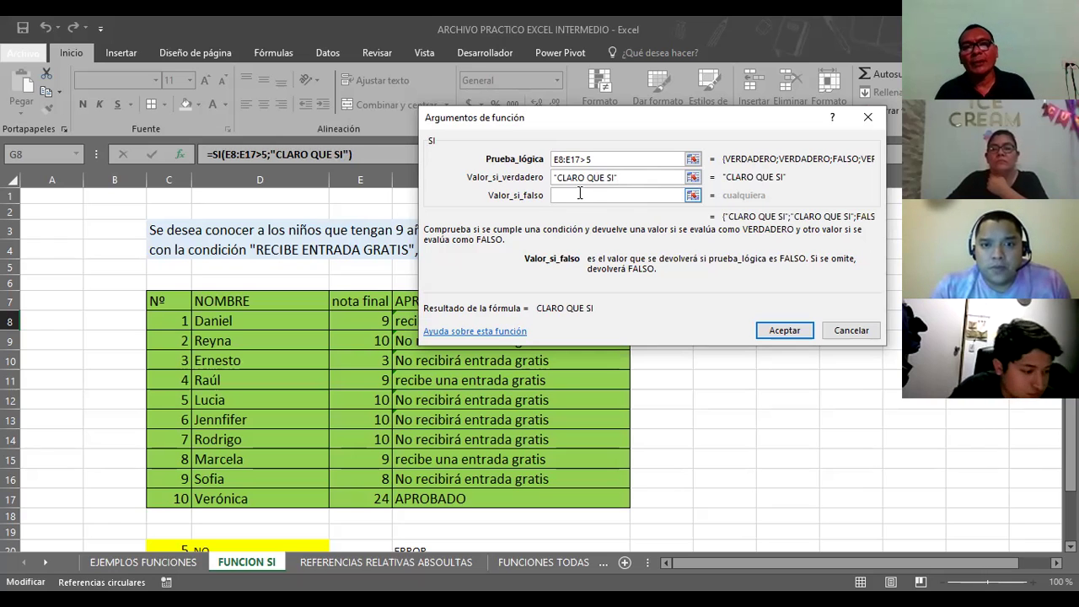
pyautogui.write('"')
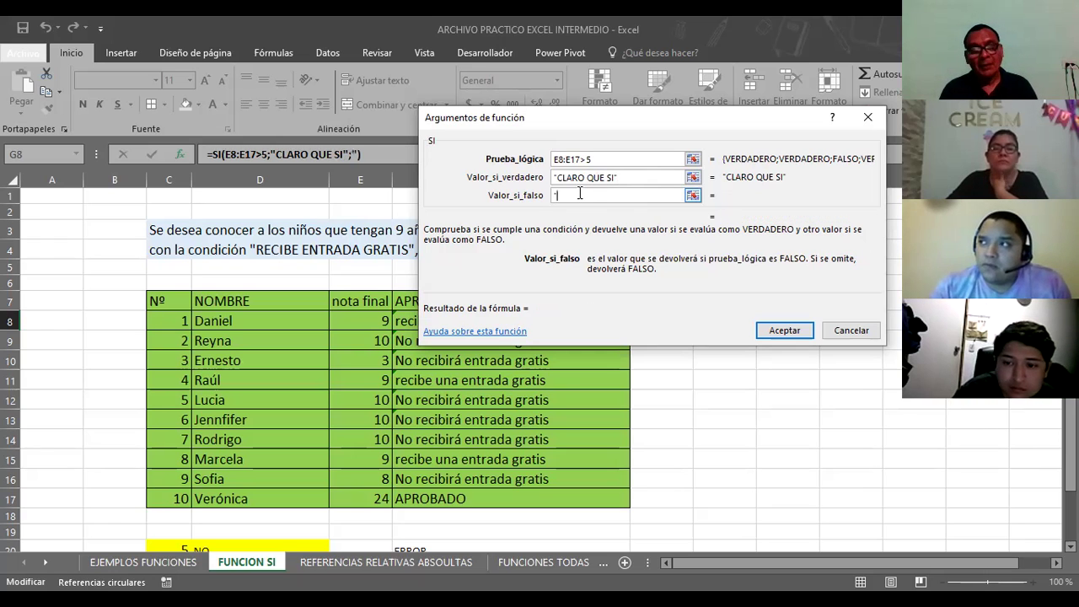
pyautogui.write('ERRO')
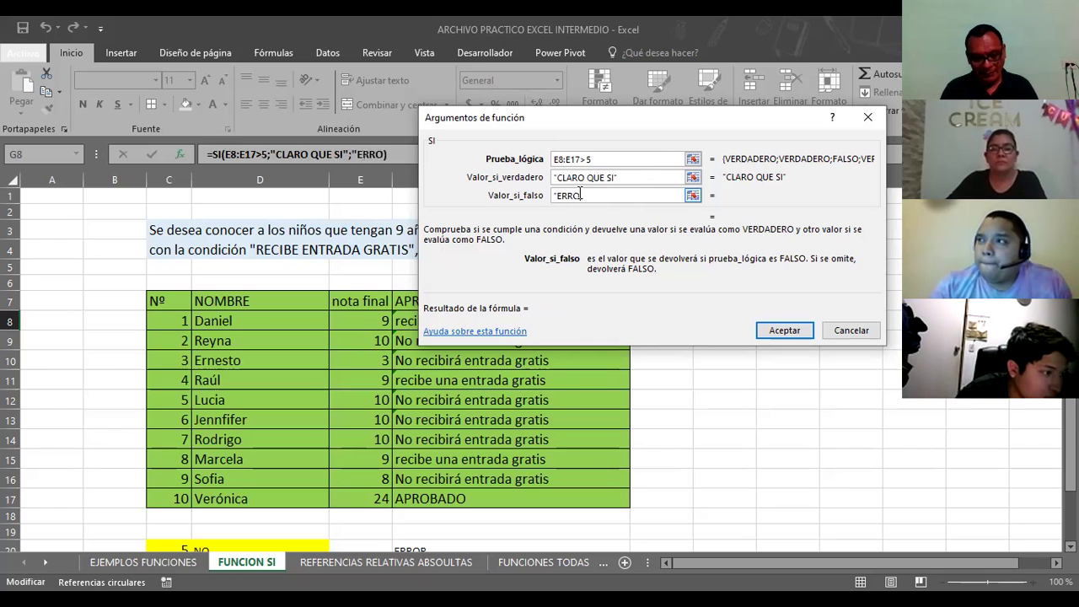
pyautogui.write('NEO')
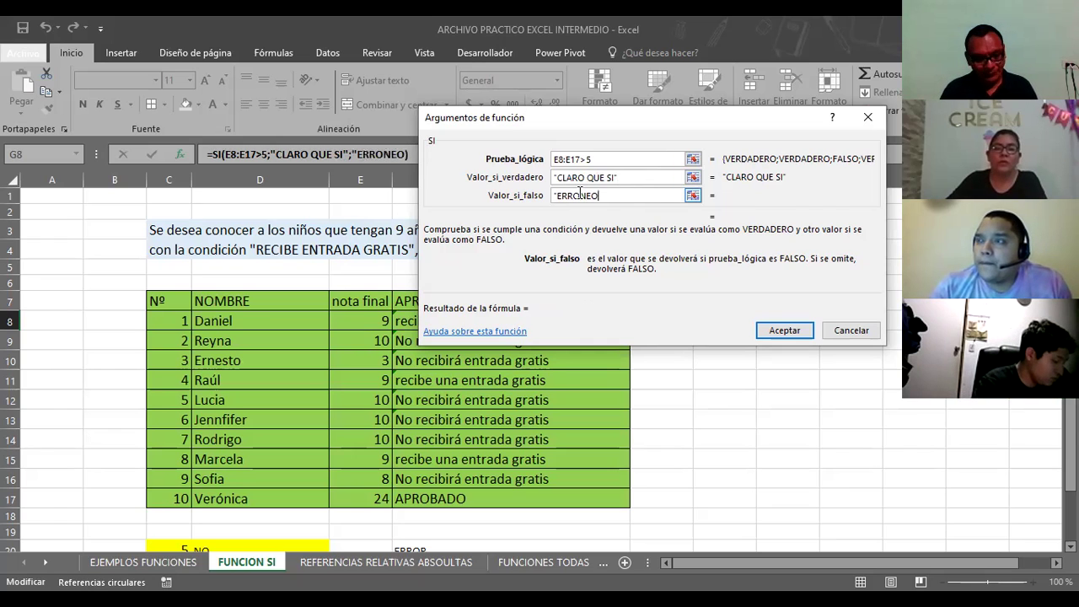
pyautogui.write('"')
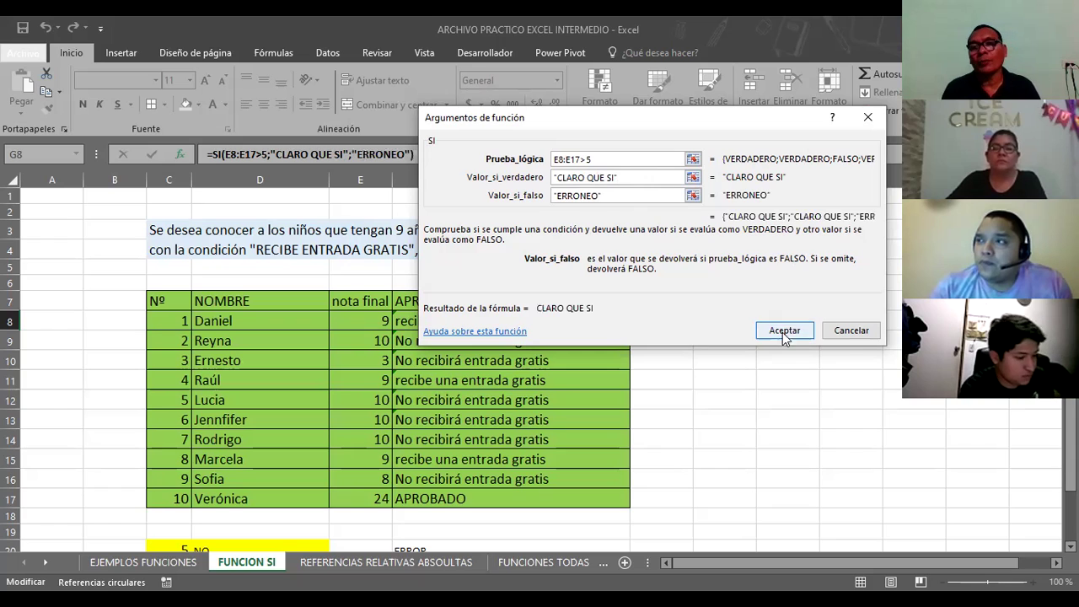
# Confirm the SI formula in G8 and widen column G to show CLARO QUE SI.
pyautogui.click(786, 332)
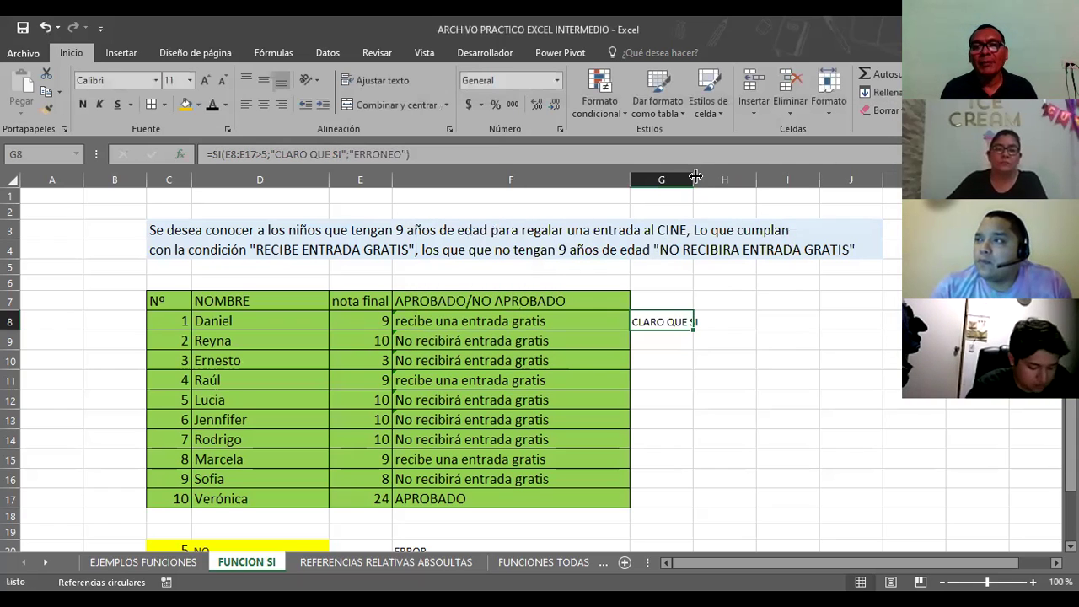
pyautogui.moveTo(713, 178); pyautogui.dragTo(709, 179)
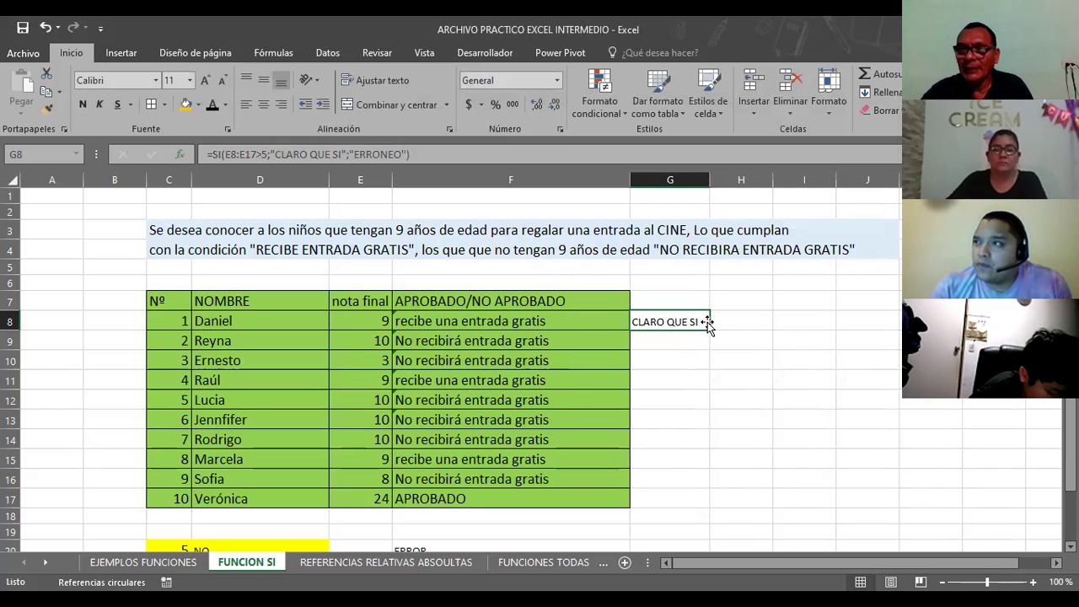
pyautogui.click(358, 316)
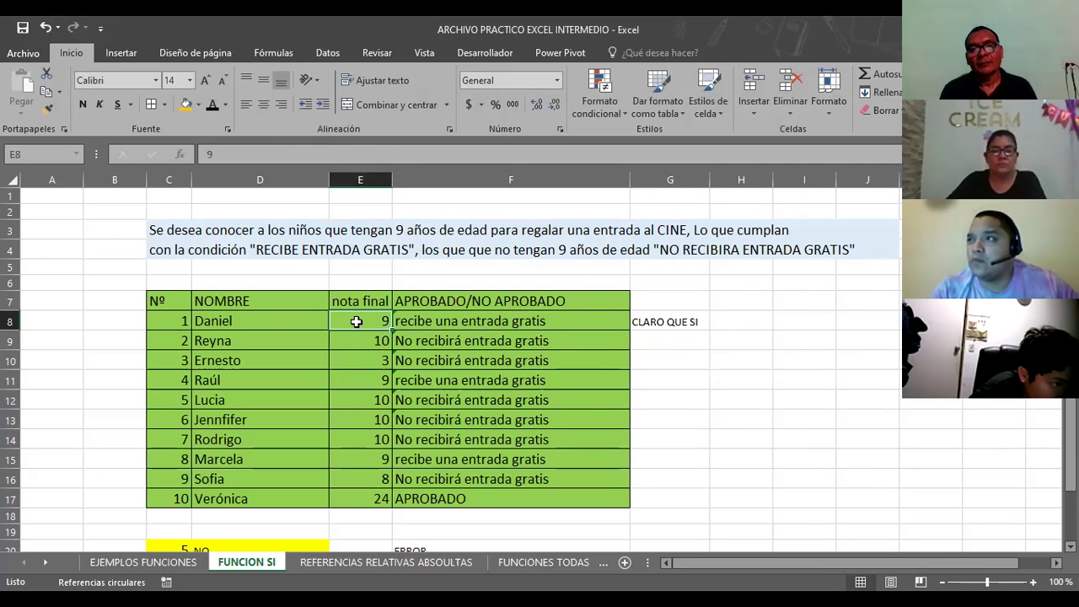
pyautogui.click(681, 321)
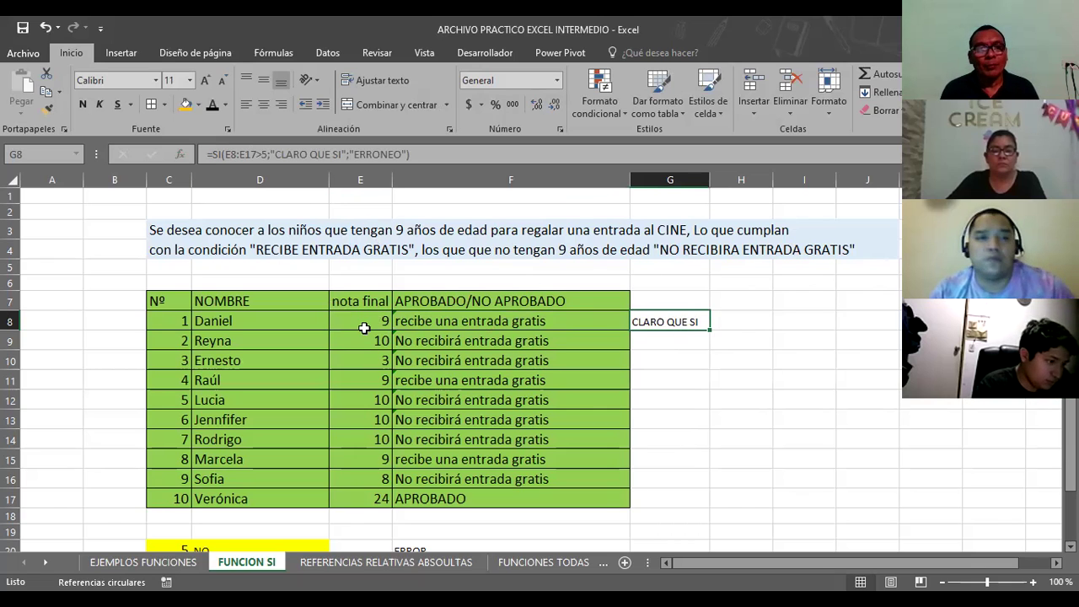
# Review G8's formula against the nota final scores in E8:E17.
pyautogui.moveTo(361, 320); pyautogui.dragTo(353, 495)
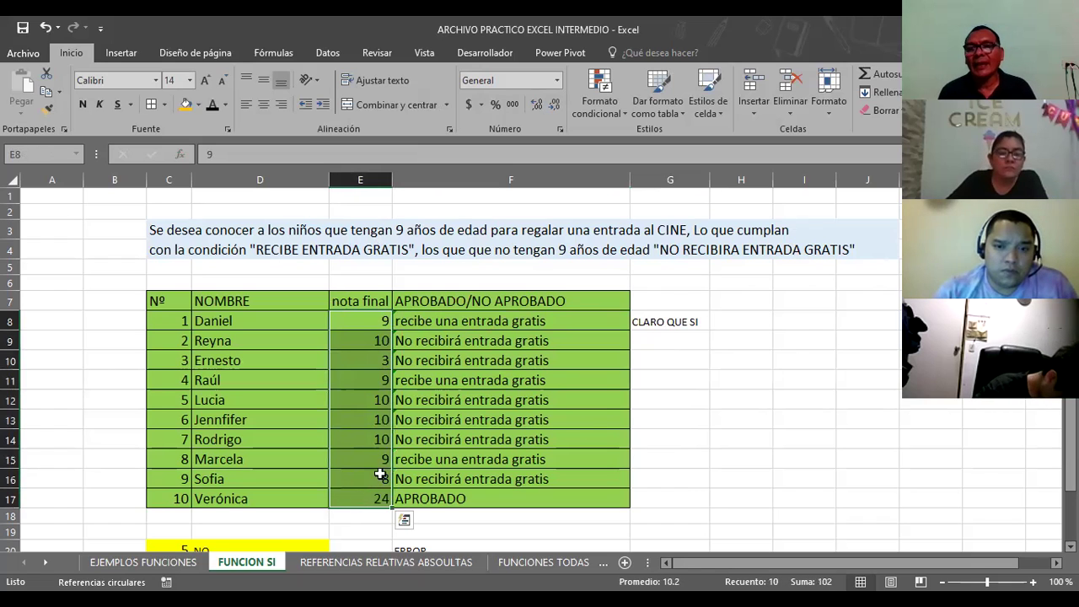
pyautogui.click(717, 363)
pyautogui.click(670, 324)
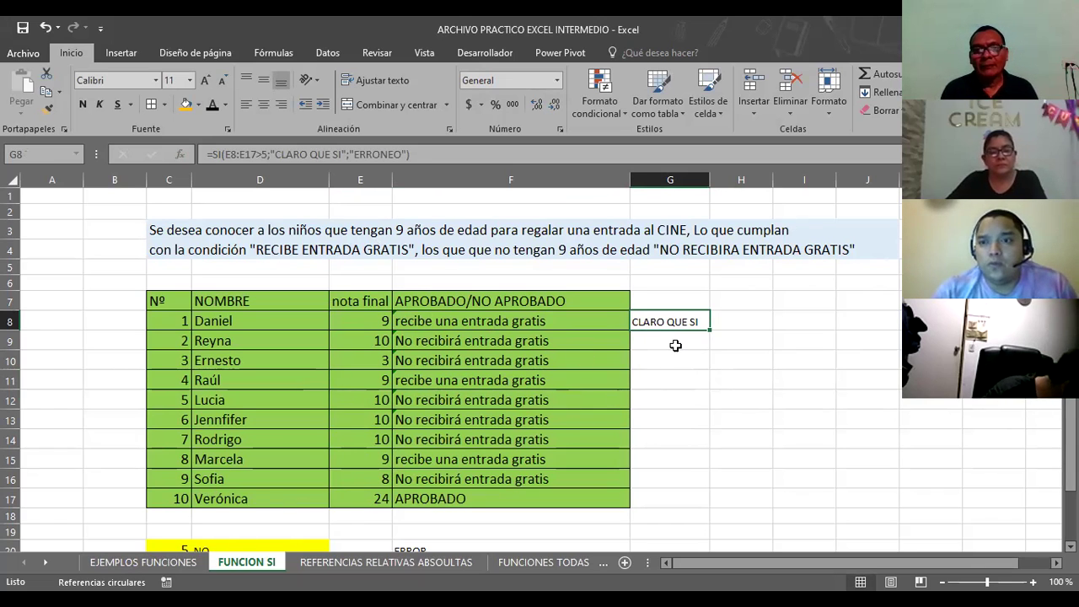
pyautogui.scroll(-1, 675, 346)
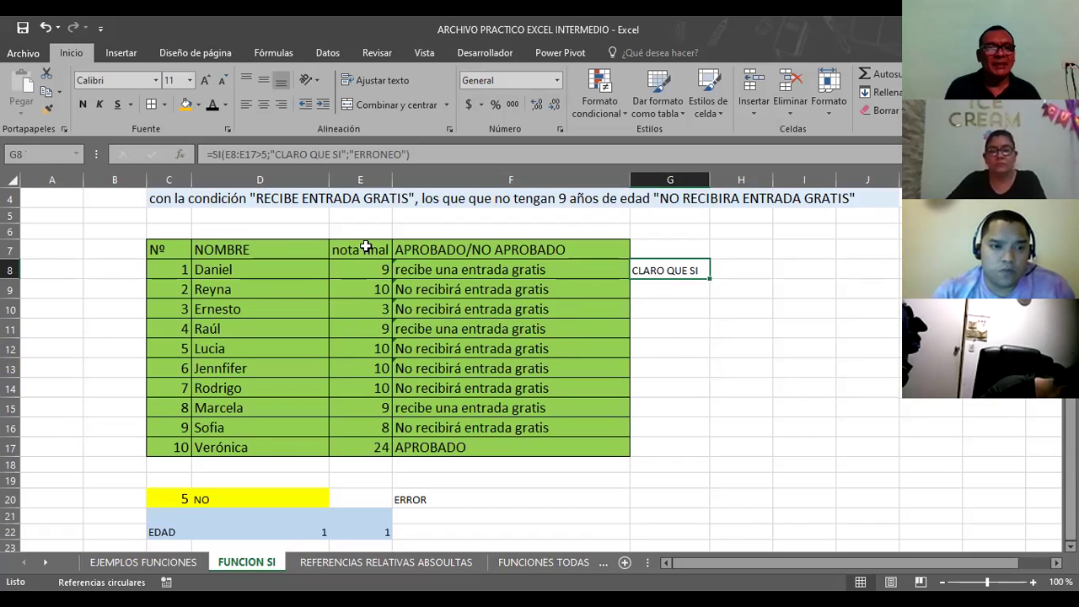
pyautogui.click(365, 246)
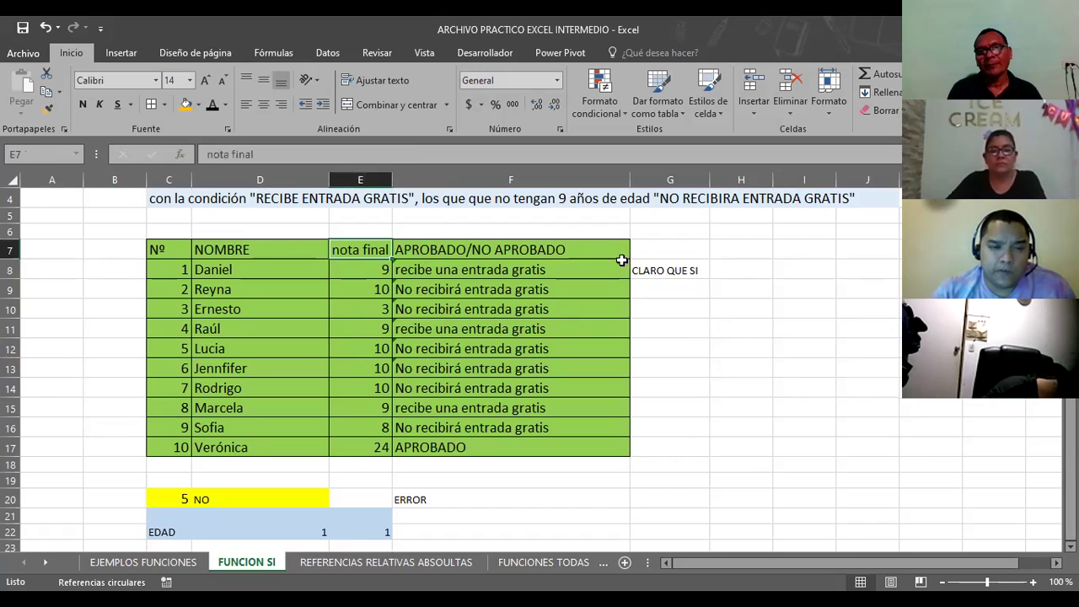
pyautogui.click(677, 270)
pyautogui.click(376, 270)
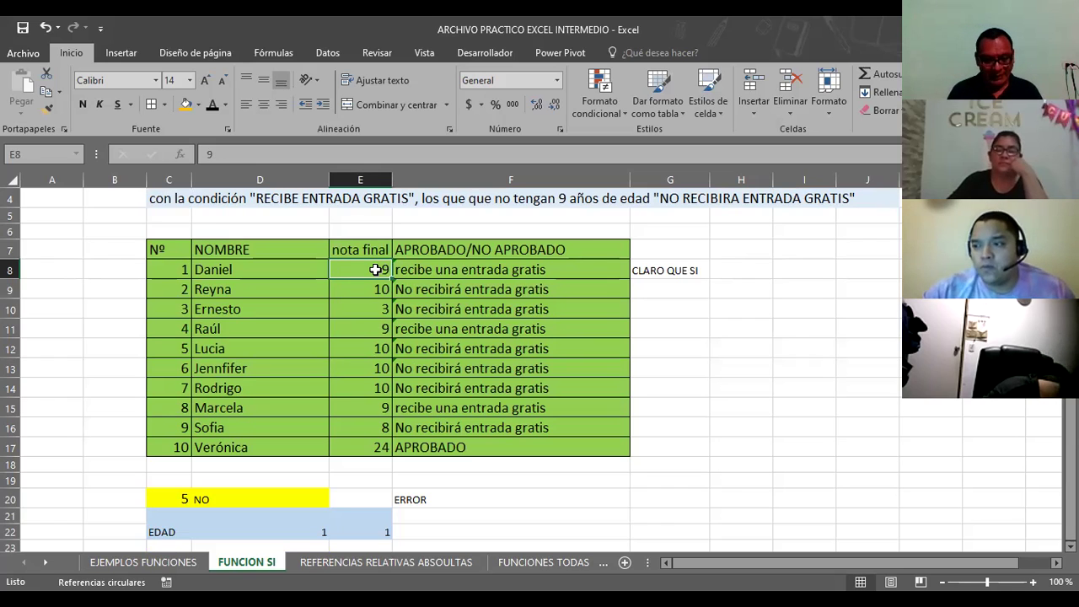
# Replace E8's score with DOLOR INTESTINAL and widen column E to fit it.
pyautogui.write('DOLOR')
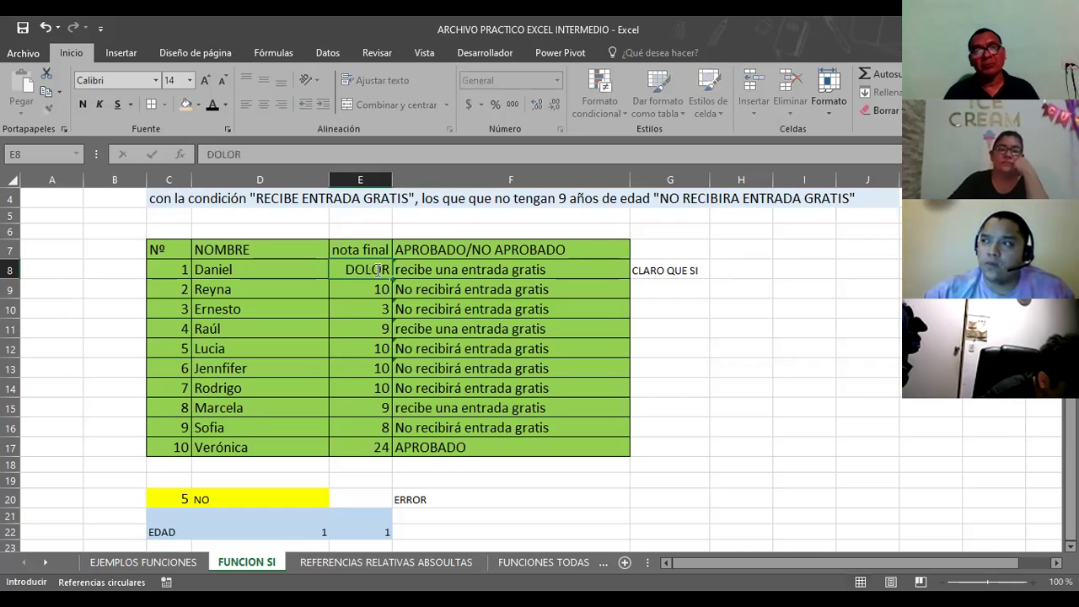
pyautogui.write(' INT')
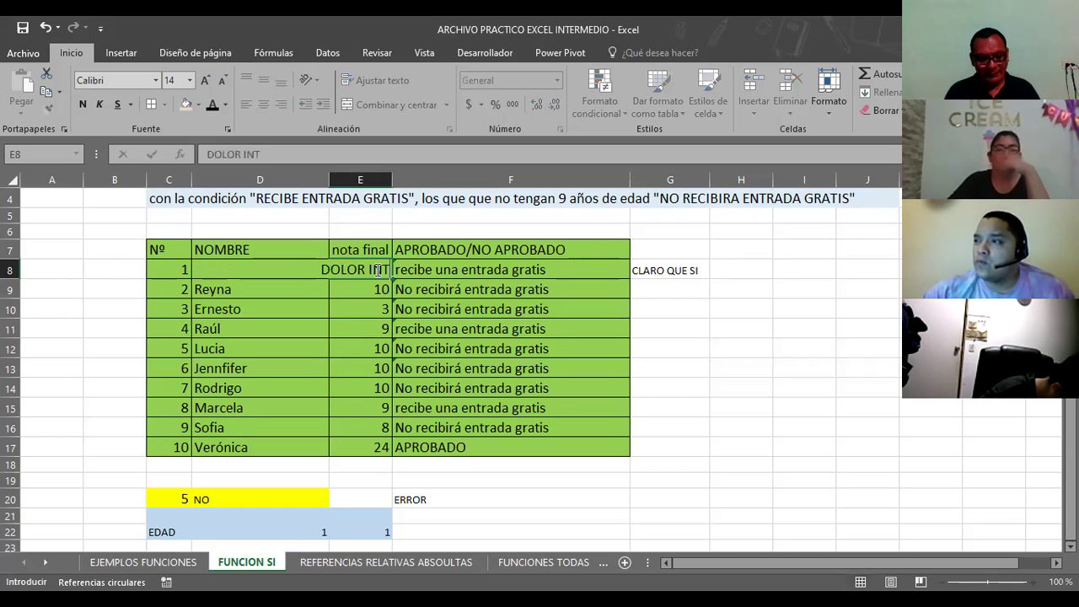
pyautogui.write('ESTINAL')
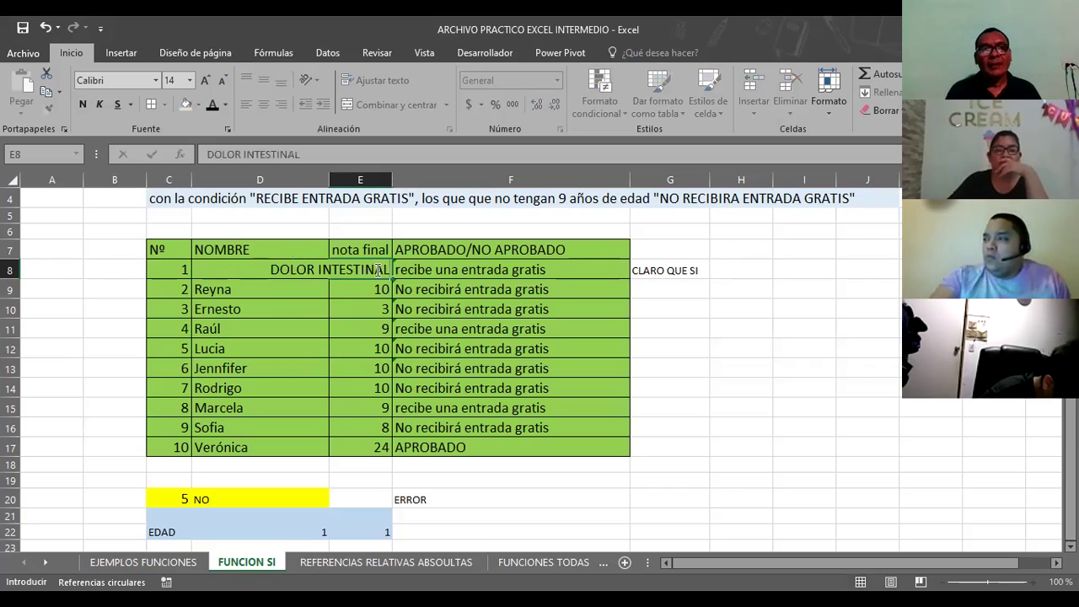
pyautogui.press('Return')
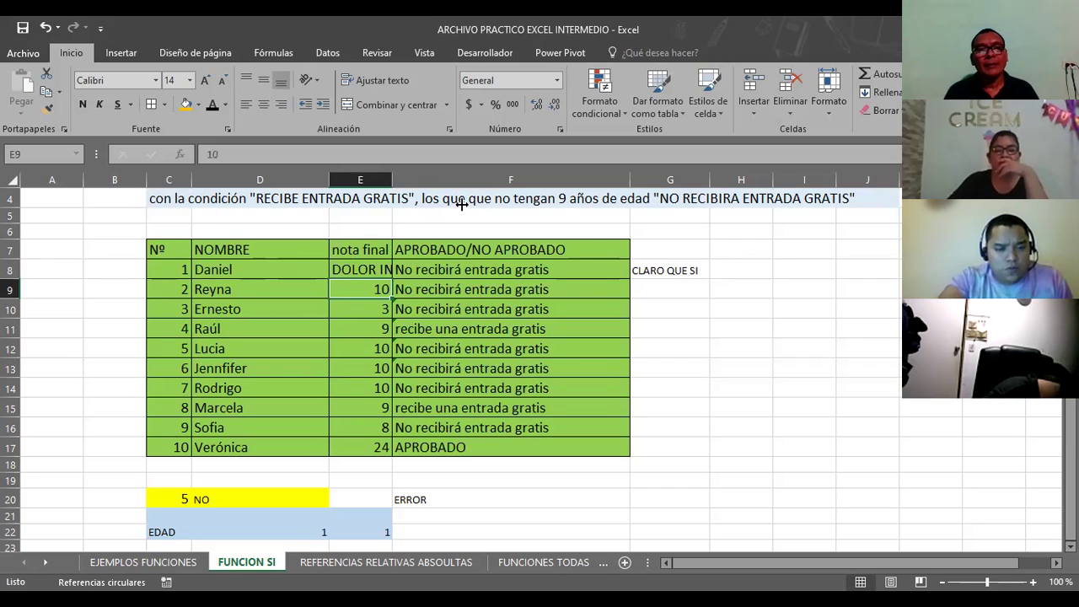
pyautogui.moveTo(464, 207); pyautogui.dragTo(462, 207)
# Start a comment on the SI formula cell G8, then close the empty comment box.
pyautogui.click(737, 270)
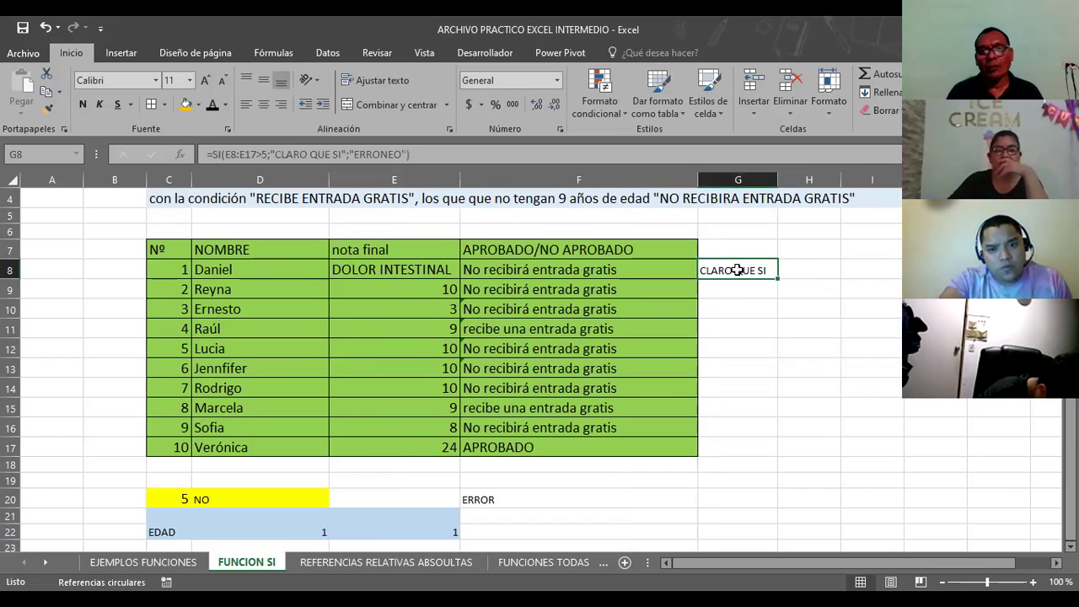
pyautogui.hotkey('shift', 'F2')
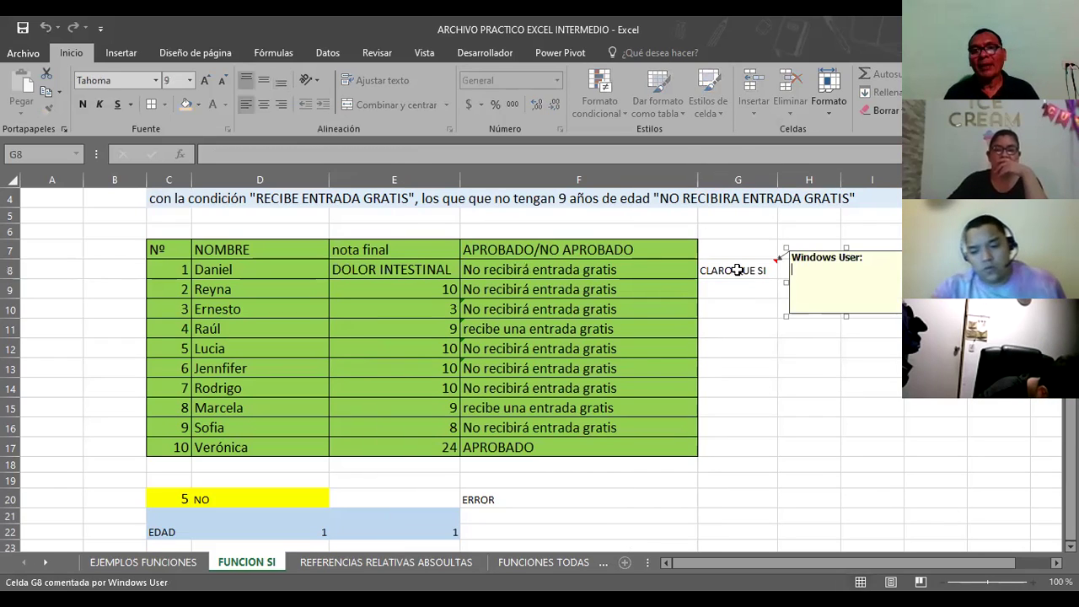
pyautogui.click(737, 269)
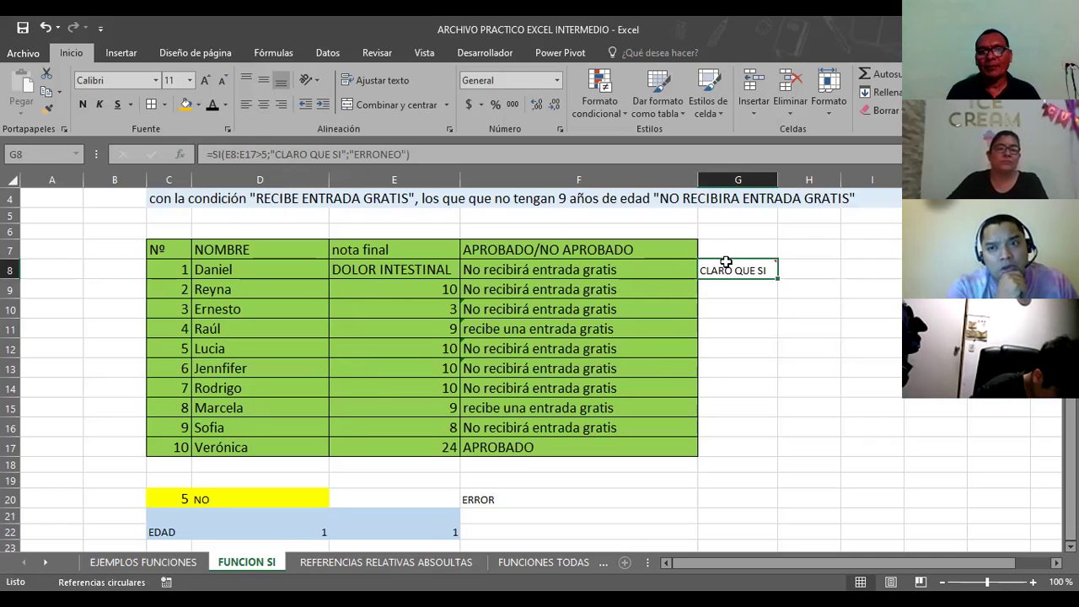
pyautogui.moveTo(726, 264)
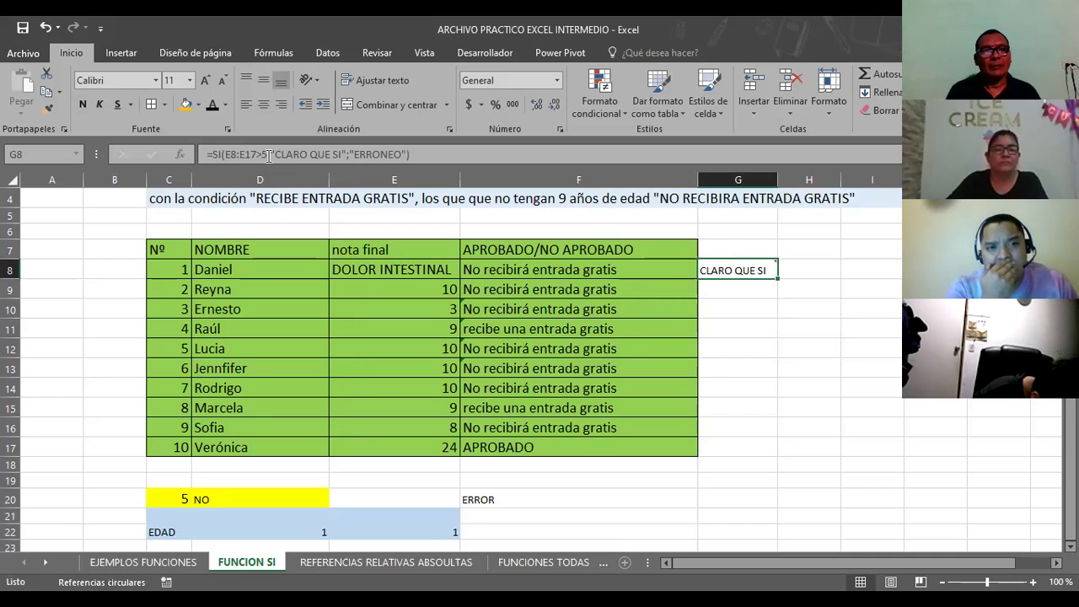
# Change G8's condition to E8:E17>"DOLOR INTESTINAL" in the formula bar.
pyautogui.click(268, 155)
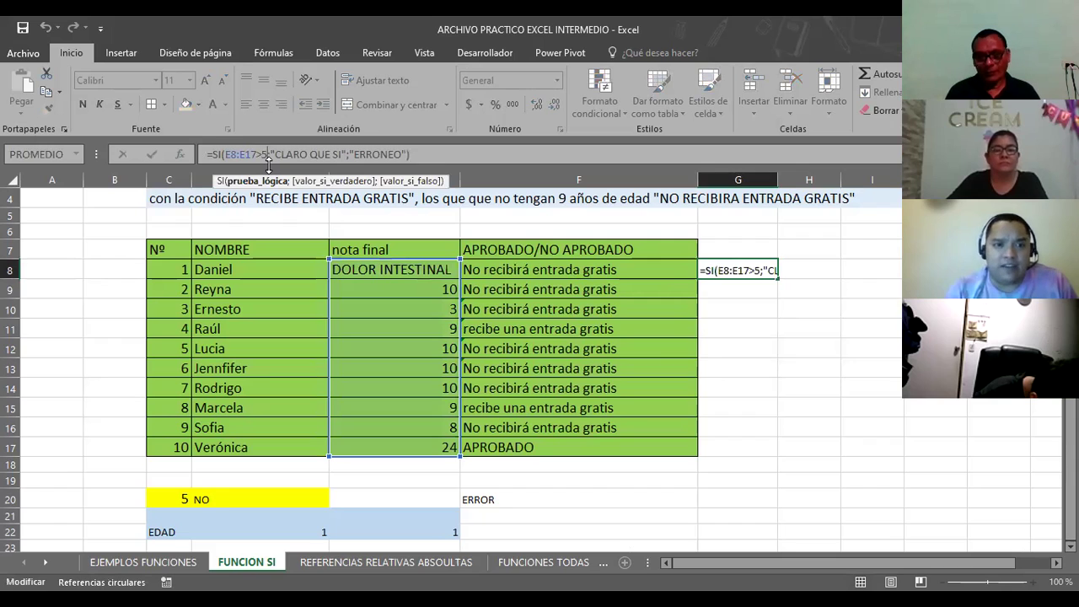
pyautogui.press('BackSpace')
pyautogui.write('"DO')
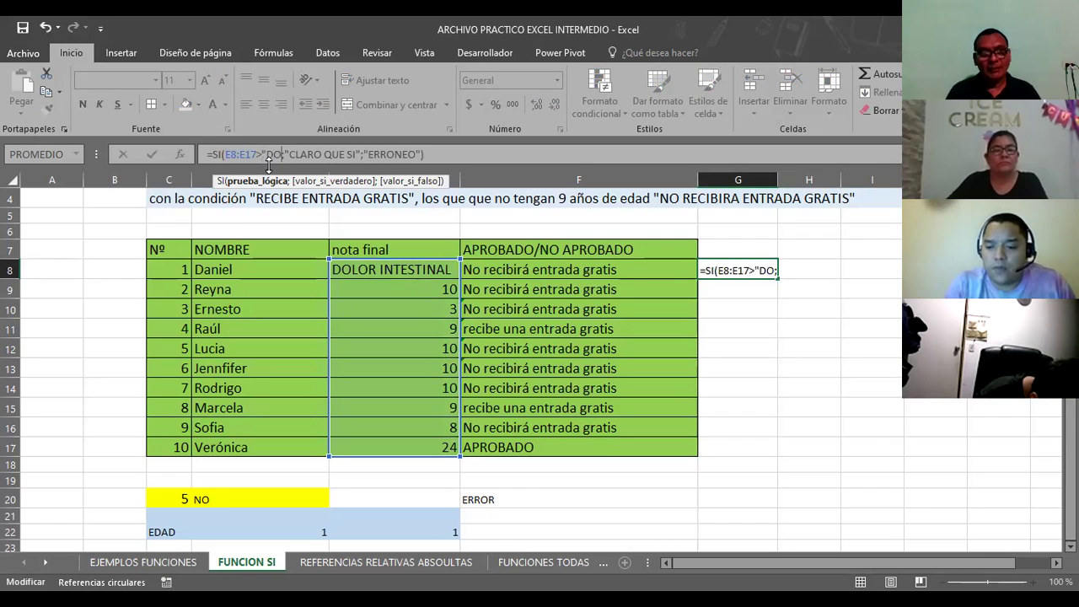
pyautogui.write('L')
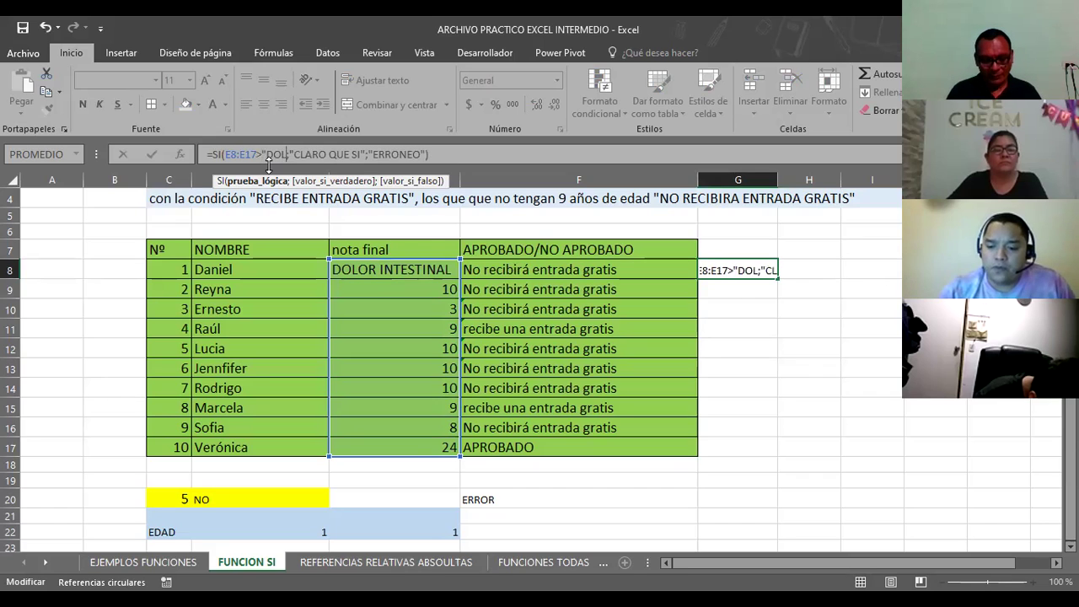
pyautogui.write('OR INS')
pyautogui.press('BackSpace')
pyautogui.write('TESTINAL')
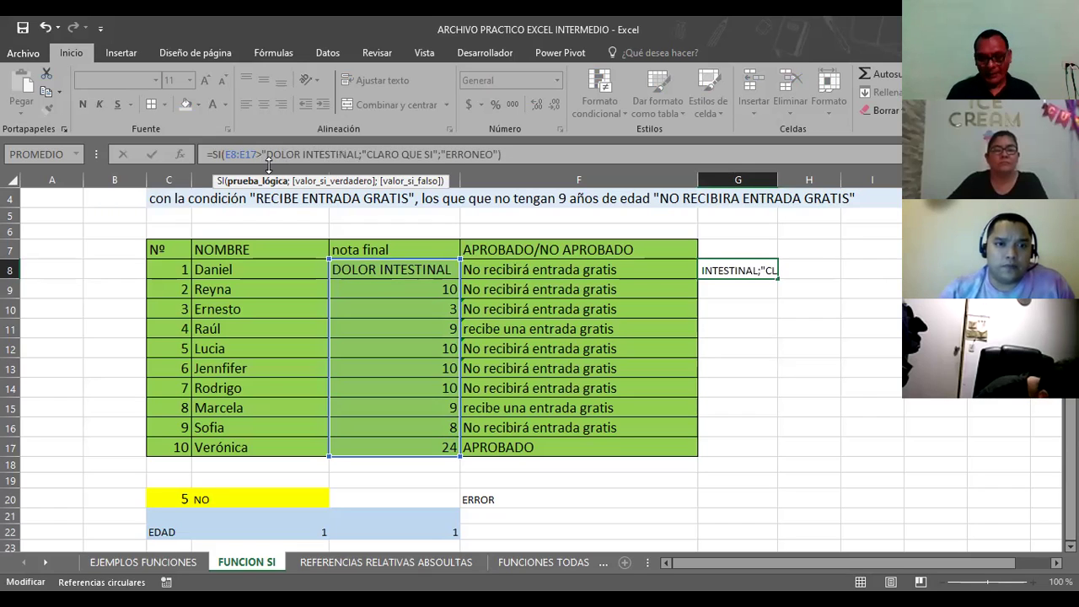
pyautogui.write('"')
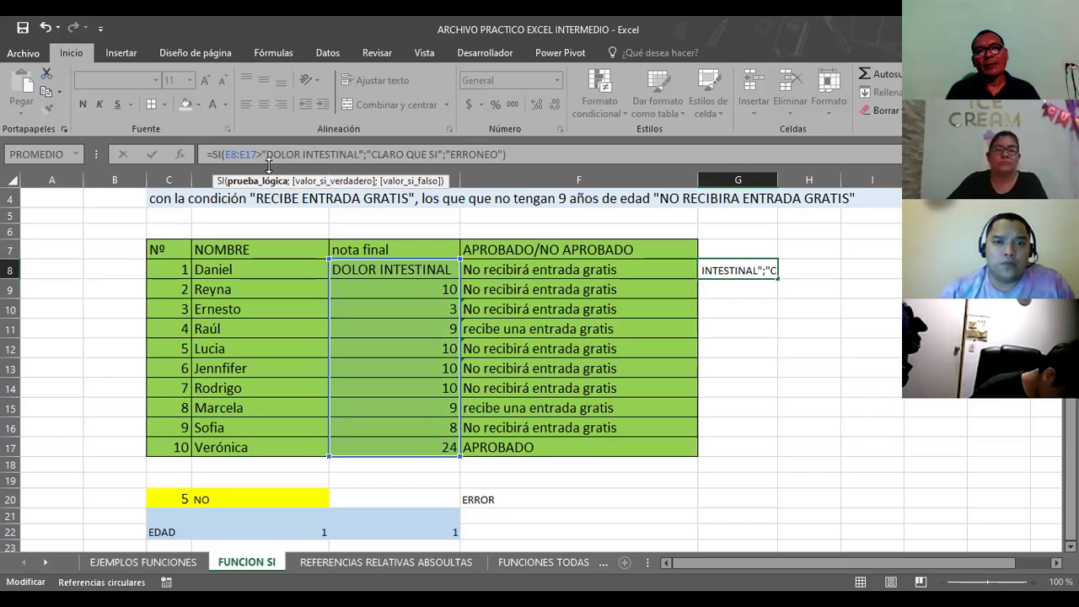
# Replace the result values with "EFECTIVO" and "PARA NADA" and commit the formula.
pyautogui.press('Right')
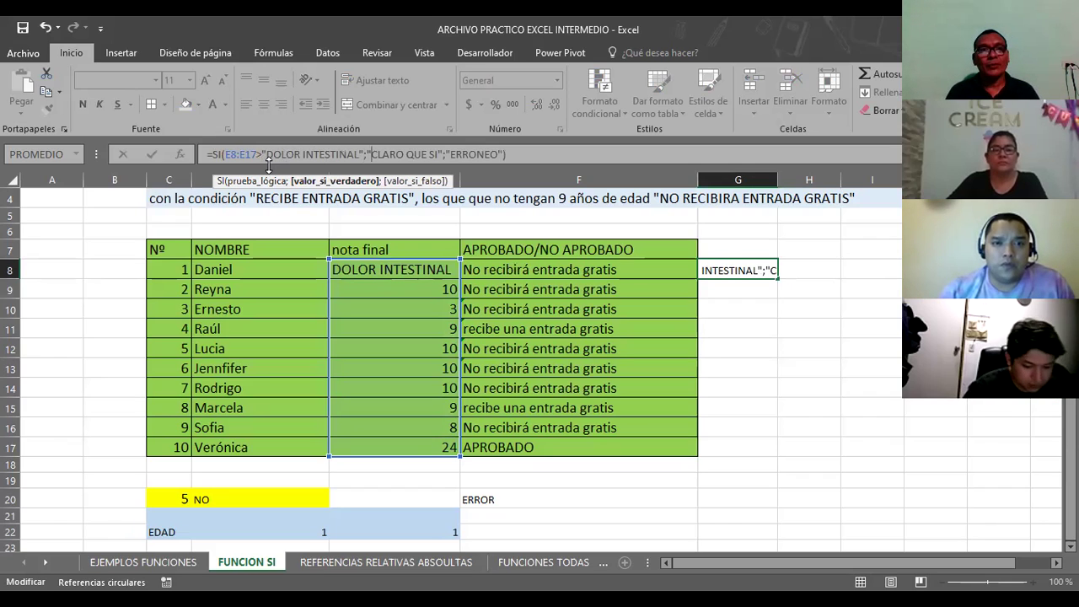
pyautogui.write('EFECTIVO')
pyautogui.press('Delete')
pyautogui.press('Delete')
pyautogui.press('Delete')
pyautogui.press('Delete')
pyautogui.press('Delete')
pyautogui.press('Delete')
pyautogui.press('Delete')
pyautogui.press('Delete')
pyautogui.press('Delete')
pyautogui.press('Right')
pyautogui.press('Delete')
pyautogui.press('BackSpace')
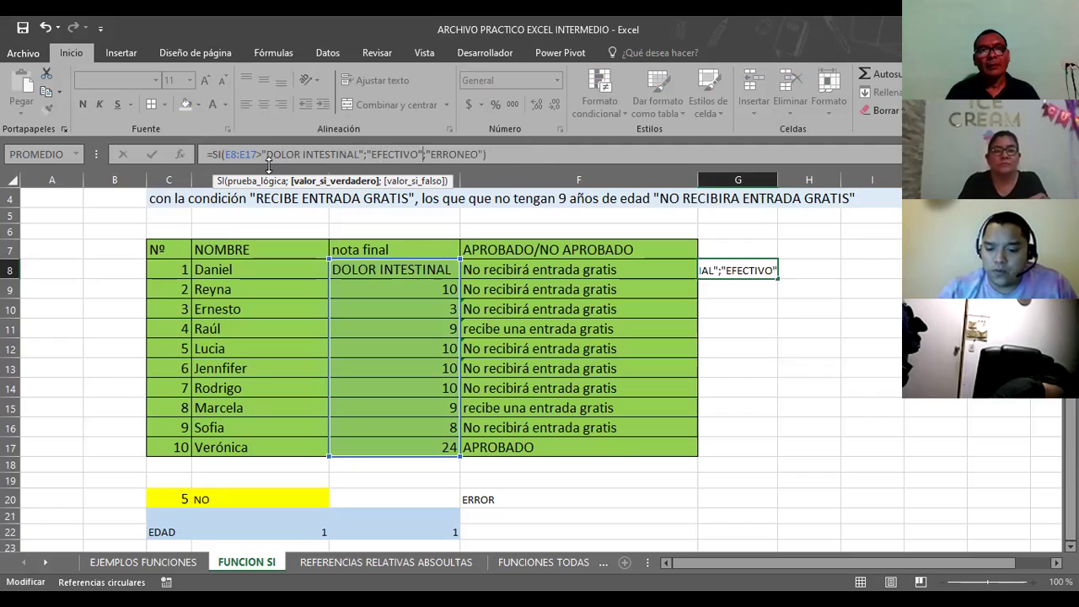
pyautogui.write('PARA NADA')
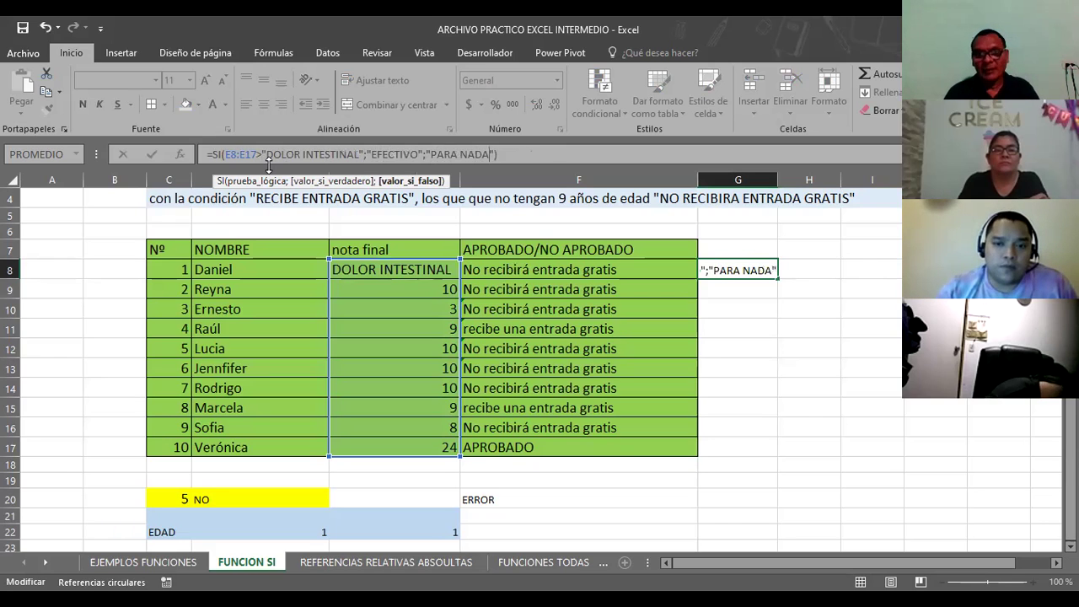
pyautogui.press('Return')
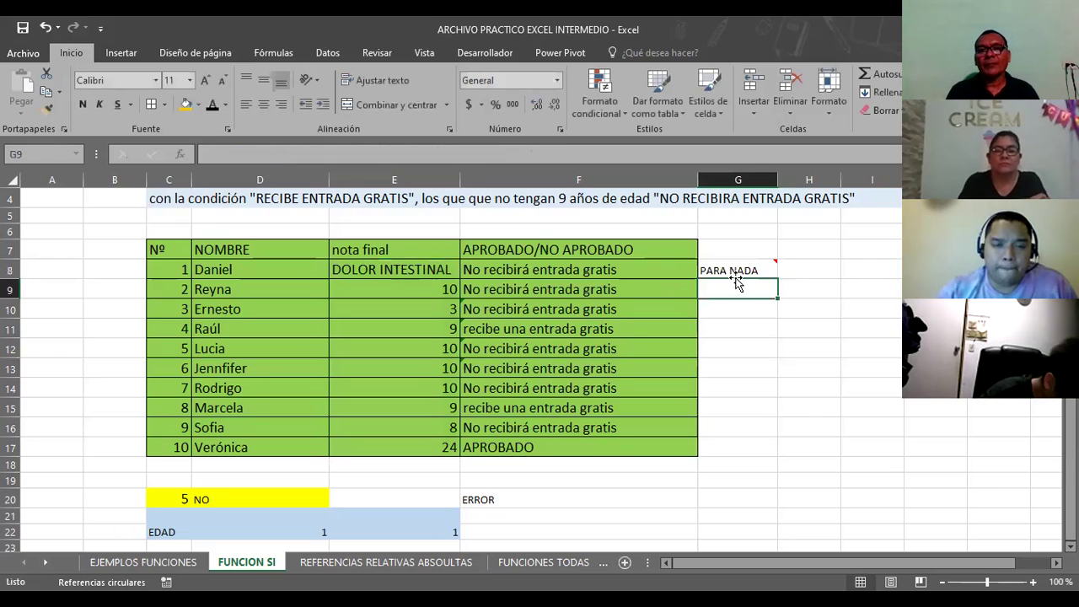
# Change G8's comparison from > to = so E8:E17="DOLOR INTESTINAL" returns EFECTIVO.
pyautogui.click(737, 273)
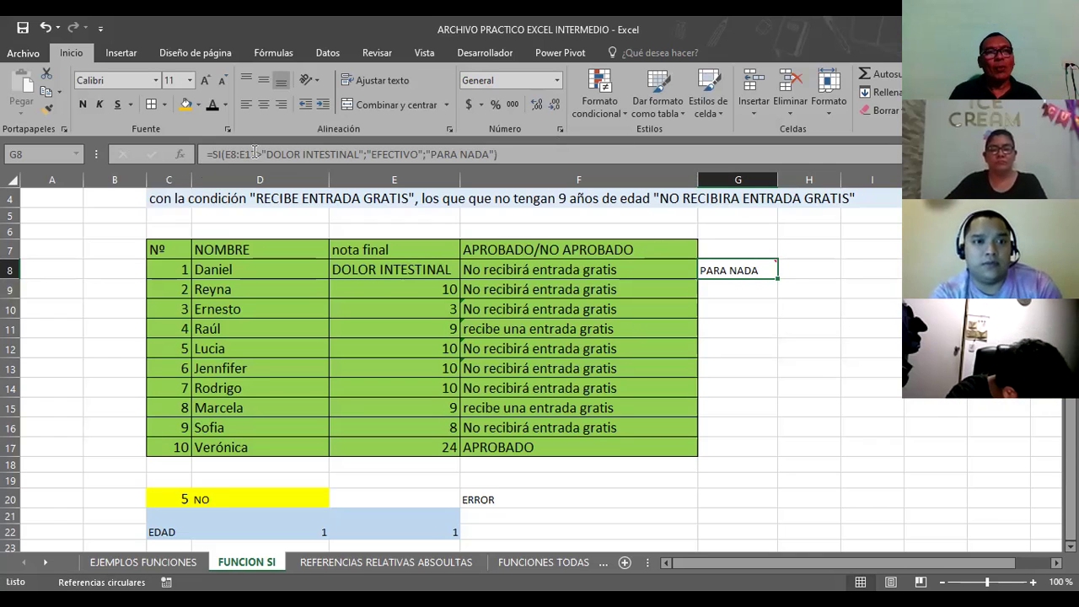
pyautogui.click(257, 155)
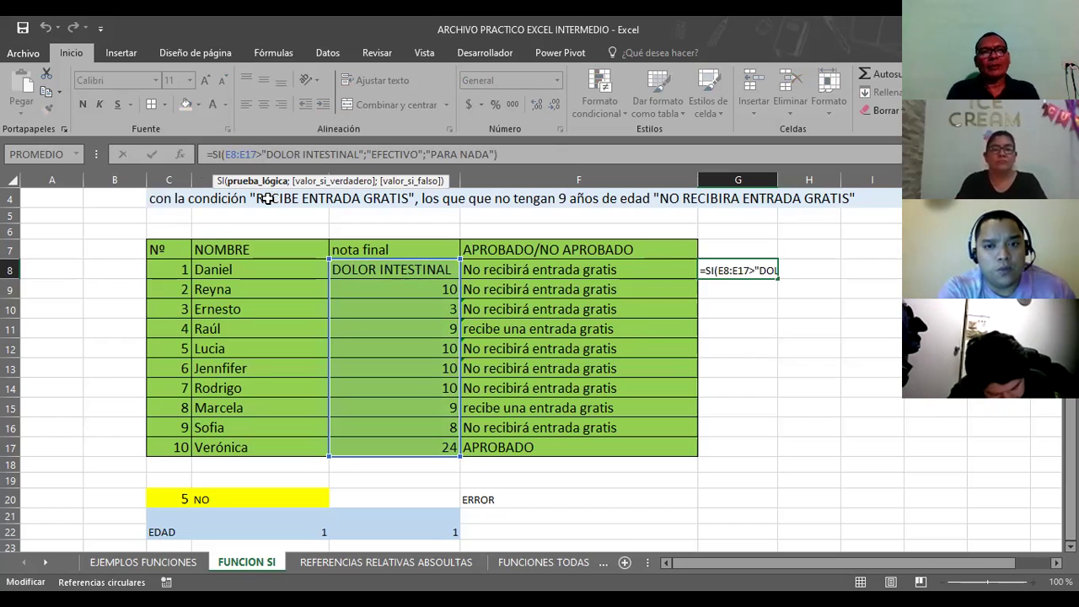
pyautogui.press('BackSpace')
pyautogui.write('=')
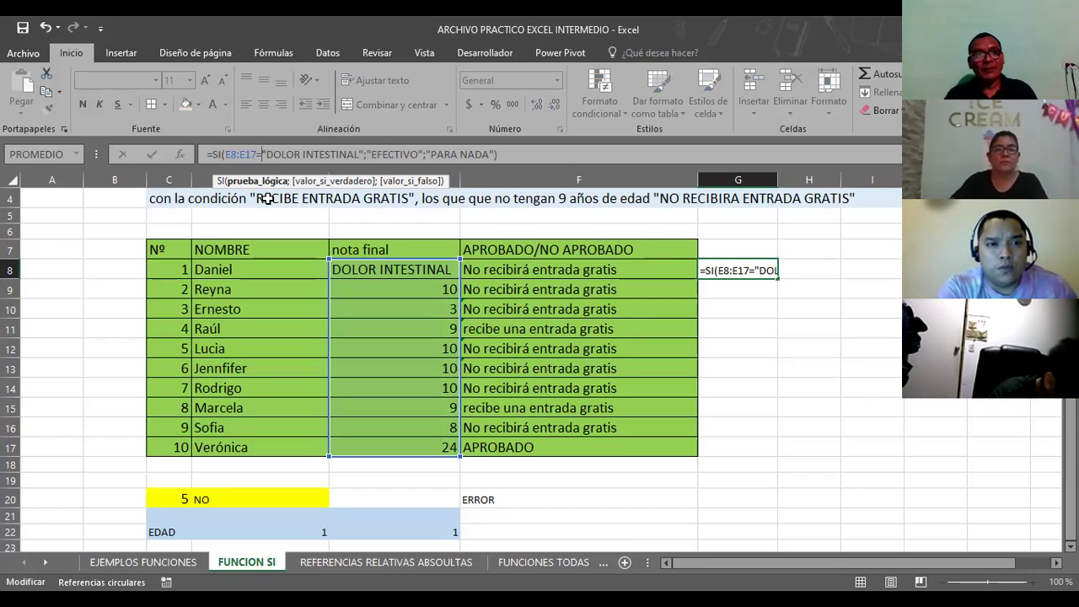
pyautogui.press('Return')
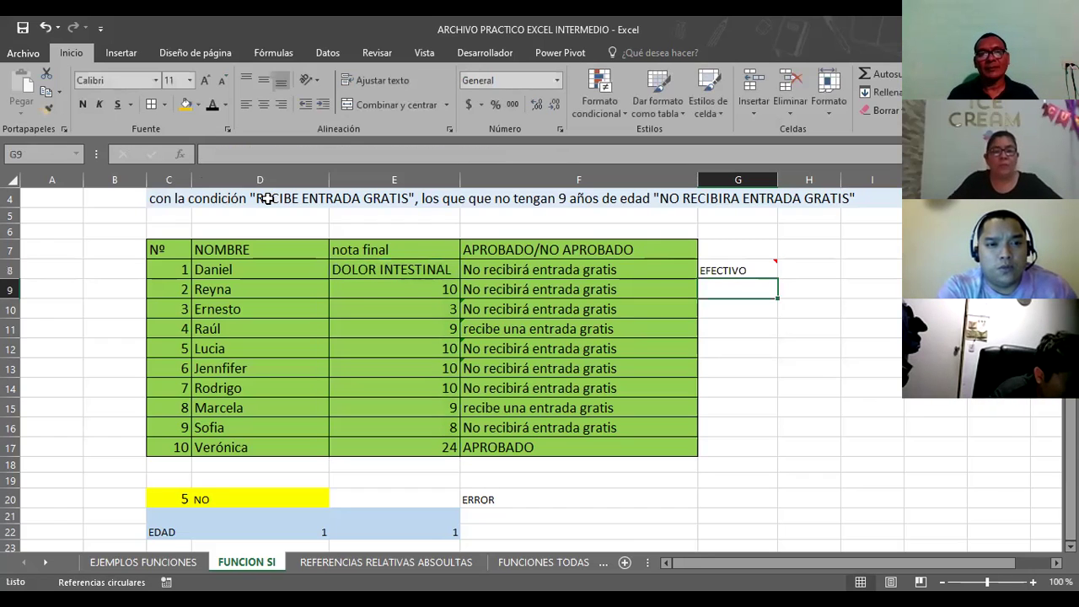
pyautogui.click(719, 265)
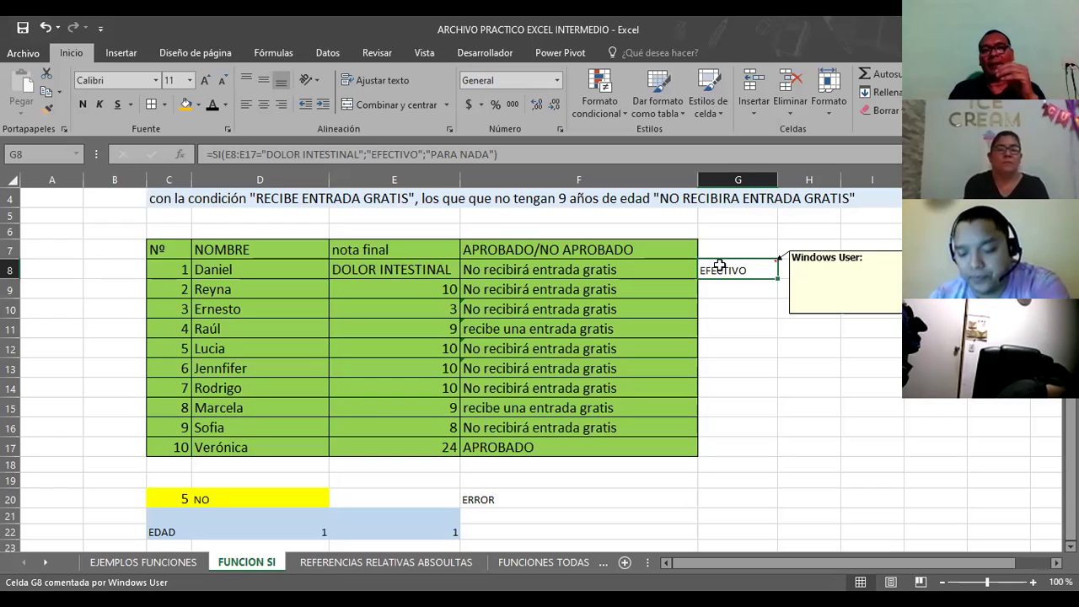
# Enter DOLOR DE CABEZA, DOLOR INTESTINAL and DOLOR DE GARGANTA into E9:E11.
pyautogui.click(375, 294)
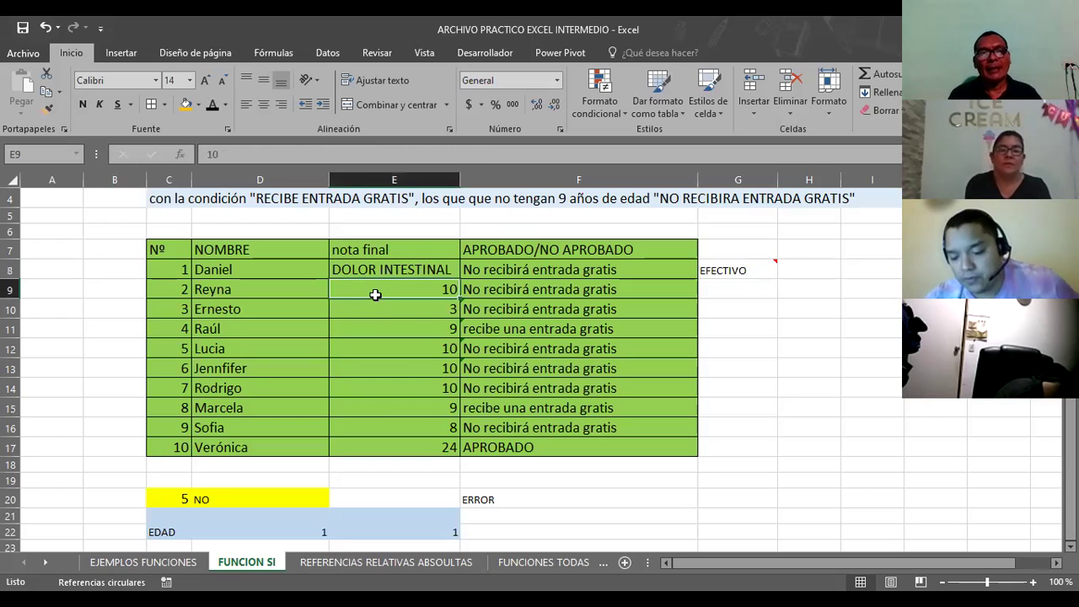
pyautogui.write('DOLOR DE CABEZA')
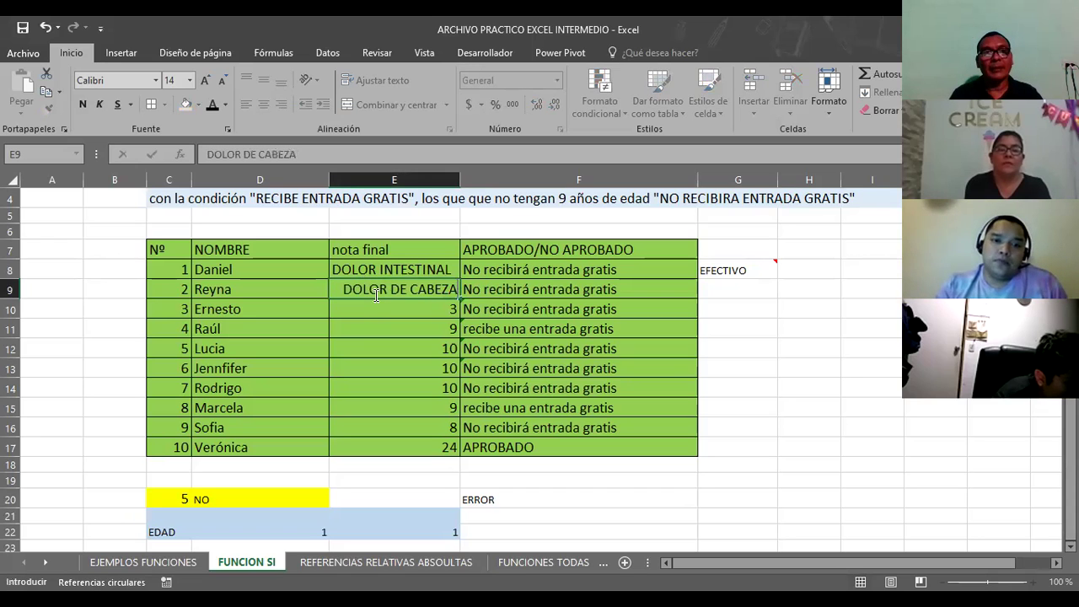
pyautogui.press('Return')
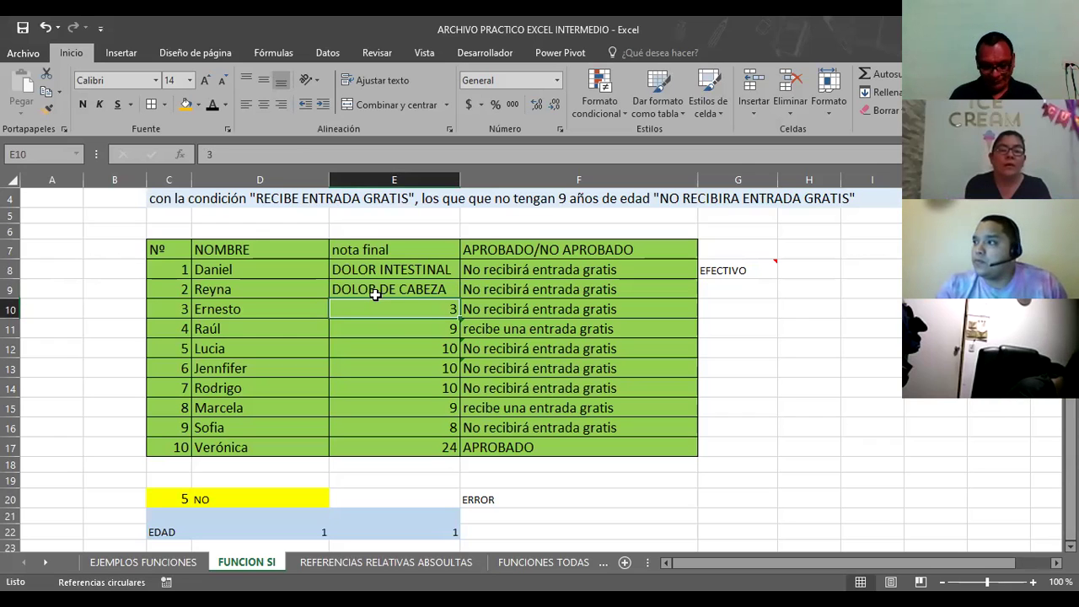
pyautogui.write('DOLOR')
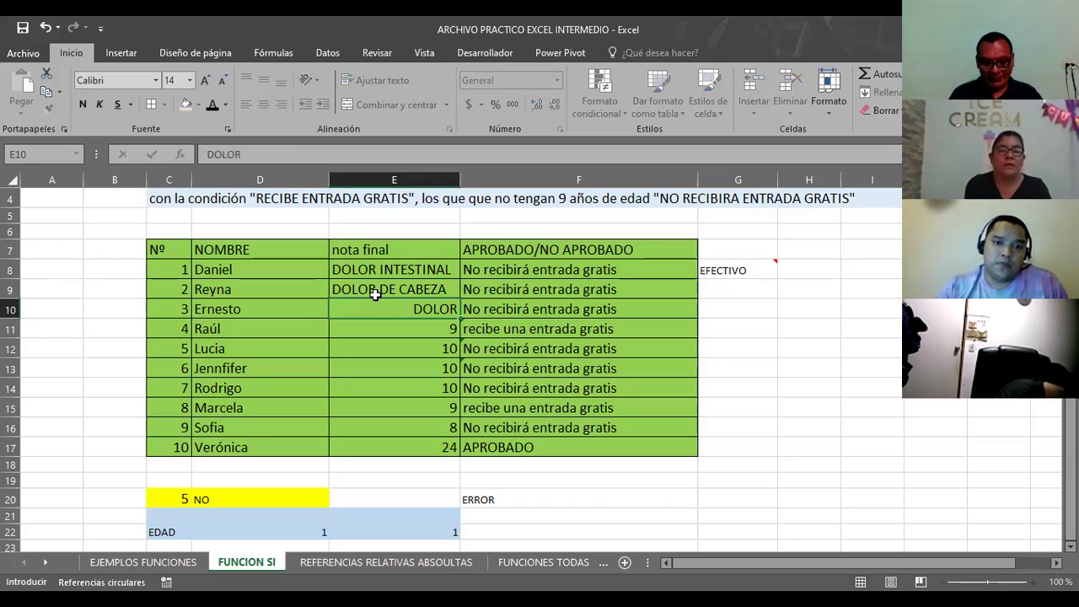
pyautogui.write(' INTESTINAL')
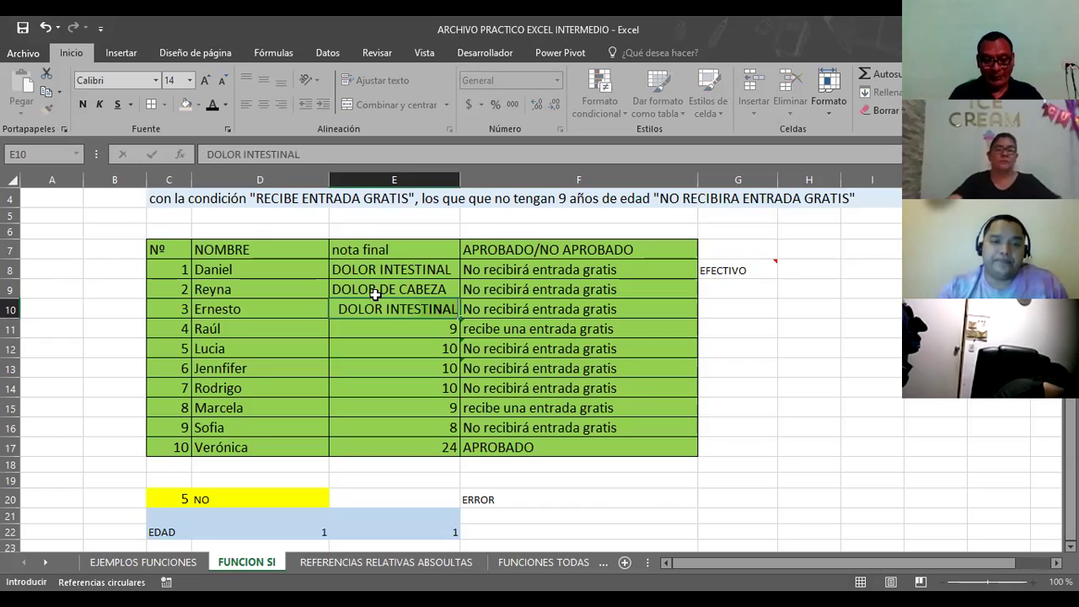
pyautogui.press('Return')
pyautogui.write('DOLOR DE CABEZA')
pyautogui.press('BackSpace')
pyautogui.press('BackSpace')
pyautogui.press('BackSpace')
pyautogui.write('GARGANTA')
pyautogui.press('Return')
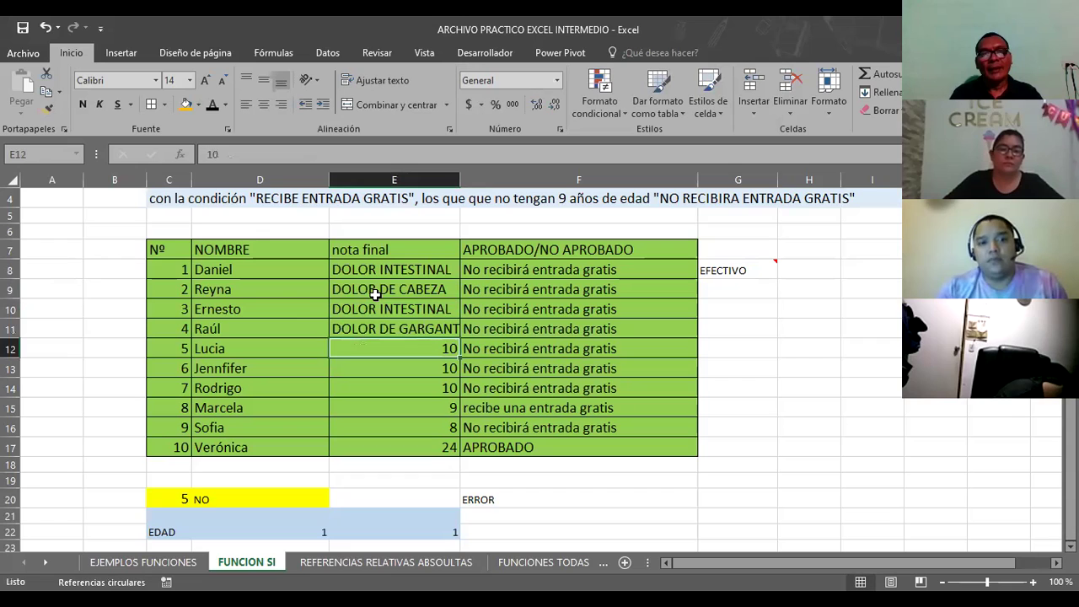
# Widen column E to fit the labels and copy G8's SI formula down to G11.
pyautogui.click(463, 199)
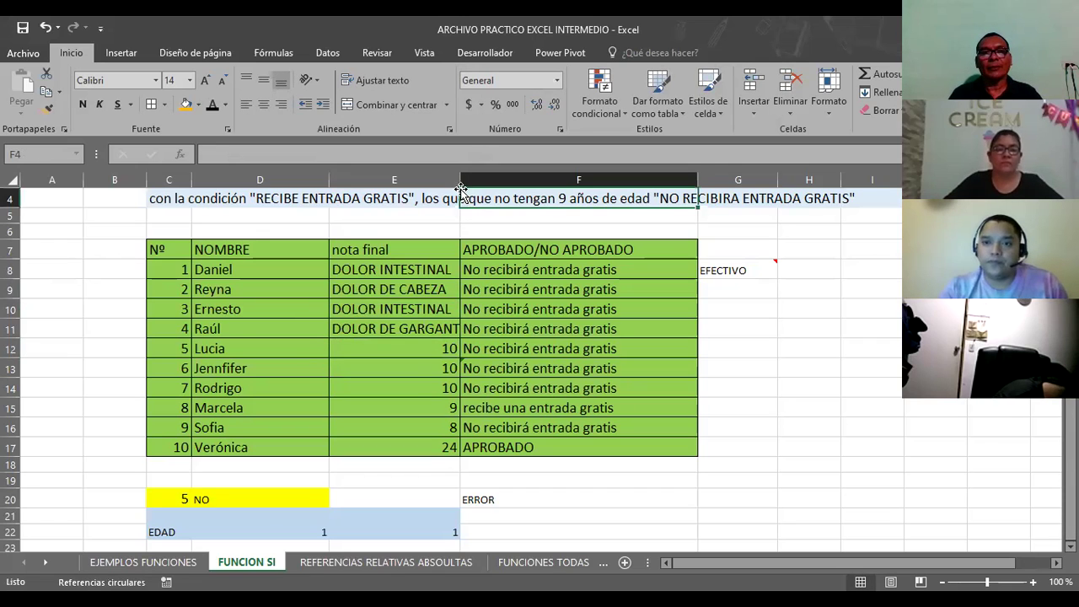
pyautogui.moveTo(462, 179); pyautogui.dragTo(482, 179)
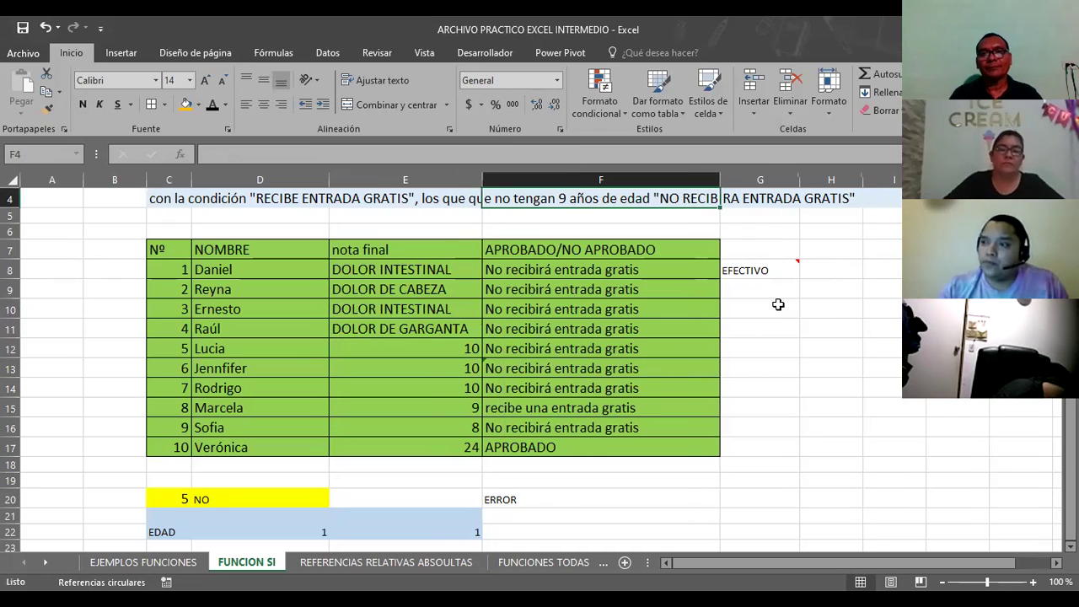
pyautogui.click(766, 271)
pyautogui.moveTo(799, 279)
pyautogui.mouseDown()
pyautogui.moveTo(806, 340)
pyautogui.moveTo(790, 455)
pyautogui.mouseUp()
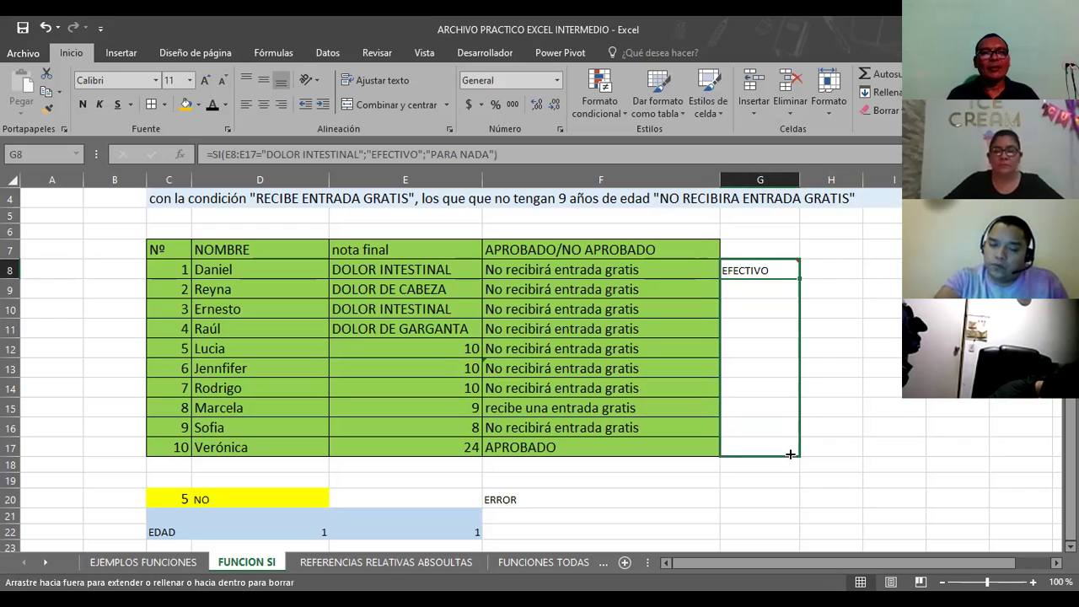
# Extend G8's SI formula down to G17 and widen column G to fit the results.
pyautogui.moveTo(790, 454); pyautogui.dragTo(790, 455)
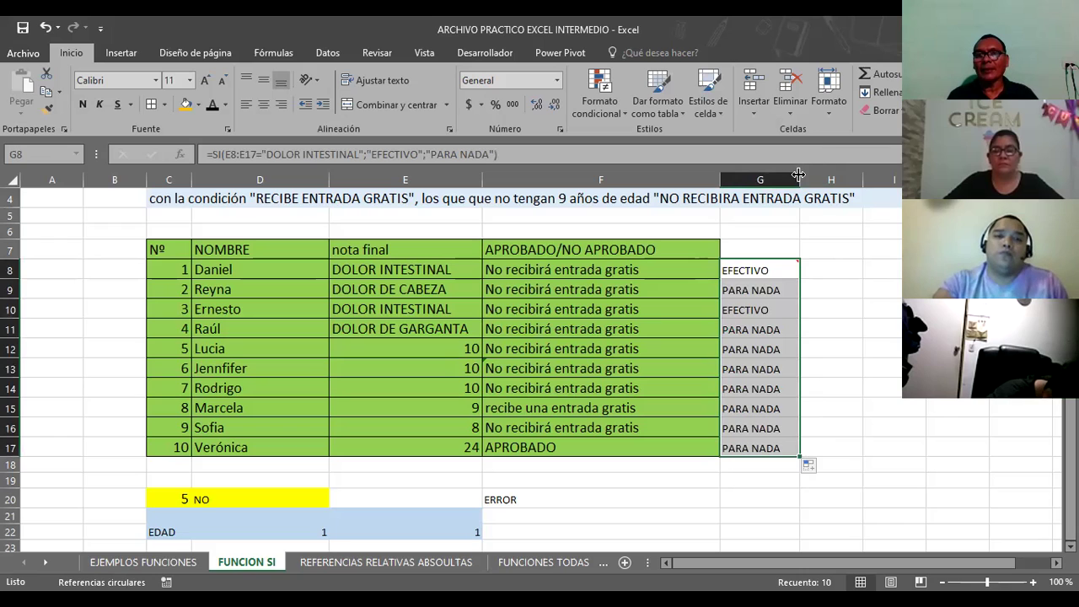
pyautogui.moveTo(824, 180); pyautogui.dragTo(824, 180)
pyautogui.click(775, 247)
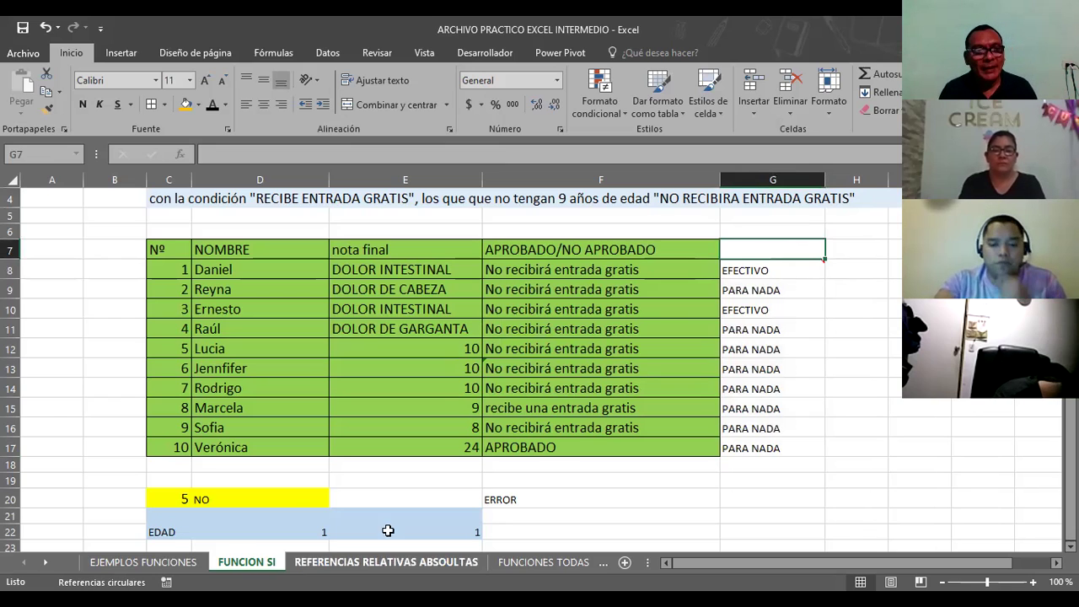
# Change C20 from 5 to 1 so D20's SI formula returns SI.
pyautogui.click(229, 536)
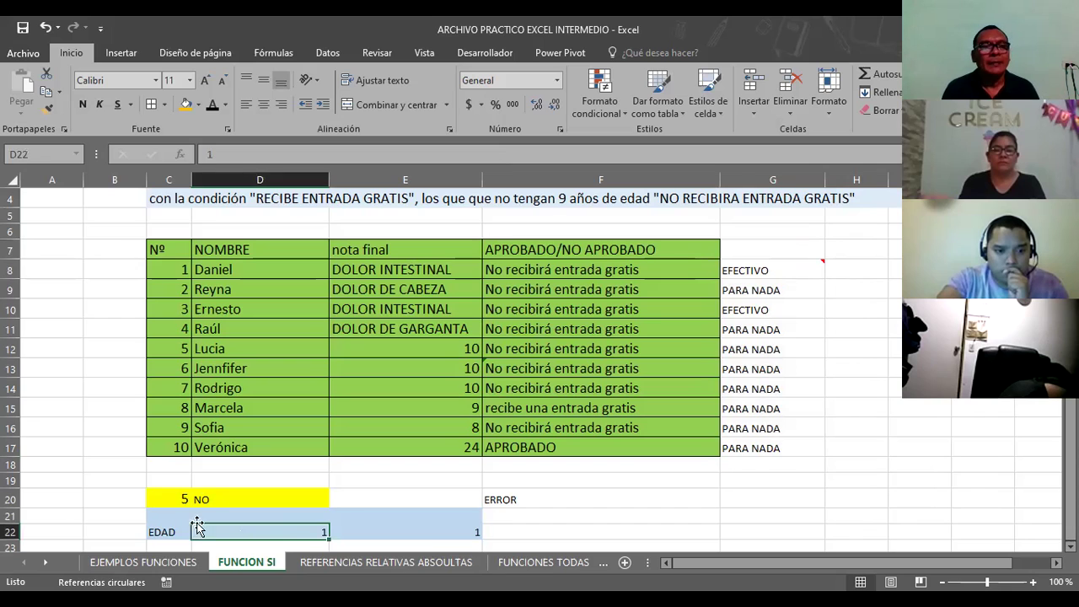
pyautogui.click(214, 500)
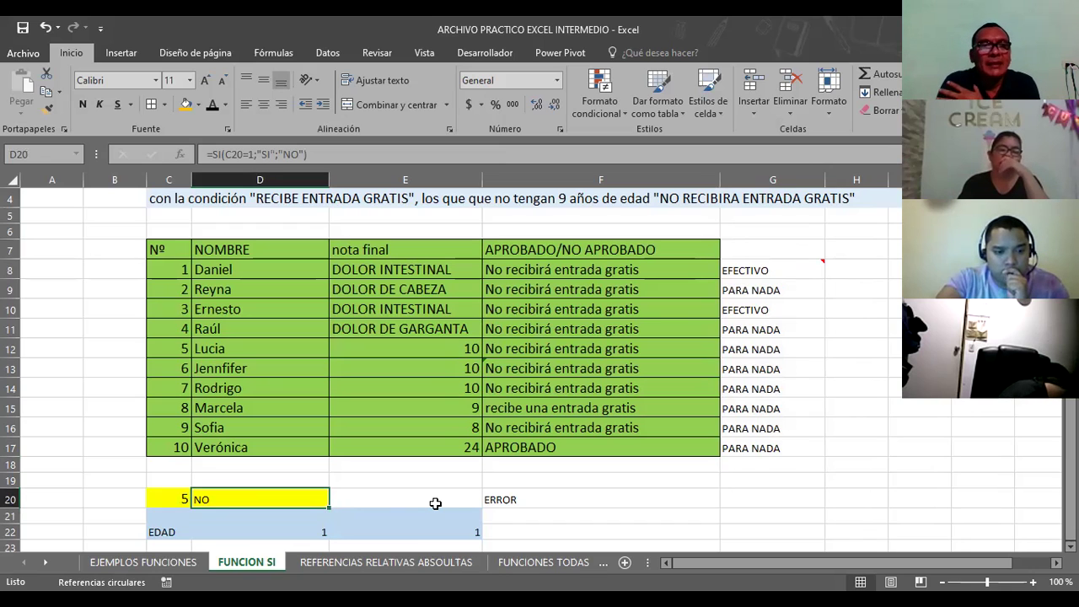
pyautogui.click(165, 499)
pyautogui.write('1')
pyautogui.press('Return')
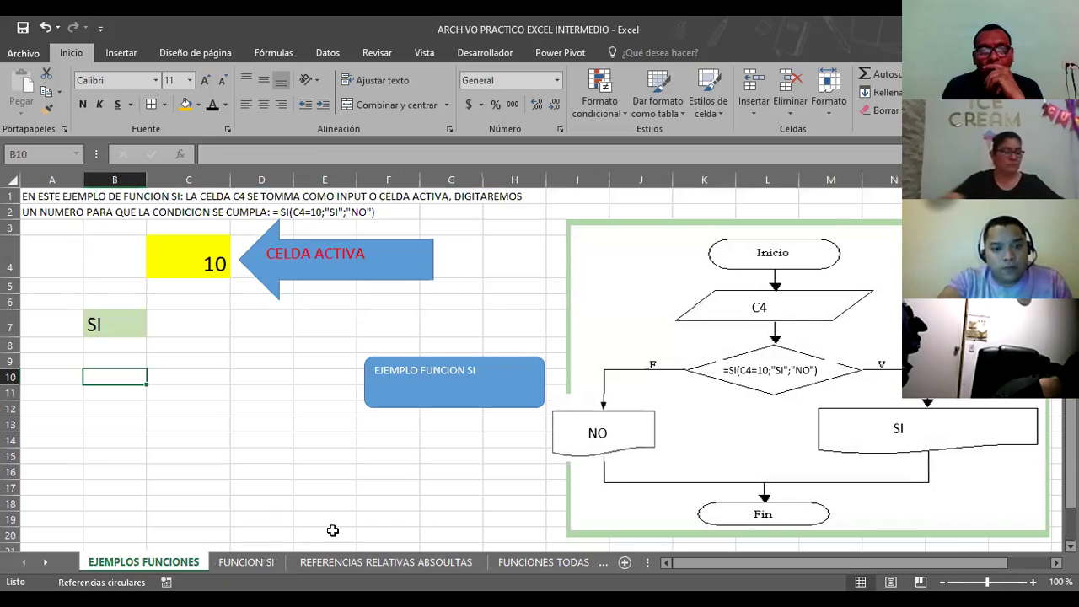
# Browse the EJEMPLOS FUNCIONES, REFERENCIAS RELATIVAS ABSOULTAS, FUNCIONES TODAS and SUMAR Y SUMAR SI sheets.
pyautogui.click(143, 562)
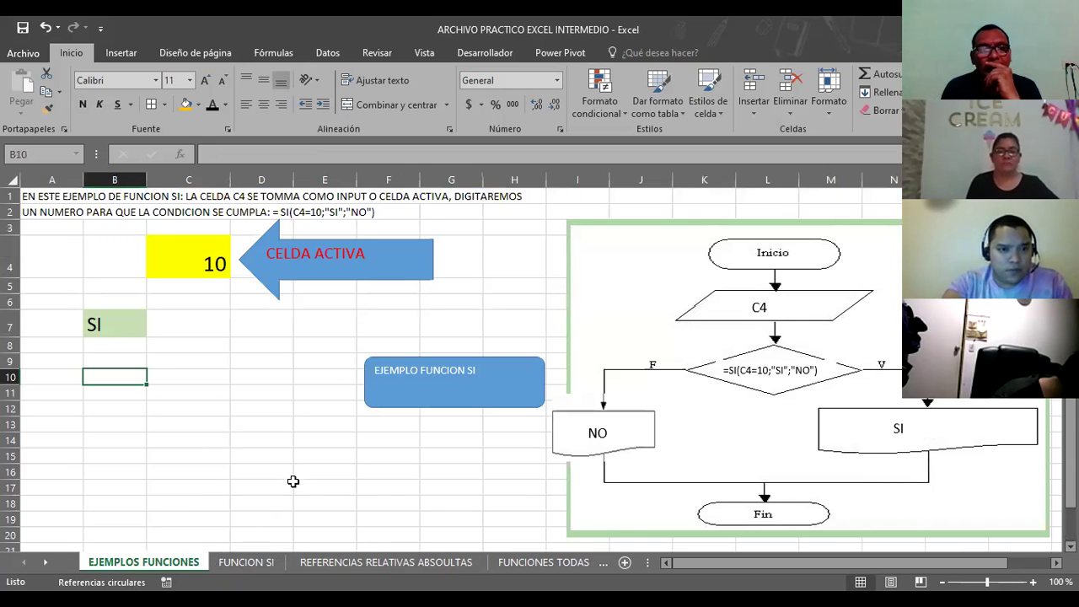
pyautogui.scroll(-2, 293, 481)
pyautogui.click(337, 563)
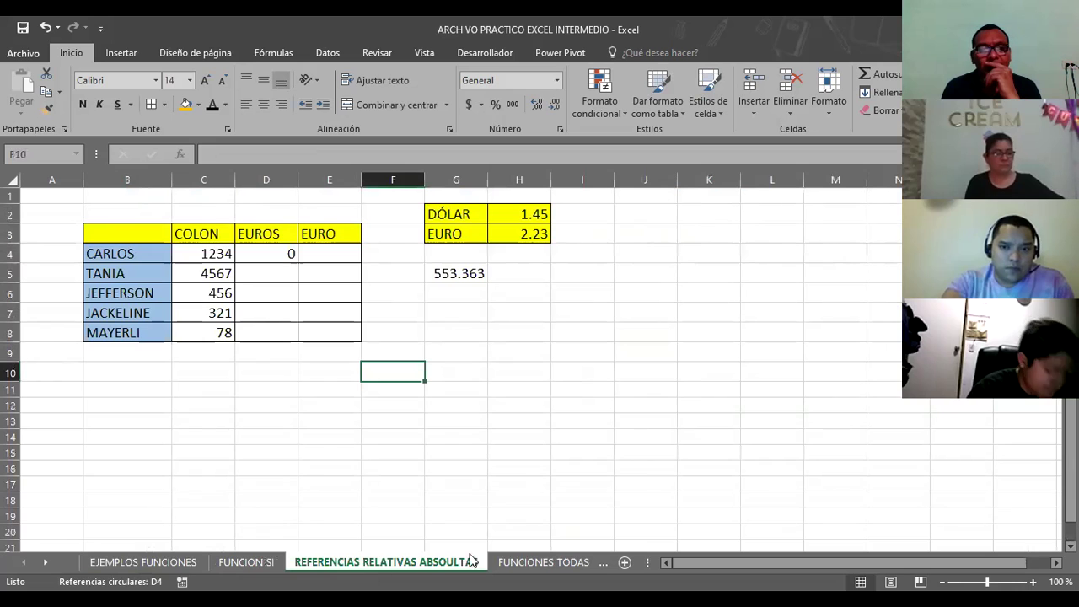
pyautogui.click(533, 563)
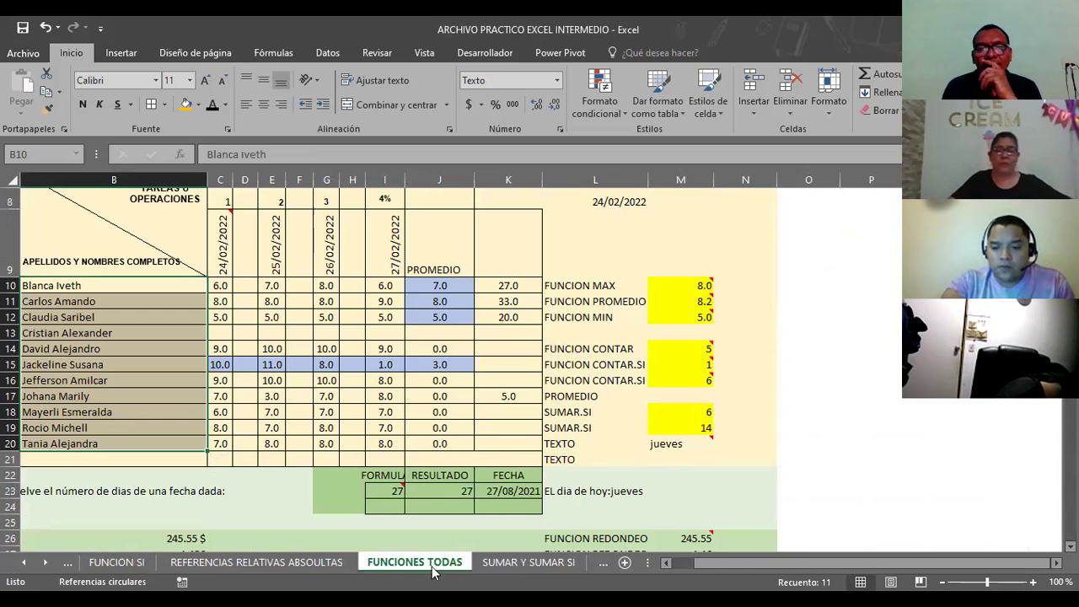
pyautogui.click(516, 563)
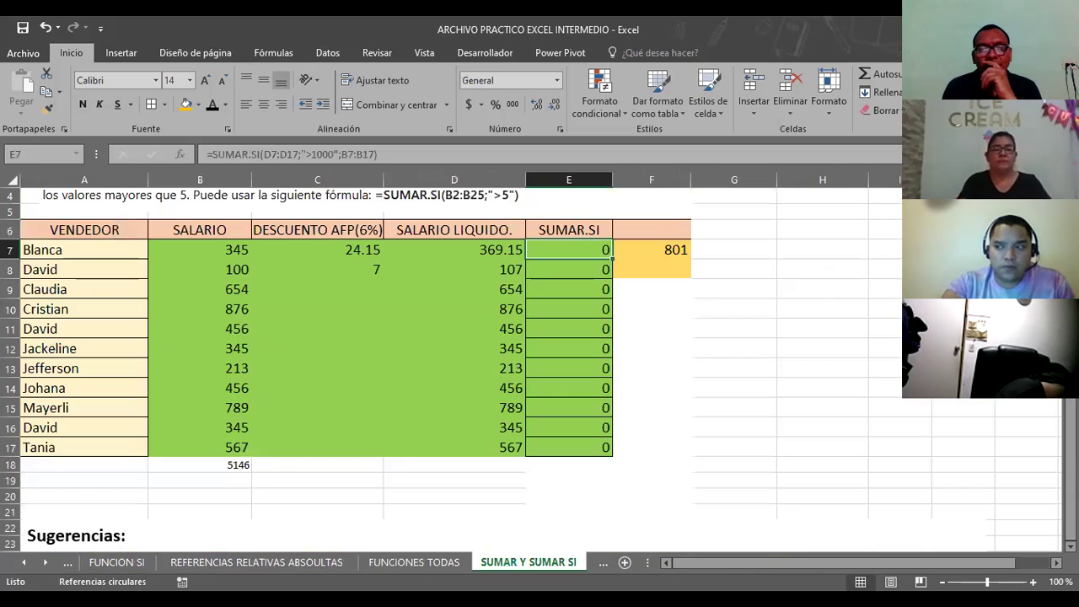
# Scroll the sheet tabs to open SI ANIDADA2 and check the ball number in E2.
pyautogui.click(22, 563)
pyautogui.click(44, 562)
pyautogui.click(45, 562)
pyautogui.click(45, 563)
pyautogui.click(45, 562)
pyautogui.click(45, 563)
pyautogui.click(45, 562)
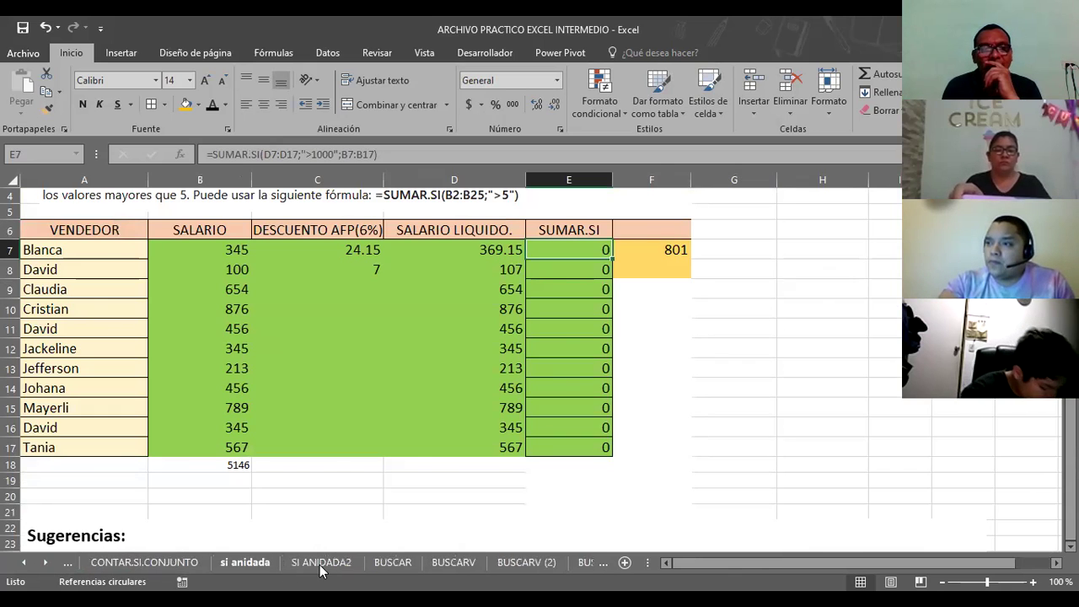
pyautogui.click(321, 562)
pyautogui.click(681, 292)
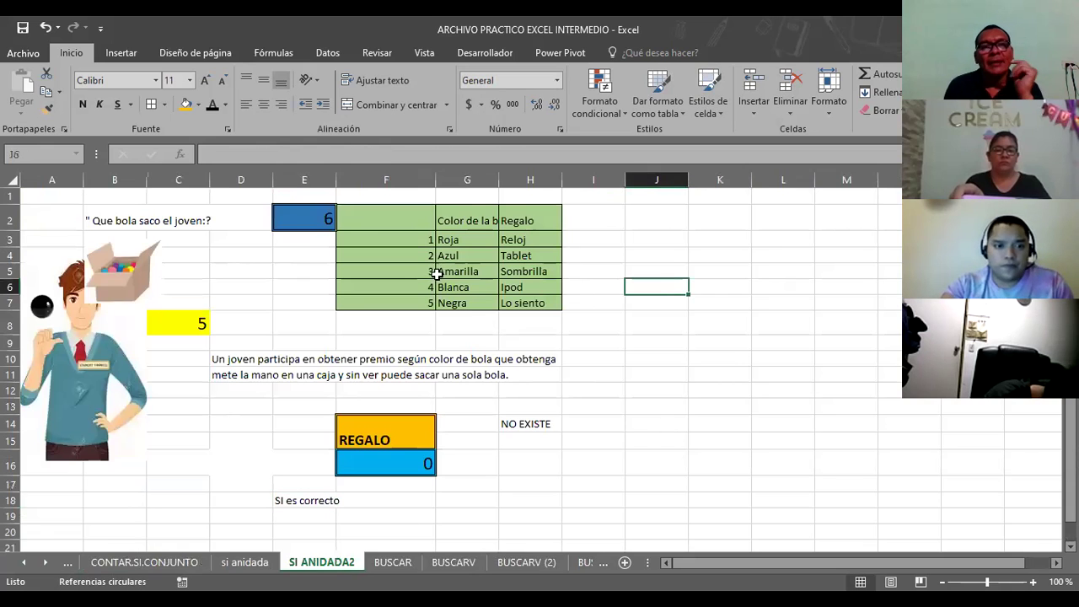
pyautogui.click(305, 217)
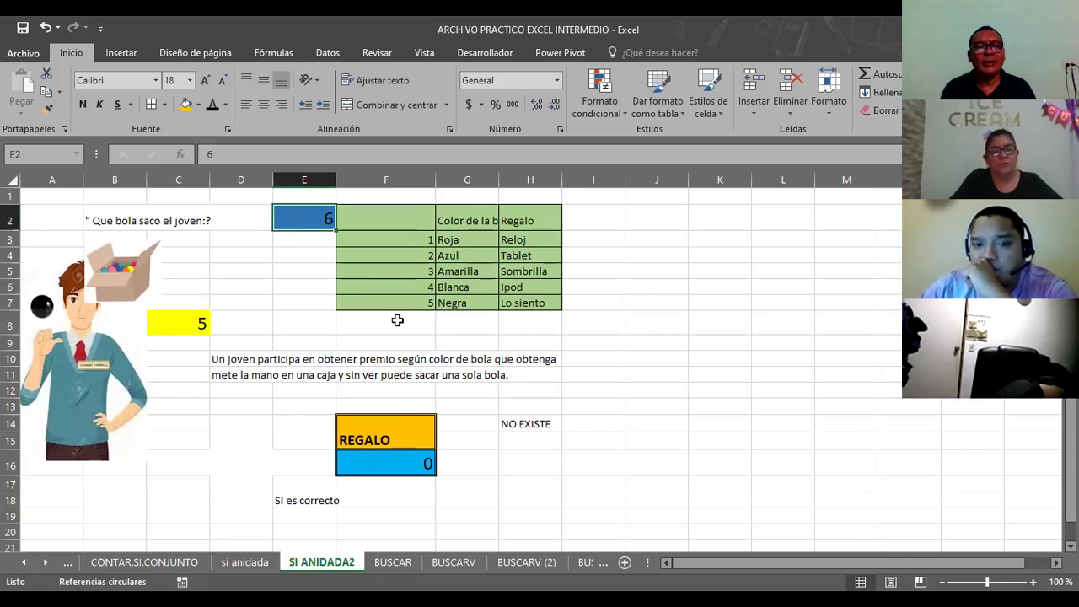
# Highlight the ROJA condition and the E2=2 nested SI in F16's formula.
pyautogui.click(378, 467)
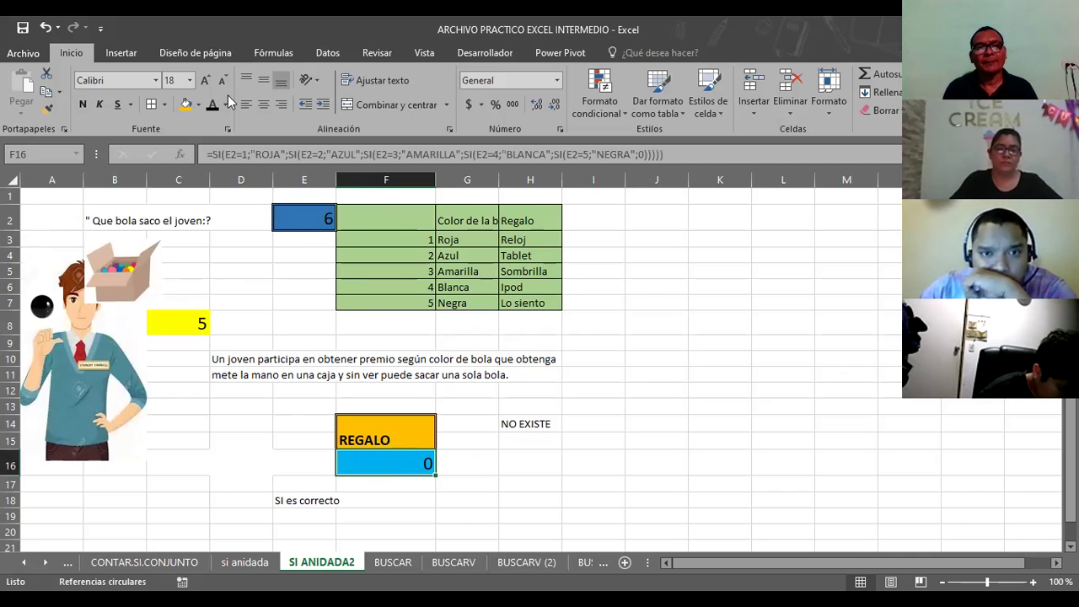
pyautogui.click(225, 154)
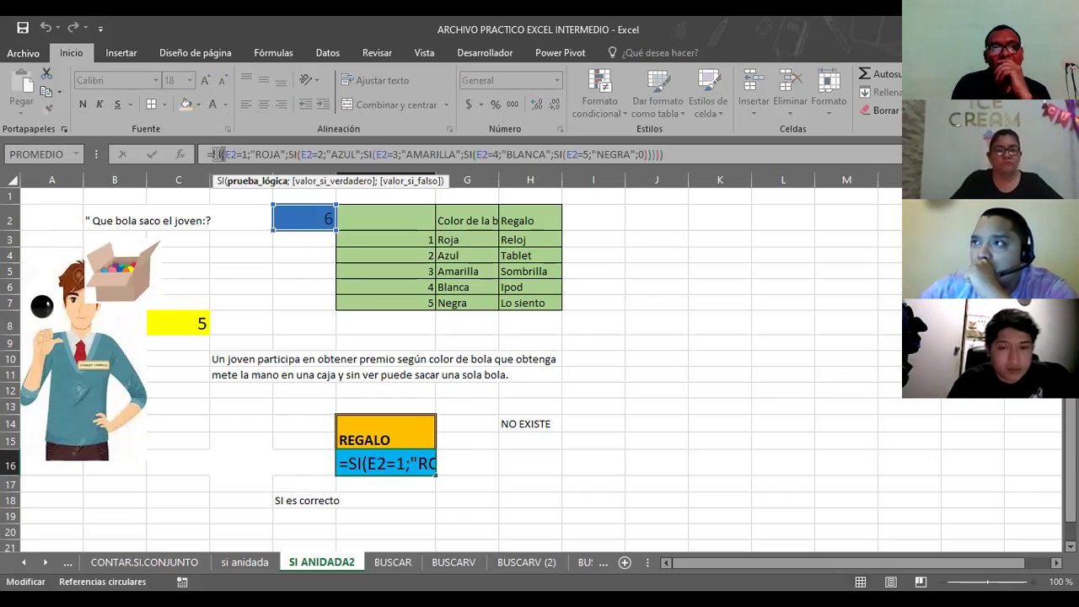
pyautogui.moveTo(224, 154); pyautogui.dragTo(287, 157)
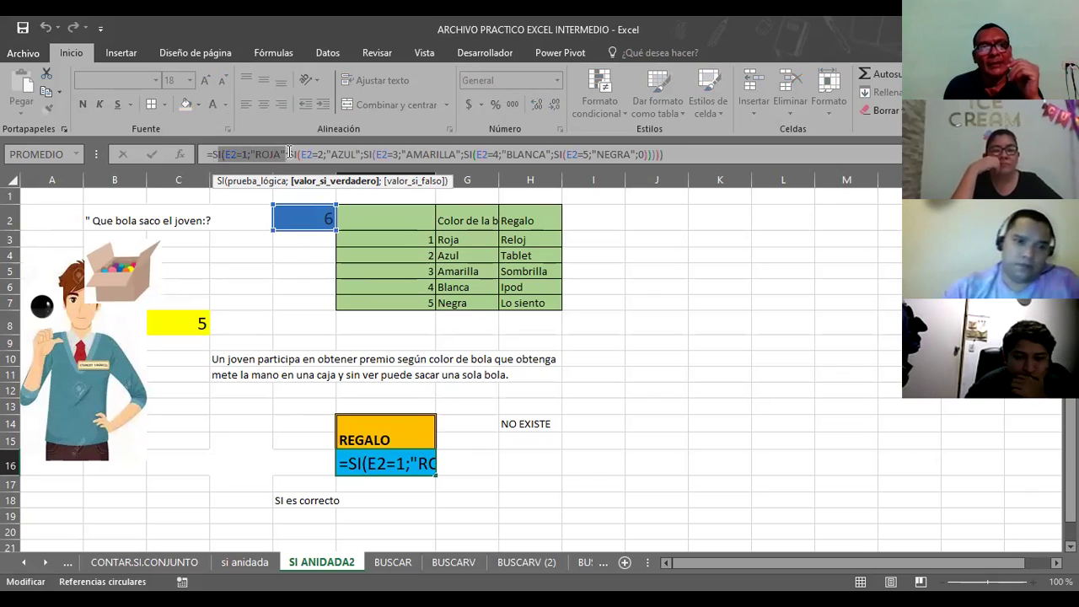
pyautogui.click(290, 152)
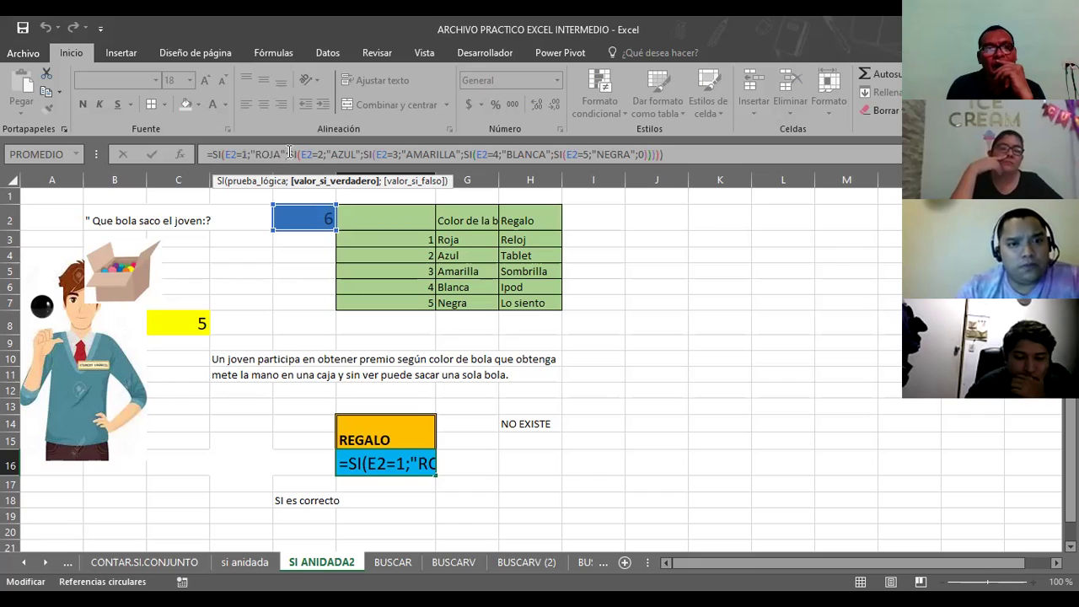
pyautogui.moveTo(290, 153); pyautogui.dragTo(301, 153)
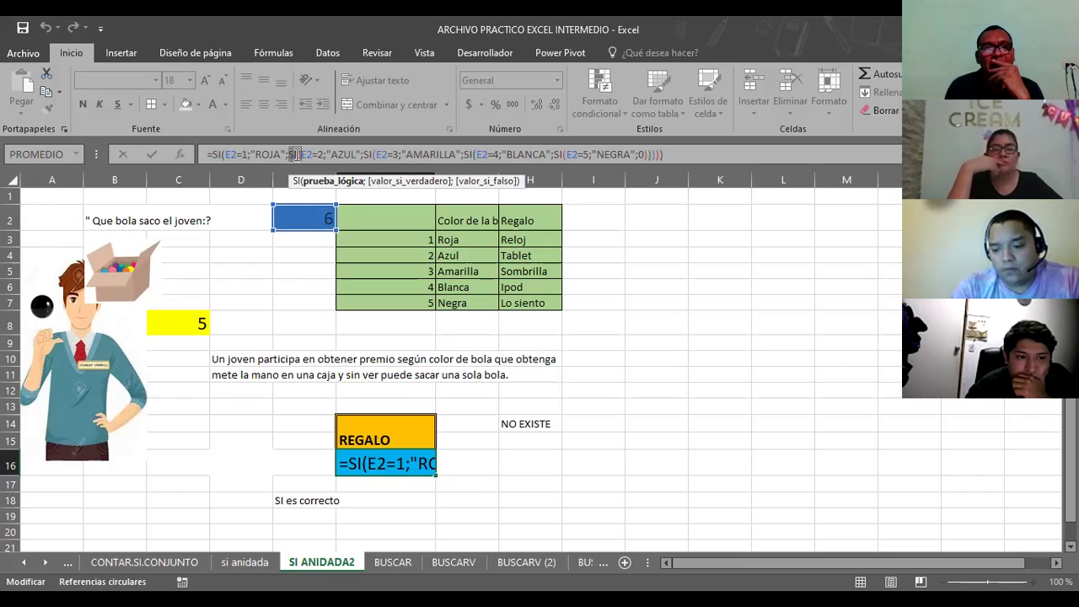
pyautogui.moveTo(301, 155); pyautogui.dragTo(327, 157)
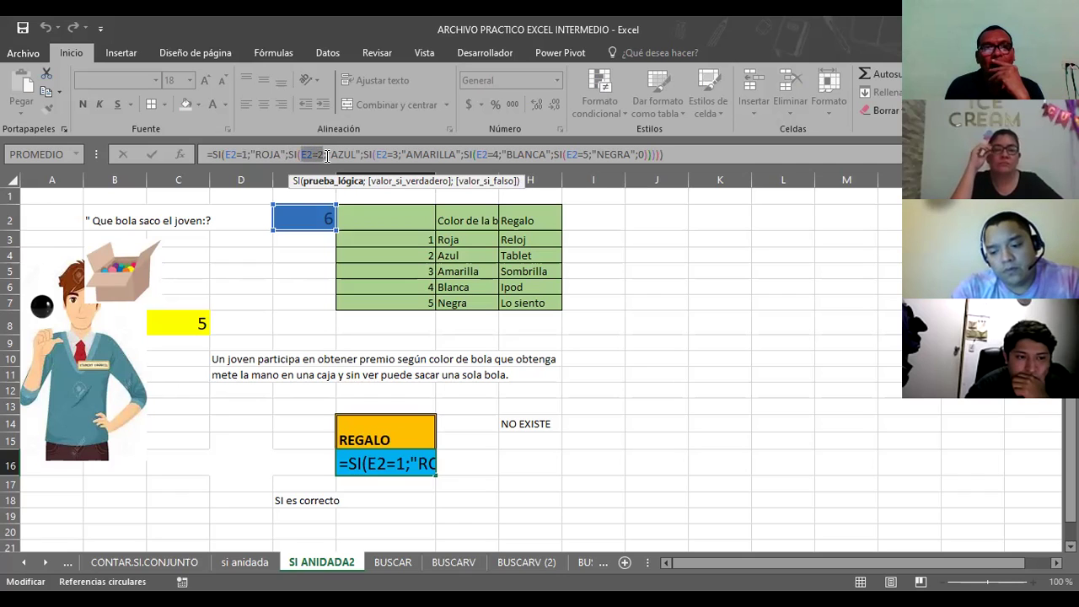
# Insert an F2 reference after AZUL in the F16 formula and confirm; REGALO still shows 0.
pyautogui.click(367, 156)
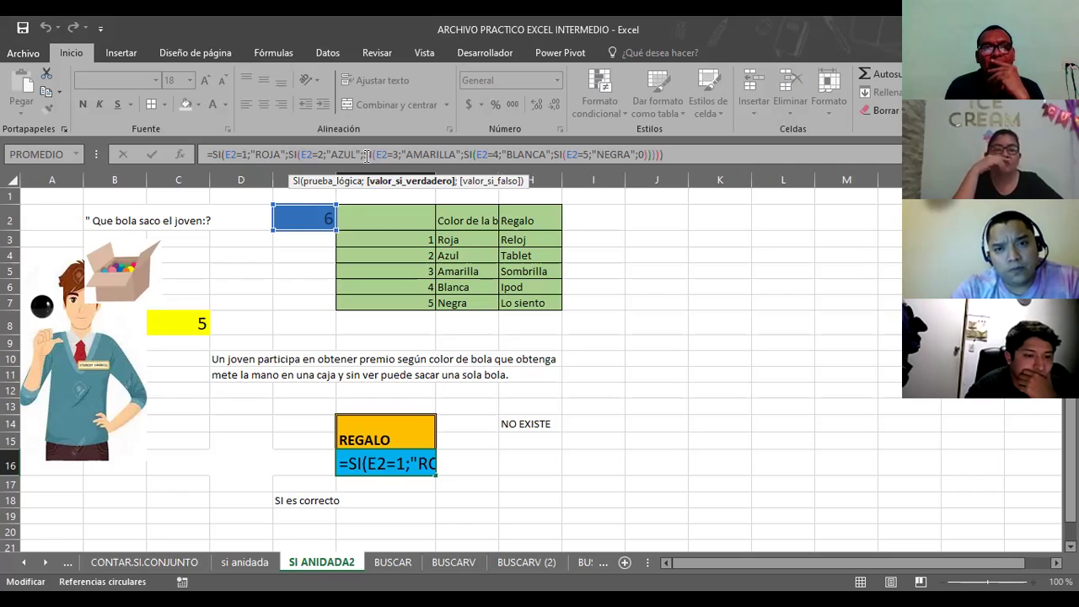
pyautogui.press('Right')
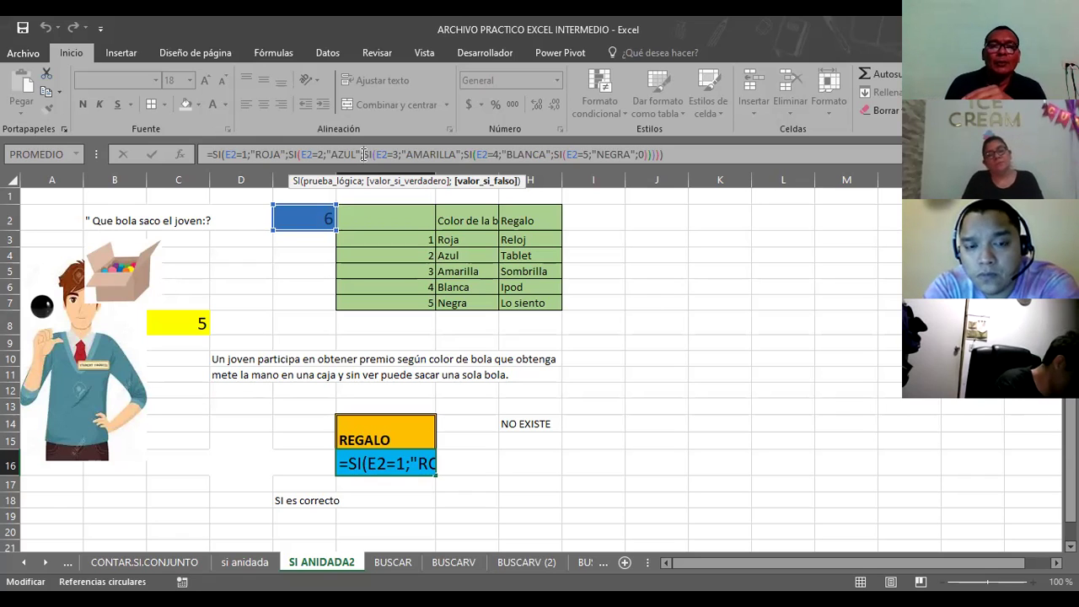
pyautogui.click(372, 215)
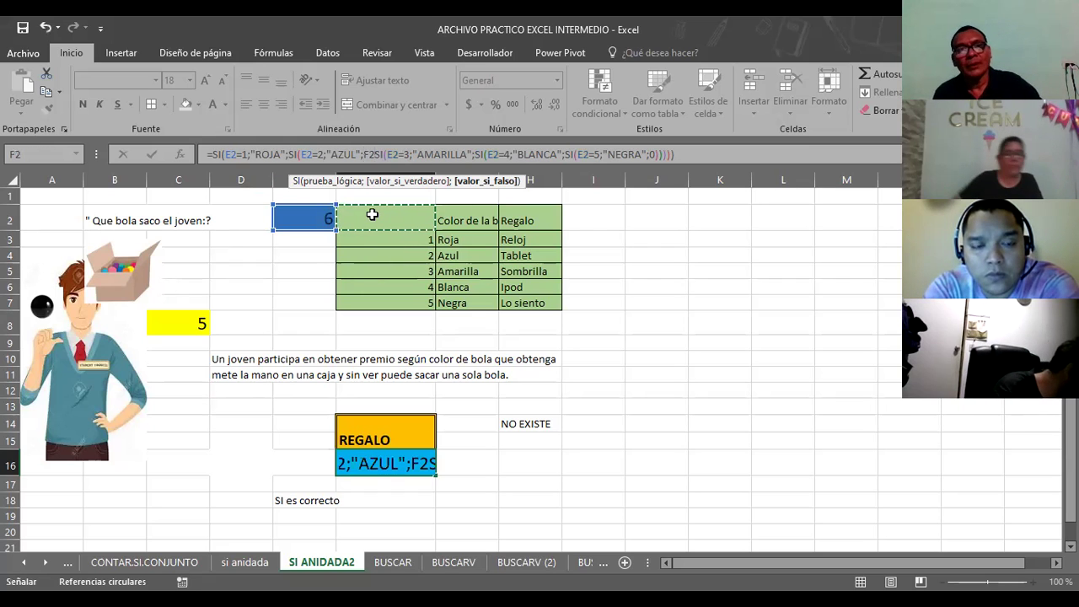
pyautogui.press('Return')
pyautogui.click(469, 215)
pyautogui.click(519, 215)
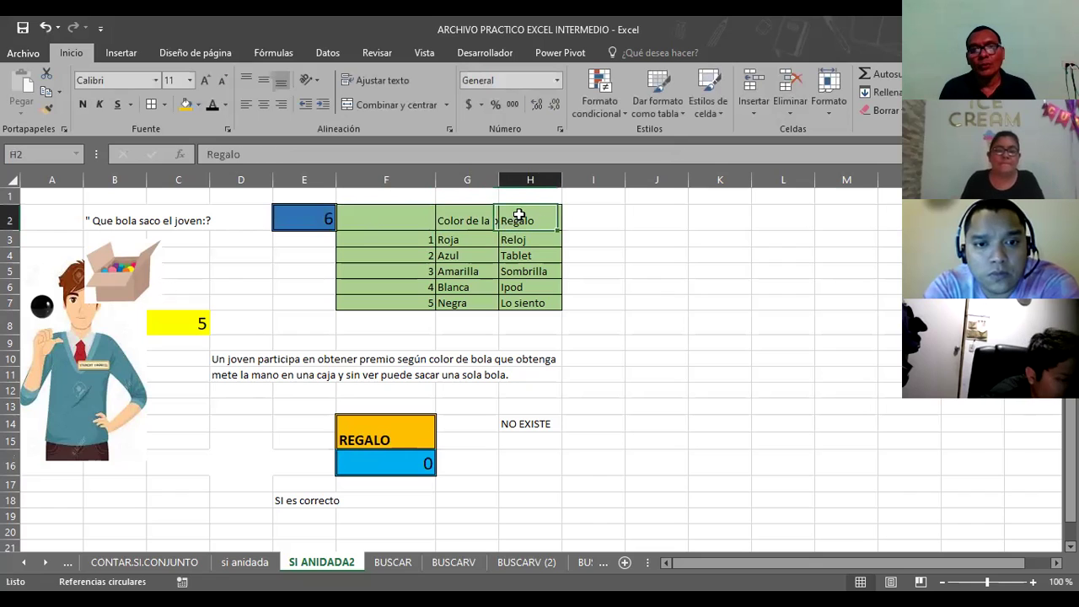
pyautogui.click(375, 240)
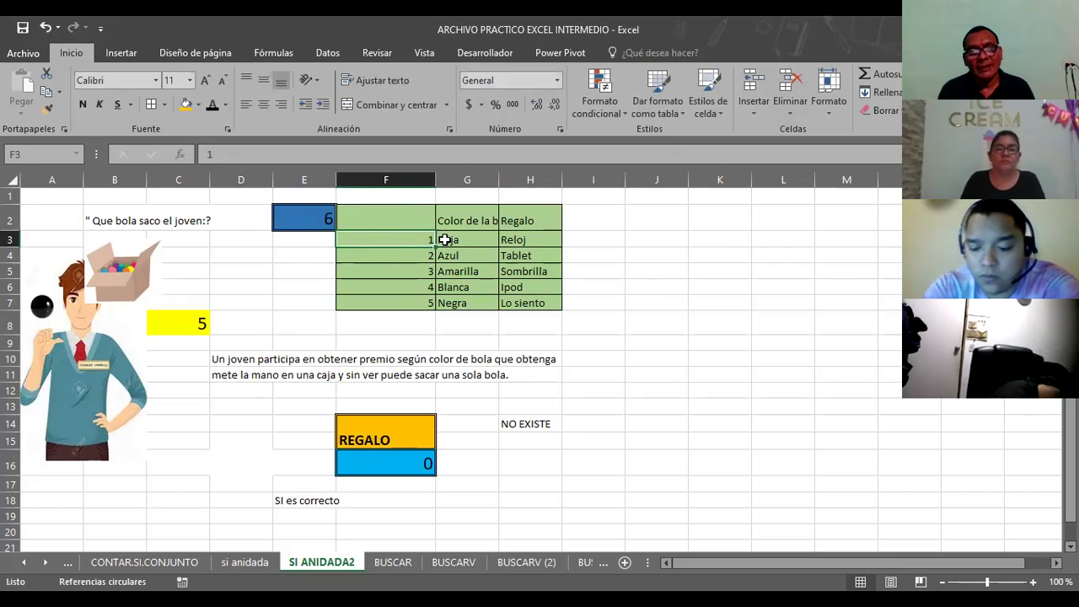
pyautogui.moveTo(394, 241); pyautogui.dragTo(737, 238)
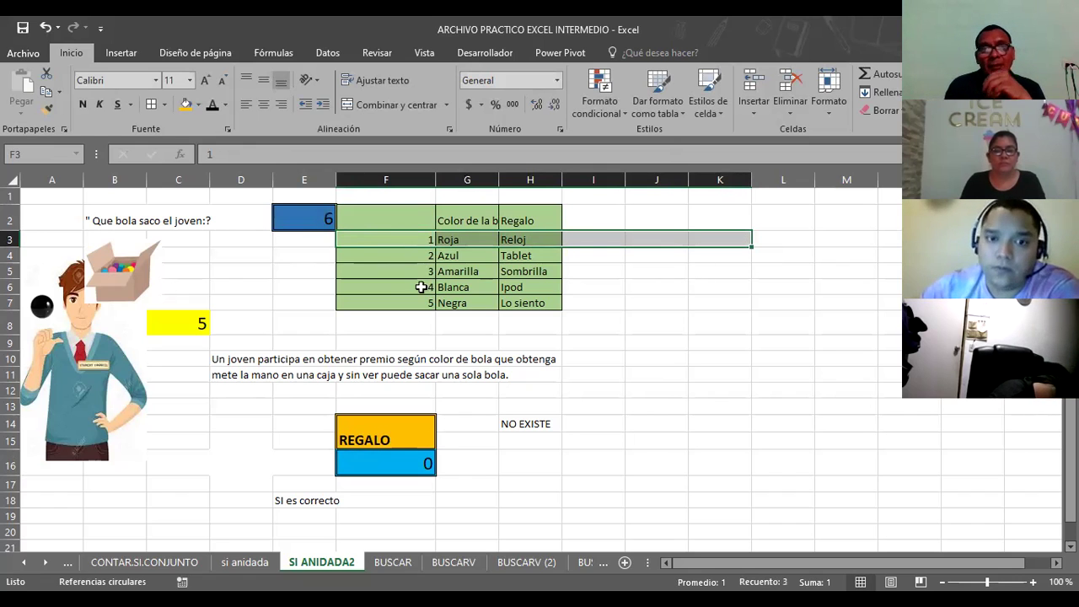
pyautogui.click(413, 256)
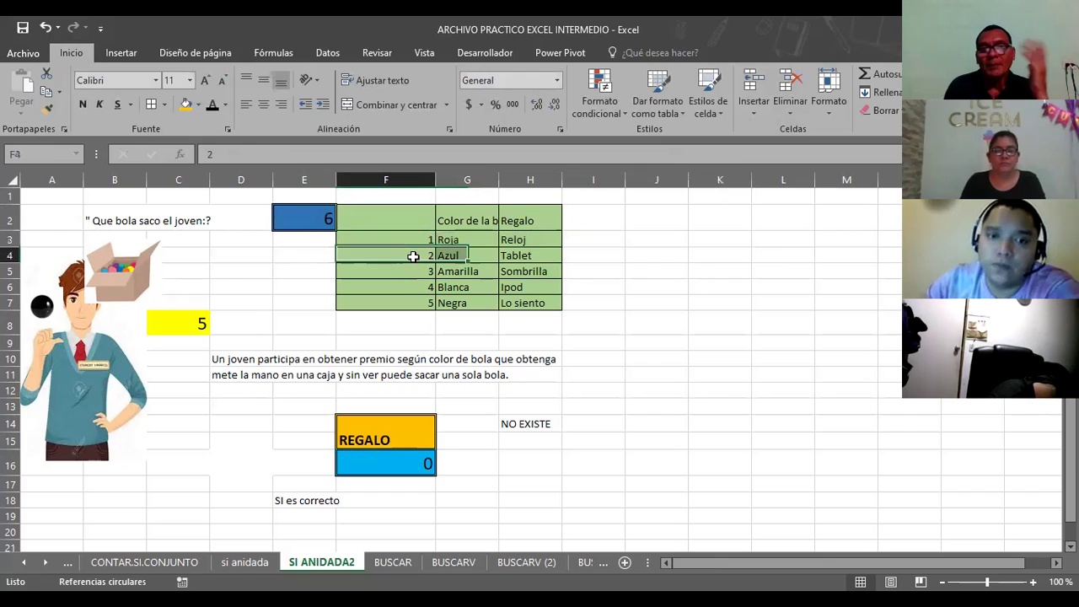
pyautogui.click(652, 251)
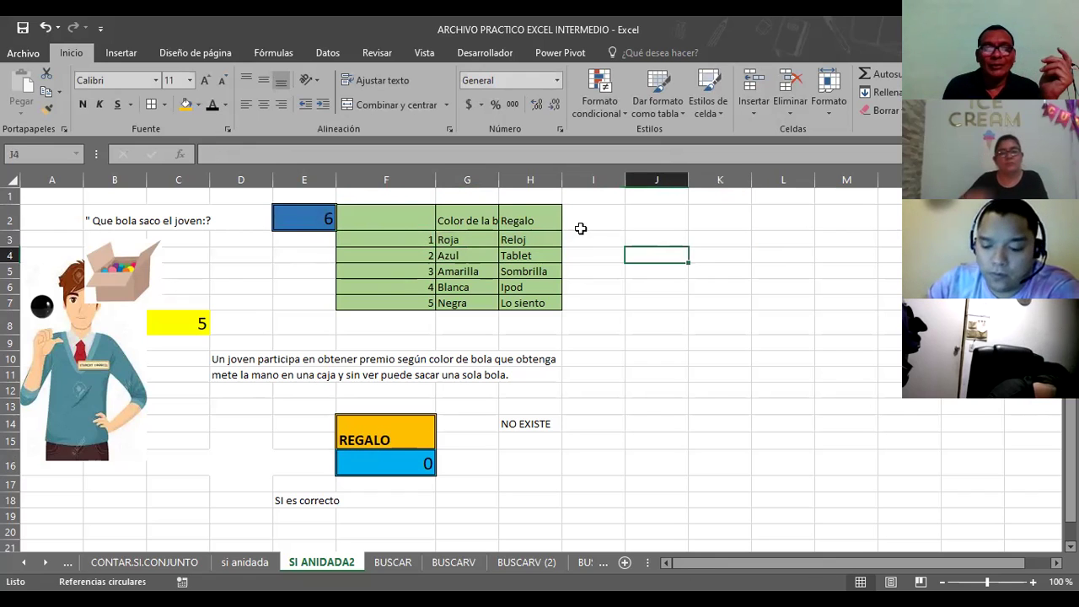
pyautogui.click(646, 220)
# Add a DUI heading in J2 and number J3:J8 from 1 to 6.
pyautogui.write('DUI')
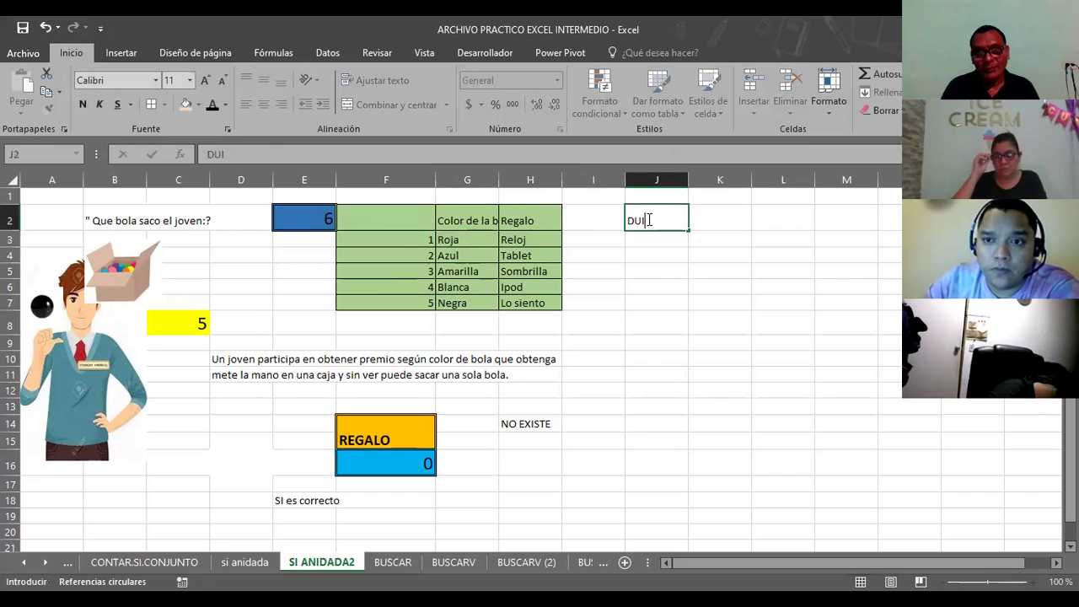
pyautogui.press('Return')
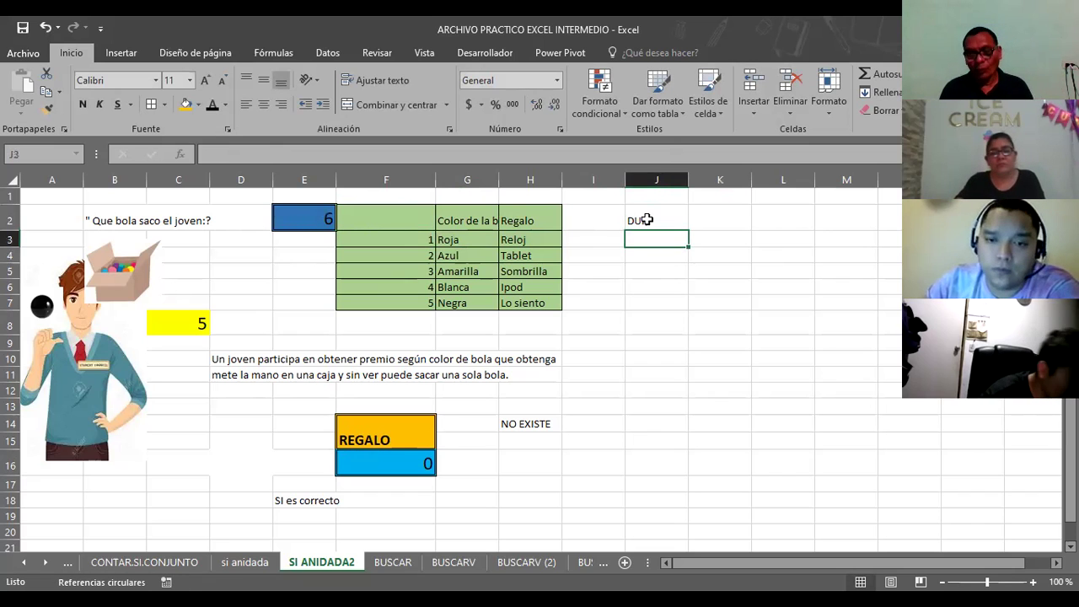
pyautogui.write('1')
pyautogui.press('Return')
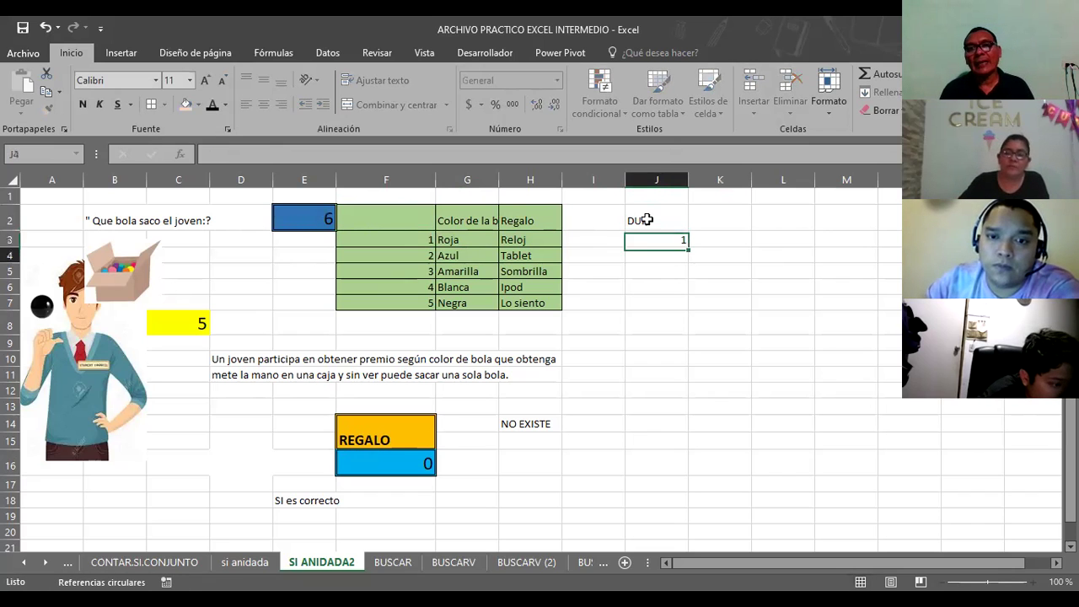
pyautogui.write('2')
pyautogui.press('Return')
pyautogui.write('3')
pyautogui.press('Return')
pyautogui.write('4')
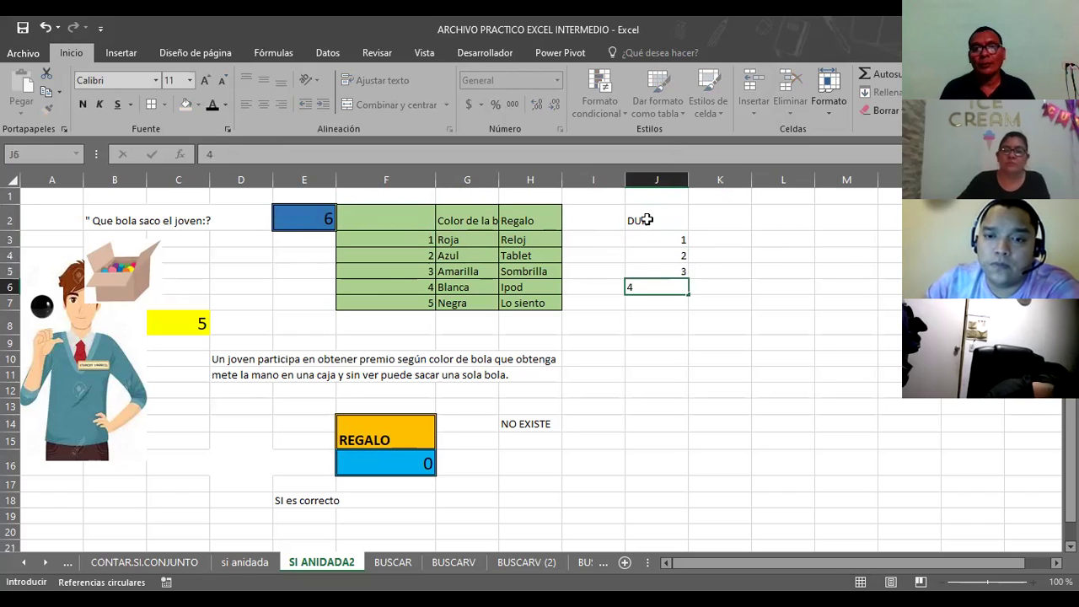
pyautogui.press('Return')
pyautogui.write('5')
pyautogui.press('Return')
pyautogui.write('6')
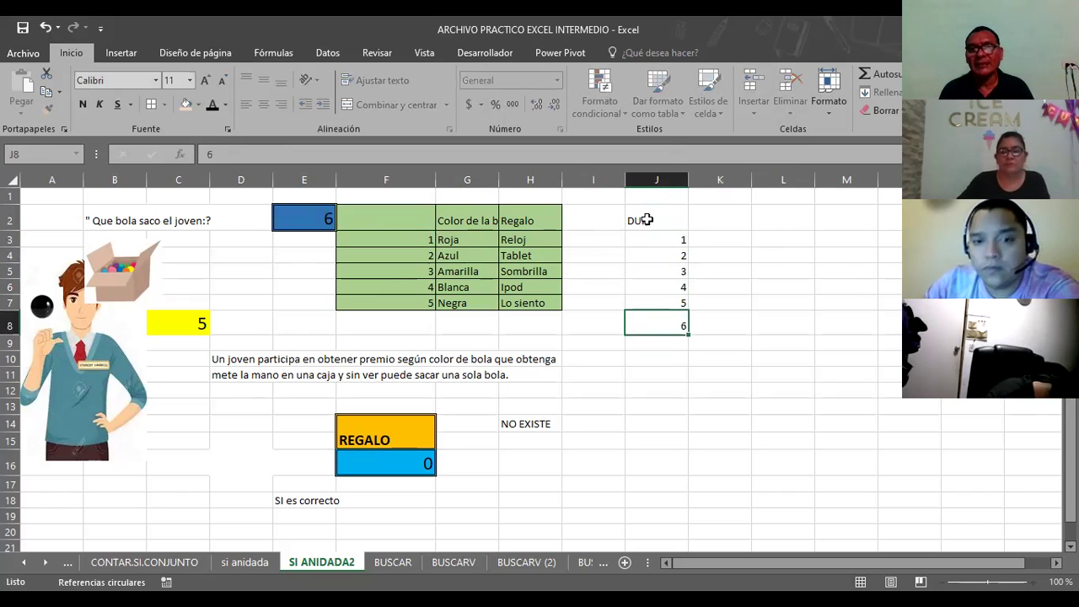
pyautogui.press('Return')
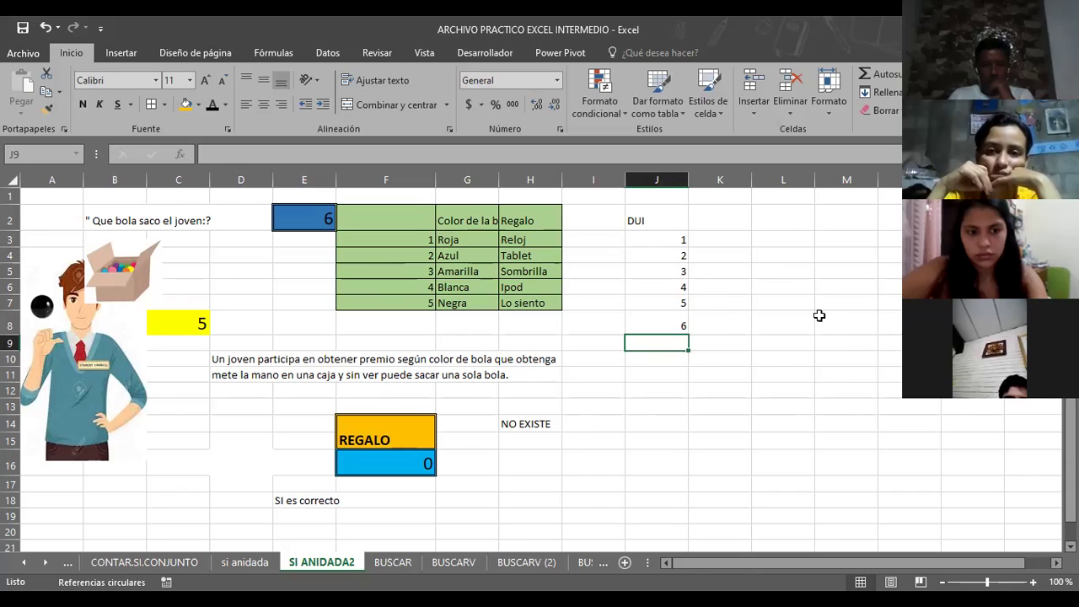
# Switch from the workbook to the sesion2 excel intermedio PowerPoint presentation.
pyautogui.scroll(-1, 855, 404)
pyautogui.scroll(-1, 855, 404)
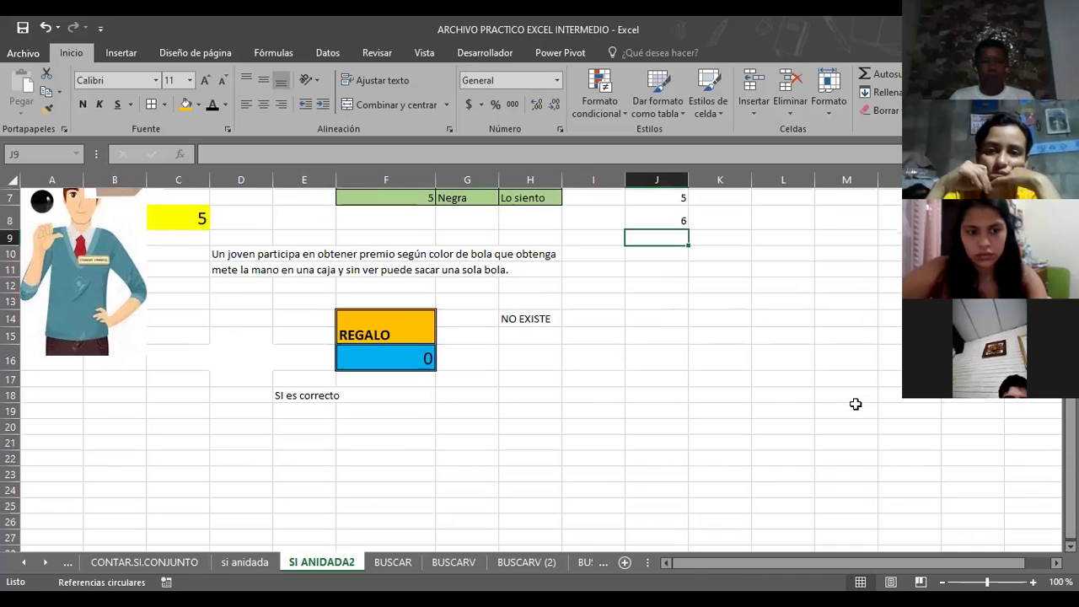
pyautogui.scroll(2, 854, 404)
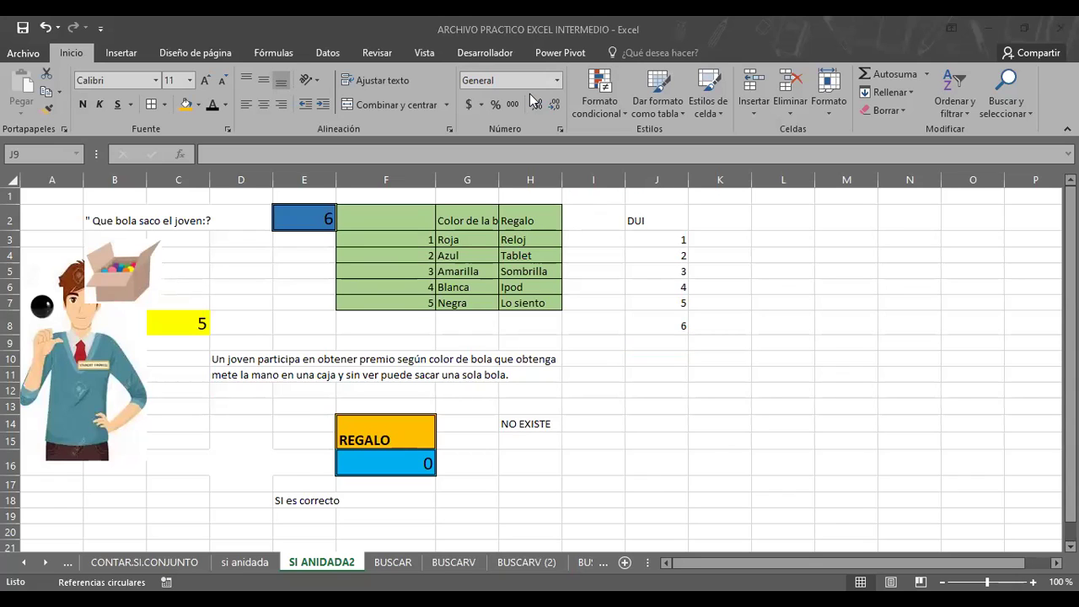
pyautogui.hotkey('alt', 'Tab')
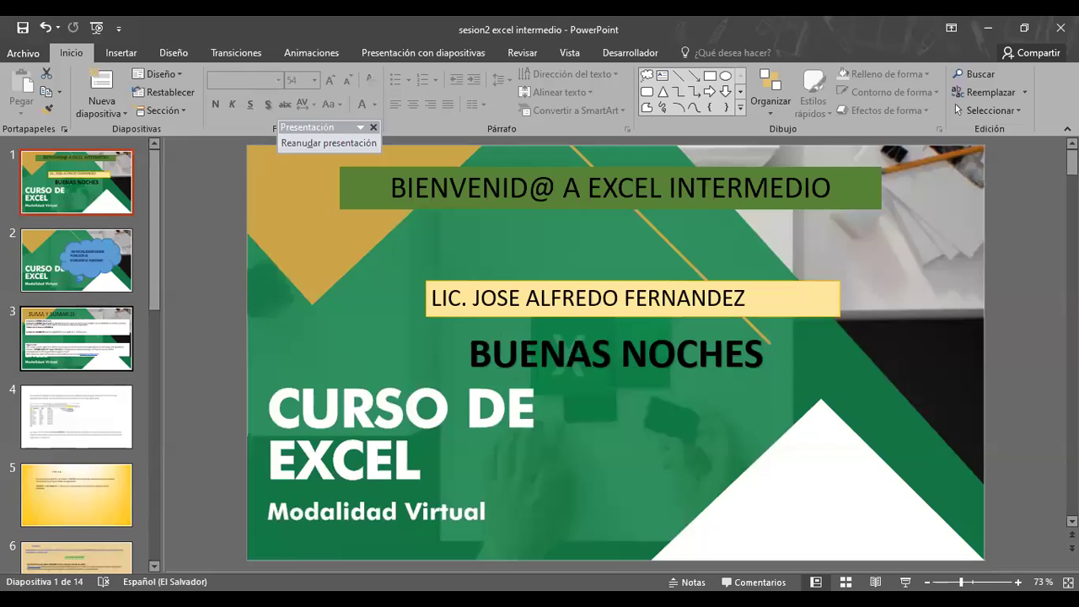
# Advance the slideshow to the SUMAR.SI example slide.
pyautogui.scroll(-5, 76, 354)
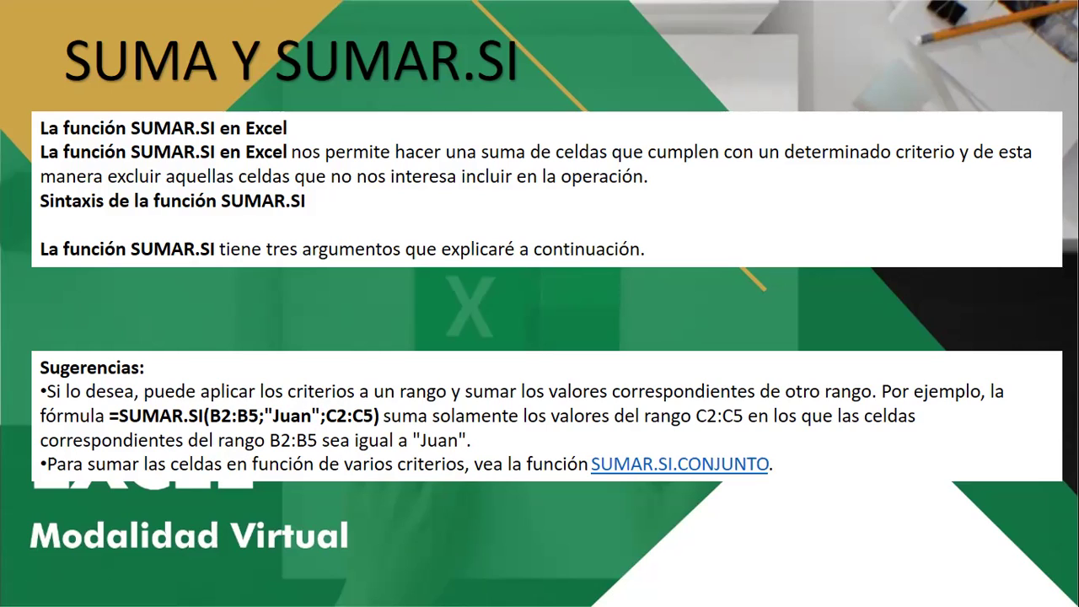
pyautogui.click(451, 310)
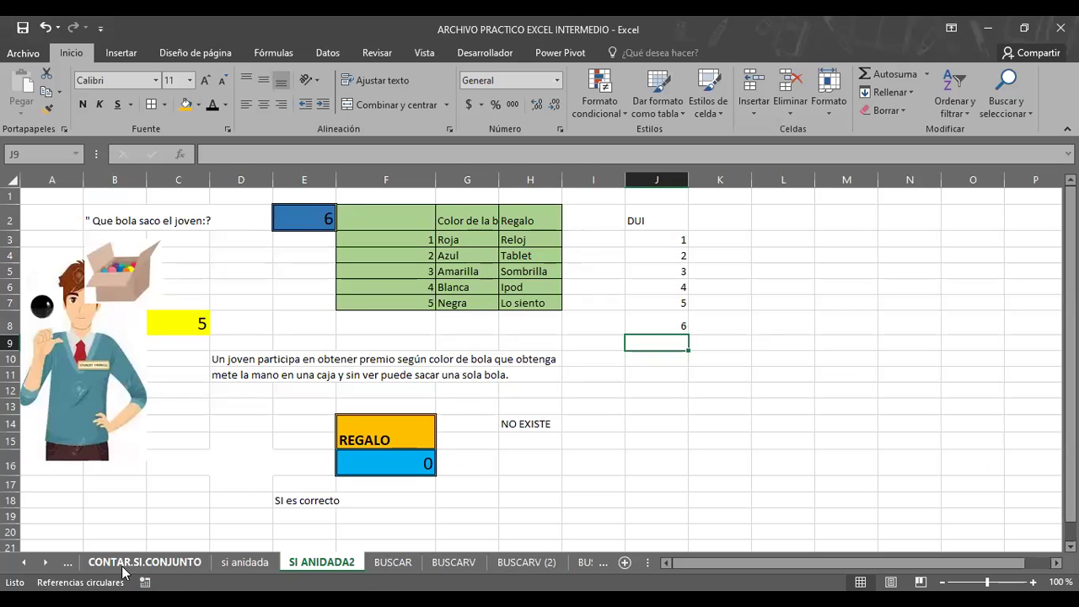
# Scroll the sheet tabs back and open the SUMAR Y SUMAR SI sheet.
pyautogui.click(47, 563)
pyautogui.click(23, 563)
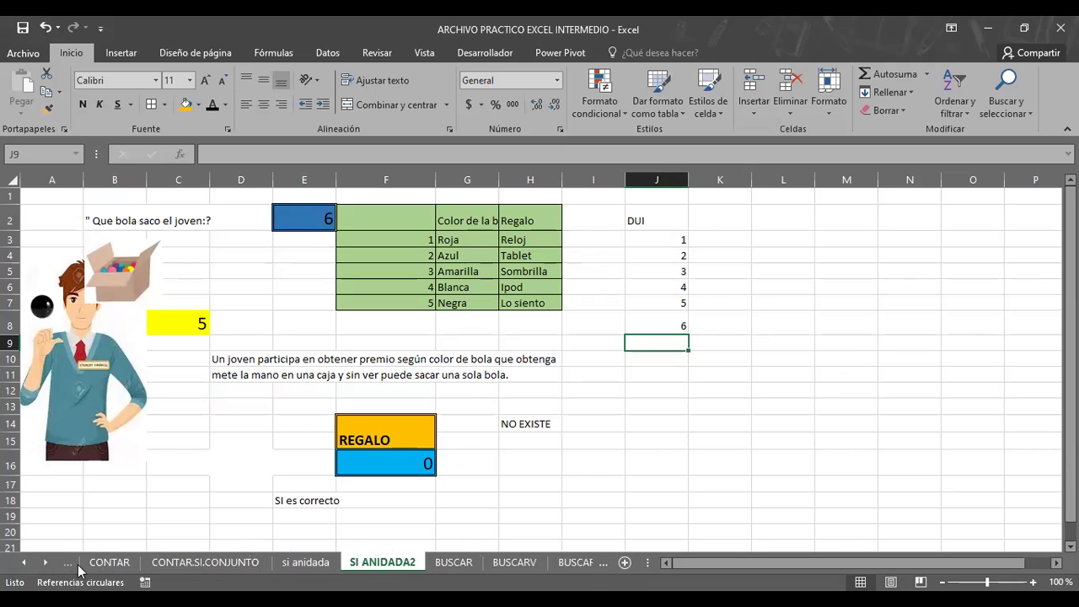
pyautogui.click(25, 563)
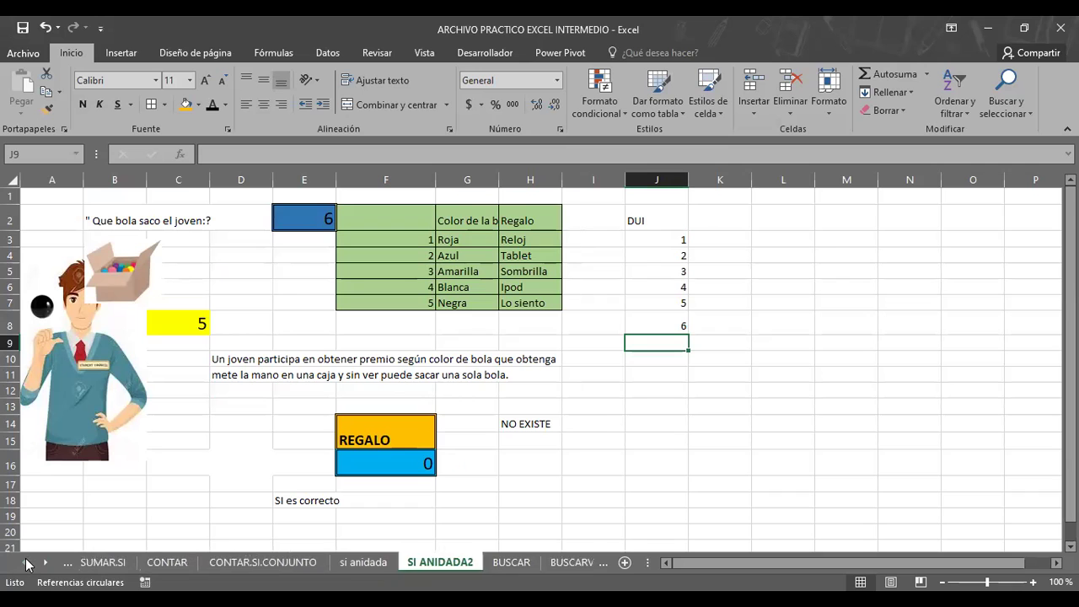
pyautogui.click(25, 563)
pyautogui.click(135, 562)
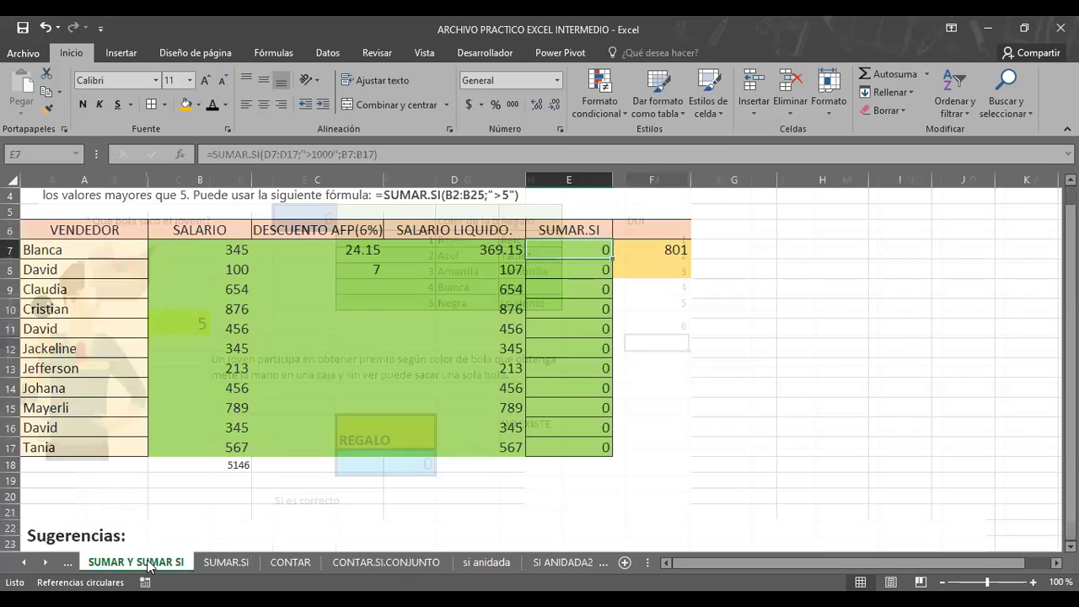
# Inspect F7's SUMAR.SI formula, which totals 801 for seller David.
pyautogui.click(778, 320)
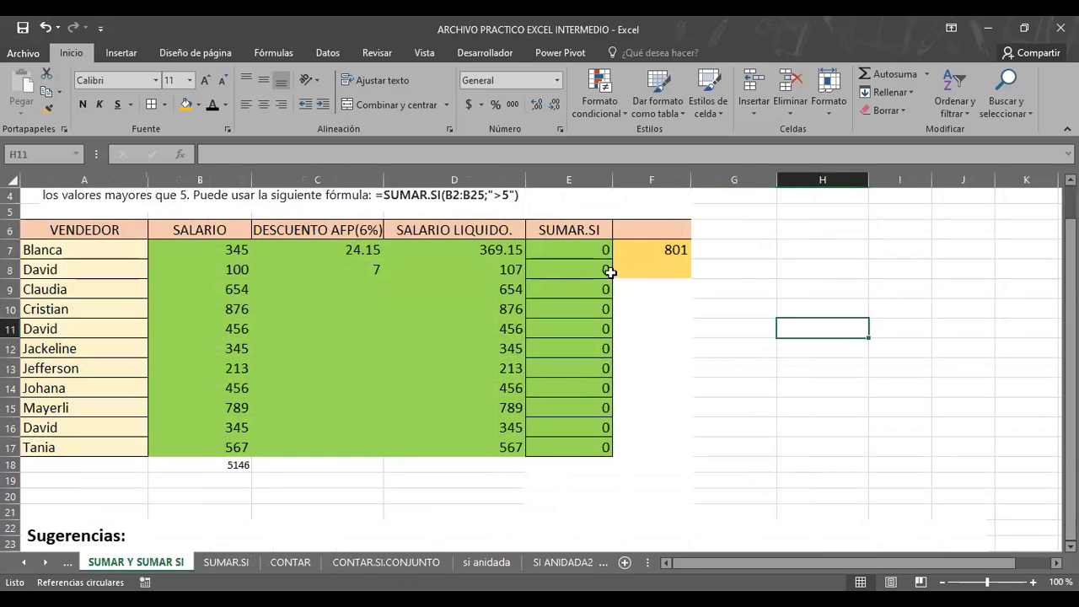
pyautogui.click(557, 243)
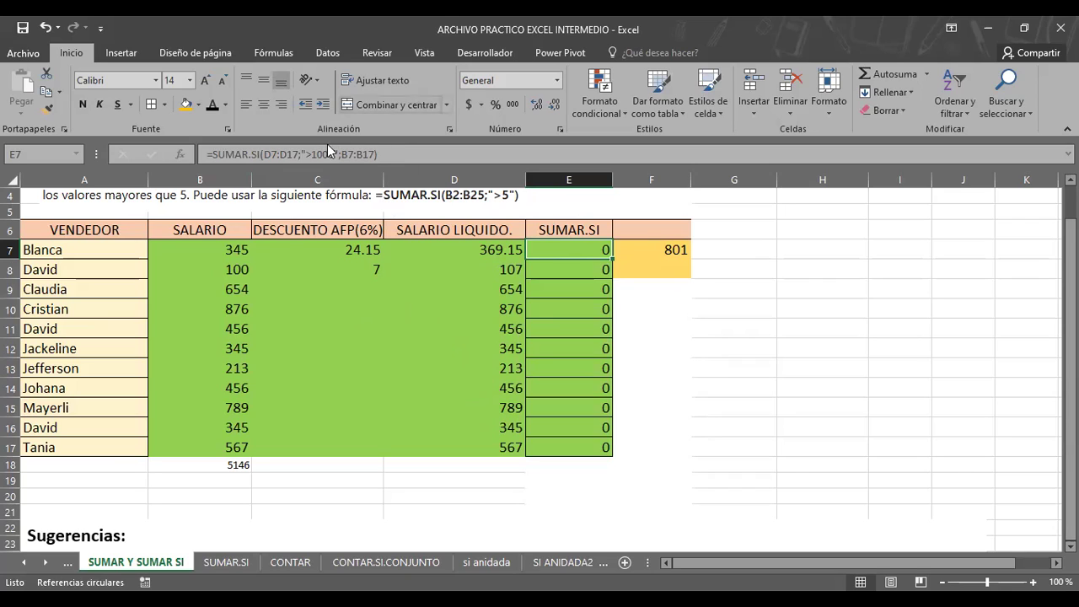
pyautogui.click(336, 176)
pyautogui.click(630, 251)
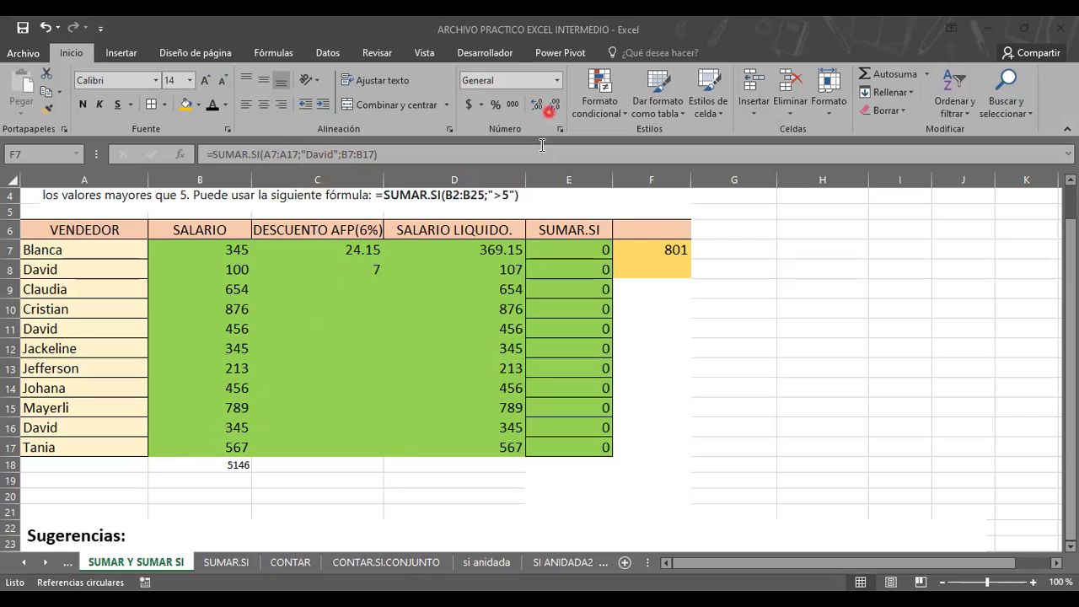
# Fill F7's SUMAR.SI formula down through F17.
pyautogui.click(624, 250)
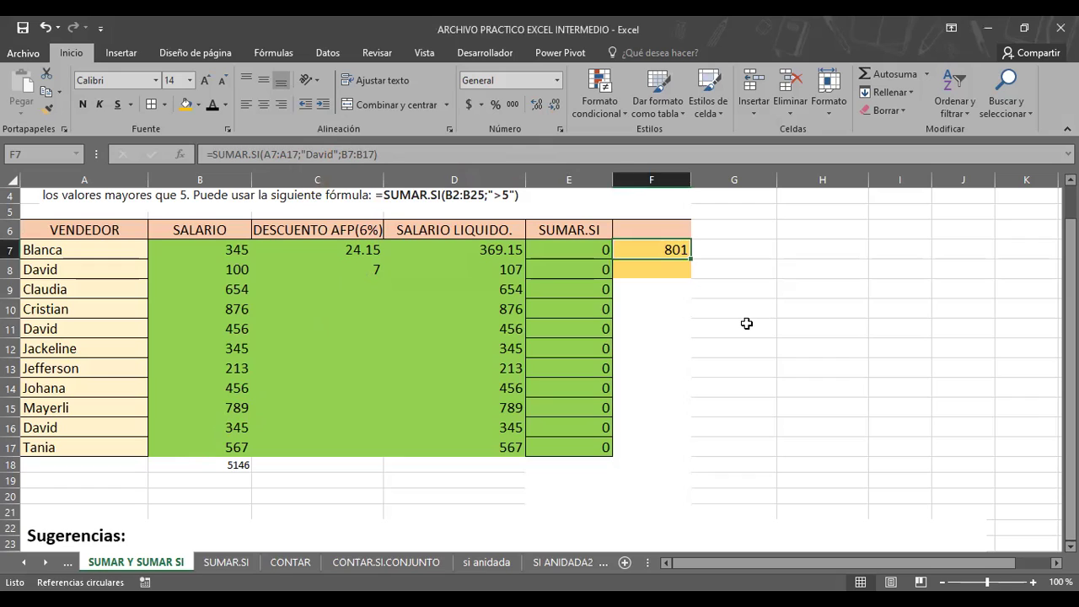
pyautogui.moveTo(690, 259); pyautogui.dragTo(703, 454)
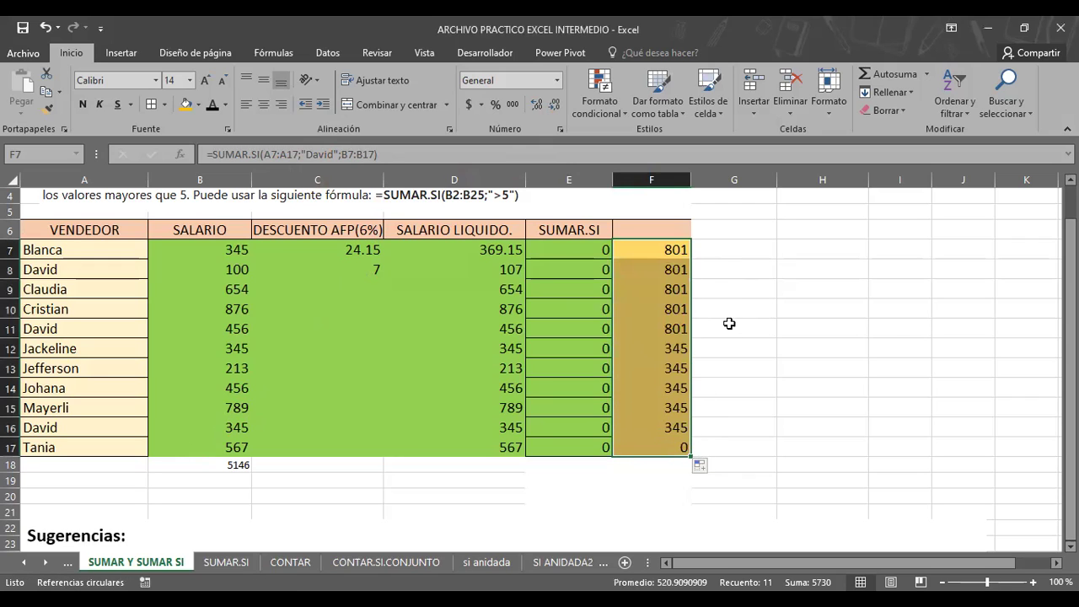
pyautogui.click(744, 283)
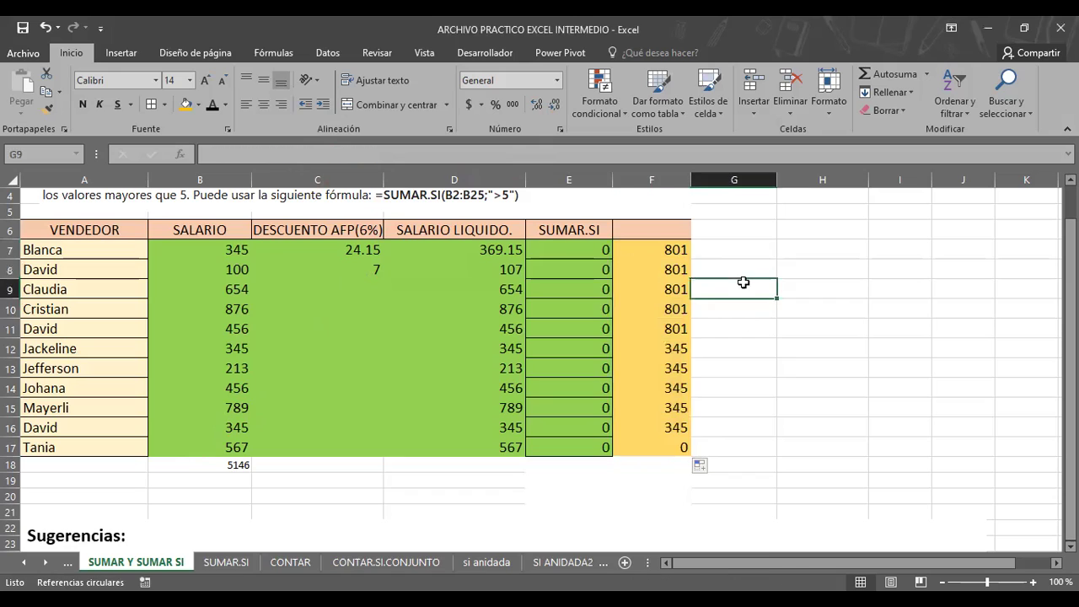
# Compare the copied formulas in F8 and F10 with the original in F7, and check David's salary in B8.
pyautogui.click(644, 247)
pyautogui.click(647, 271)
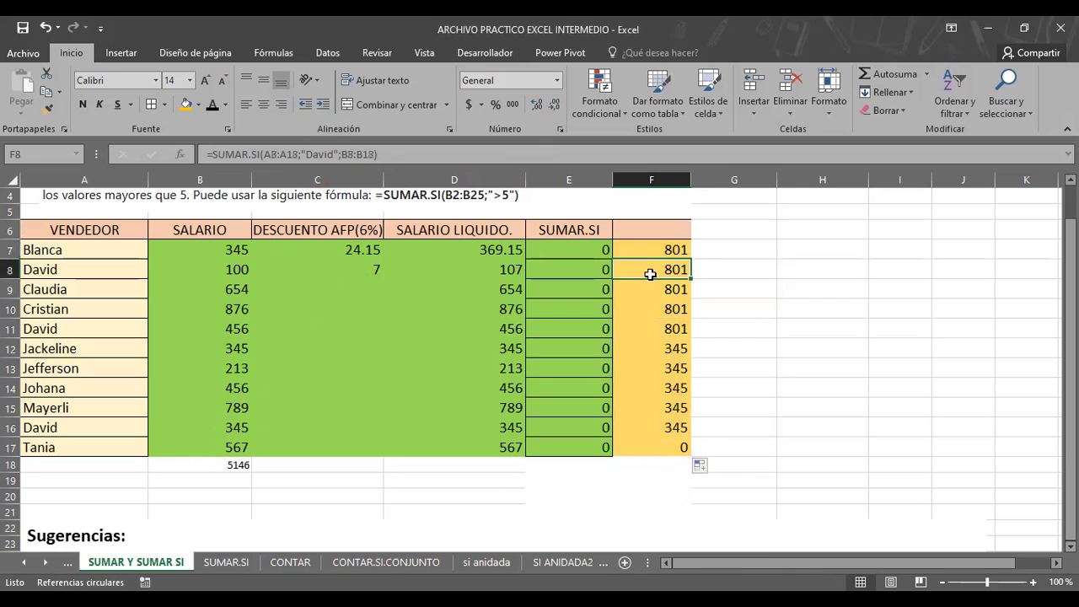
pyautogui.click(641, 304)
pyautogui.click(637, 246)
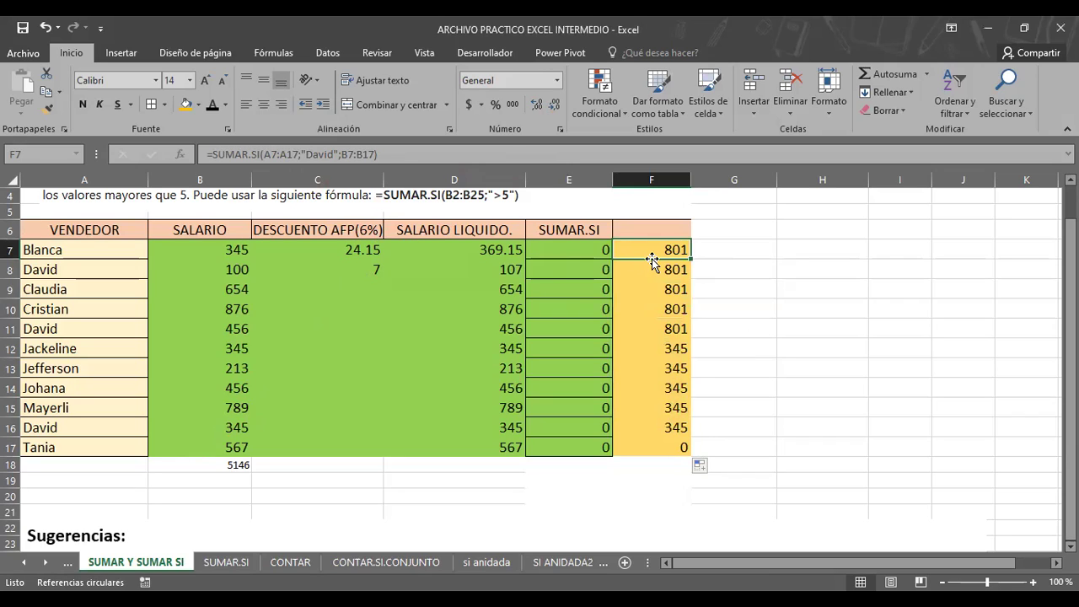
pyautogui.click(211, 271)
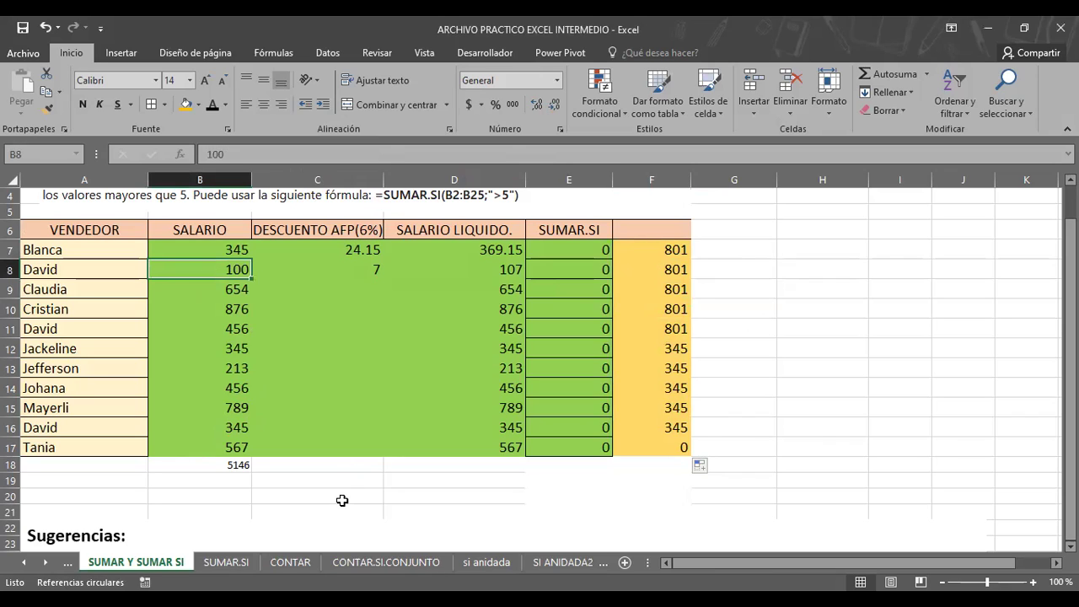
pyautogui.click(341, 500)
# Enter a formula in C20 referencing David's salaries B8, B16 and B11, separated by semicolons.
pyautogui.write('=')
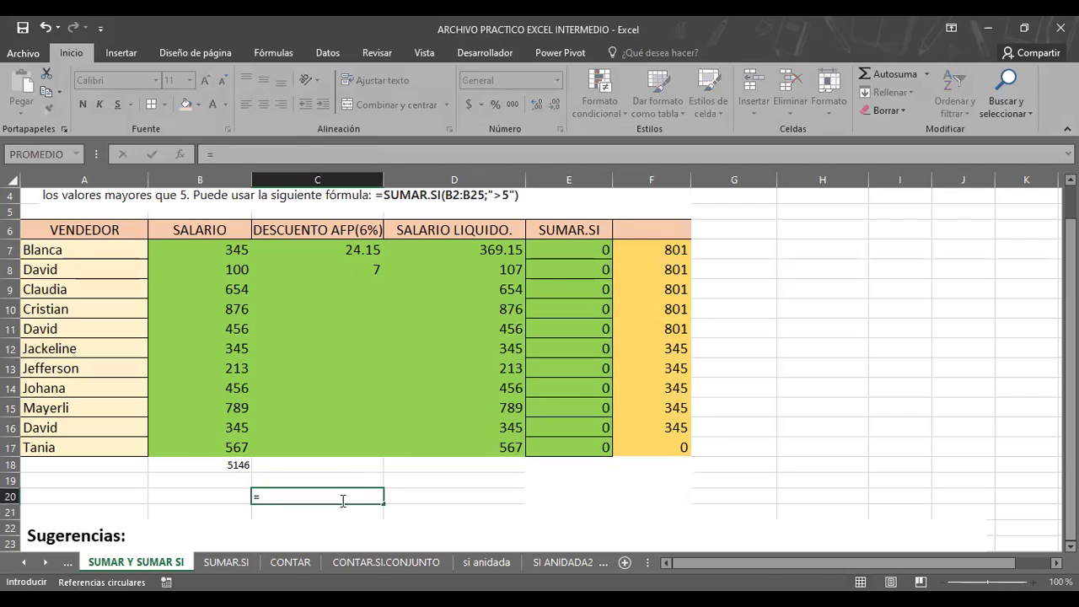
pyautogui.write('SU')
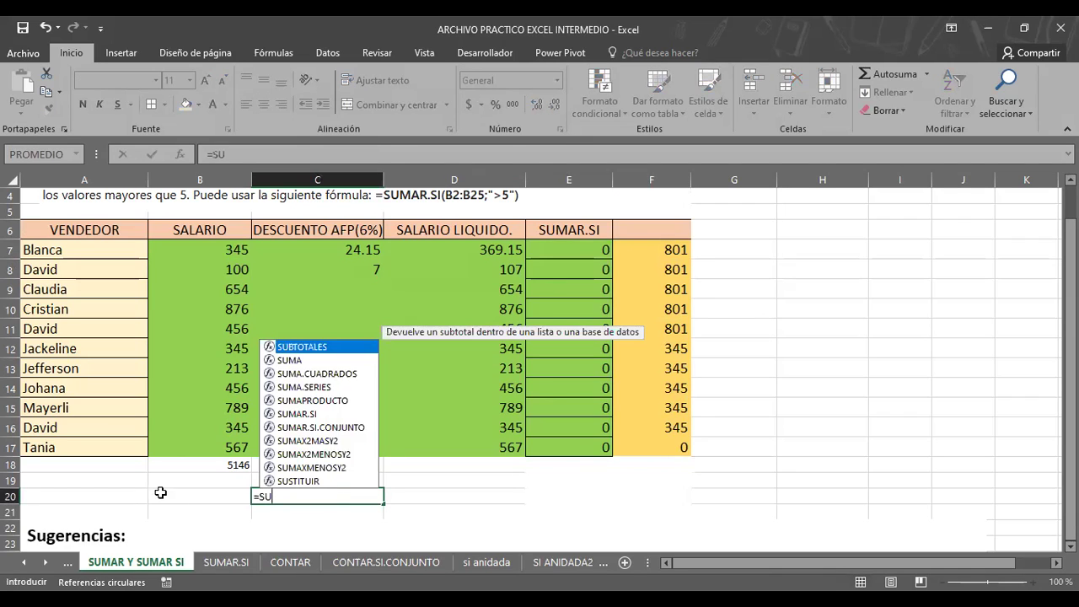
pyautogui.press('BackSpace')
pyautogui.press('BackSpace')
pyautogui.click(234, 272)
pyautogui.write(';')
pyautogui.click(242, 429)
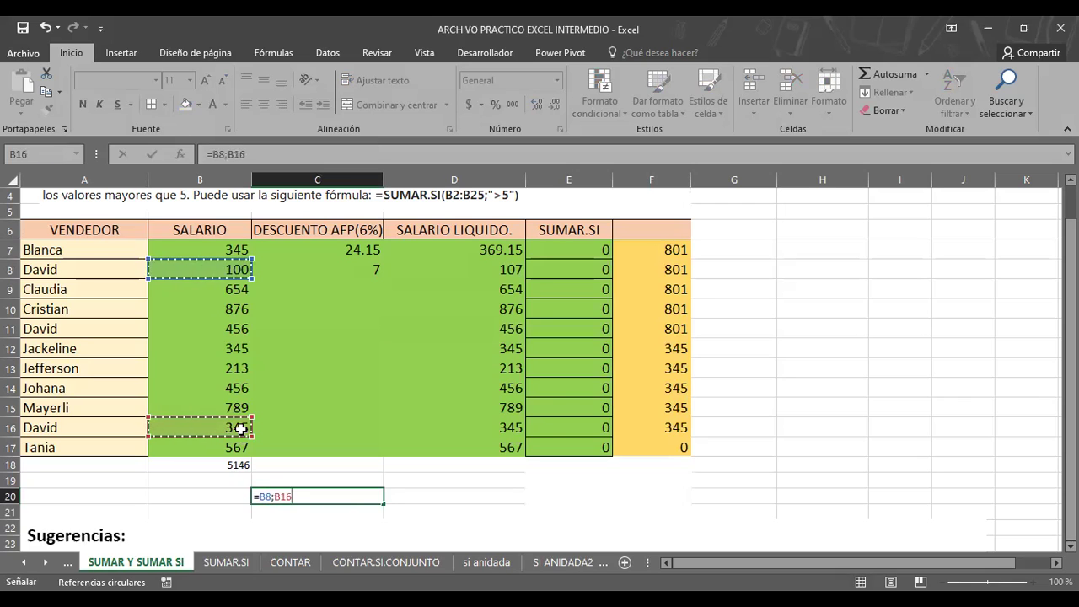
pyautogui.write(';')
pyautogui.click(232, 330)
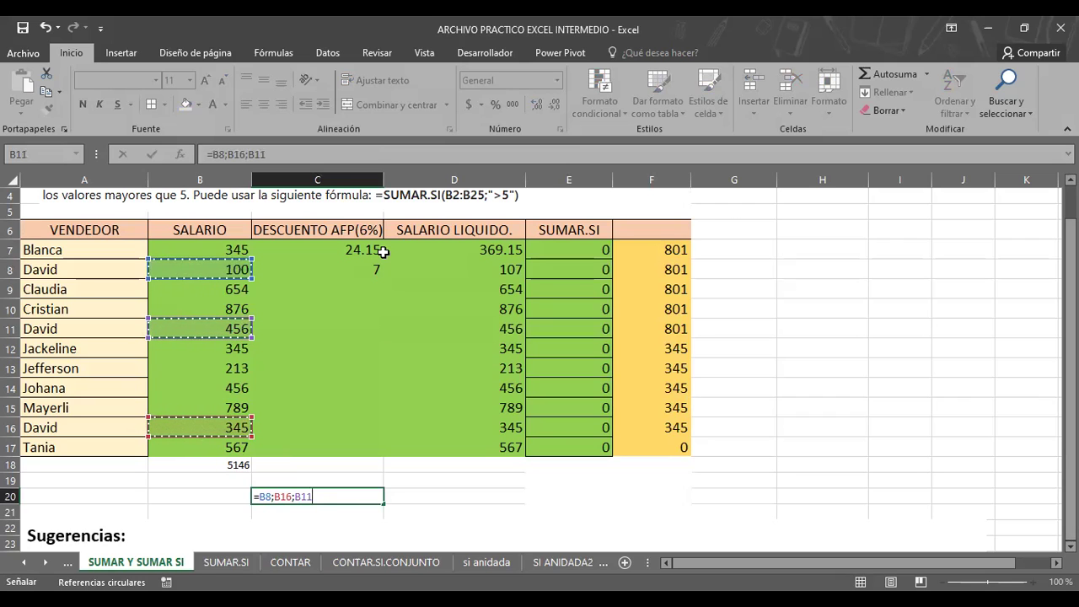
pyautogui.press('Return')
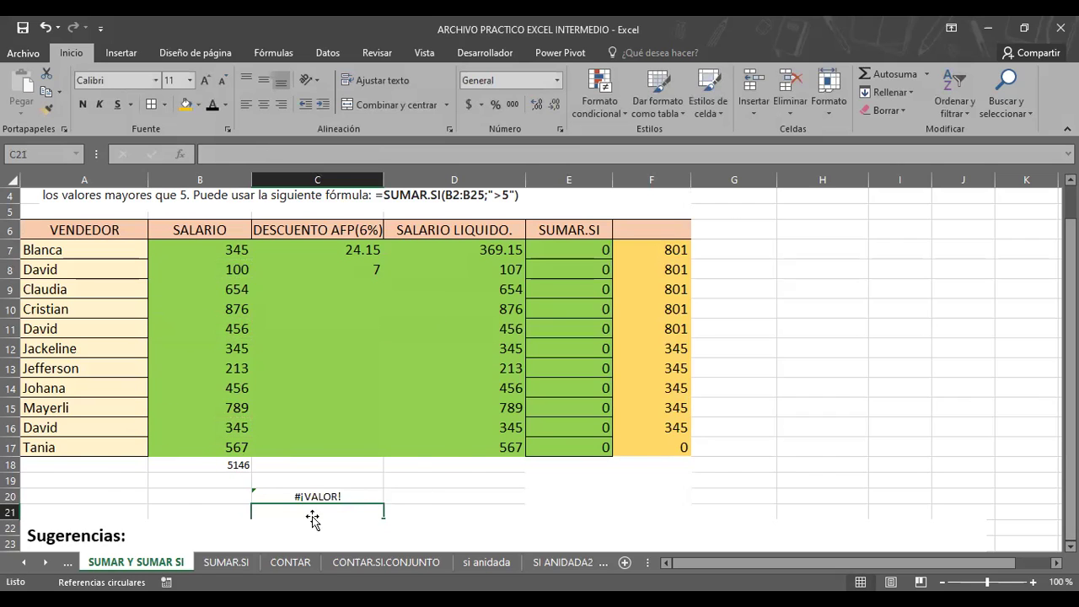
# Replace the semicolons in C20 so the formula reads =B8+B16+B11 and returns 901.
pyautogui.scroll(-2, 317, 516)
pyautogui.click(317, 385)
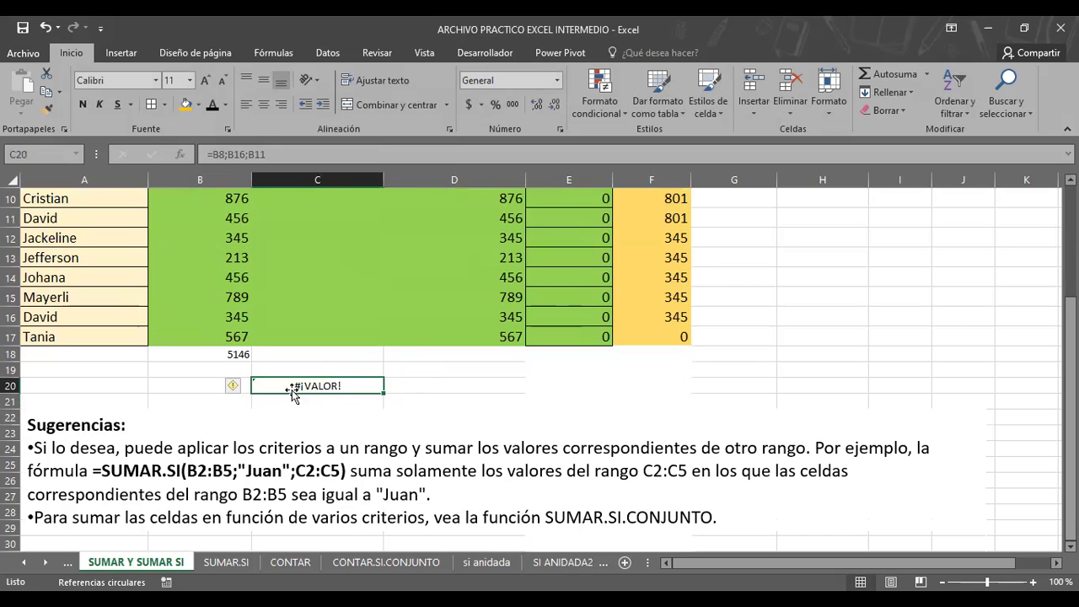
pyautogui.scroll(2, 500, 376)
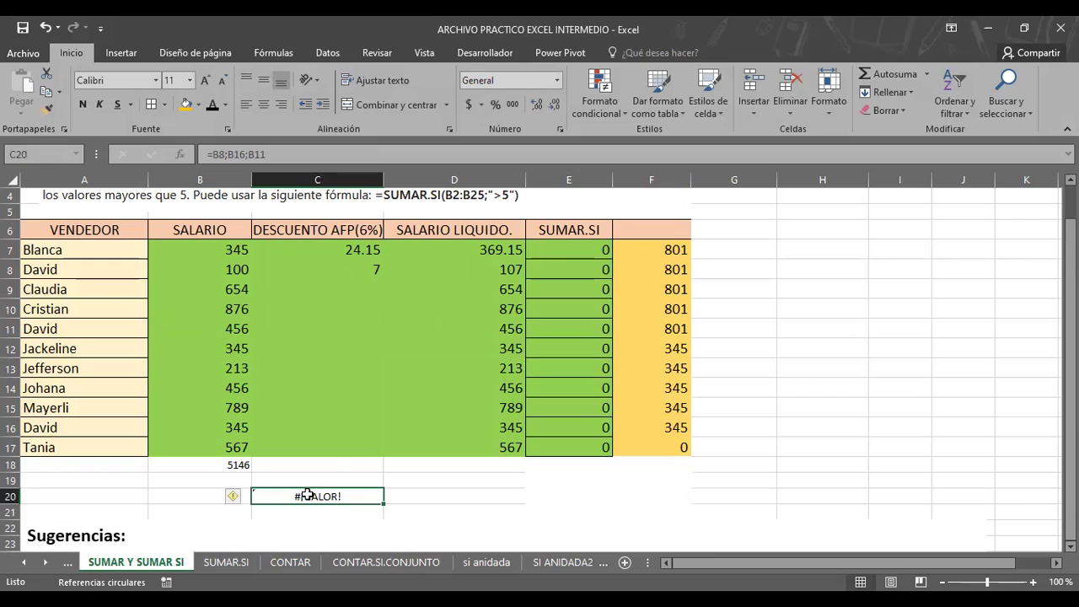
pyautogui.doubleClick(308, 496)
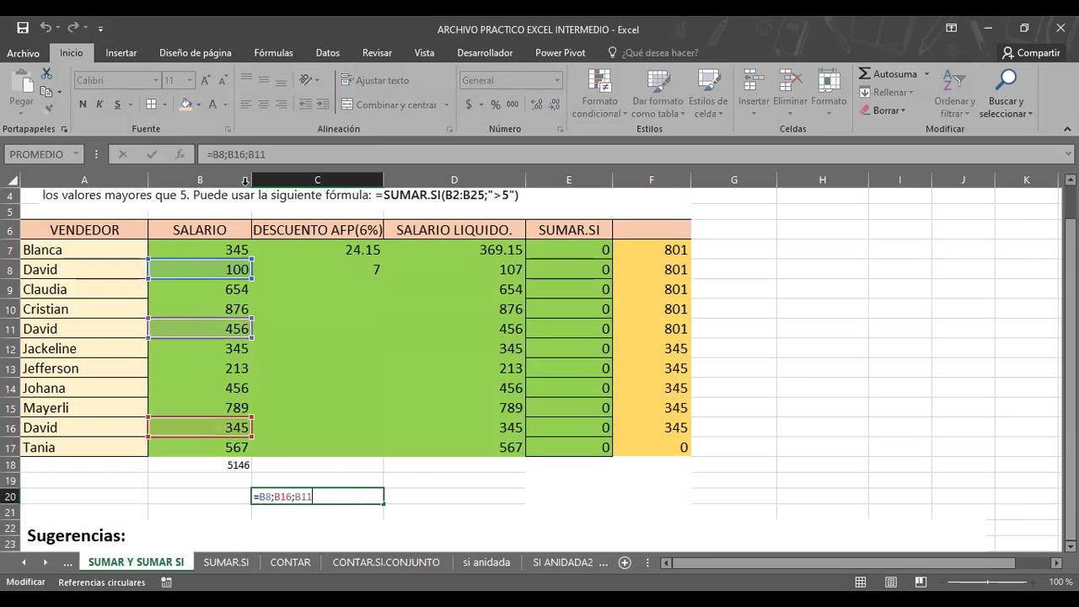
pyautogui.click(226, 154)
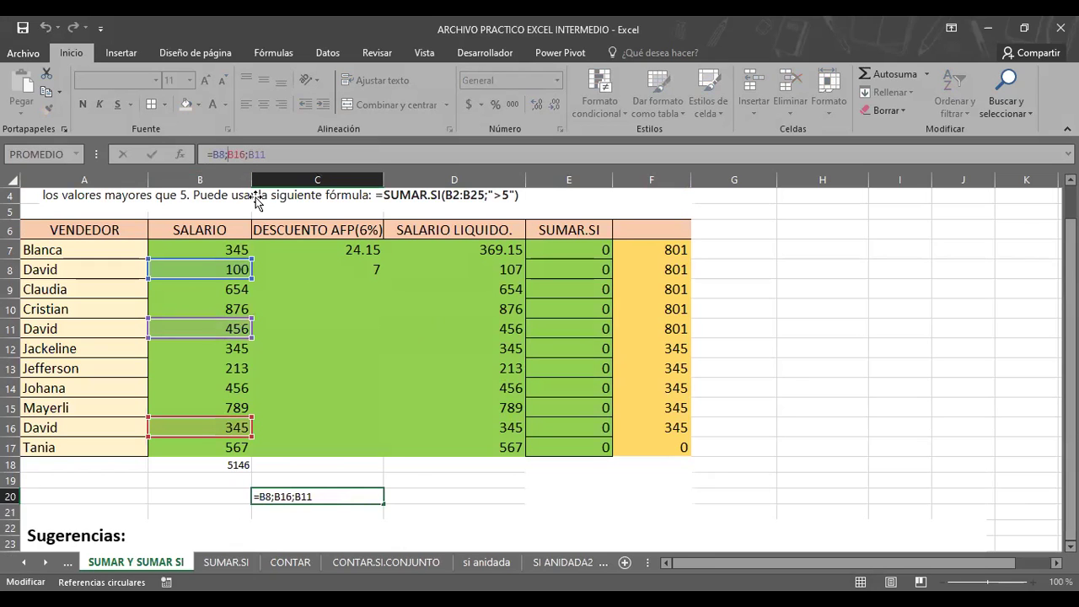
pyautogui.press('BackSpace')
pyautogui.write('+')
pyautogui.press('Right')
pyautogui.press('Right')
pyautogui.press('Right')
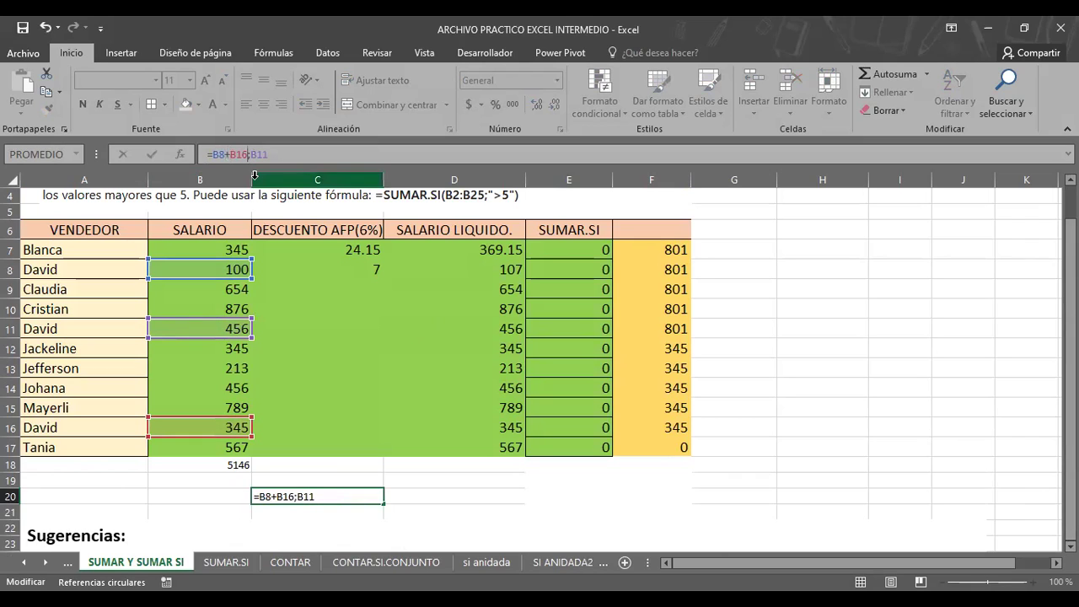
pyautogui.press('BackSpace')
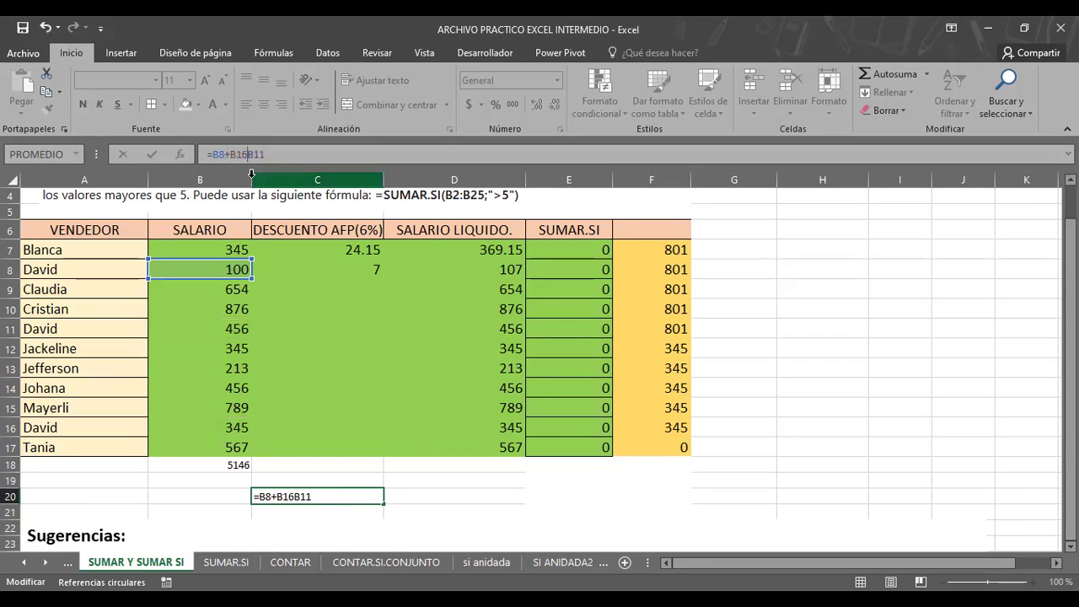
pyautogui.write('+')
pyautogui.press('Return')
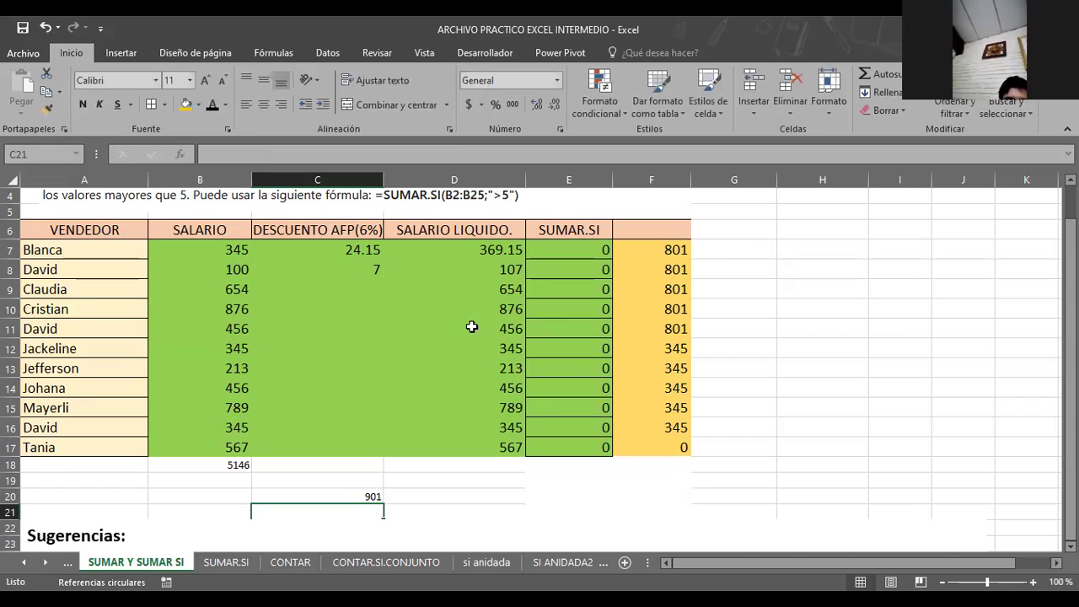
pyautogui.click(349, 495)
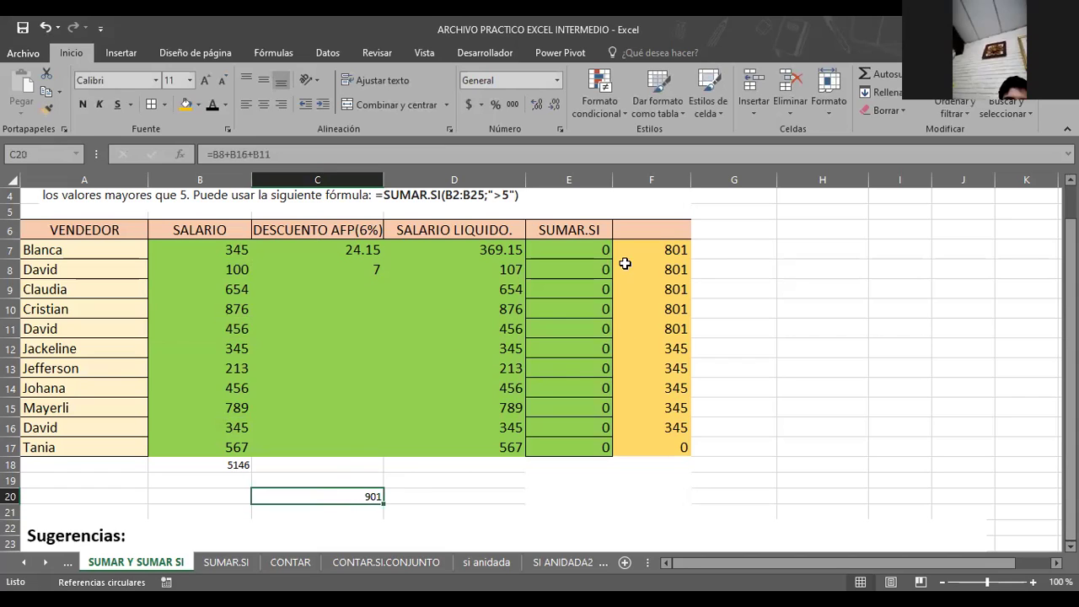
pyautogui.click(659, 246)
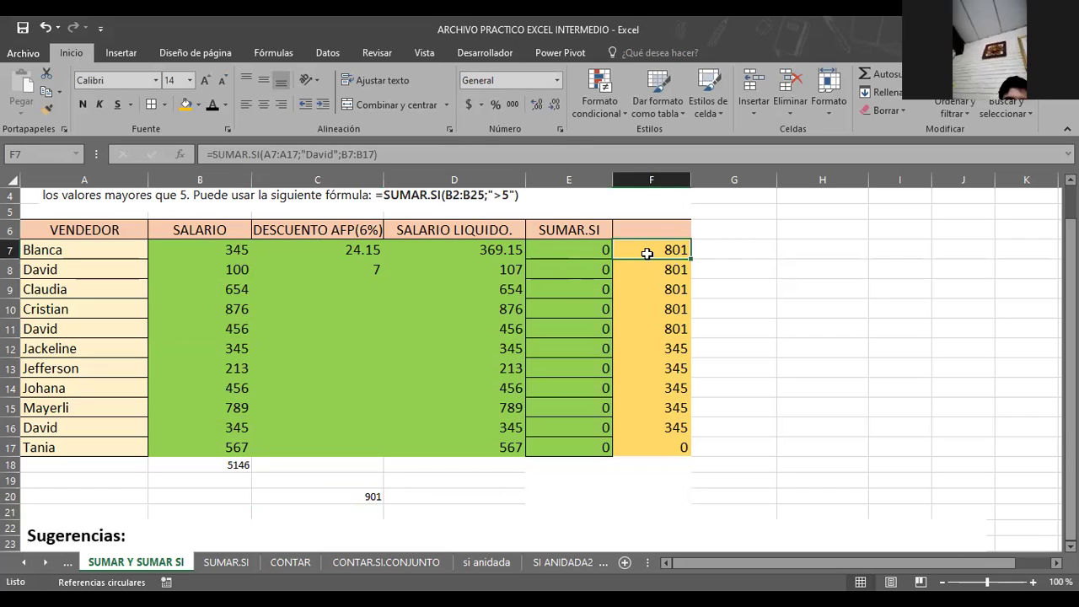
pyautogui.click(375, 497)
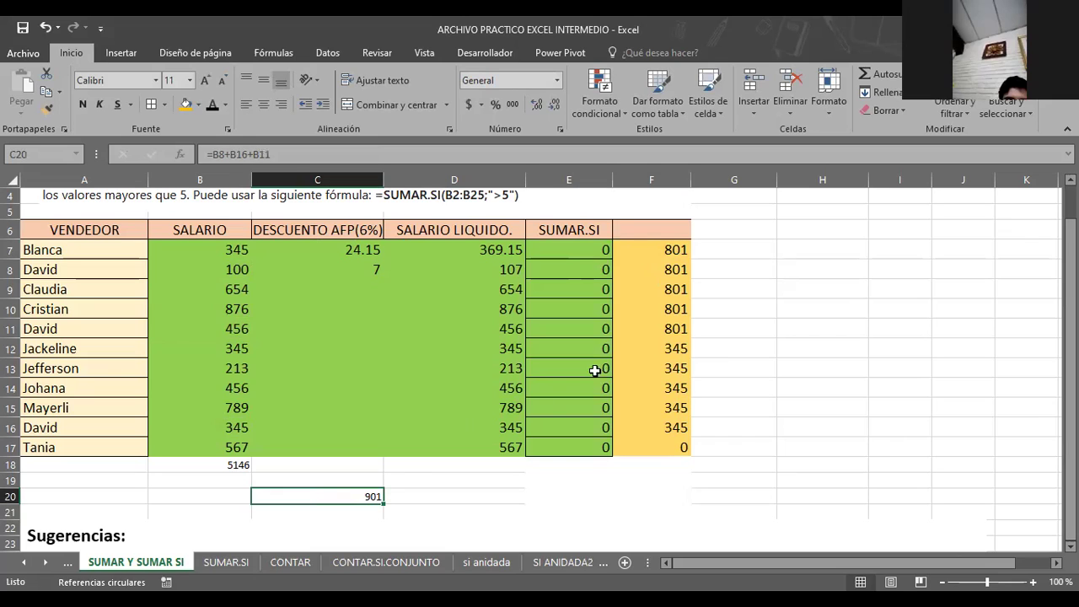
pyautogui.click(657, 251)
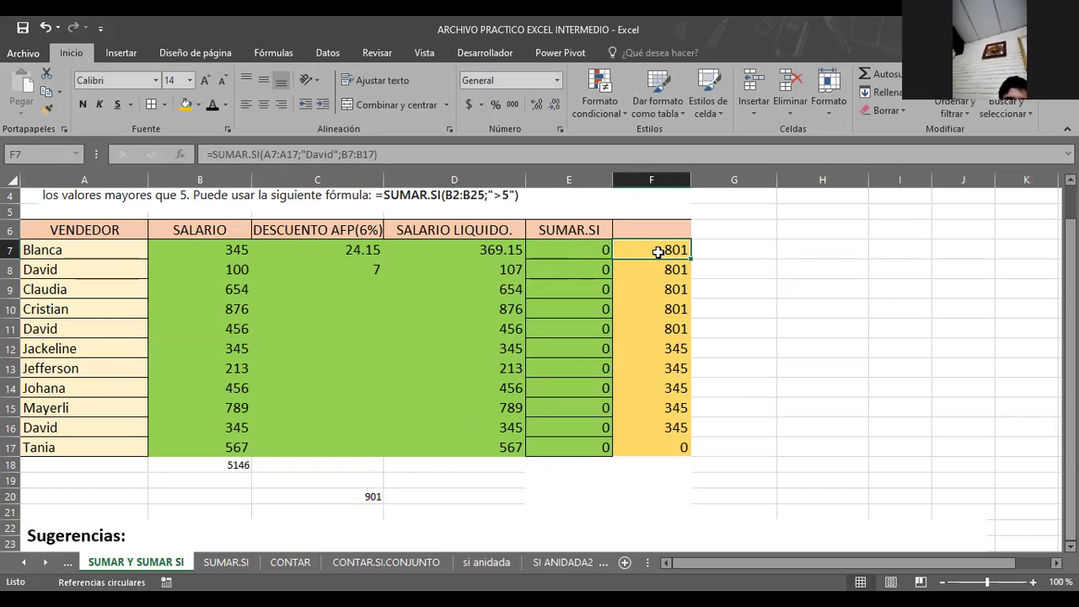
pyautogui.click(365, 509)
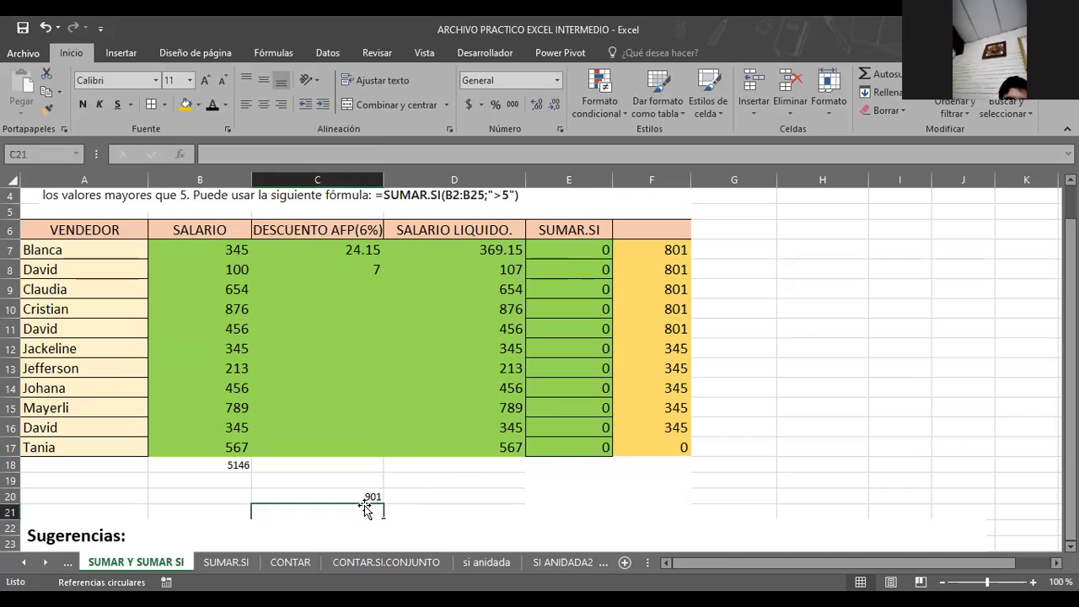
pyautogui.click(367, 495)
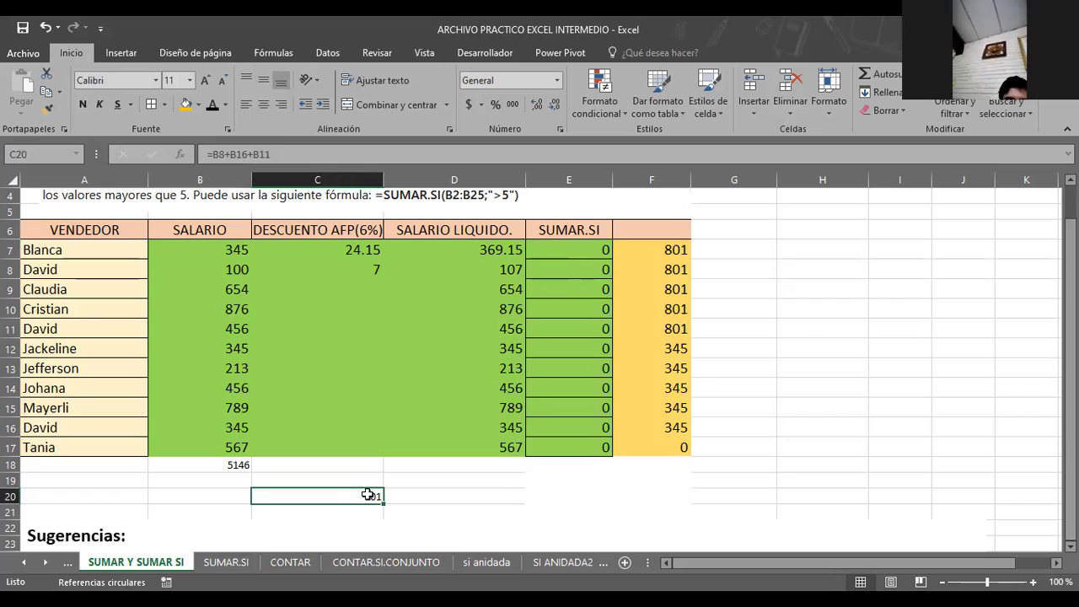
pyautogui.click(652, 250)
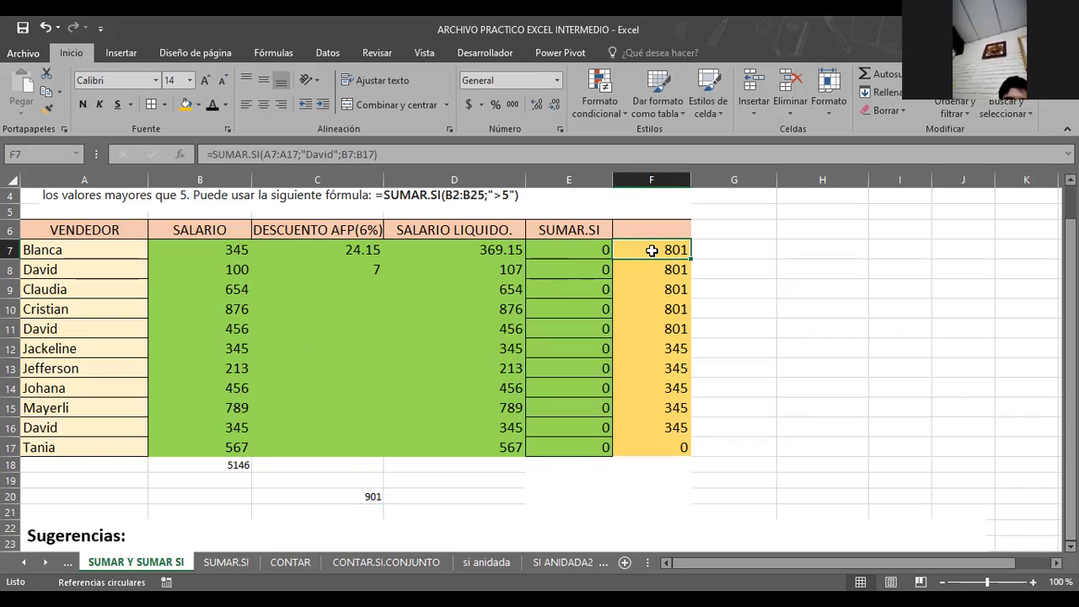
pyautogui.click(347, 502)
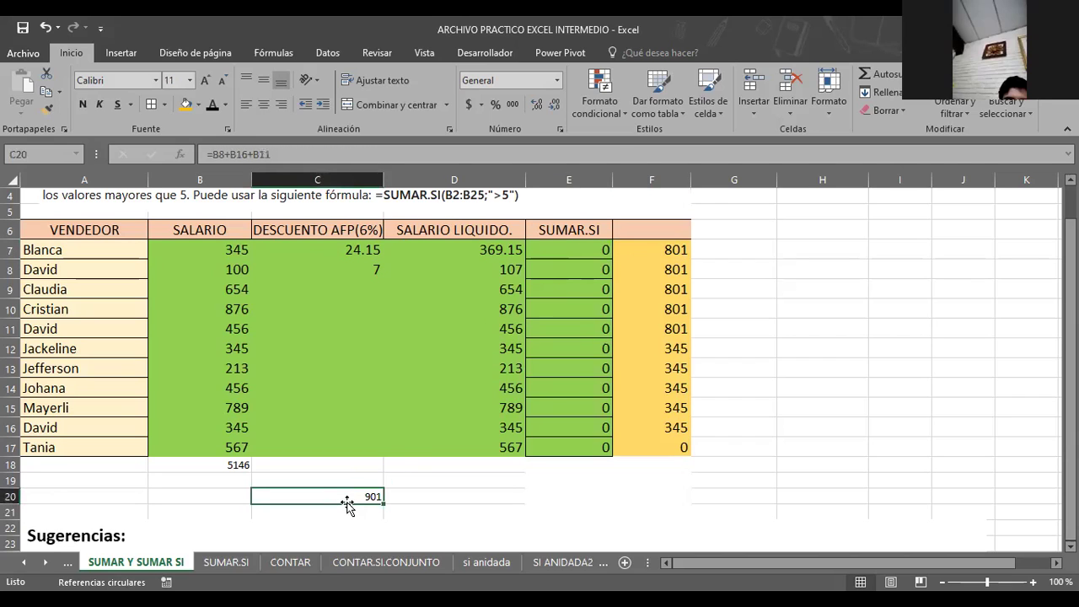
# Rebuild C20 as =B8+B11+B16, totalling David's salaries to 901.
pyautogui.doubleClick(347, 503)
pyautogui.write('=')
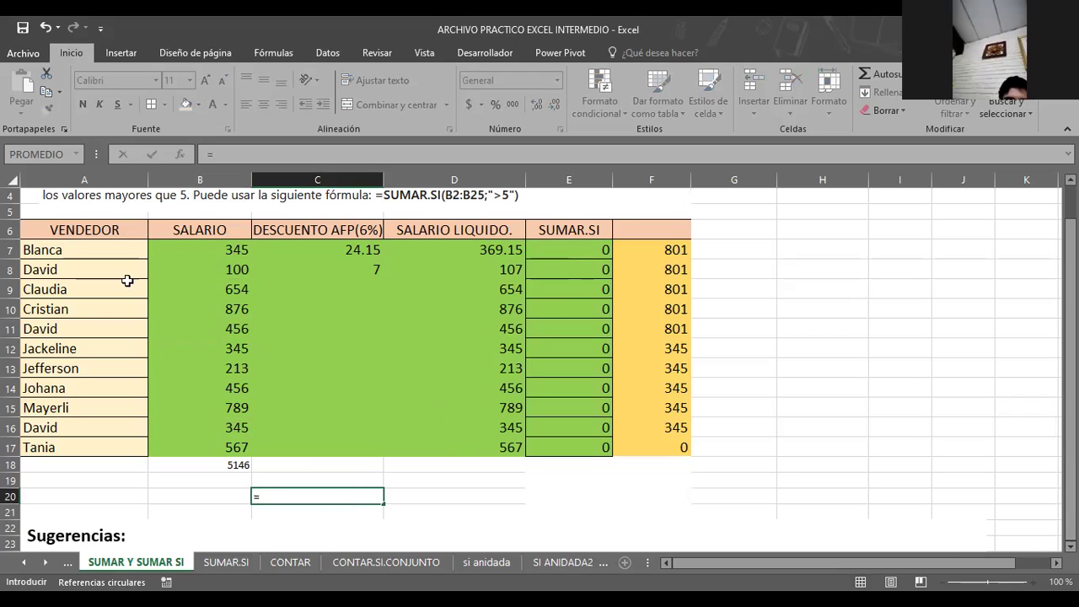
pyautogui.click(227, 269)
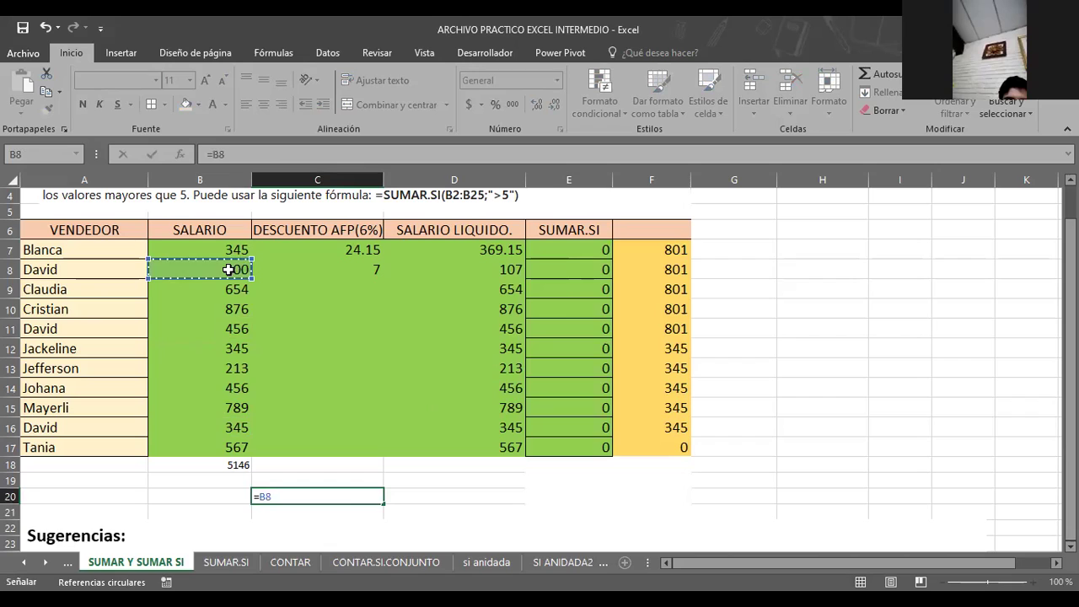
pyautogui.write('+')
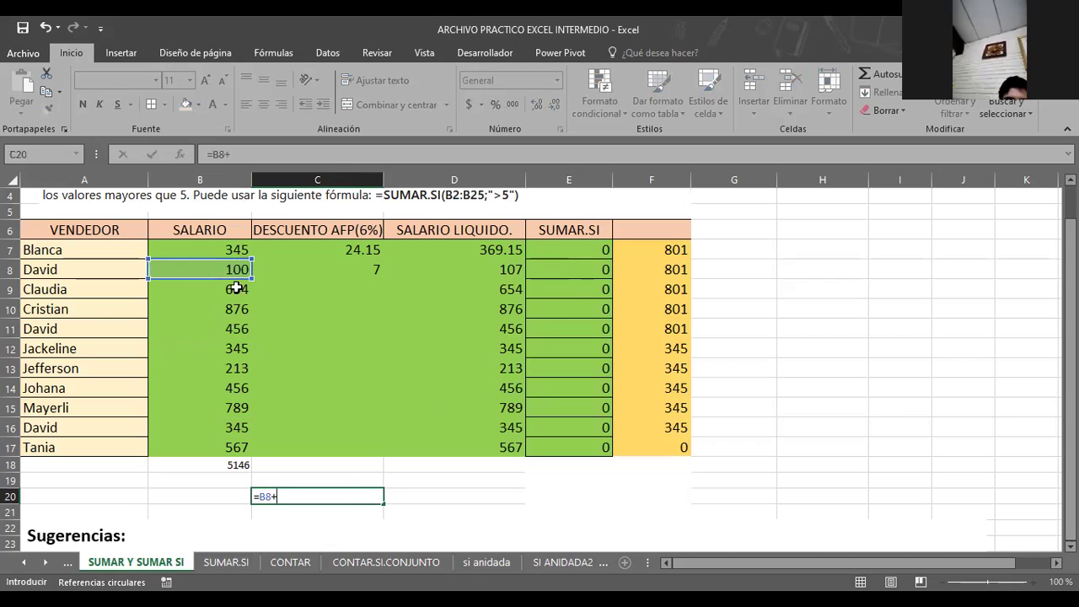
pyautogui.click(231, 328)
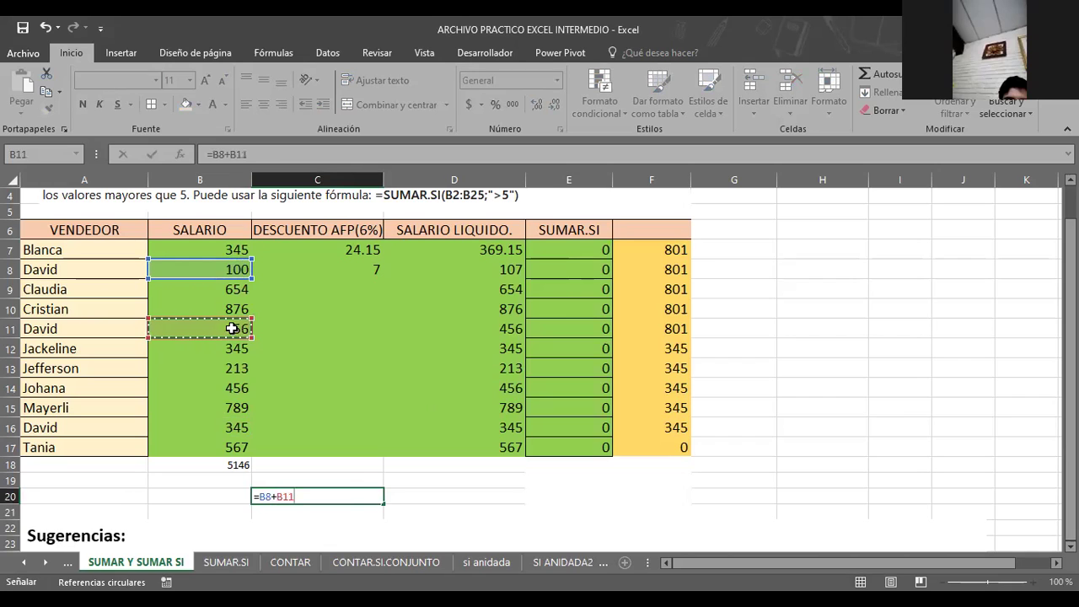
pyautogui.write('+')
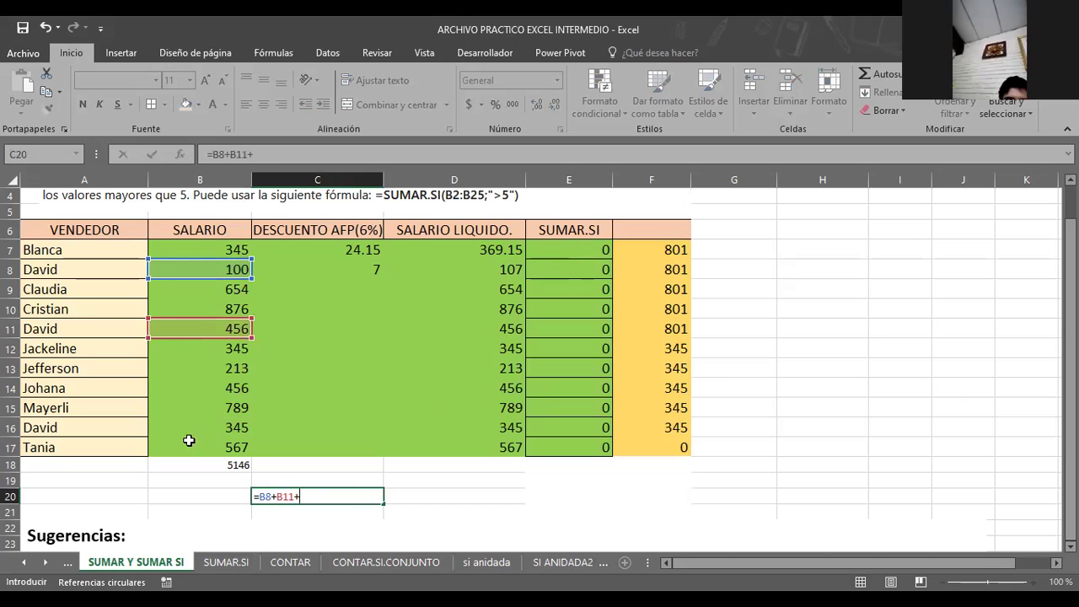
pyautogui.click(238, 424)
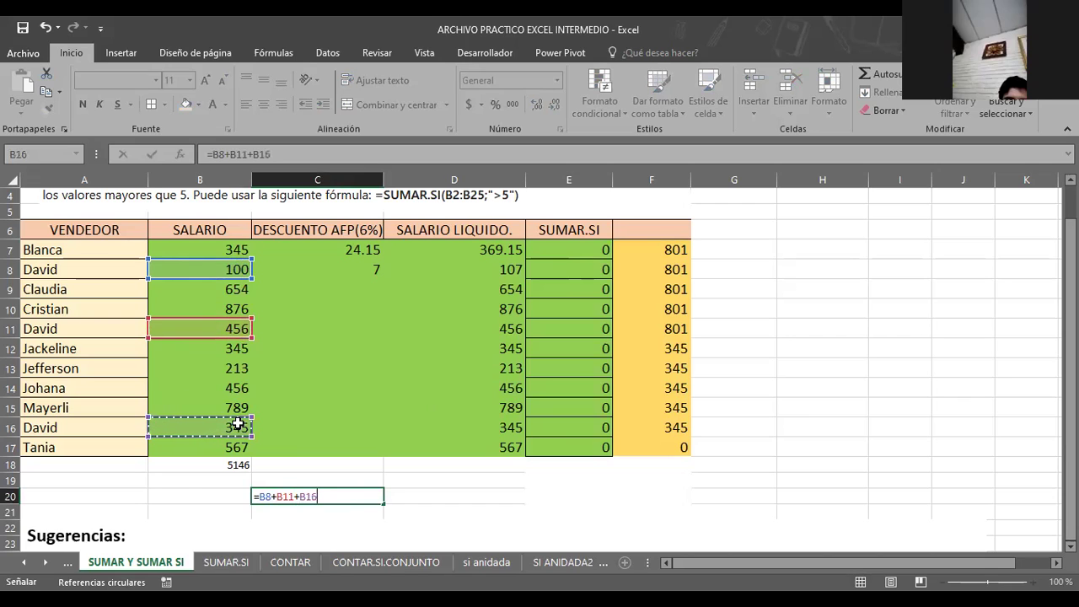
pyautogui.press('Return')
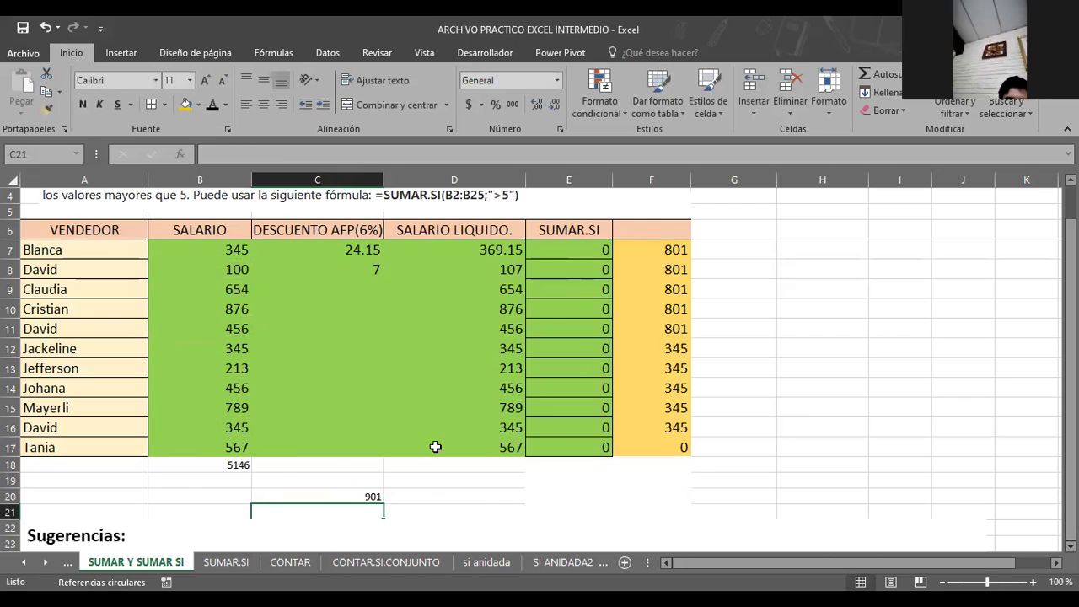
# Compare F7's SUMAR.SI formula with C20's manual sum and the formula in E7.
pyautogui.click(646, 251)
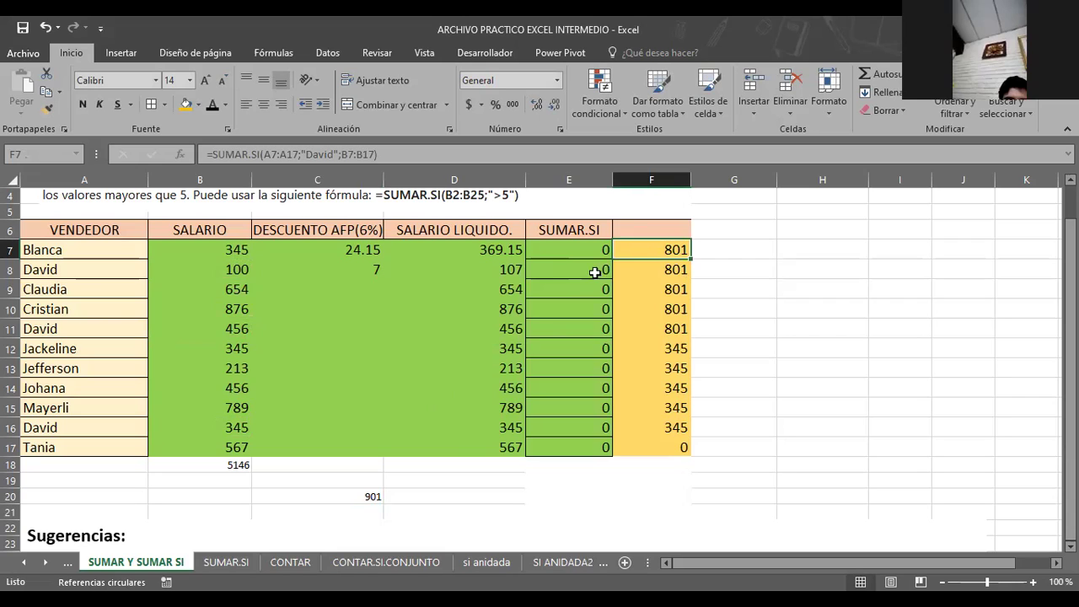
pyautogui.click(364, 498)
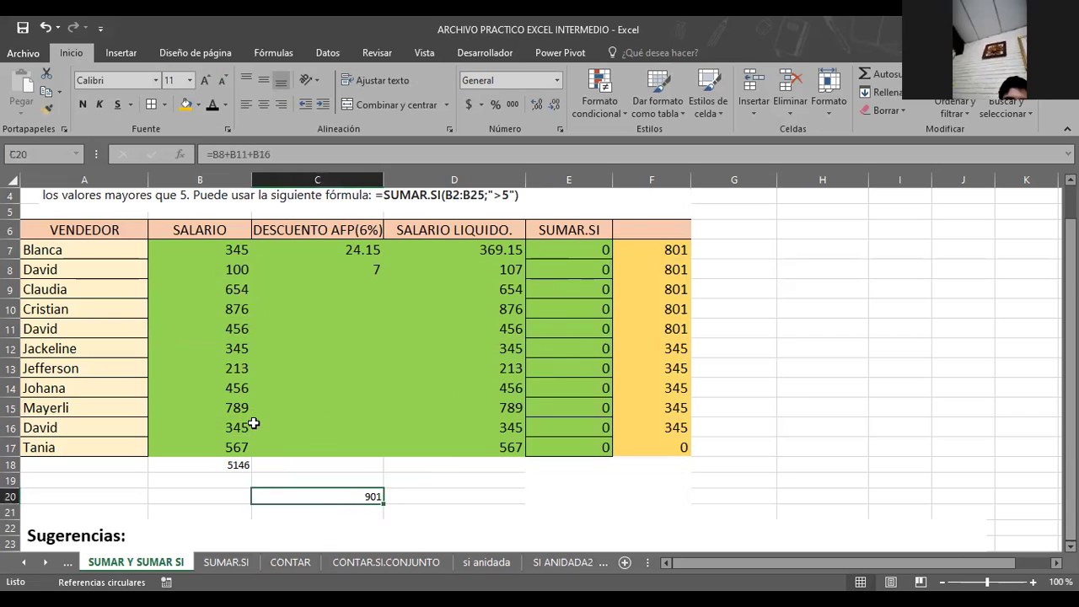
pyautogui.click(590, 251)
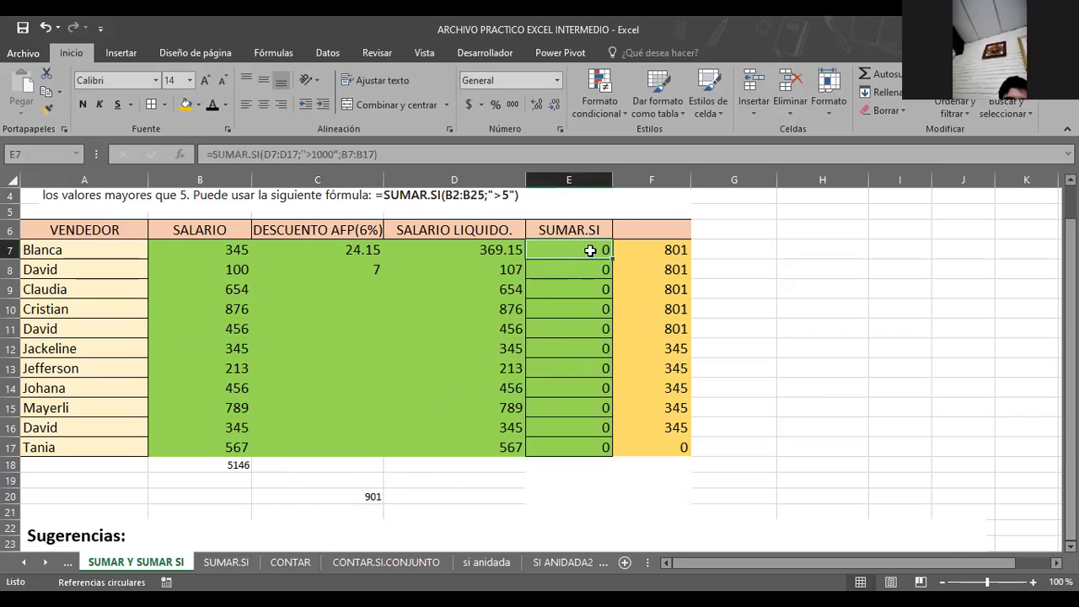
pyautogui.click(659, 255)
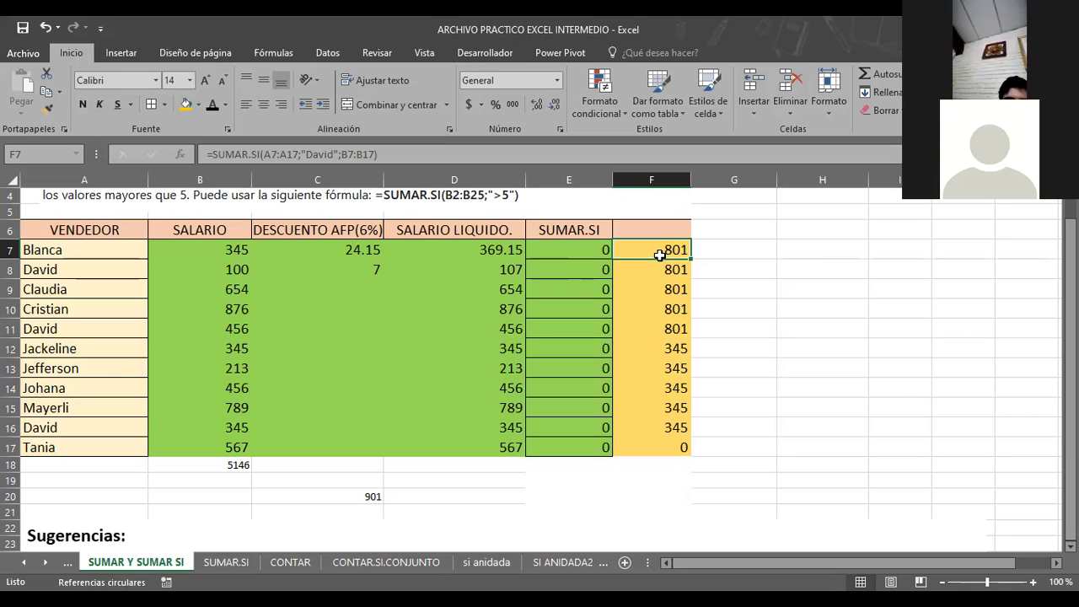
# Clear the copied results in F8:F17 and view F7's =SUMAR.SI(A7:A17;"David";B7:B17) formula.
pyautogui.moveTo(646, 269); pyautogui.dragTo(642, 441)
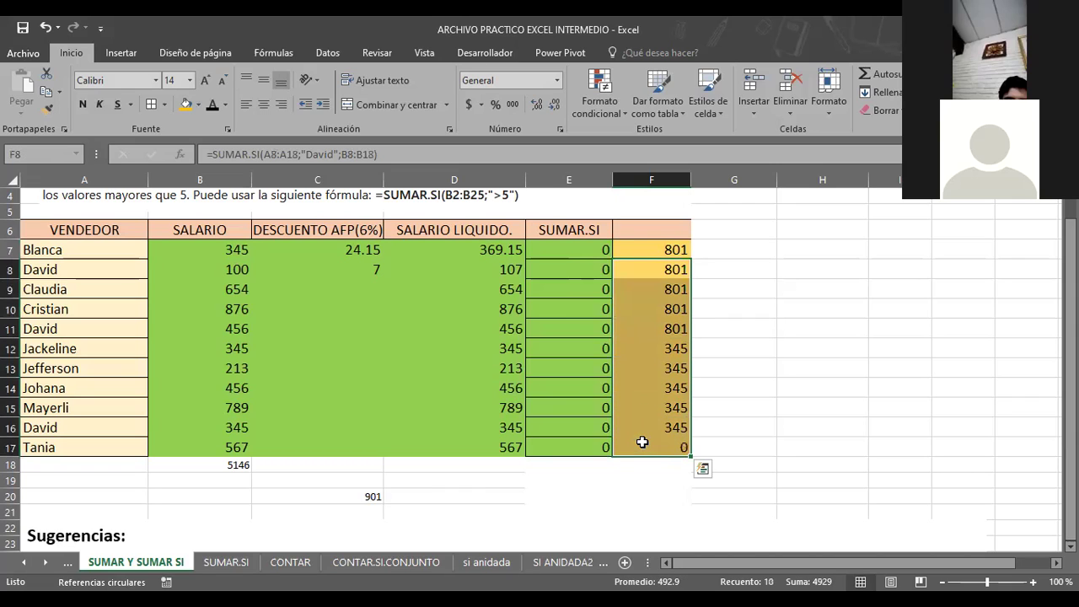
pyautogui.press('Delete')
pyautogui.click(644, 247)
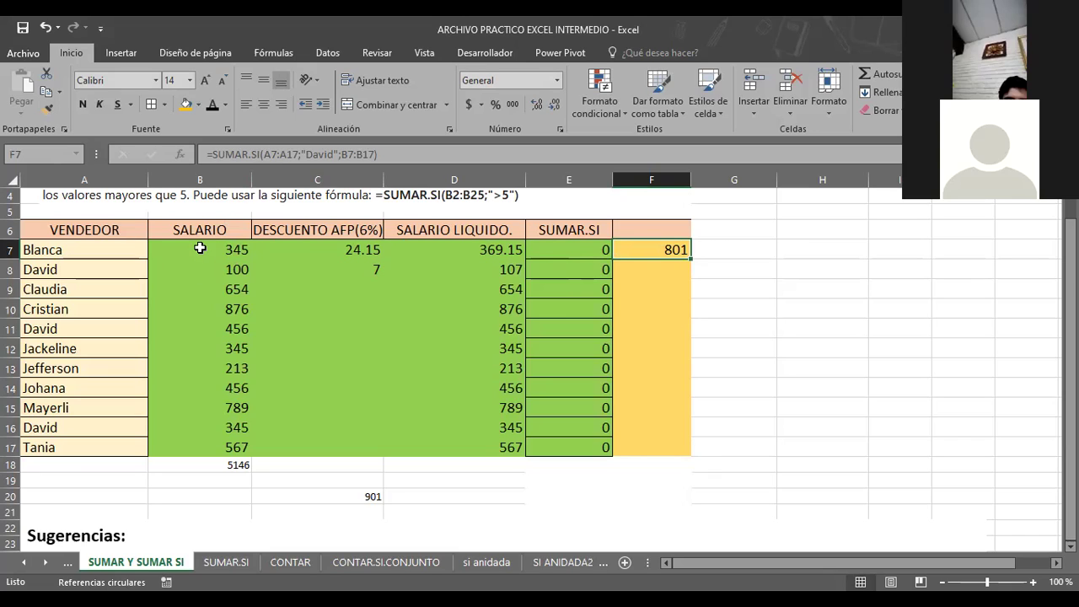
pyautogui.click(288, 154)
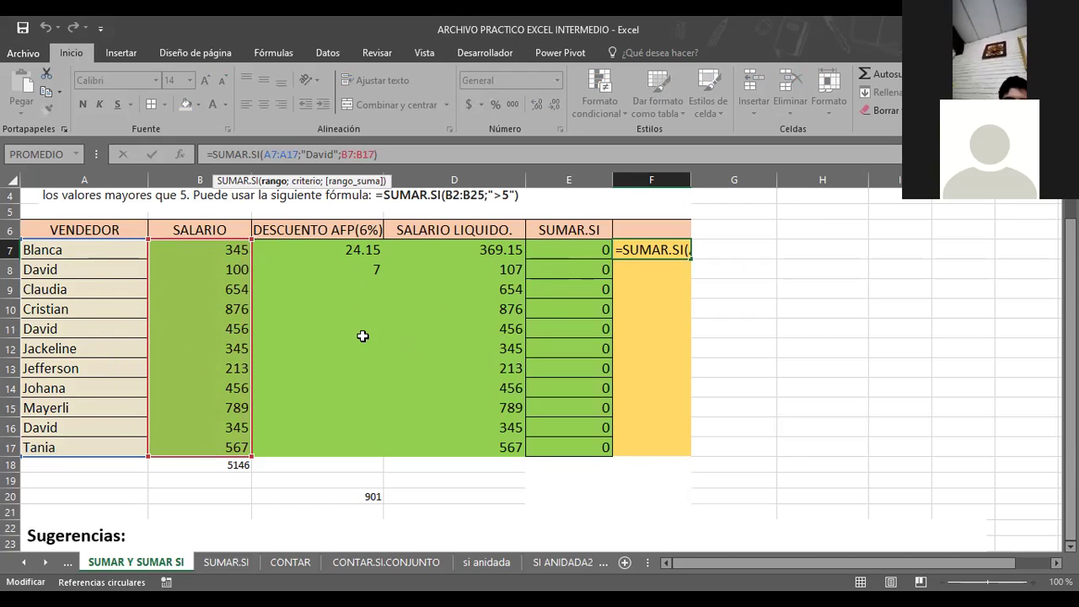
# Delete the name David from A8 and check how F7's SUMAR.SI result changes.
pyautogui.press('Return')
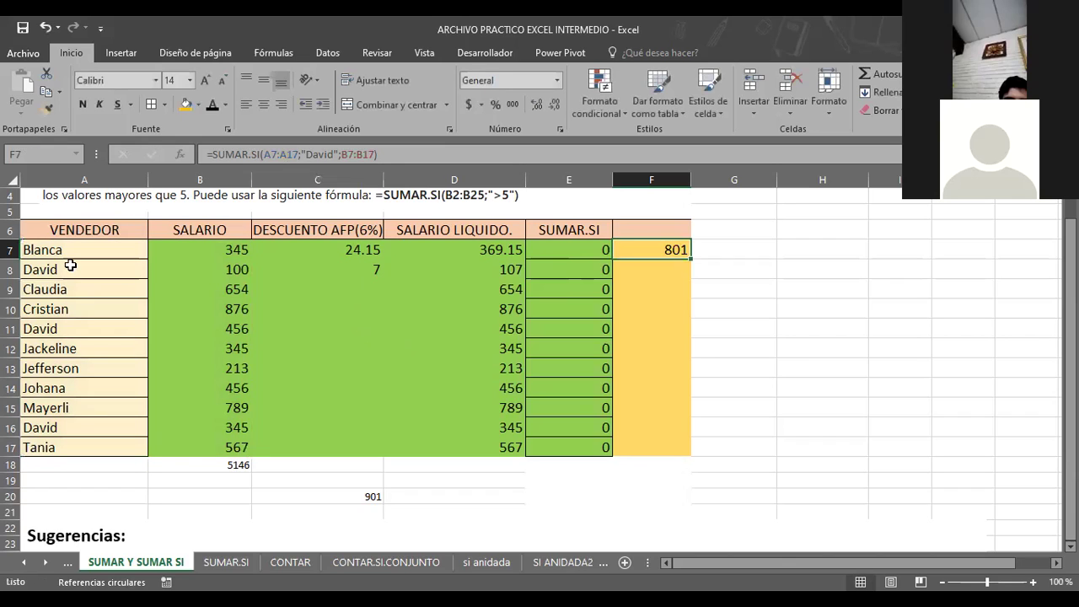
pyautogui.click(70, 265)
pyautogui.press('Delete')
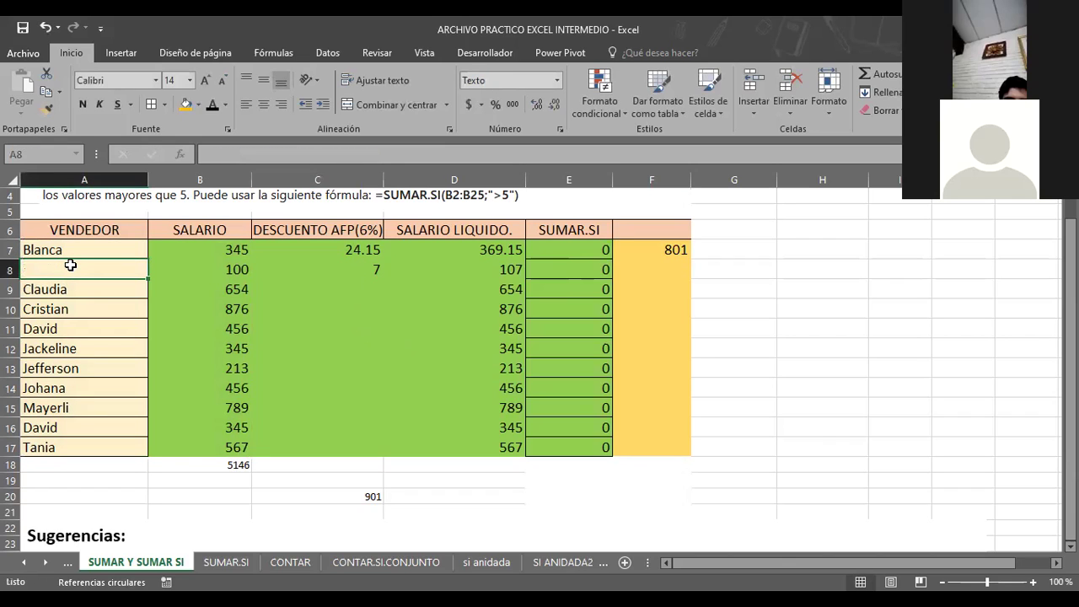
pyautogui.press('Down')
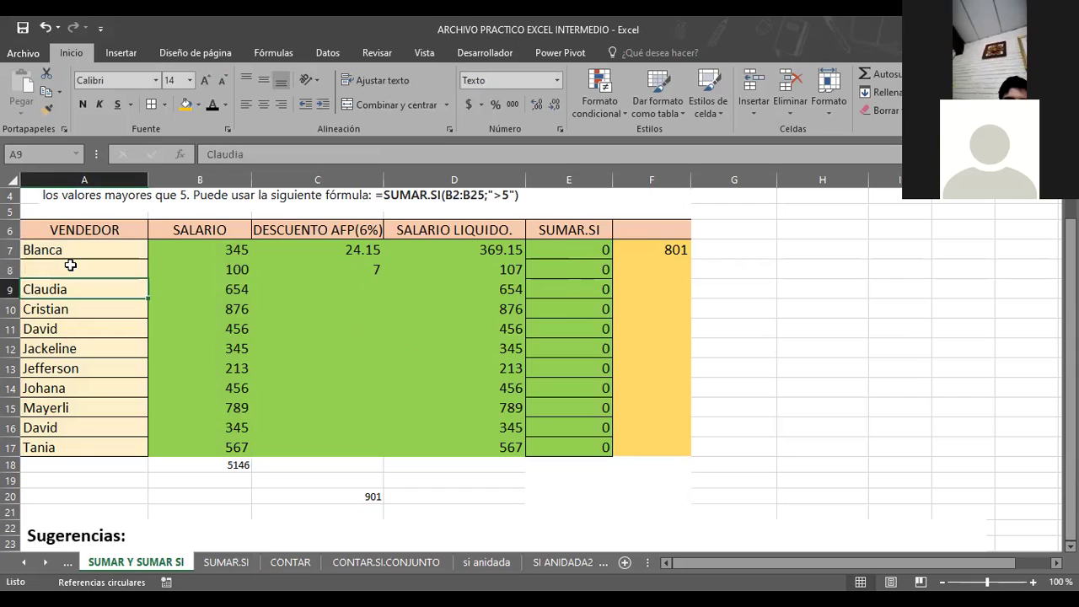
pyautogui.click(70, 266)
pyautogui.click(668, 251)
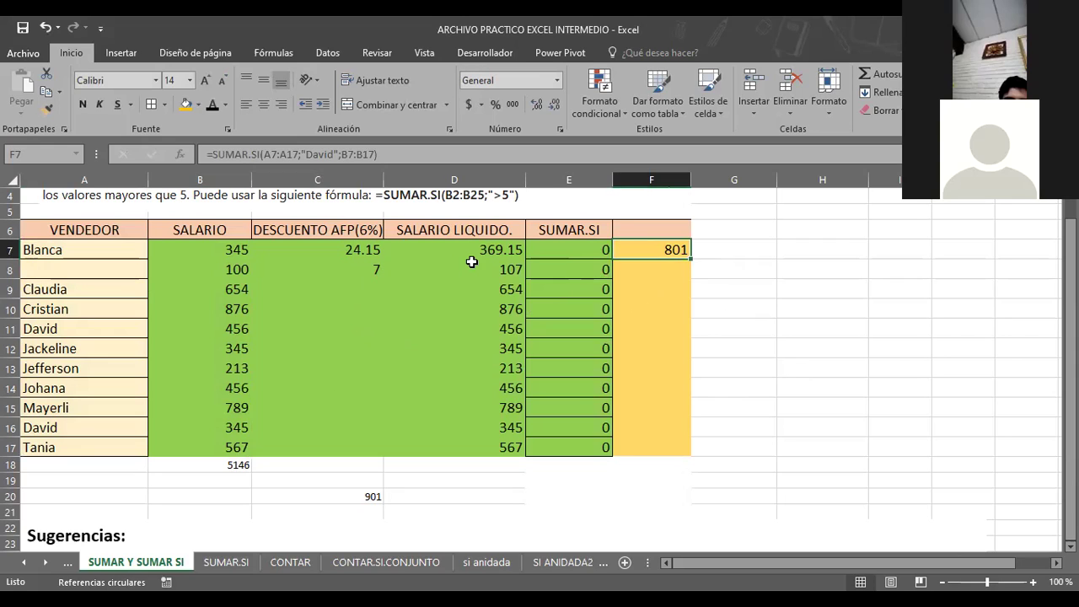
# Copy David from A11 back into A8, bringing F7's total to 901.
pyautogui.click(109, 270)
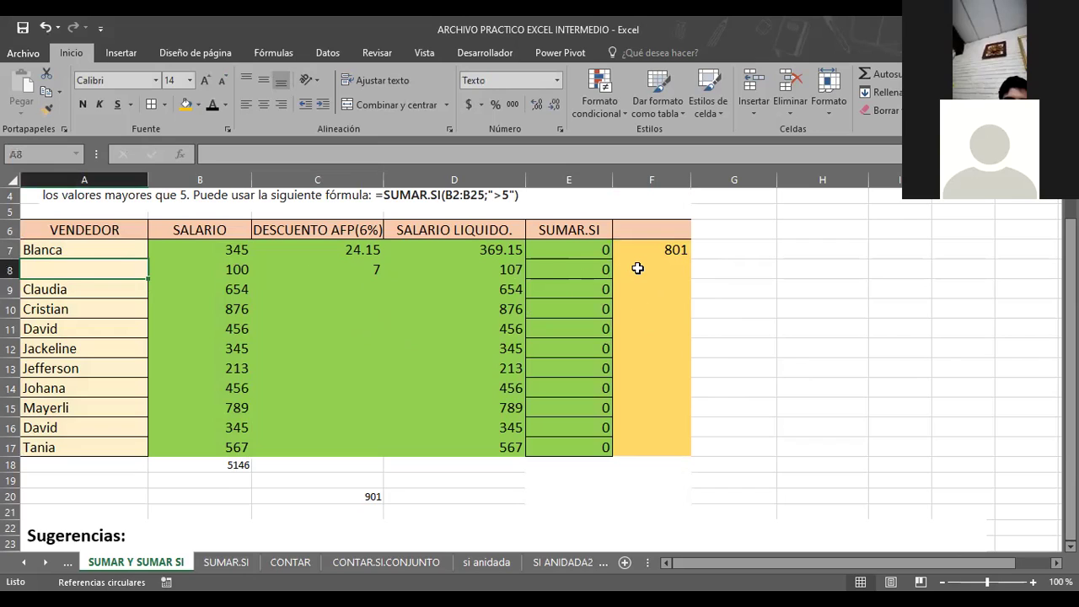
pyautogui.click(75, 329)
pyautogui.hotkey('ctrl', 'c')
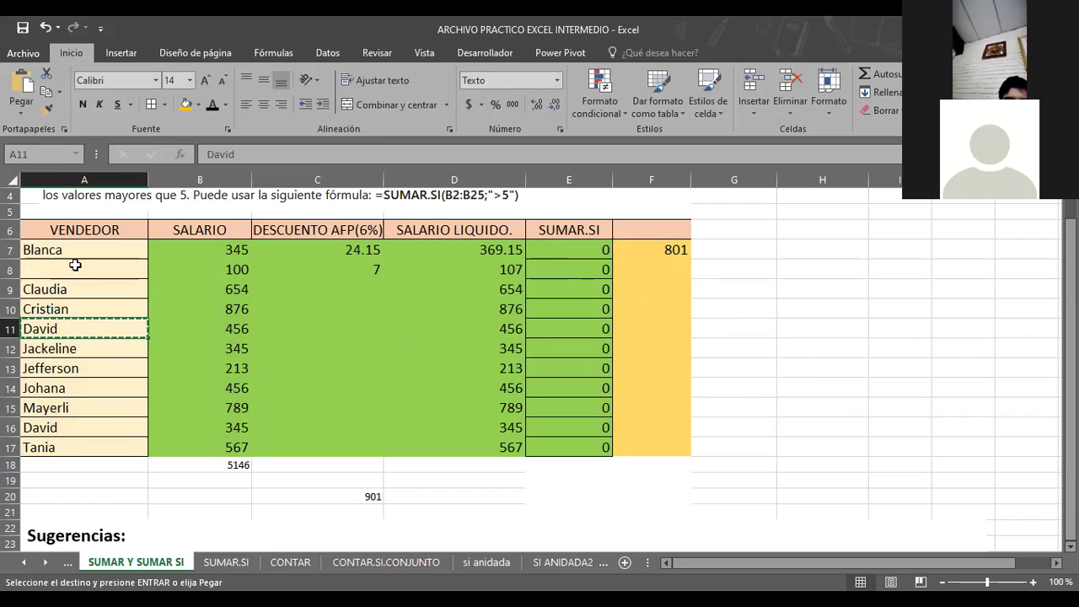
pyautogui.click(75, 265)
pyautogui.hotkey('ctrl', 'v')
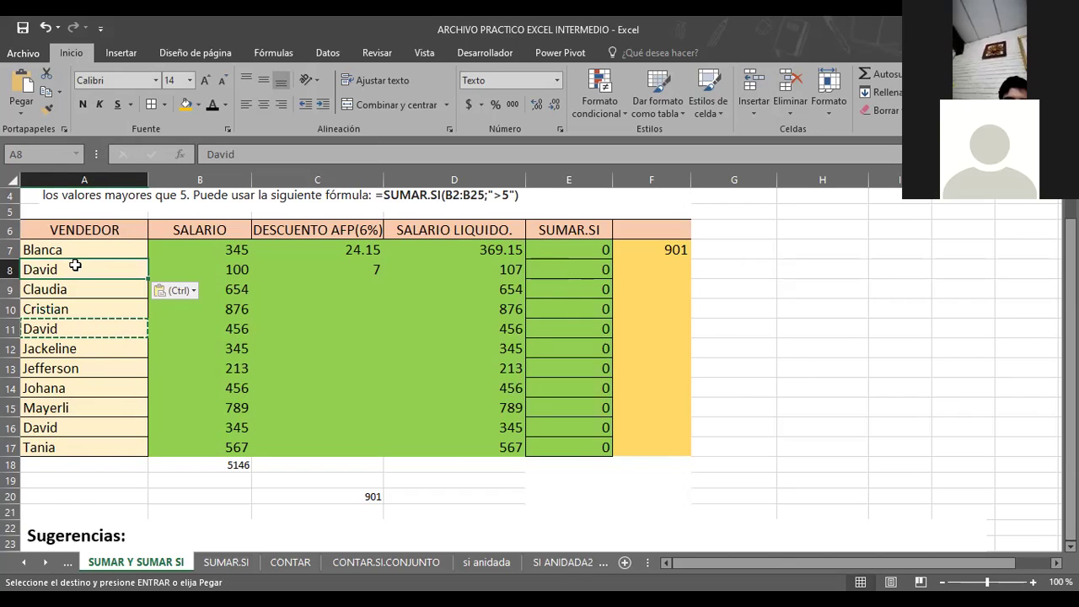
pyautogui.click(783, 290)
pyautogui.press('Escape')
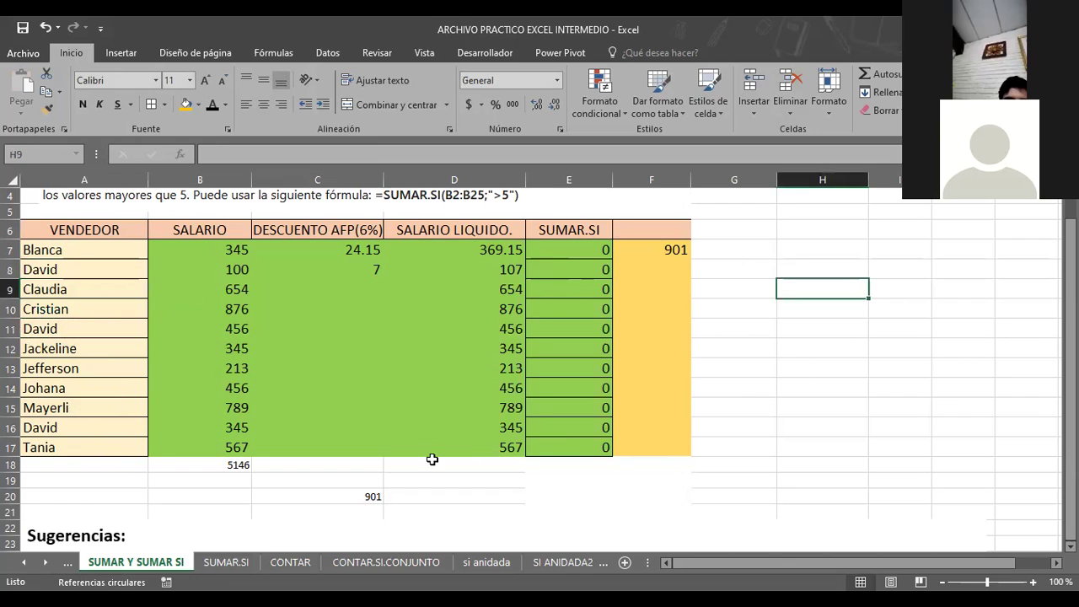
pyautogui.click(344, 496)
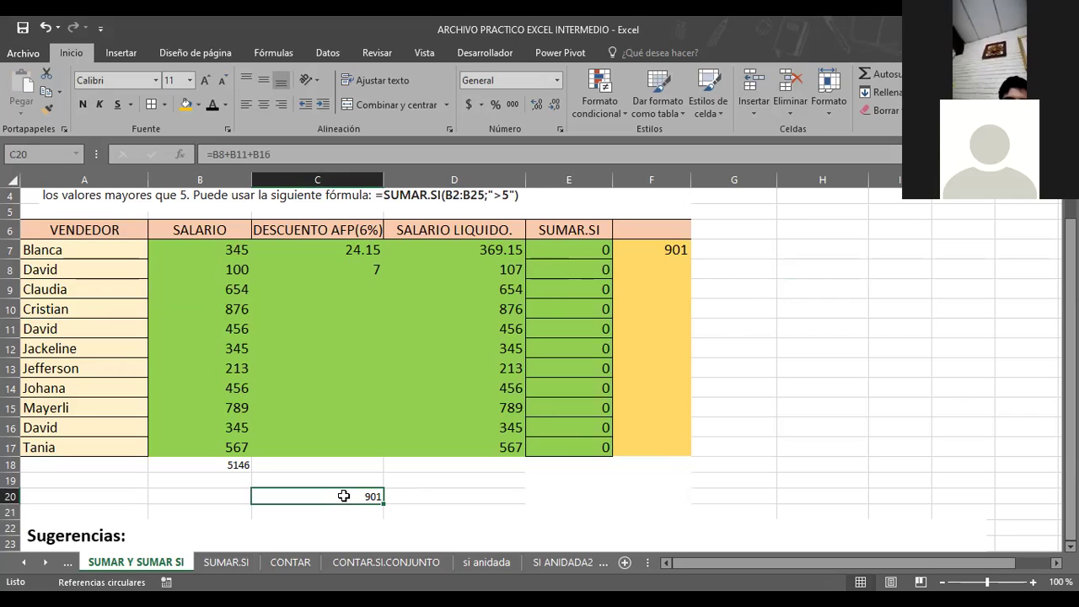
pyautogui.click(663, 251)
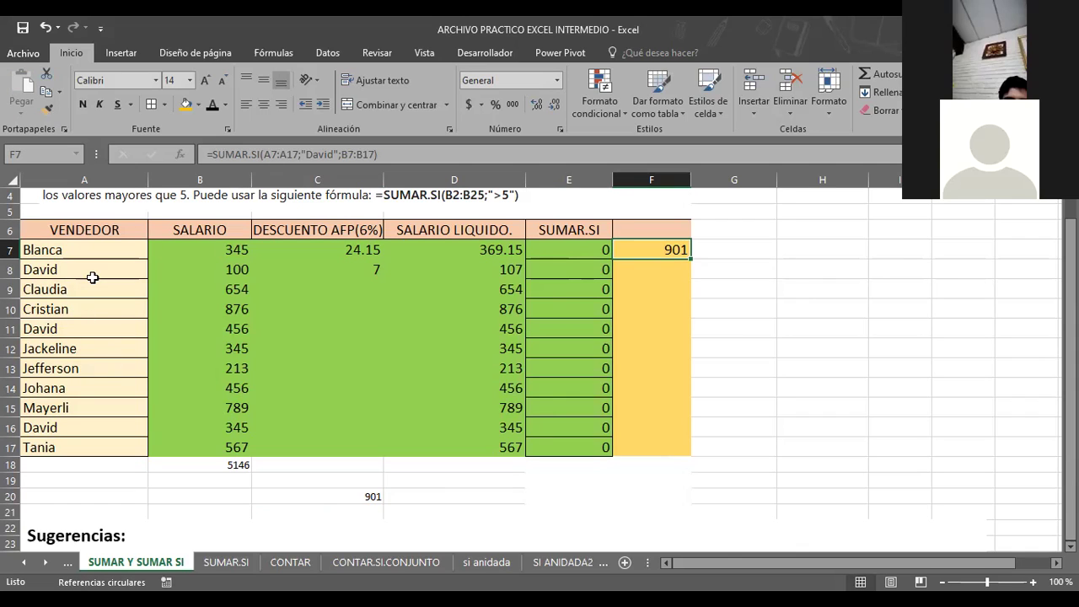
# Check the Texto number format of the David cell A16 in Format Cells.
pyautogui.click(62, 428)
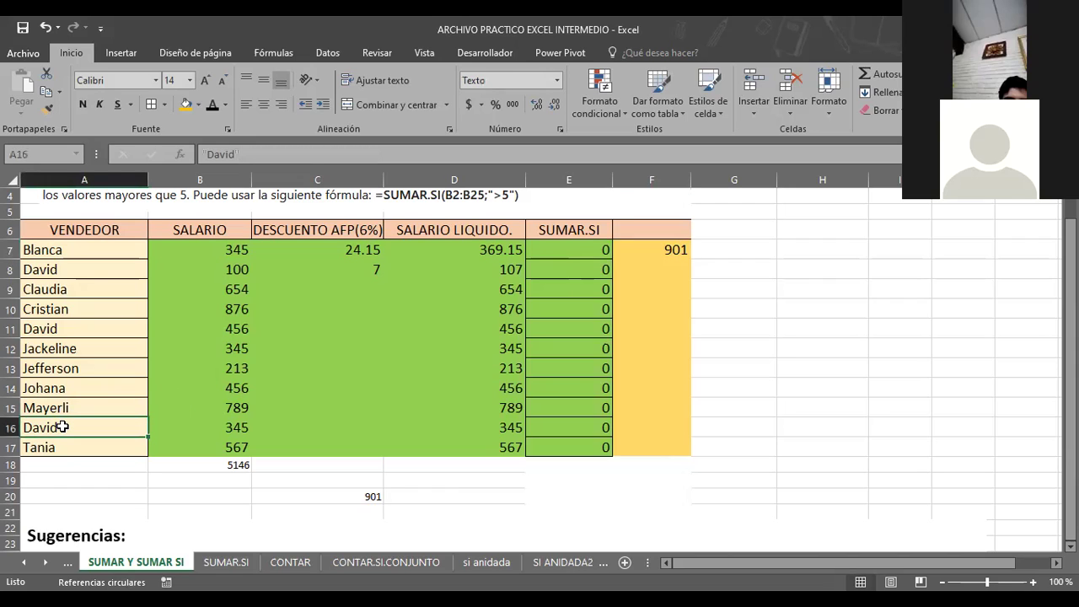
pyautogui.rightClick(63, 427)
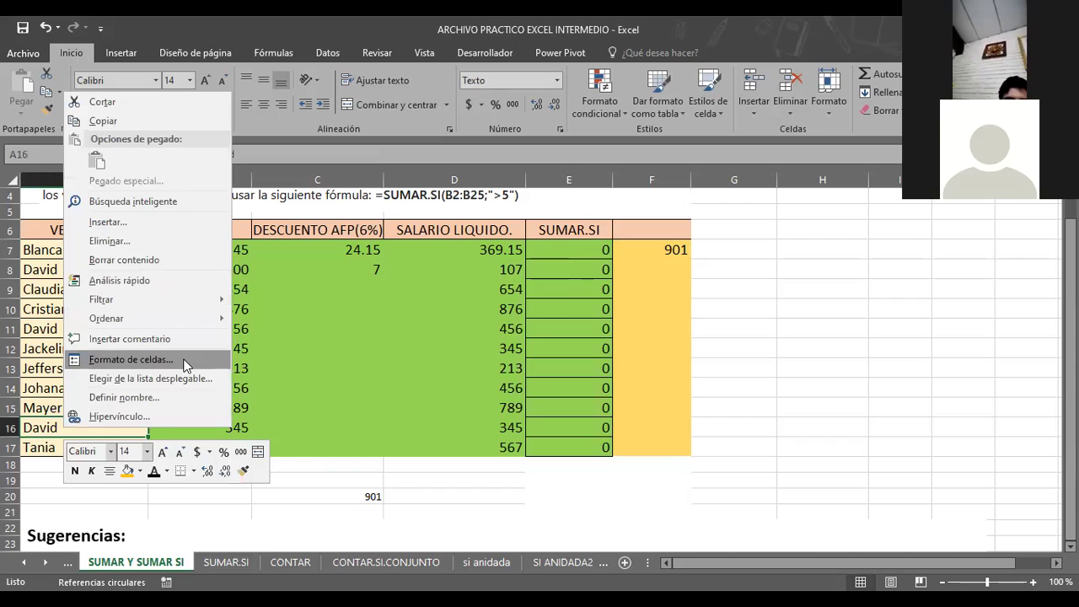
pyautogui.click(186, 362)
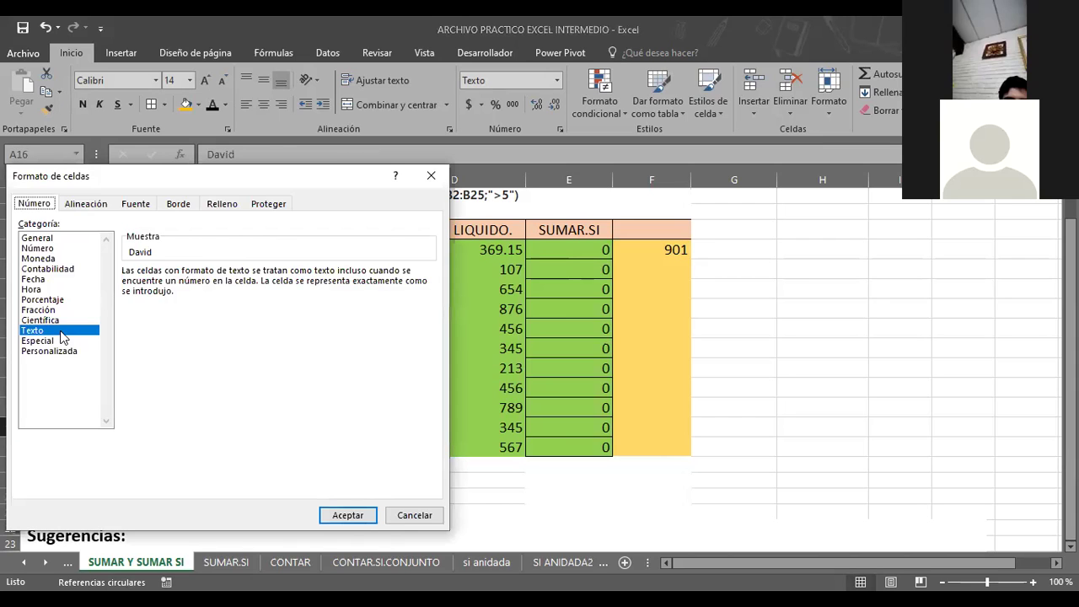
pyautogui.click(409, 514)
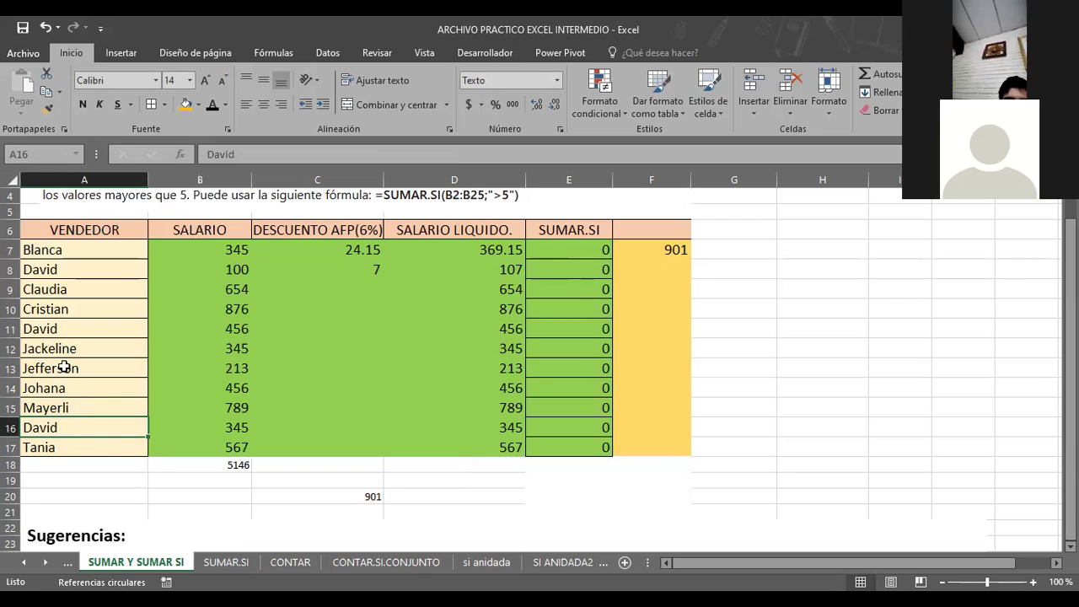
# Change A11's number format from Texto to Número and recheck F7.
pyautogui.click(47, 329)
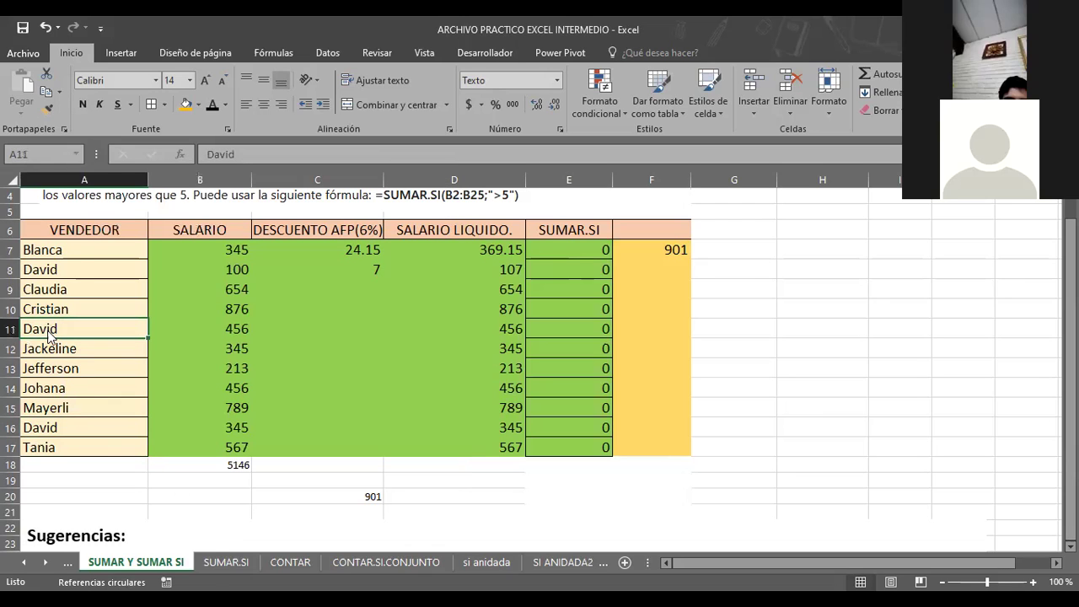
pyautogui.rightClick(48, 329)
pyautogui.click(187, 523)
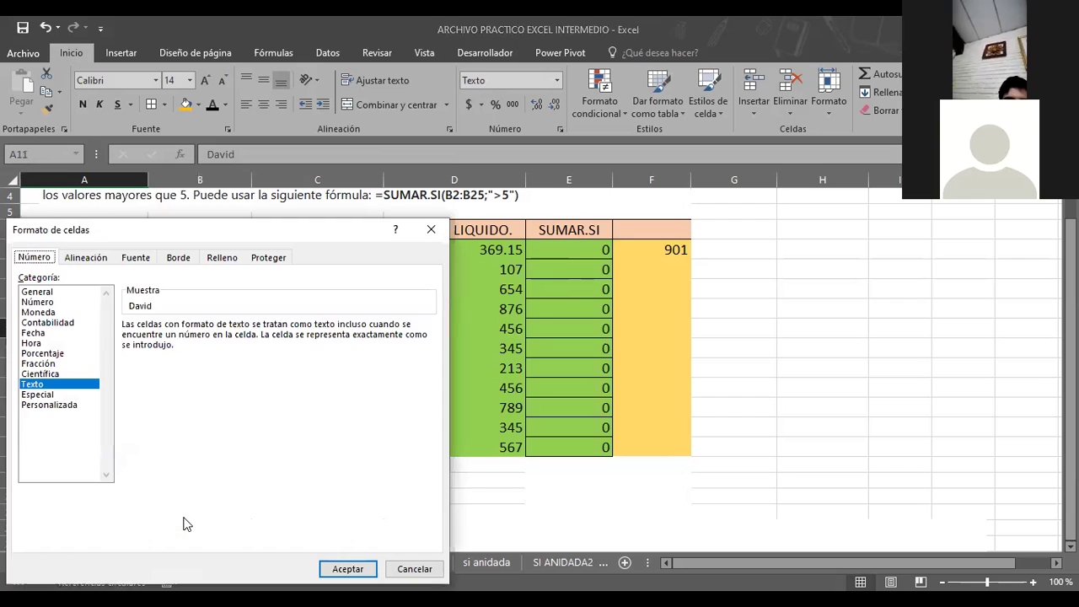
pyautogui.click(38, 302)
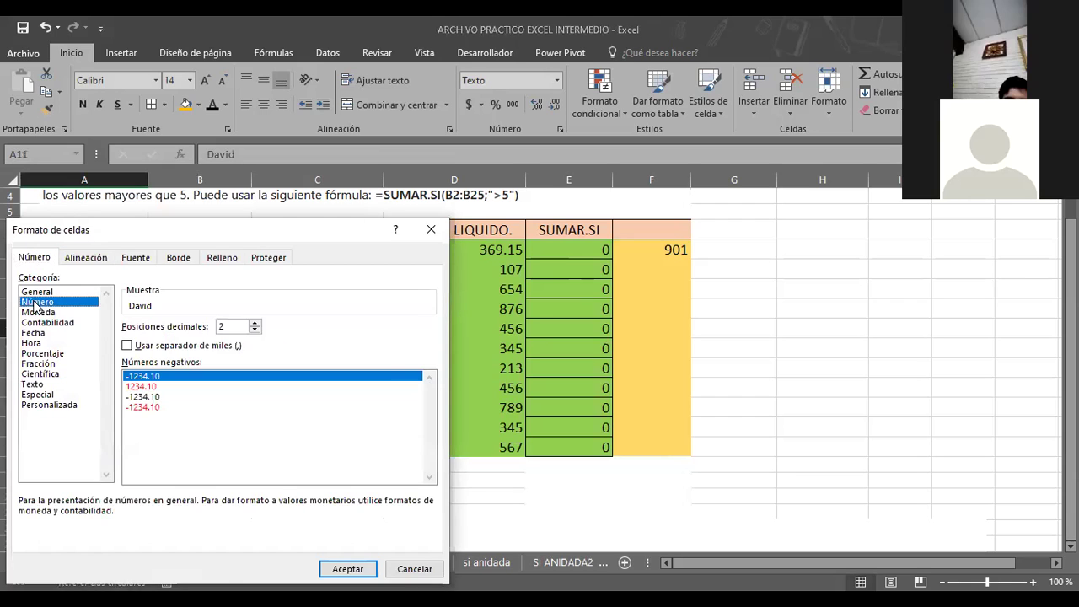
pyautogui.click(338, 571)
pyautogui.press('Down')
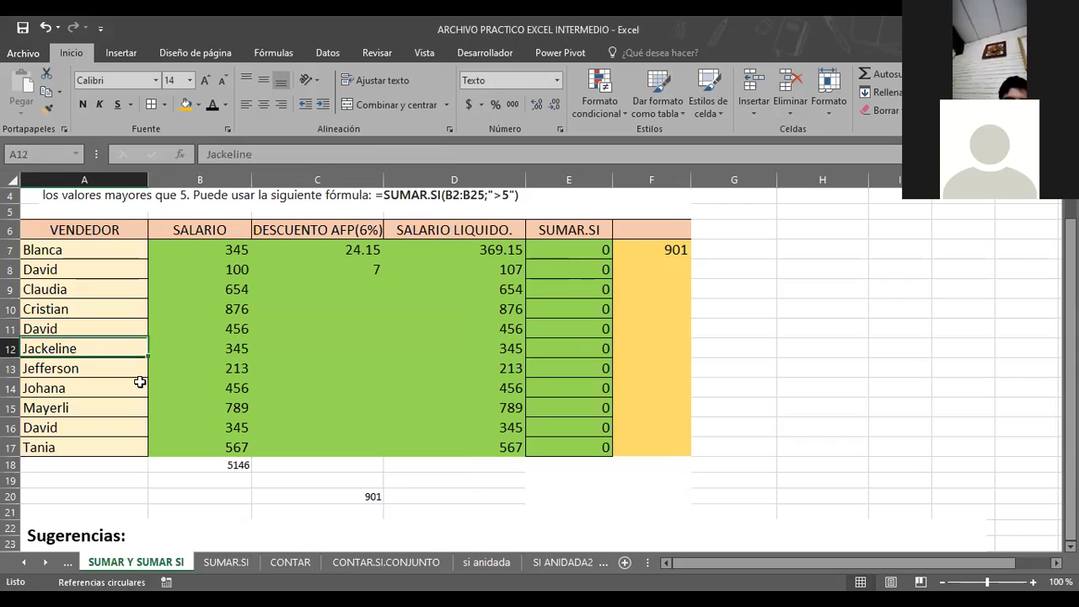
pyautogui.click(666, 250)
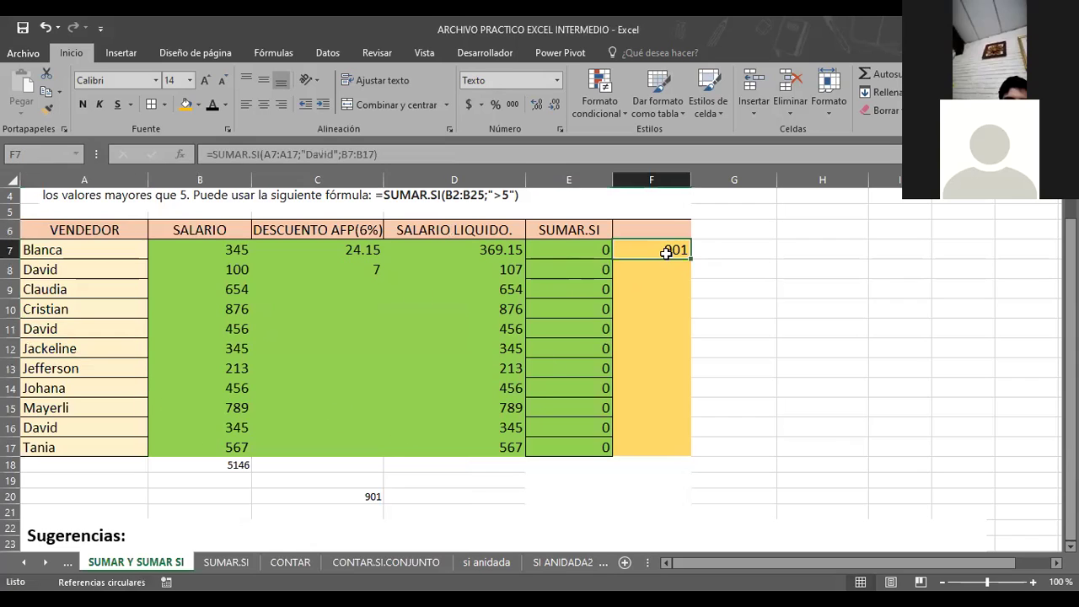
# Apply A16's formatting to A11 and A8 with Format Painter.
pyautogui.click(70, 329)
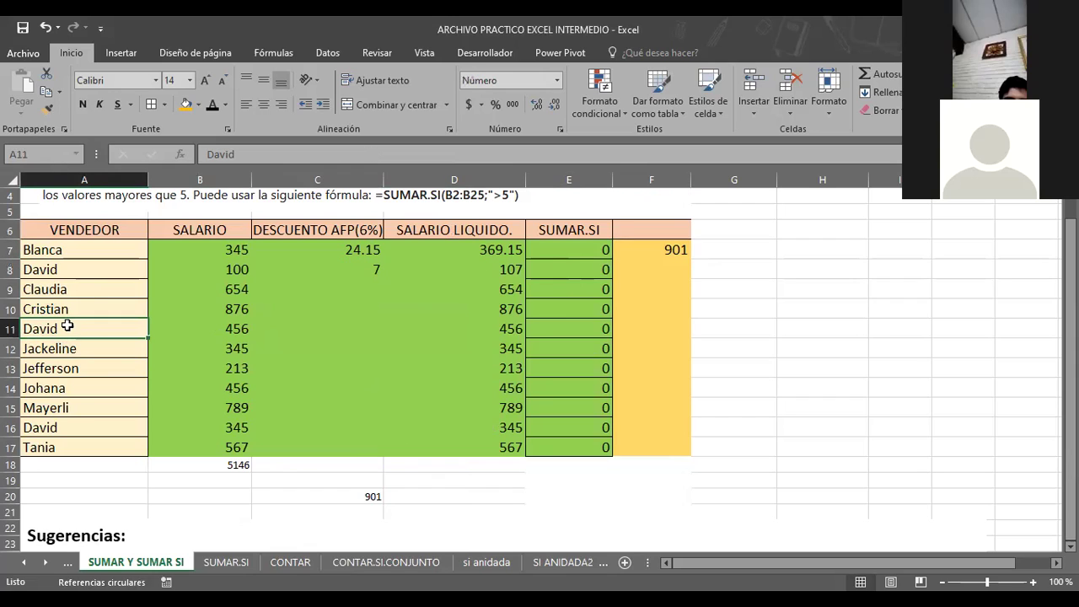
pyautogui.click(70, 427)
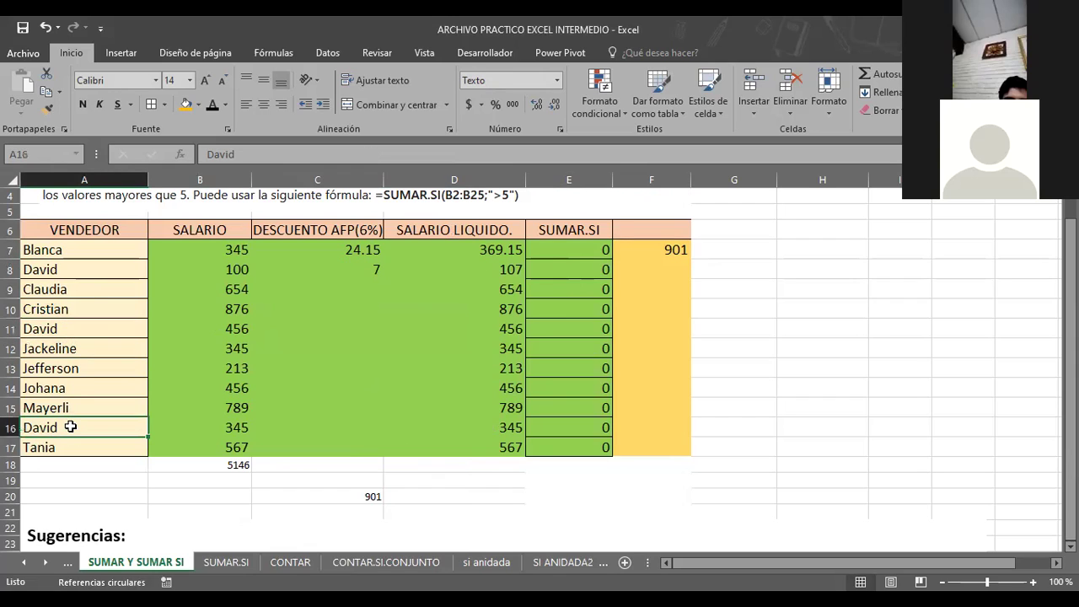
pyautogui.click(46, 108)
pyautogui.click(70, 328)
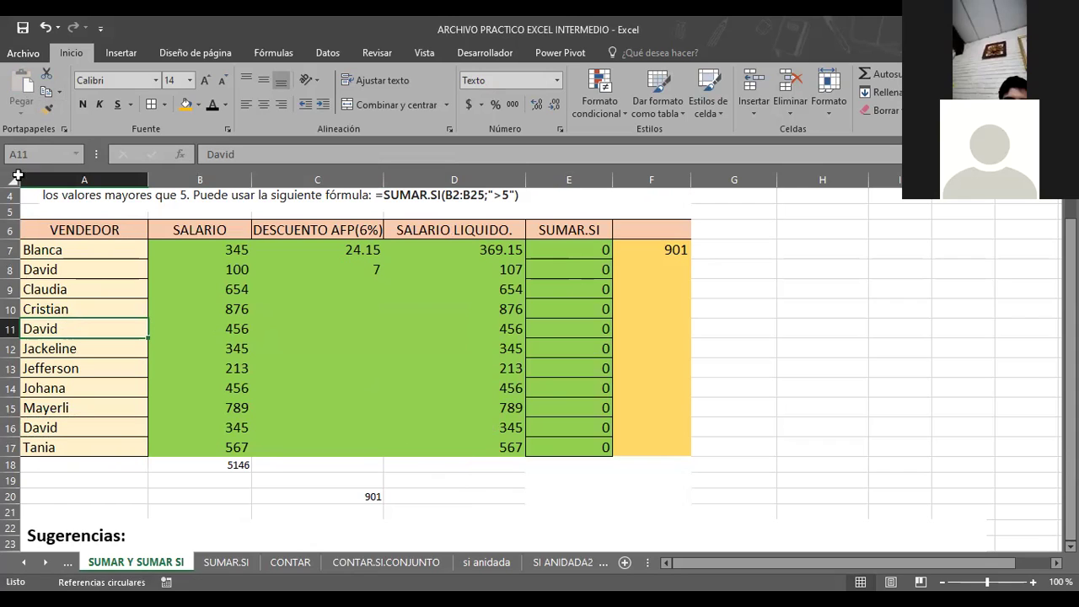
pyautogui.click(46, 107)
pyautogui.click(82, 270)
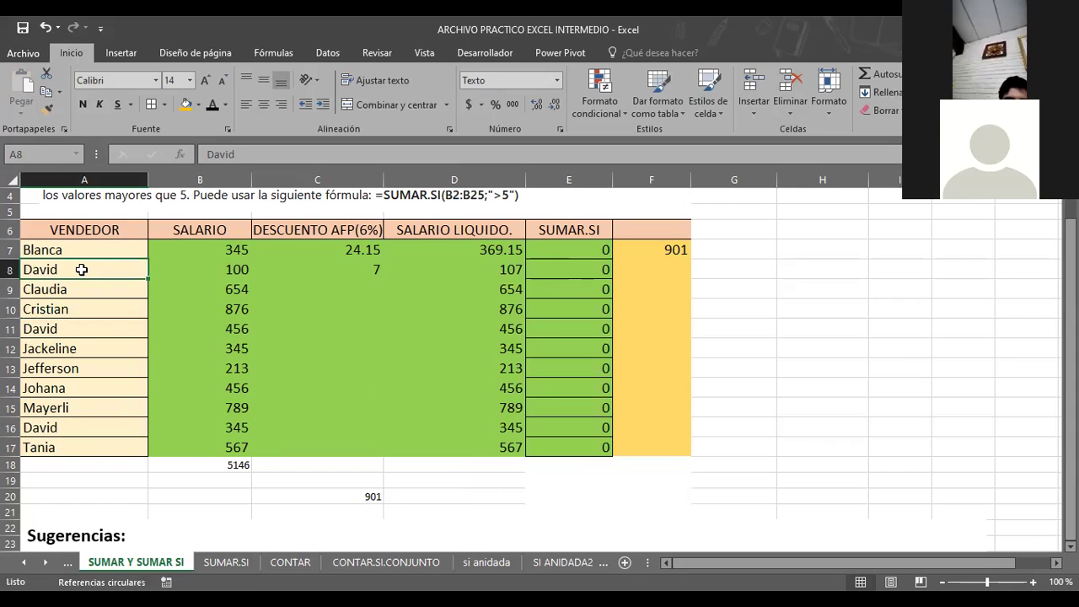
# Check the number formats of A7 and A8 in Format Cells.
pyautogui.click(386, 327)
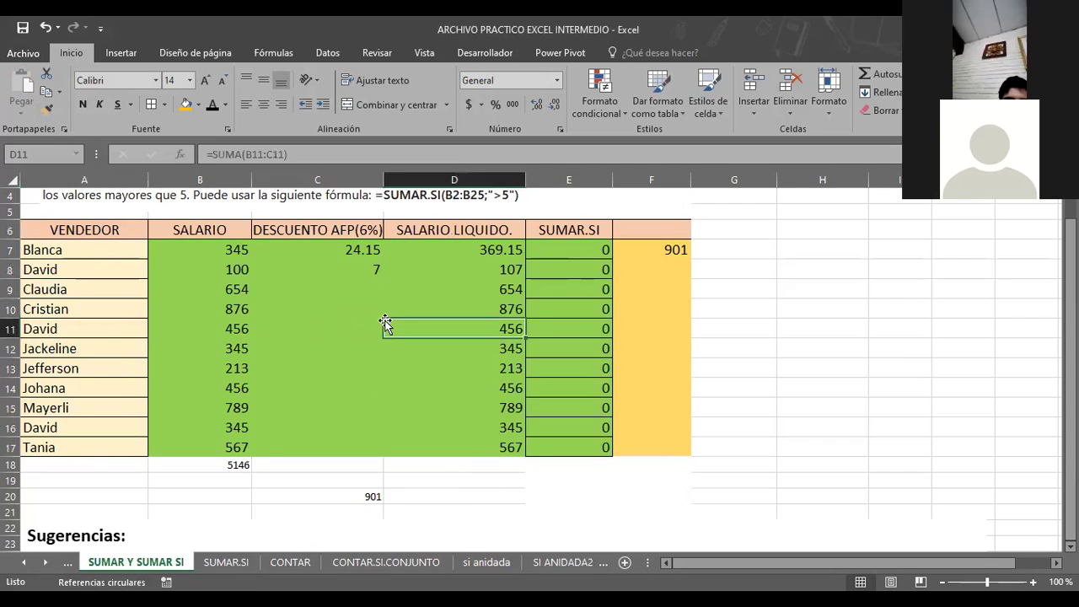
pyautogui.click(74, 250)
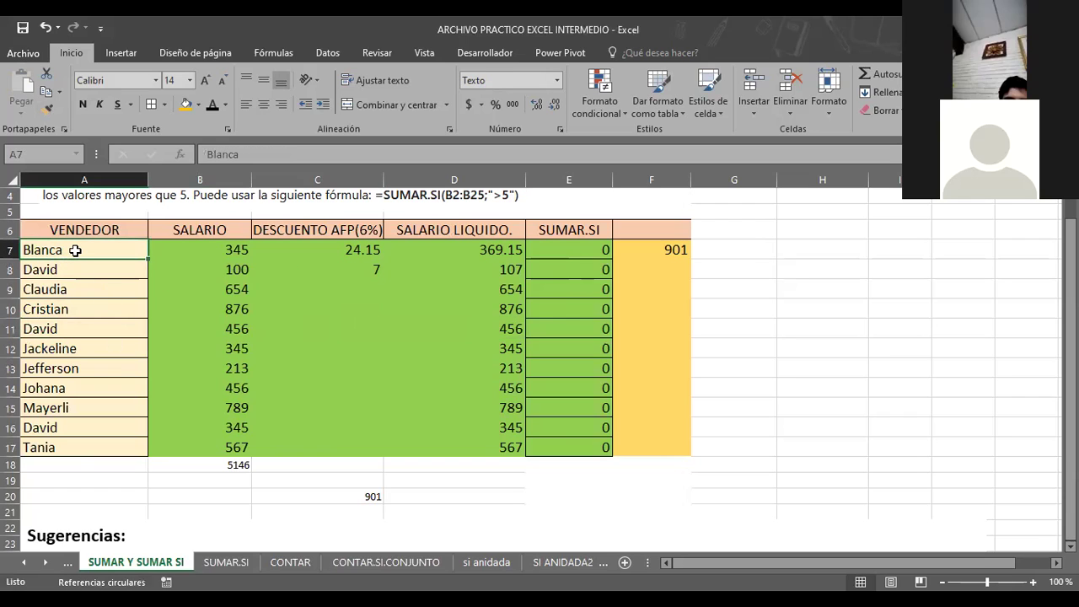
pyautogui.hotkey('shift', 'F10')
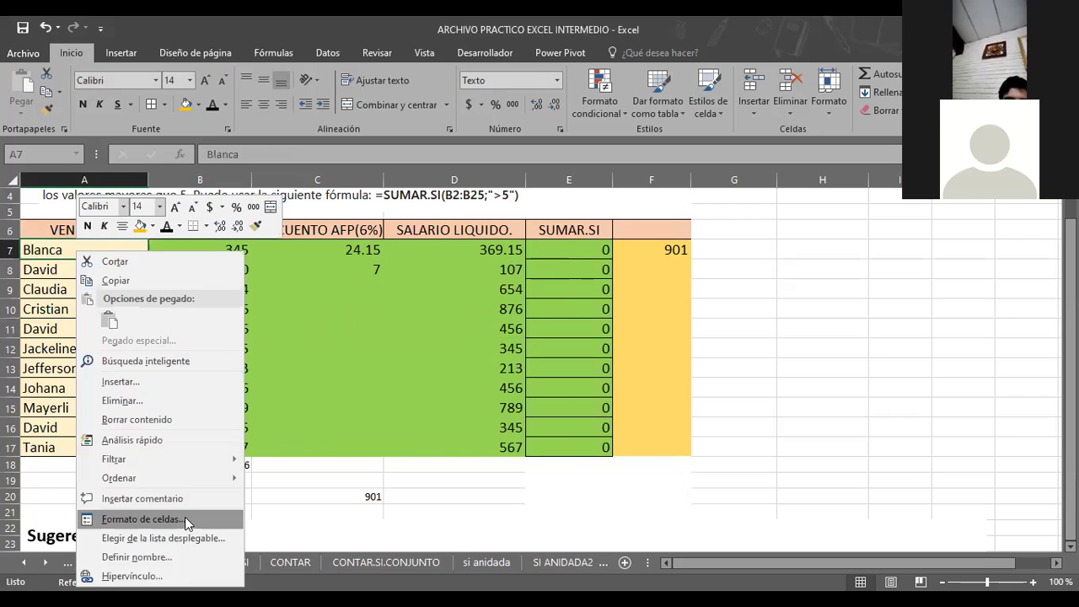
pyautogui.click(184, 517)
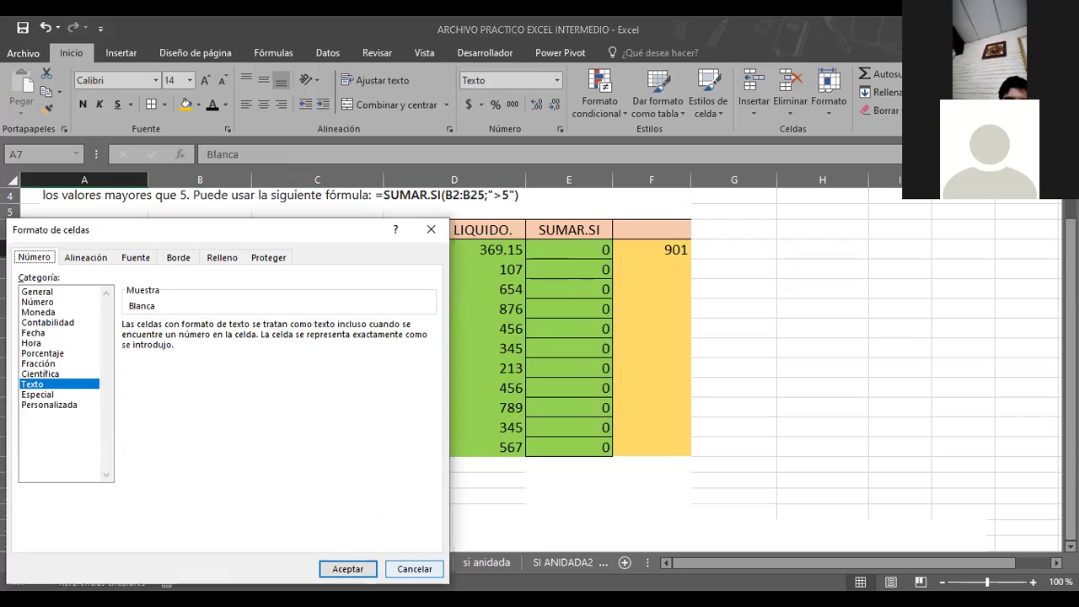
pyautogui.press('Escape')
pyautogui.click(73, 275)
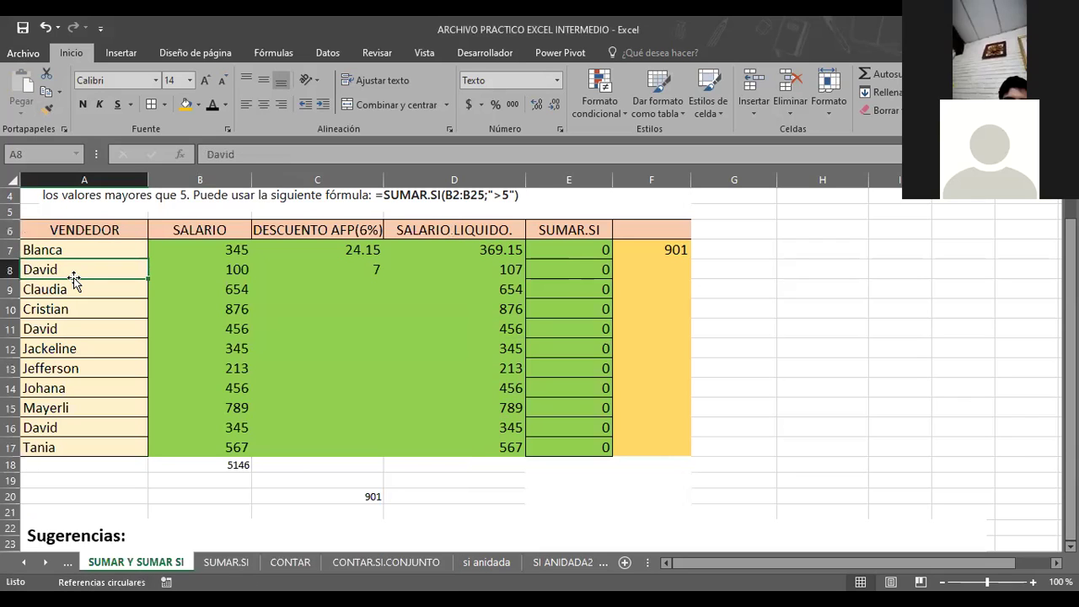
pyautogui.rightClick(86, 270)
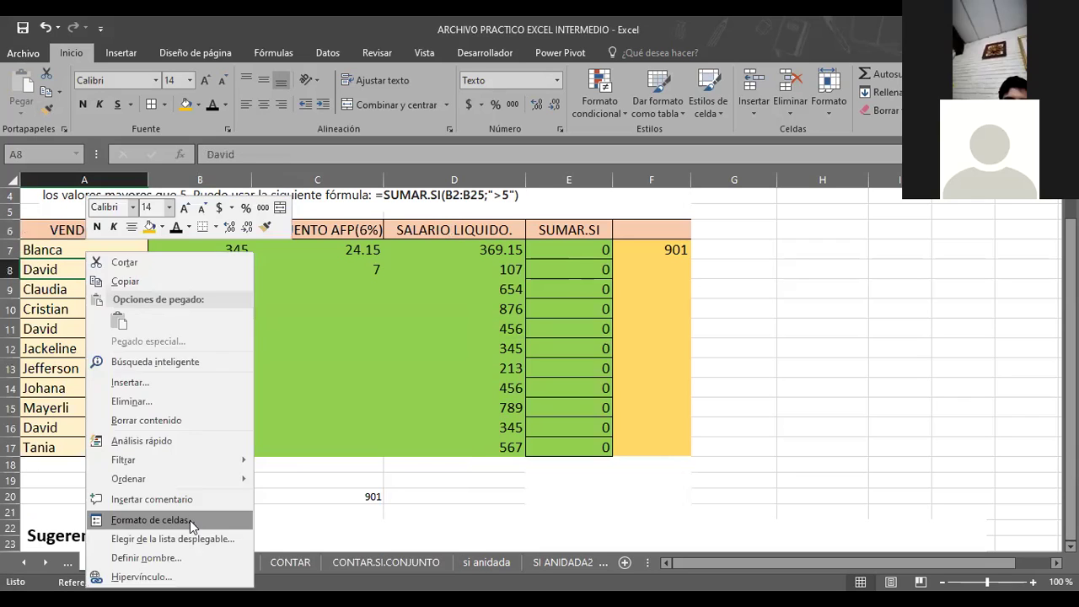
pyautogui.click(191, 521)
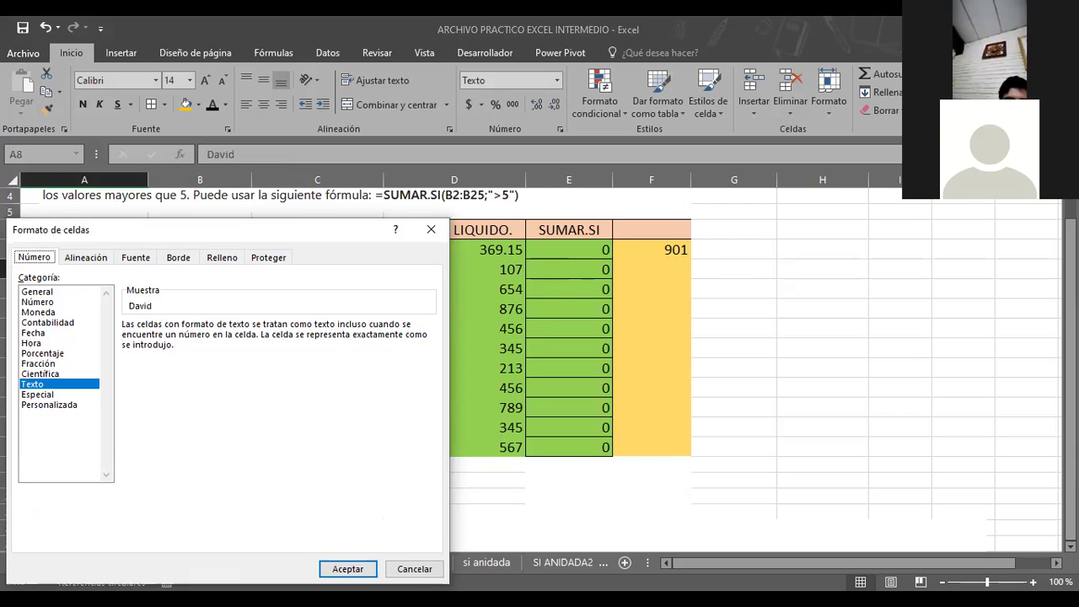
pyautogui.click(413, 570)
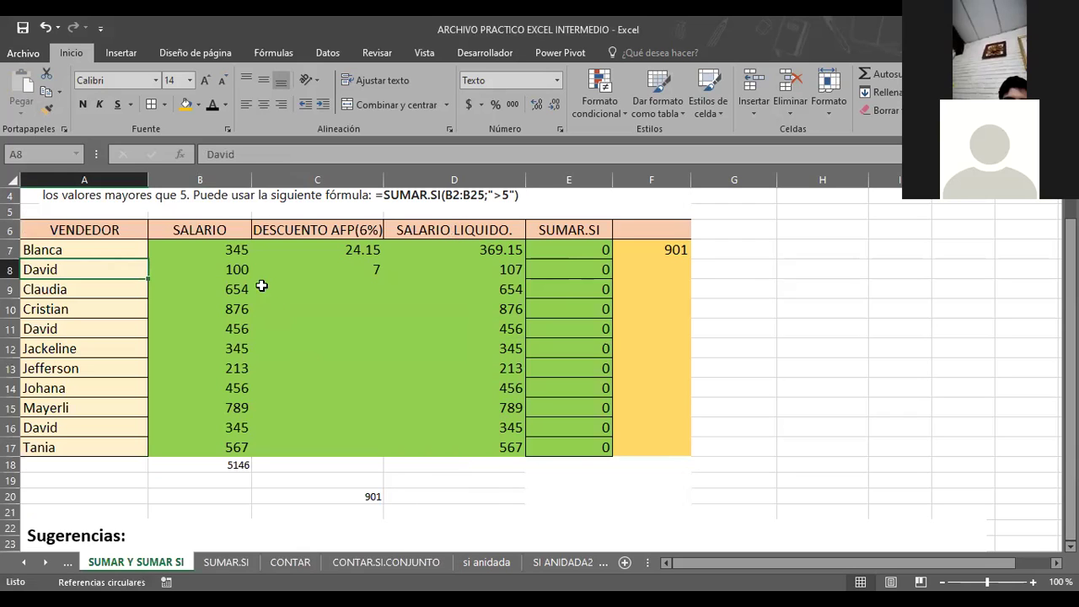
pyautogui.click(209, 253)
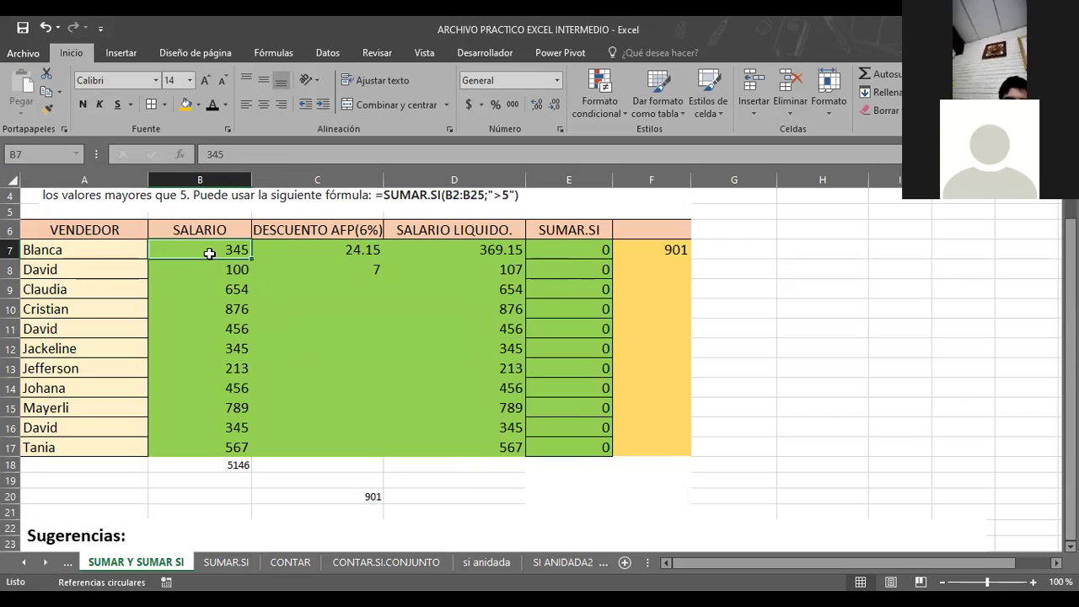
# Change F7's SUMAR.SI criterion from David to "claudia".
pyautogui.click(668, 250)
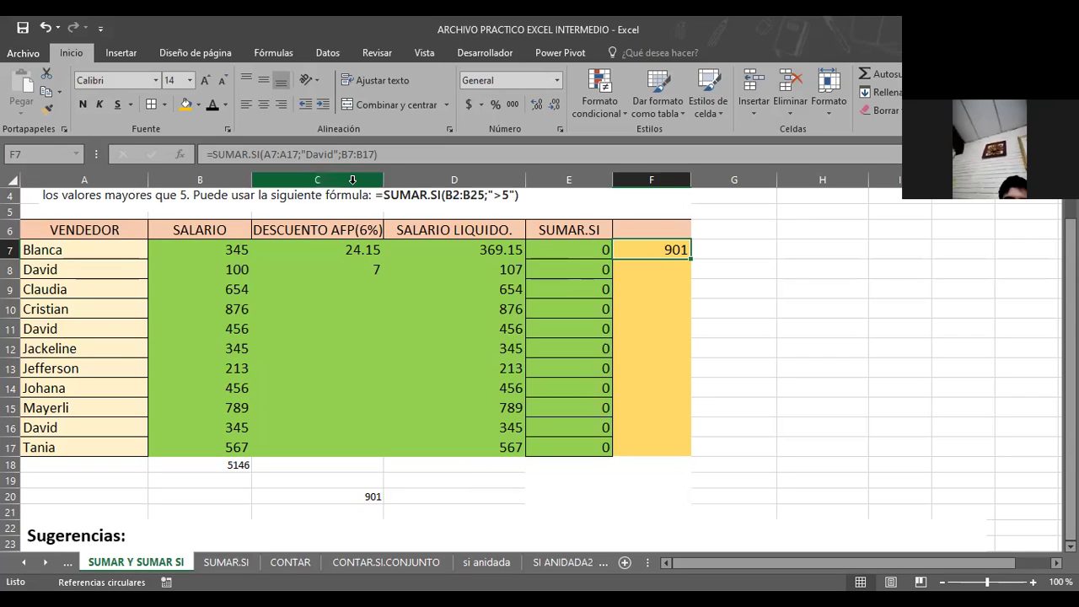
pyautogui.click(335, 158)
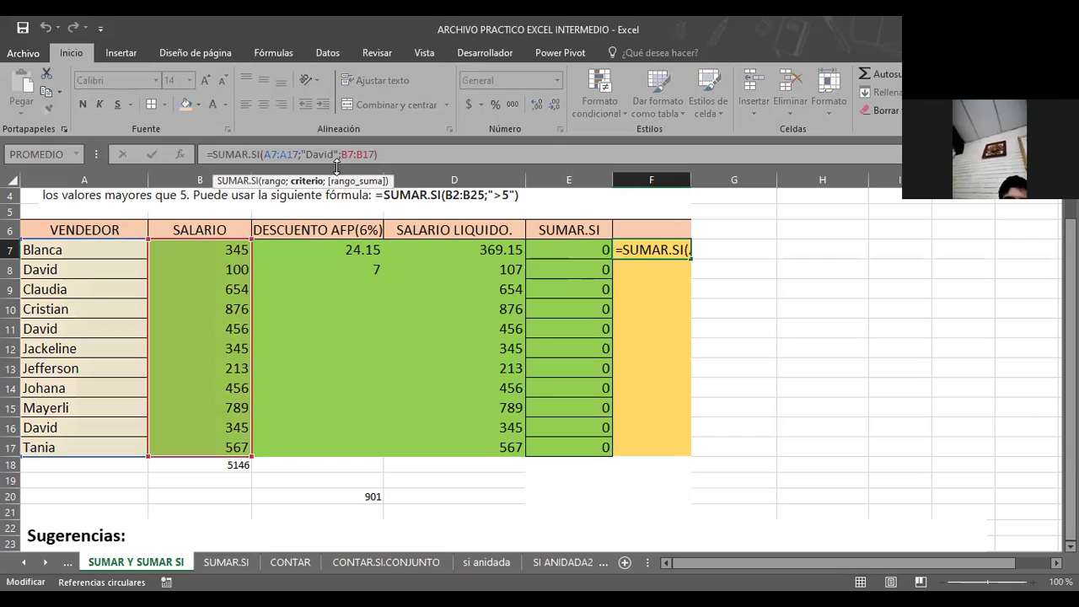
pyautogui.press('BackSpace')
pyautogui.press('BackSpace')
pyautogui.press('BackSpace')
pyautogui.press('BackSpace')
pyautogui.press('BackSpace')
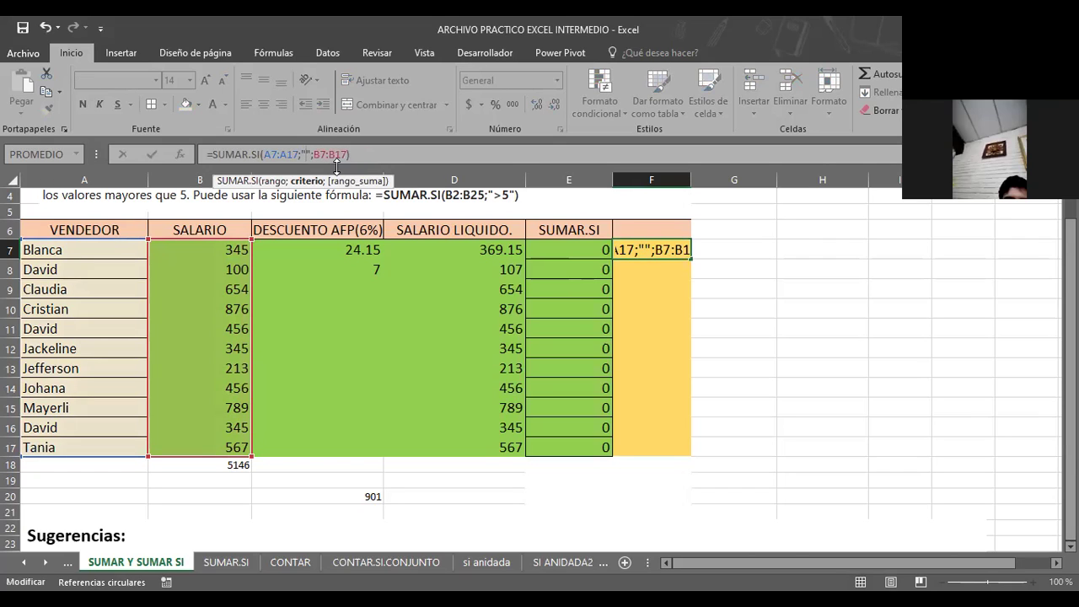
pyautogui.write('c')
pyautogui.press('BackSpace')
pyautogui.write('C')
pyautogui.press('BackSpace')
pyautogui.write('claudia')
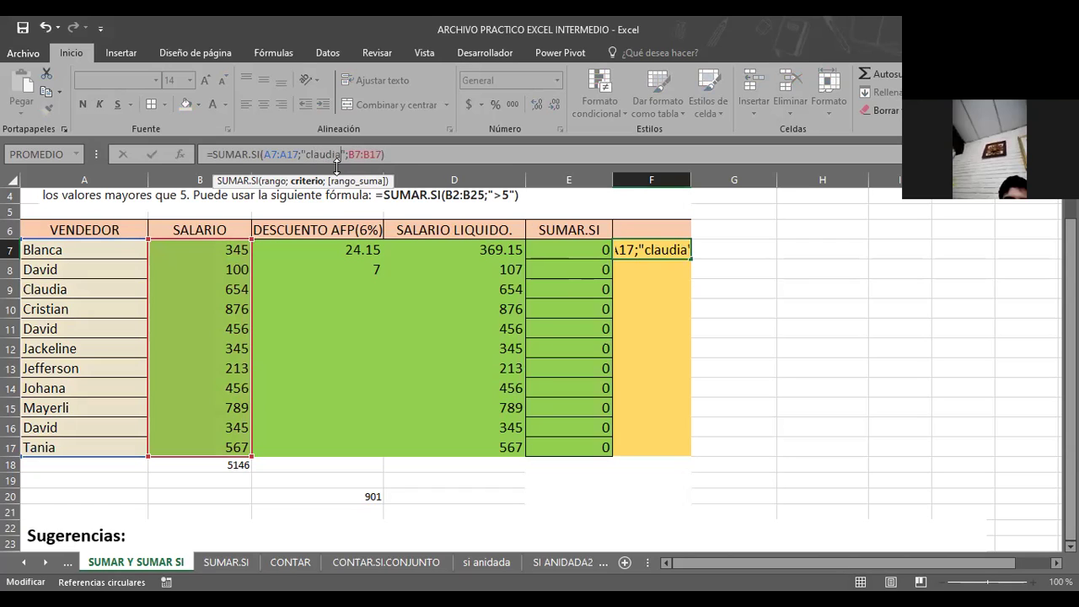
pyautogui.press('Return')
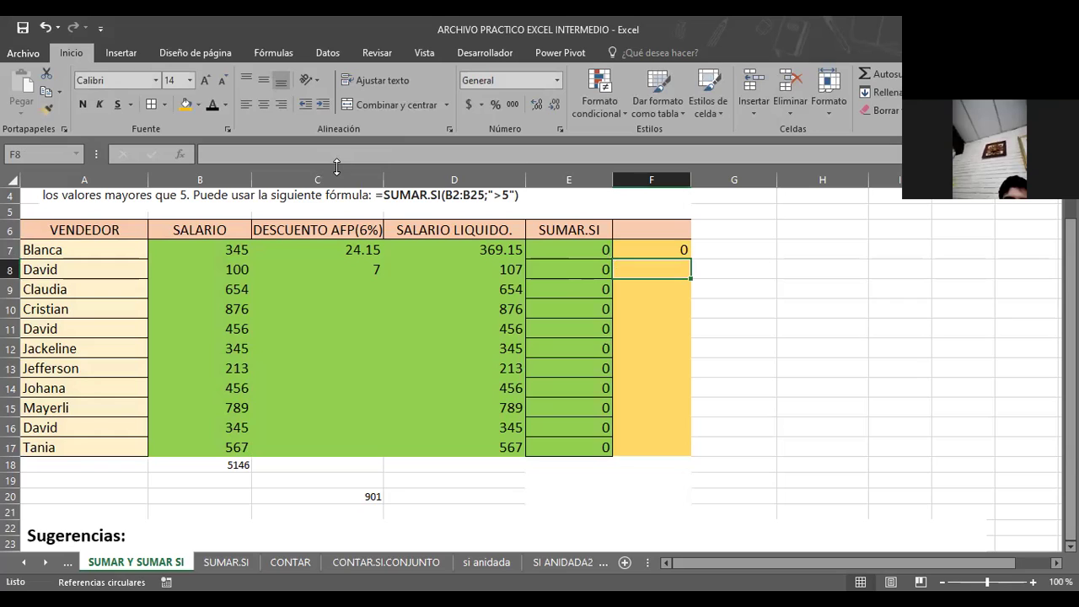
# Capitalise the criterion in F7's formula to "Claudia", which still returns 0.
pyautogui.click(650, 248)
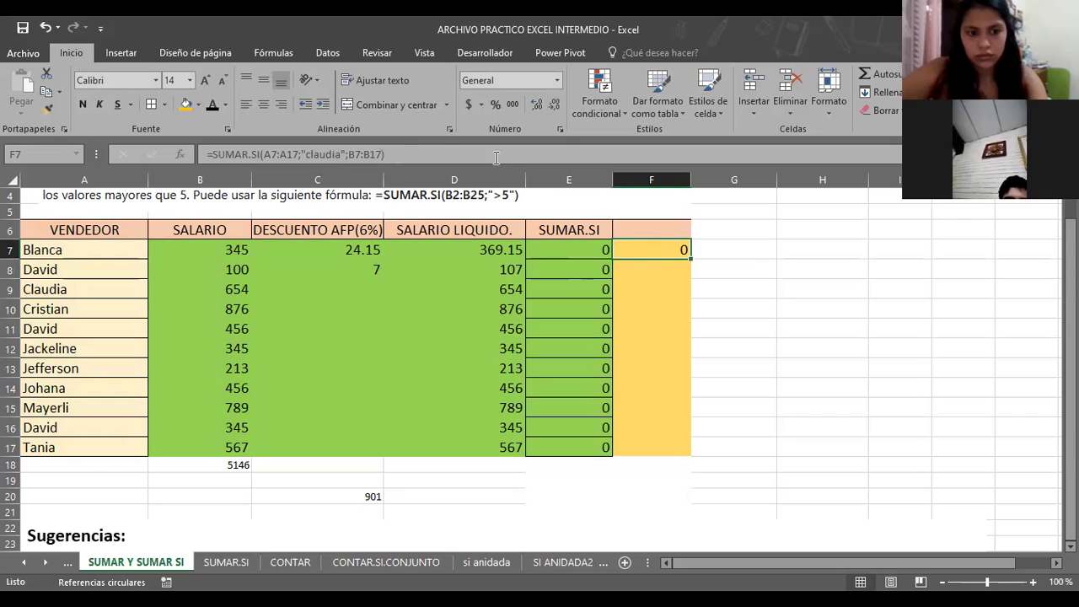
pyautogui.click(310, 155)
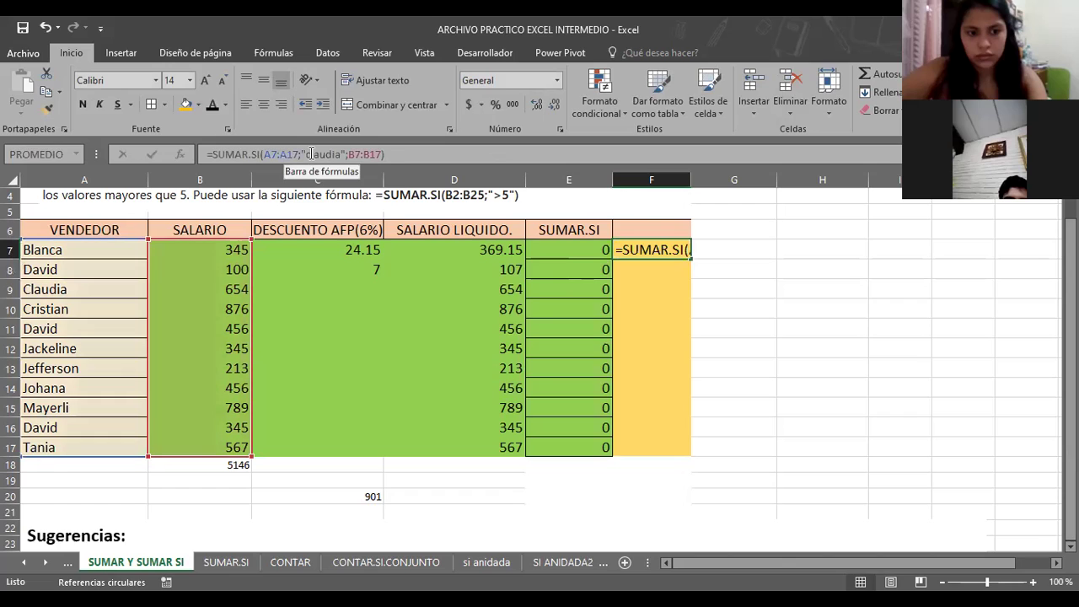
pyautogui.press('BackSpace')
pyautogui.write('C')
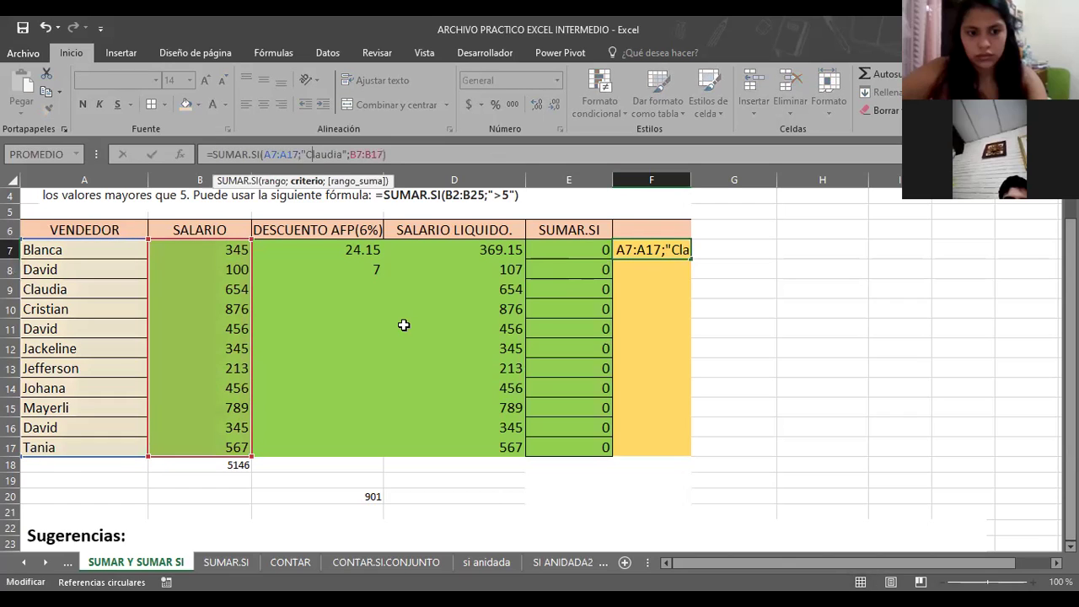
pyautogui.press('Return')
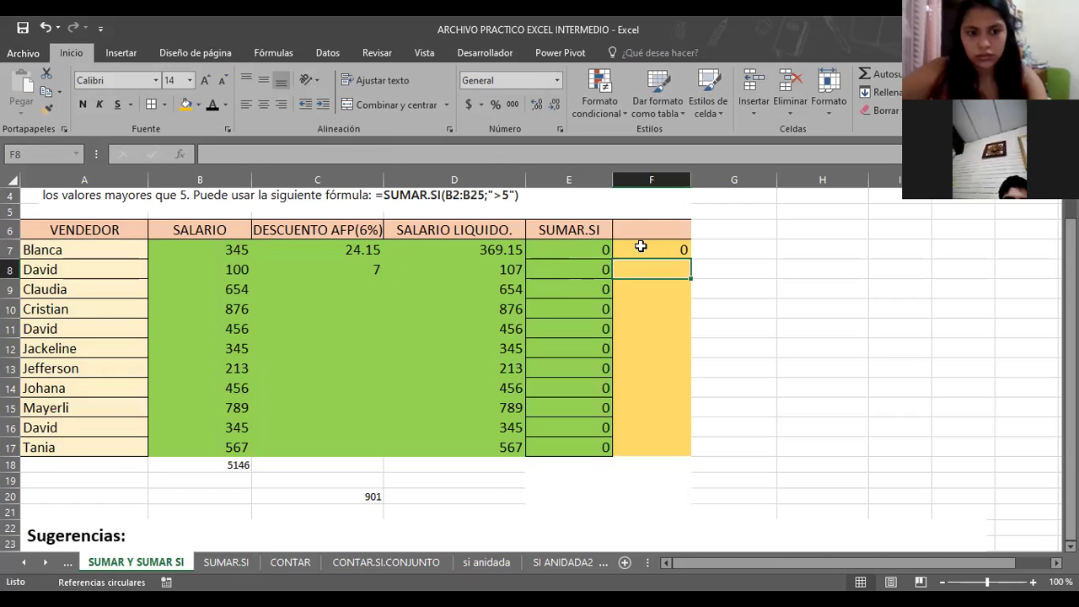
pyautogui.click(640, 246)
# Paint A16's formatting onto the Claudia cell A9 and review F7's formula.
pyautogui.click(67, 428)
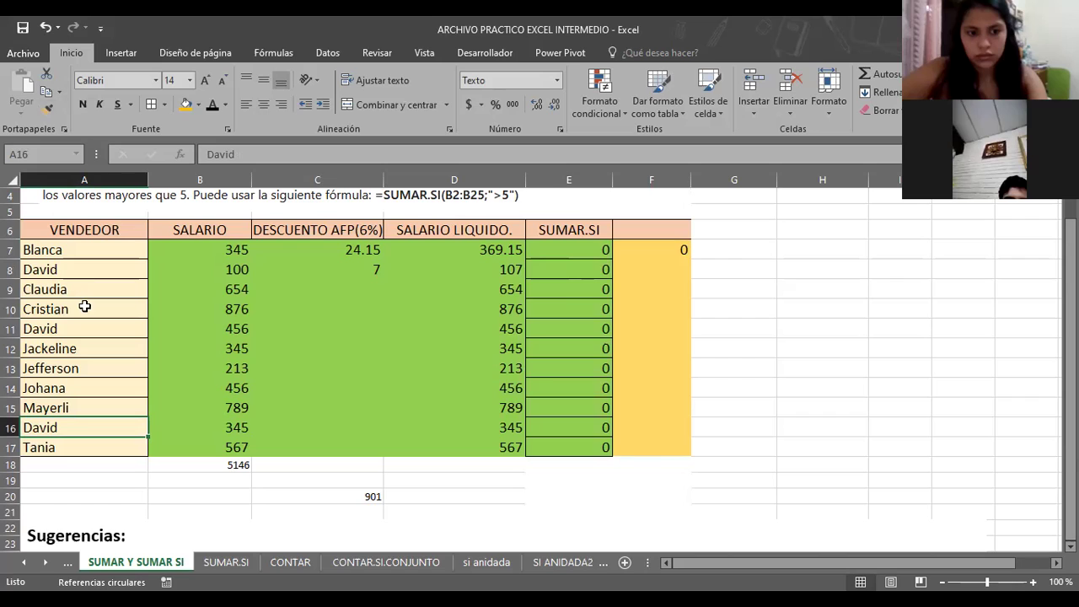
pyautogui.click(48, 108)
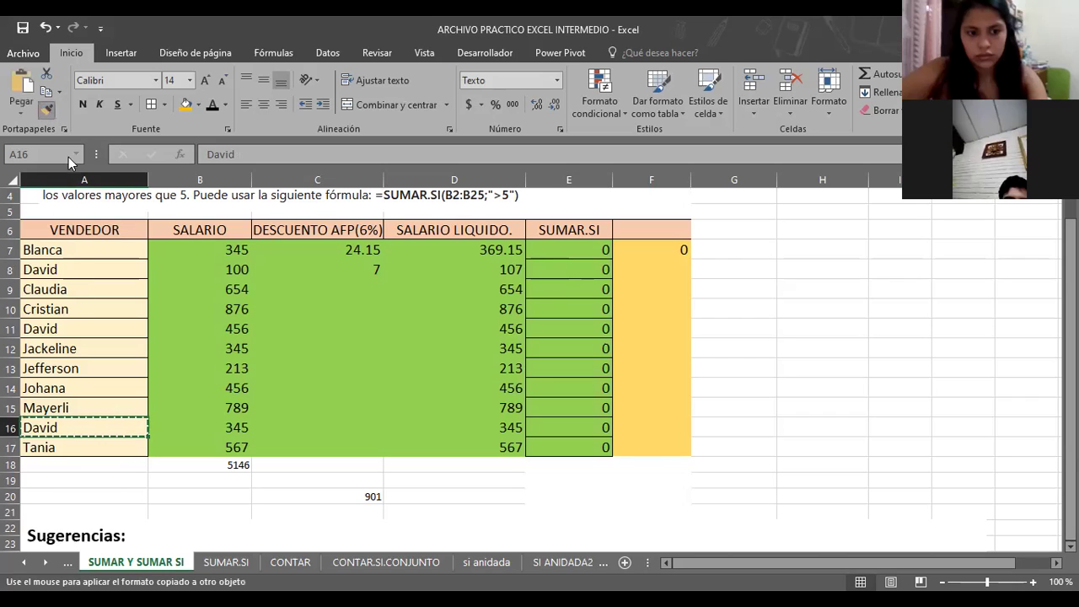
pyautogui.click(44, 295)
pyautogui.press('Down')
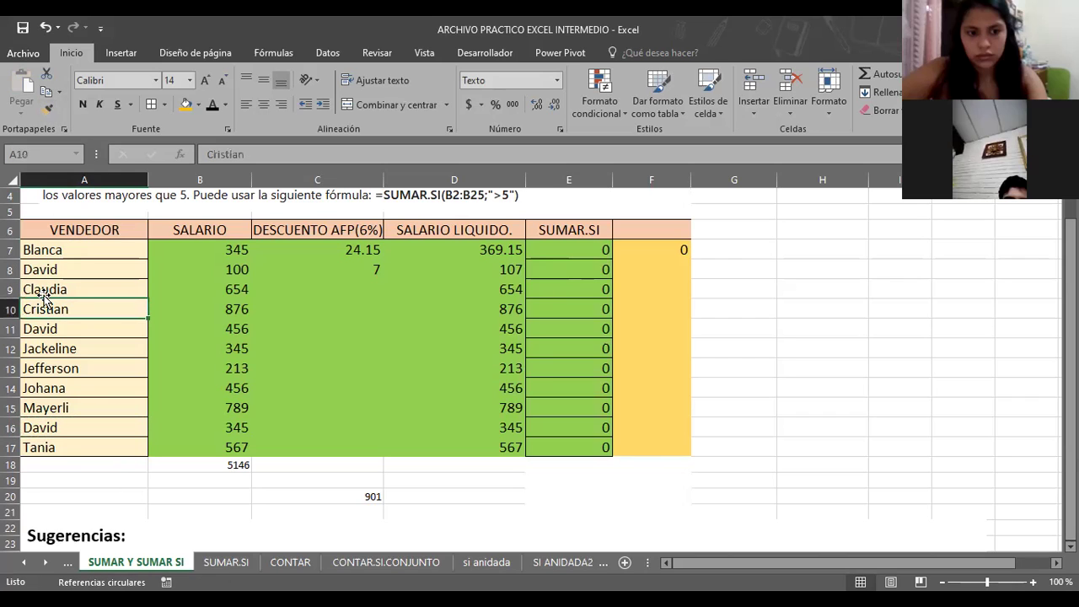
pyautogui.click(84, 284)
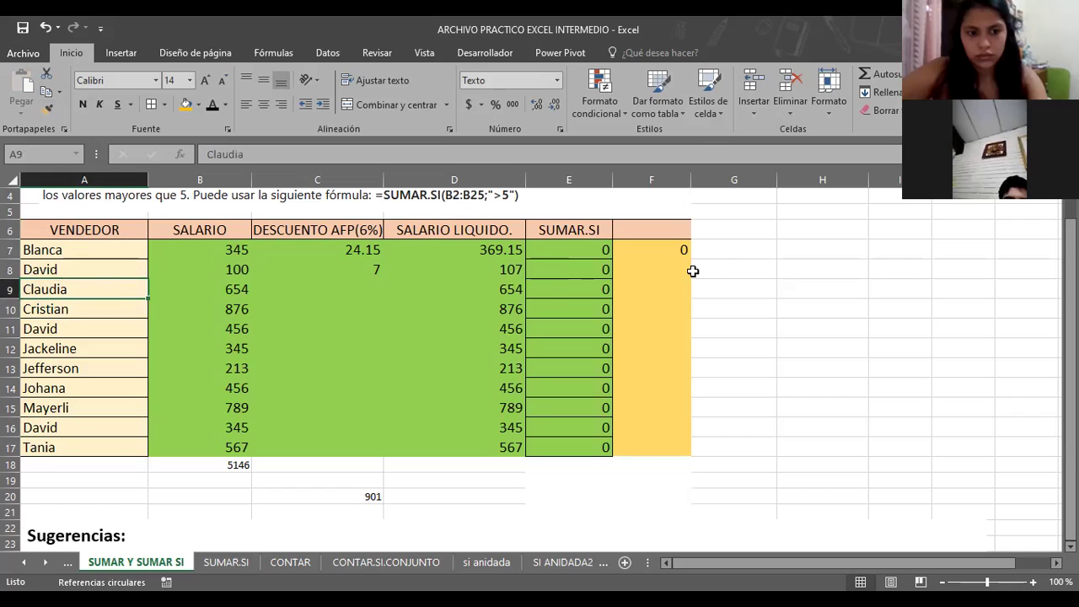
pyautogui.click(670, 253)
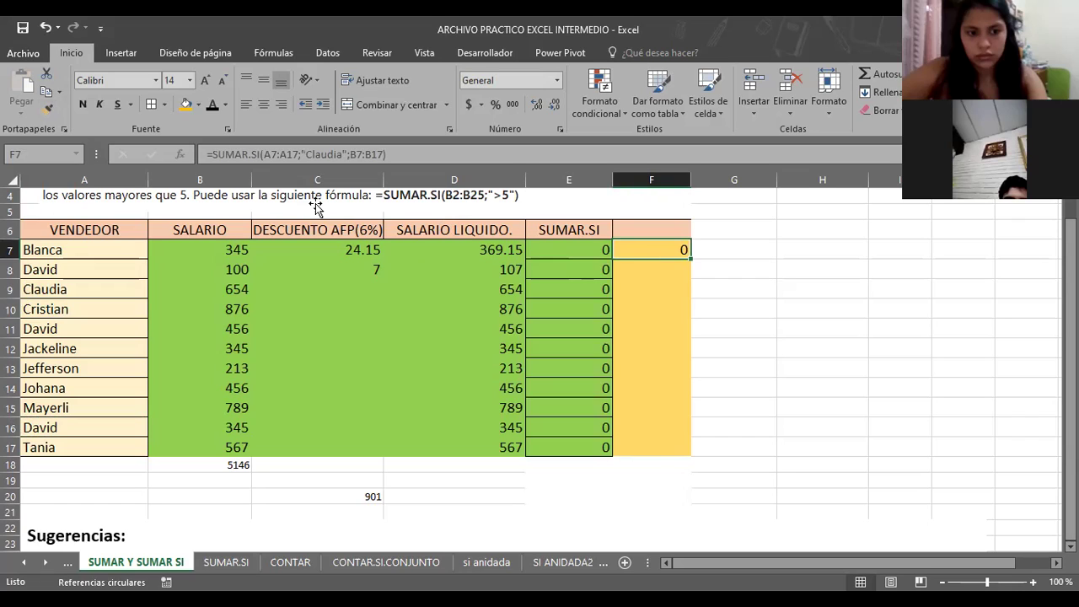
pyautogui.click(101, 292)
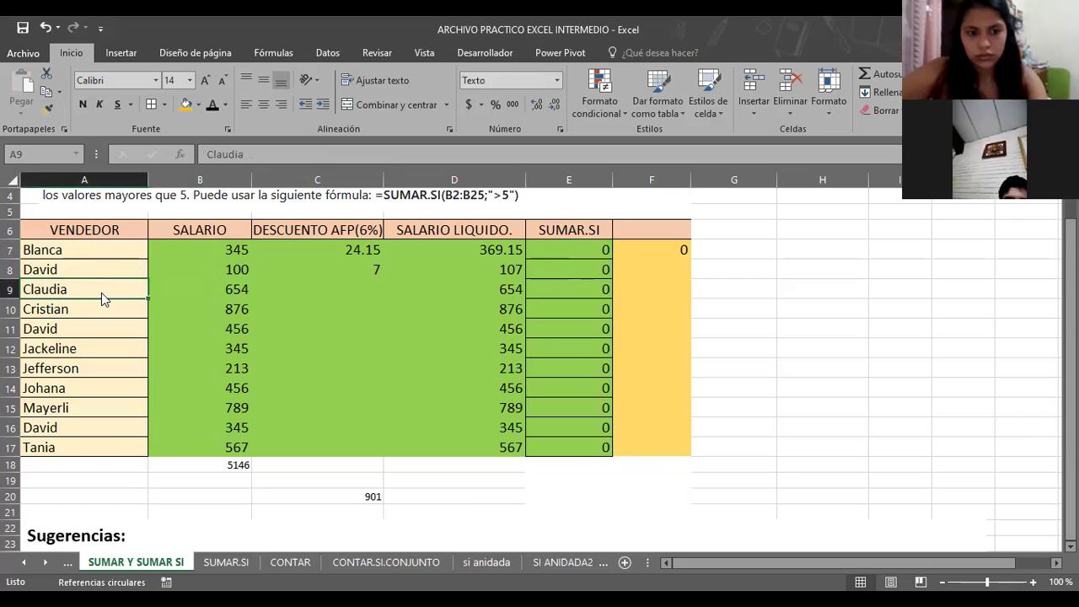
pyautogui.rightClick(102, 297)
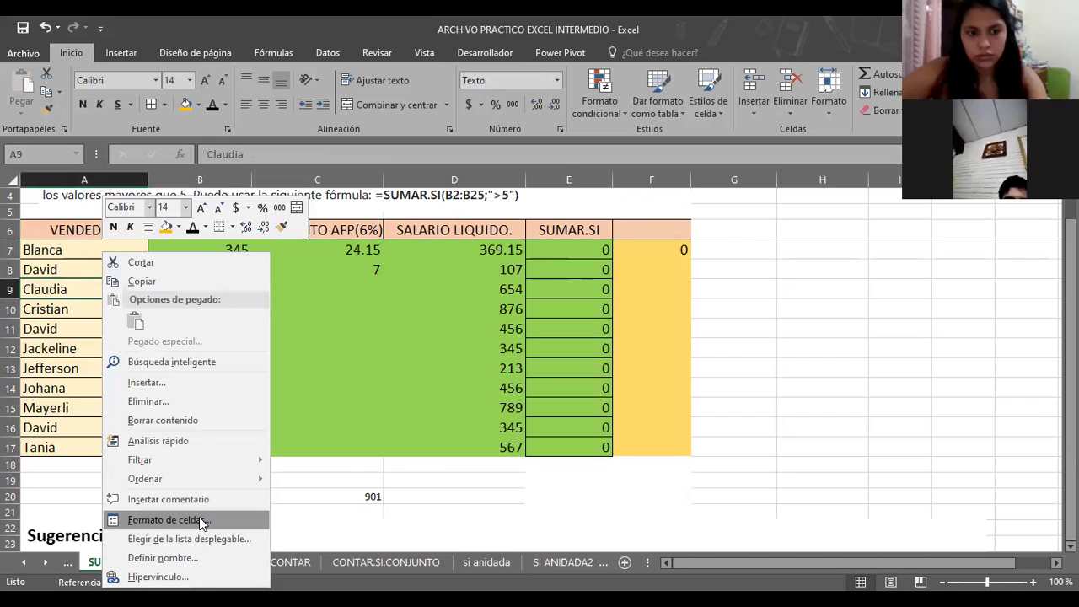
pyautogui.click(198, 520)
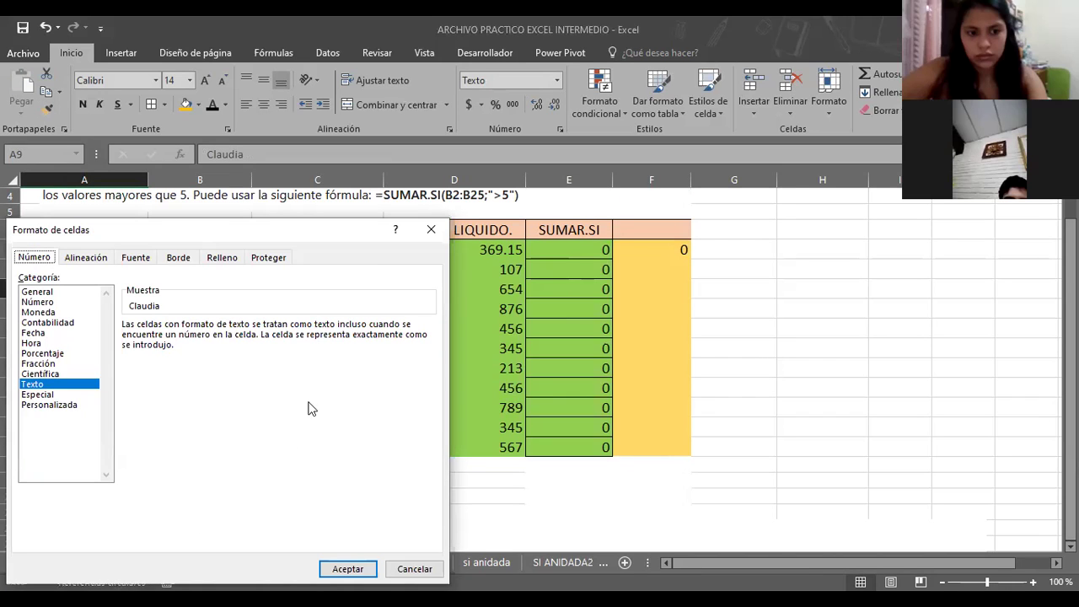
pyautogui.click(408, 570)
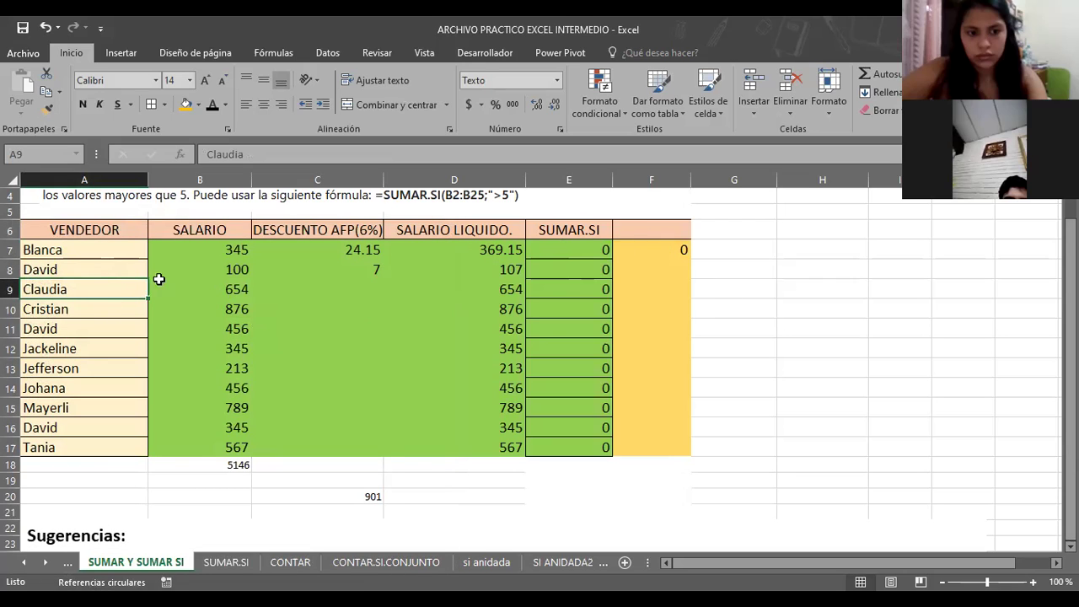
pyautogui.click(229, 285)
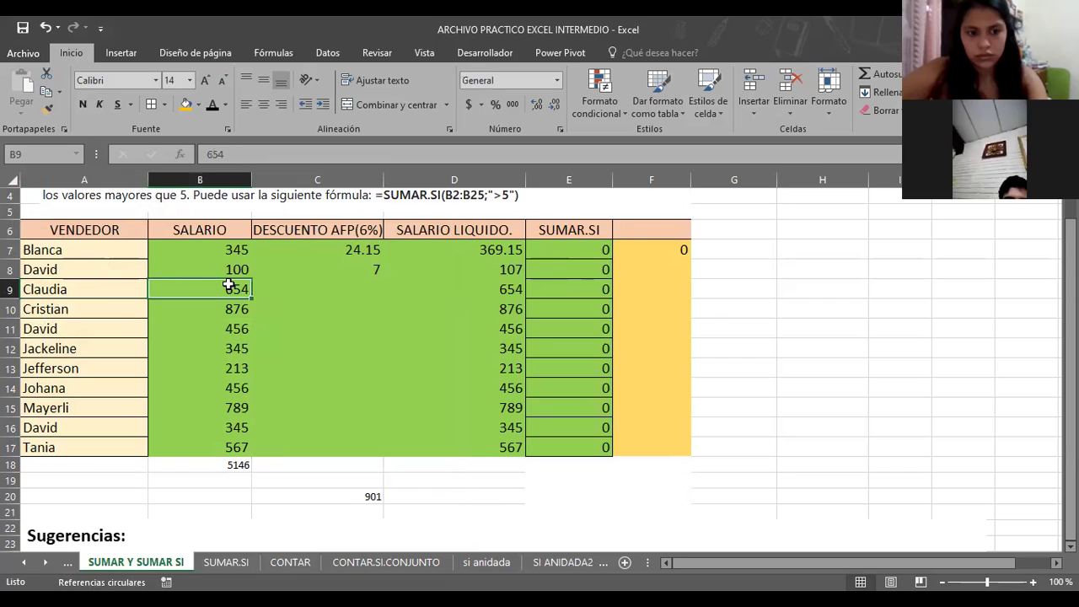
pyautogui.rightClick(228, 285)
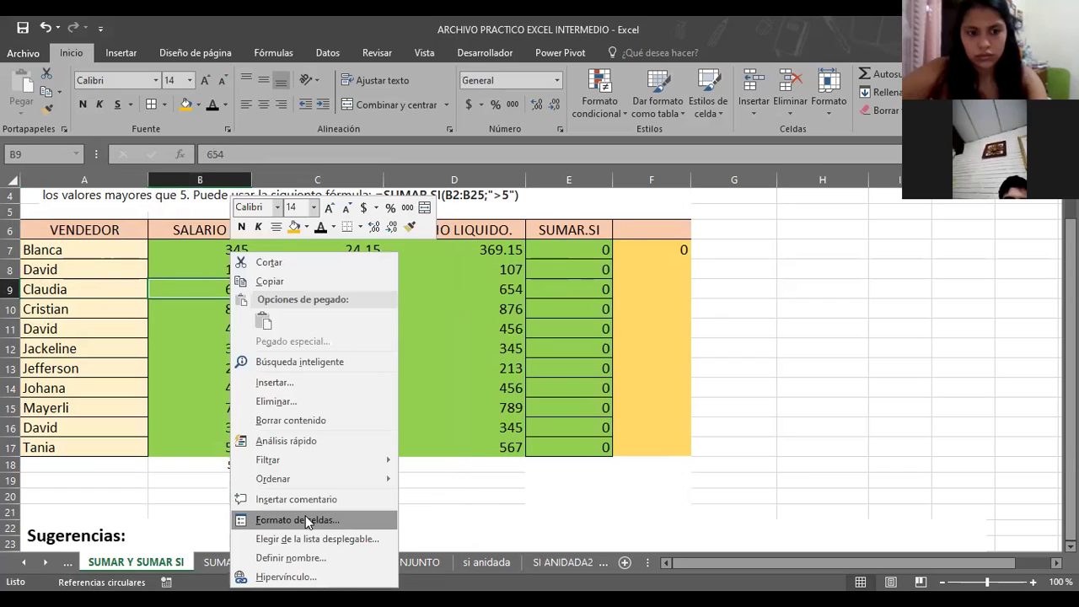
pyautogui.click(306, 520)
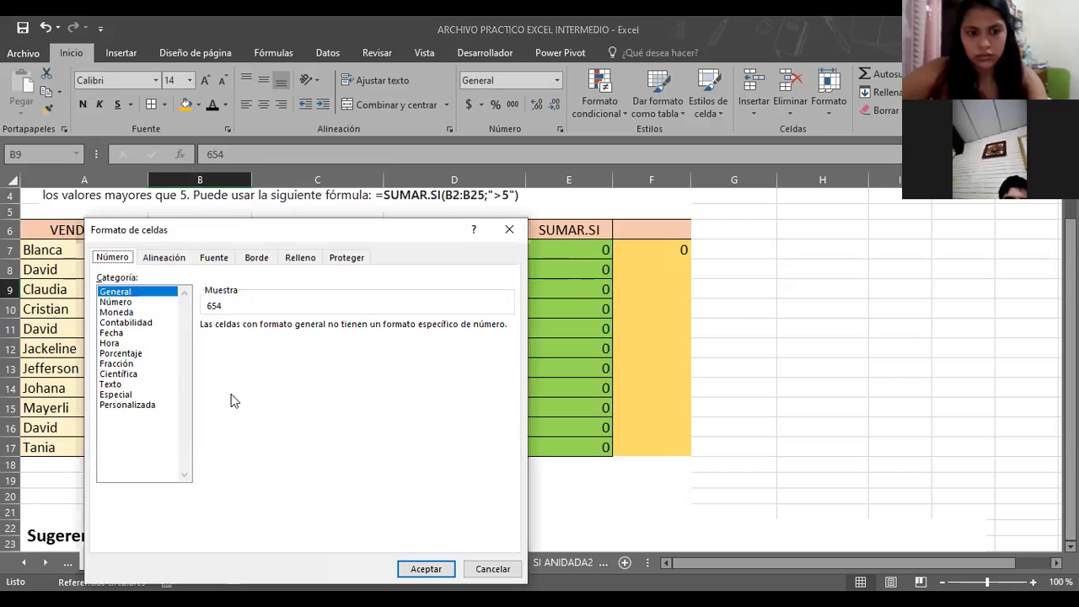
pyautogui.click(133, 301)
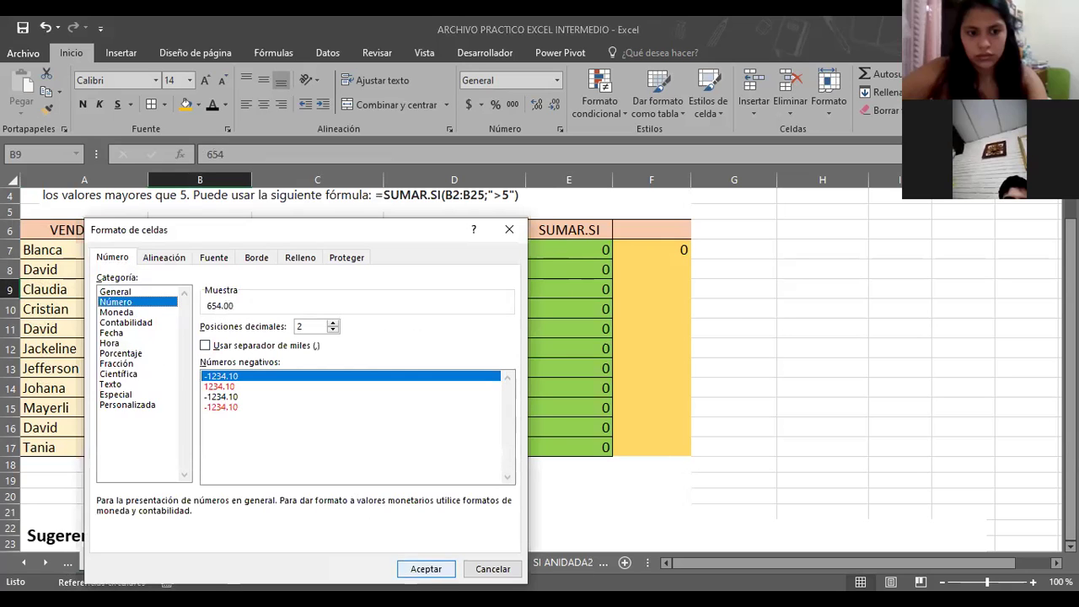
pyautogui.click(426, 569)
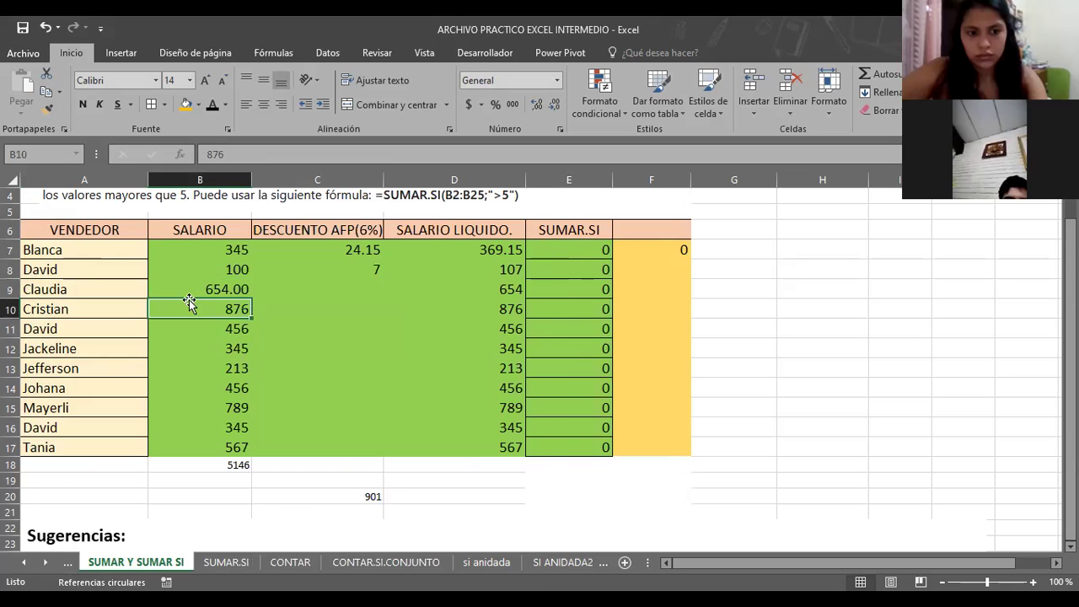
pyautogui.press('Return')
pyautogui.click(239, 427)
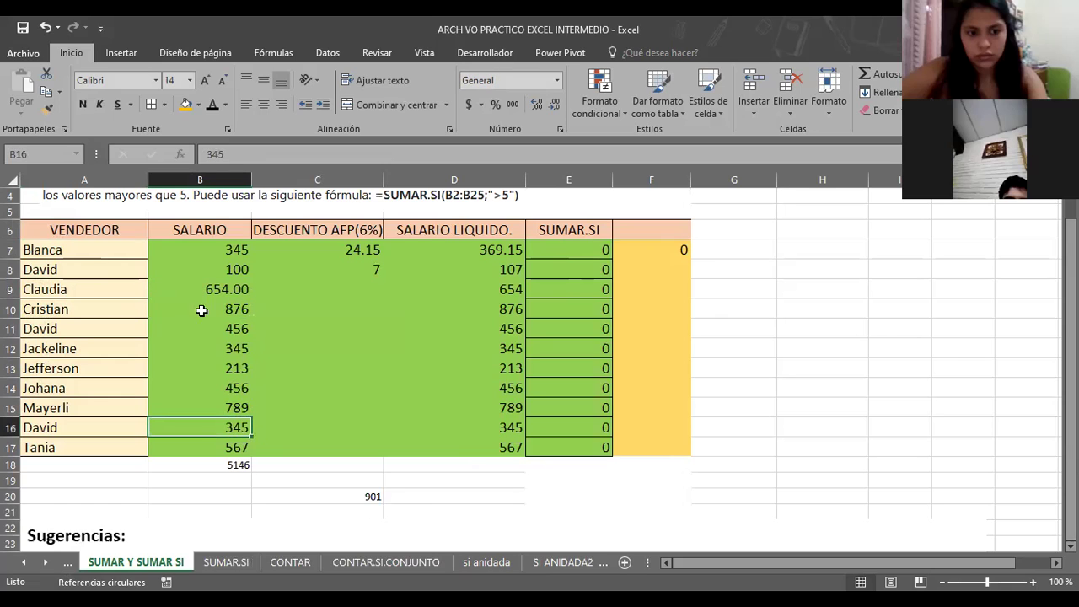
pyautogui.click(218, 266)
pyautogui.click(47, 108)
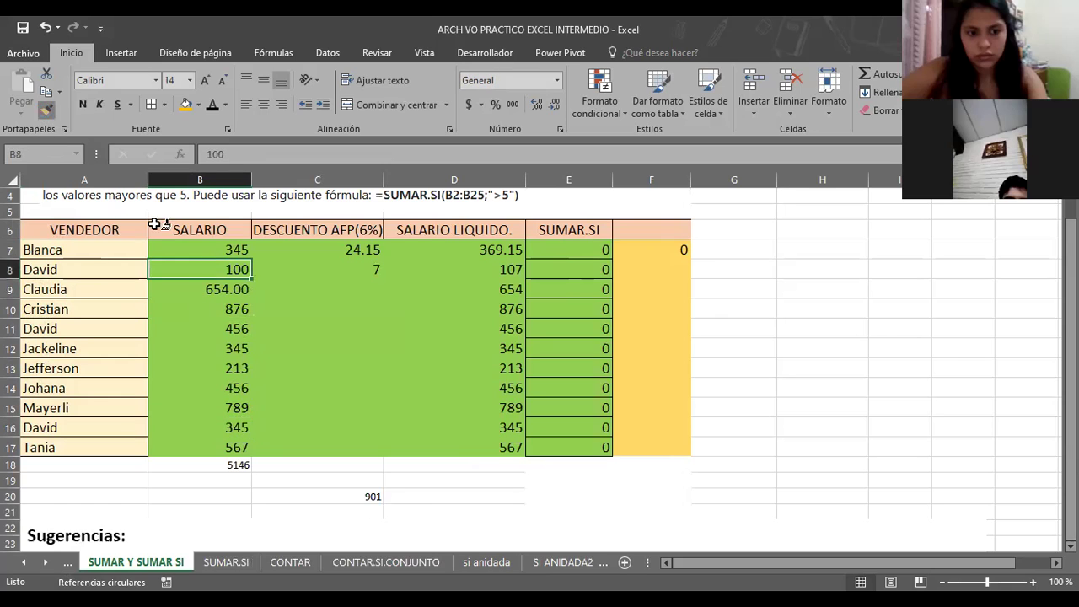
pyautogui.click(187, 289)
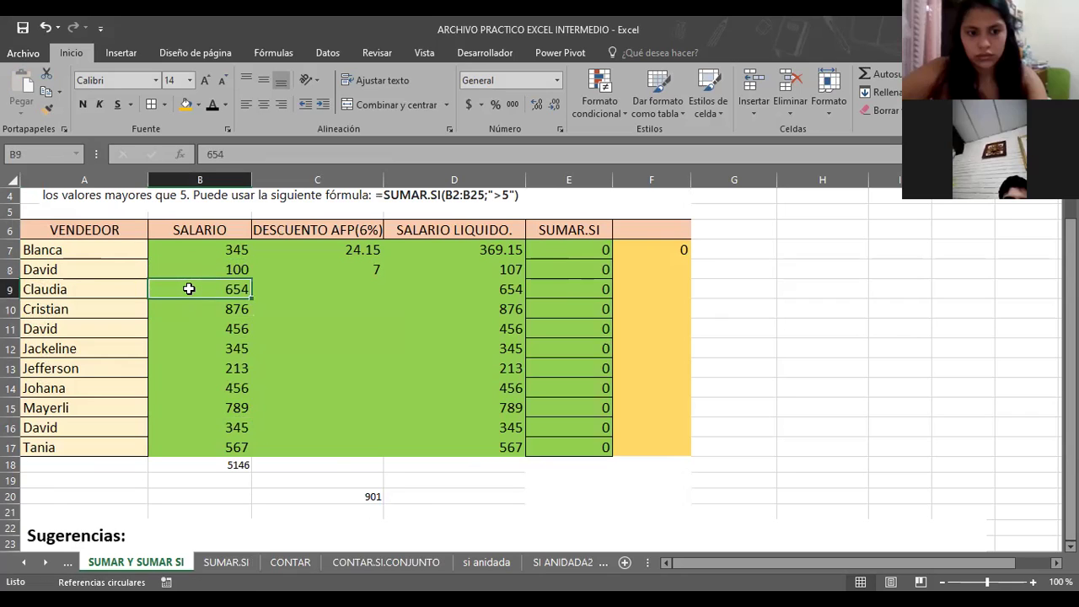
pyautogui.press('Down')
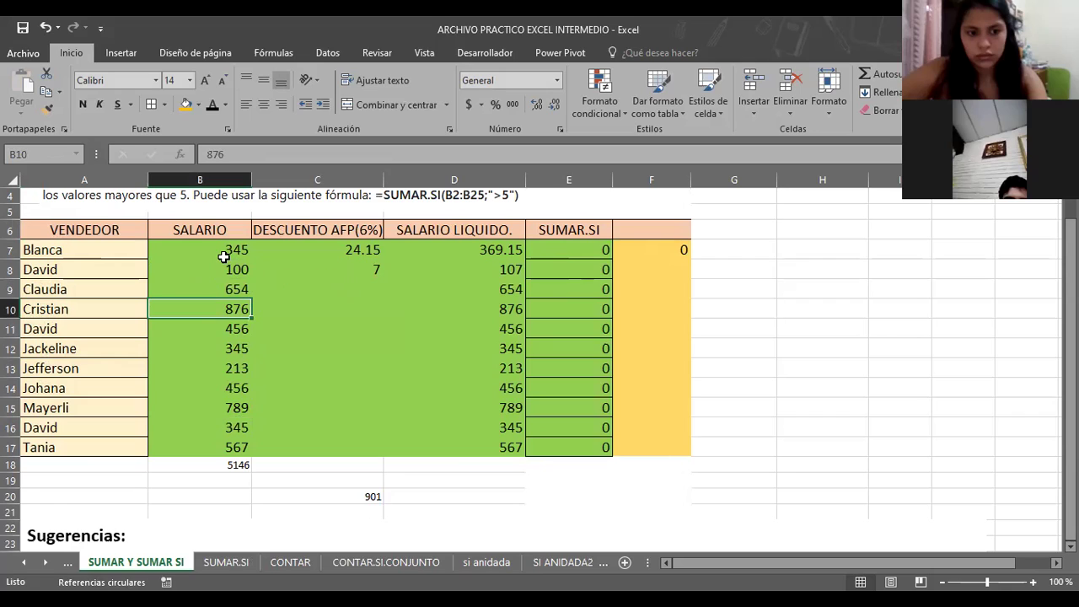
pyautogui.click(226, 289)
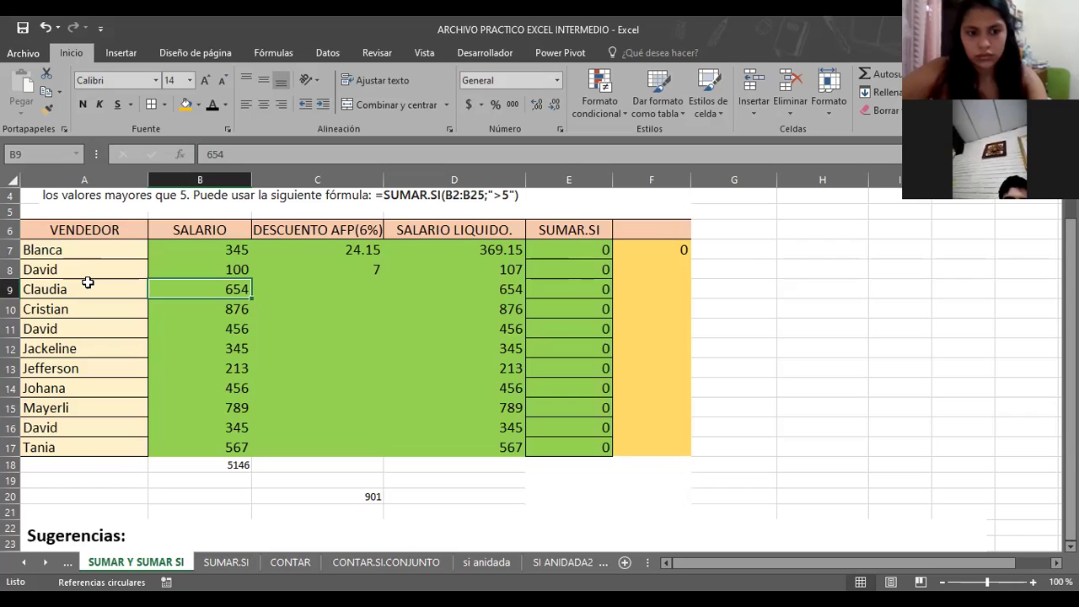
# Overwrite Jackeline in A12 with Claudia, then review Claudia's rows and F7's formula.
pyautogui.click(77, 351)
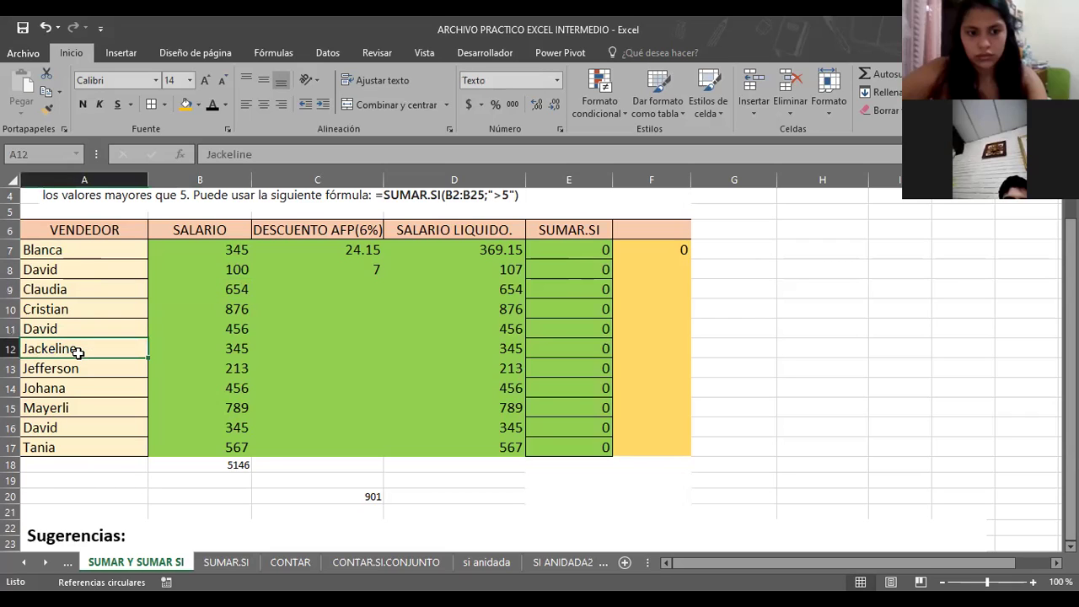
pyautogui.write('Claudia')
pyautogui.press('Return')
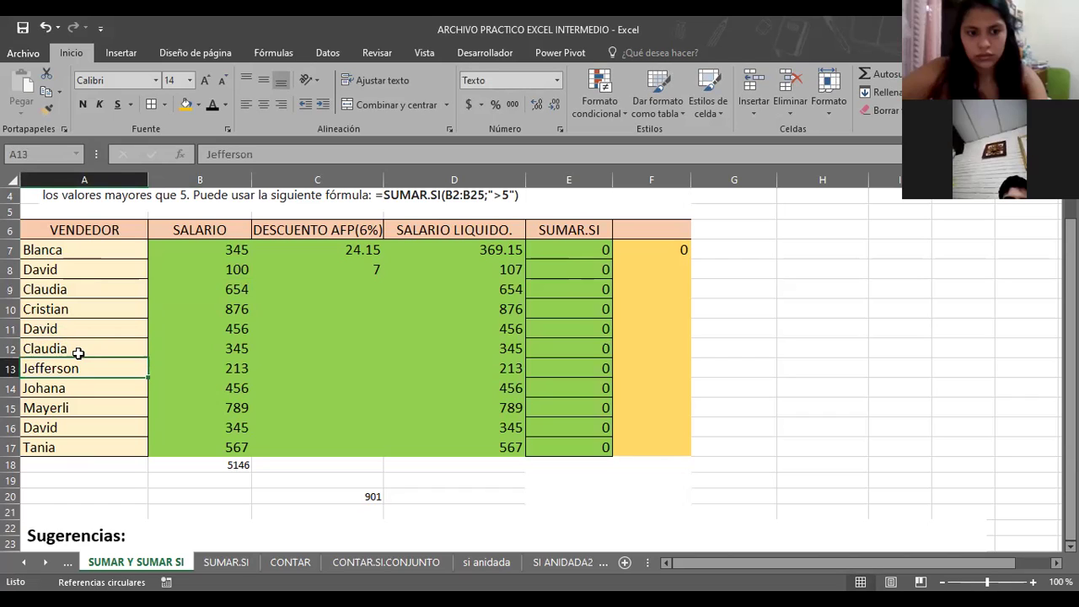
pyautogui.press('Down')
pyautogui.click(78, 353)
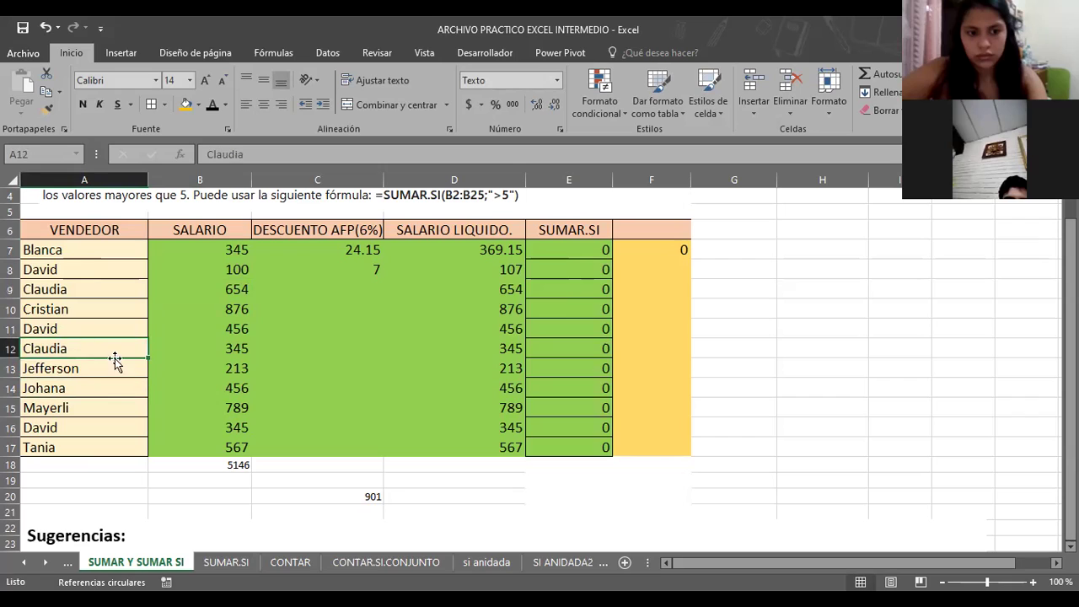
pyautogui.click(232, 350)
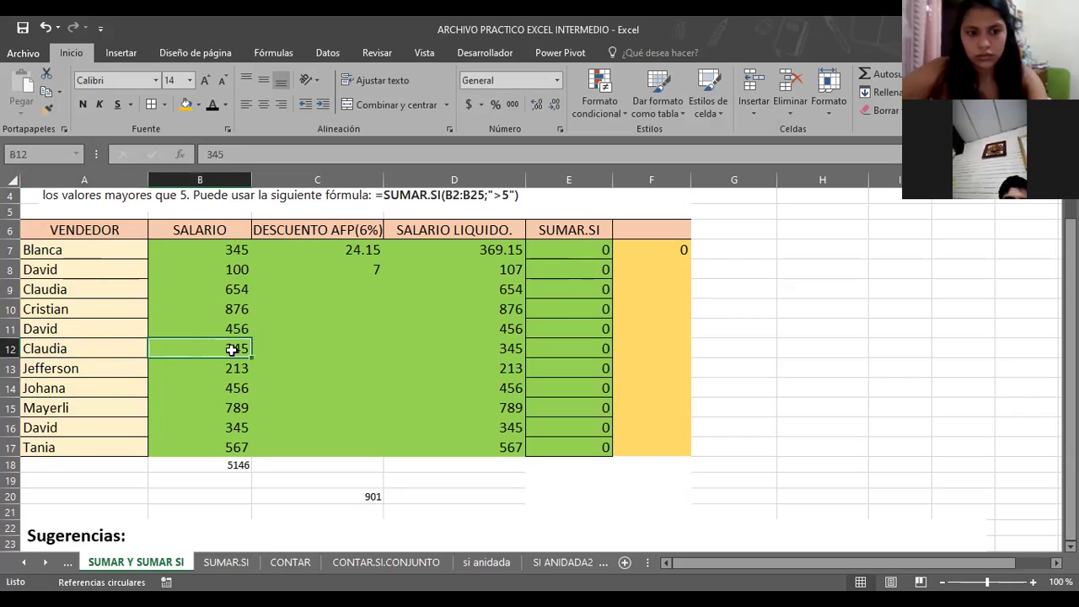
pyautogui.click(87, 290)
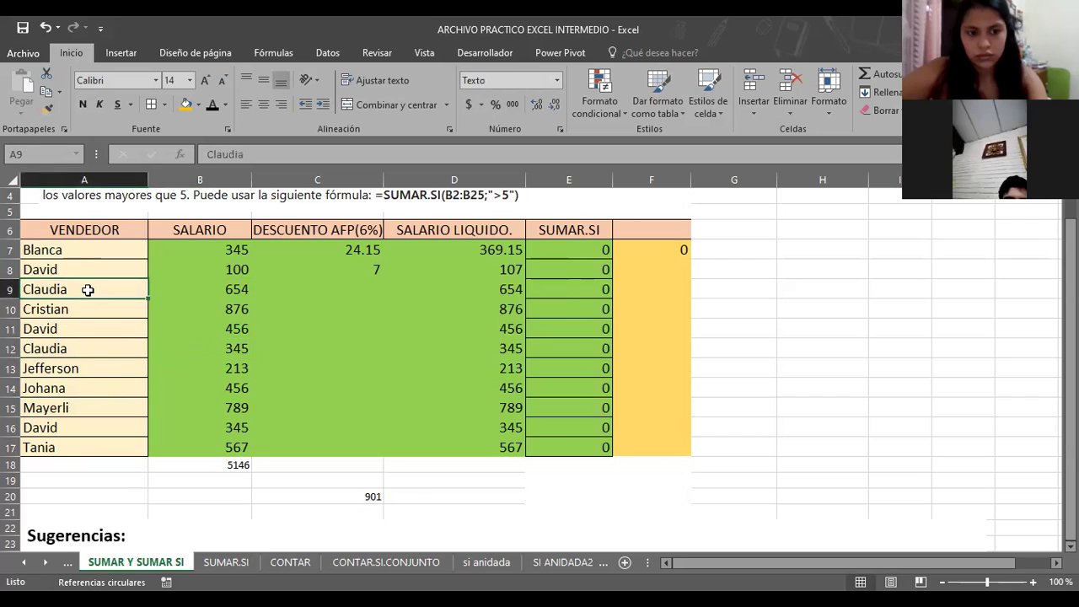
pyautogui.click(652, 248)
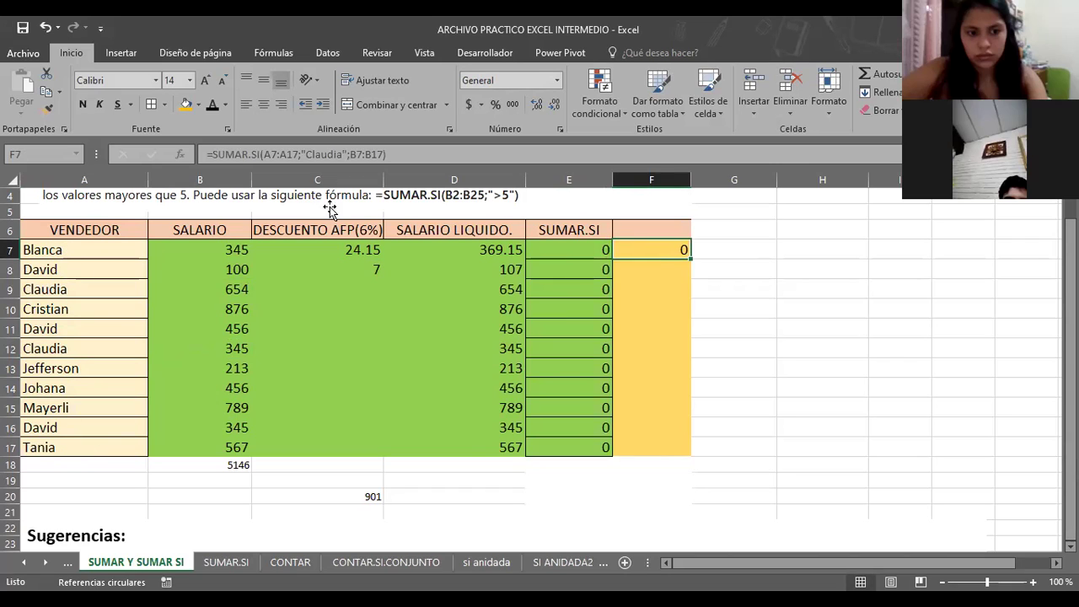
# Change F7's SUMAR.SI criterion to "Blanca", giving 345.
pyautogui.click(340, 154)
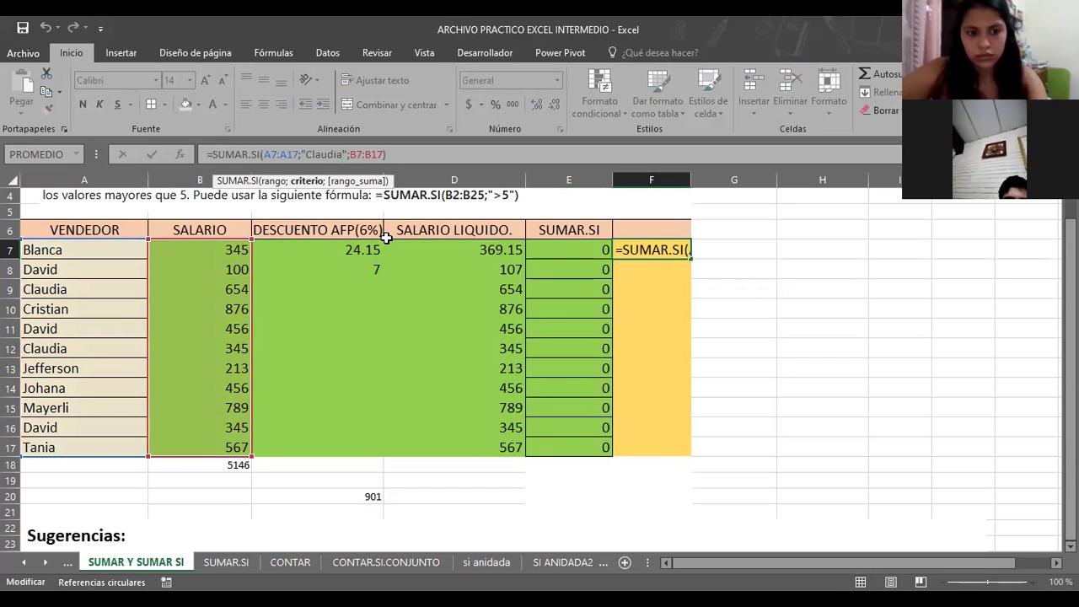
pyautogui.press('BackSpace')
pyautogui.press('BackSpace')
pyautogui.press('BackSpace')
pyautogui.press('BackSpace')
pyautogui.press('BackSpace')
pyautogui.press('BackSpace')
pyautogui.press('BackSpace')
pyautogui.write('Blanca')
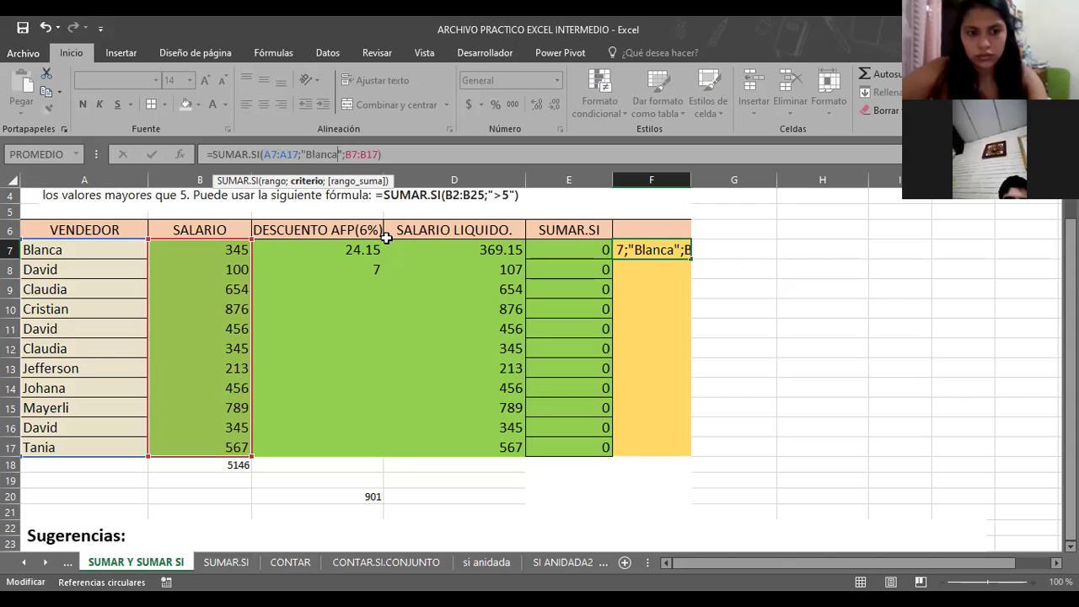
pyautogui.press('Return')
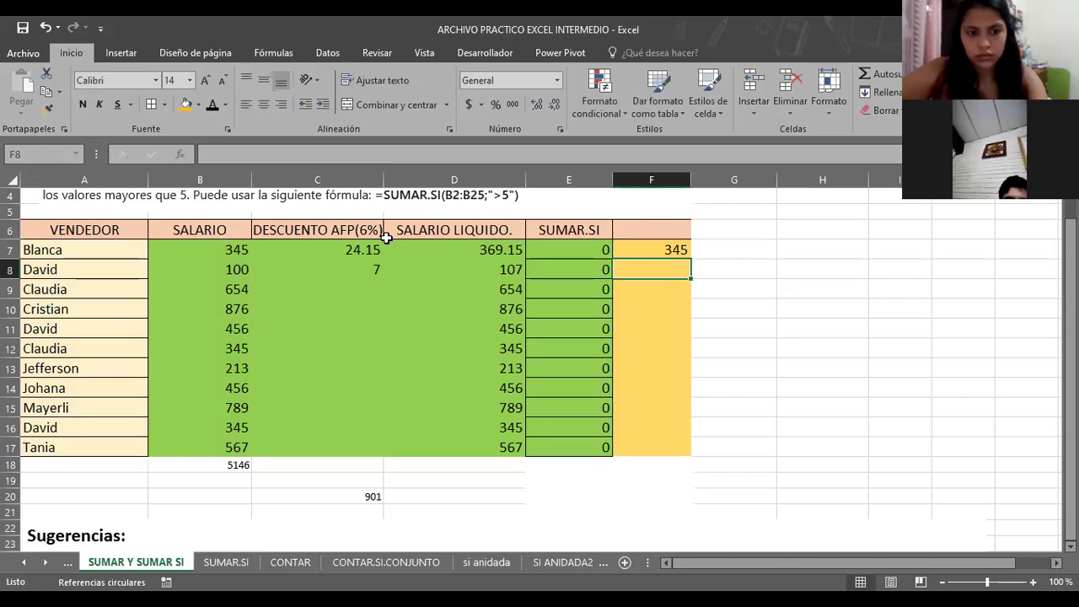
# Copy Blanca from A7 into A9 as a test, then retype Claudia in A9.
pyautogui.click(88, 251)
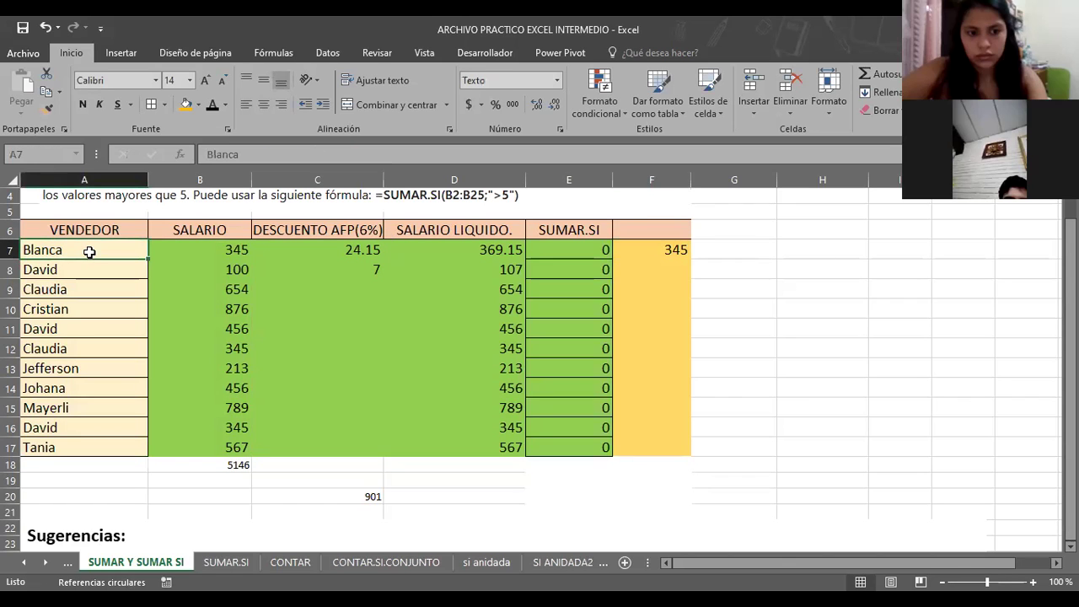
pyautogui.click(44, 110)
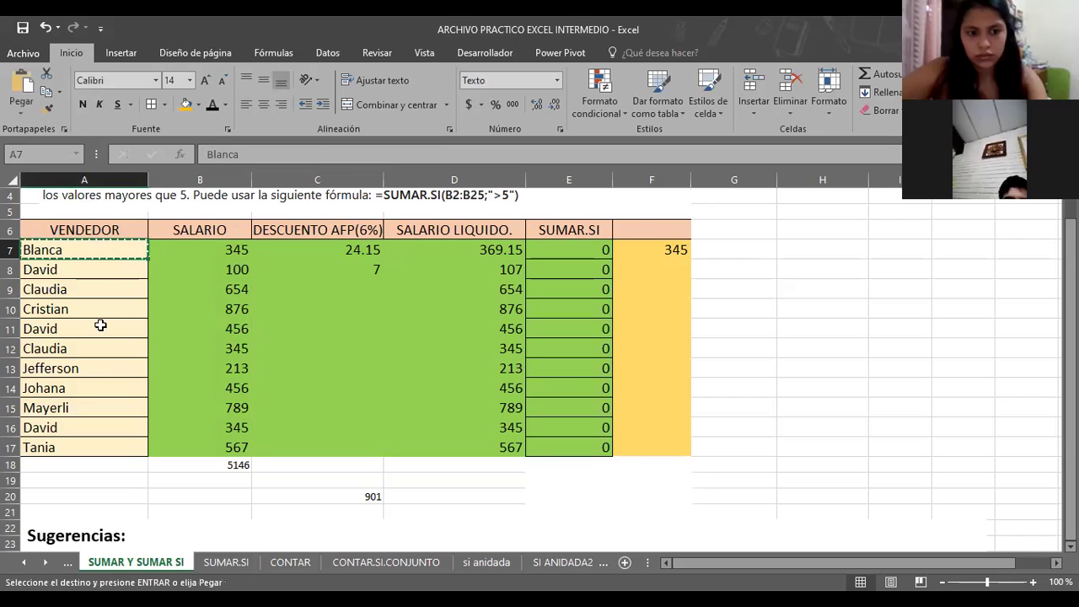
pyautogui.click(45, 290)
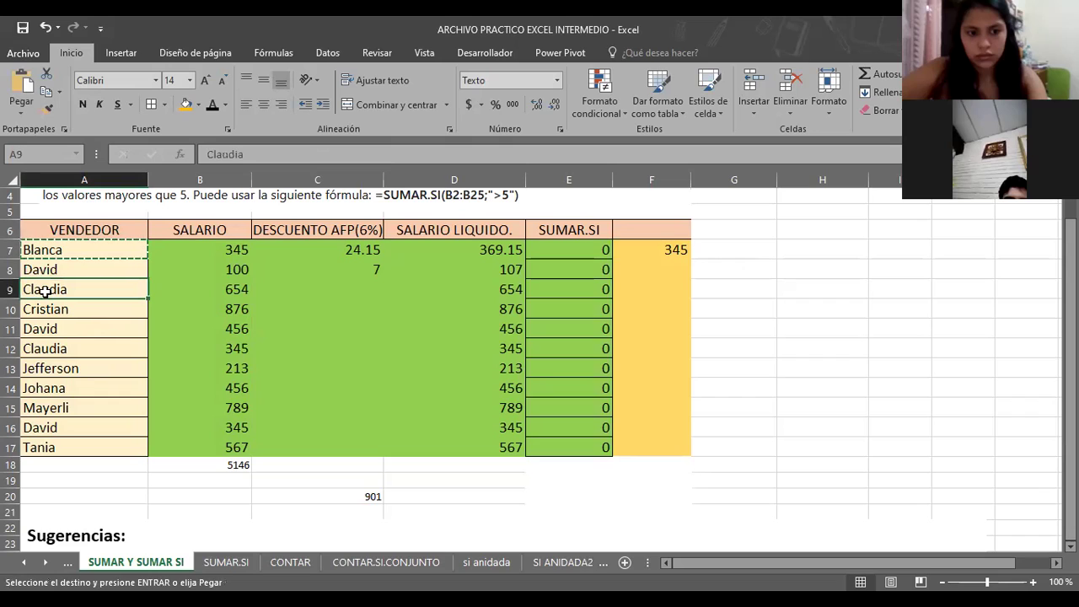
pyautogui.hotkey('ctrl', 'v')
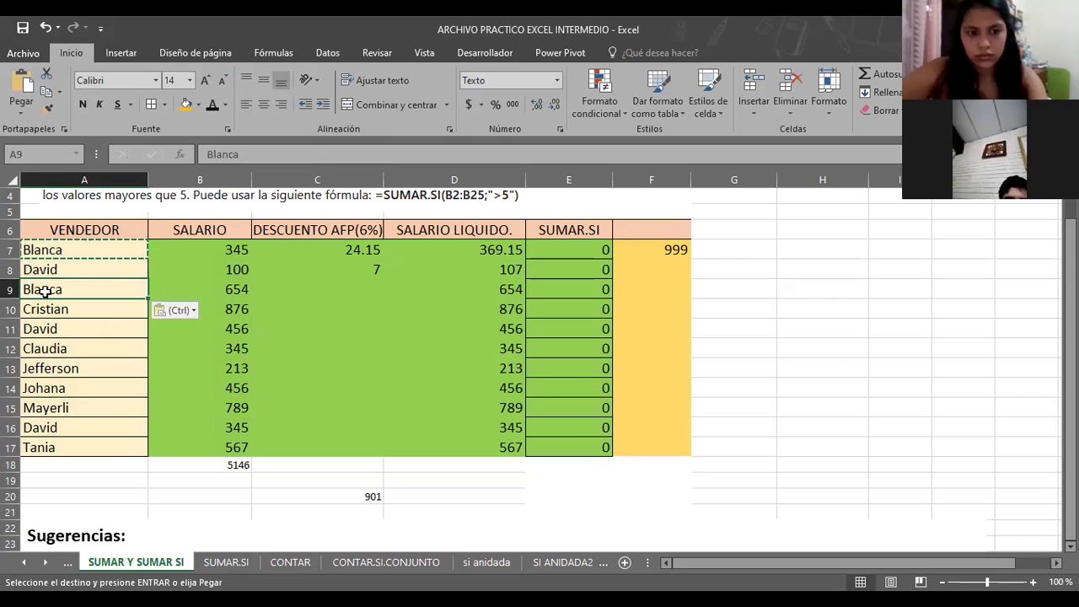
pyautogui.press('Escape')
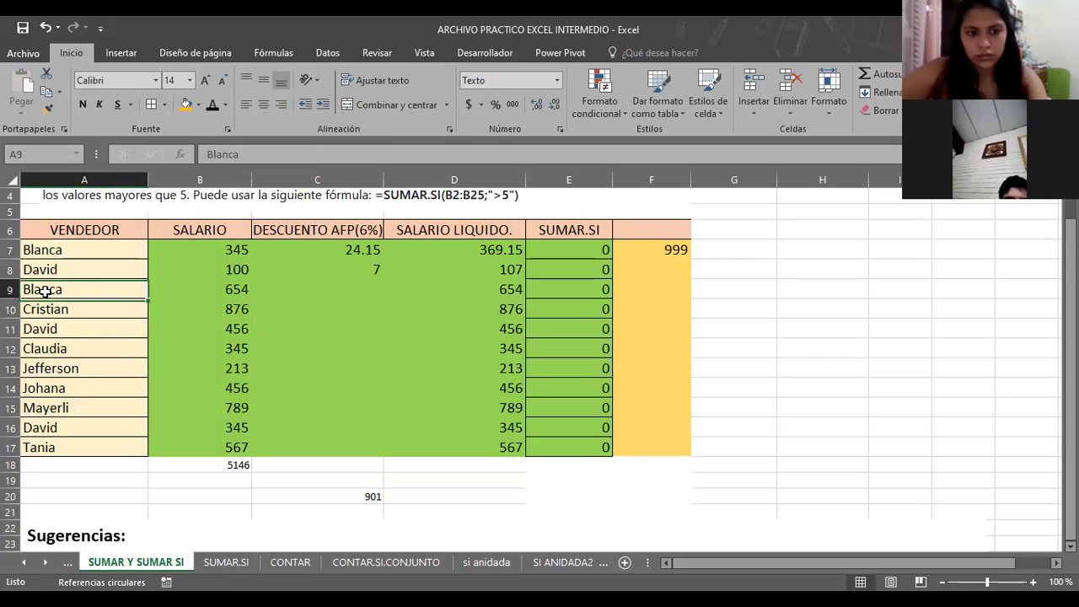
pyautogui.write('Claudia')
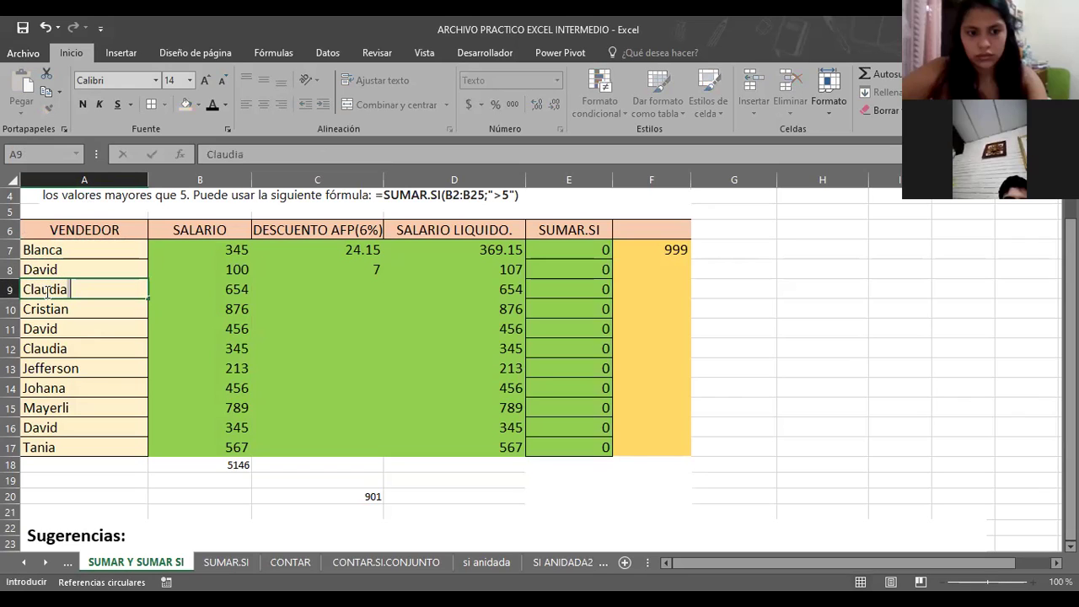
pyautogui.press('Return')
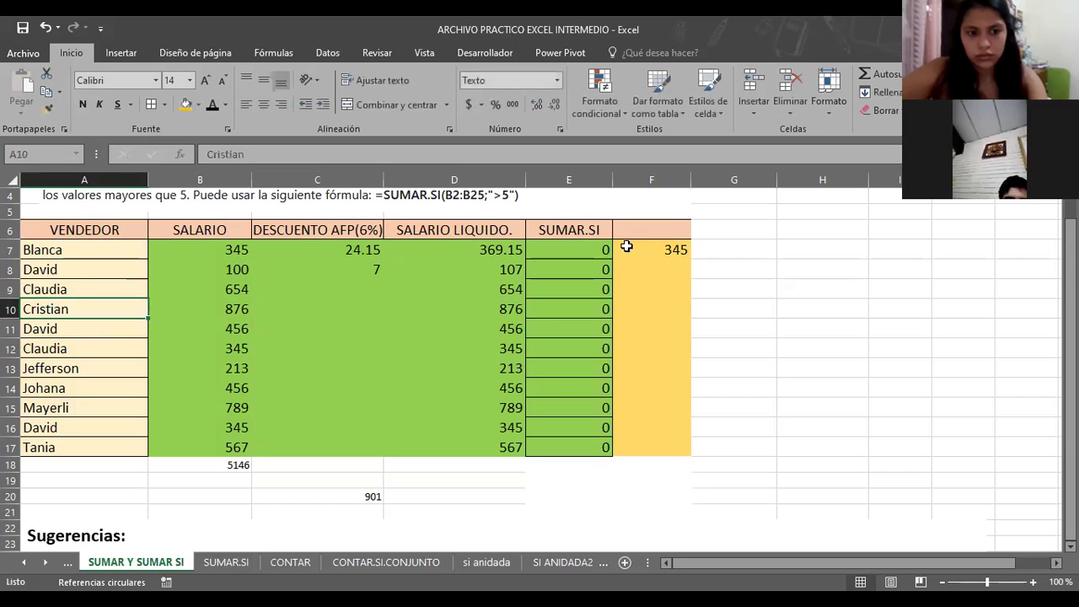
pyautogui.click(645, 249)
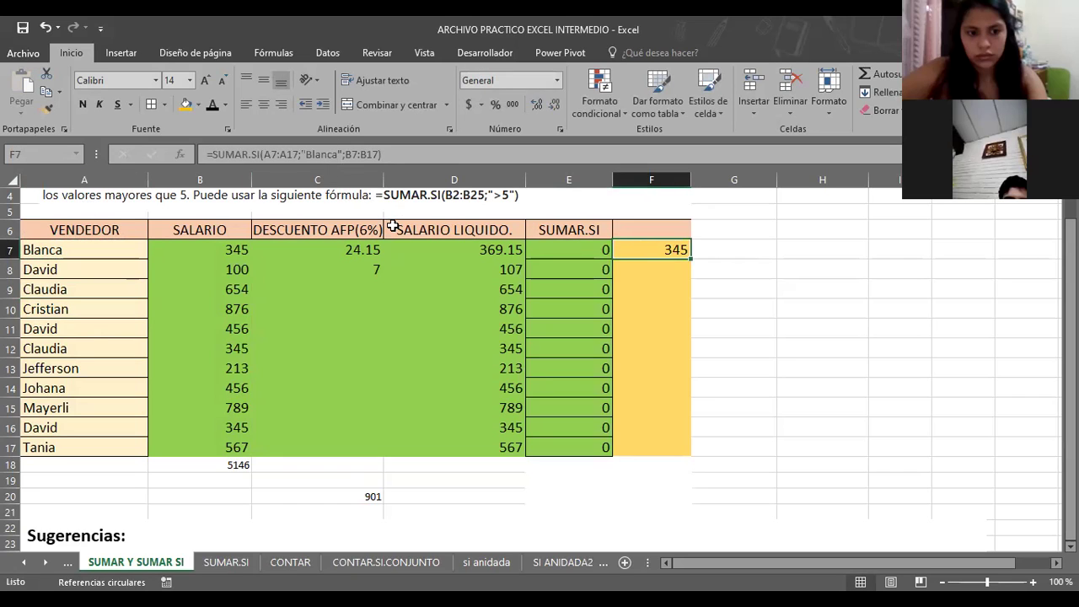
# Switch F7's SUMAR.SI criterion from Blanca back to Claudia, so it returns 0.
pyautogui.press('F2')
pyautogui.press('Left')
pyautogui.press('Left')
pyautogui.press('Left')
pyautogui.press('BackSpace')
pyautogui.press('BackSpace')
pyautogui.press('BackSpace')
pyautogui.press('BackSpace')
pyautogui.press('BackSpace')
pyautogui.press('BackSpace')
pyautogui.write('Claudia')
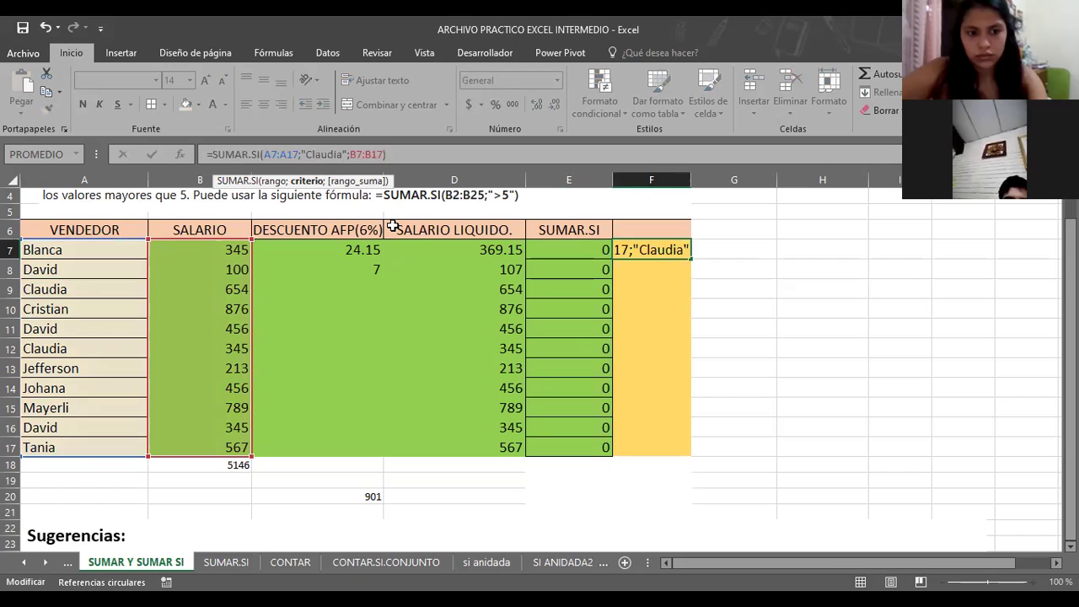
pyautogui.press('Return')
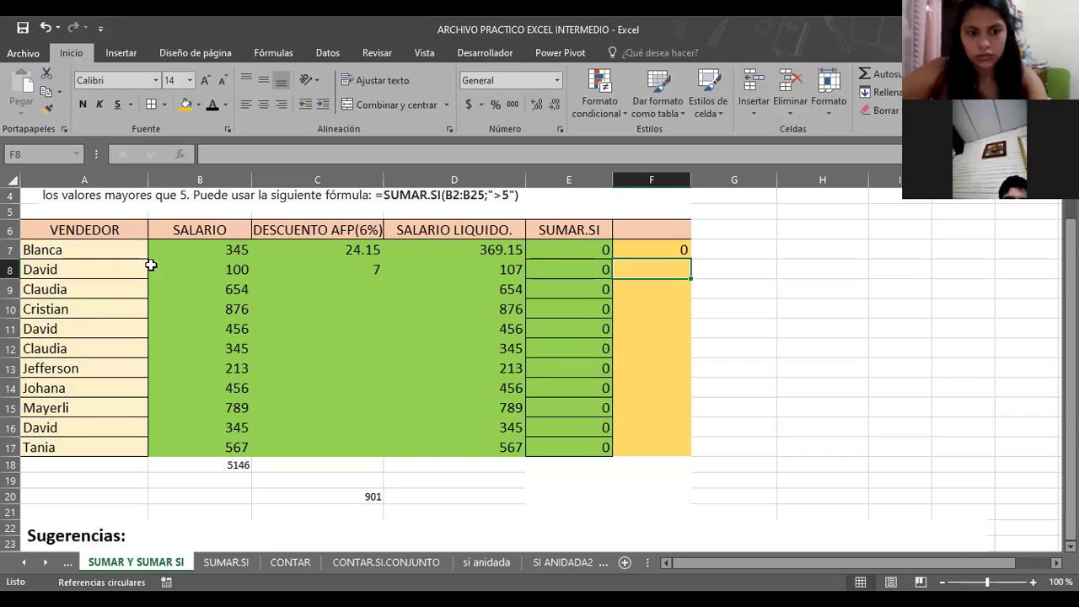
pyautogui.click(634, 247)
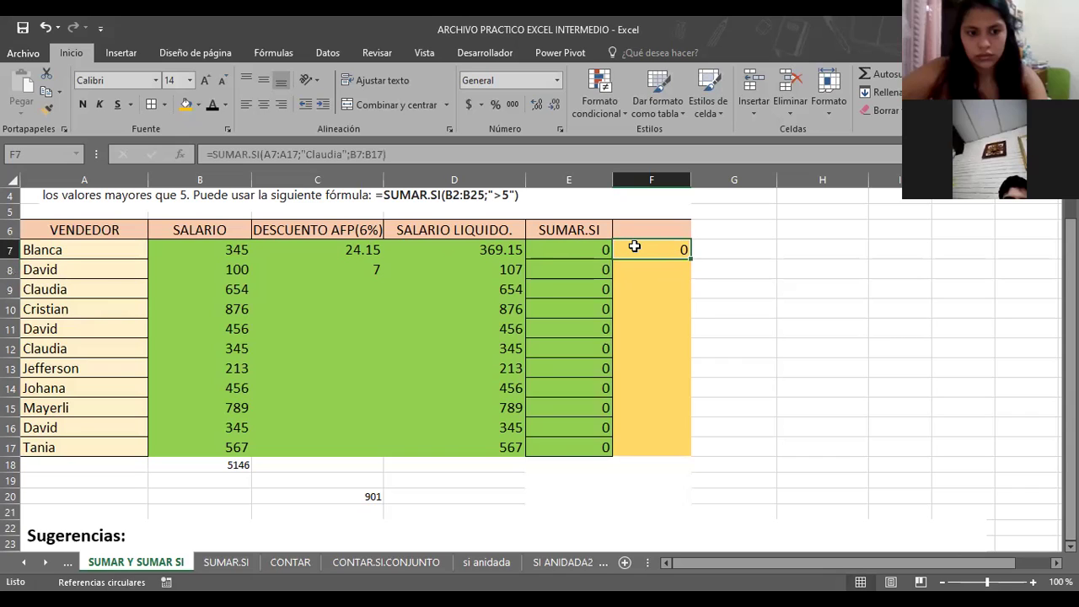
pyautogui.click(64, 252)
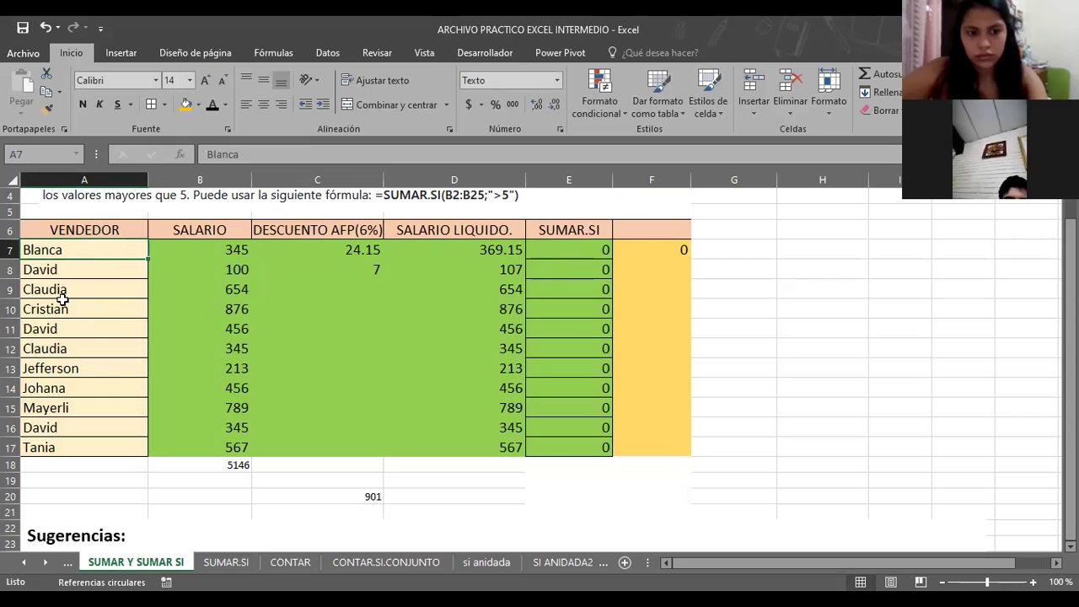
# Copy Blanca's 345 salary from B7 into Claudia's B9, lowering the total to 4837.
pyautogui.click(206, 290)
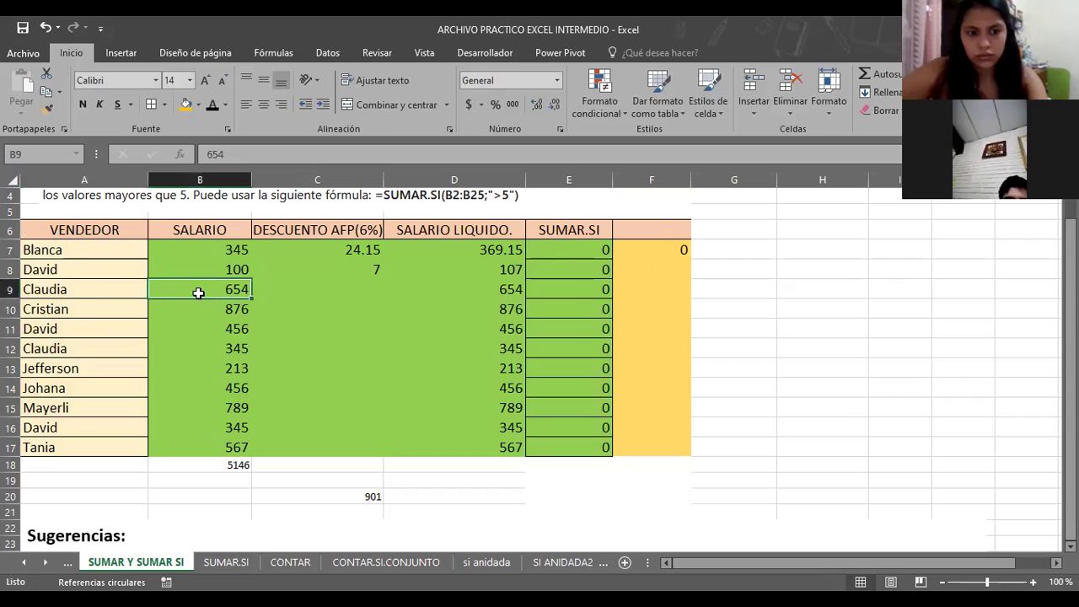
pyautogui.click(220, 254)
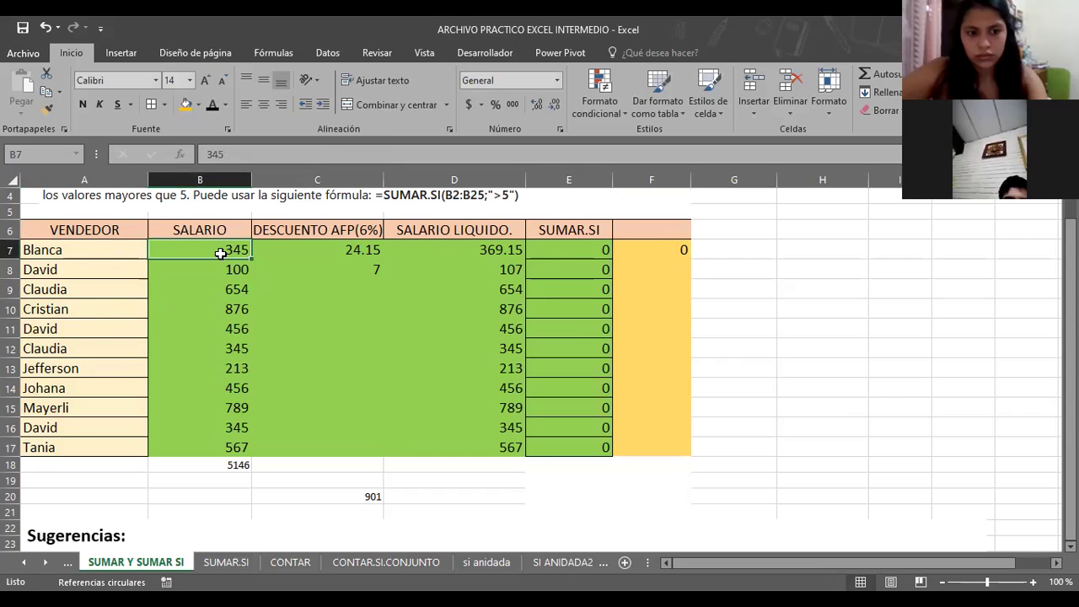
pyautogui.hotkey('ctrl', 'c')
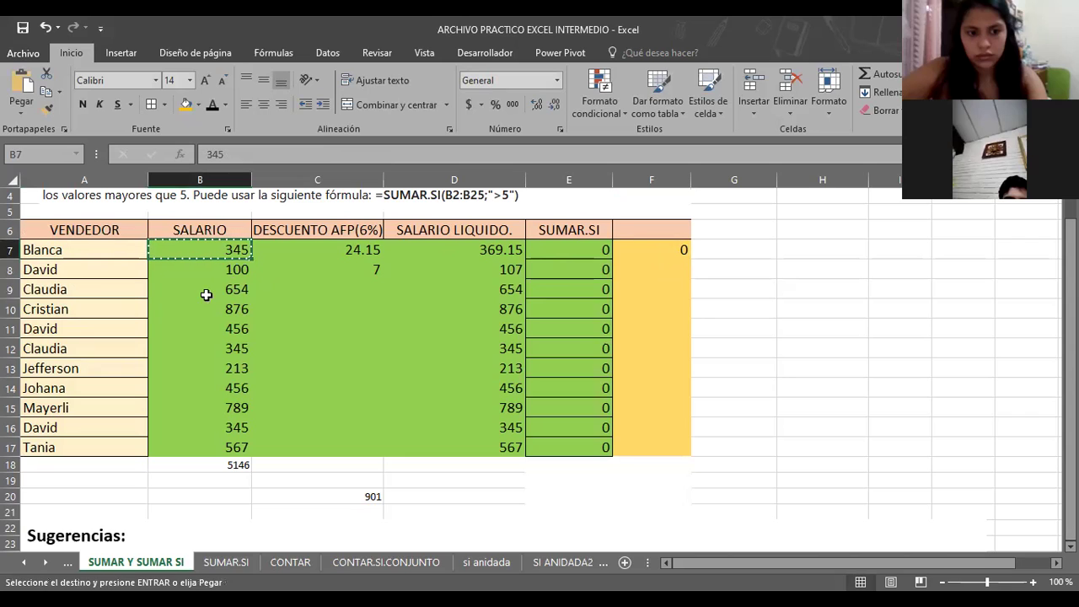
pyautogui.click(217, 291)
pyautogui.hotkey('ctrl', 'v')
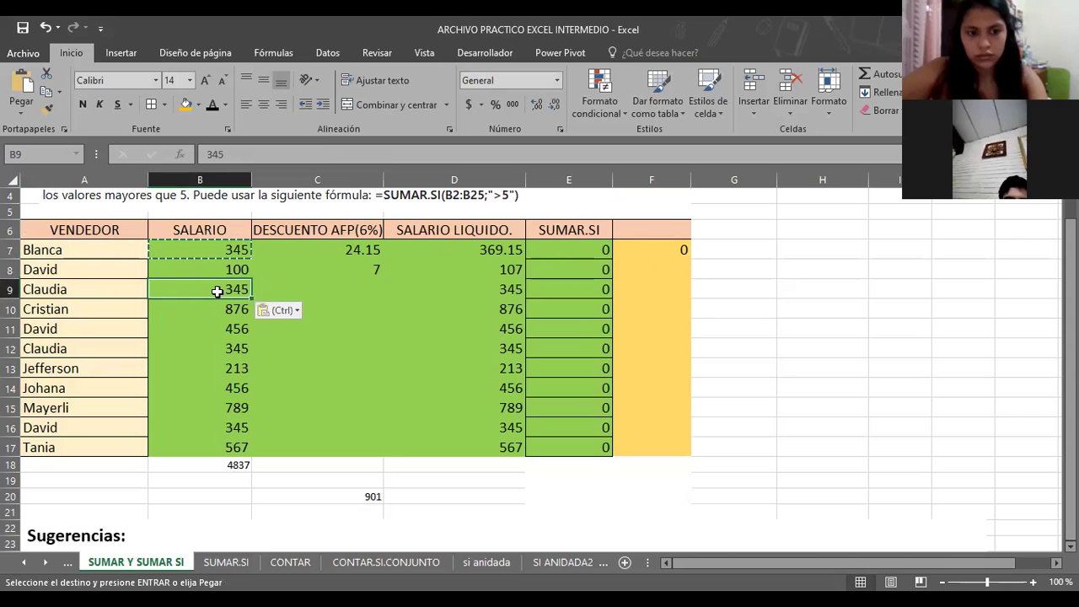
pyautogui.press('Escape')
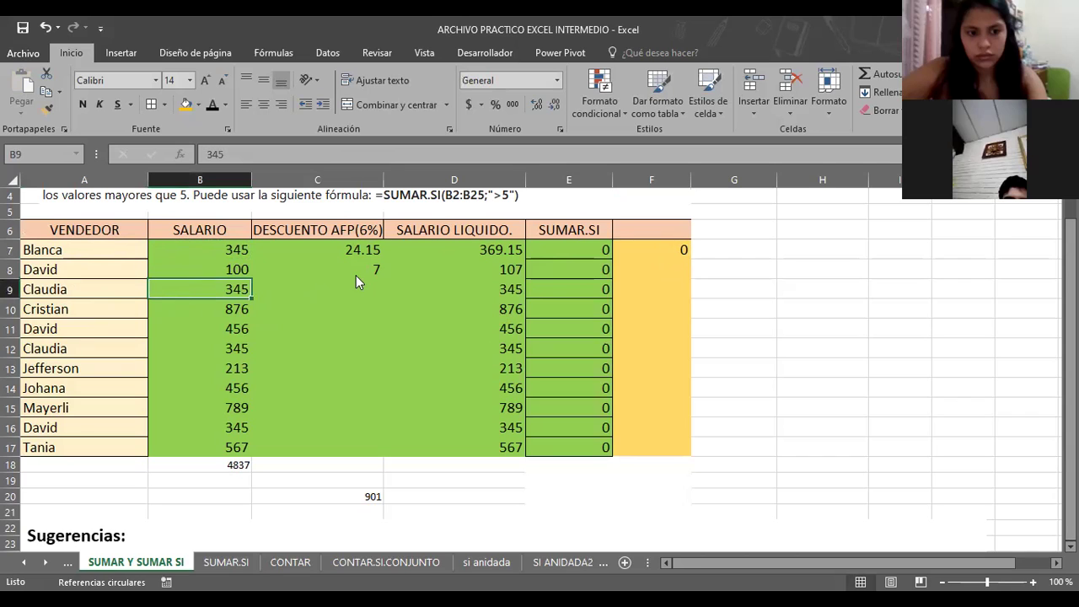
pyautogui.click(204, 246)
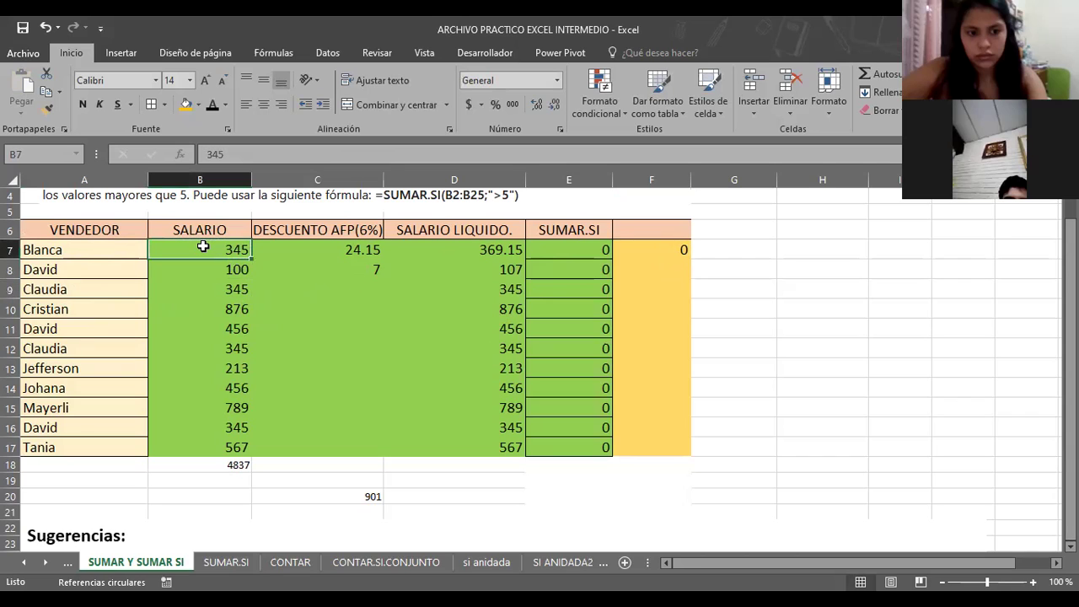
pyautogui.rightClick(204, 247)
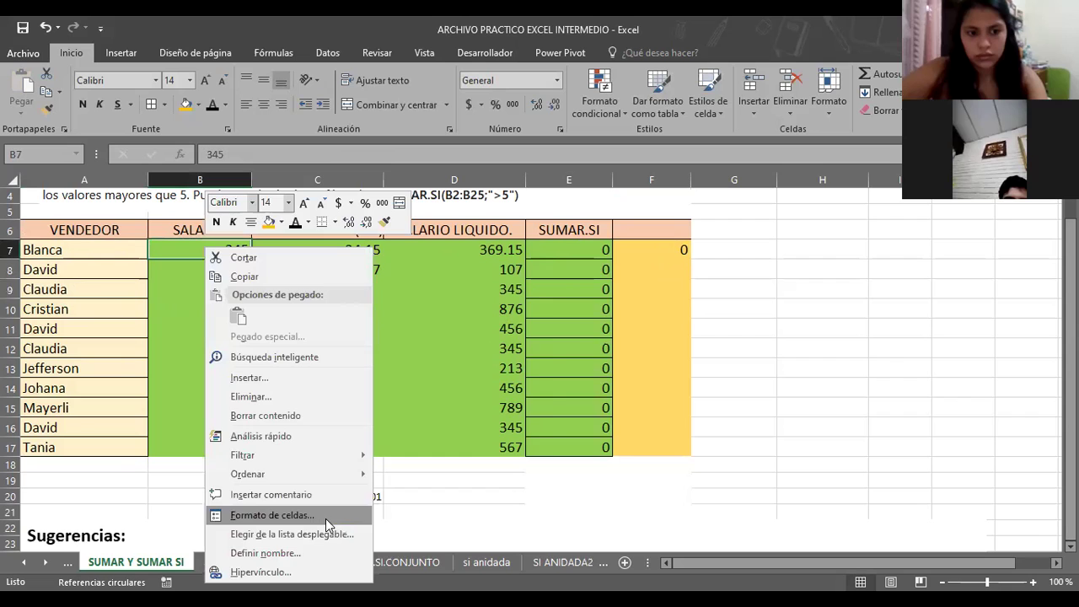
pyautogui.click(326, 518)
pyautogui.click(507, 570)
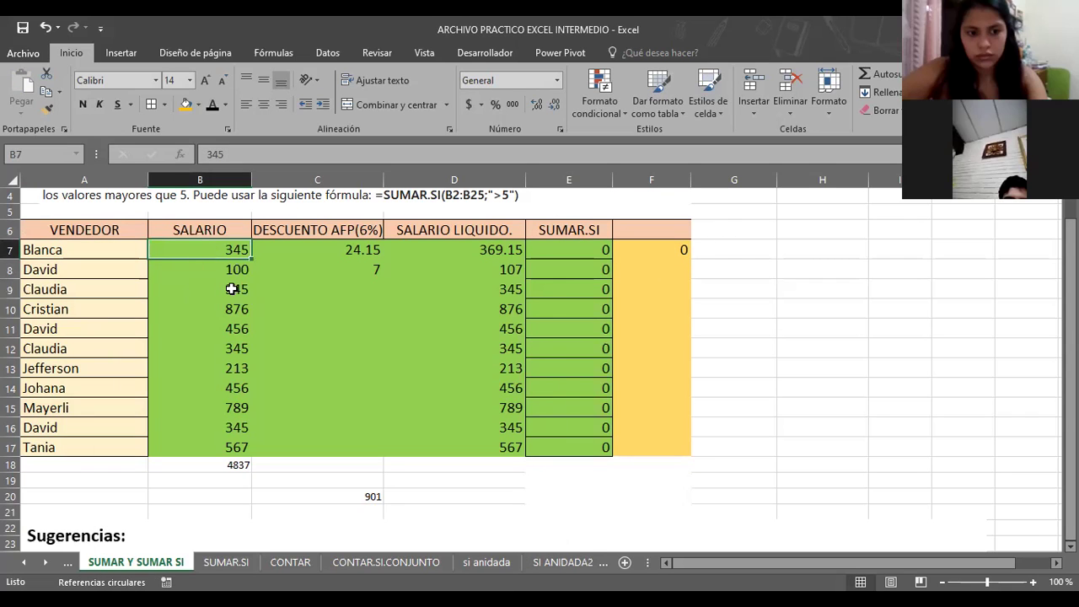
pyautogui.click(232, 289)
pyautogui.rightClick(232, 289)
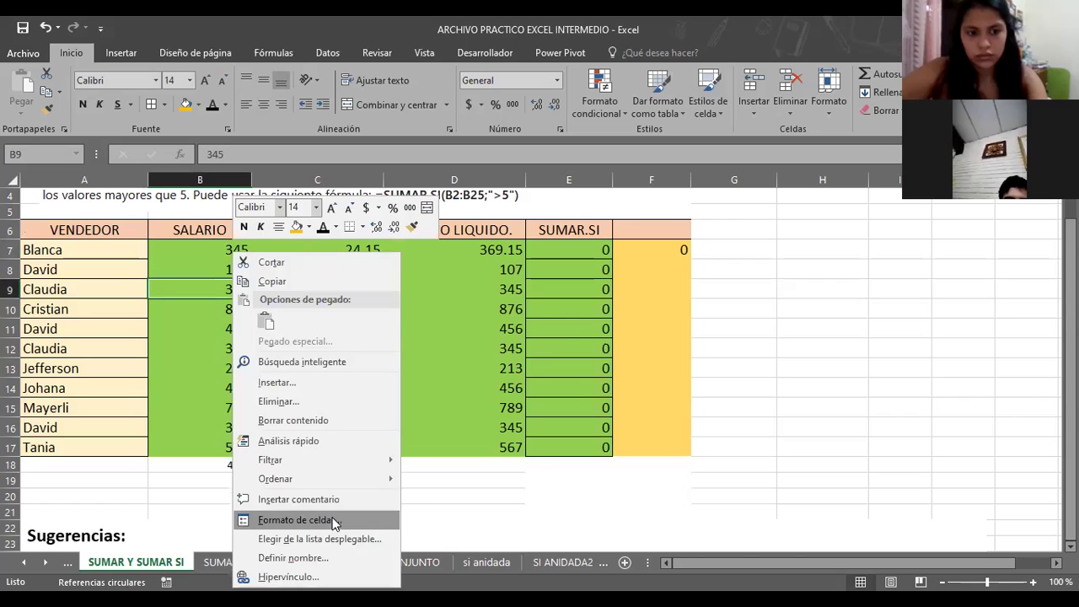
pyautogui.click(335, 520)
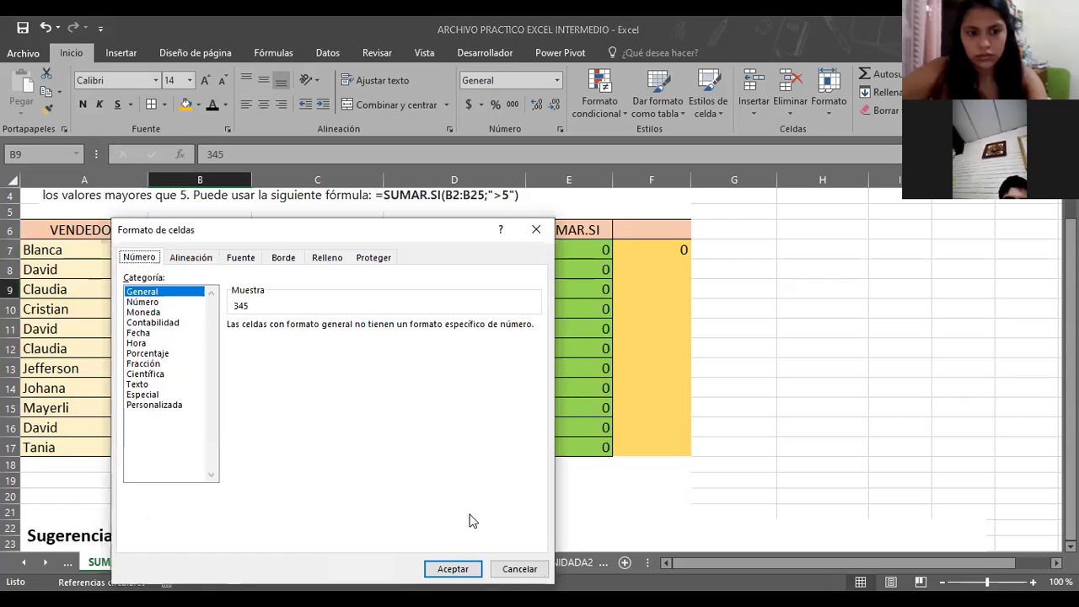
pyautogui.click(512, 570)
pyautogui.click(76, 254)
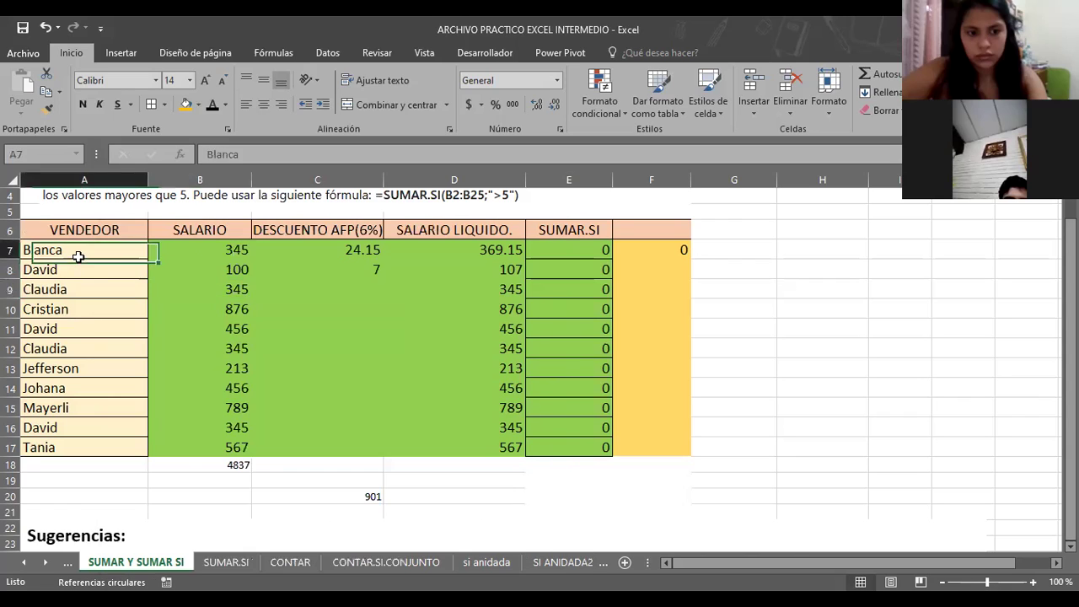
pyautogui.hotkey('ctrl', 'c')
pyautogui.click(80, 291)
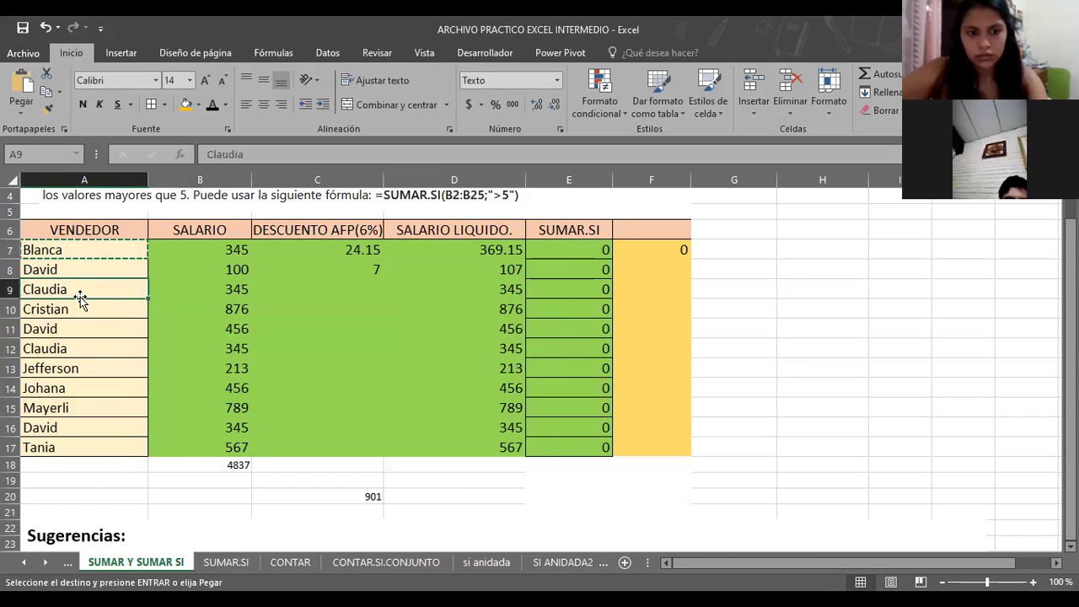
pyautogui.hotkey('ctrl', 'v')
pyautogui.press('Escape')
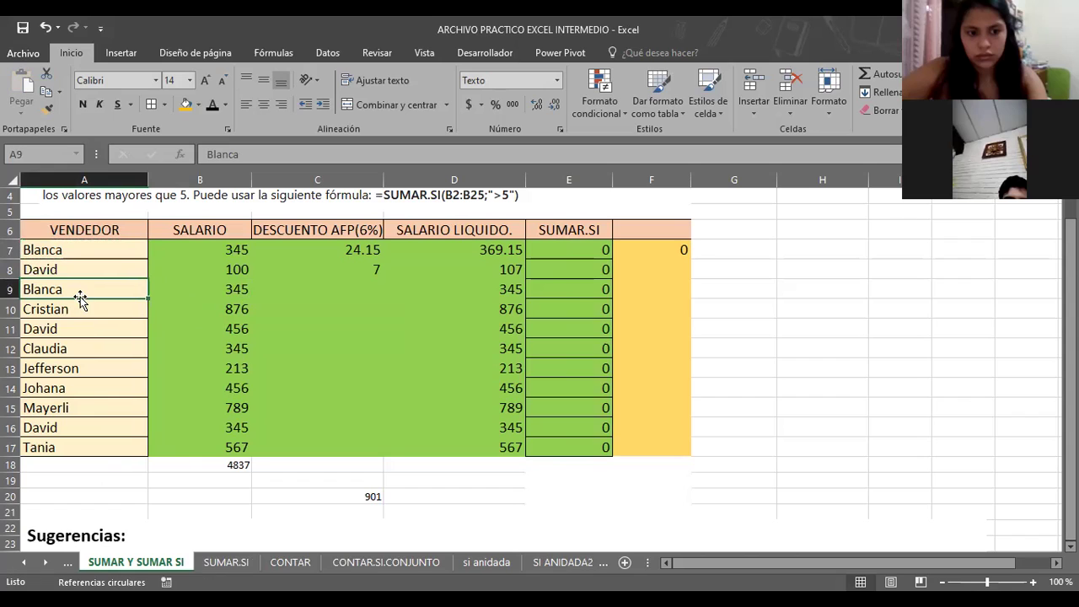
pyautogui.click(668, 249)
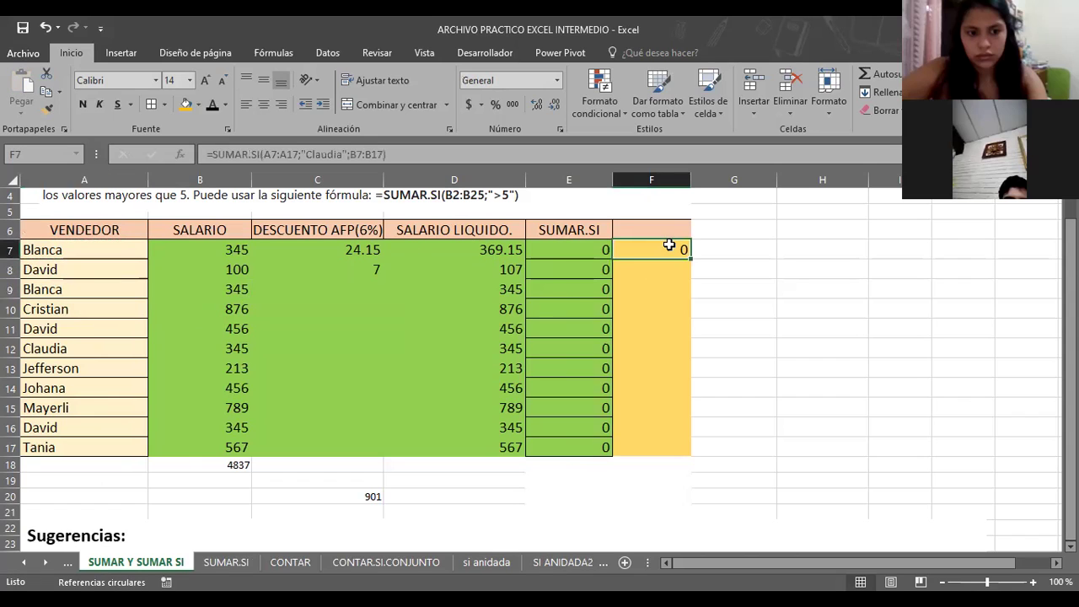
pyautogui.click(346, 155)
pyautogui.press('BackSpace')
pyautogui.press('BackSpace')
pyautogui.press('BackSpace')
pyautogui.press('BackSpace')
pyautogui.press('BackSpace')
pyautogui.press('BackSpace')
pyautogui.press('BackSpace')
pyautogui.write('blanca')
pyautogui.press('Return')
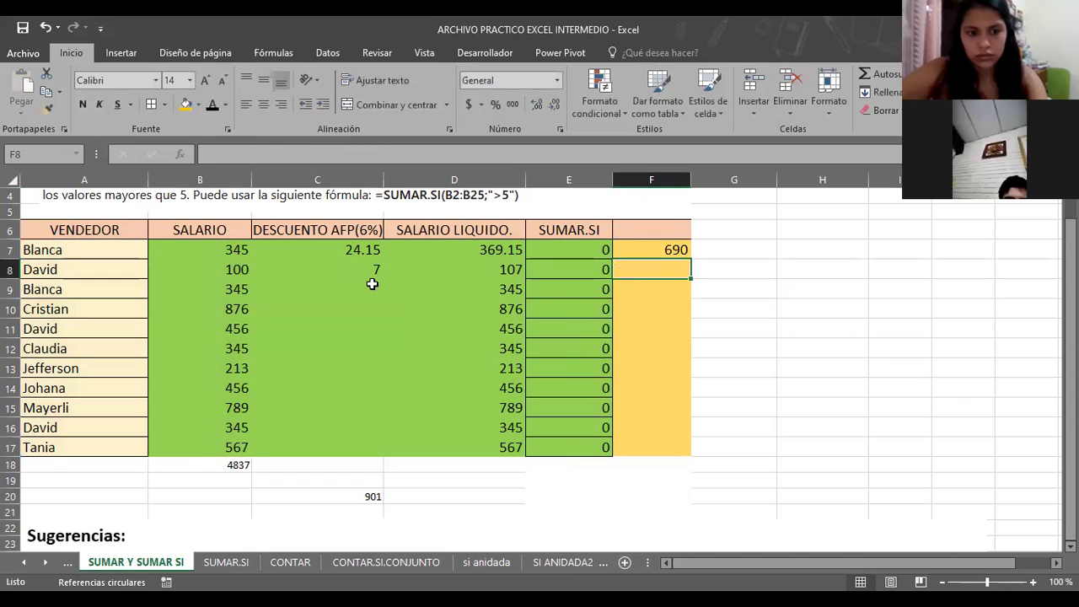
pyautogui.click(228, 258)
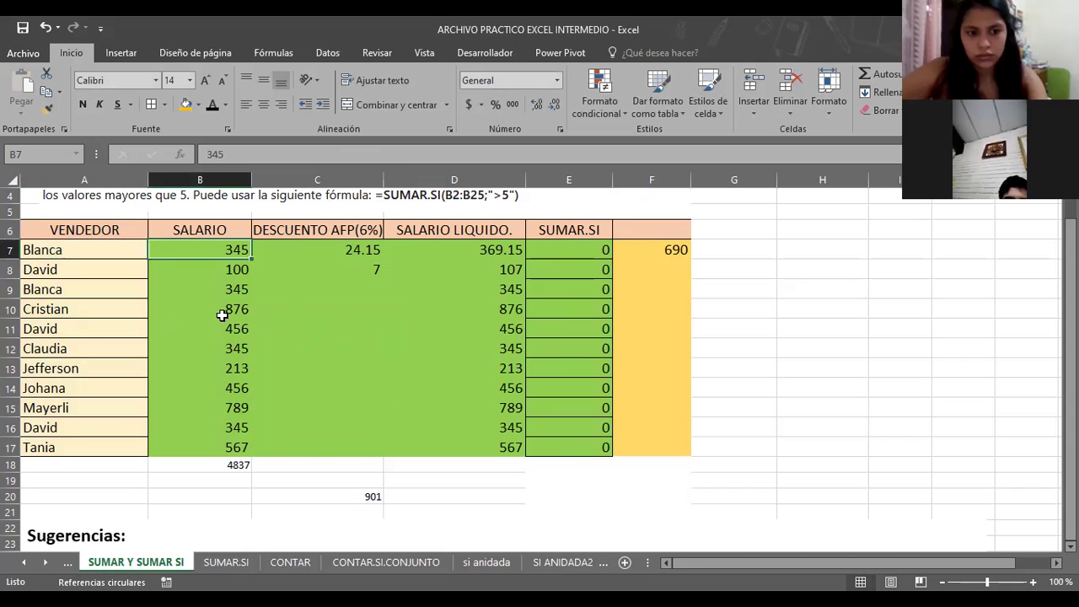
pyautogui.click(228, 285)
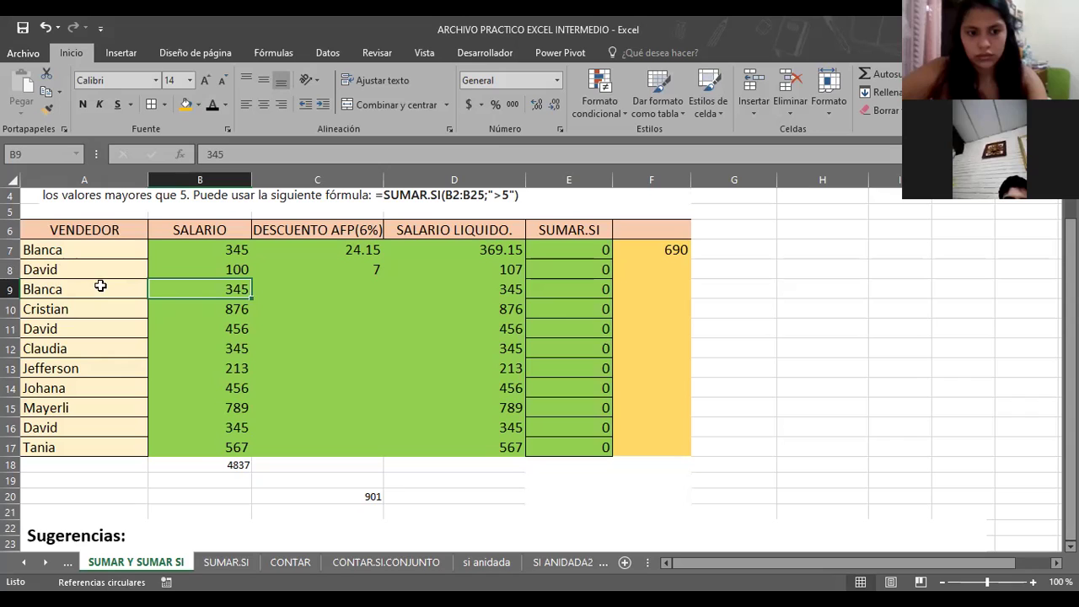
# Enter the name claudia in empty cell D20.
pyautogui.click(488, 495)
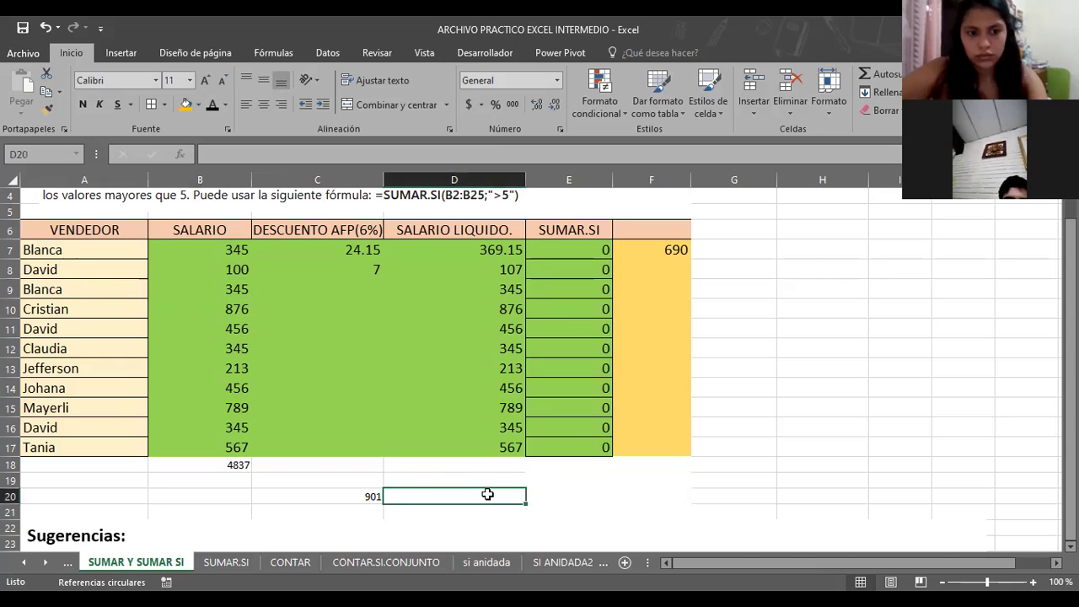
pyautogui.write('cla')
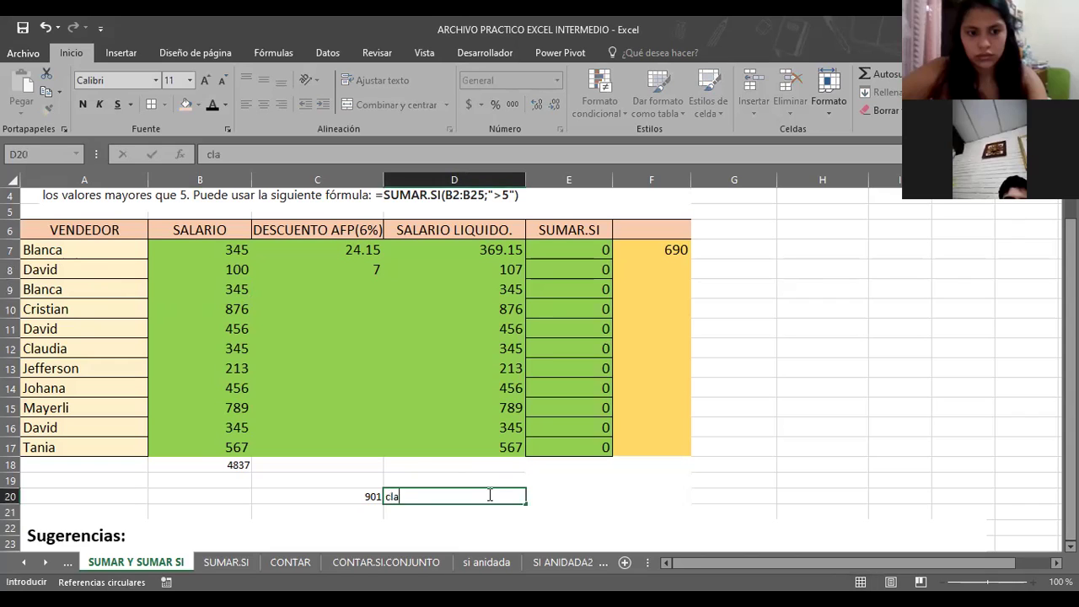
pyautogui.write('udia')
pyautogui.press('Return')
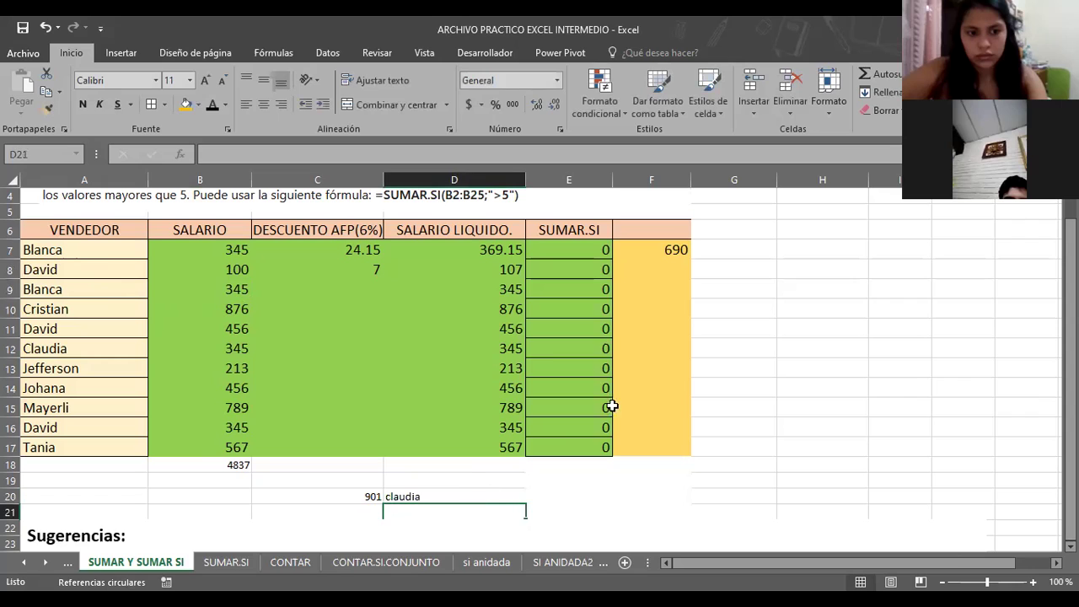
# Replace F7's SUMAR.SI range A7:A17 with D20, so the formula returns 0.
pyautogui.click(665, 251)
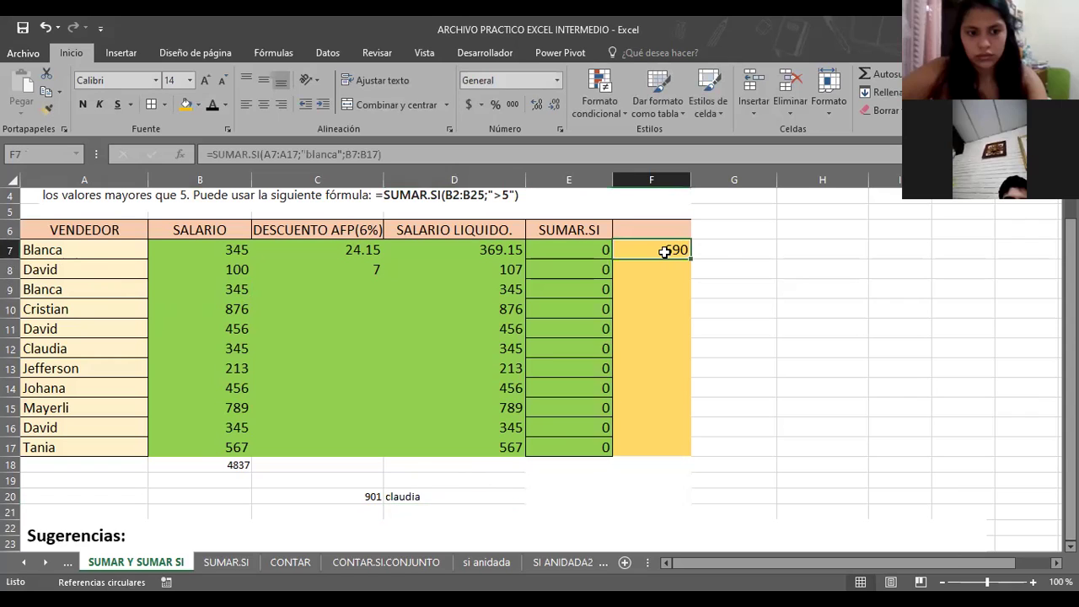
pyautogui.click(297, 156)
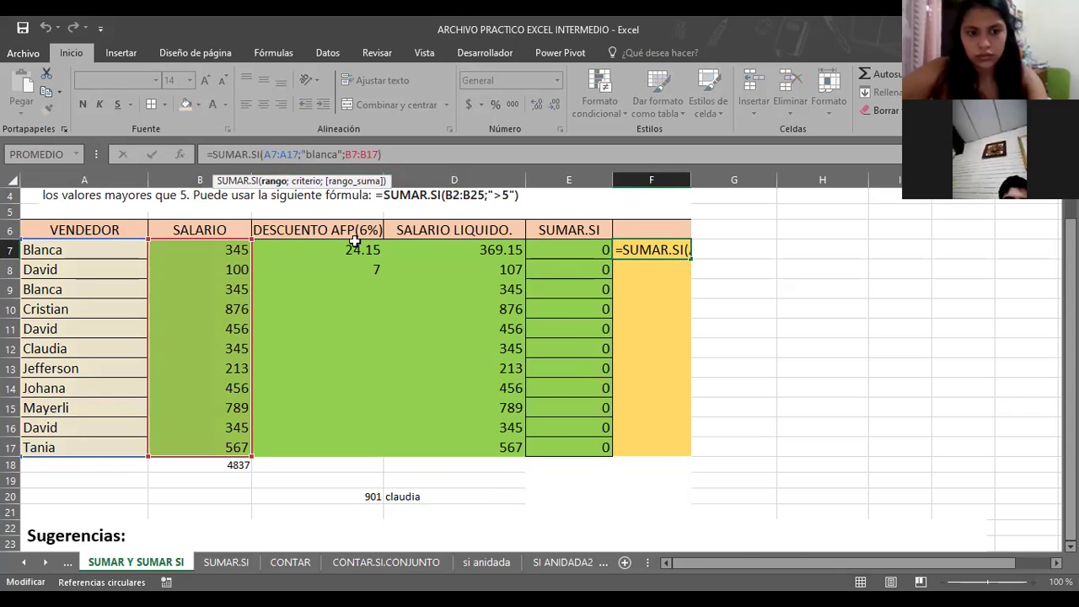
pyautogui.press('BackSpace')
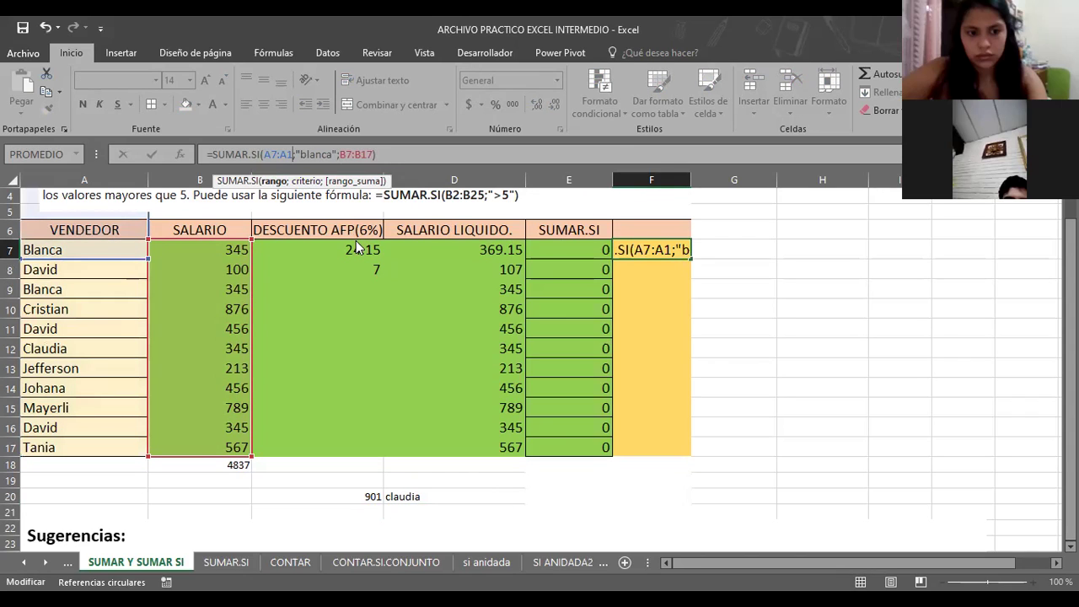
pyautogui.press('BackSpace')
pyautogui.press('BackSpace')
pyautogui.press('BackSpace')
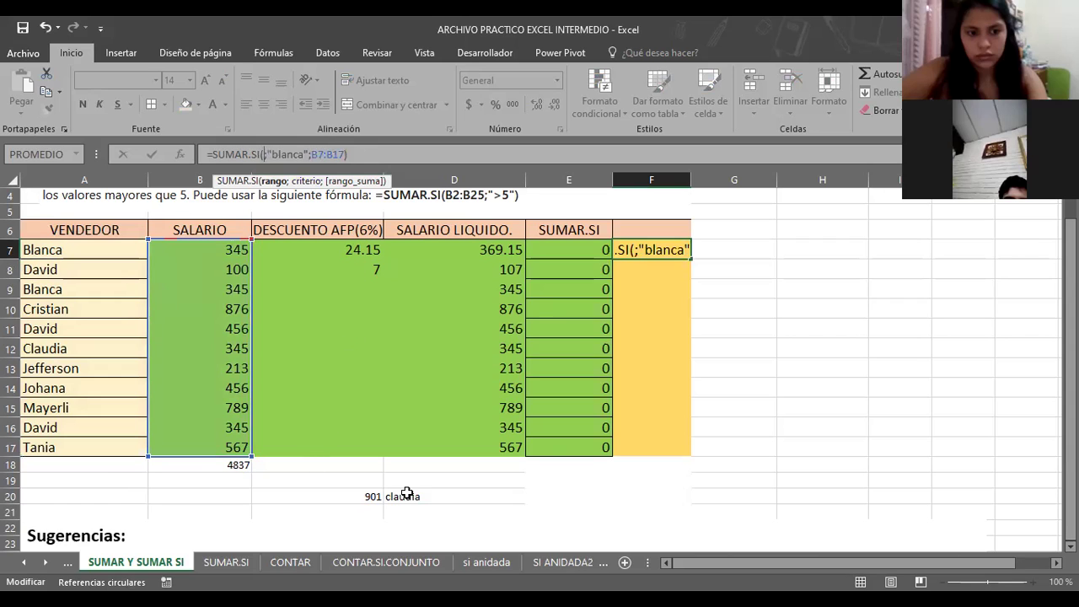
pyautogui.click(408, 495)
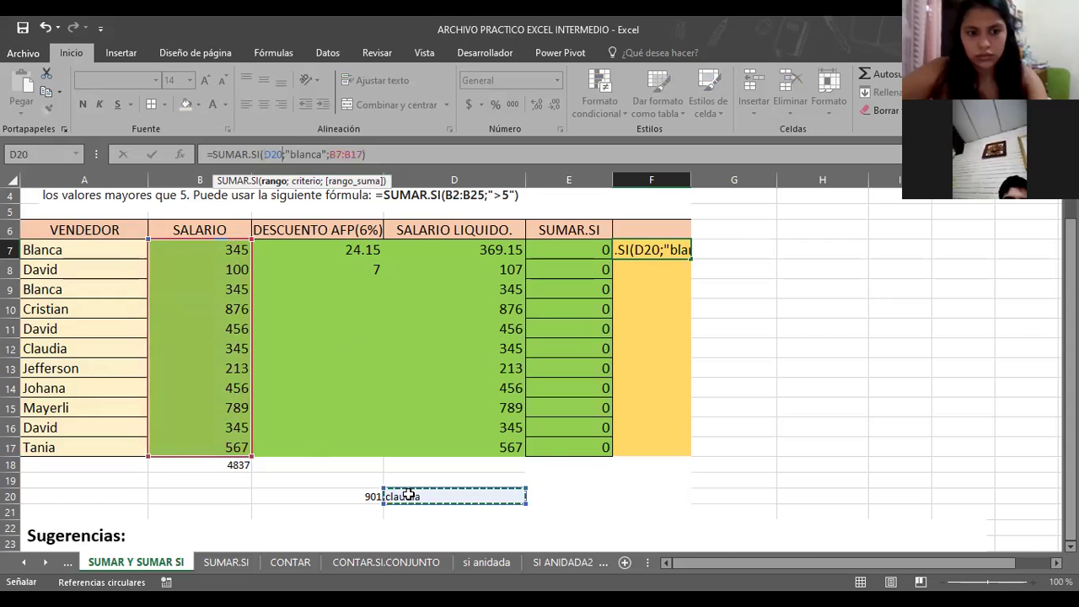
pyautogui.press('Return')
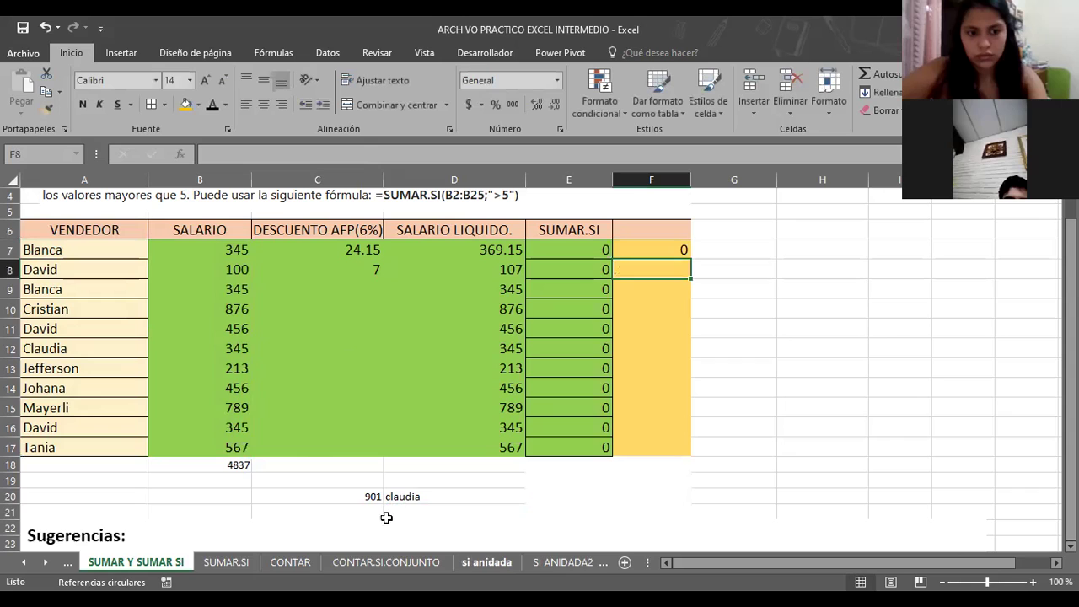
# Retype D20 as Claudia with a capital C; F7 still shows 0.
pyautogui.click(415, 496)
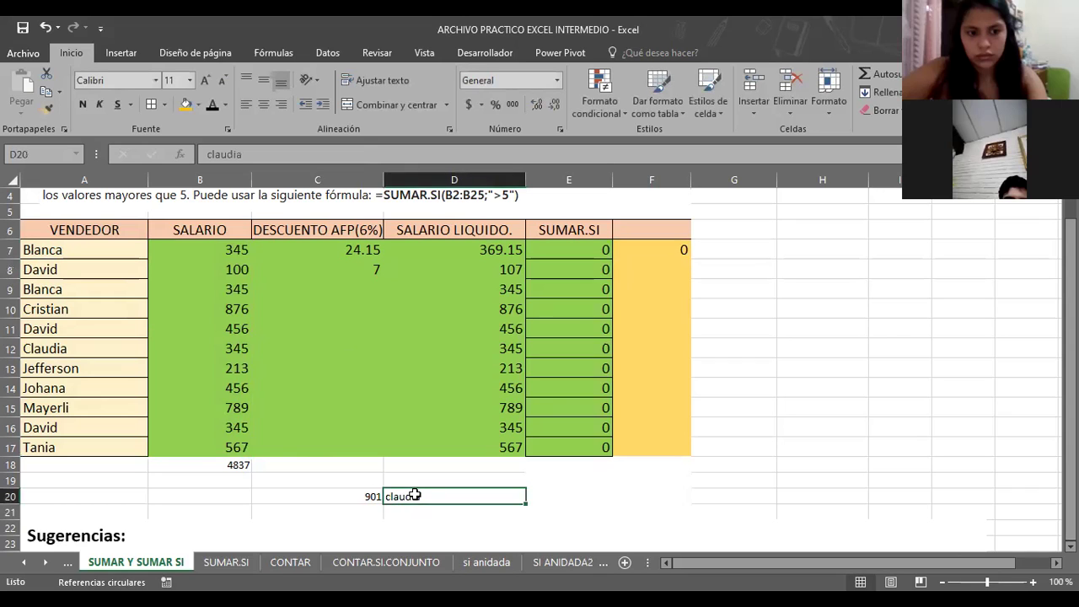
pyautogui.write('Claudia')
pyautogui.press('Return')
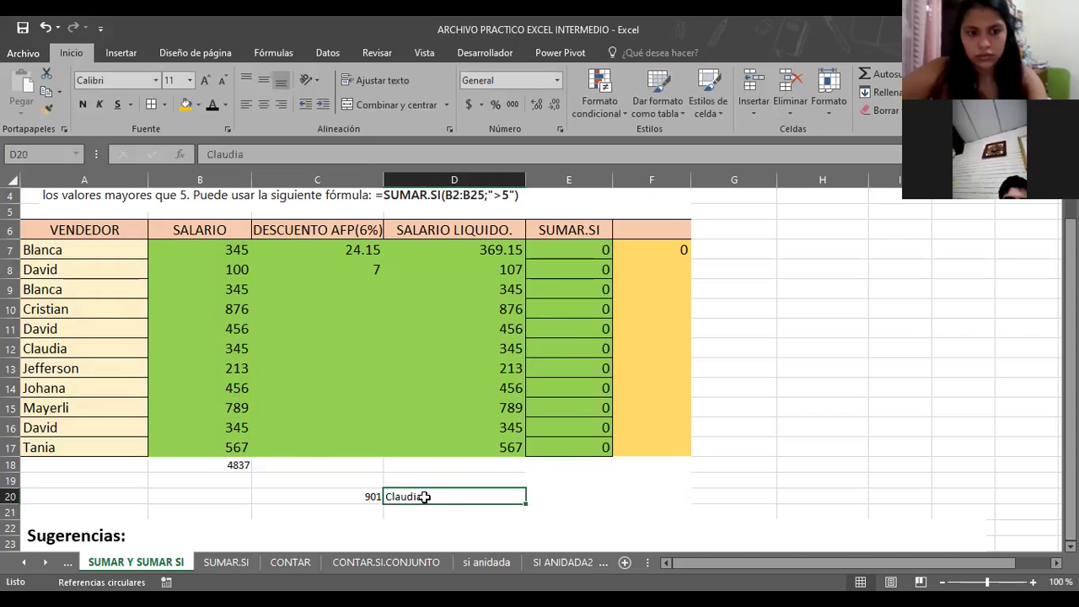
pyautogui.click(637, 248)
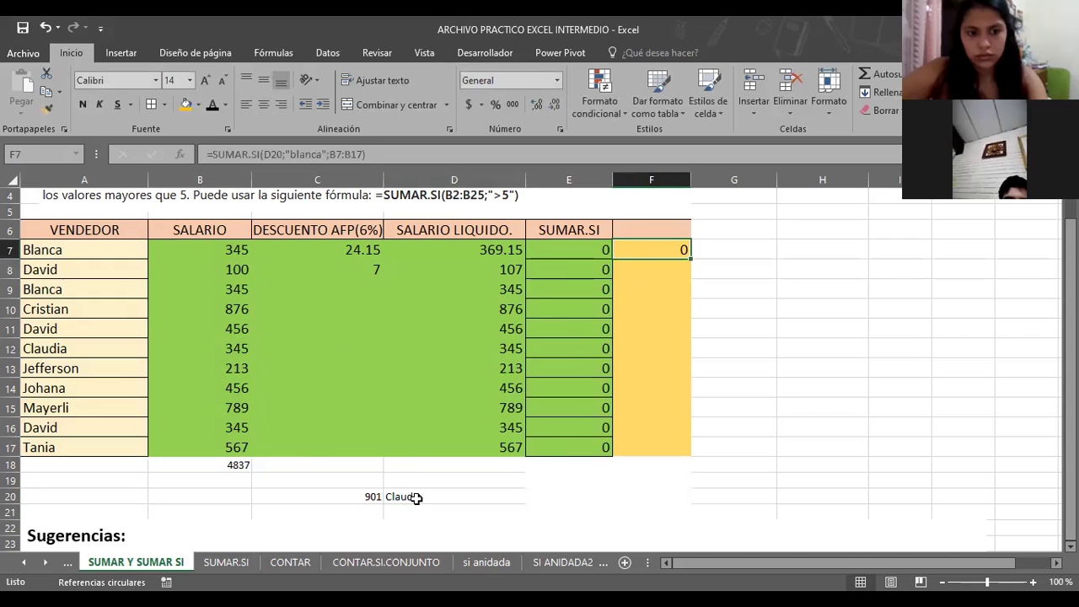
# Open Formato de celdas for D20 and cancel without changes.
pyautogui.click(416, 497)
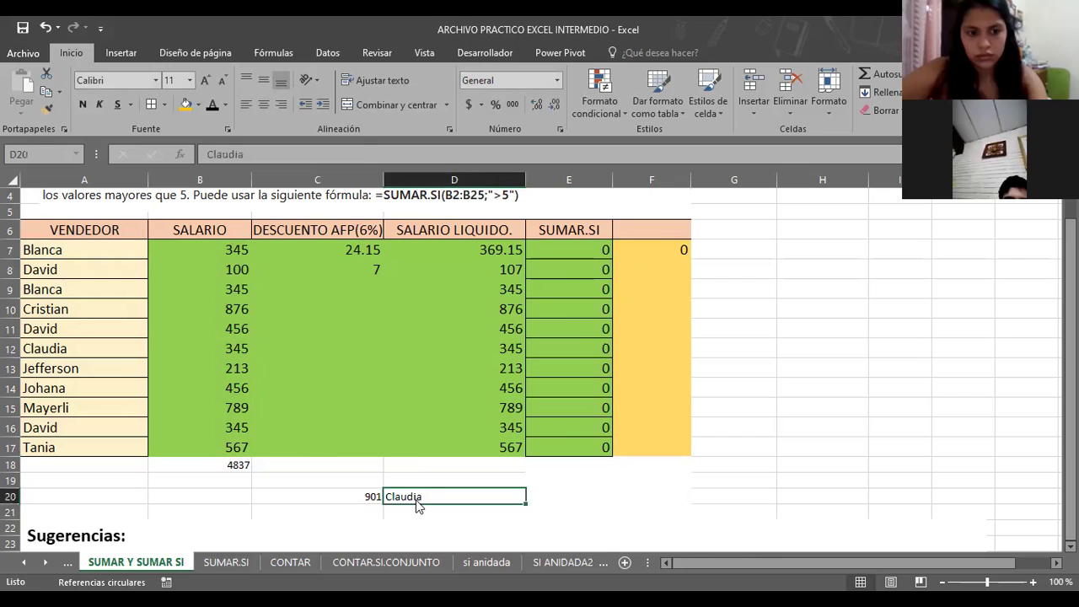
pyautogui.rightClick(418, 499)
pyautogui.click(472, 431)
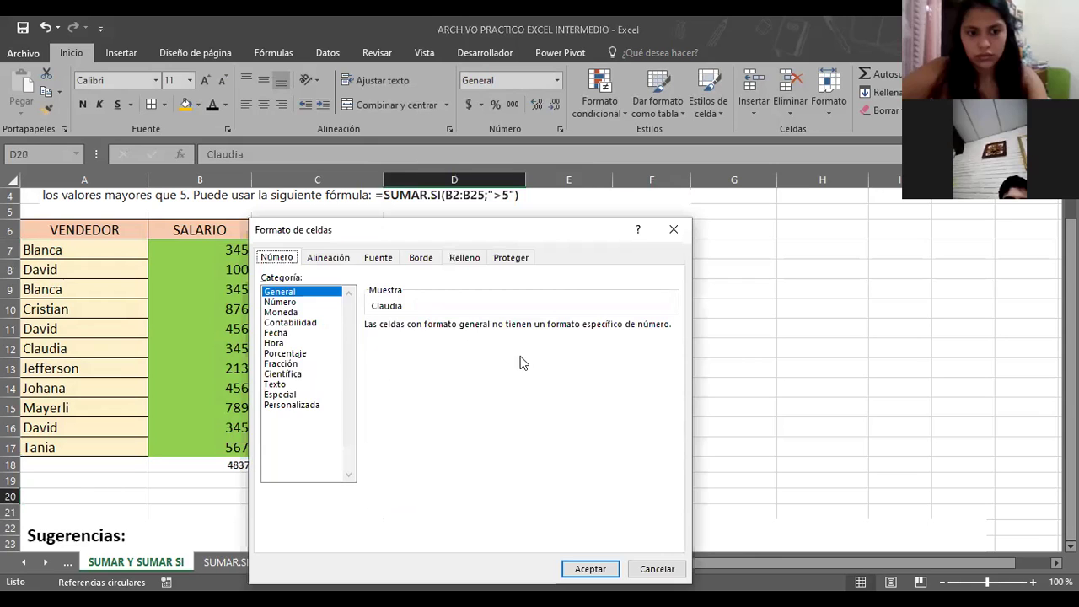
pyautogui.click(665, 570)
pyautogui.click(265, 493)
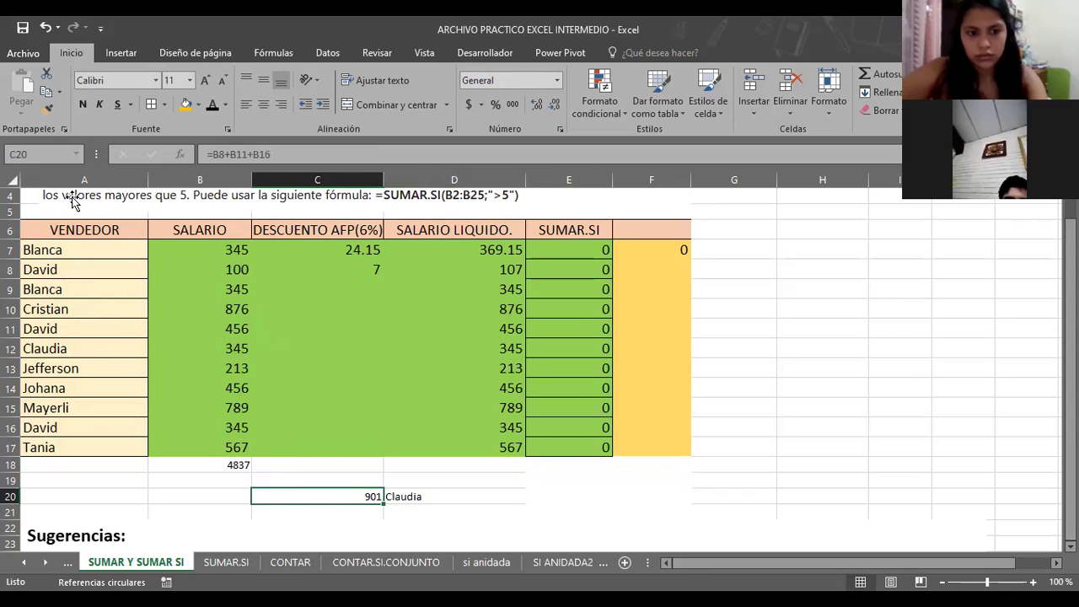
pyautogui.click(6, 179)
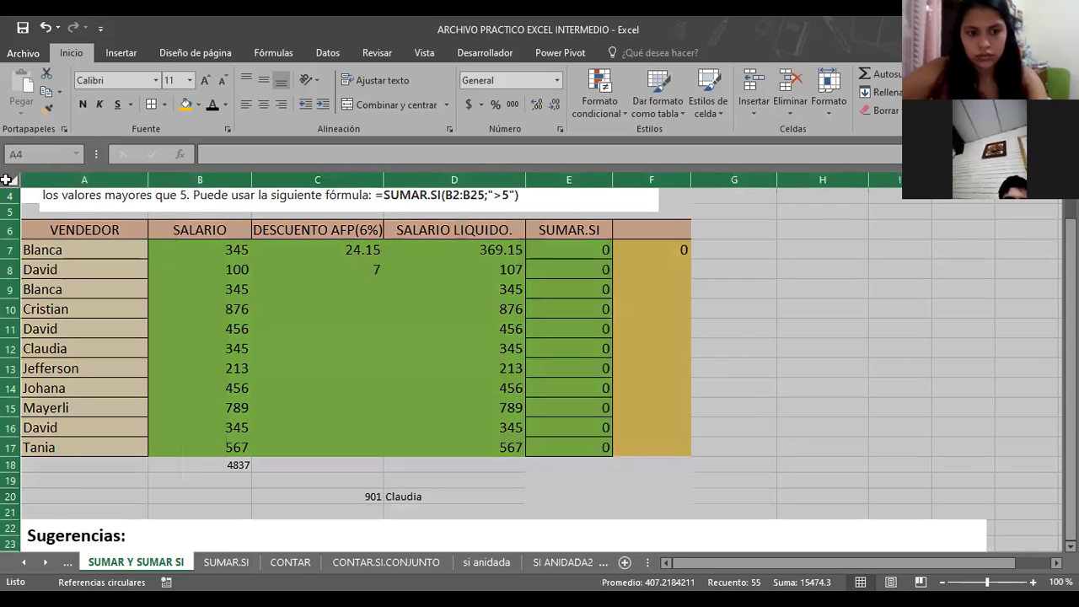
pyautogui.rightClick(6, 180)
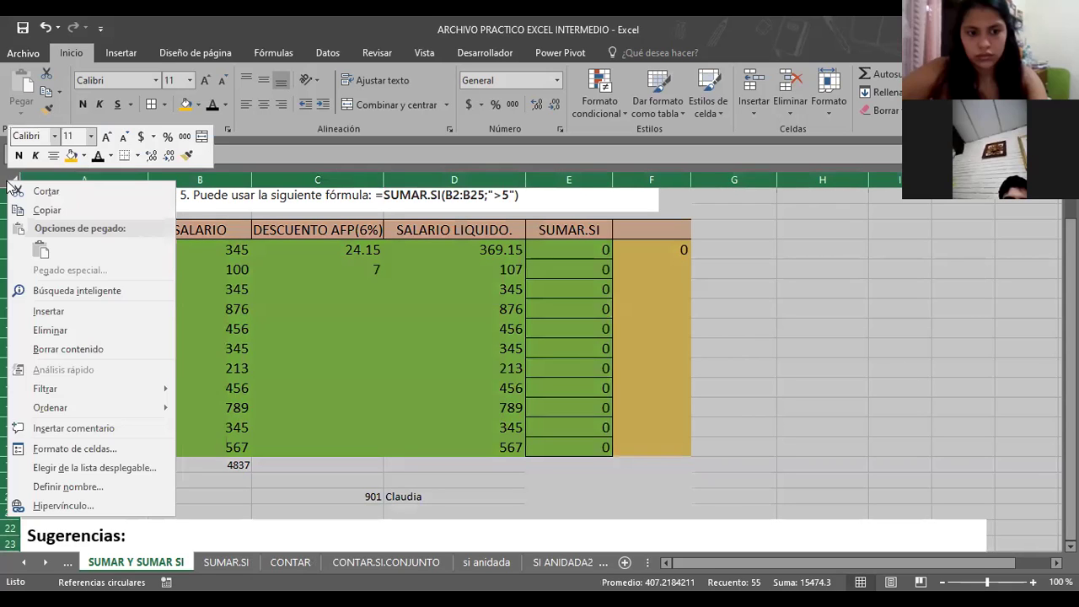
pyautogui.click(115, 447)
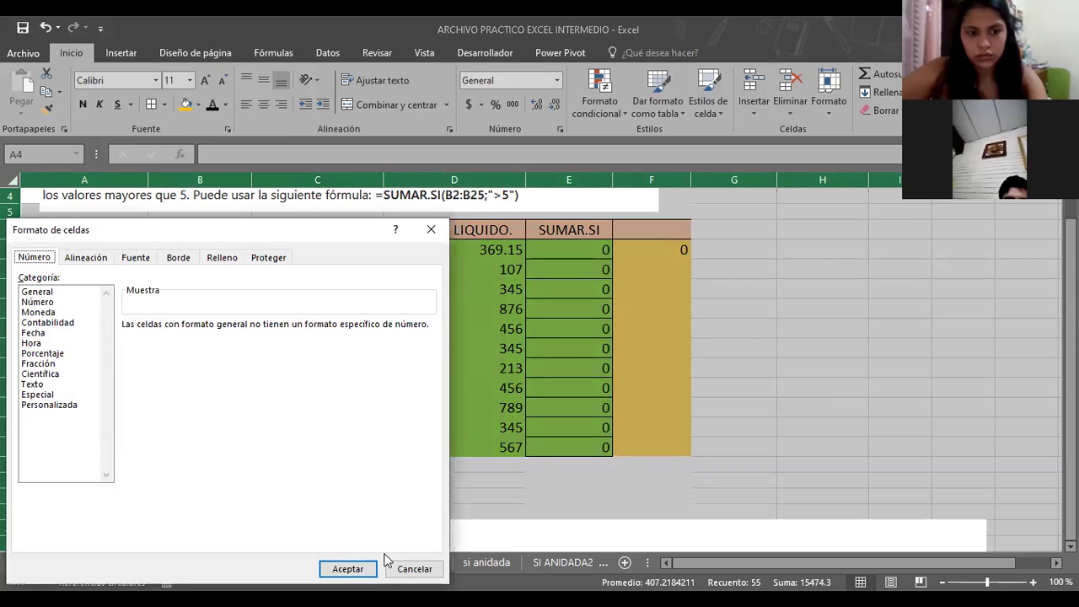
pyautogui.click(414, 569)
pyautogui.click(746, 325)
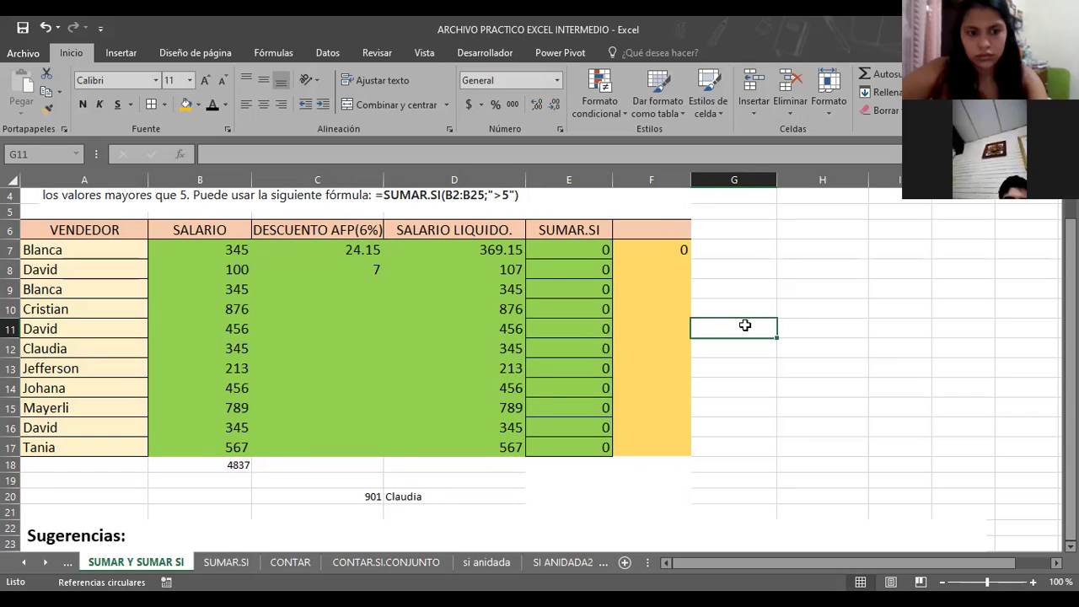
# Copy the cream vendor-name formatting from A8:A17 onto the Claudia cell D20 with Format Painter.
pyautogui.click(444, 497)
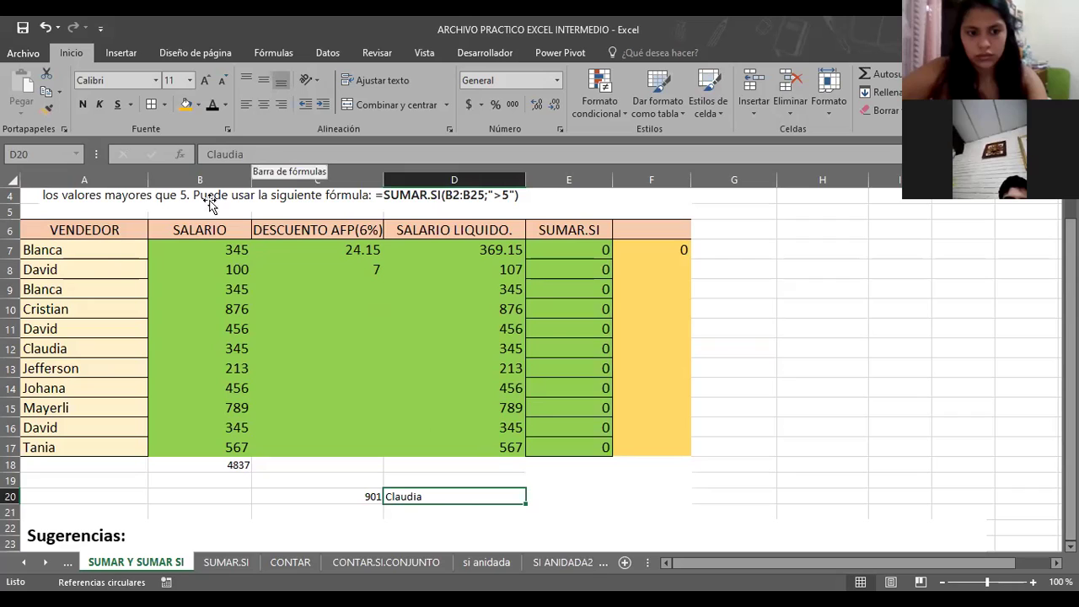
pyautogui.click(102, 253)
pyautogui.click(47, 110)
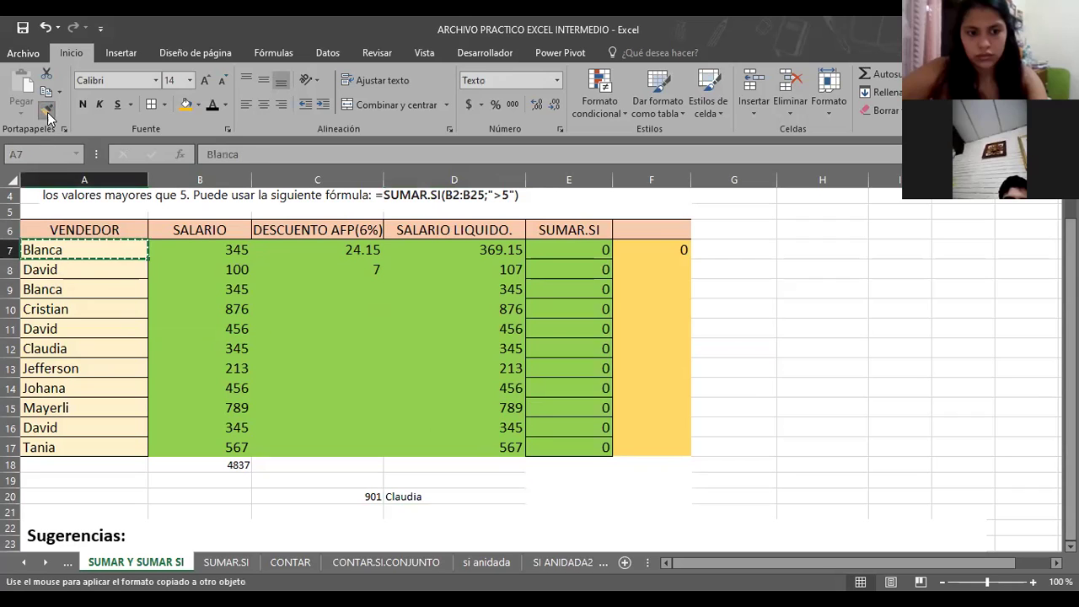
pyautogui.moveTo(103, 270); pyautogui.dragTo(93, 447)
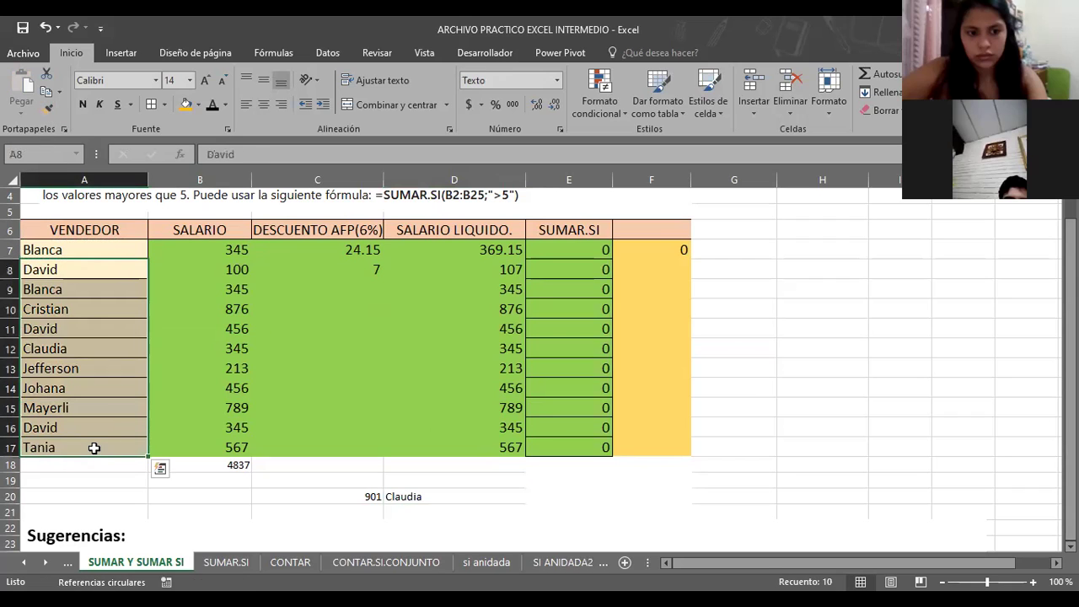
pyautogui.click(47, 110)
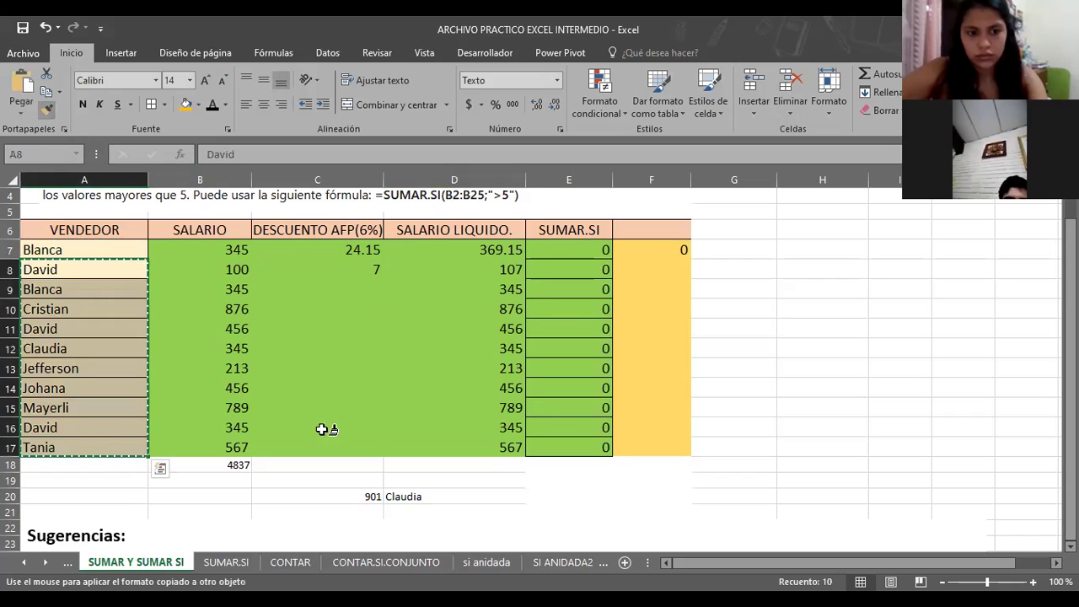
pyautogui.click(416, 495)
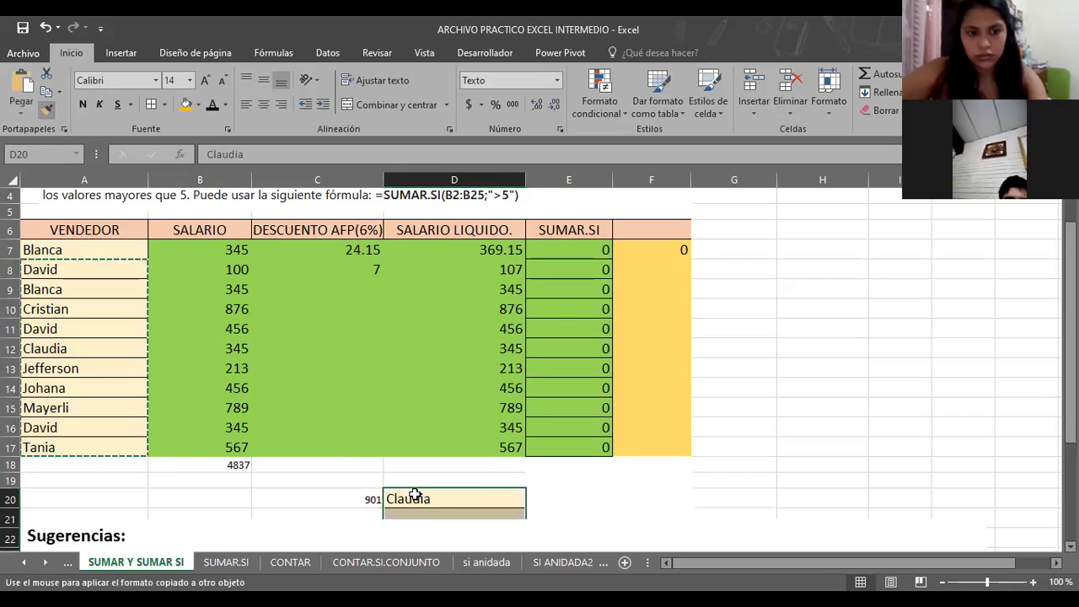
pyautogui.click(596, 496)
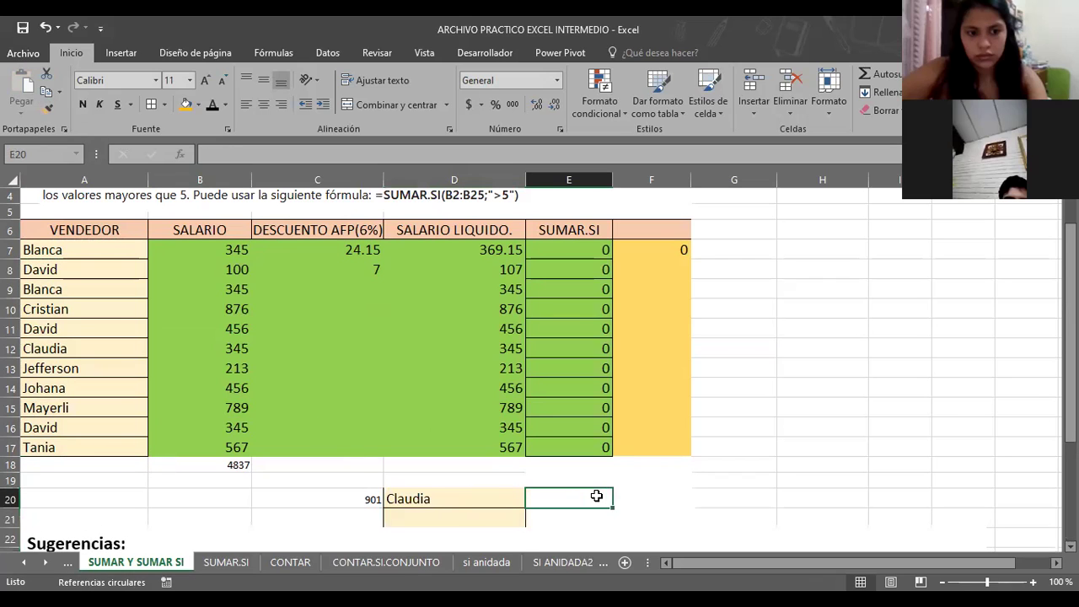
# Change F7's range argument to A7:A17 so Blanca's salaries sum to 690.
pyautogui.click(658, 257)
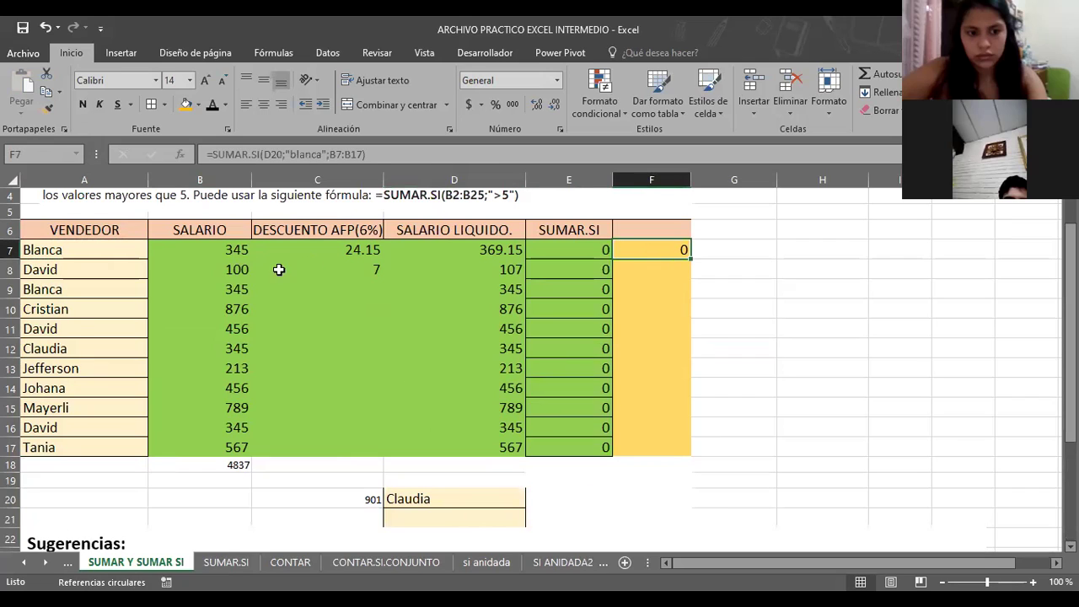
pyautogui.click(321, 153)
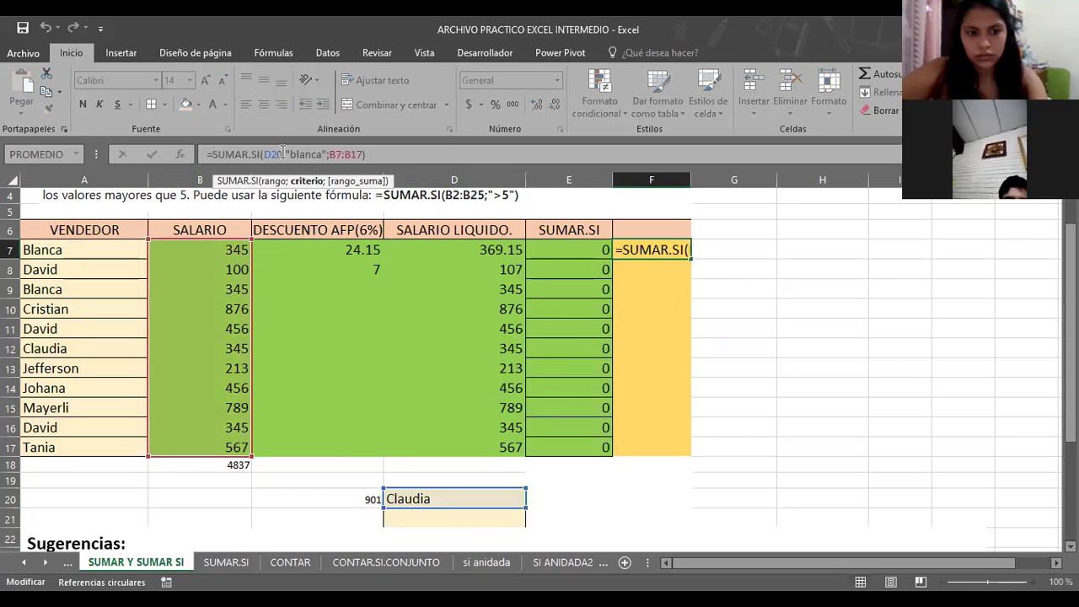
pyautogui.press('BackSpace')
pyautogui.press('BackSpace')
pyautogui.press('BackSpace')
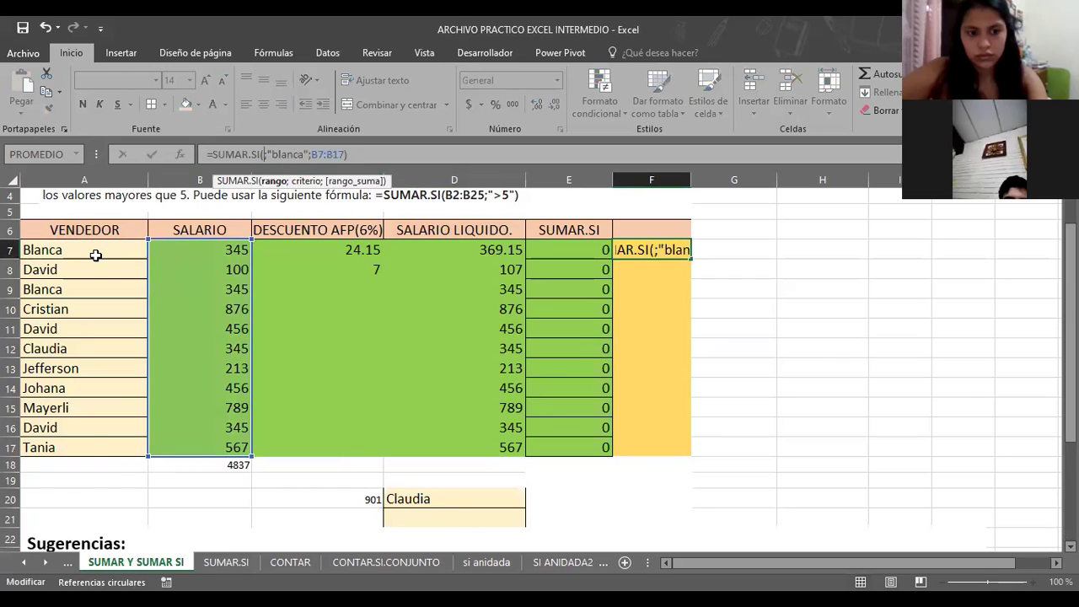
pyautogui.moveTo(95, 254); pyautogui.dragTo(94, 449)
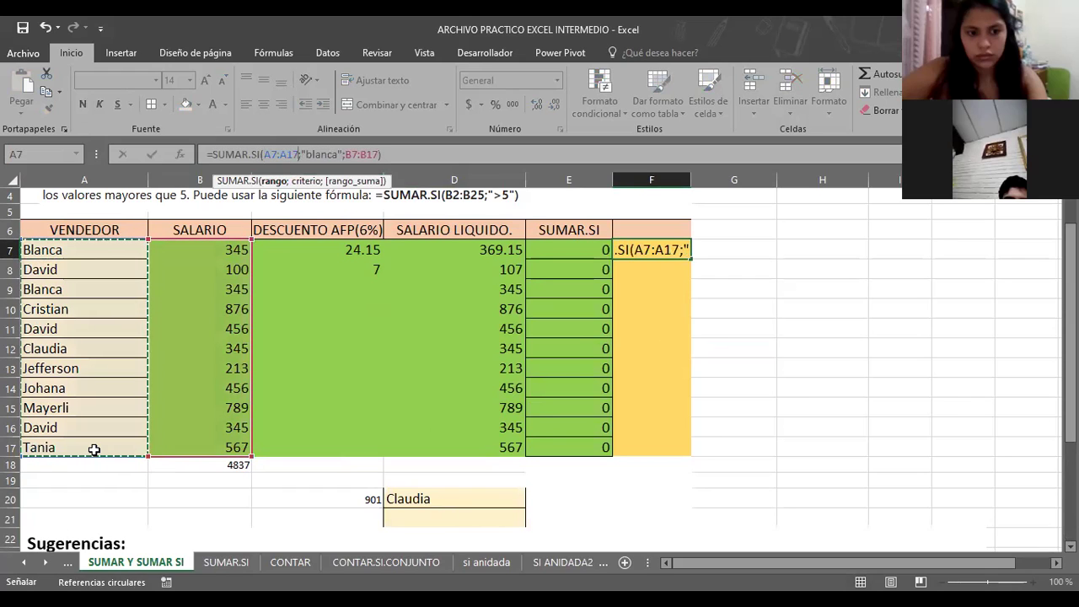
pyautogui.press('Return')
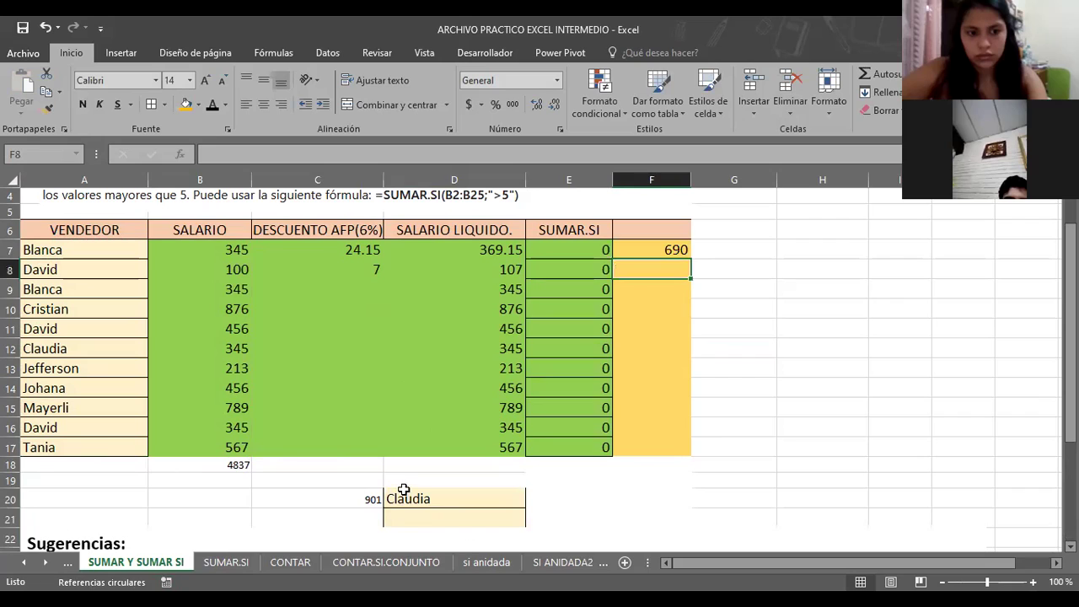
pyautogui.click(404, 491)
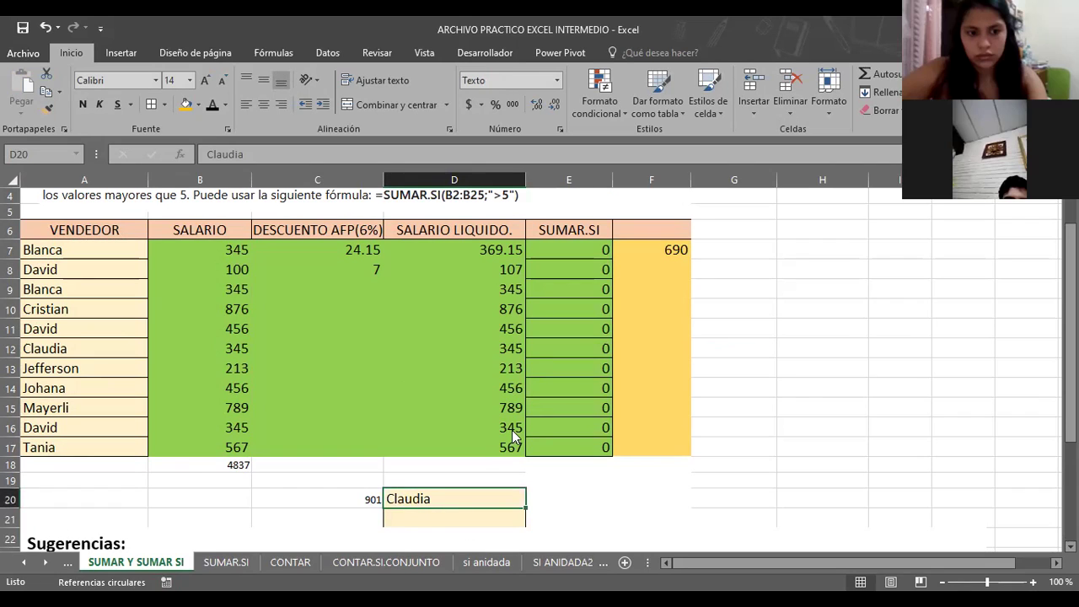
# Give cell D20 the General number format through Formato de celdas.
pyautogui.rightClick(403, 499)
pyautogui.click(487, 434)
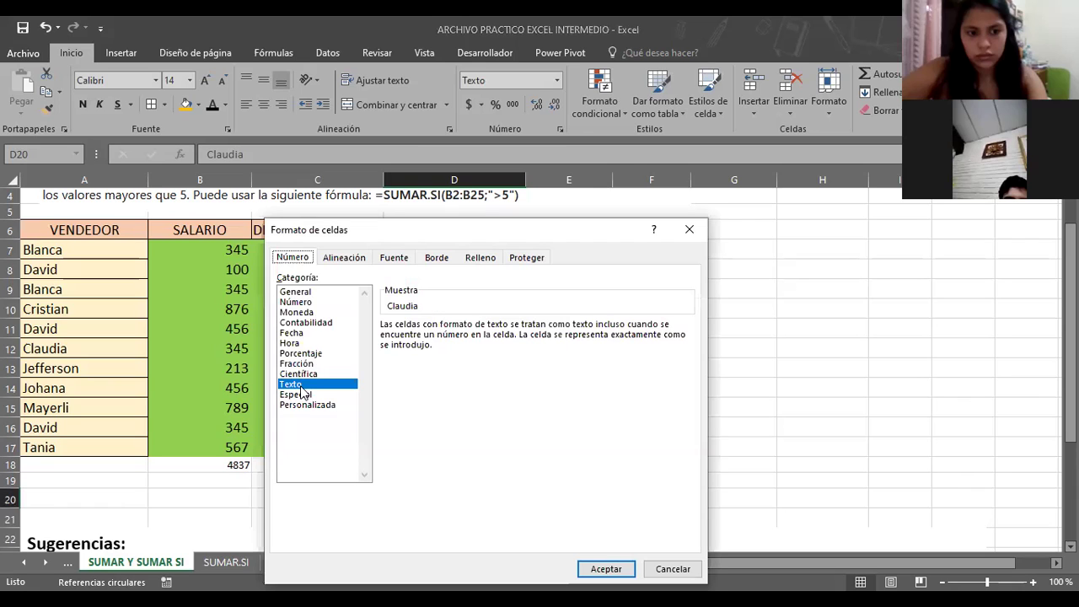
pyautogui.click(317, 293)
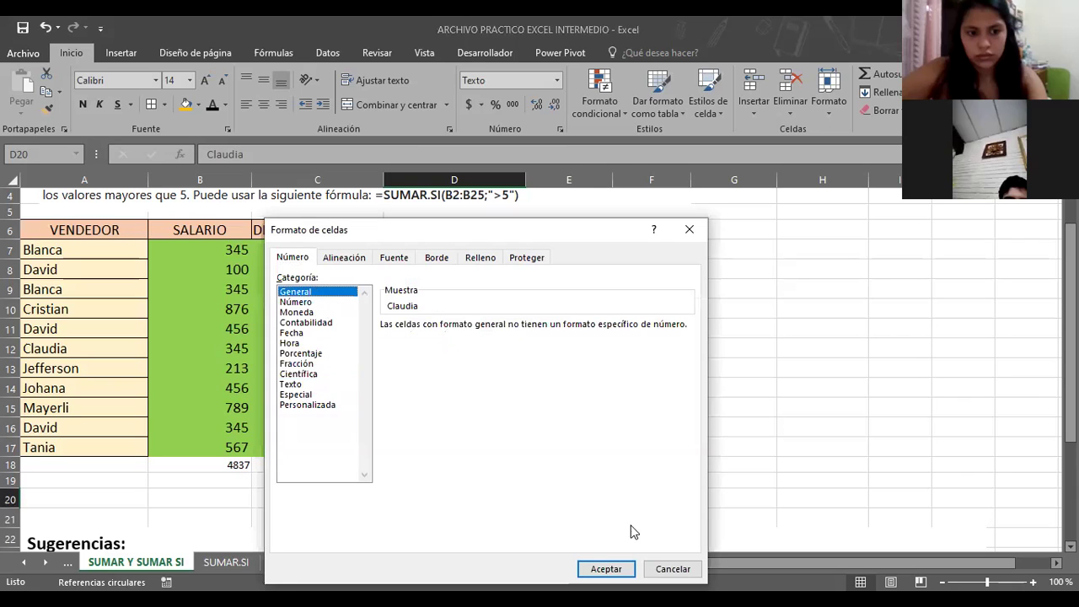
pyautogui.click(603, 570)
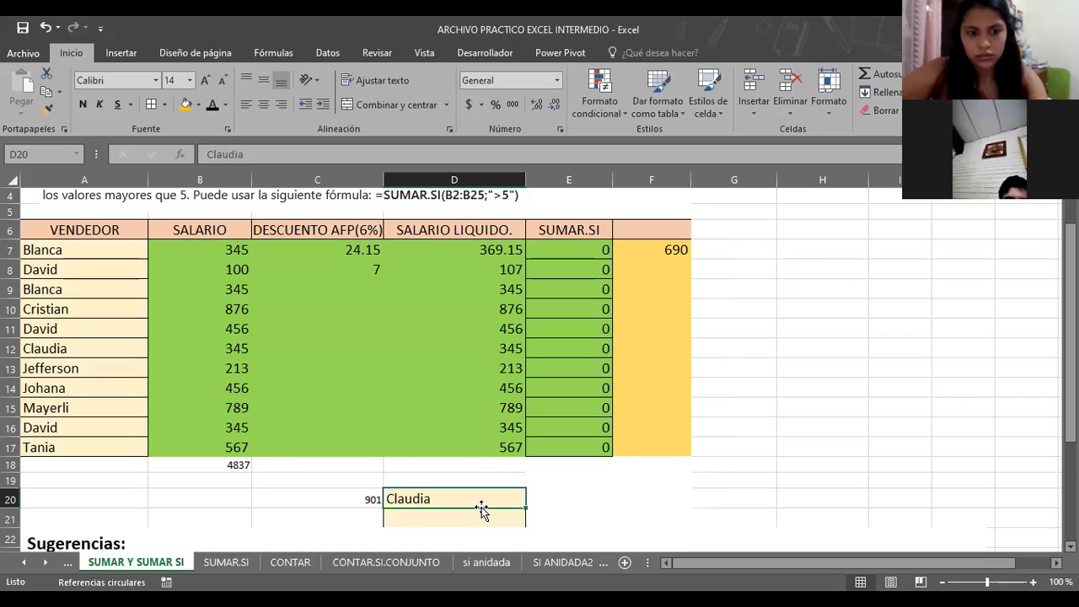
# Replace F7's criterion "blanca" with "Claudia" in the SUMAR.SI formula.
pyautogui.click(658, 247)
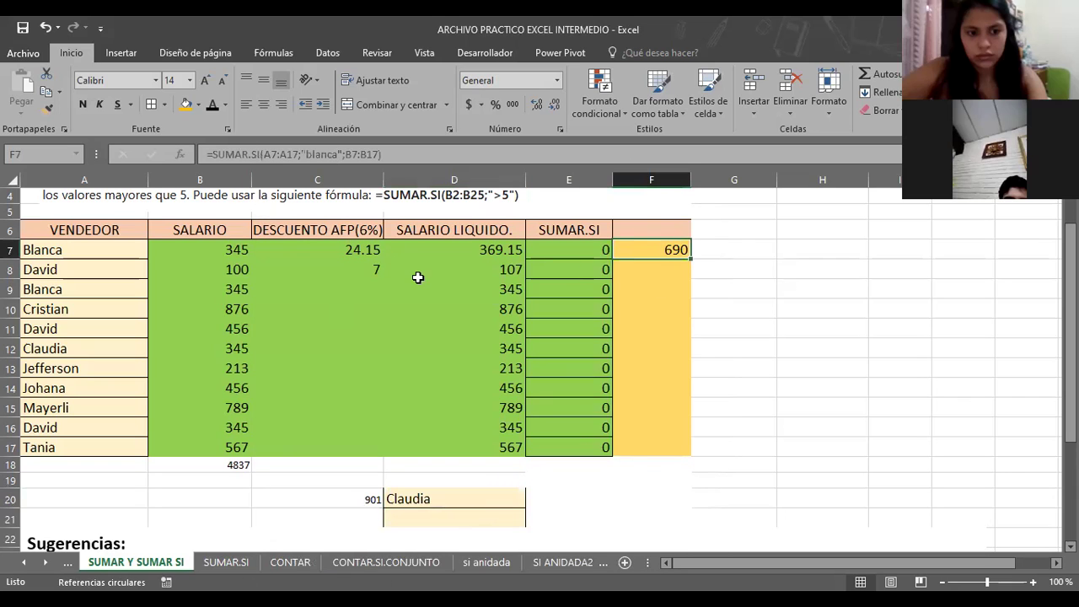
pyautogui.press('F2')
pyautogui.press('Left')
pyautogui.press('Left')
pyautogui.press('Left')
pyautogui.press('BackSpace')
pyautogui.press('BackSpace')
pyautogui.press('BackSpace')
pyautogui.press('BackSpace')
pyautogui.press('BackSpace')
pyautogui.press('BackSpace')
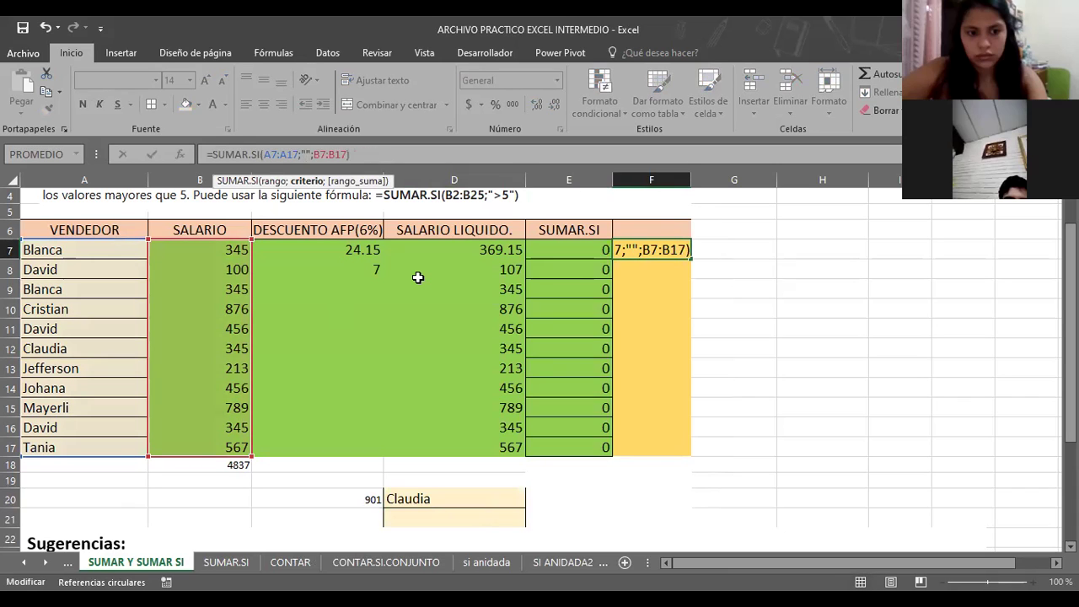
pyautogui.write('Claudia')
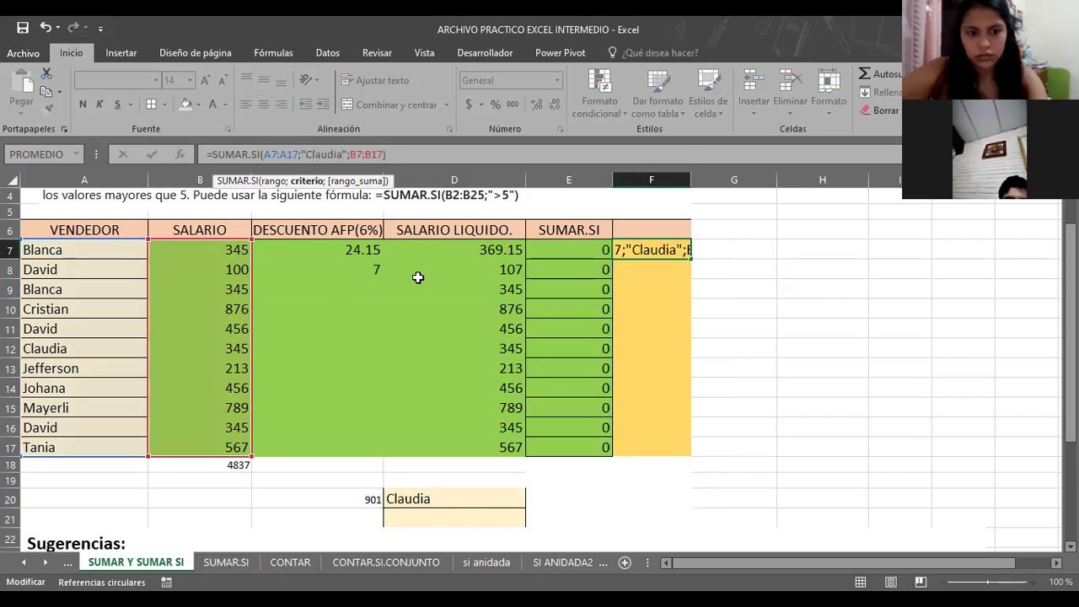
pyautogui.press('Return')
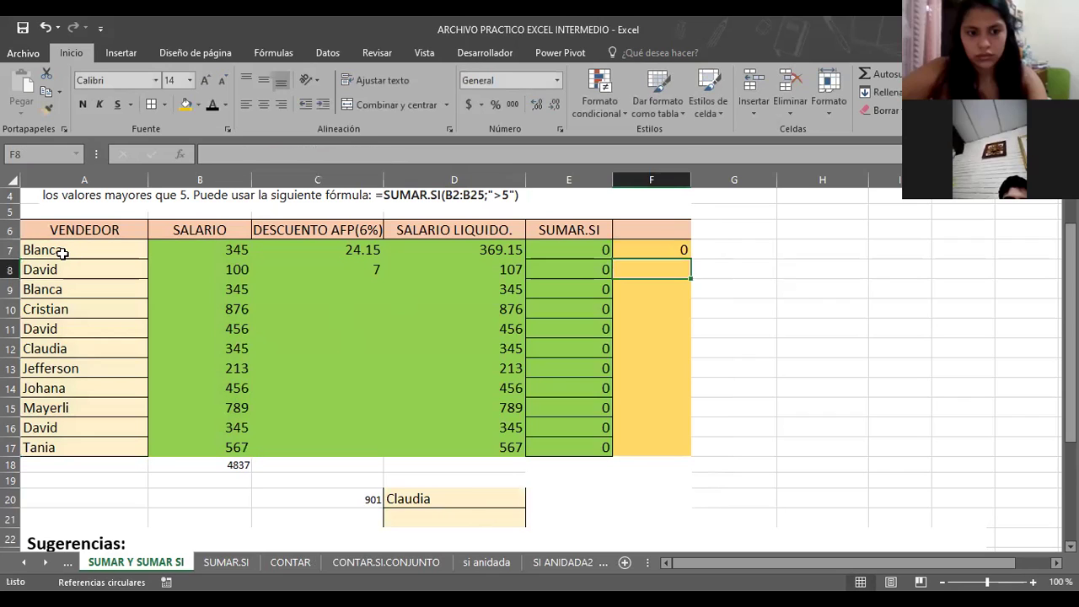
# Apply the General number format to the vendor name cells.
pyautogui.click(62, 253)
pyautogui.click(69, 349)
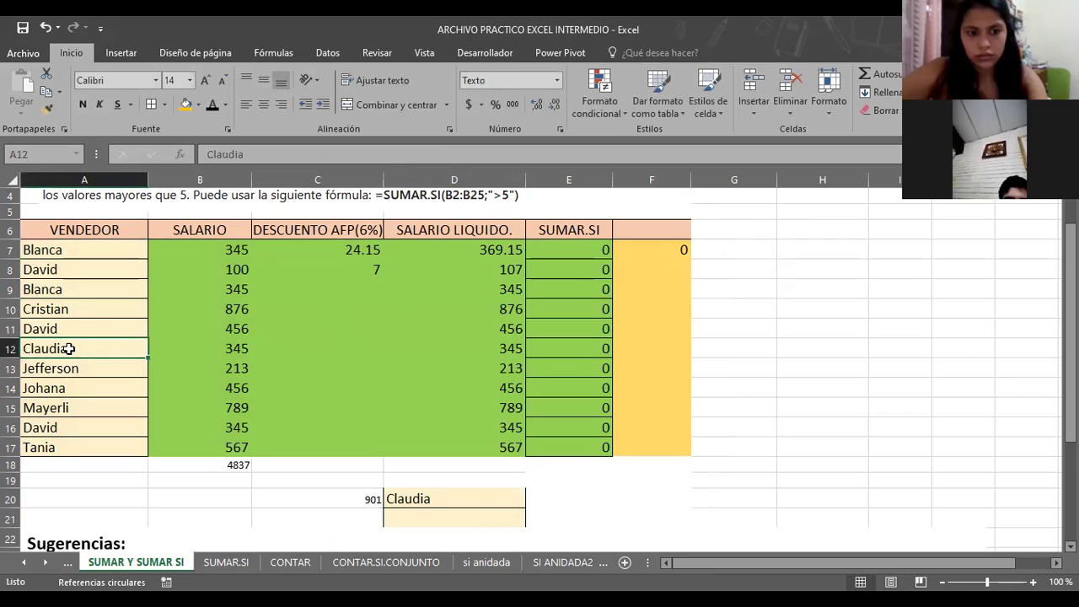
pyautogui.rightClick(69, 349)
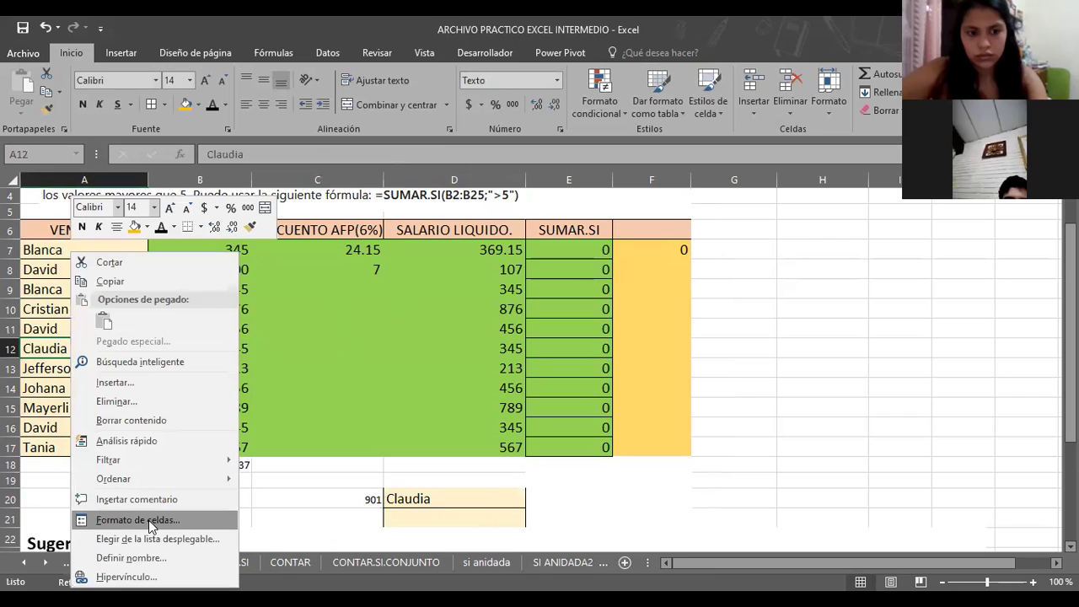
pyautogui.click(147, 520)
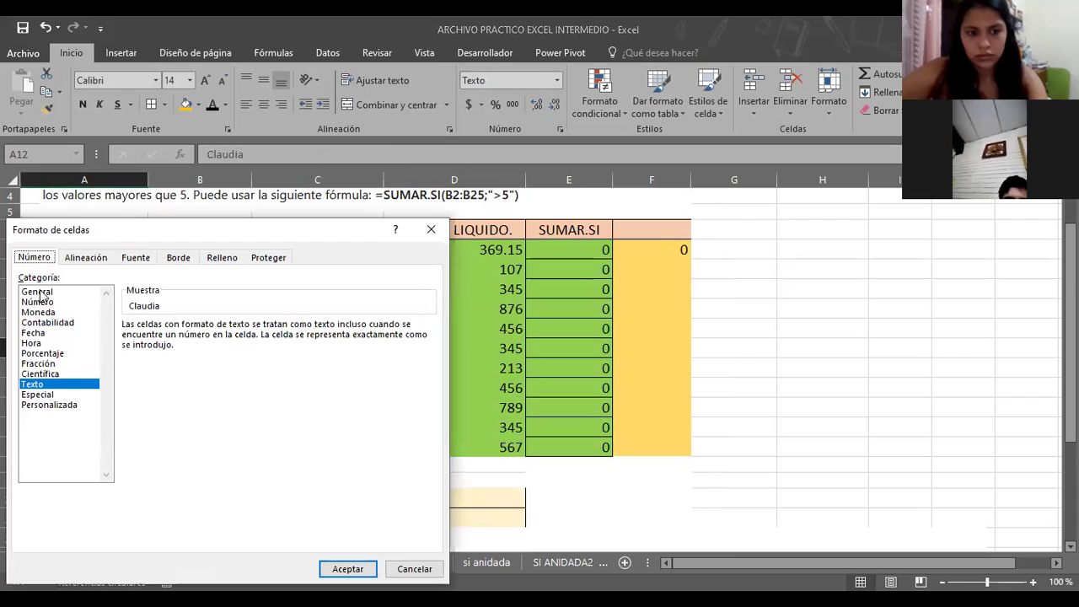
pyautogui.click(37, 292)
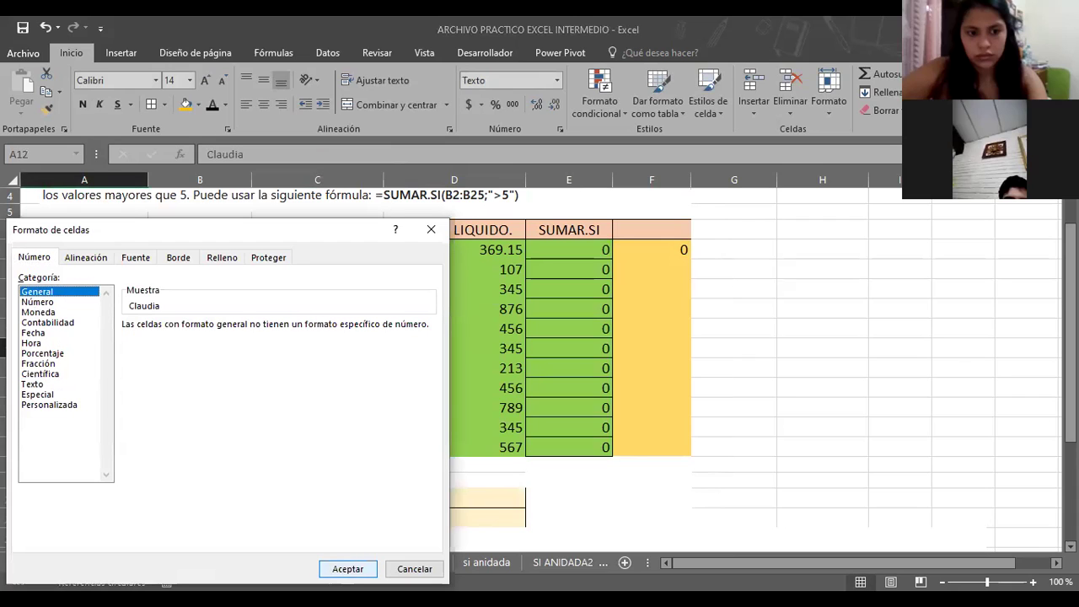
pyautogui.click(356, 566)
# Rename vendors in A16, A10 and A7 to Claudia.
pyautogui.click(59, 428)
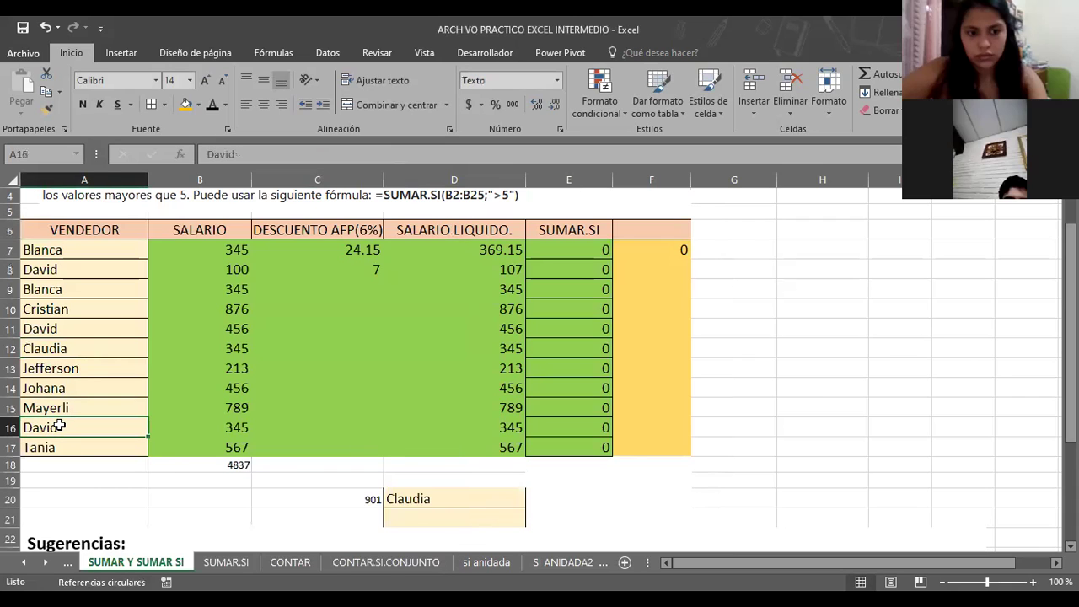
pyautogui.write('Claudia')
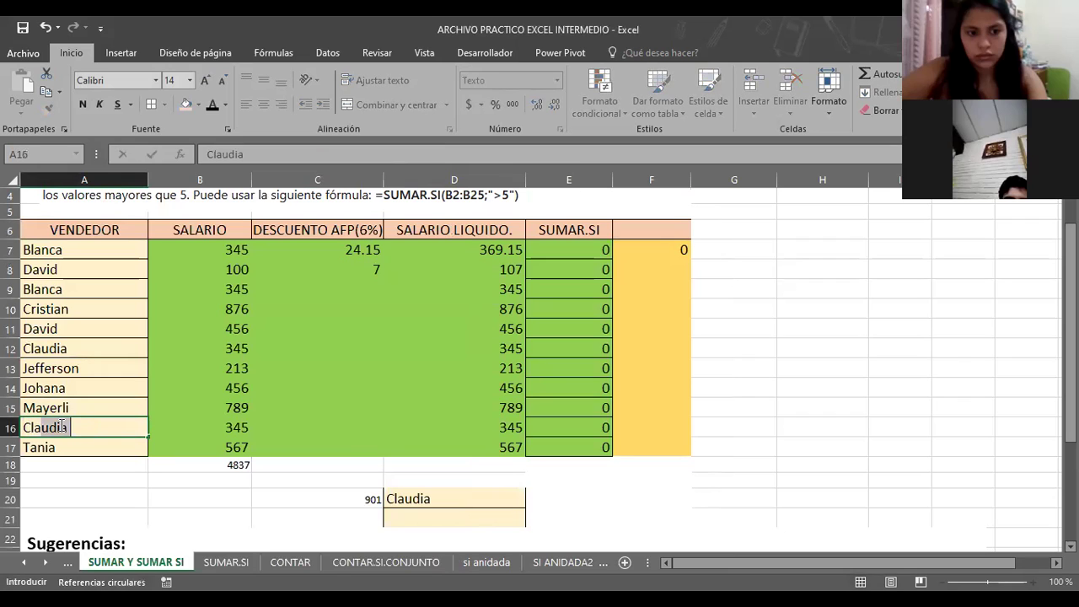
pyautogui.press('Return')
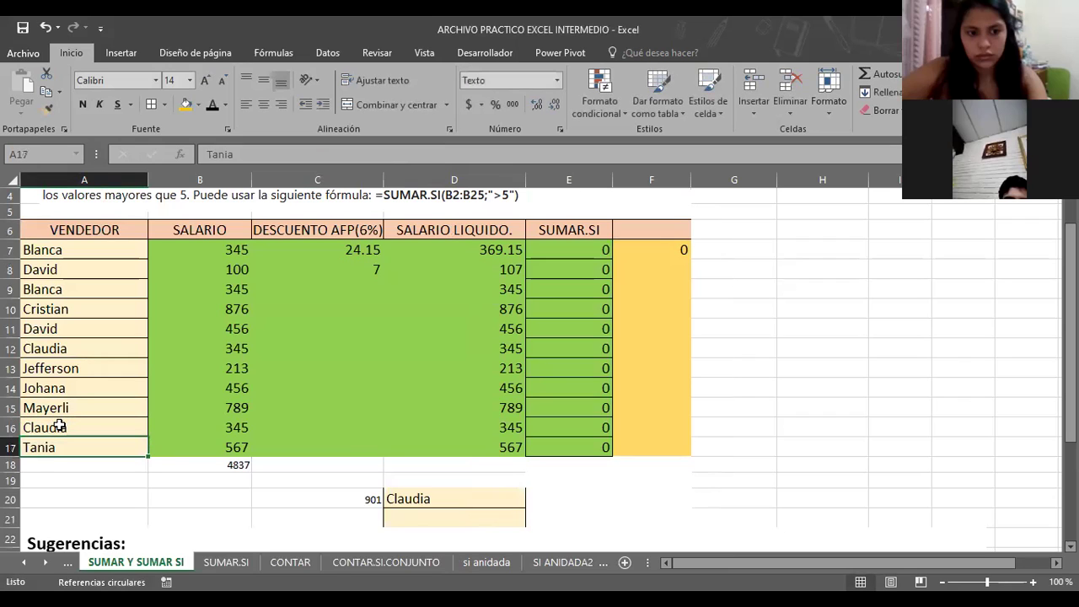
pyautogui.press('Up')
pyautogui.press('Up')
pyautogui.press('Up')
pyautogui.press('Up')
pyautogui.press('Up')
pyautogui.press('Up')
pyautogui.press('Up')
pyautogui.write('claudia')
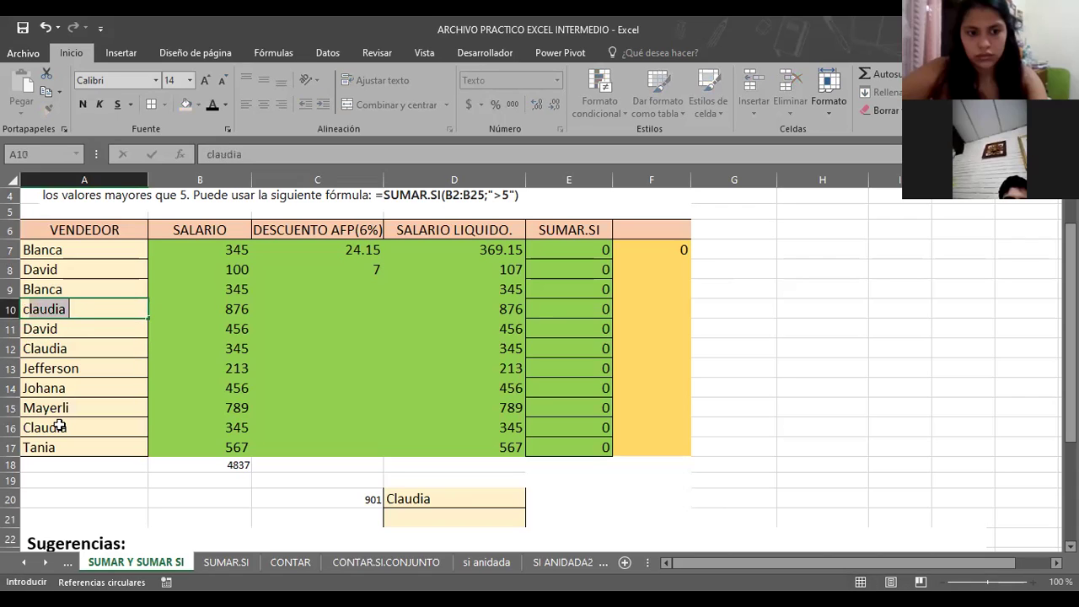
pyautogui.press('Return')
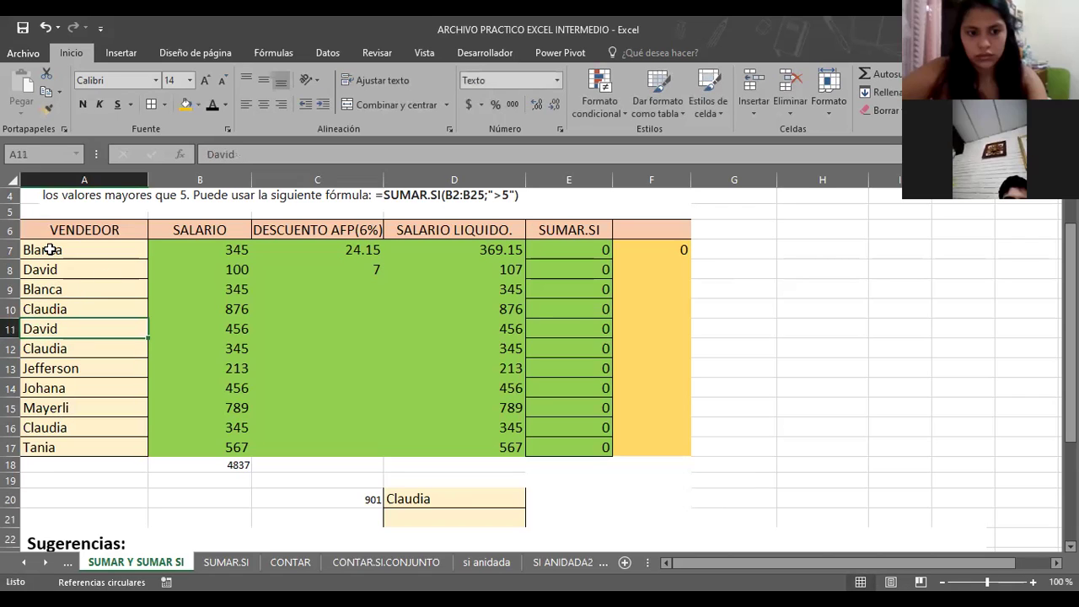
pyautogui.click(51, 249)
pyautogui.write('Claudia')
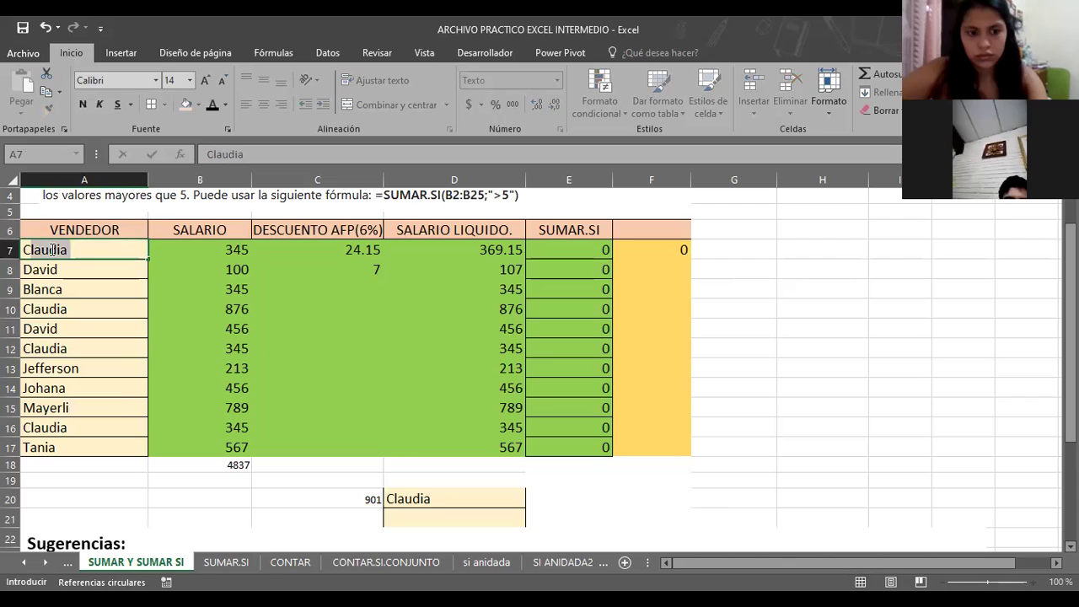
pyautogui.press('Return')
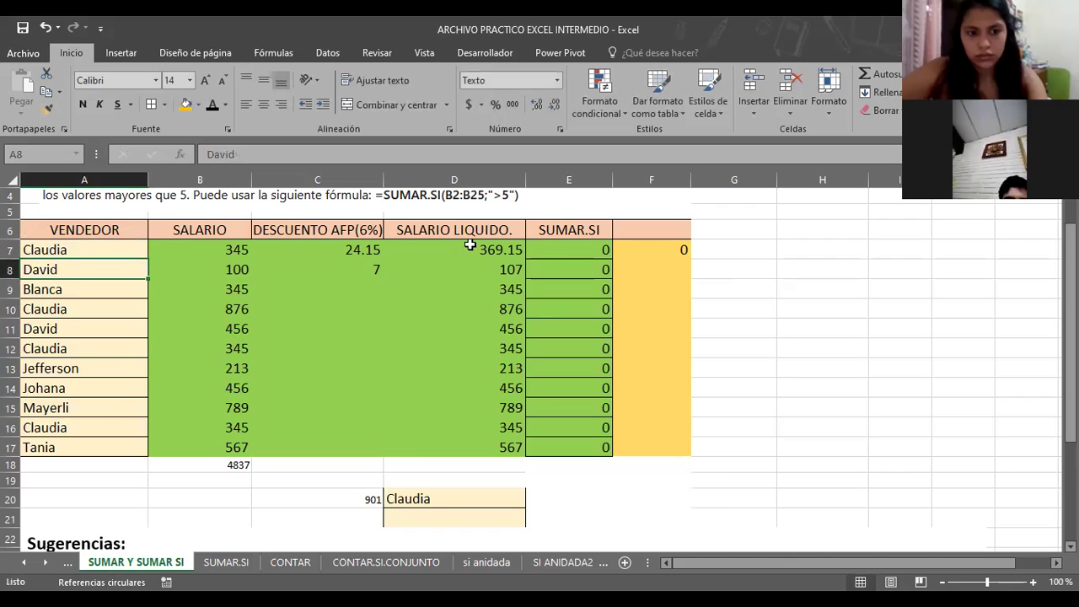
# Inspect F7's formula and the names in A7 and A8 for stray characters.
pyautogui.click(666, 245)
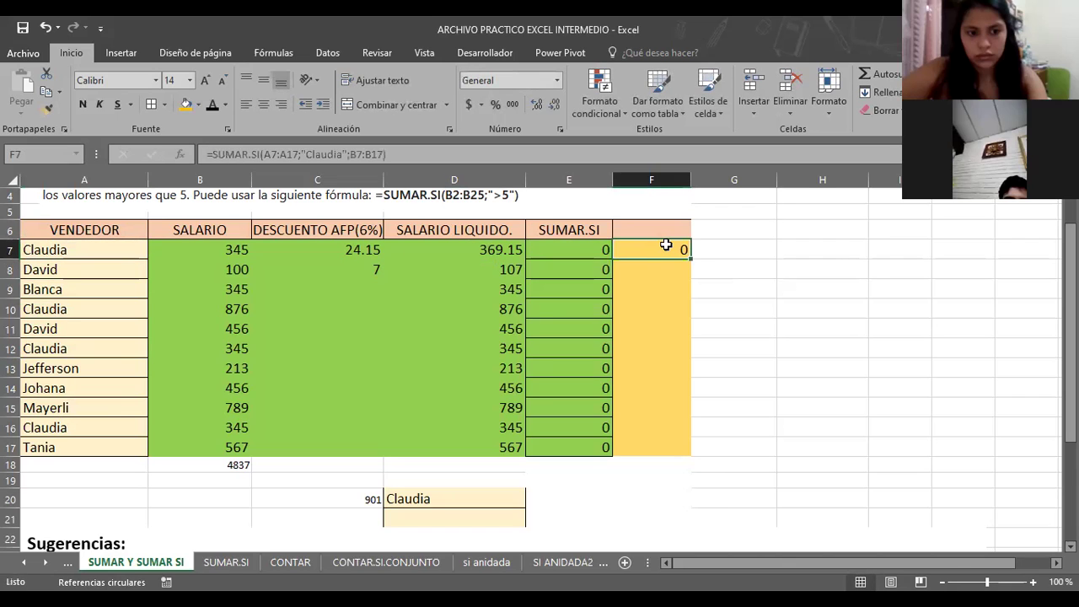
pyautogui.click(65, 253)
pyautogui.doubleClick(66, 253)
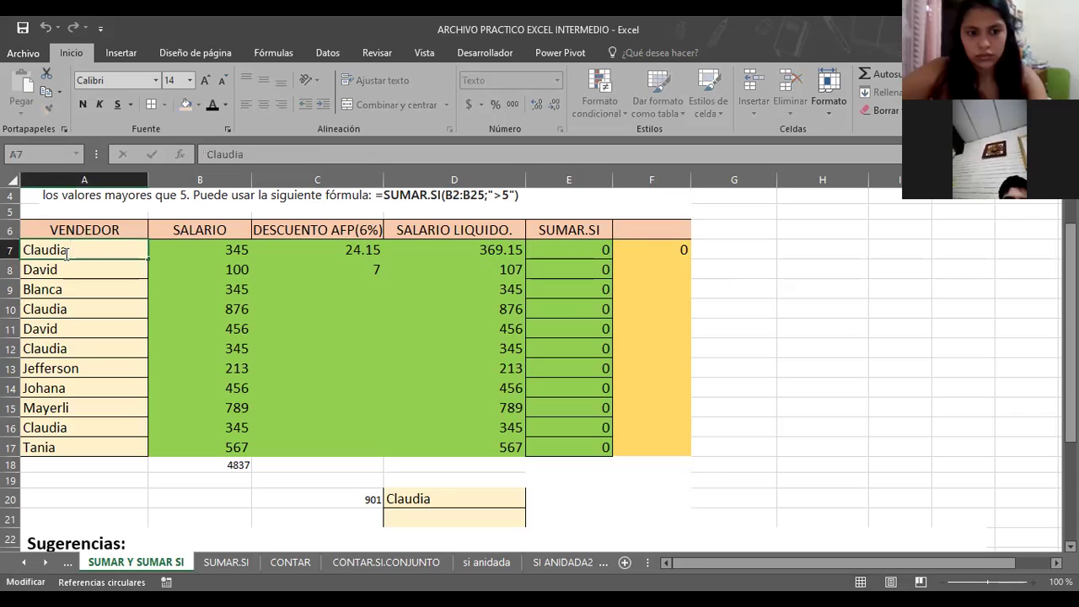
pyautogui.press('Left')
pyautogui.press('Left')
pyautogui.press('Left')
pyautogui.press('Left')
pyautogui.press('Left')
pyautogui.press('Left')
pyautogui.press('Left')
pyautogui.press('Return')
pyautogui.press('Return')
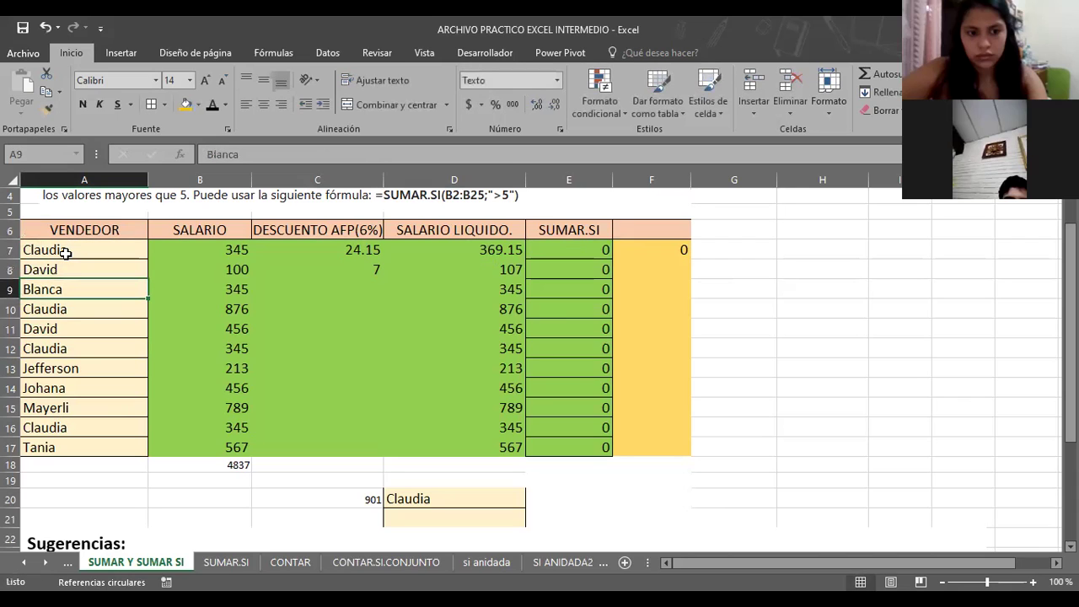
pyautogui.press('Up')
pyautogui.press('F2')
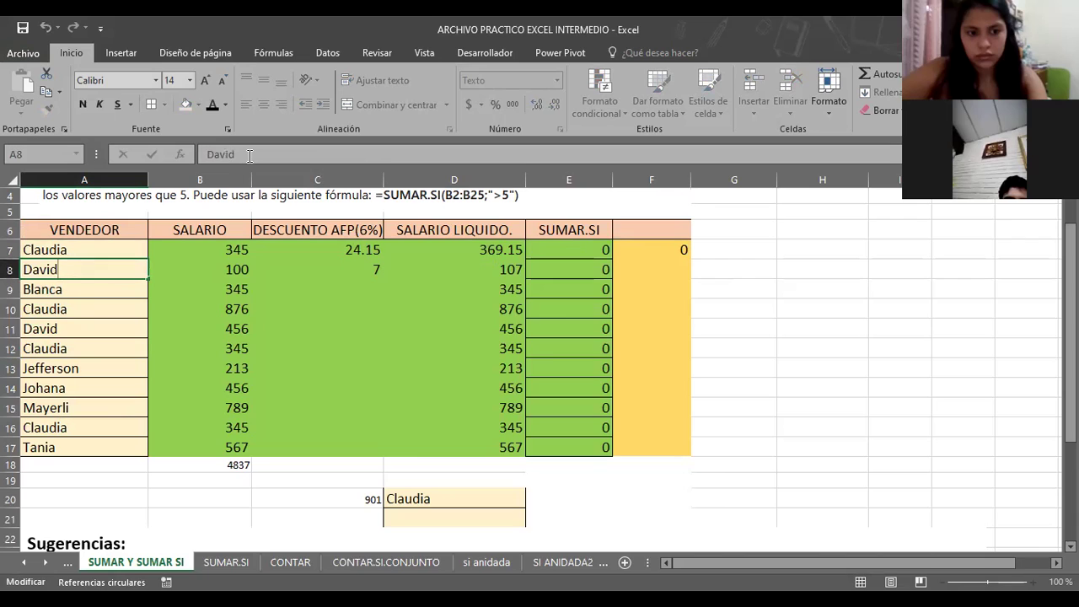
pyautogui.click(672, 246)
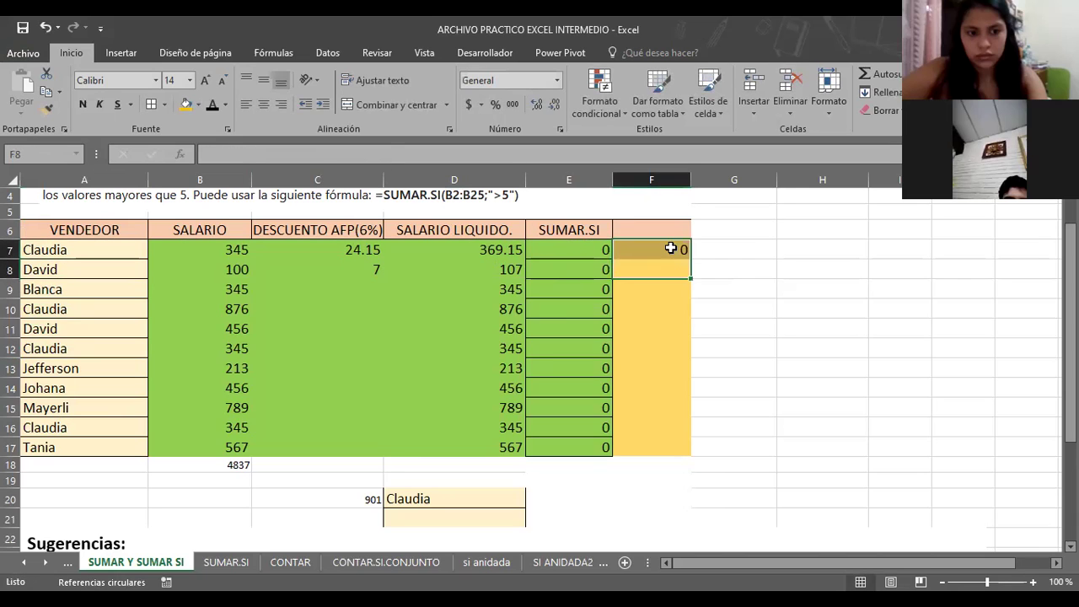
pyautogui.click(747, 248)
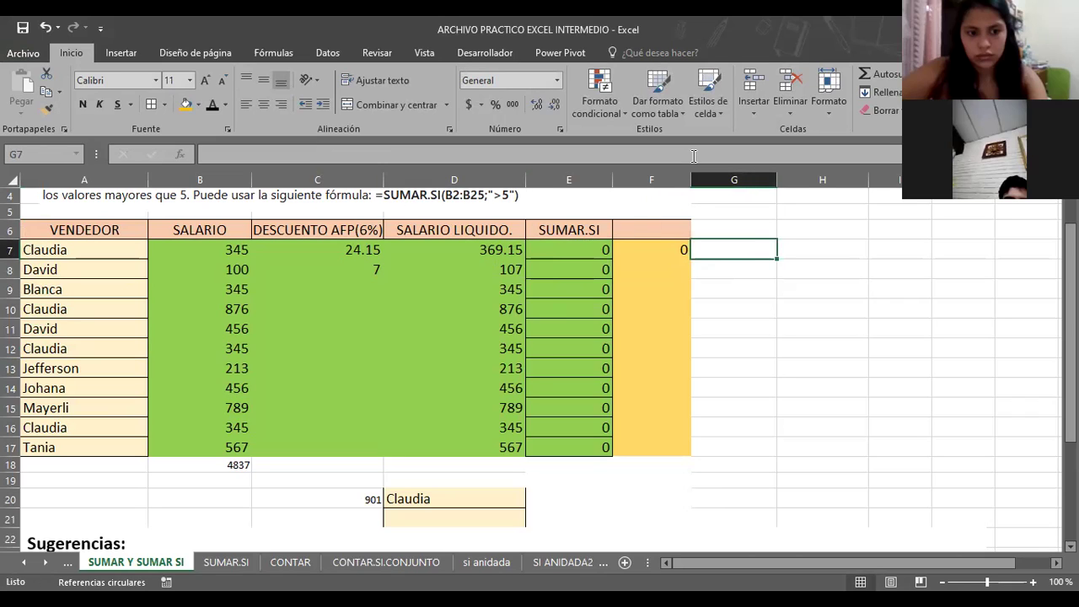
# Try typing a SUMAR.SI formula over A7:A17 in G7, then clear it.
pyautogui.write('sumar')
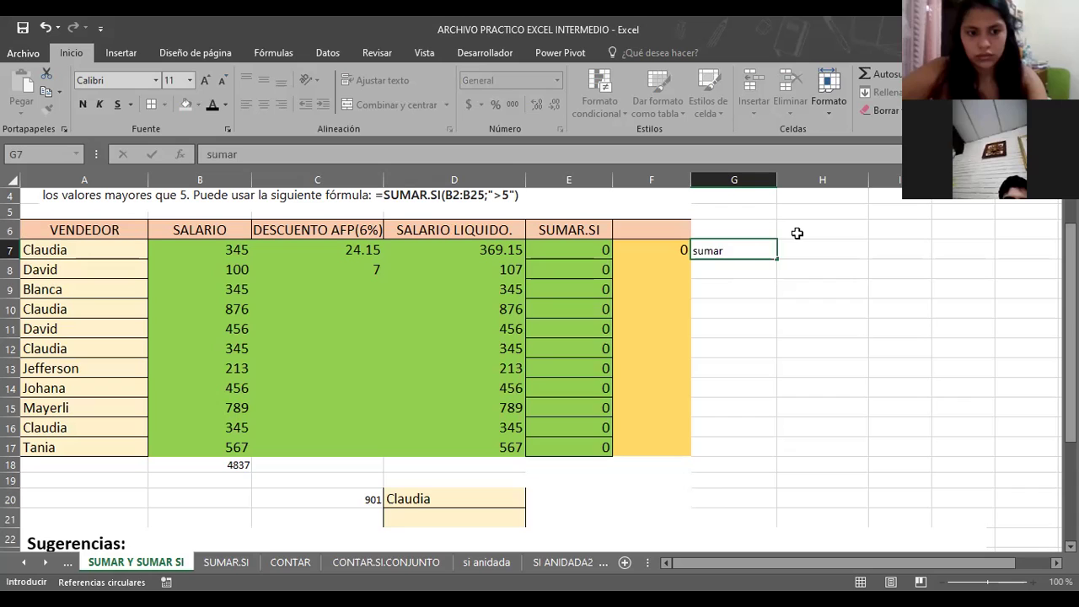
pyautogui.press('BackSpace')
pyautogui.press('BackSpace')
pyautogui.press('BackSpace')
pyautogui.press('BackSpace')
pyautogui.press('BackSpace')
pyautogui.write('SUMAR')
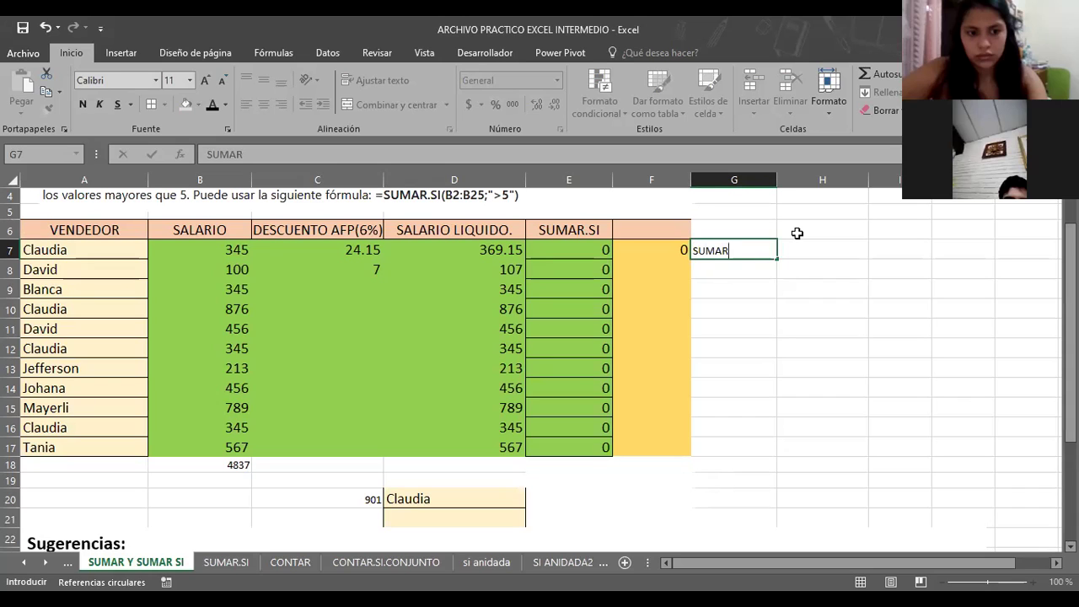
pyautogui.write('.SI(')
pyautogui.moveTo(73, 250); pyautogui.dragTo(65, 444)
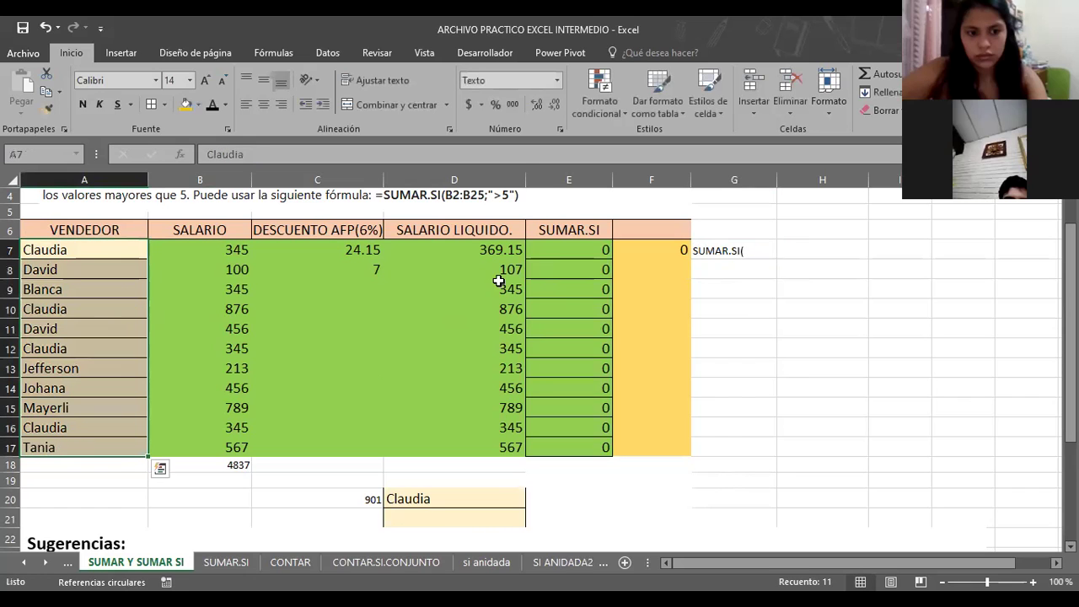
pyautogui.click(746, 251)
pyautogui.doubleClick(768, 250)
pyautogui.press('BackSpace')
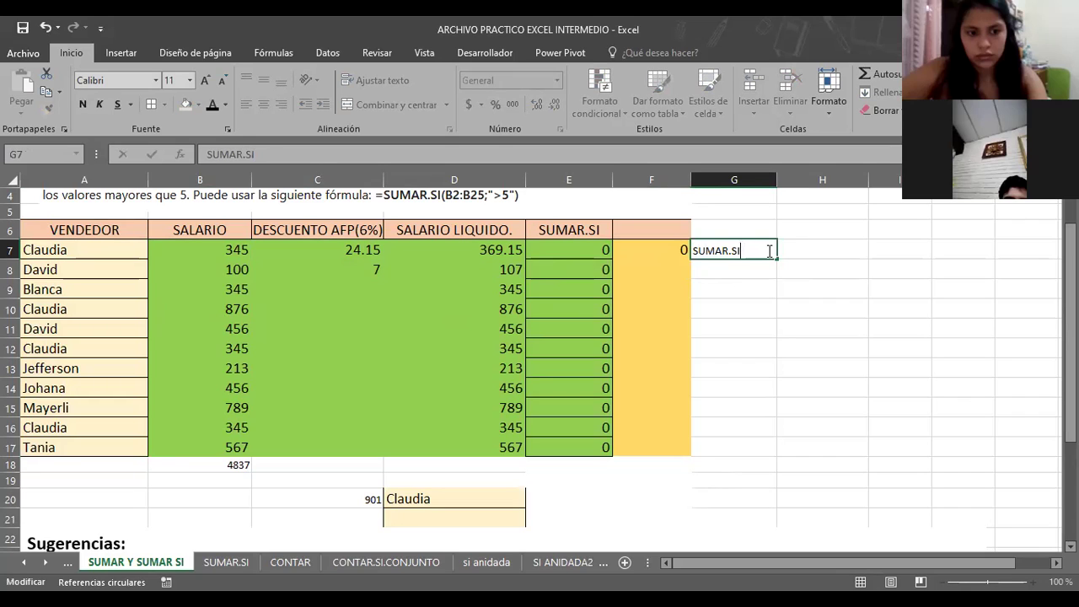
pyautogui.press('BackSpace')
pyautogui.press('BackSpace')
pyautogui.press('BackSpace')
pyautogui.press('BackSpace')
pyautogui.press('BackSpace')
pyautogui.press('BackSpace')
pyautogui.press('BackSpace')
pyautogui.press('BackSpace')
# Insert SUMAR.SI in G7 and set its Rango argument to A7:A17.
pyautogui.write('=')
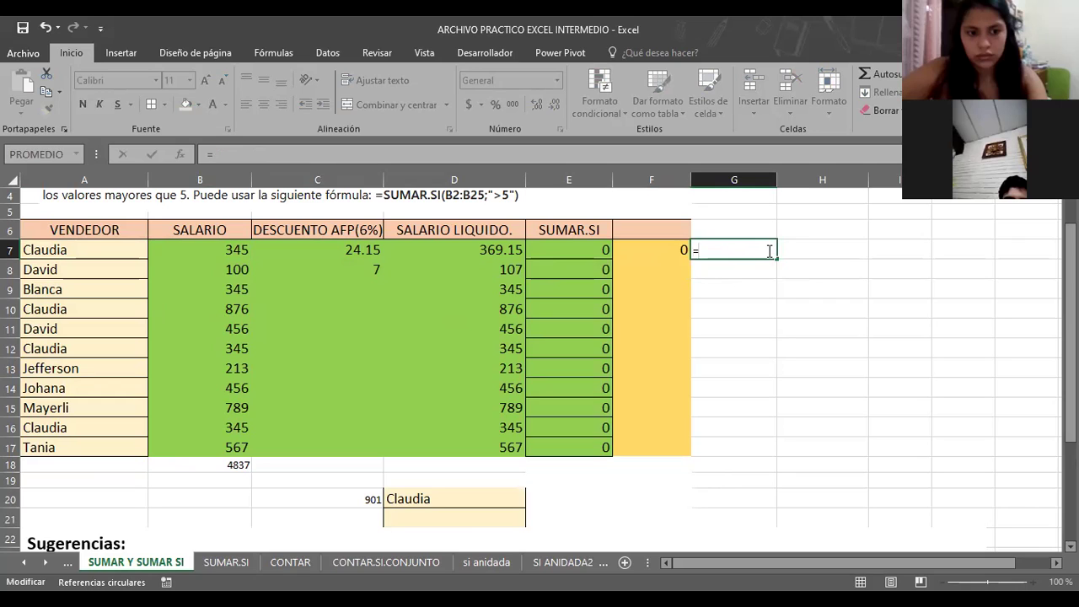
pyautogui.write('SUMAR')
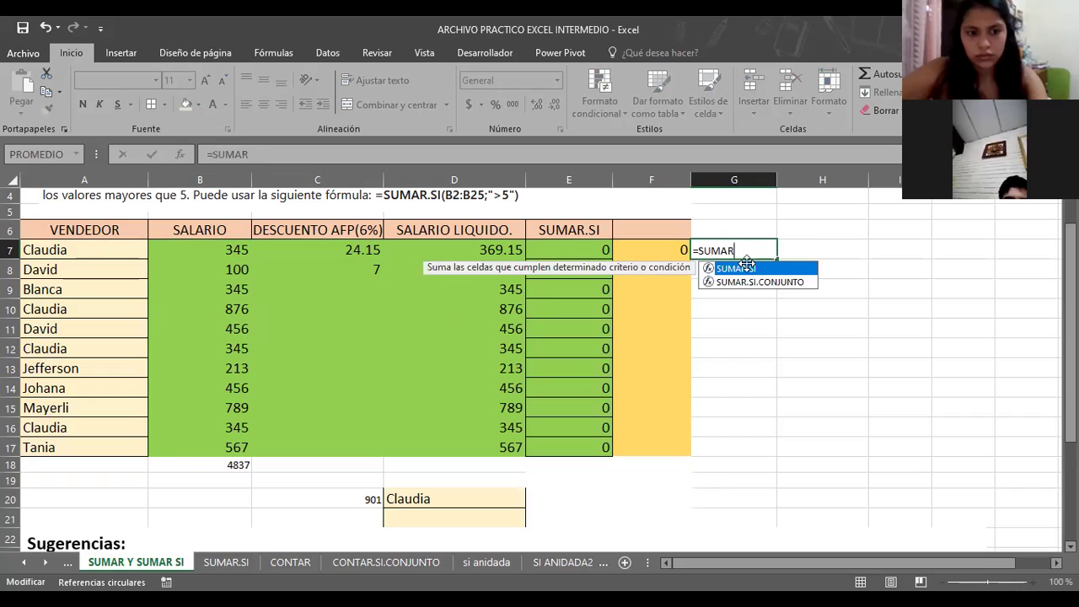
pyautogui.doubleClick(750, 270)
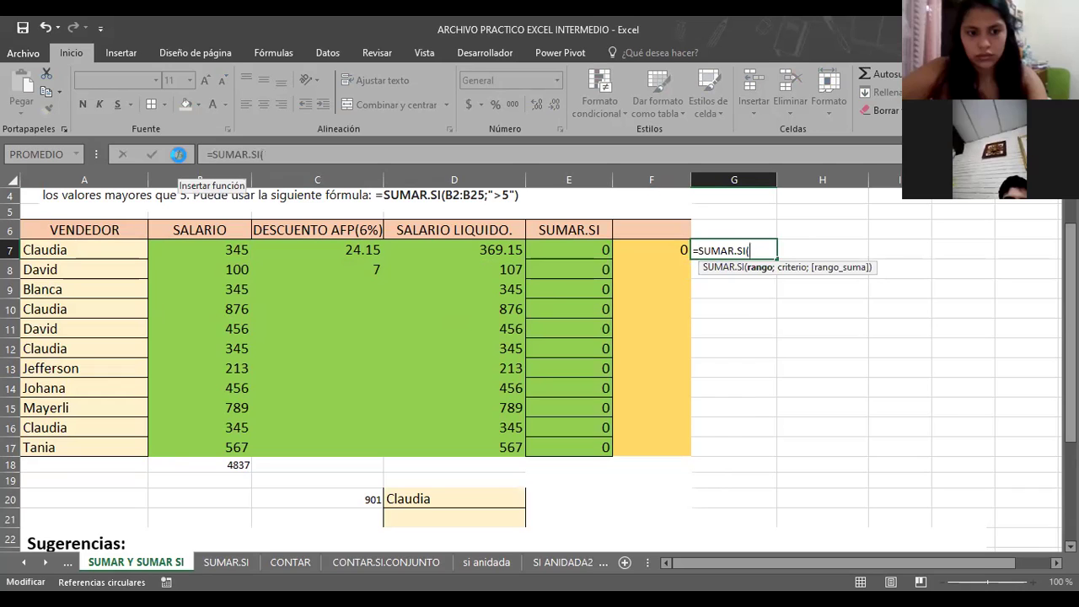
pyautogui.click(179, 155)
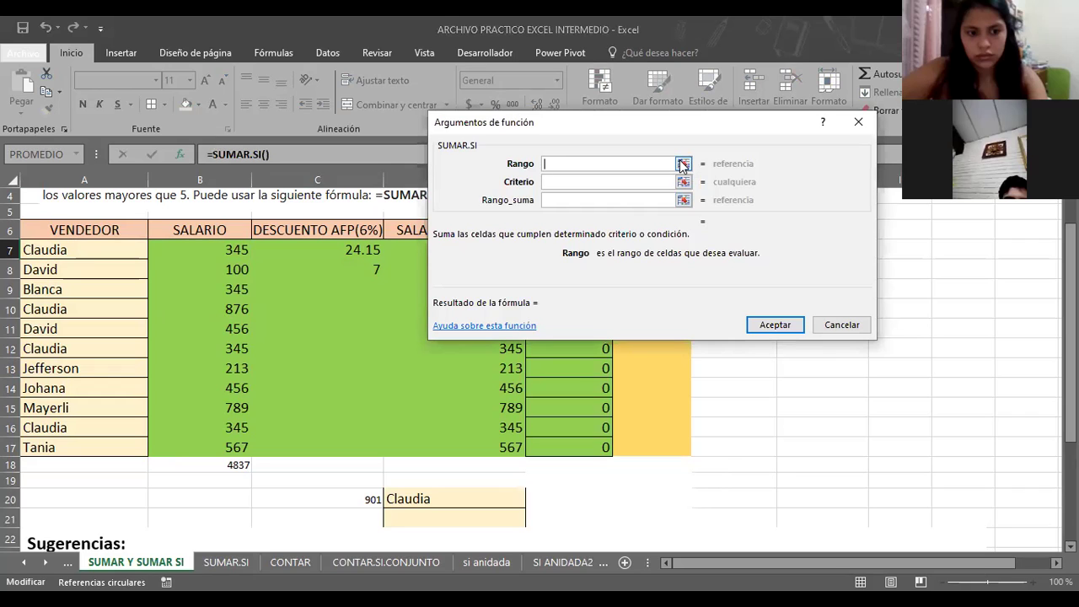
pyautogui.click(683, 165)
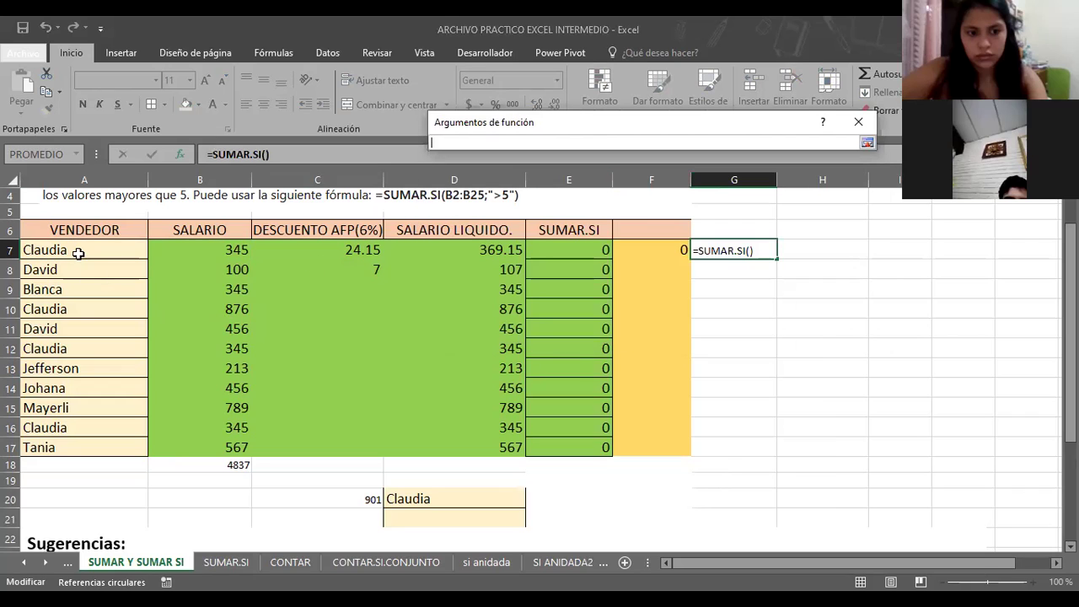
pyautogui.moveTo(78, 249); pyautogui.dragTo(72, 442)
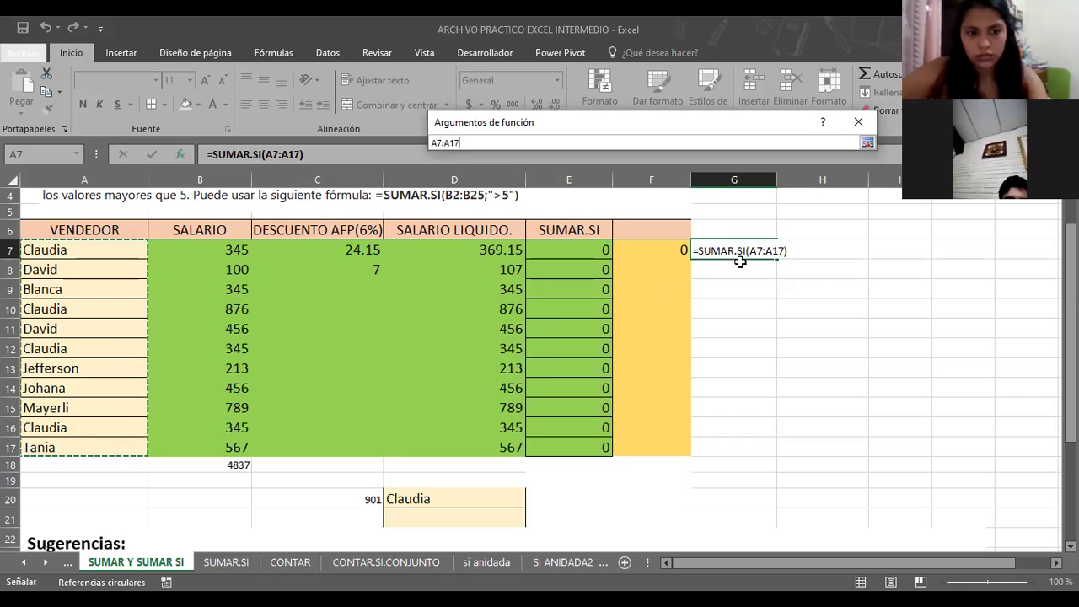
pyautogui.click(868, 144)
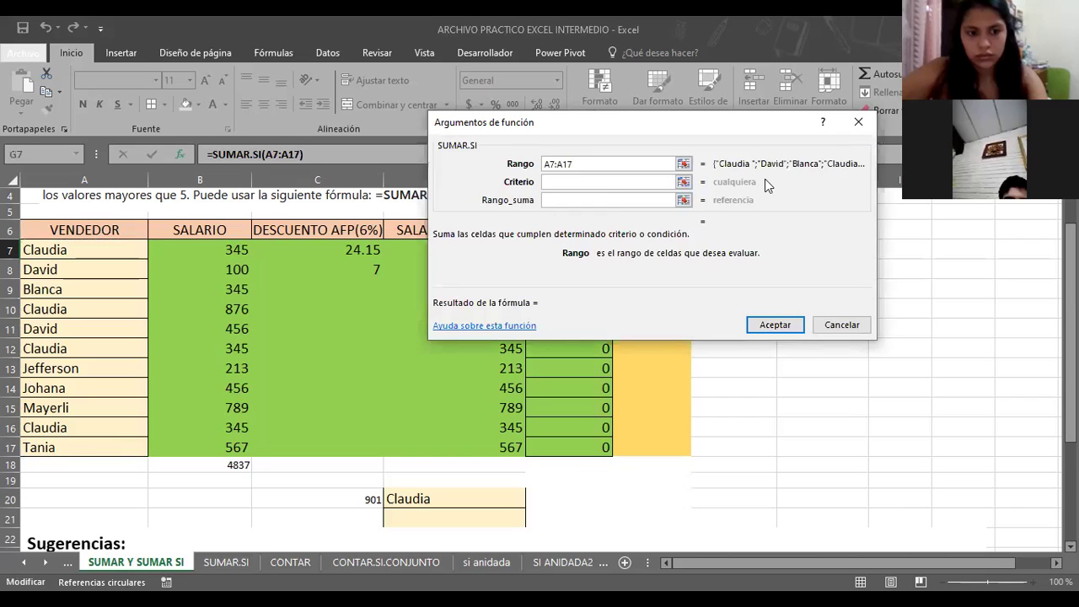
pyautogui.click(588, 181)
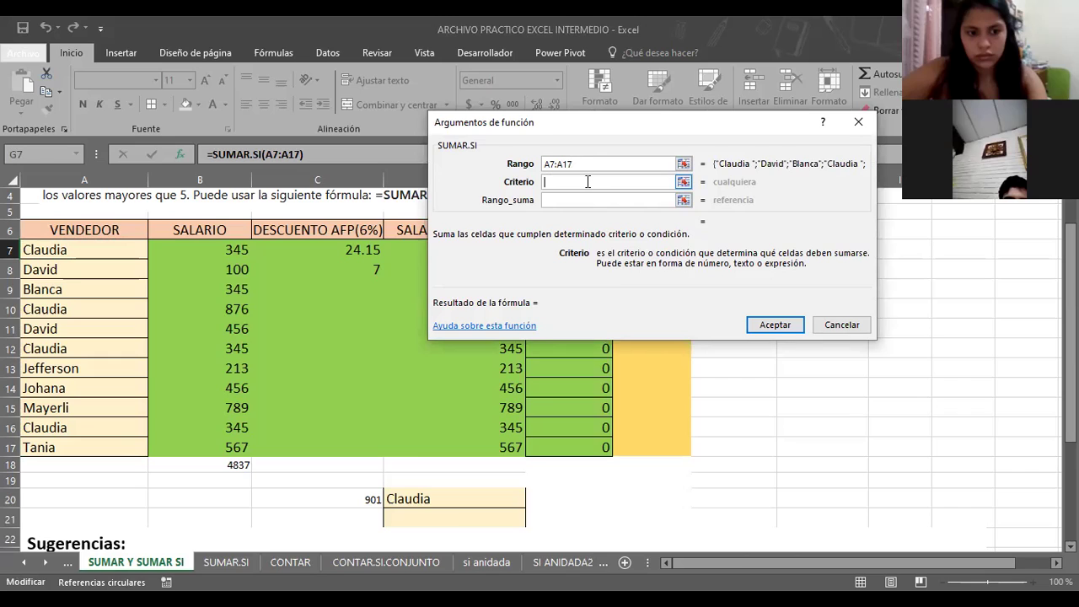
# Set Criterio to Claudia and Rango_suma to B7:B17, and accept the formula.
pyautogui.write('c')
pyautogui.press('BackSpace')
pyautogui.write('Claudia')
pyautogui.click(574, 200)
pyautogui.click(682, 200)
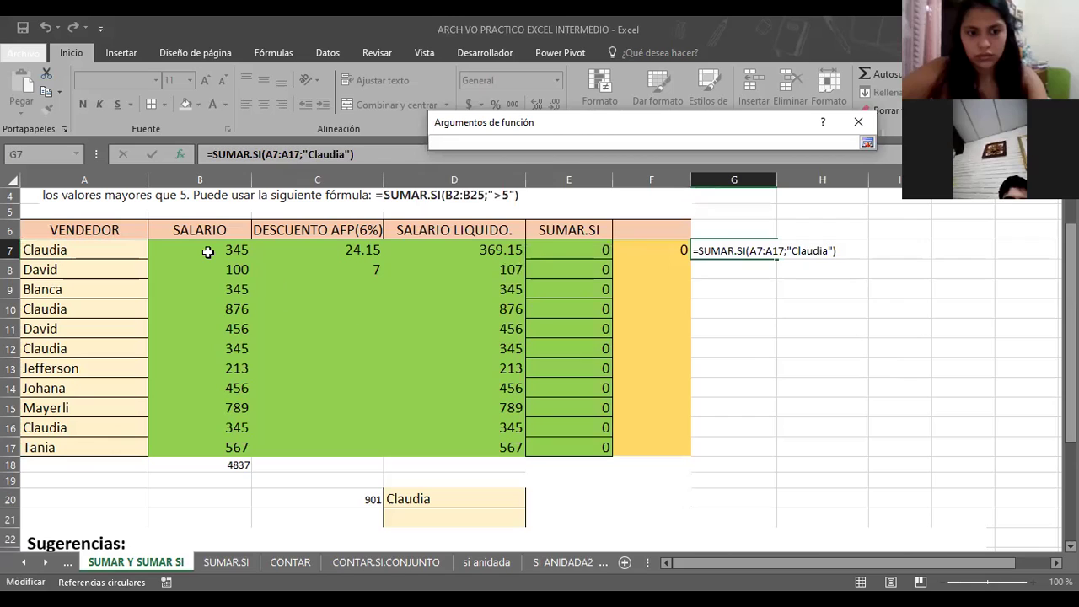
pyautogui.click(209, 249)
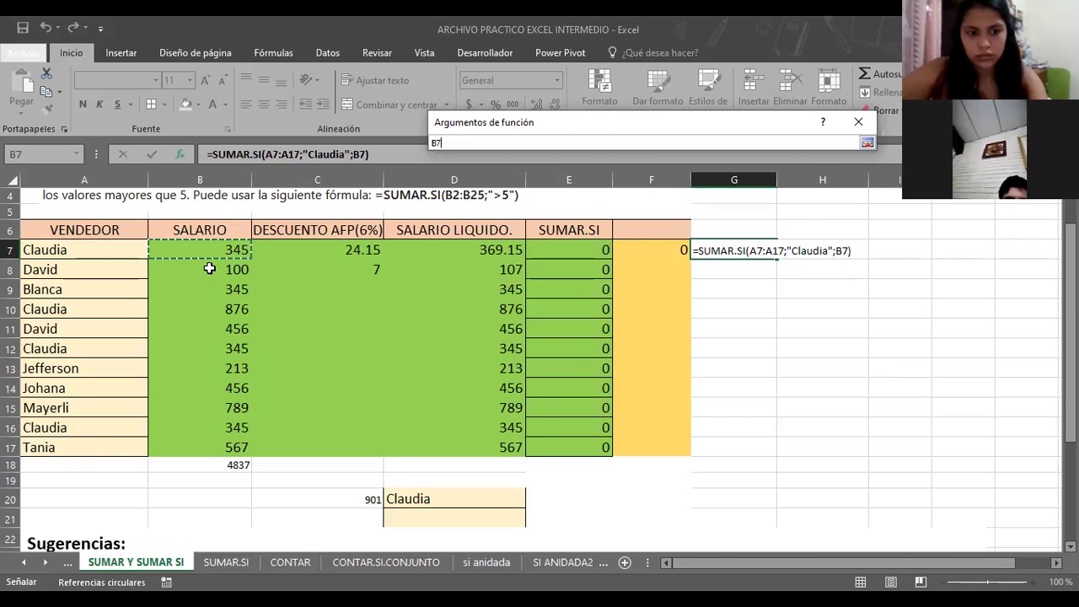
pyautogui.keyDown('shift'); pyautogui.click(208, 441); pyautogui.keyUp('shift')
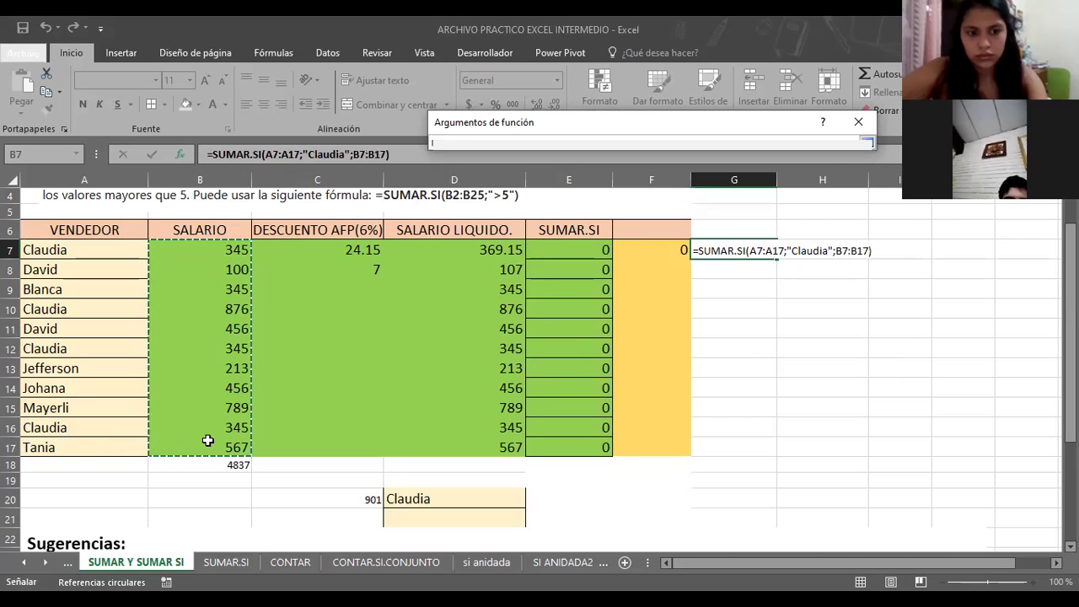
pyautogui.press('Return')
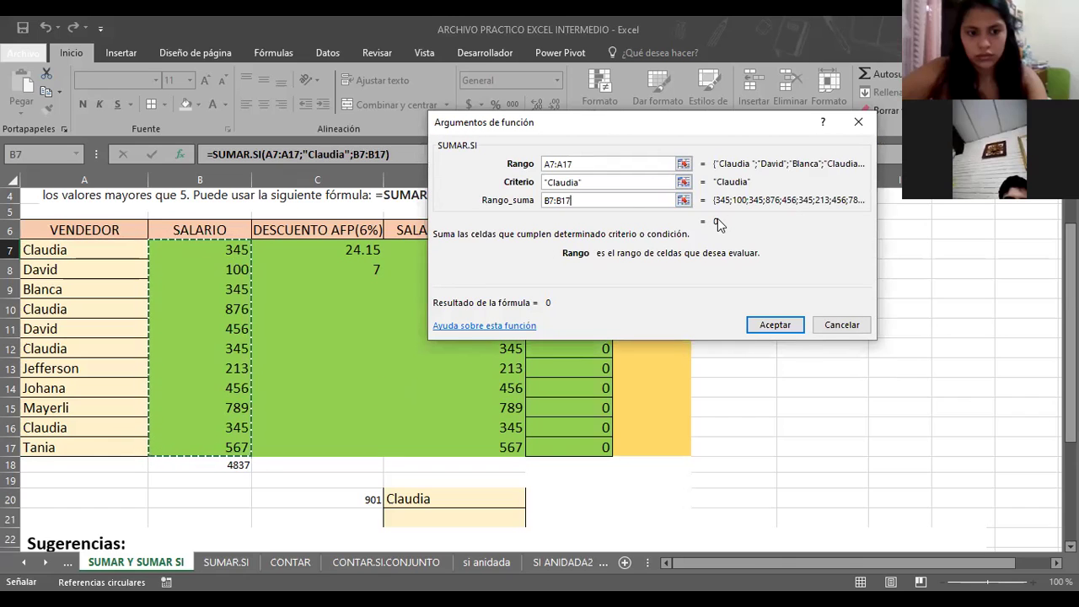
pyautogui.click(764, 325)
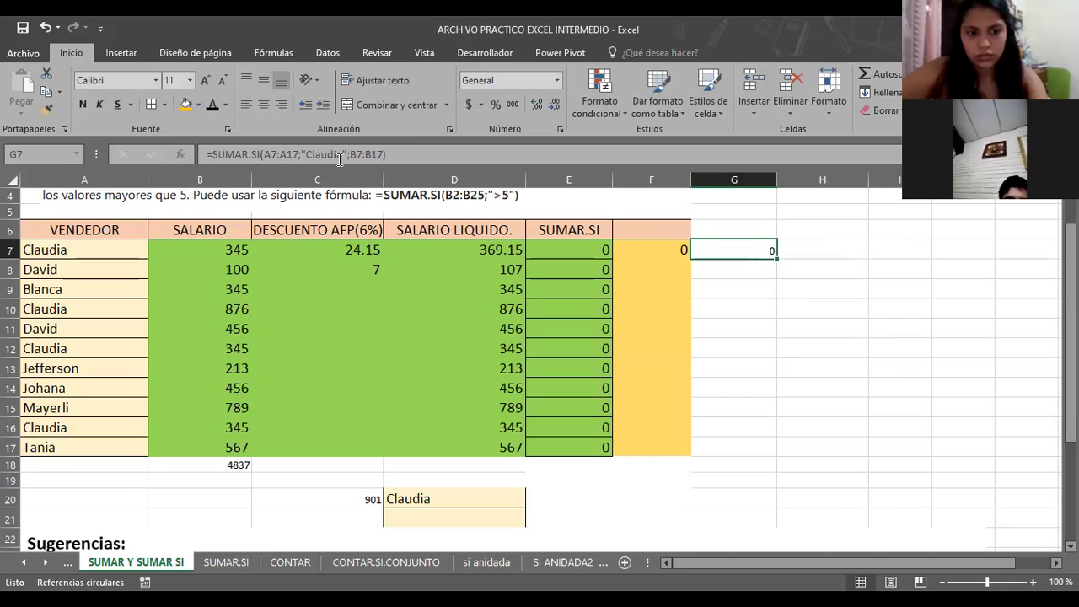
# Replace G7's criterion "Claudia" with "Mayerli" in the formula bar.
pyautogui.click(345, 156)
pyautogui.press('BackSpace')
pyautogui.press('BackSpace')
pyautogui.press('BackSpace')
pyautogui.press('BackSpace')
pyautogui.press('BackSpace')
pyautogui.press('BackSpace')
pyautogui.press('BackSpace')
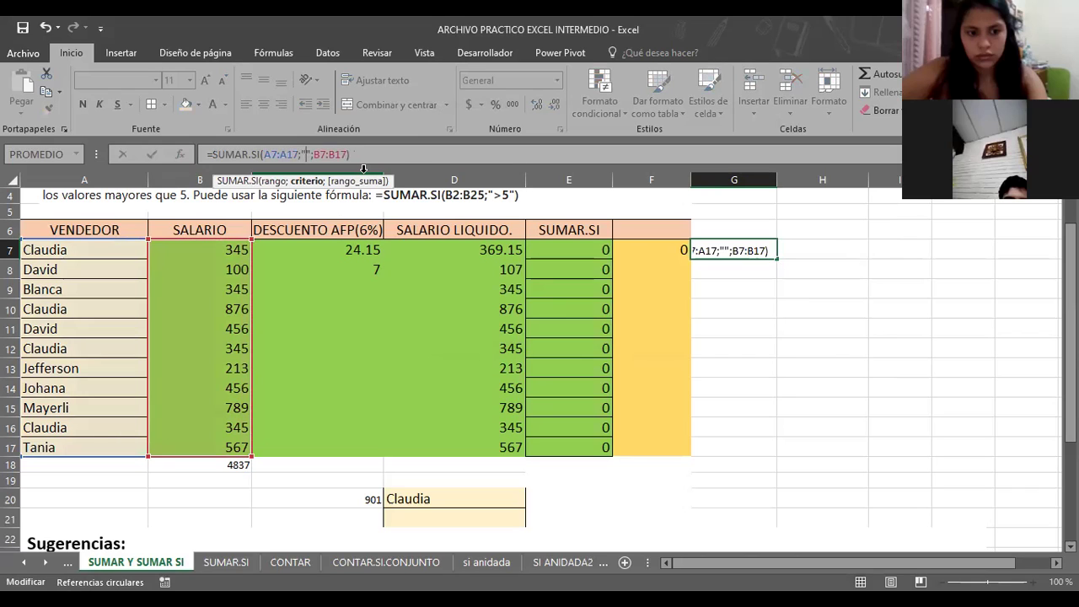
pyautogui.write('Maye')
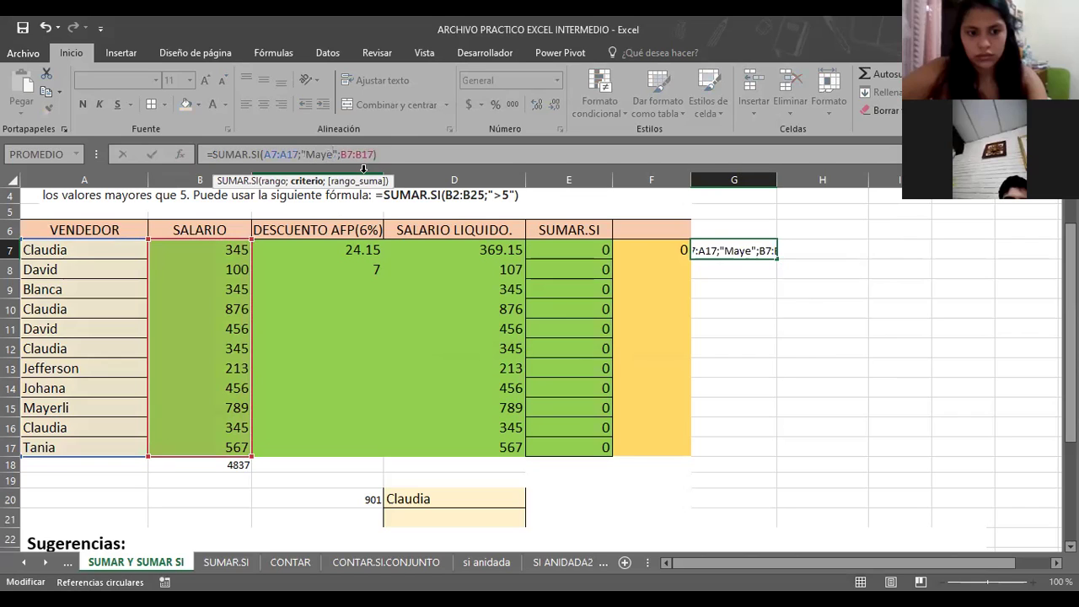
pyautogui.write('rli')
pyautogui.press('Return')
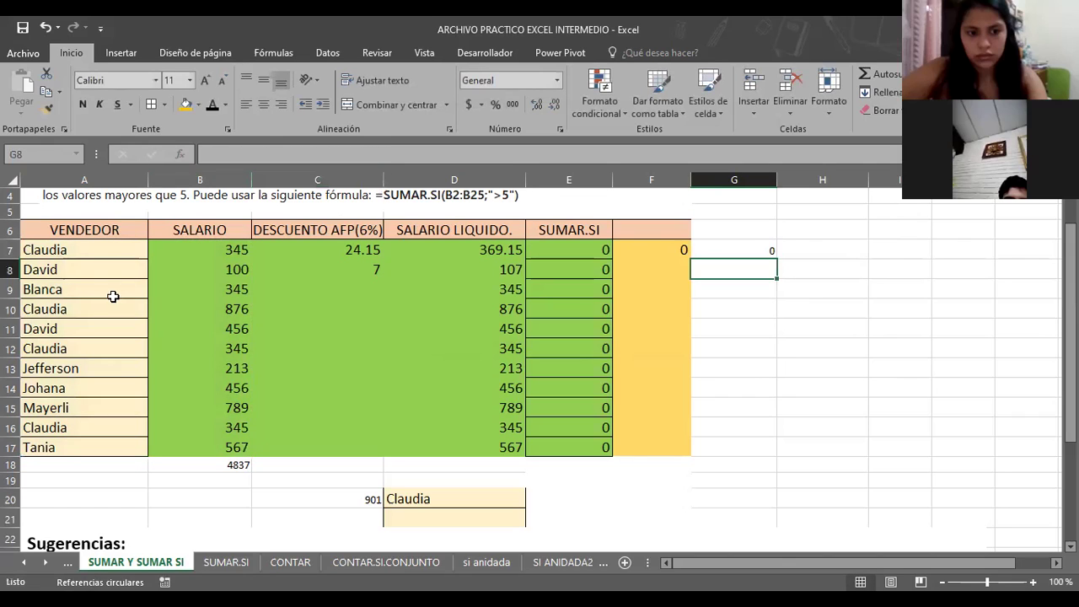
pyautogui.click(744, 247)
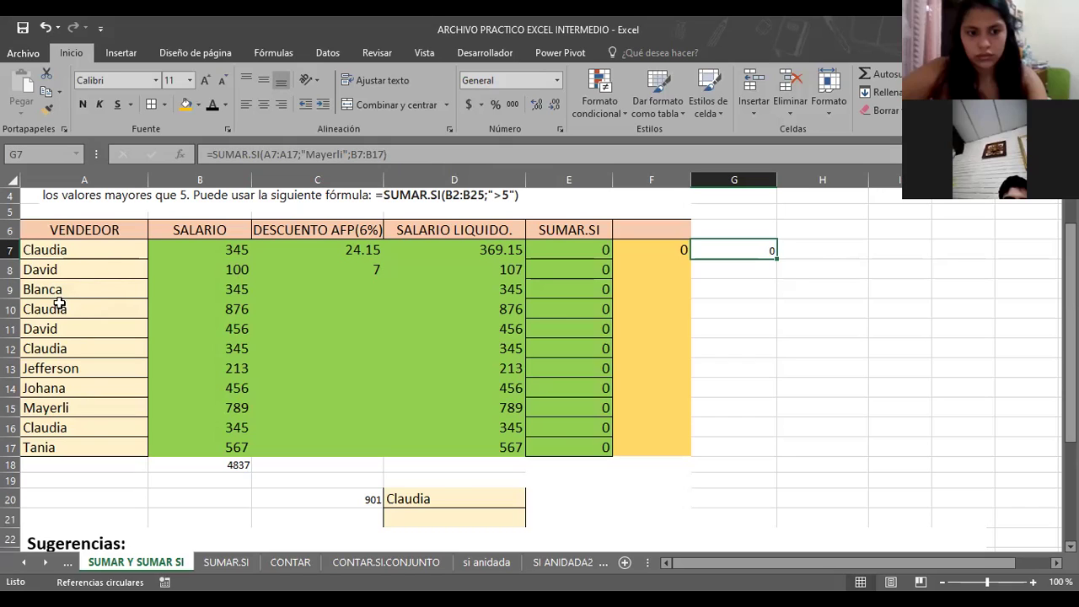
# Format Mayerli's cell A15 with the Texto category.
pyautogui.click(54, 272)
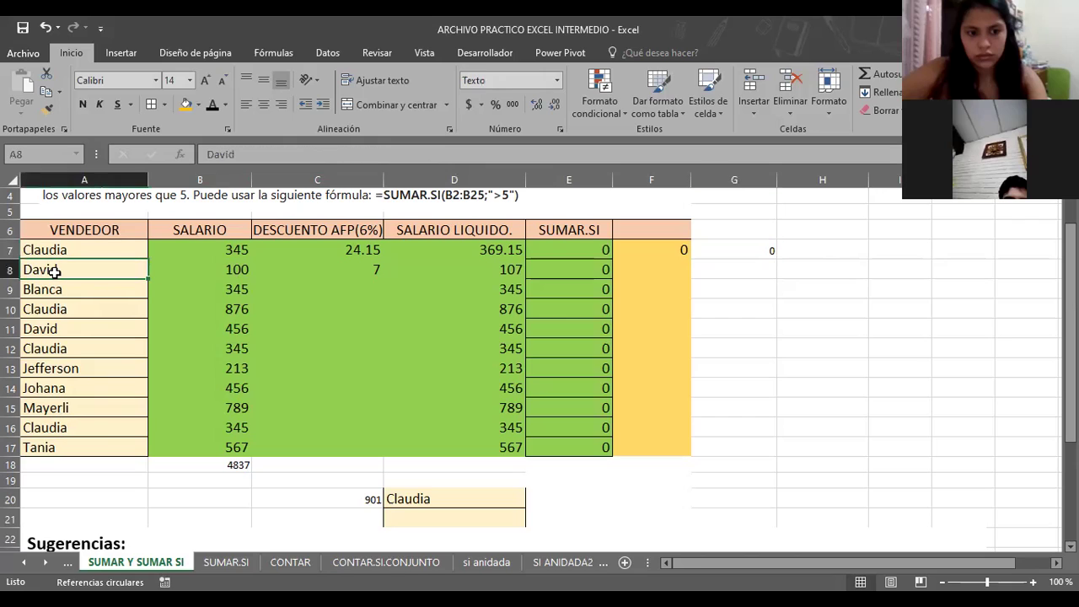
pyautogui.click(89, 409)
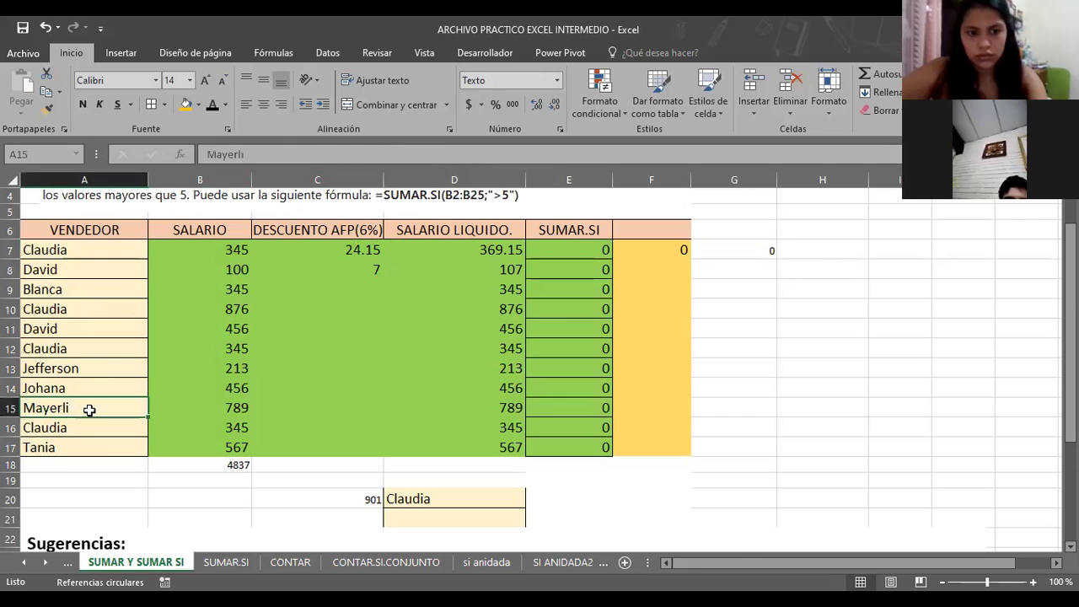
pyautogui.rightClick(90, 410)
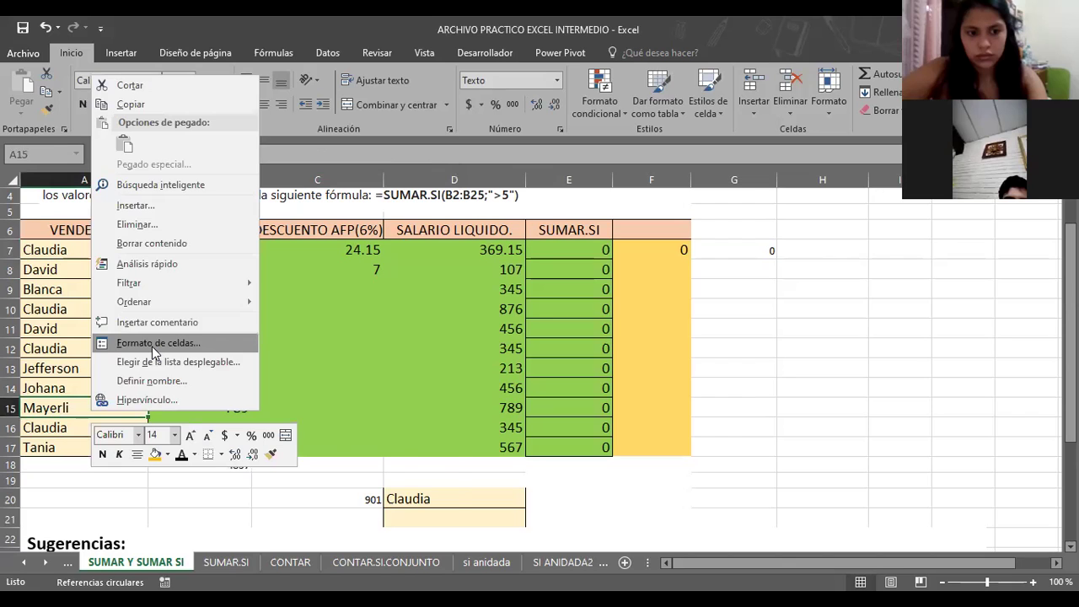
pyautogui.click(153, 347)
pyautogui.click(40, 320)
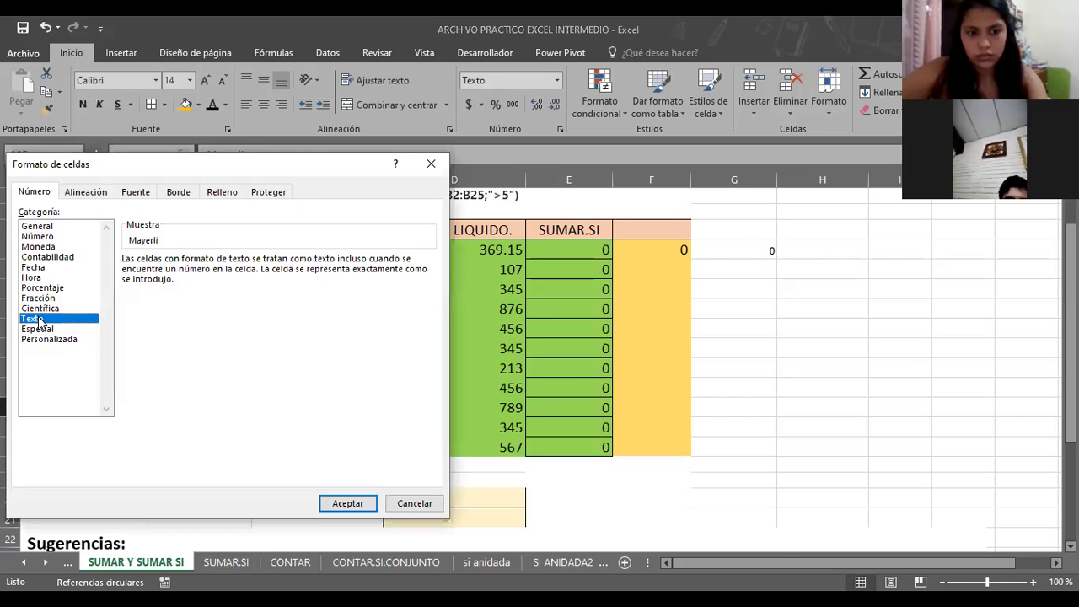
pyautogui.press('Return')
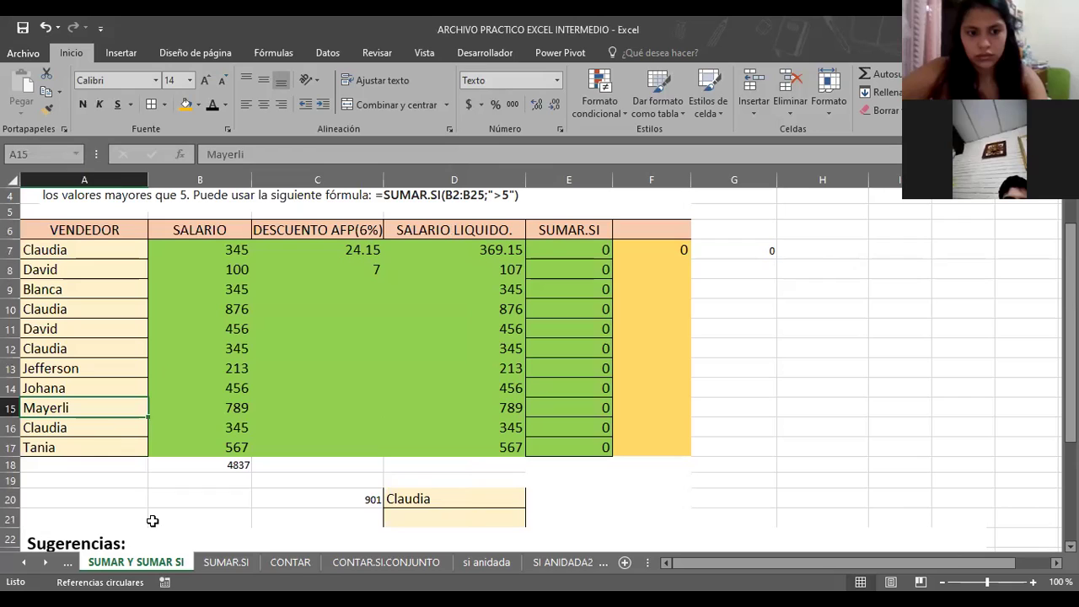
pyautogui.click(152, 517)
# Apply the Texto format to all vendor names in A7:A17.
pyautogui.click(48, 289)
pyautogui.click(53, 251)
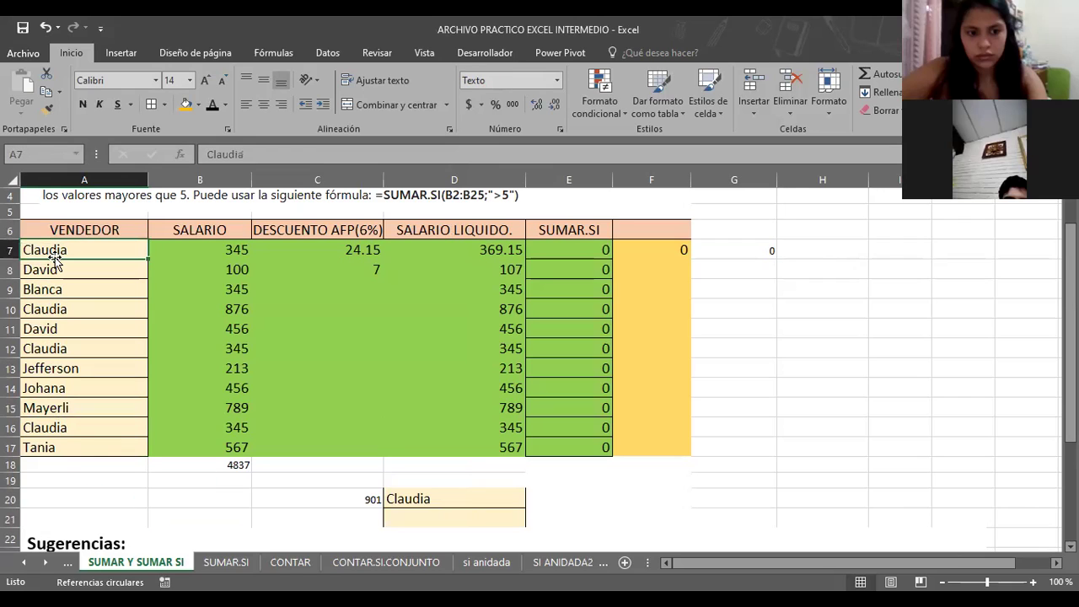
pyautogui.click(65, 289)
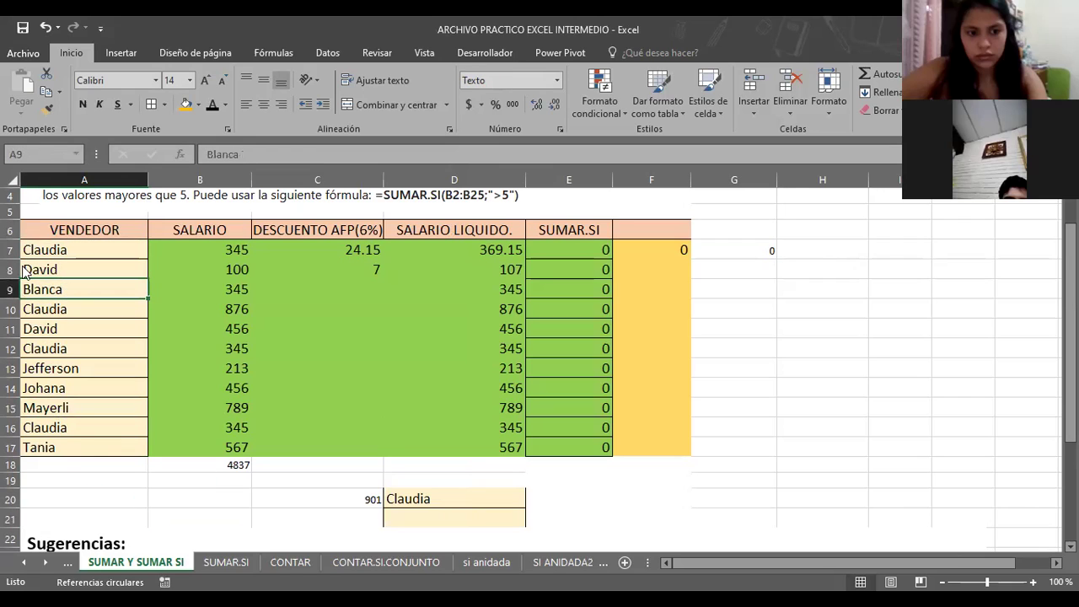
pyautogui.moveTo(37, 253); pyautogui.dragTo(53, 447)
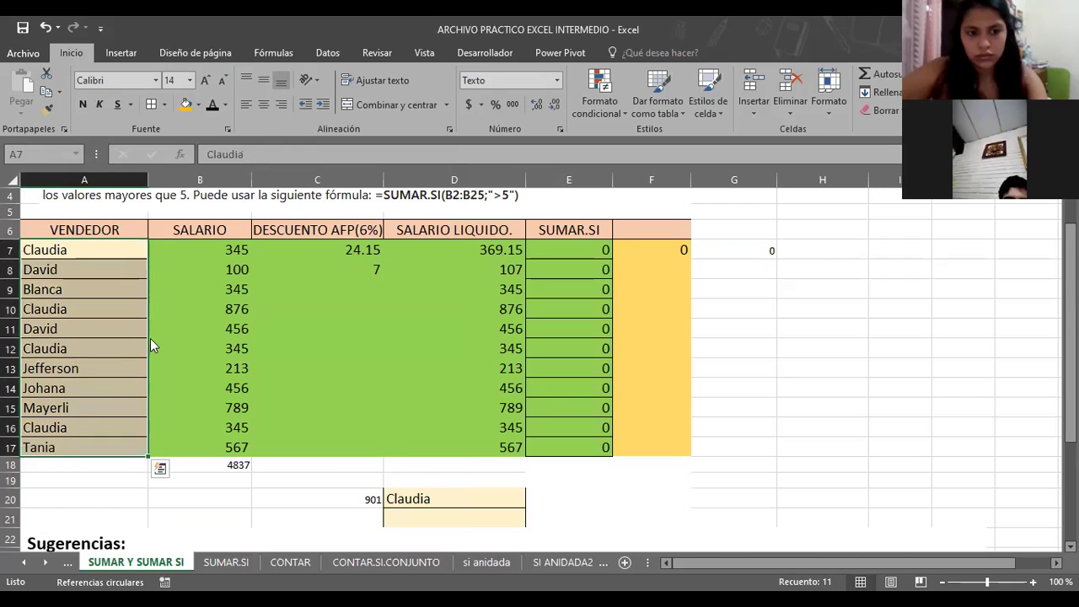
pyautogui.hotkey('ctrl', '1')
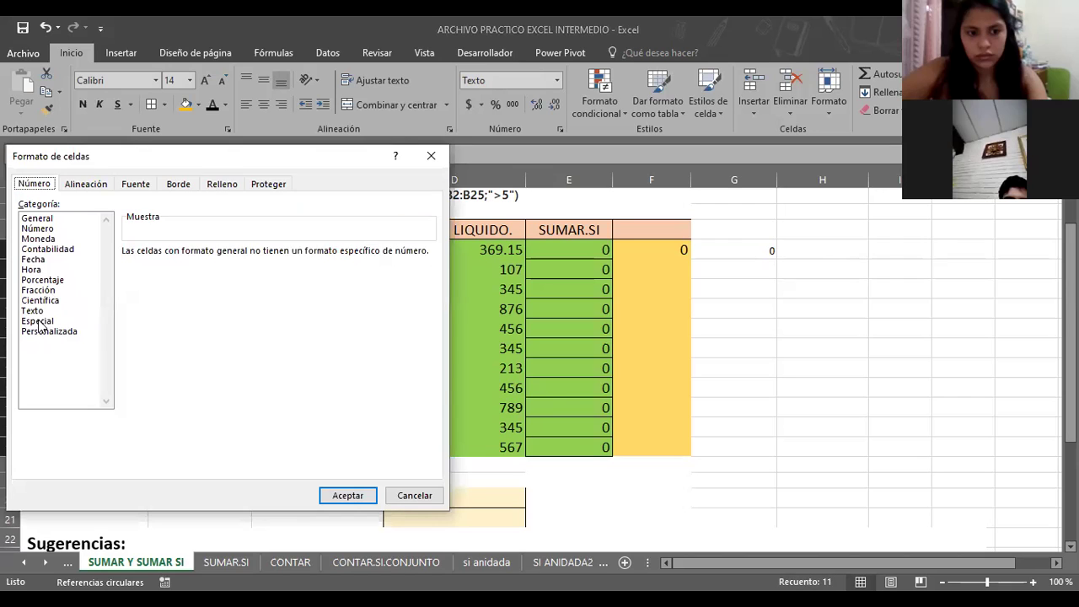
pyautogui.click(32, 310)
pyautogui.click(347, 494)
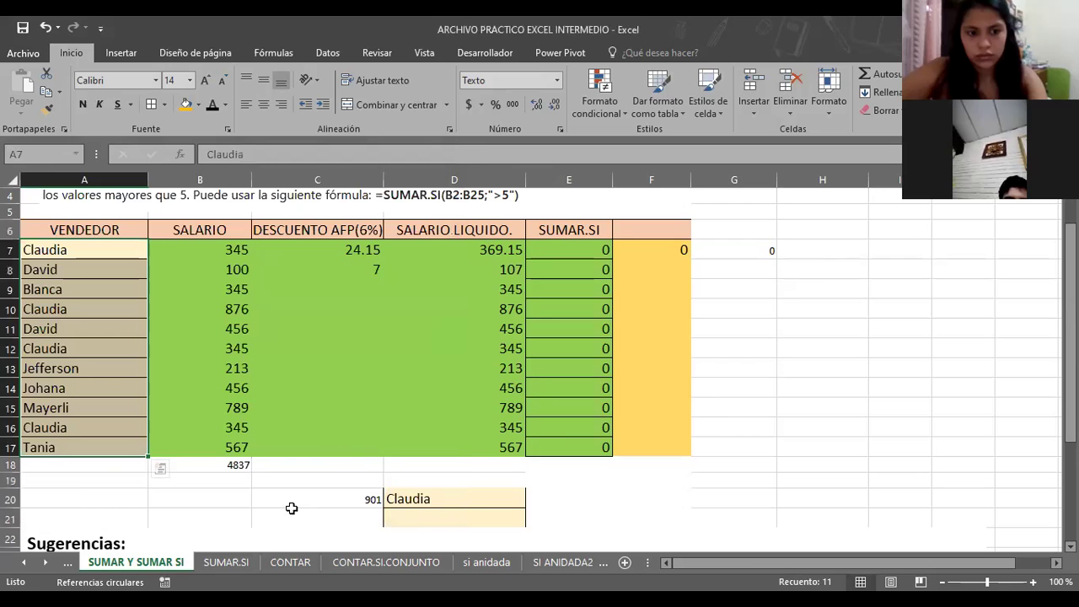
pyautogui.click(97, 497)
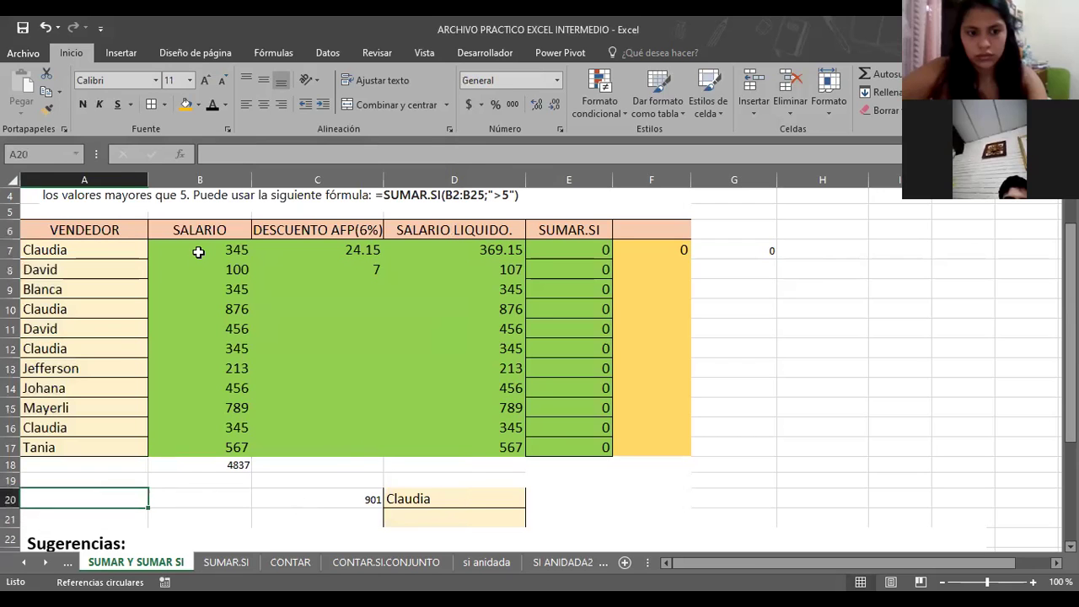
pyautogui.click(200, 252)
# Format salaries B7:B17 as Moneda with the $ symbol, e.g. 345.00 $.
pyautogui.moveTo(200, 252); pyautogui.dragTo(207, 442)
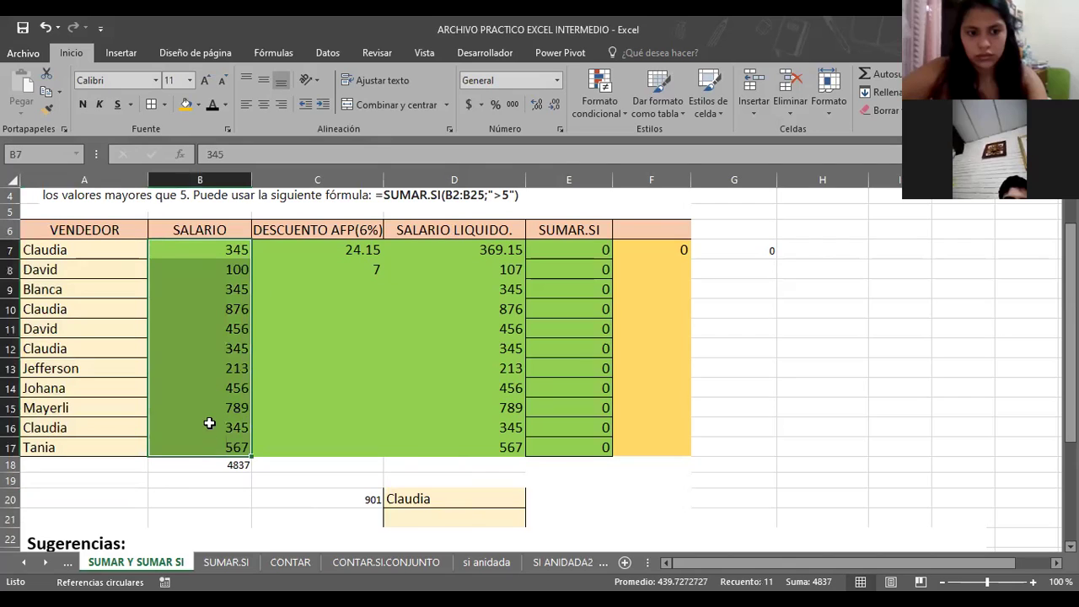
pyautogui.rightClick(209, 424)
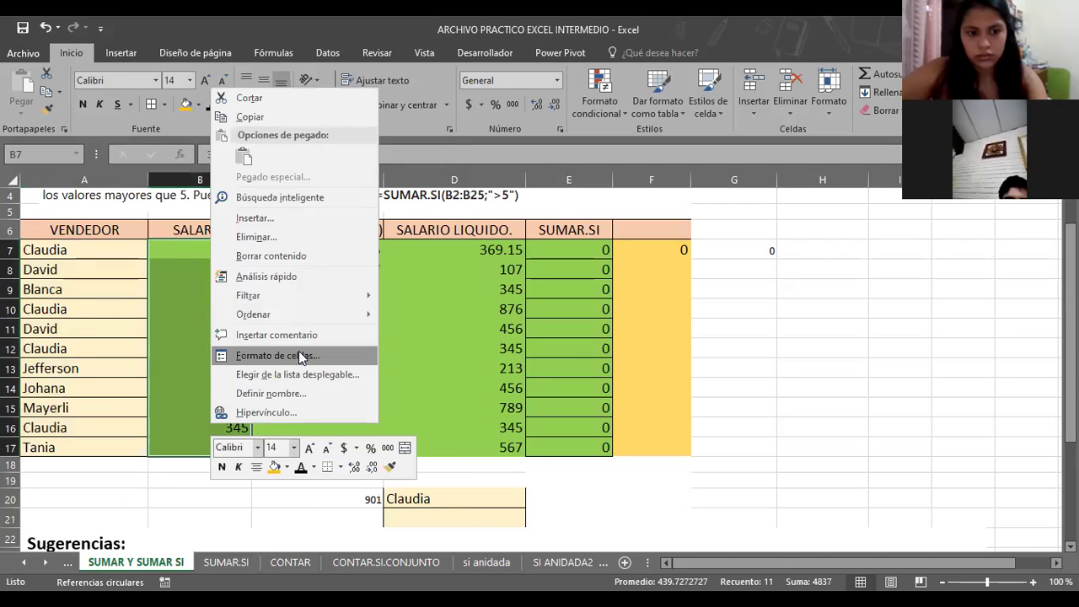
pyautogui.click(302, 357)
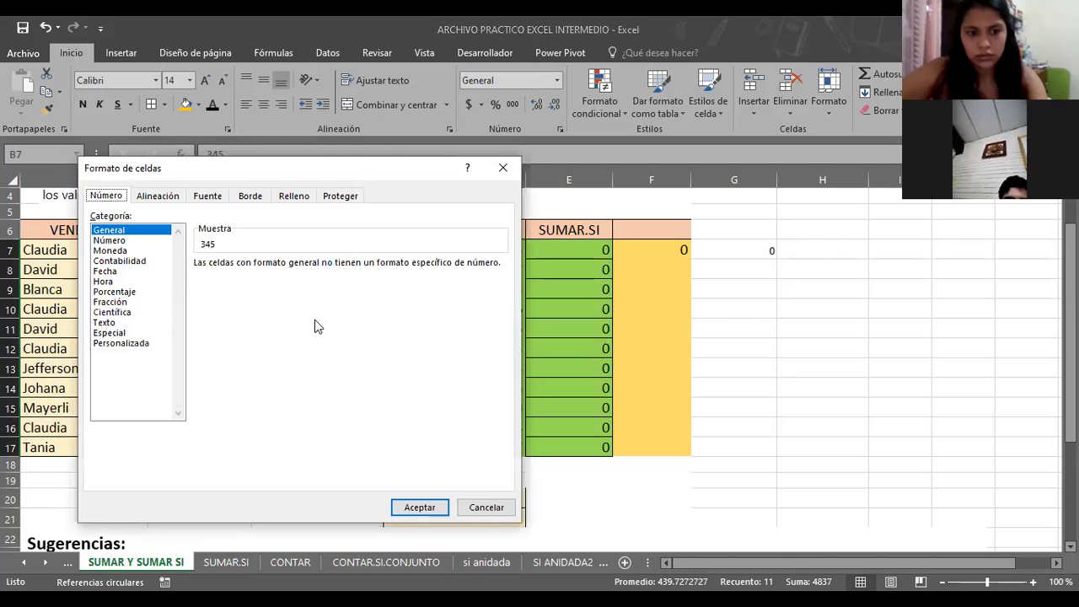
pyautogui.click(110, 251)
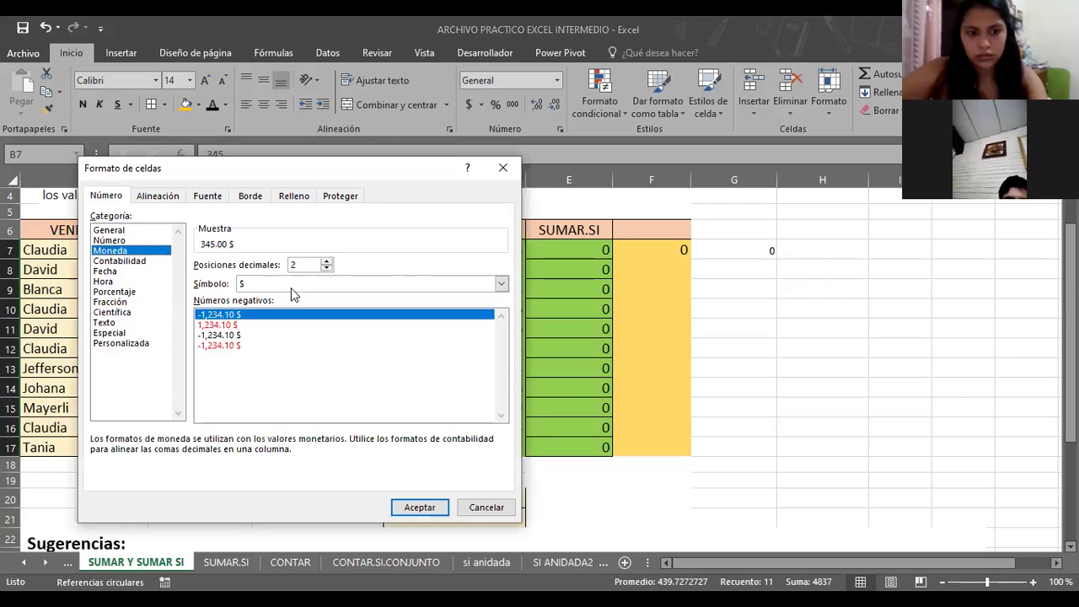
pyautogui.click(502, 285)
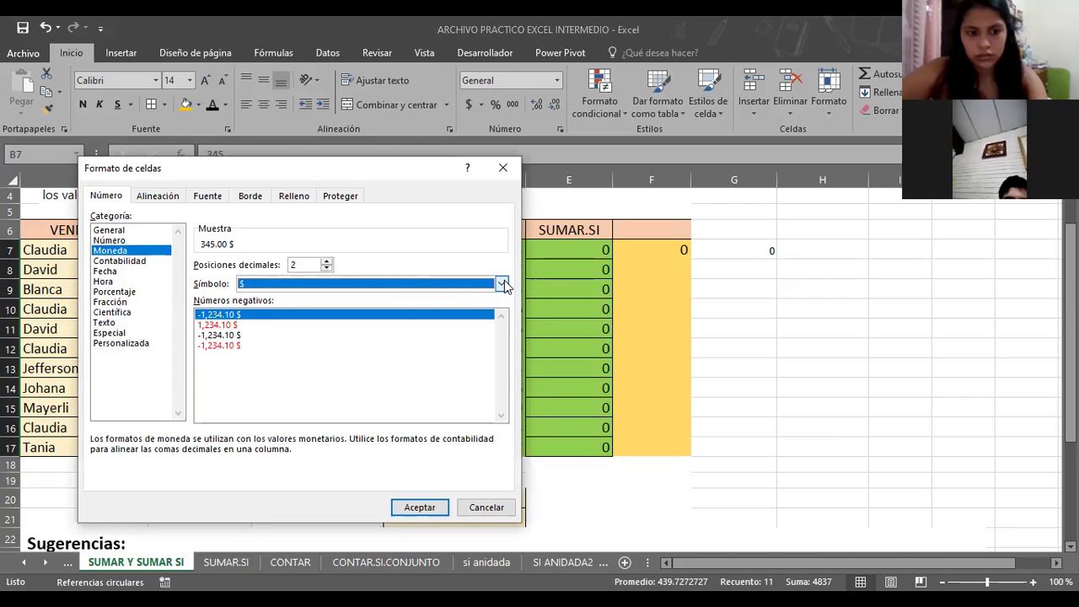
pyautogui.click(415, 508)
pyautogui.click(346, 356)
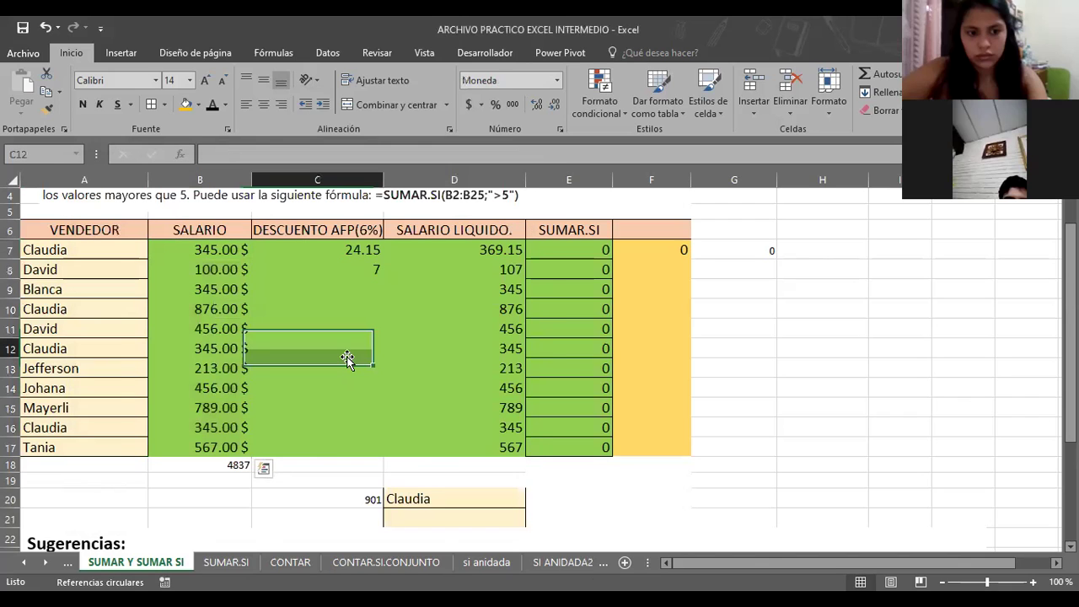
pyautogui.click(74, 278)
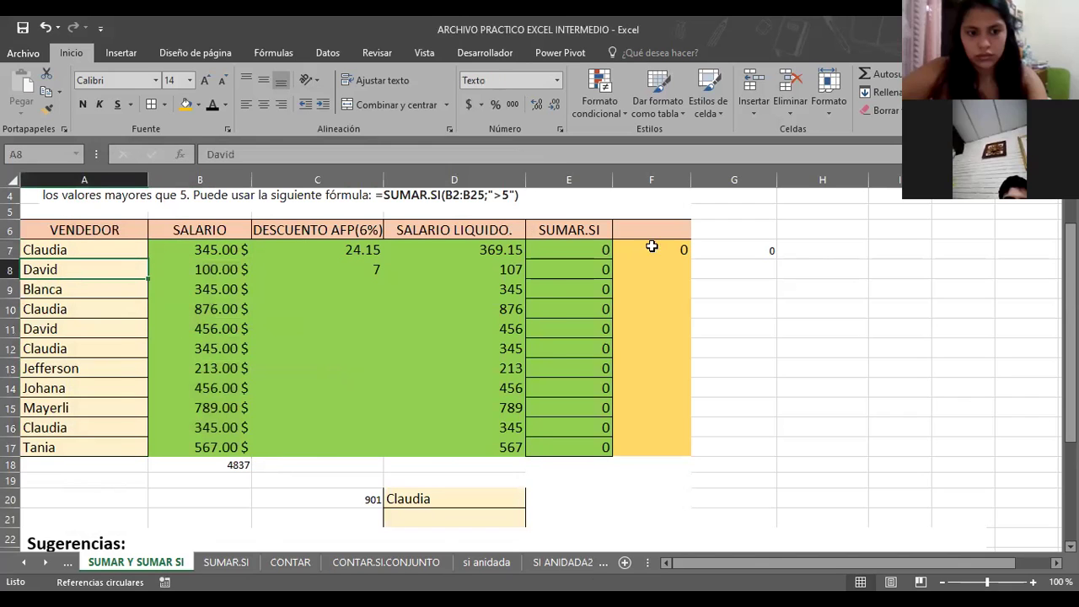
pyautogui.click(721, 250)
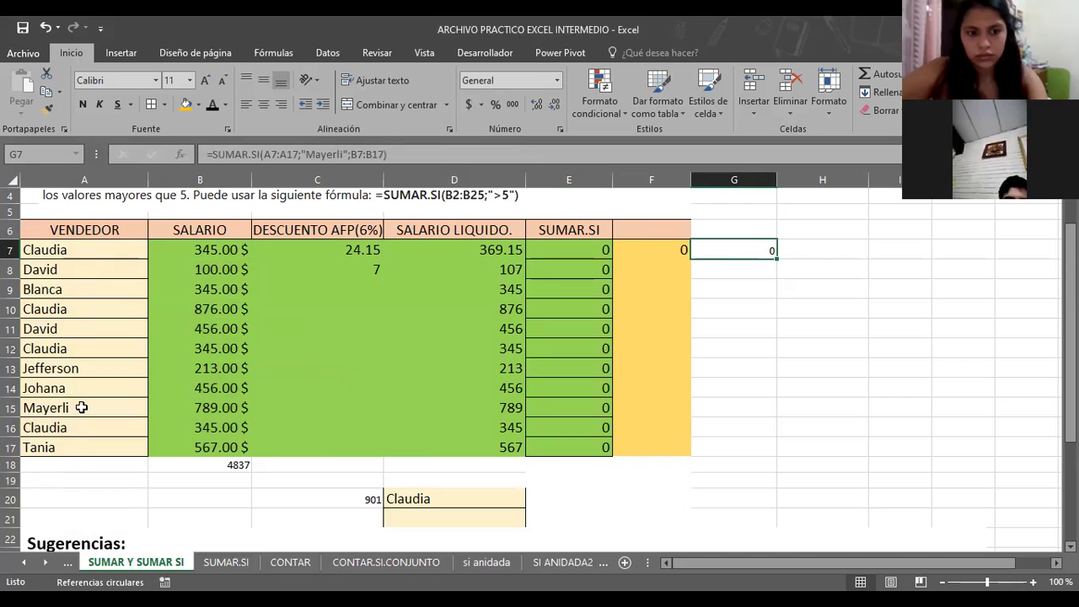
# Edit G7 to =SUMAR.SI(A7:A17;"mayerli";B7:B17) with a lowercase criterion.
pyautogui.click(339, 154)
pyautogui.press('BackSpace')
pyautogui.press('BackSpace')
pyautogui.press('BackSpace')
pyautogui.press('BackSpace')
pyautogui.press('BackSpace')
pyautogui.press('BackSpace')
pyautogui.press('BackSpace')
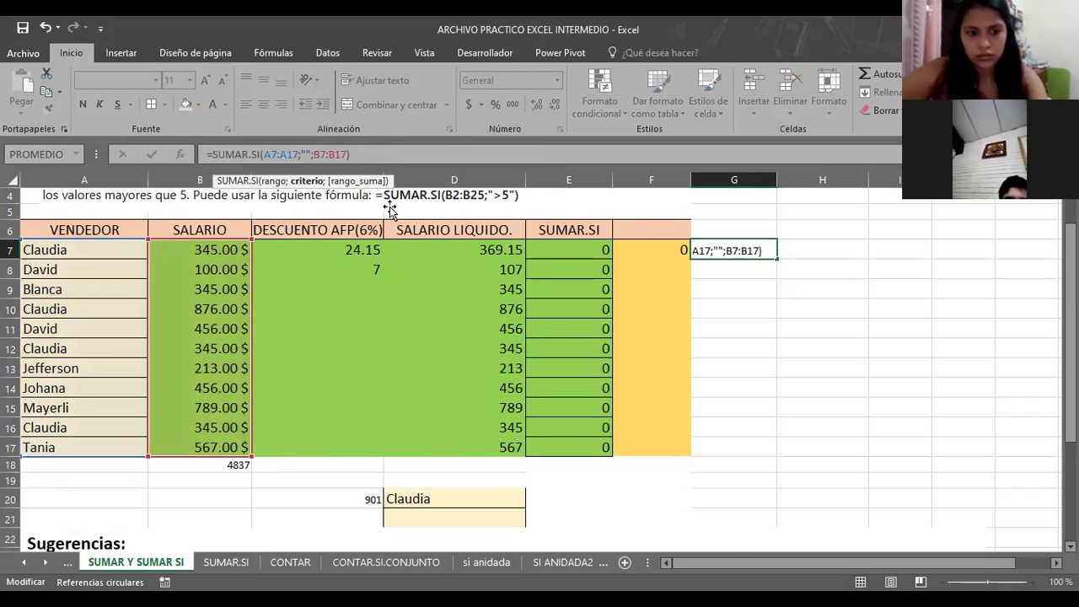
pyautogui.write('M')
pyautogui.press('BackSpace')
pyautogui.write('mayerli')
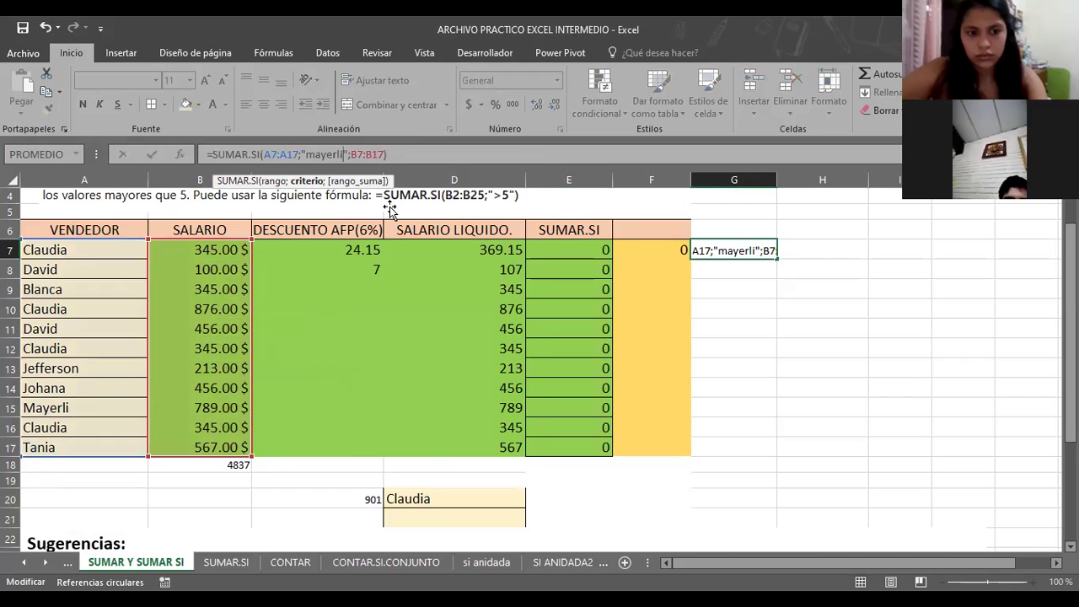
pyautogui.press('Return')
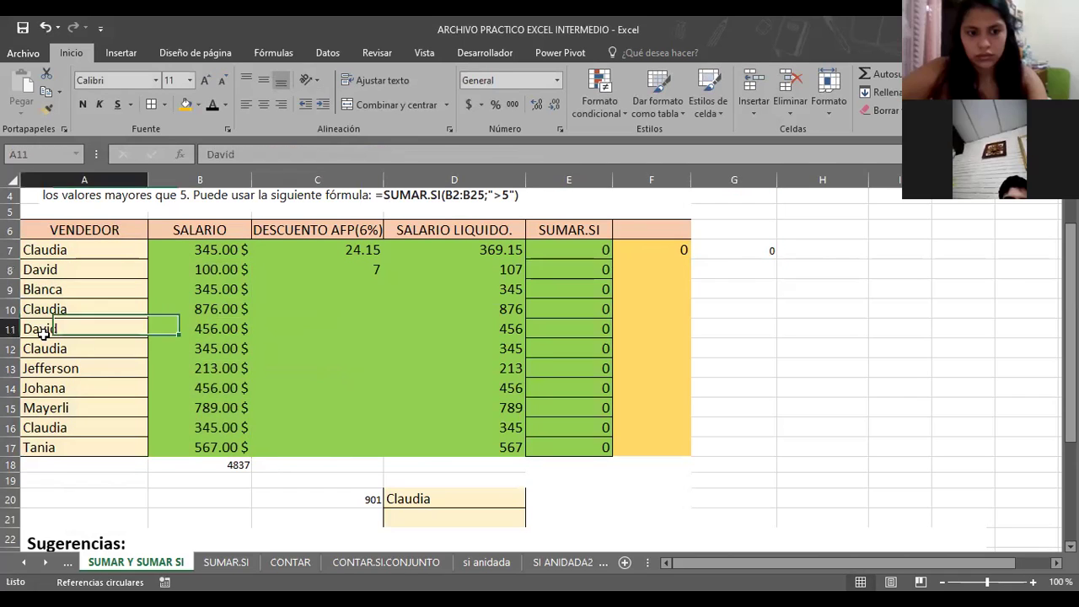
pyautogui.click(744, 251)
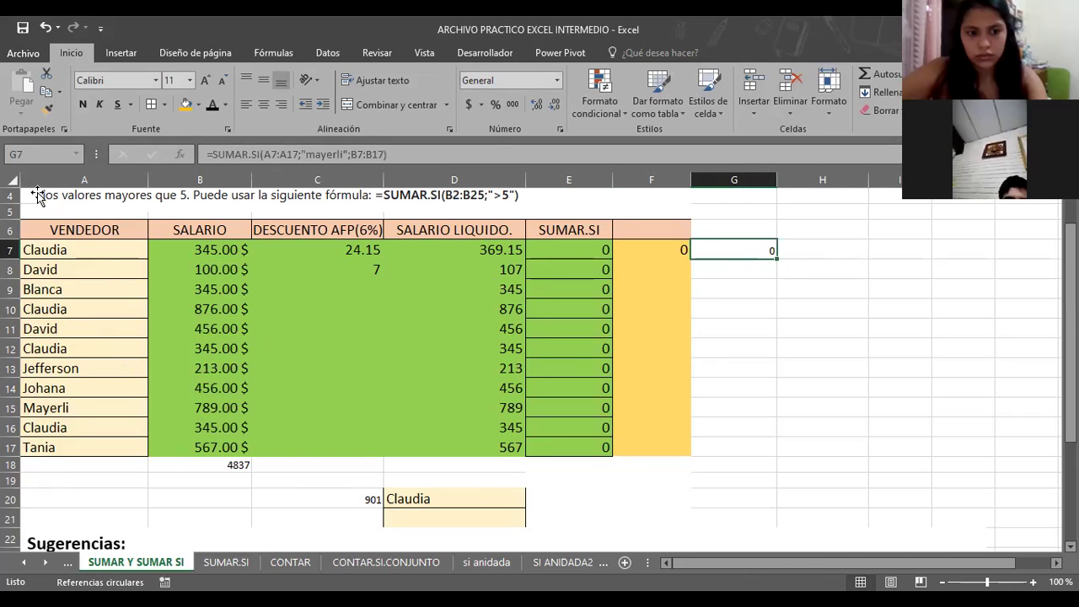
pyautogui.click(39, 202)
pyautogui.click(735, 310)
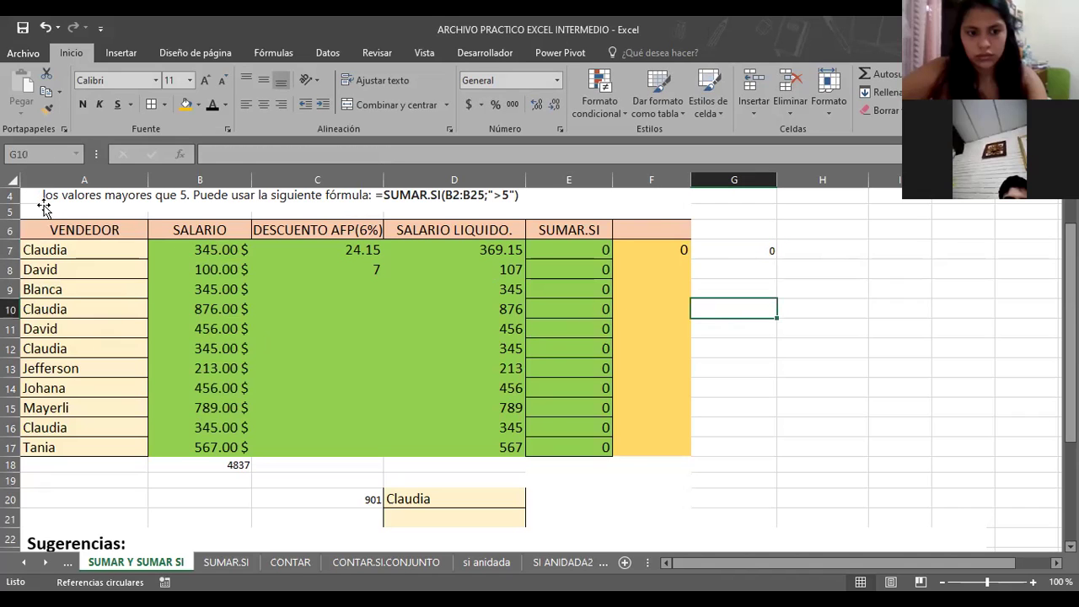
# Copy the vendor table A4:G19 into a new sheet starting at A4.
pyautogui.moveTo(34, 196)
pyautogui.mouseDown()
pyautogui.moveTo(749, 413)
pyautogui.moveTo(741, 482)
pyautogui.mouseUp()
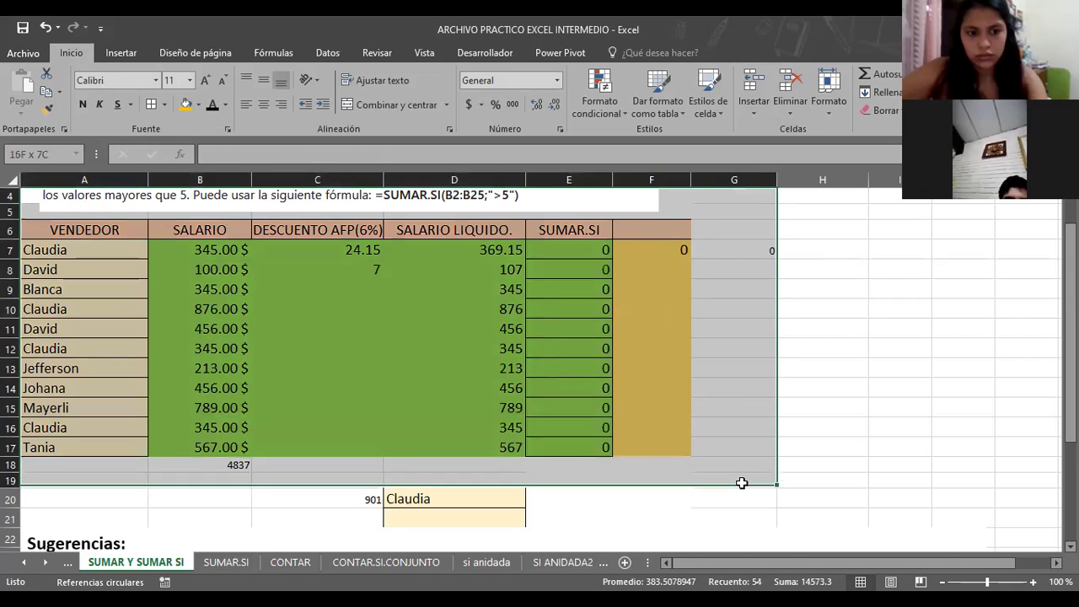
pyautogui.hotkey('ctrl', 'c')
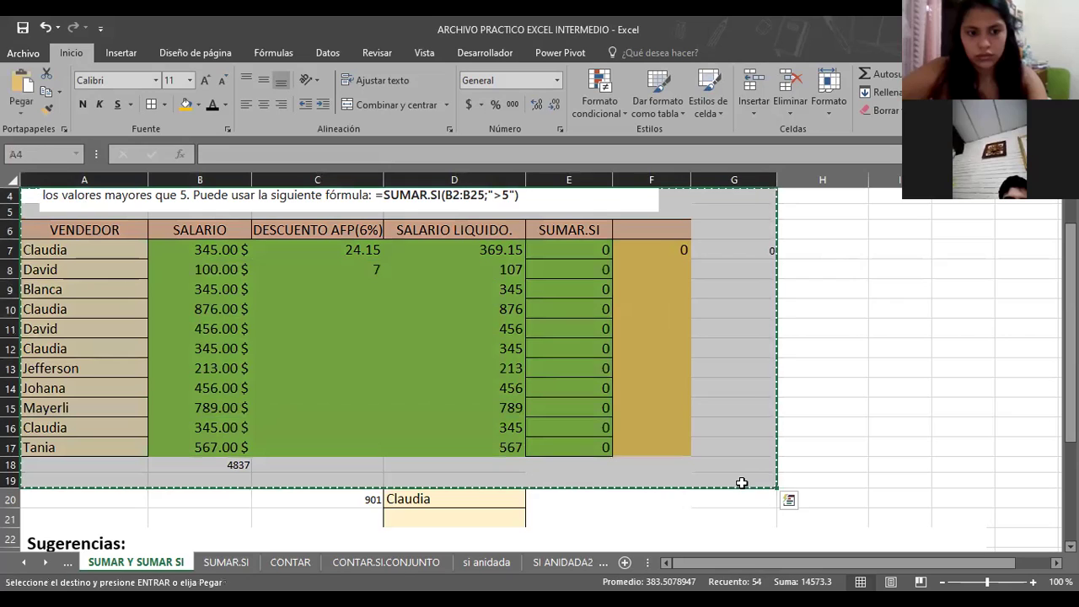
pyautogui.click(624, 562)
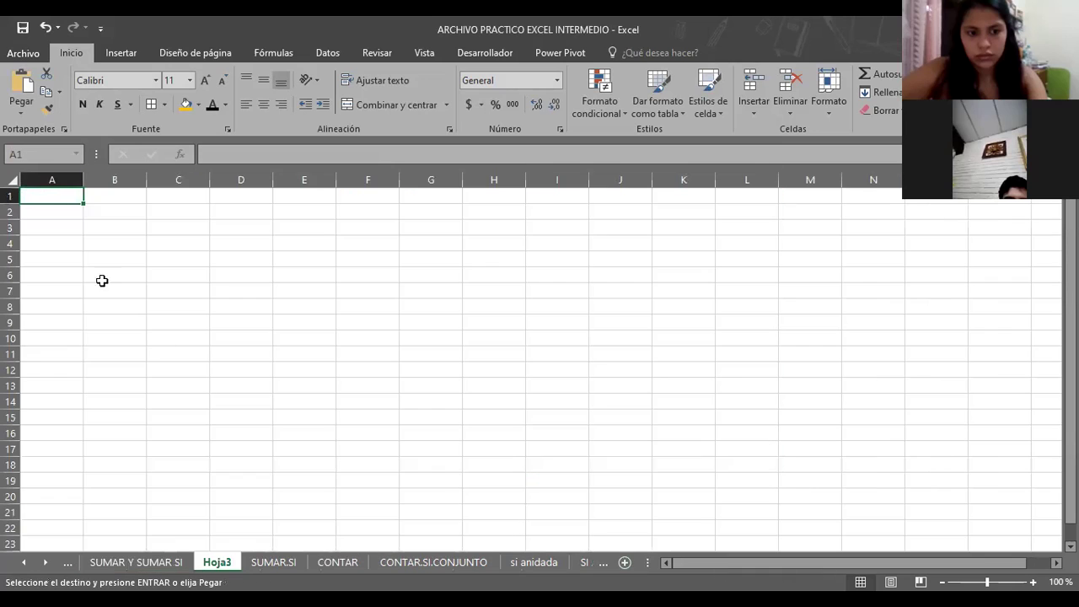
pyautogui.click(59, 241)
pyautogui.hotkey('ctrl', 'v')
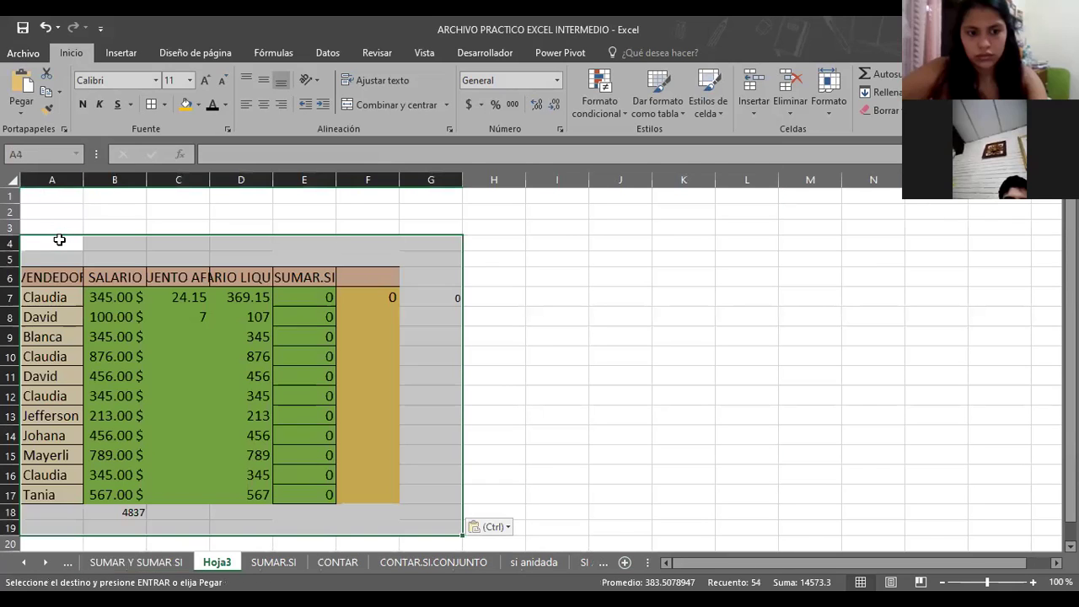
pyautogui.click(589, 334)
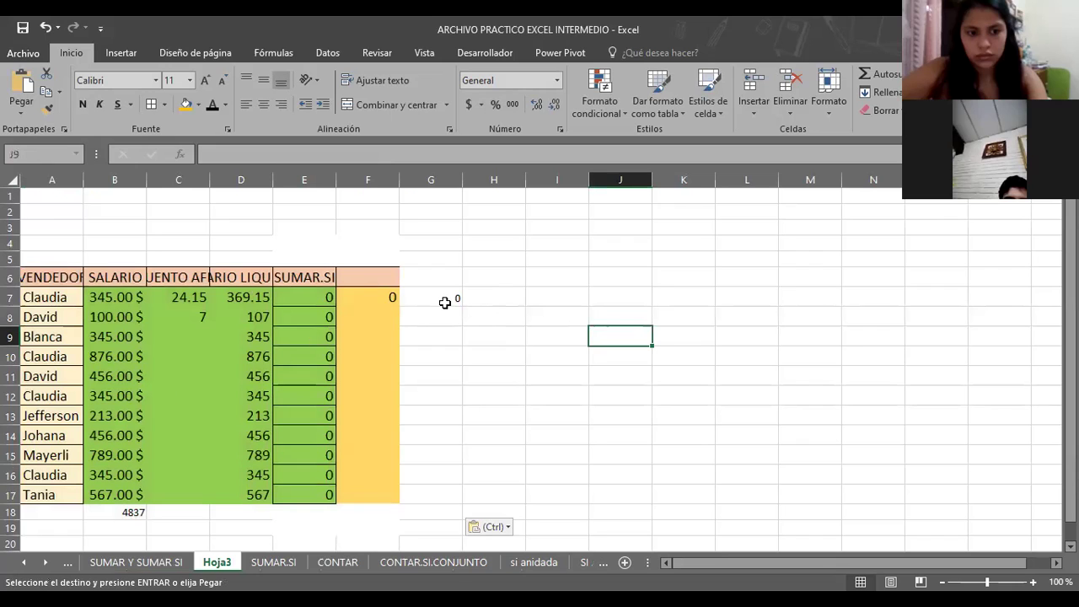
# Widen column A on the new sheet and start clearing G7's criterion.
pyautogui.click(445, 302)
pyautogui.click(171, 229)
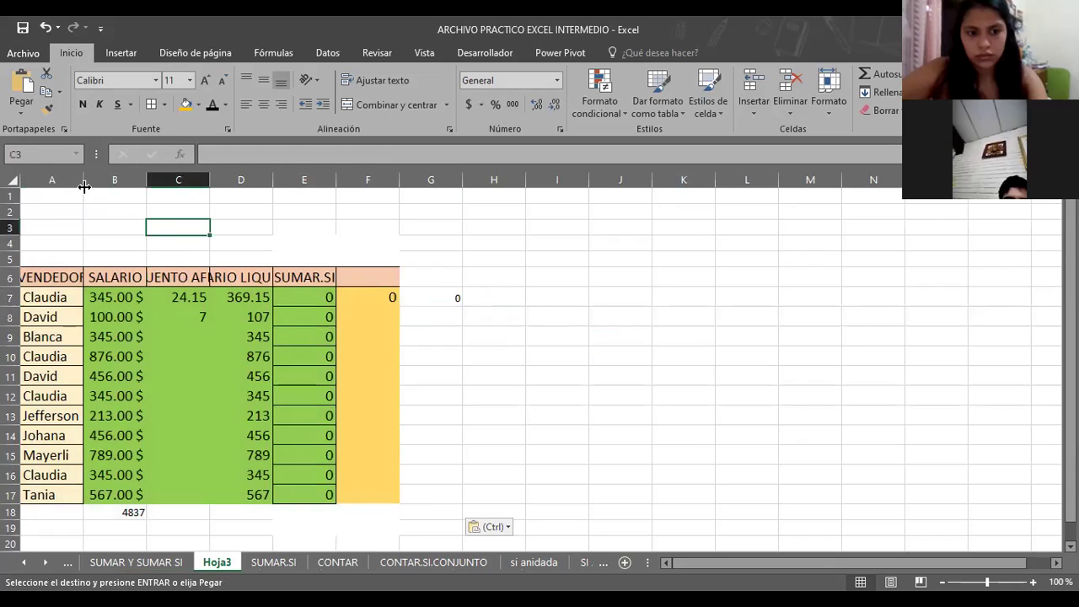
pyautogui.moveTo(84, 187); pyautogui.dragTo(177, 203)
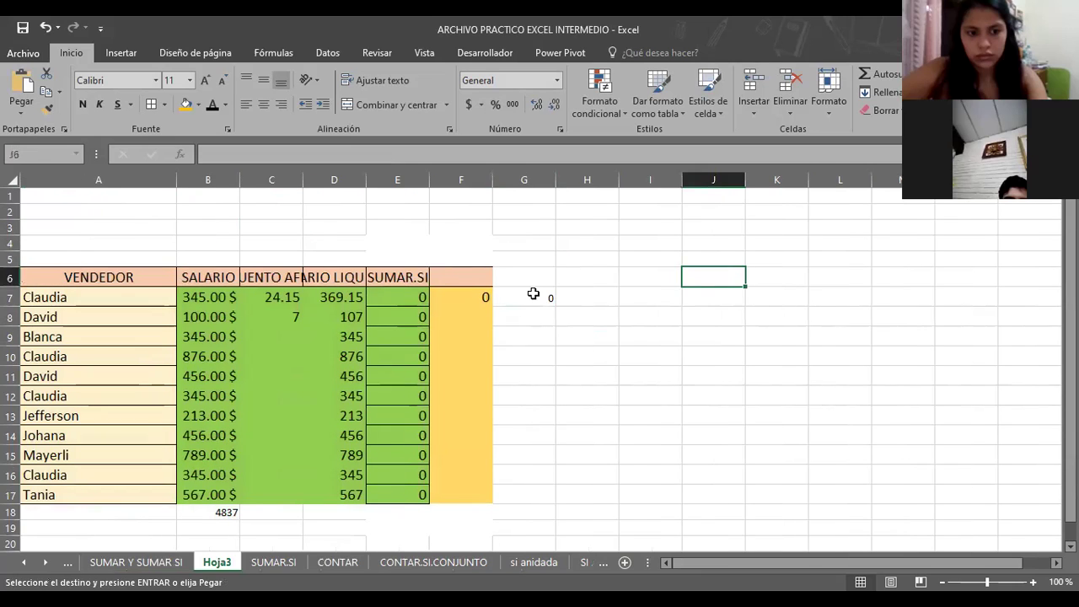
pyautogui.click(535, 293)
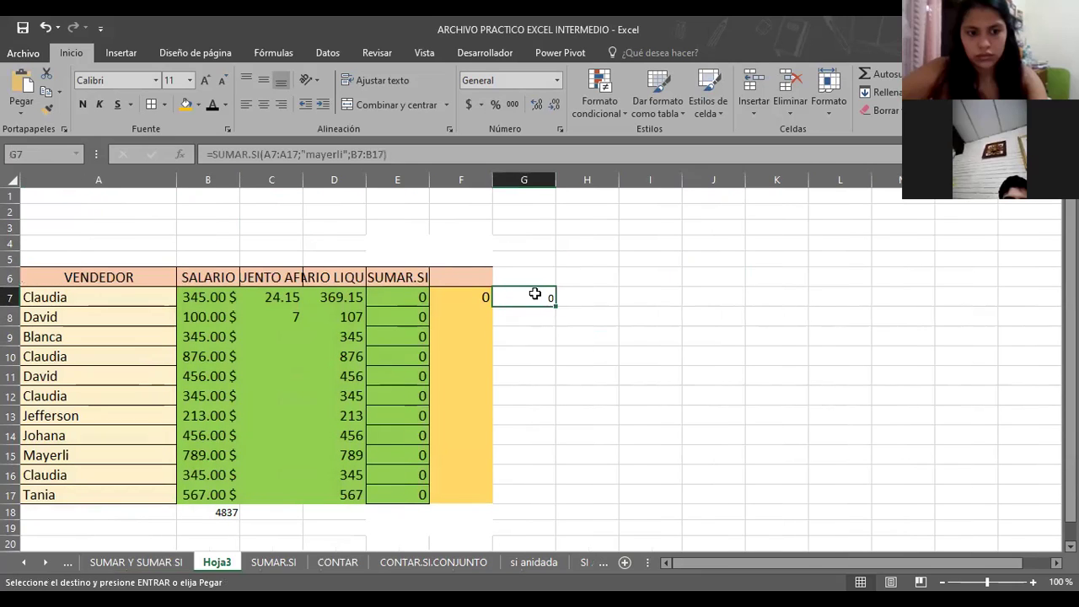
pyautogui.click(338, 155)
pyautogui.press('BackSpace')
pyautogui.press('BackSpace')
pyautogui.press('BackSpace')
pyautogui.press('BackSpace')
pyautogui.press('BackSpace')
pyautogui.press('BackSpace')
pyautogui.press('BackSpace')
# Set G7's criterion to "Mayerli" and compare it with F7's Claudia formula.
pyautogui.write('Mayerli')
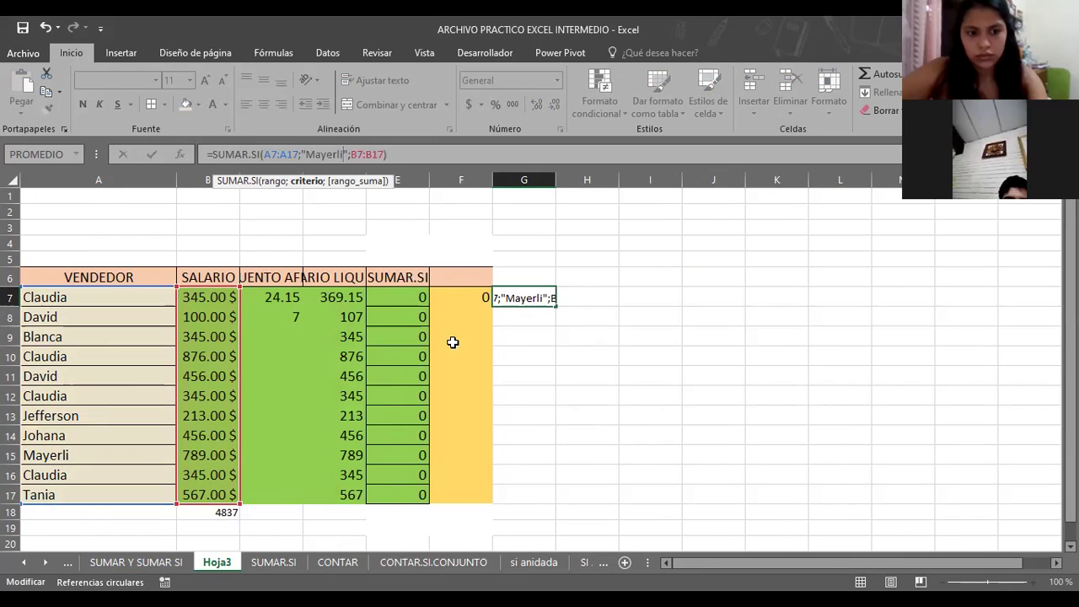
pyautogui.press('Return')
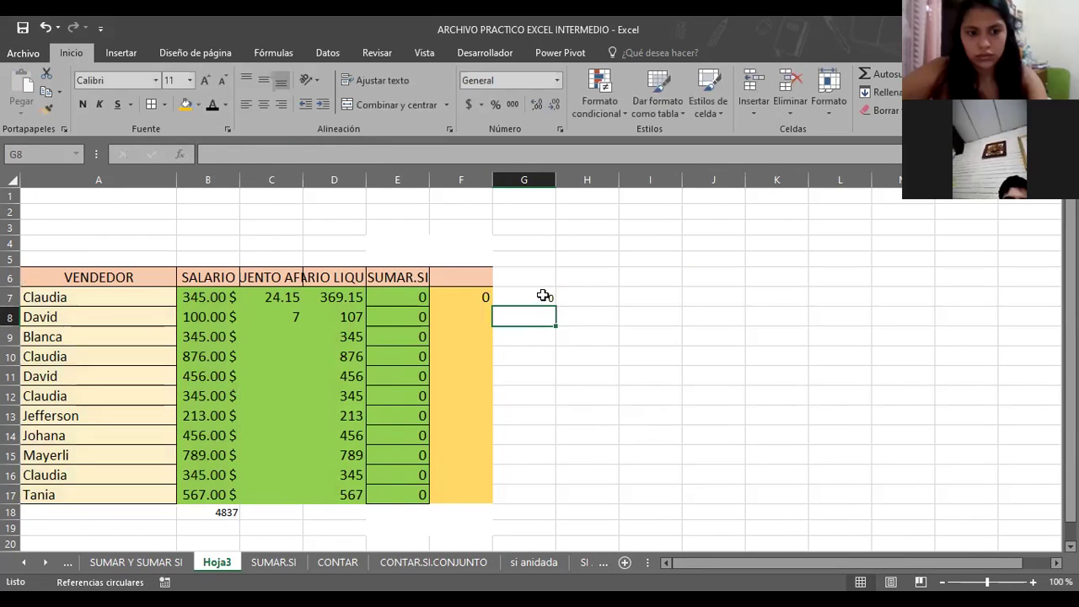
pyautogui.click(543, 296)
pyautogui.click(476, 293)
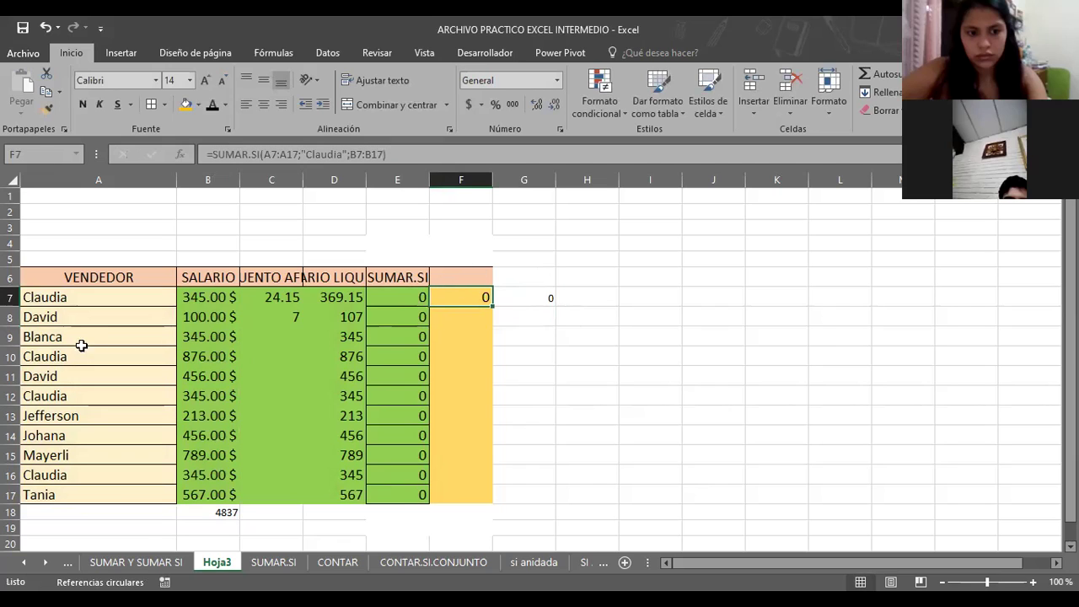
# Change vendor A10 from Claudia to David.
pyautogui.click(101, 304)
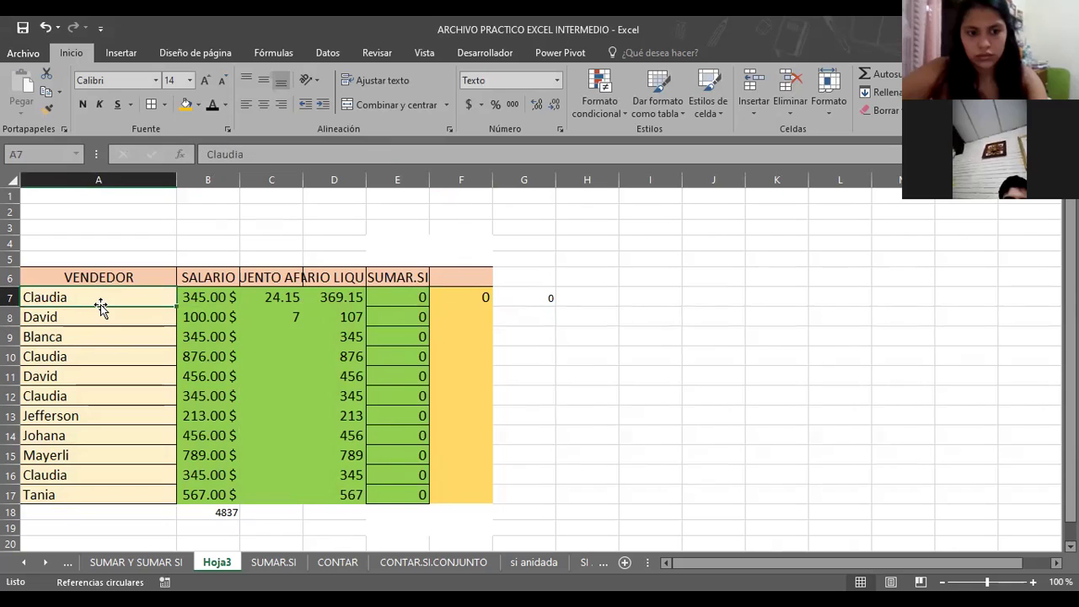
pyautogui.write('david')
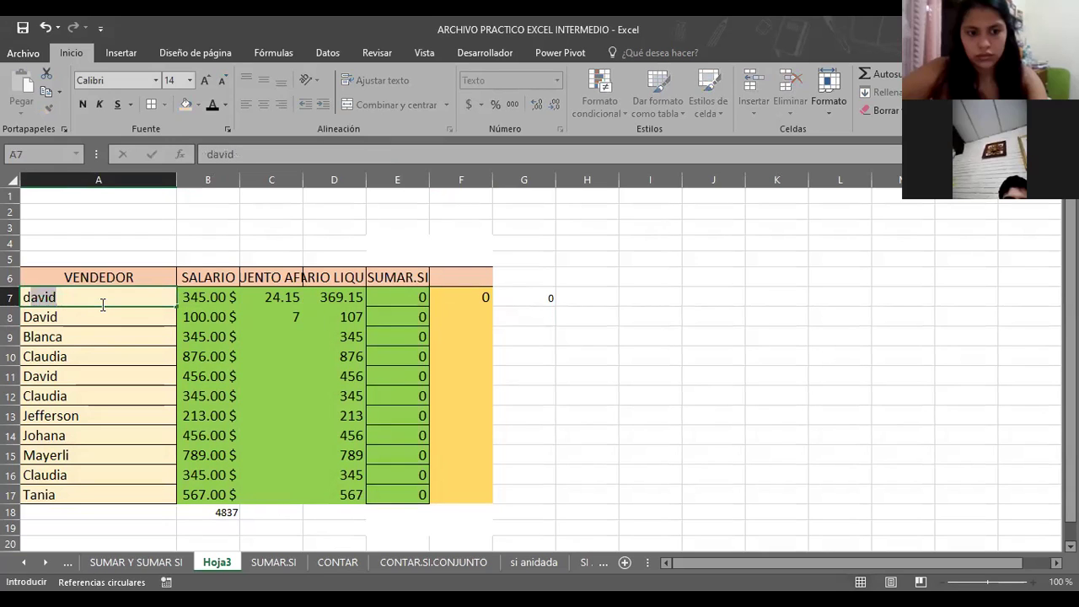
pyautogui.press('Escape')
pyautogui.press('Down')
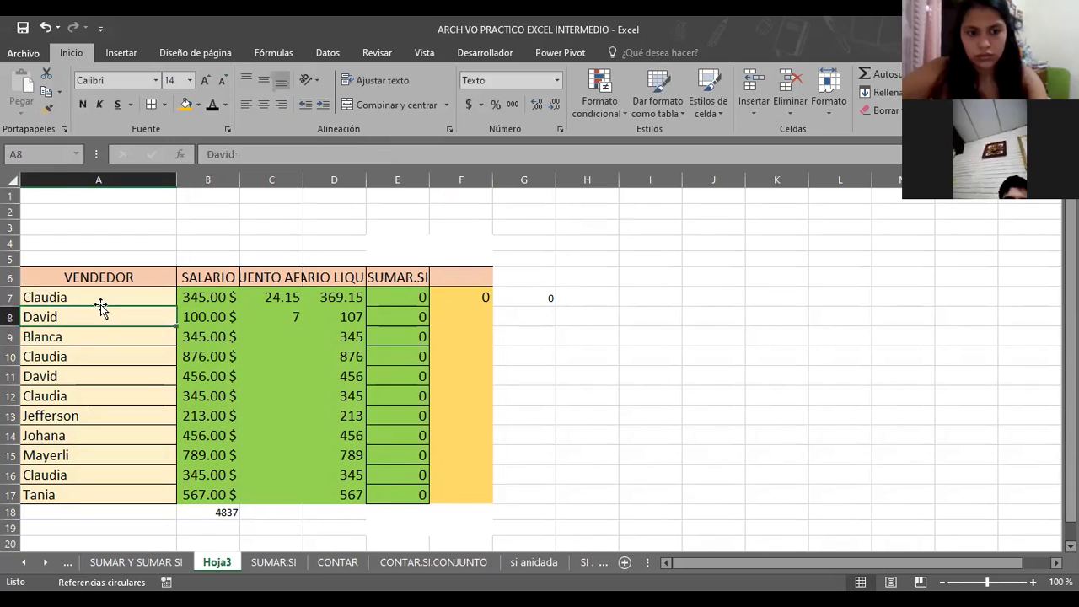
pyautogui.press('Down')
pyautogui.press('Down')
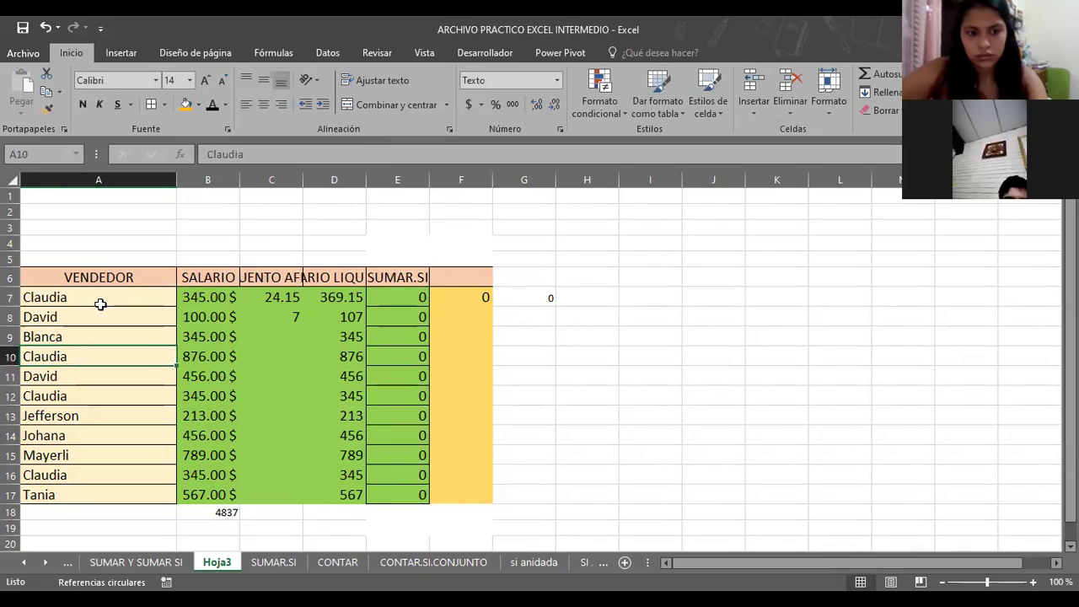
pyautogui.write('d')
pyautogui.press('BackSpace')
pyautogui.press('BackSpace')
pyautogui.write('d')
pyautogui.press('BackSpace')
pyautogui.press('BackSpace')
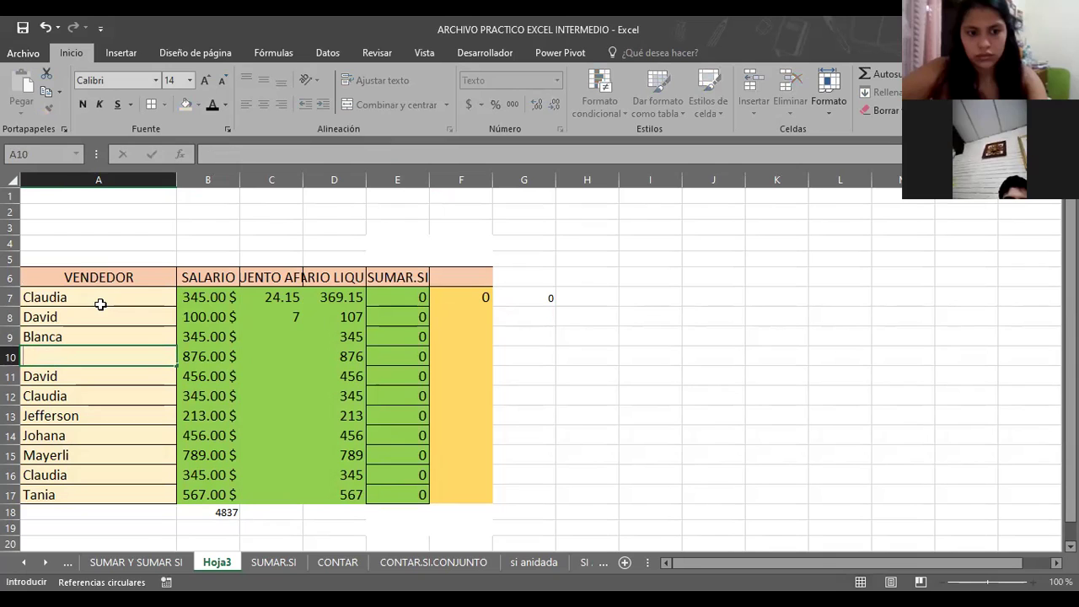
pyautogui.write('David')
pyautogui.press('Return')
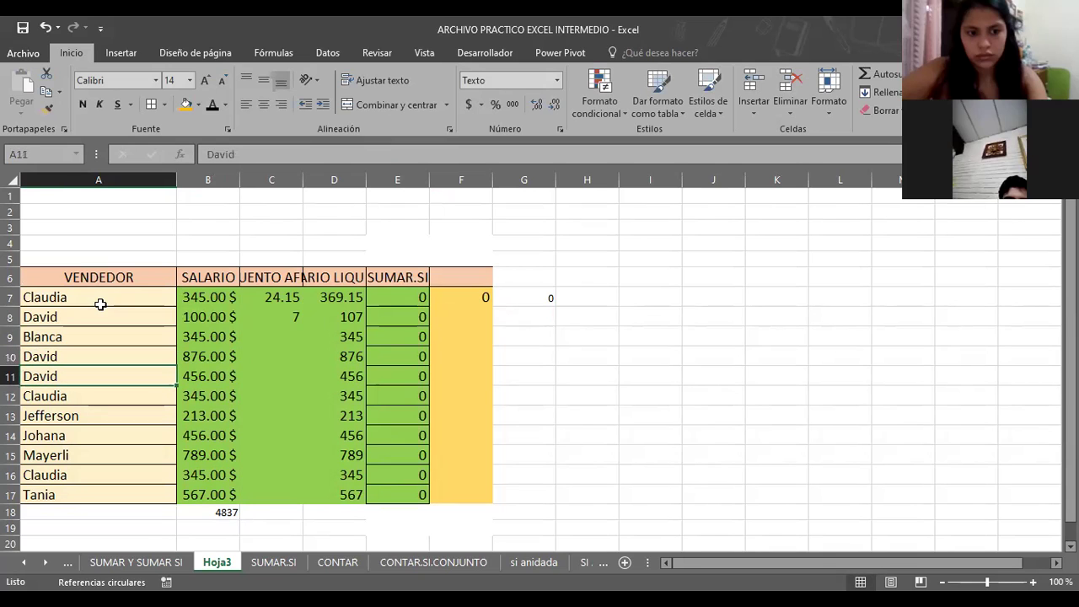
# Replace the Mayerli criterion in G7's SUMAR.SI formula with David, returning 1432.
pyautogui.click(346, 154)
pyautogui.press('BackSpace')
pyautogui.press('BackSpace')
pyautogui.press('BackSpace')
pyautogui.press('BackSpace')
pyautogui.press('BackSpace')
pyautogui.press('BackSpace')
pyautogui.press('BackSpace')
pyautogui.write('dA')
pyautogui.press('BackSpace')
pyautogui.press('BackSpace')
pyautogui.write('David')
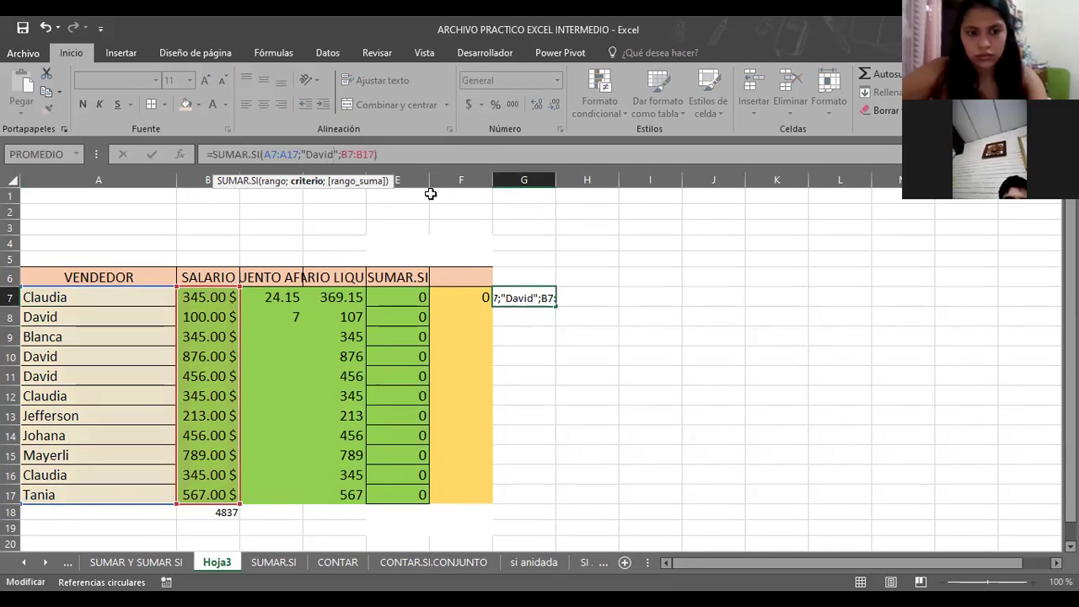
pyautogui.press('Return')
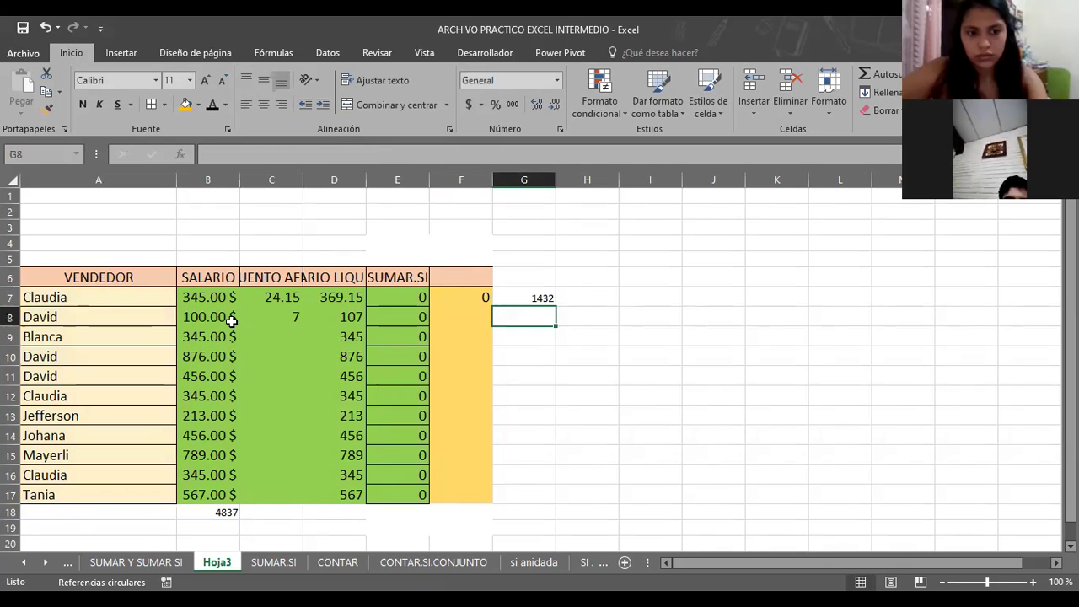
# Check the vendor names Claudia in A7 and Mayerli in A15.
pyautogui.click(95, 305)
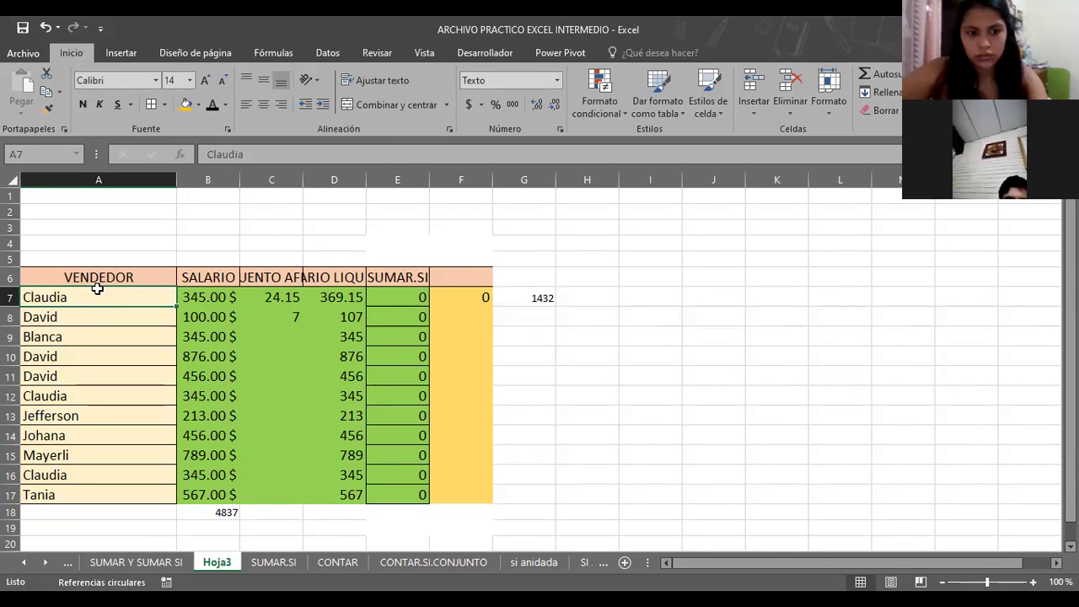
pyautogui.click(63, 455)
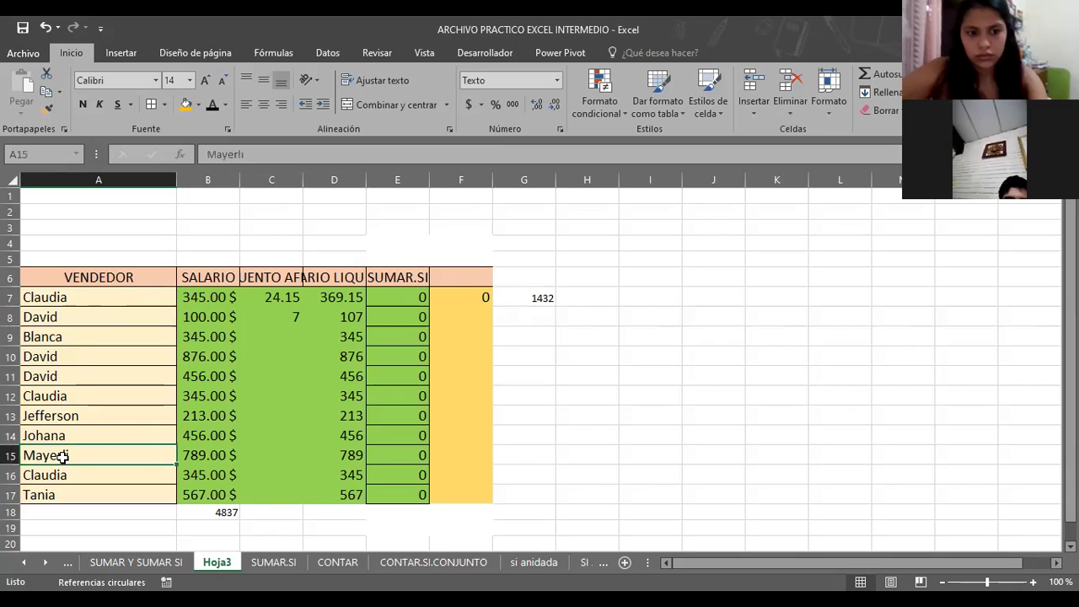
pyautogui.click(87, 297)
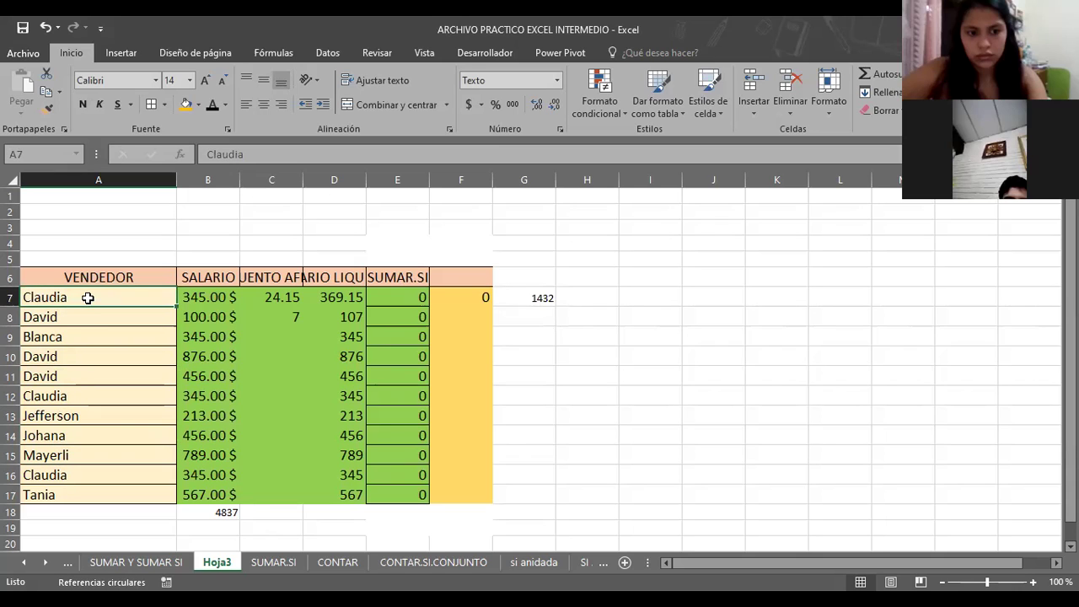
pyautogui.rightClick(87, 304)
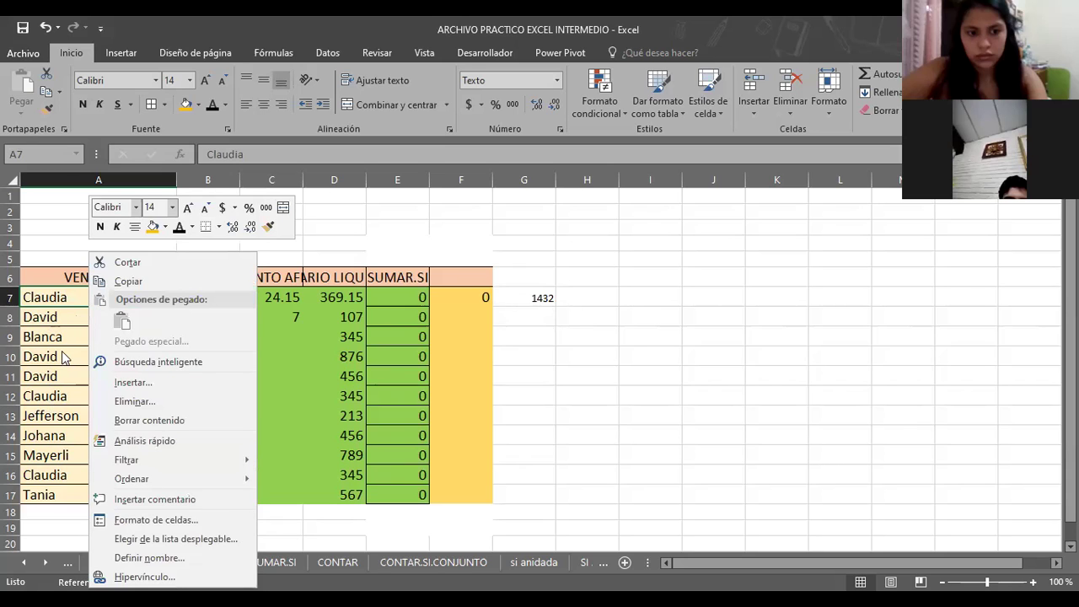
pyautogui.rightClick(51, 401)
pyautogui.rightClick(39, 318)
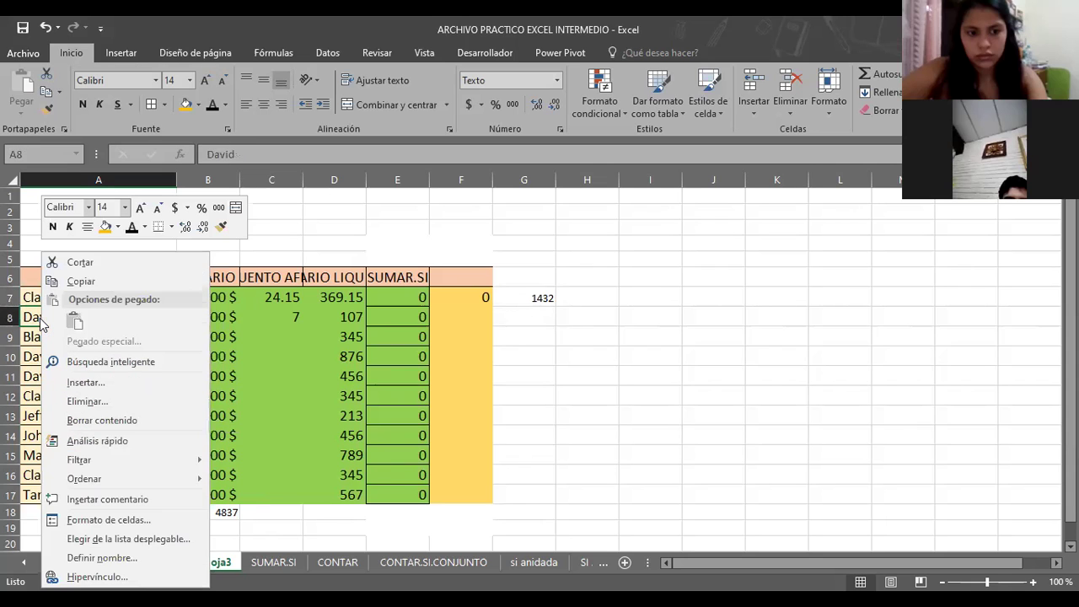
pyautogui.click(99, 284)
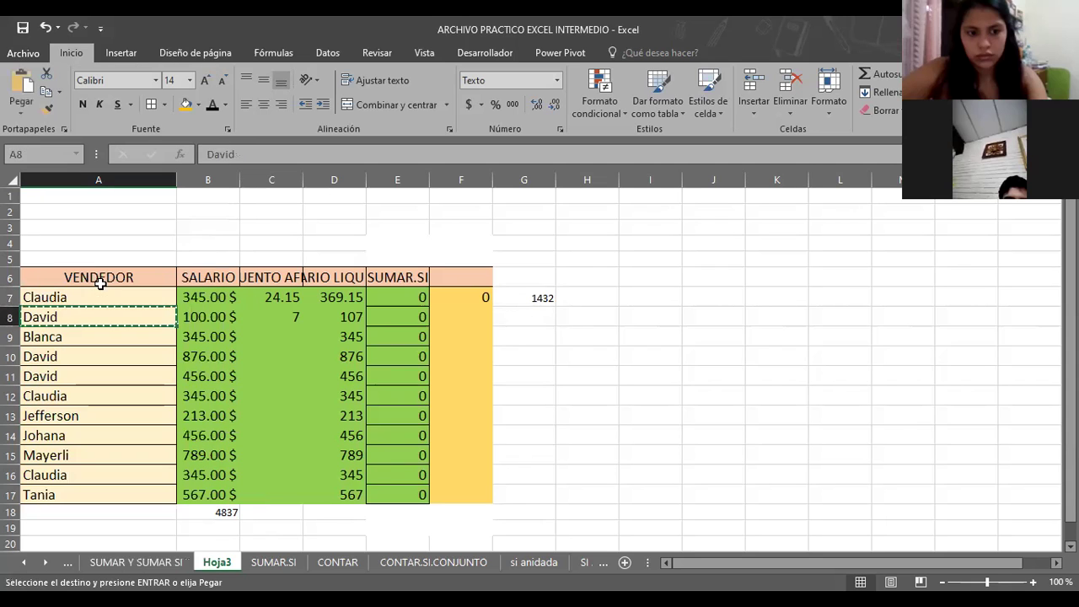
pyautogui.click(60, 298)
pyautogui.rightClick(60, 297)
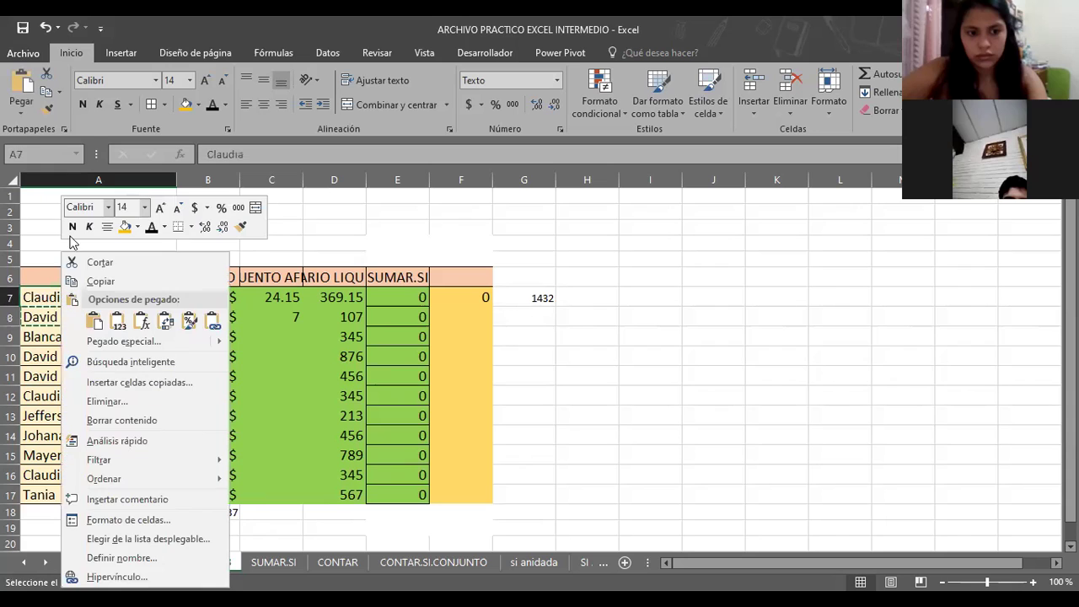
pyautogui.click(142, 321)
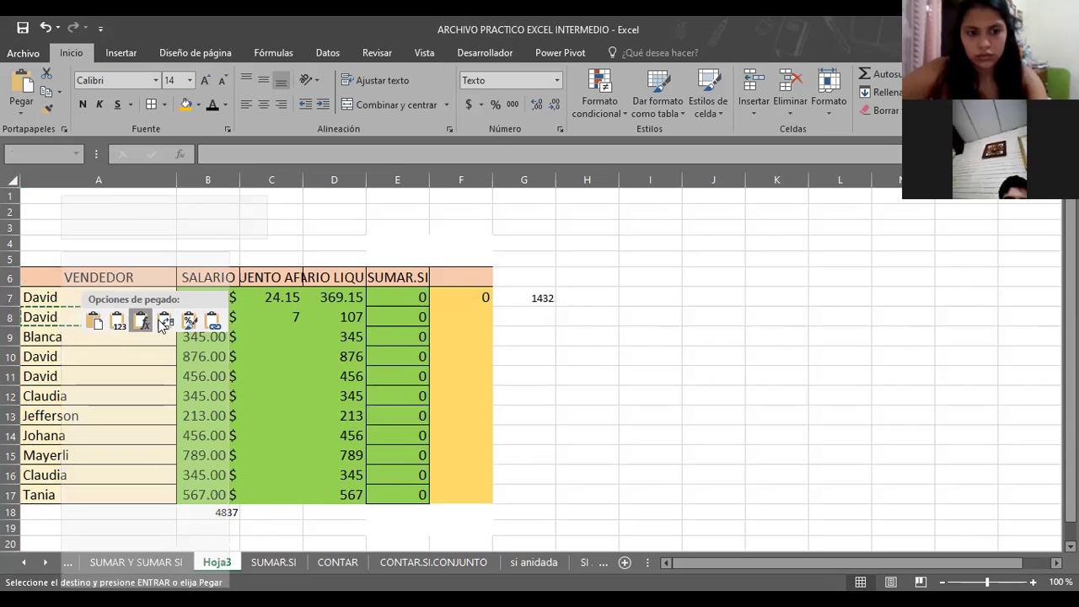
pyautogui.click(162, 321)
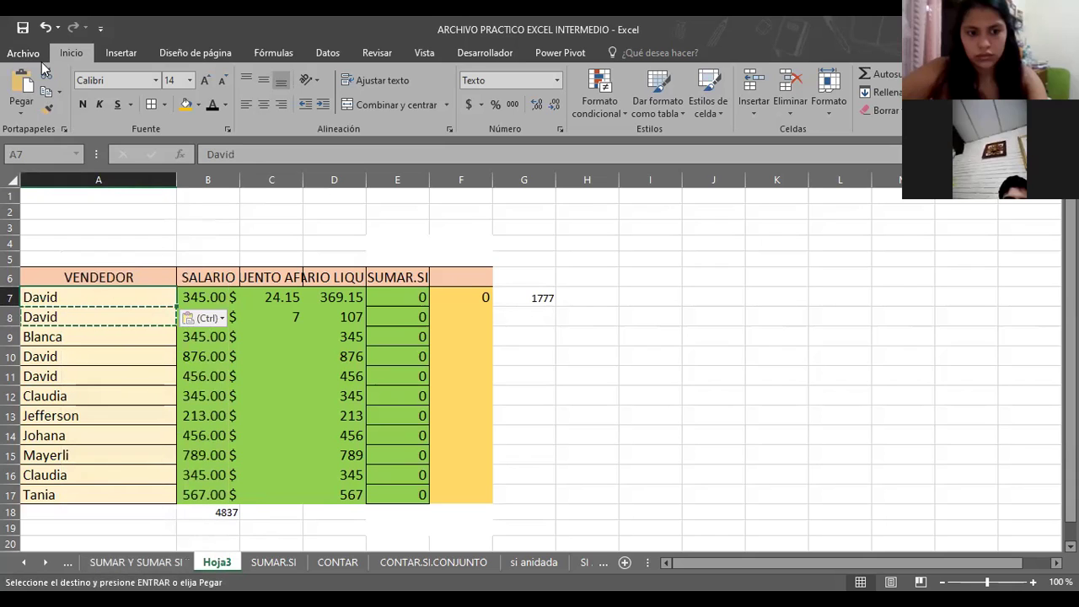
pyautogui.click(45, 28)
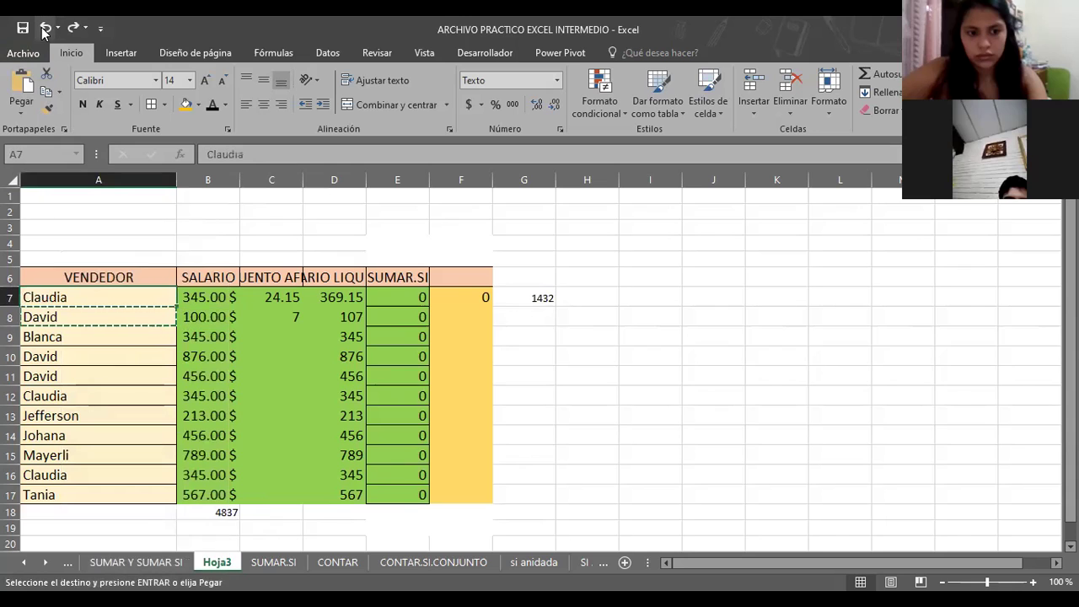
pyautogui.click(125, 317)
pyautogui.rightClick(125, 317)
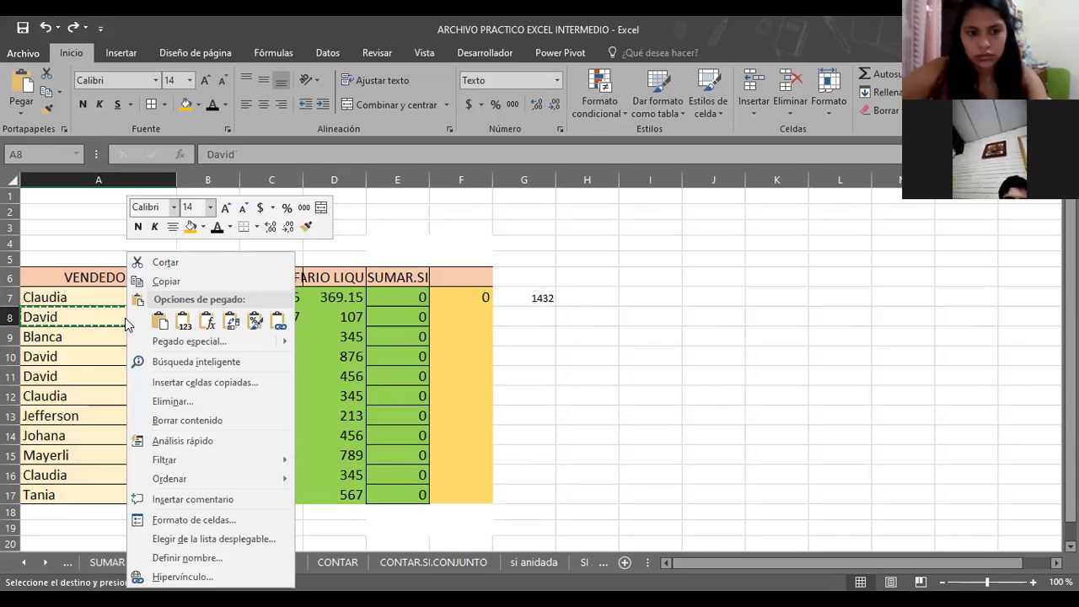
pyautogui.click(87, 296)
pyautogui.click(87, 296)
pyautogui.click(82, 317)
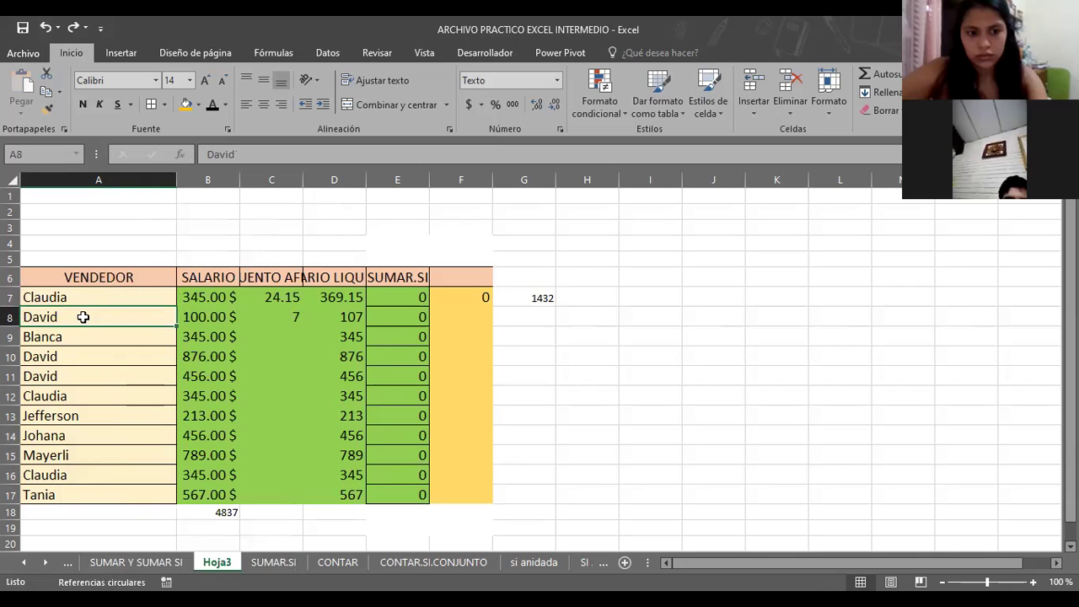
pyautogui.rightClick(84, 321)
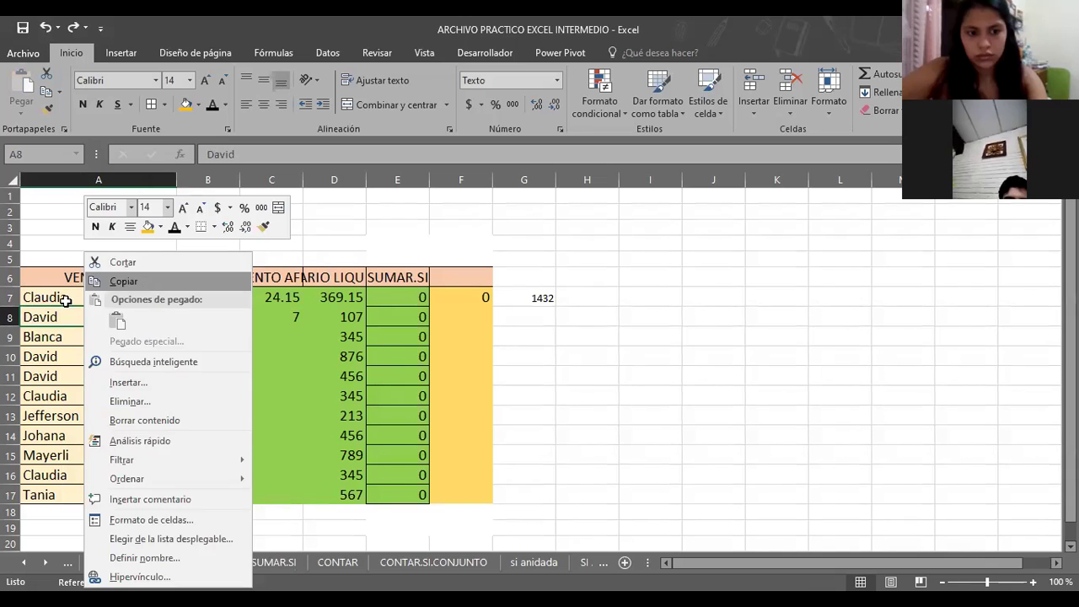
pyautogui.click(123, 281)
pyautogui.click(65, 297)
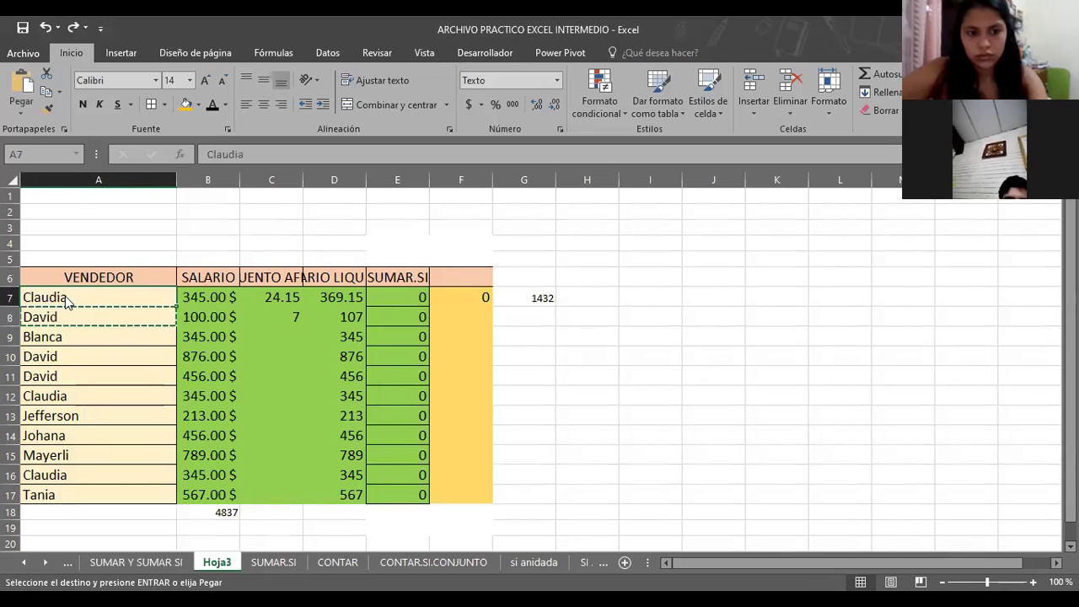
pyautogui.rightClick(65, 296)
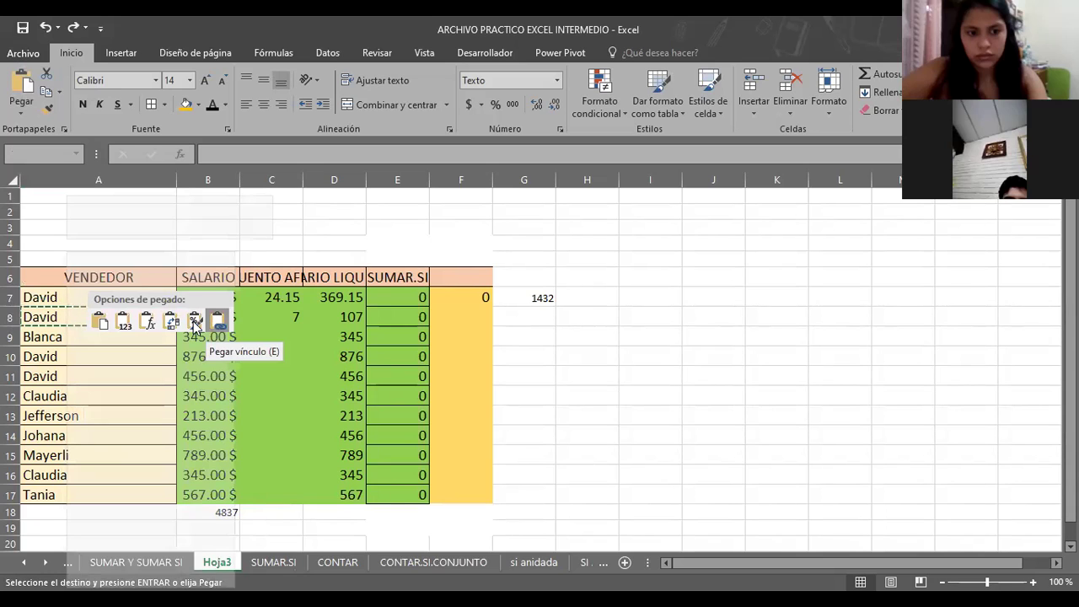
pyautogui.click(123, 323)
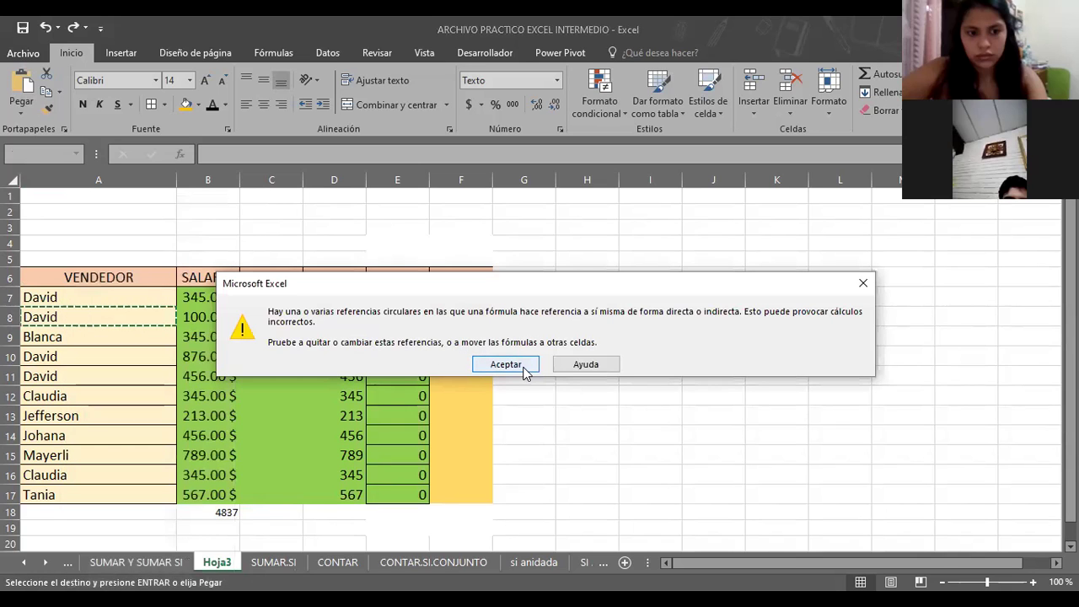
pyautogui.click(523, 357)
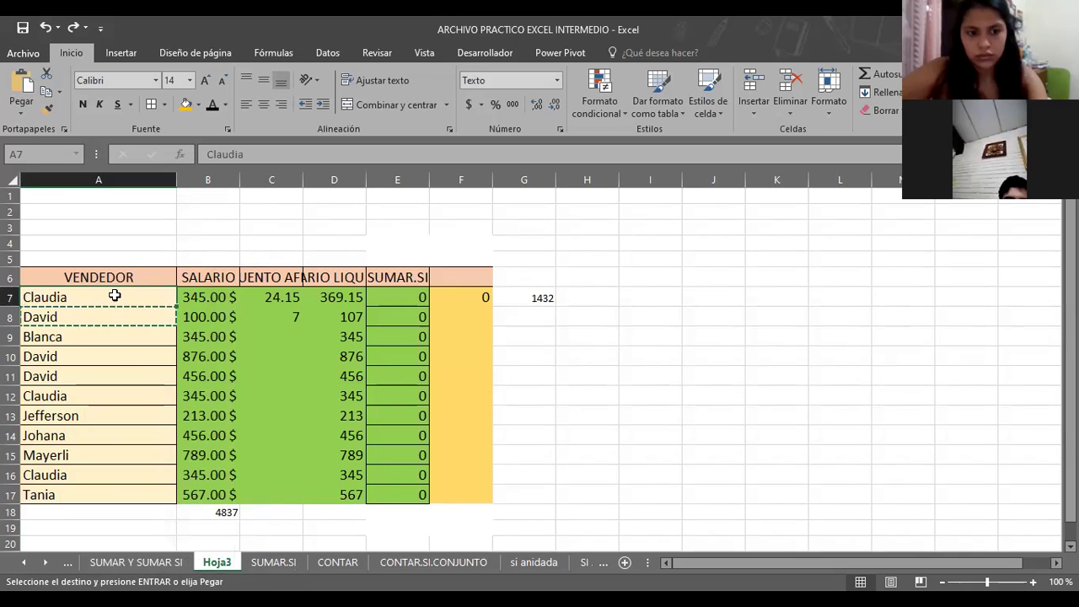
# Cancel the pending copy and clear the name David from cell A8.
pyautogui.press('Escape')
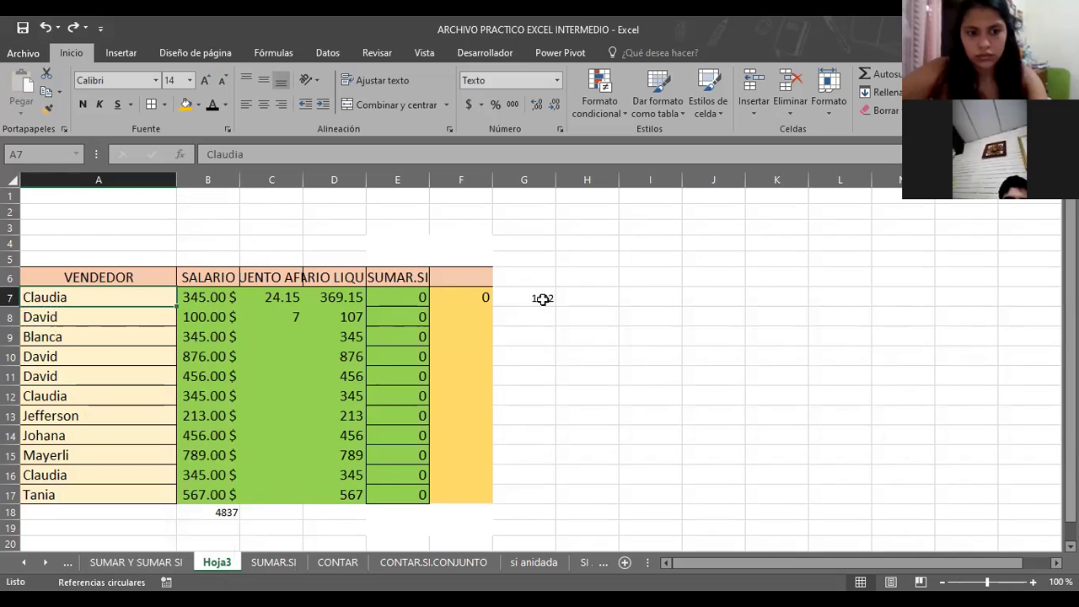
pyautogui.click(542, 299)
pyautogui.click(88, 317)
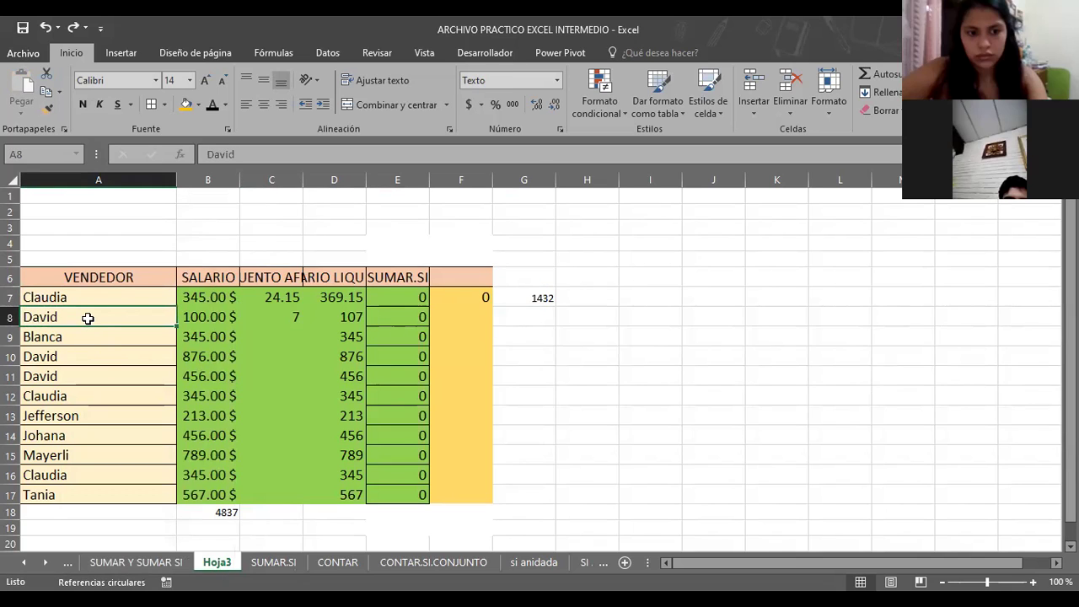
pyautogui.press('Delete')
pyautogui.click(557, 351)
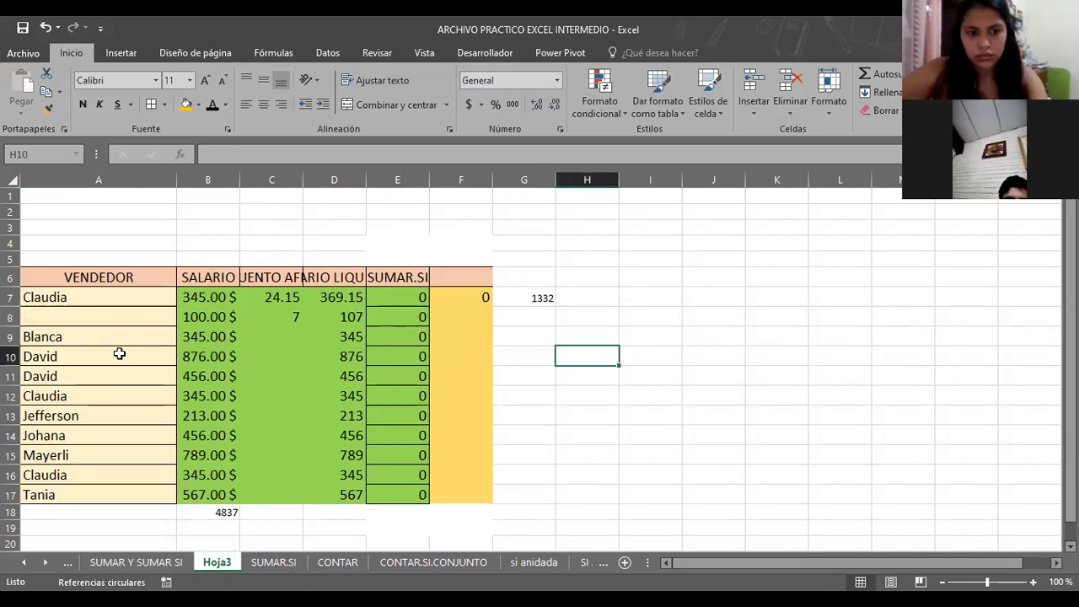
# Review the names in A7 and A15 and the SUMAR.SI formulas in G7, F7 and E7.
pyautogui.click(71, 300)
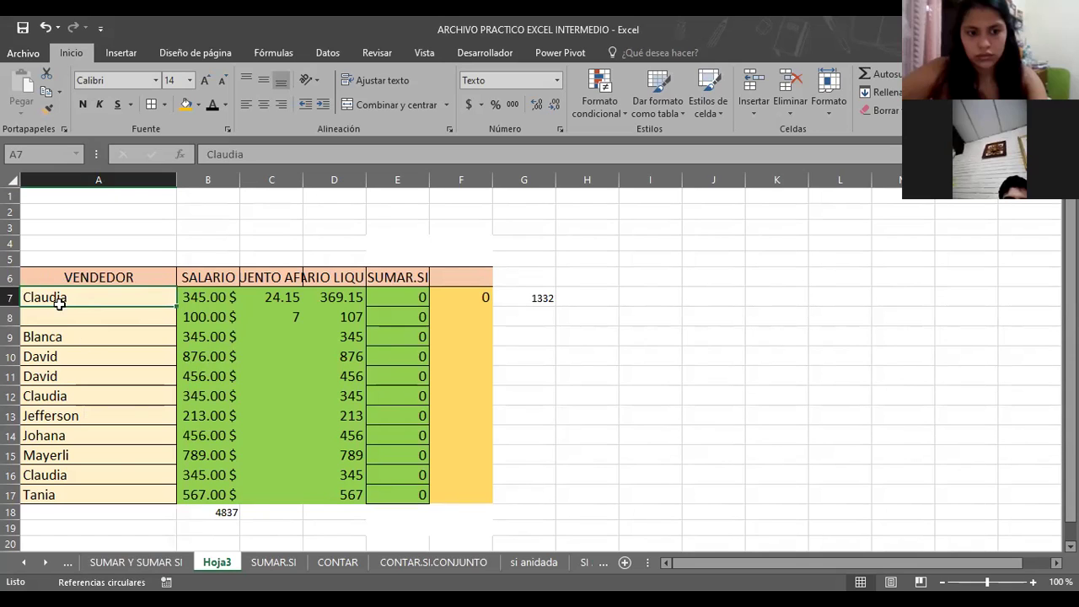
pyautogui.click(68, 456)
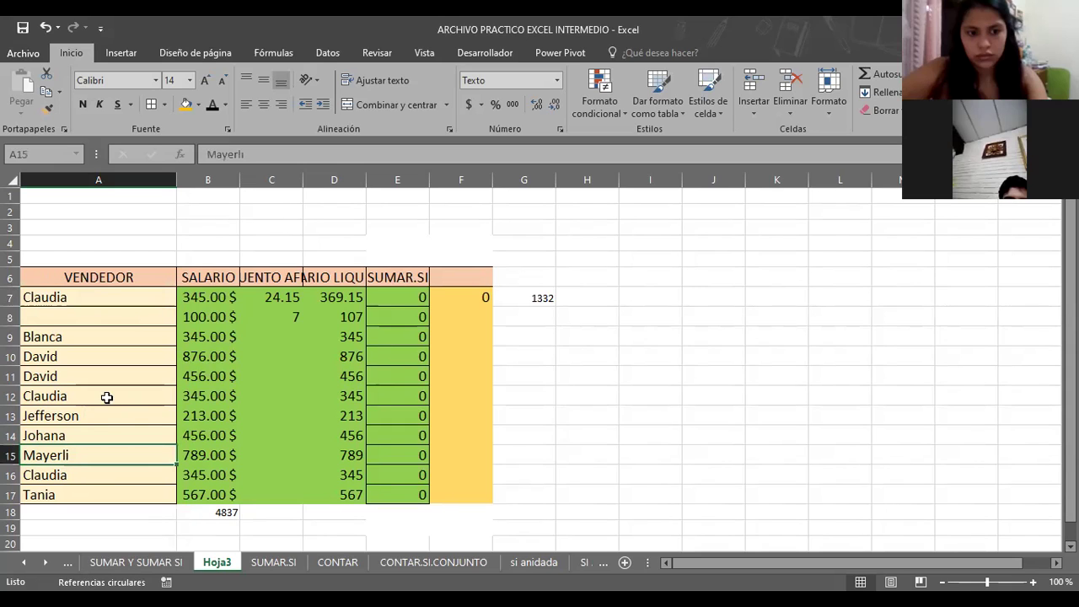
pyautogui.click(546, 371)
pyautogui.click(109, 304)
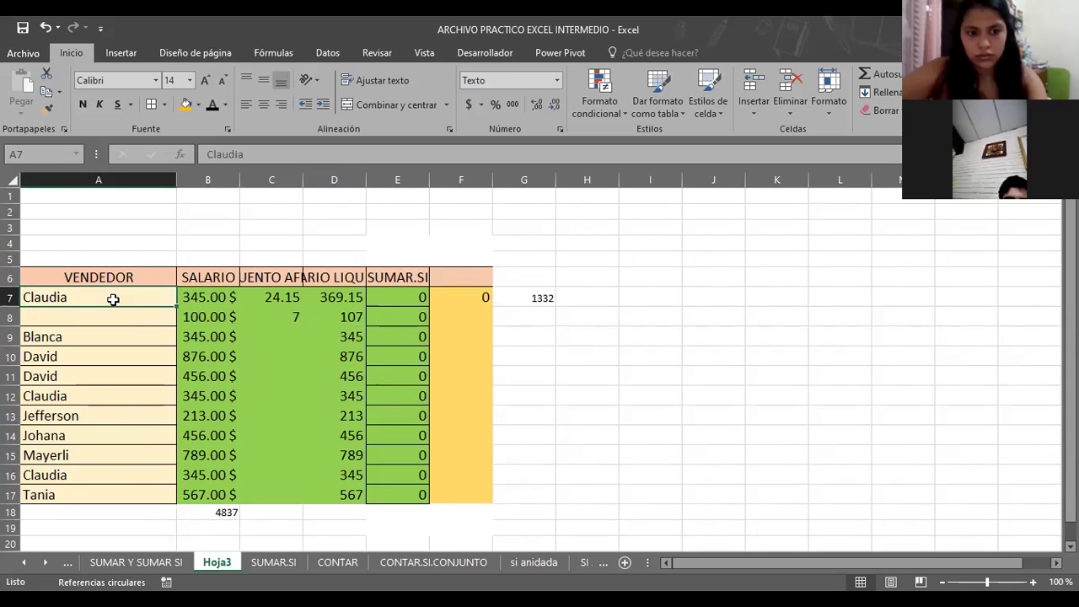
pyautogui.click(541, 297)
pyautogui.click(458, 292)
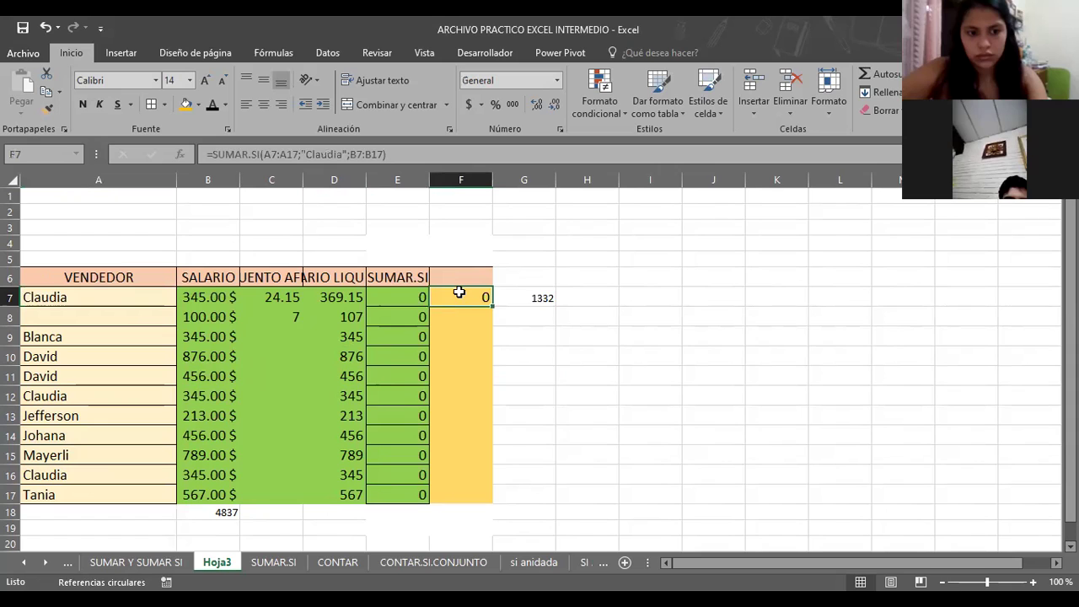
pyautogui.click(539, 295)
pyautogui.click(474, 297)
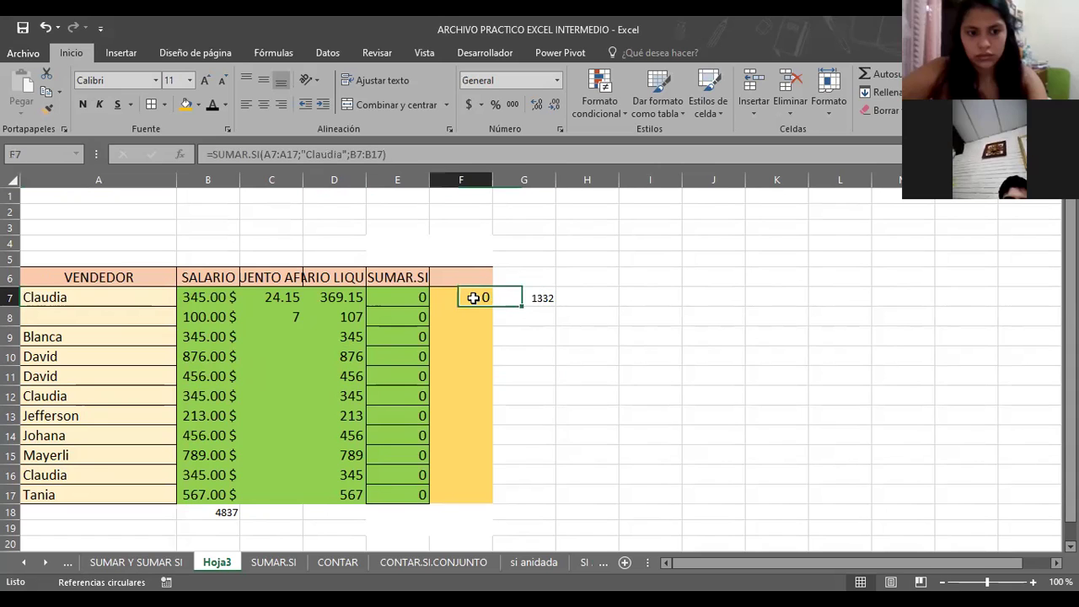
pyautogui.click(542, 294)
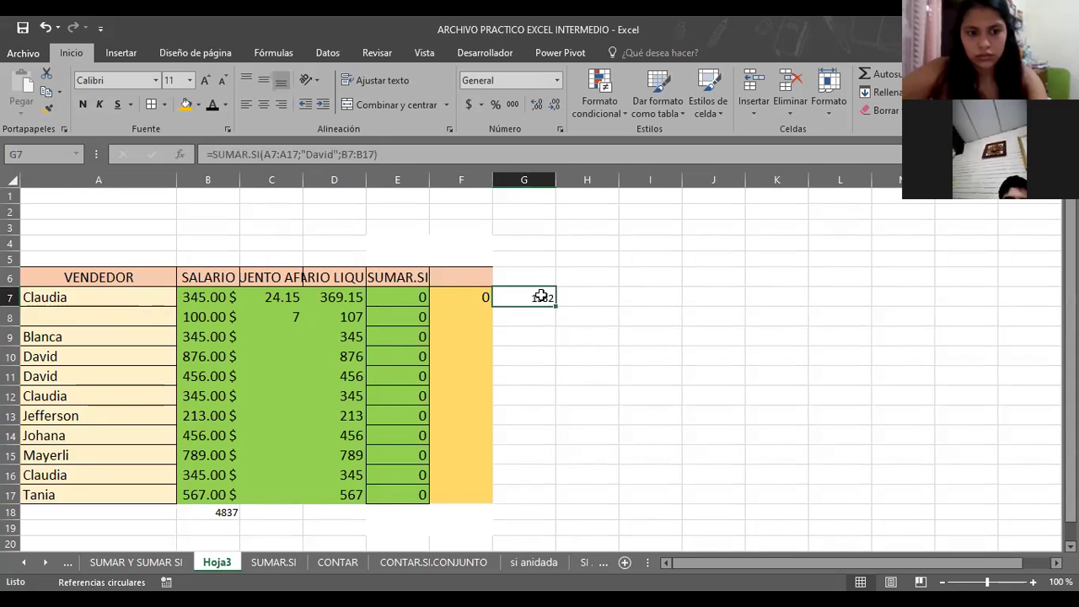
pyautogui.click(413, 302)
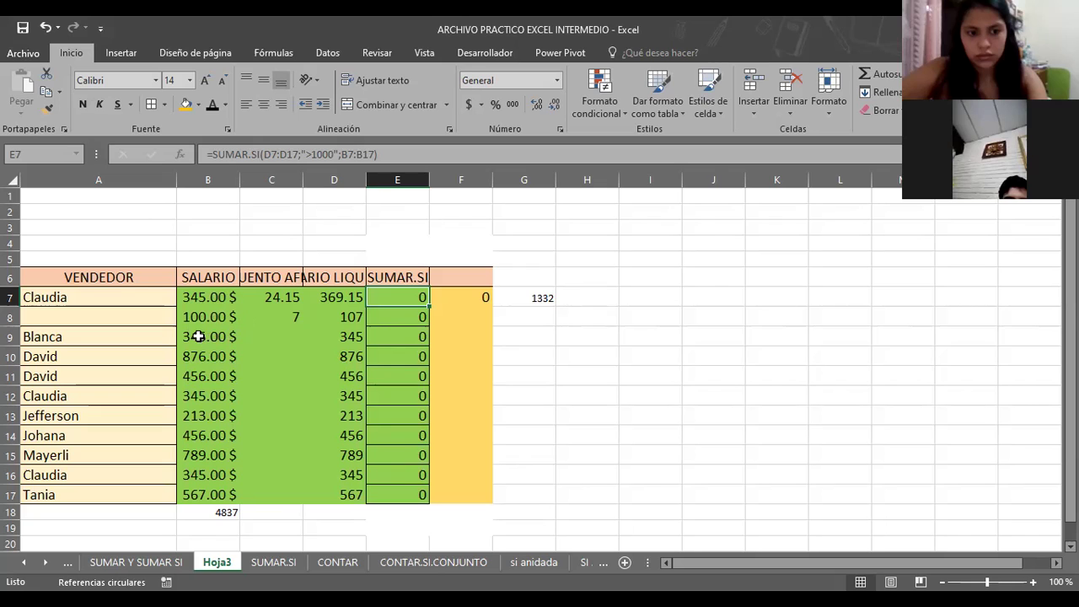
# Set Blanca's salary in B9 to 1000, recheck E7's >1000 sum, and select B7:B17.
pyautogui.click(198, 337)
pyautogui.write('1')
pyautogui.write('000')
pyautogui.press('Return')
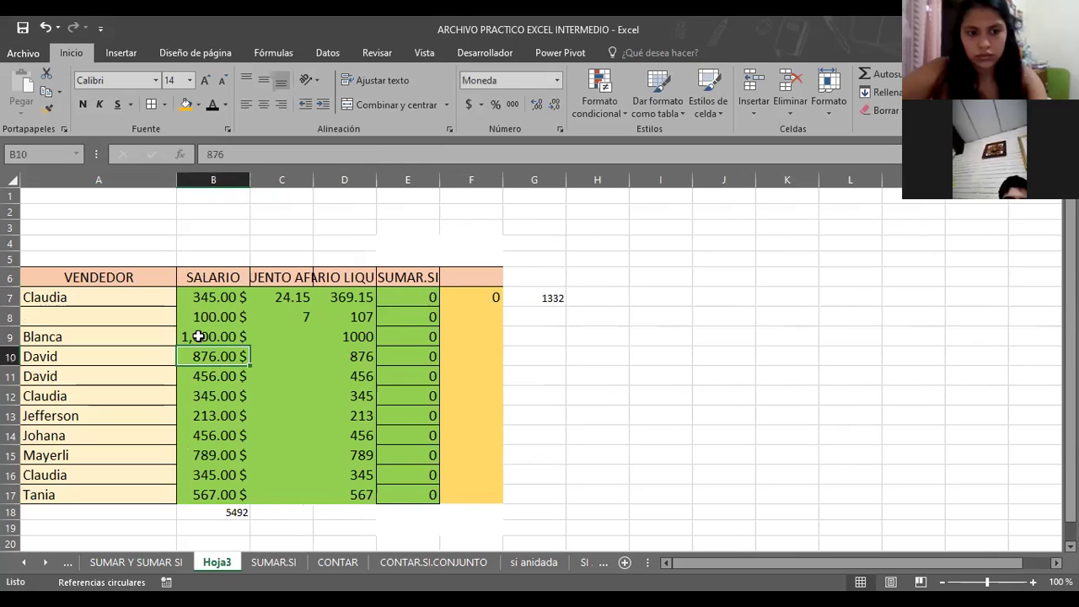
pyautogui.click(426, 300)
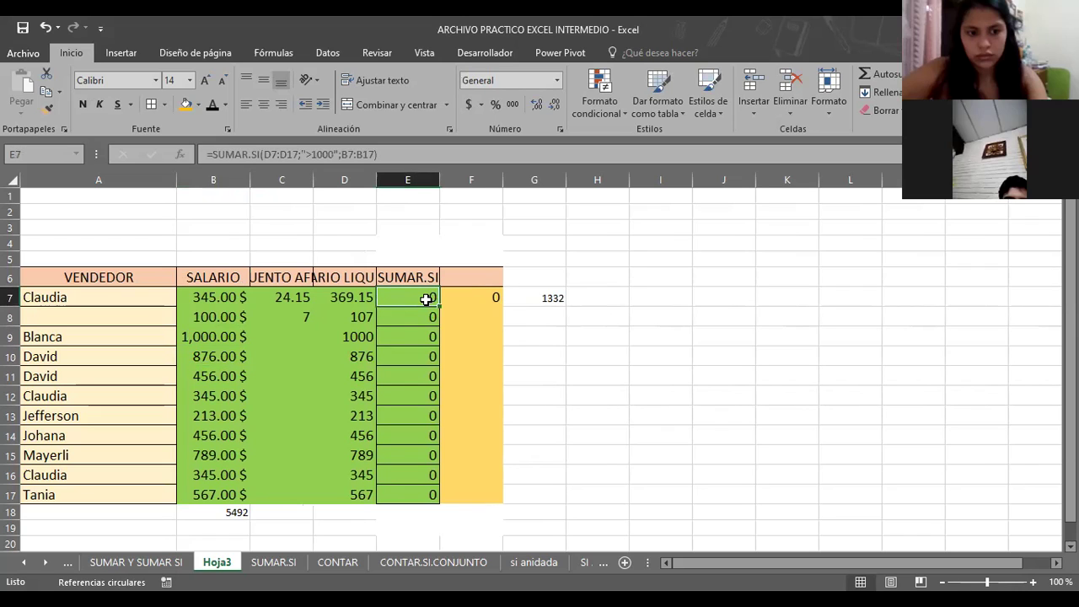
pyautogui.moveTo(219, 299); pyautogui.dragTo(209, 497)
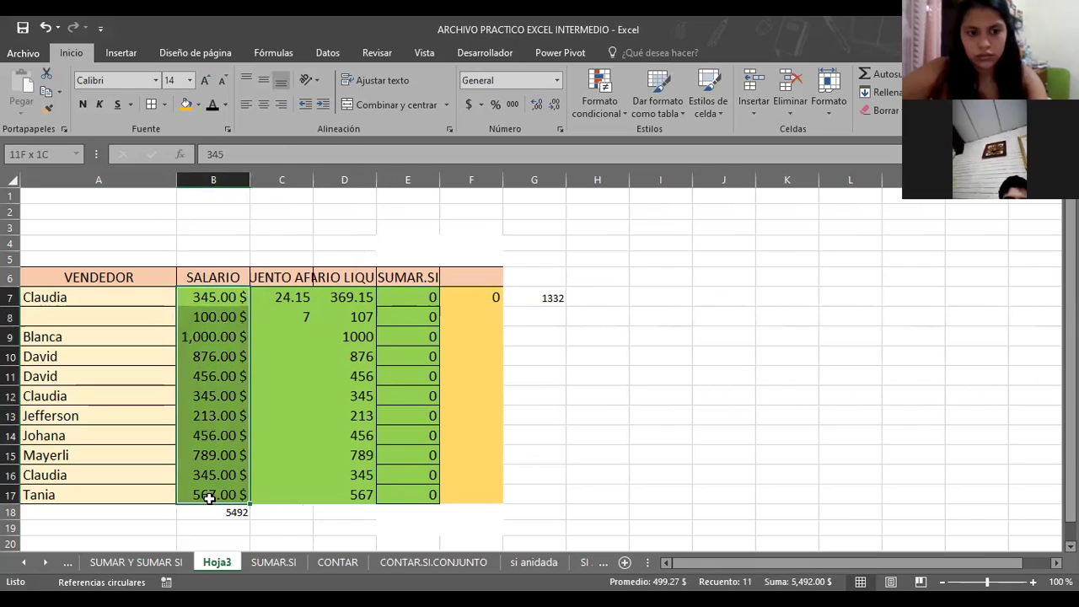
# Format the salaries in B7:B17 with the General number category.
pyautogui.rightClick(226, 321)
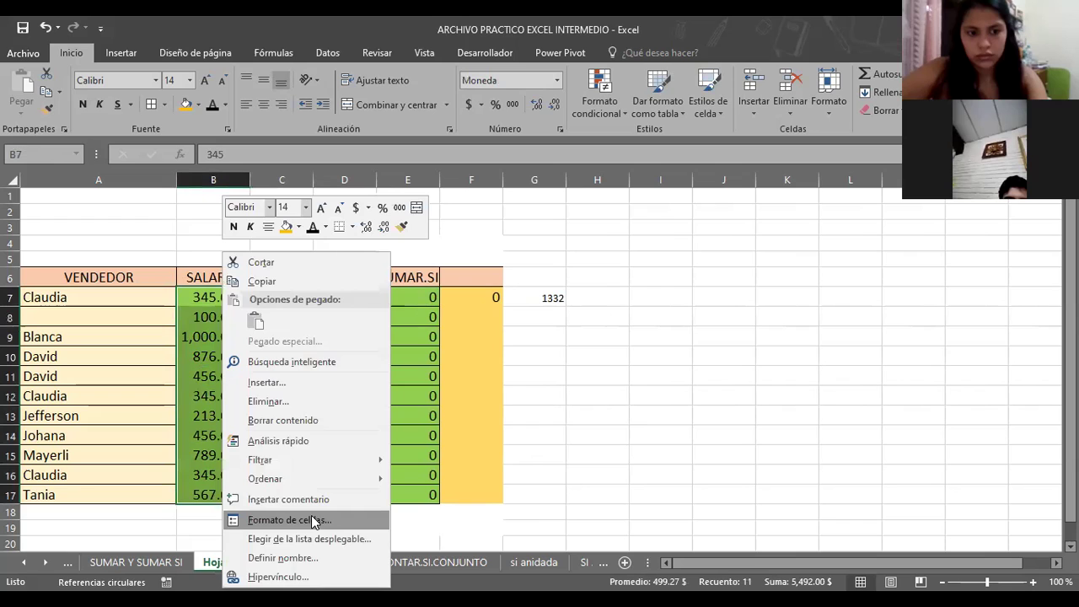
pyautogui.click(318, 519)
pyautogui.click(126, 292)
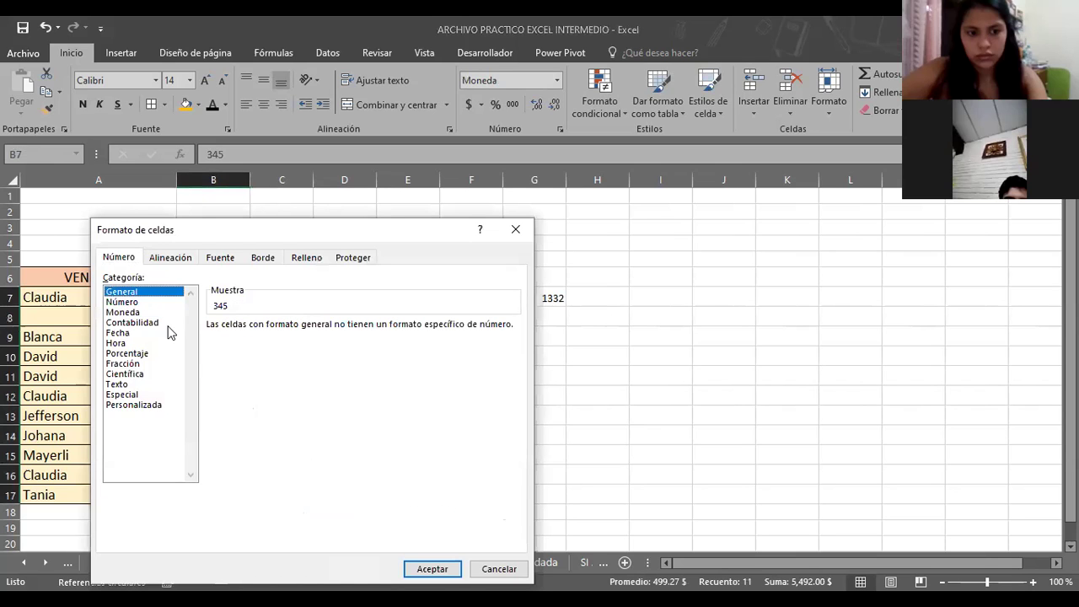
pyautogui.click(432, 569)
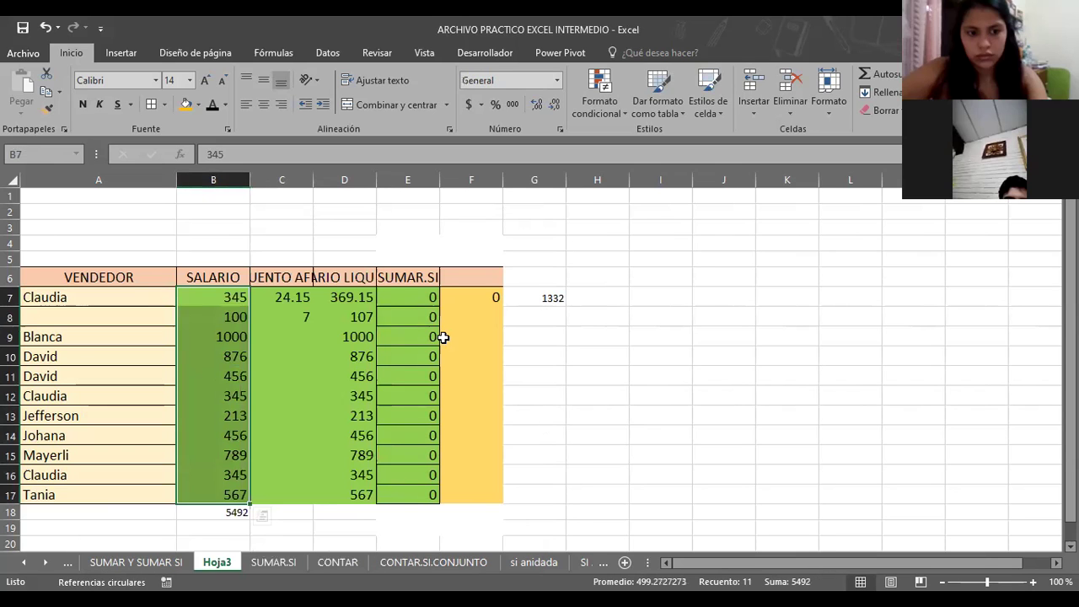
# Review E7's SUMAR.SI formula, then move to the SUMAR Y SUMAR SI sheet.
pyautogui.click(444, 337)
pyautogui.click(626, 359)
pyautogui.click(415, 298)
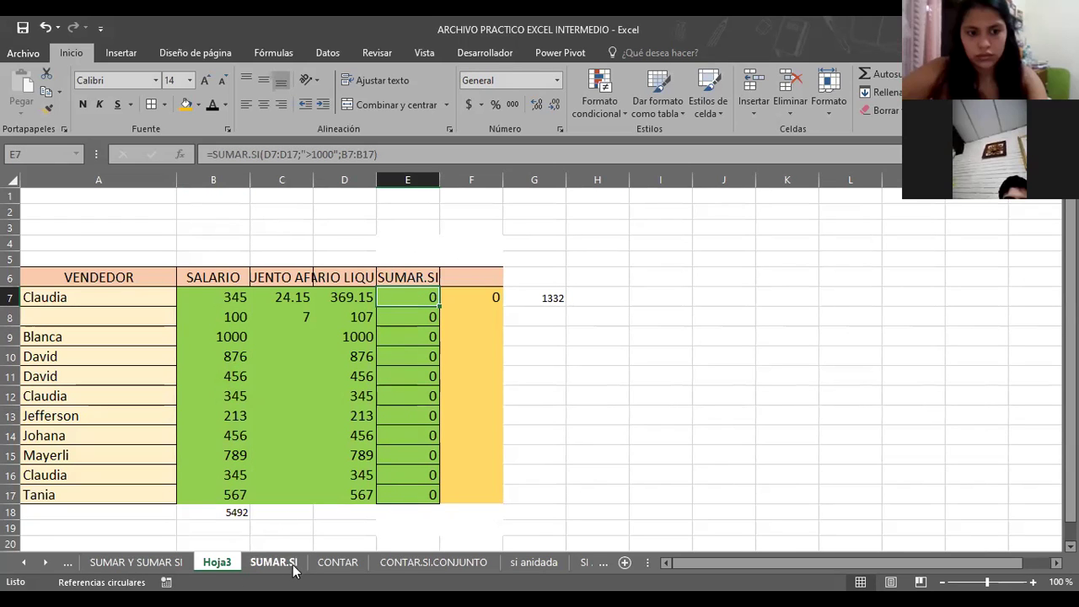
pyautogui.click(161, 572)
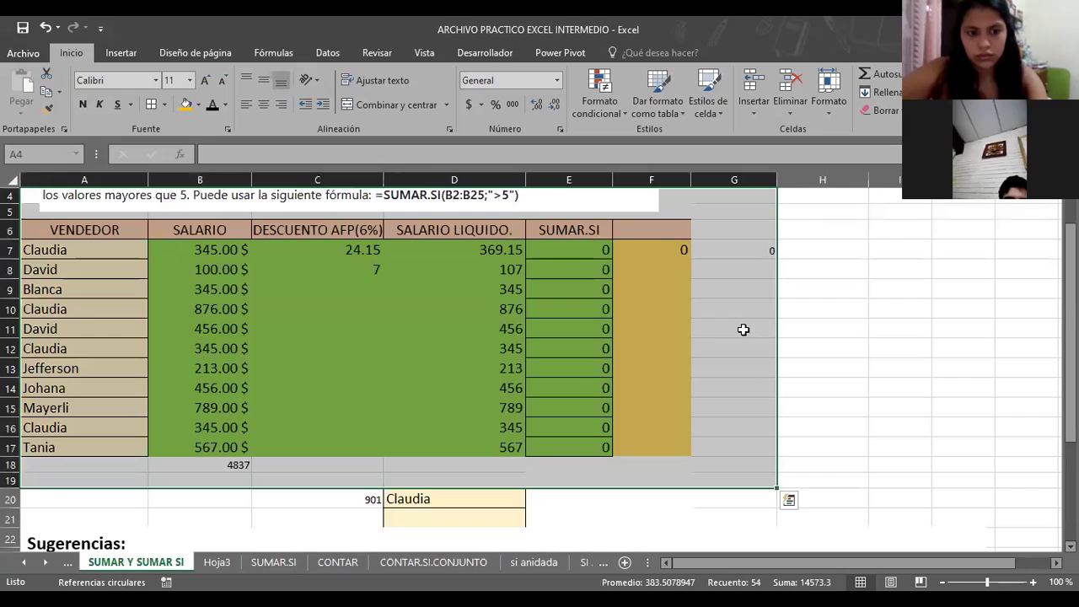
pyautogui.click(745, 328)
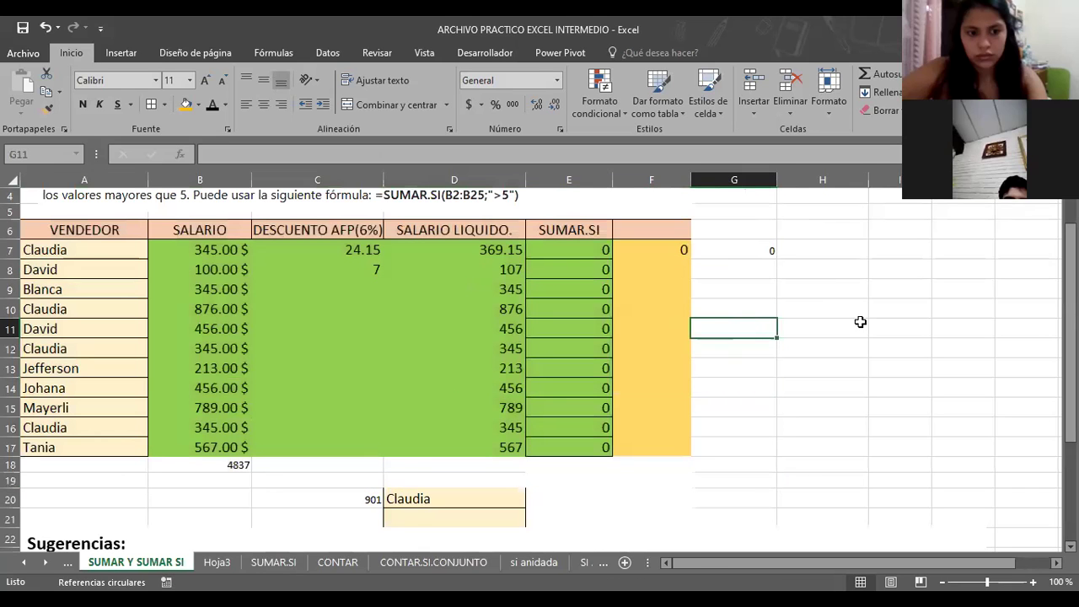
pyautogui.click(575, 253)
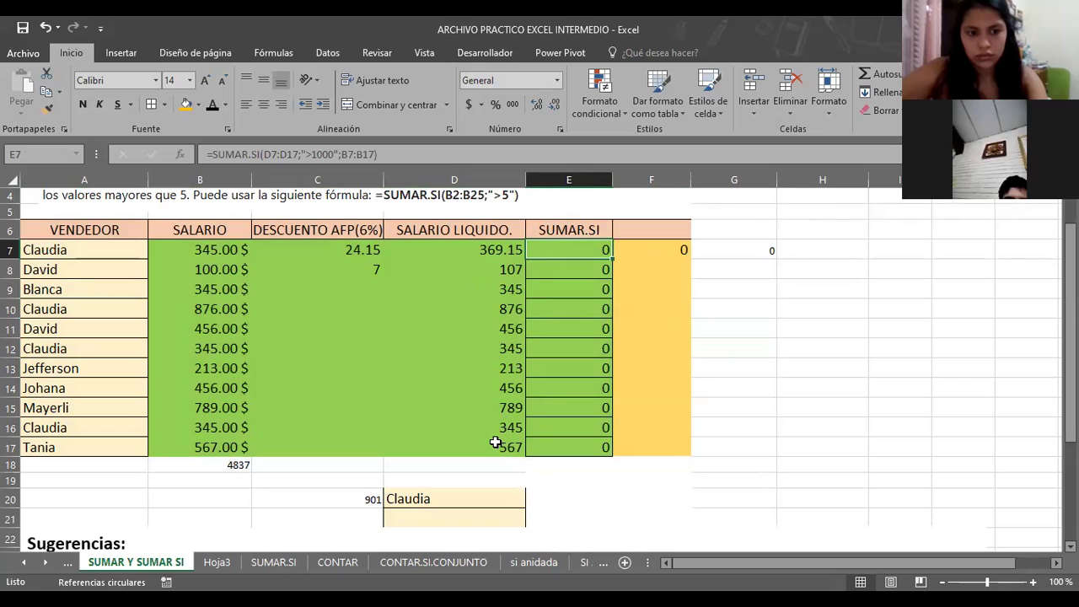
pyautogui.click(479, 250)
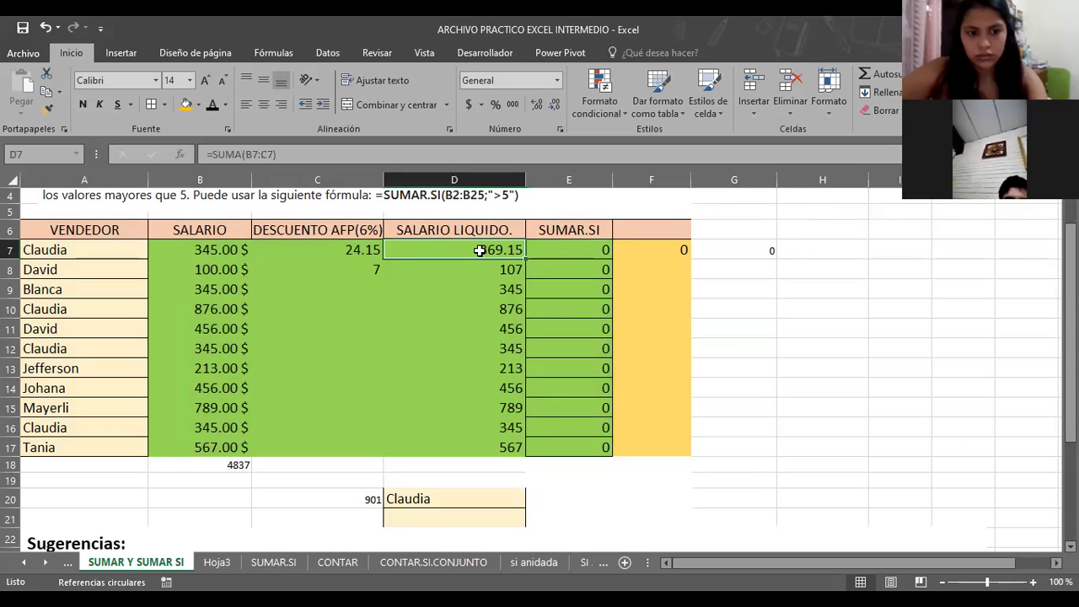
pyautogui.click(588, 257)
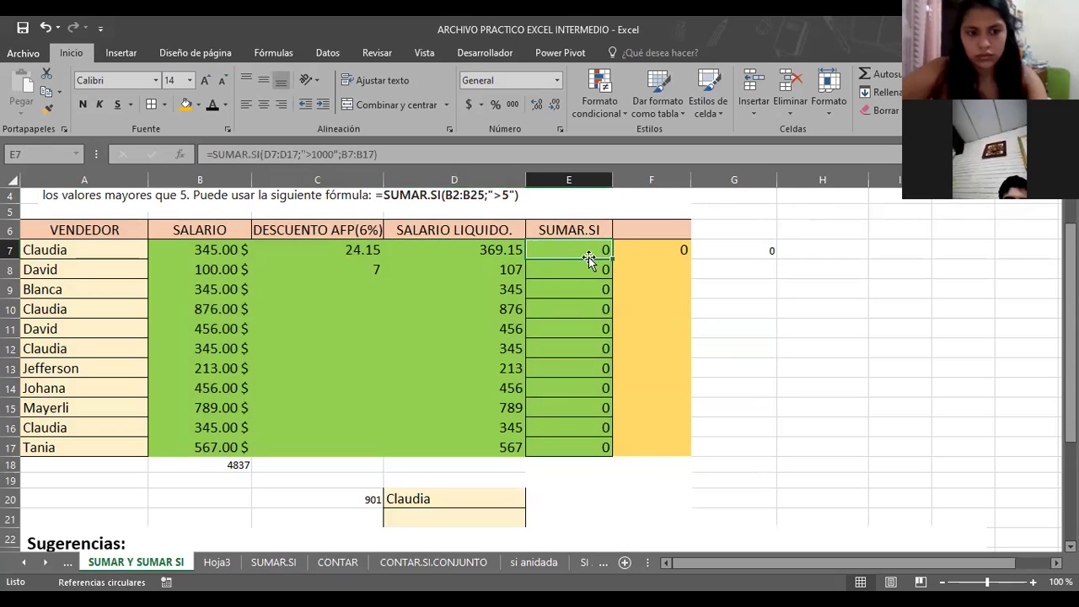
pyautogui.click(476, 251)
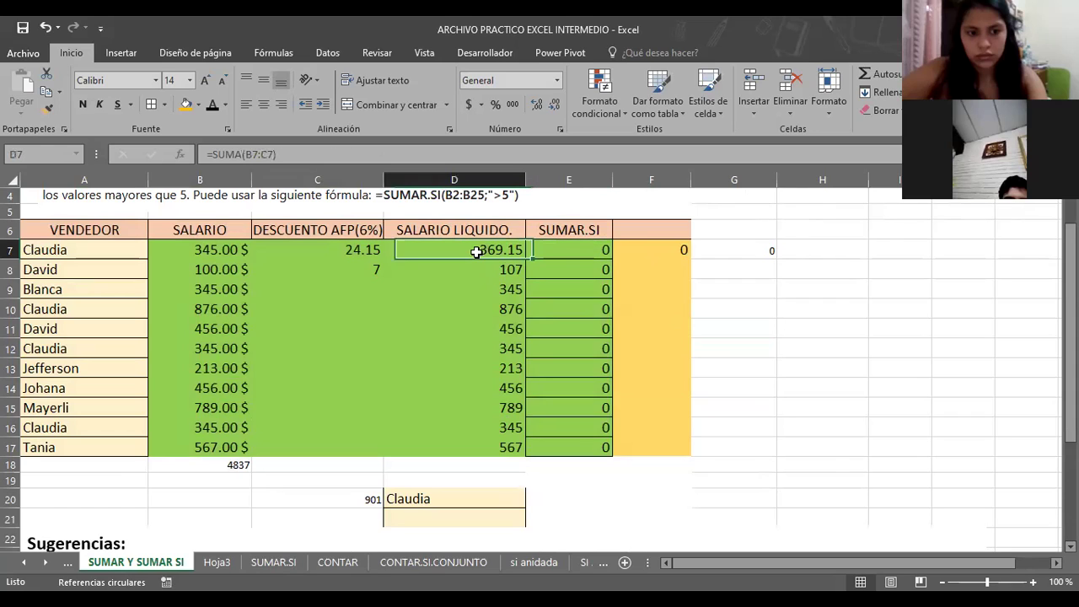
pyautogui.click(587, 253)
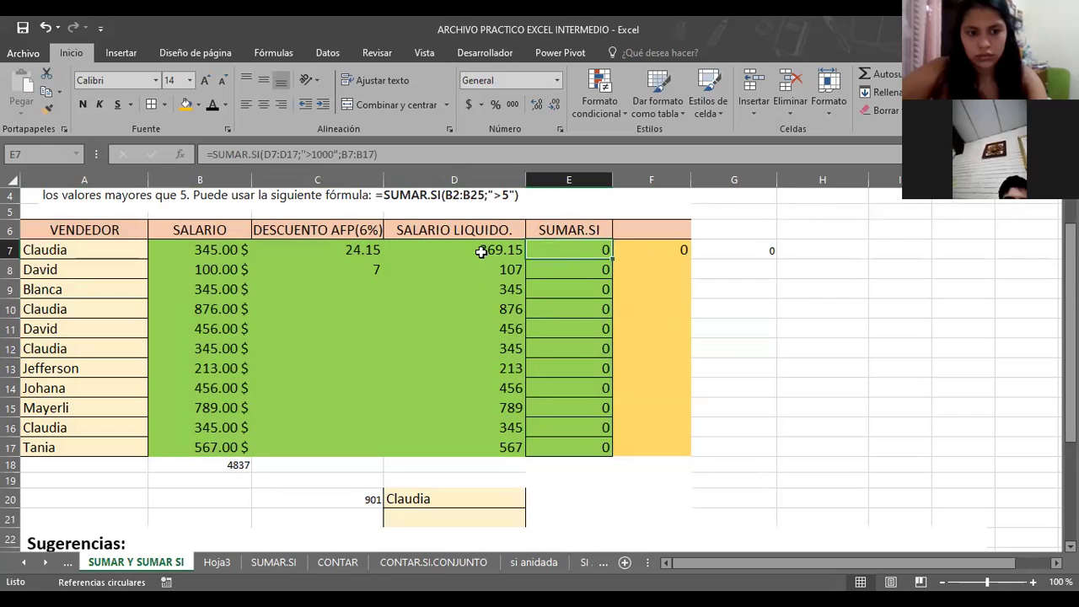
pyautogui.click(450, 247)
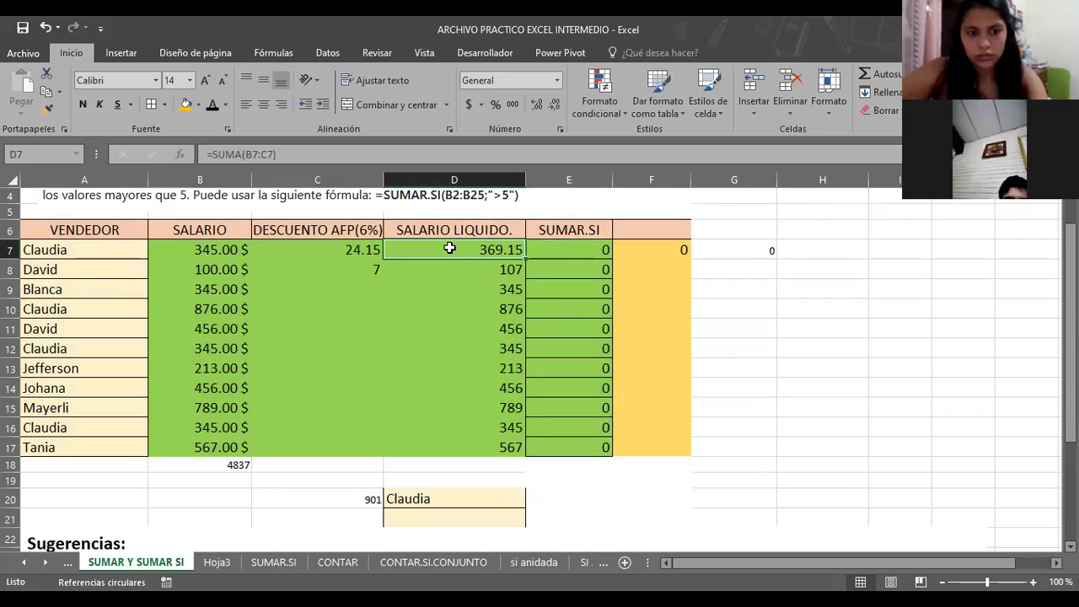
# Set Claudia's salary in B7 to 2000 and confirm E7's SUMAR.SI now totals 2000.
pyautogui.click(202, 245)
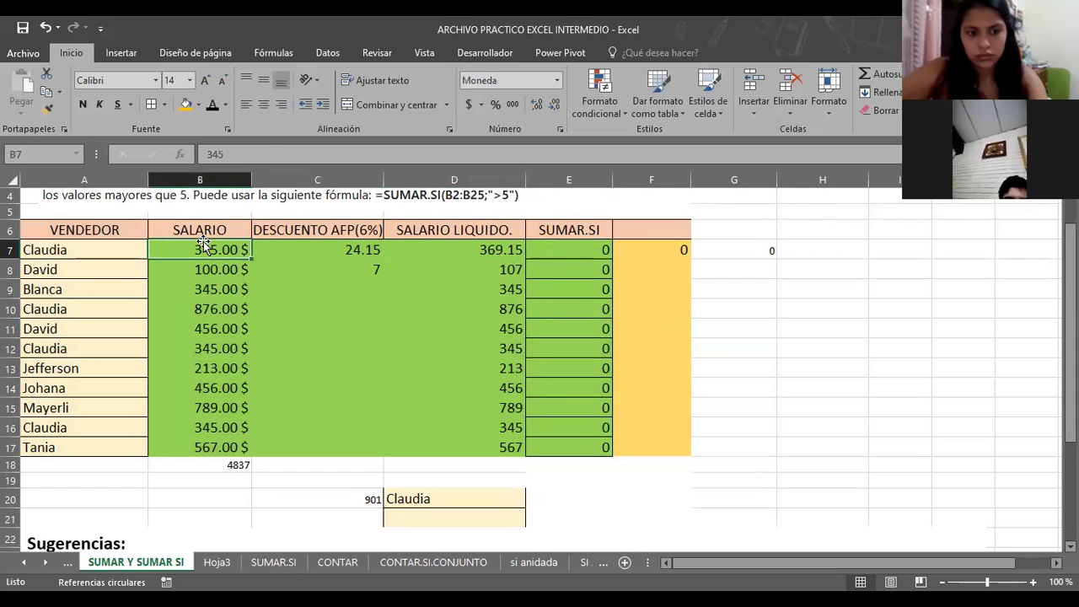
pyautogui.write('2')
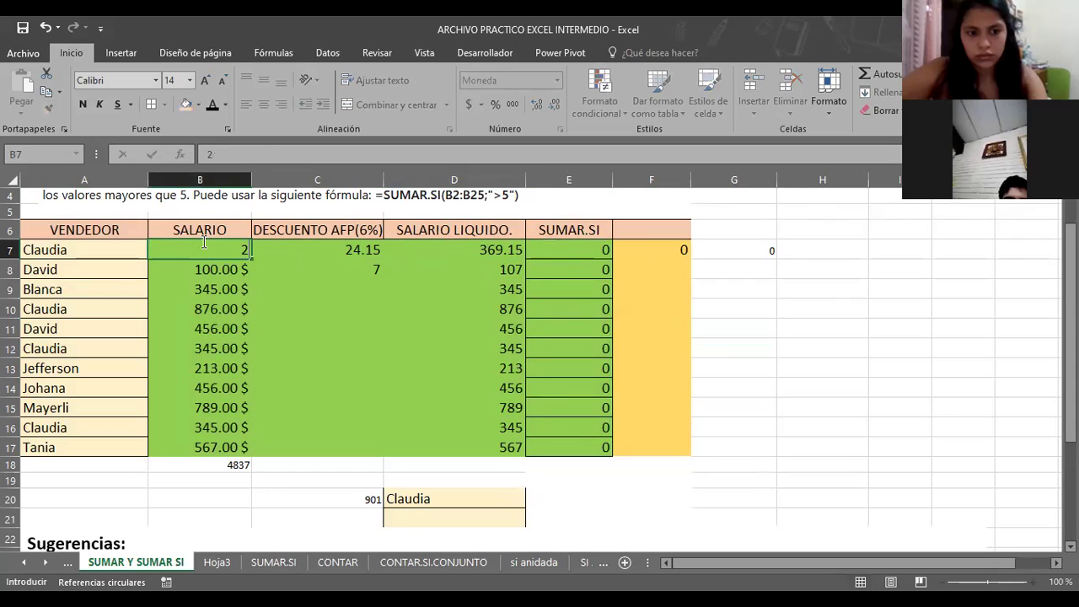
pyautogui.write('000')
pyautogui.press('Return')
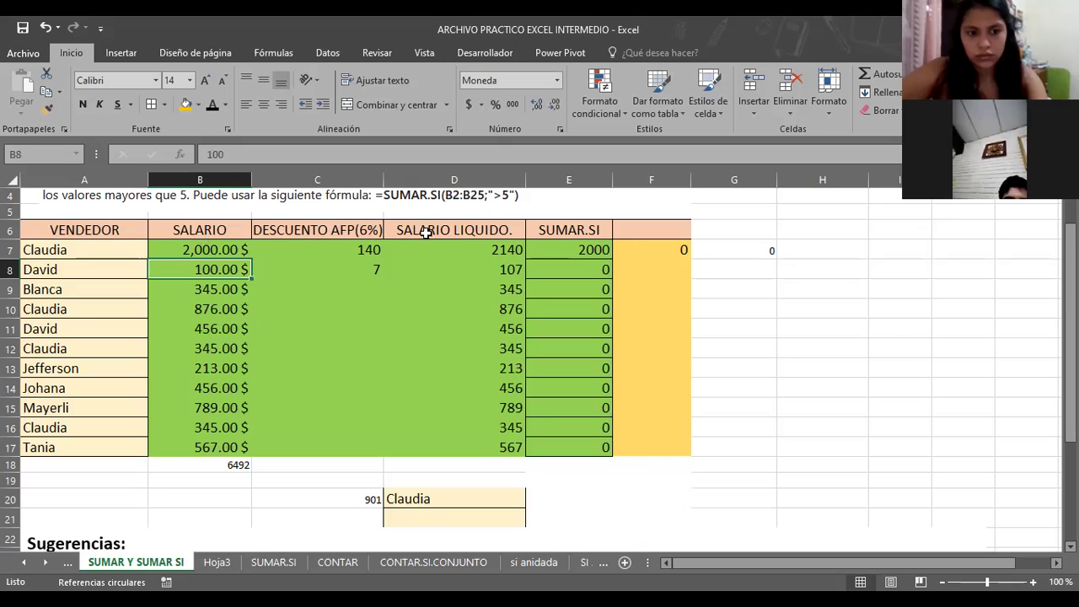
pyautogui.click(575, 251)
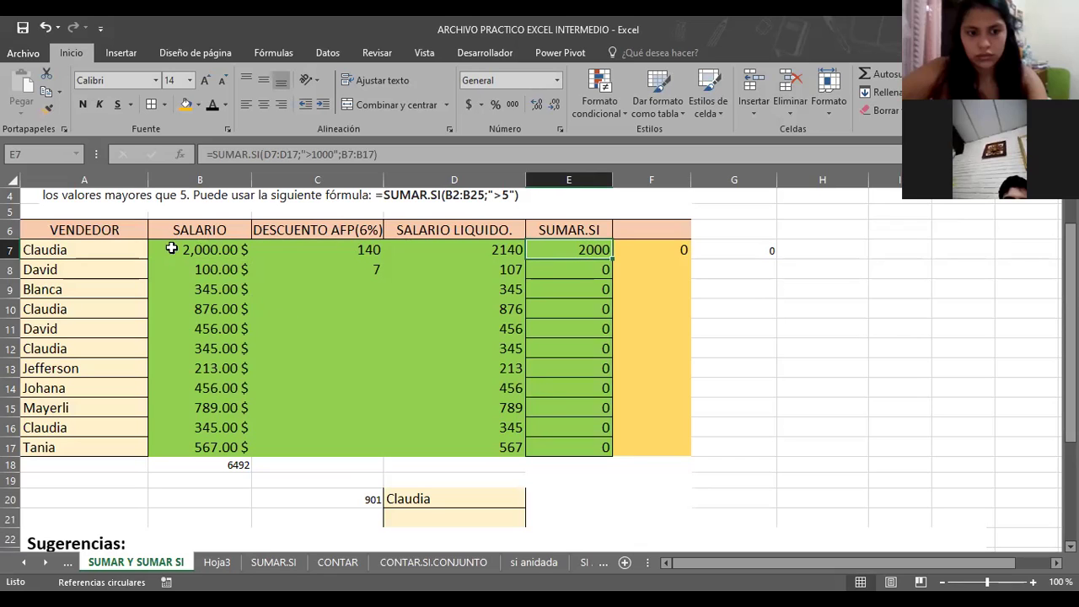
# Fill Claudia's row 7 of the table with orange.
pyautogui.moveTo(127, 250); pyautogui.dragTo(540, 251)
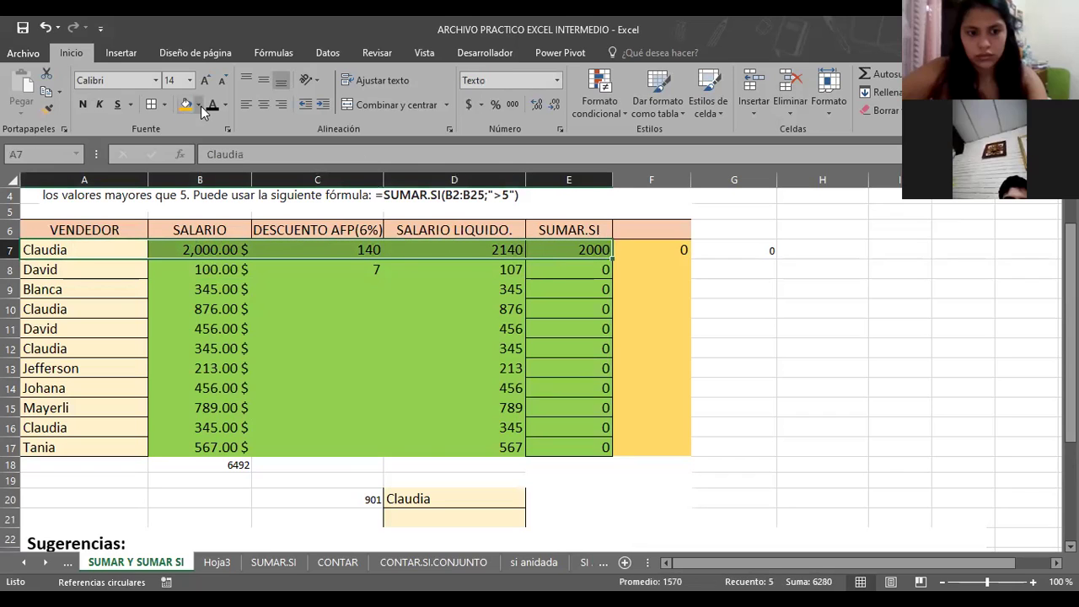
pyautogui.click(201, 106)
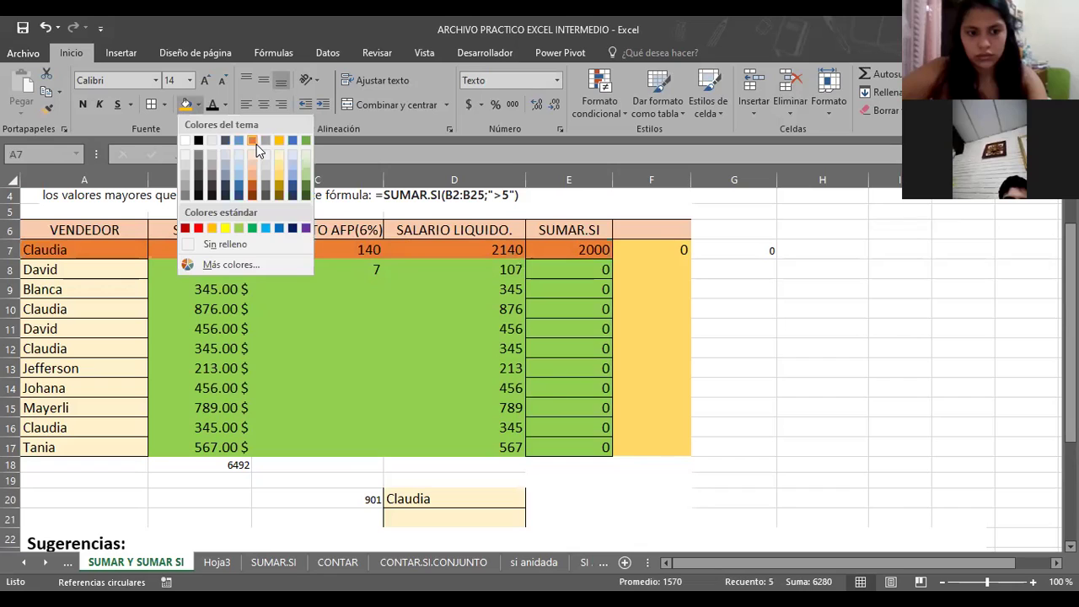
pyautogui.click(371, 328)
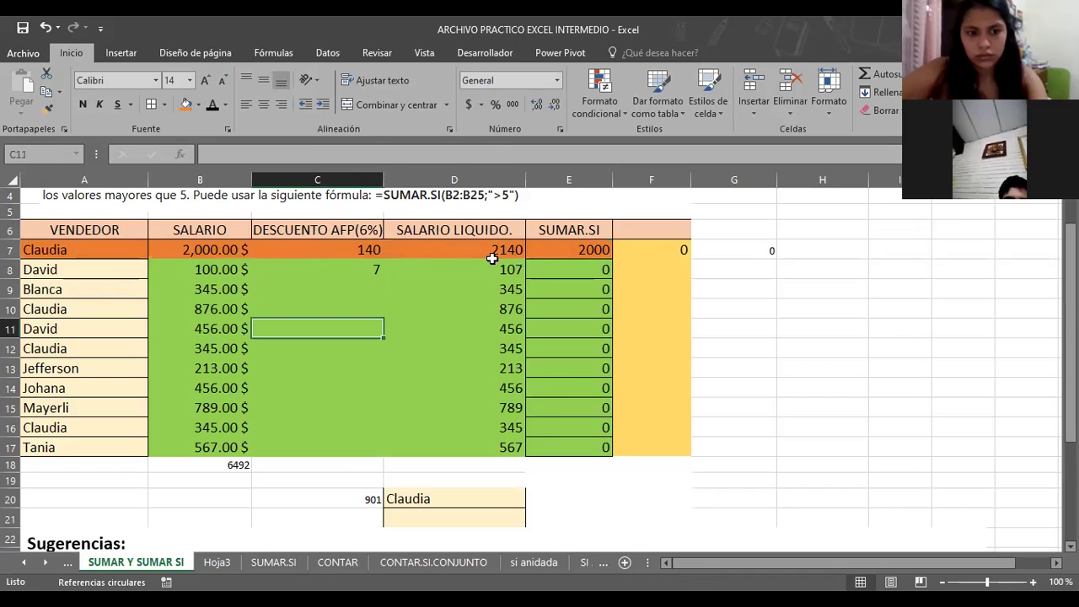
# Fill the AFP discount, net salary and SUMAR.SI formulas from C7, D7 and E7 down to row 17.
pyautogui.click(350, 249)
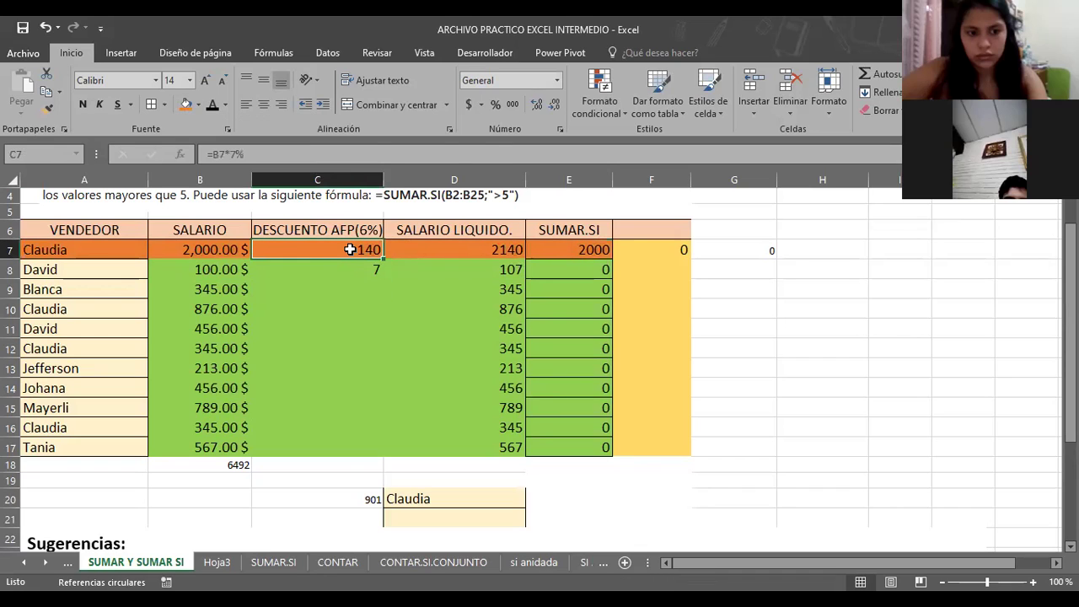
pyautogui.moveTo(383, 258); pyautogui.dragTo(388, 453)
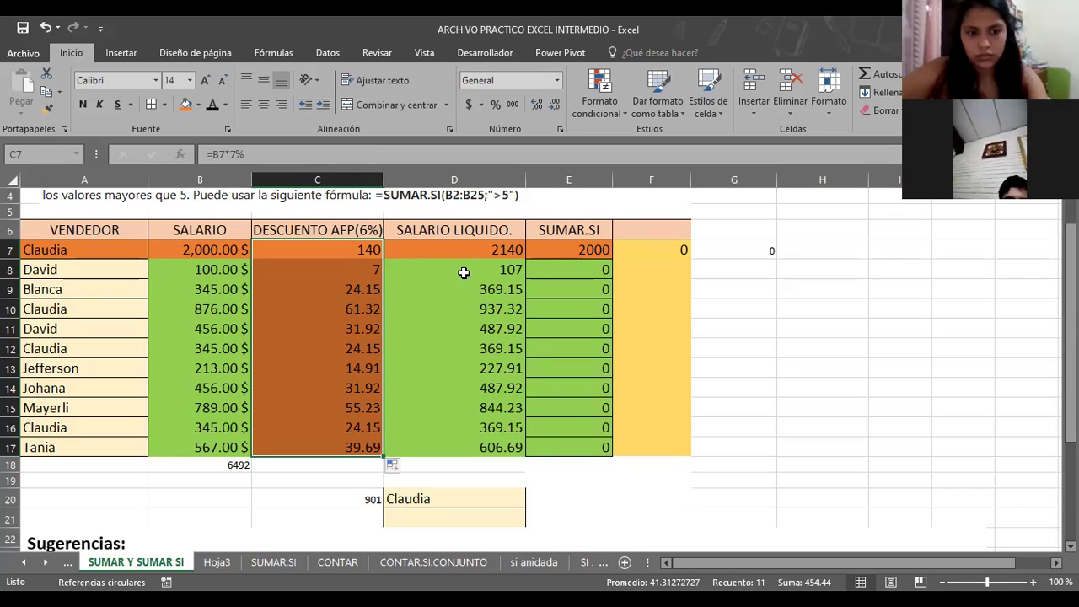
pyautogui.click(466, 271)
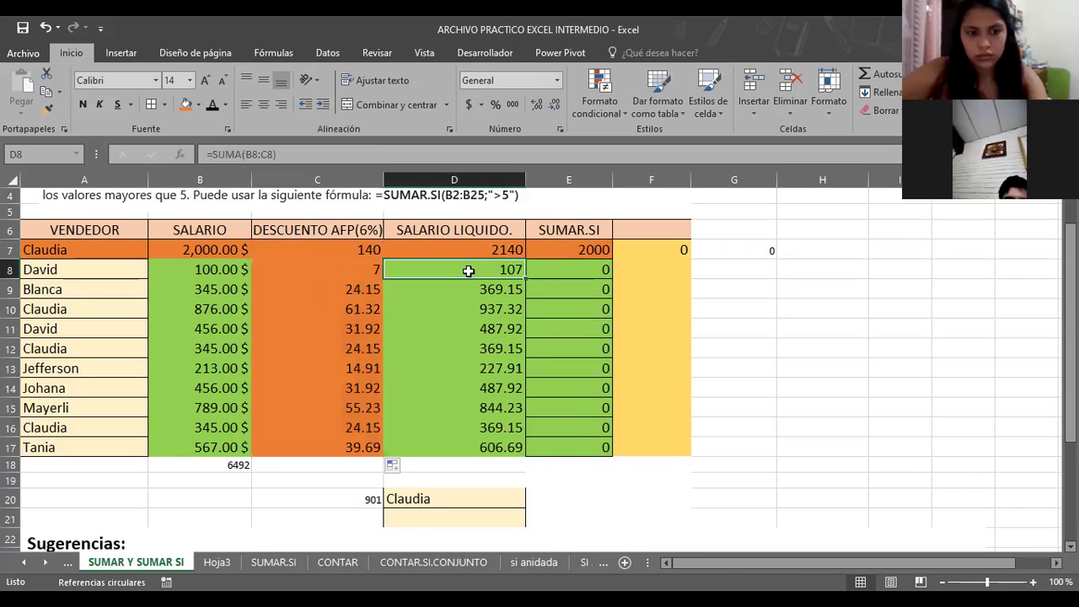
pyautogui.click(496, 249)
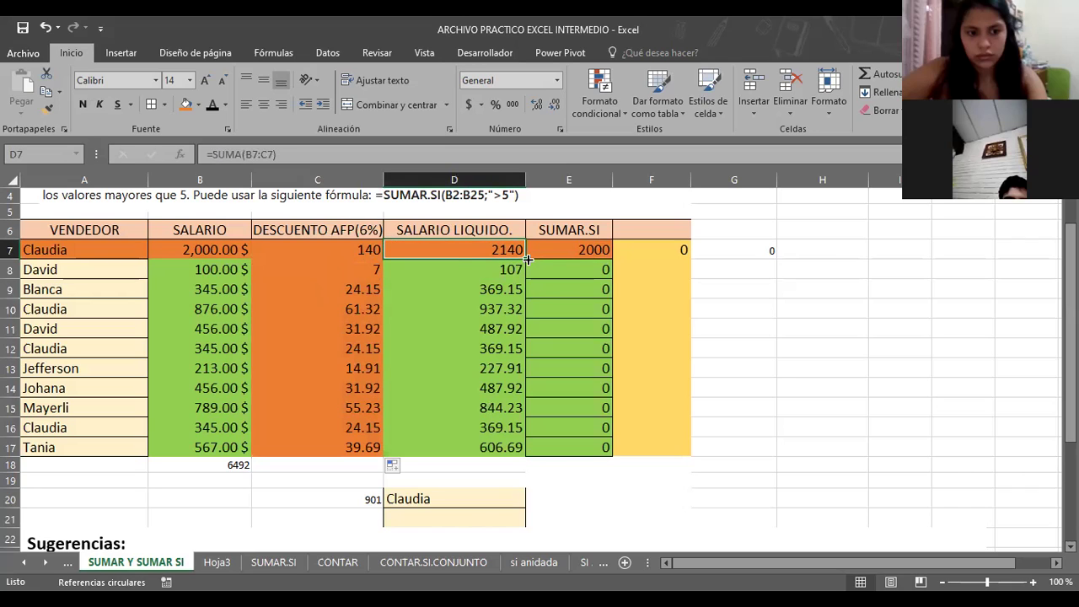
pyautogui.moveTo(523, 255); pyautogui.dragTo(517, 450)
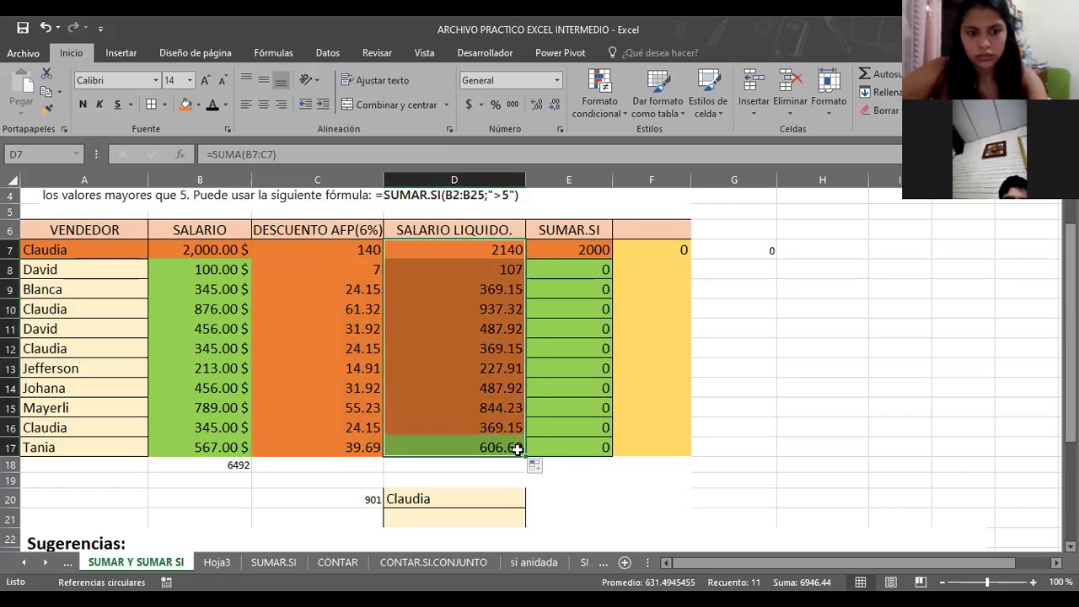
pyautogui.click(585, 258)
pyautogui.moveTo(612, 259); pyautogui.dragTo(614, 450)
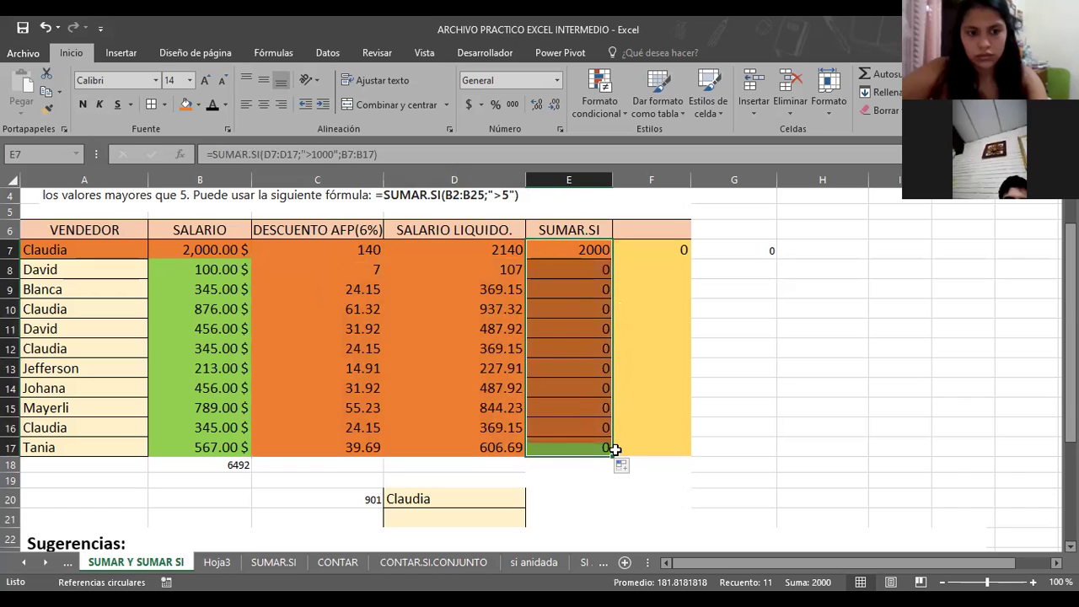
# Change Claudia's salary in B10 to 900, then to 1500, and check the SUMAR.SI results.
pyautogui.click(206, 301)
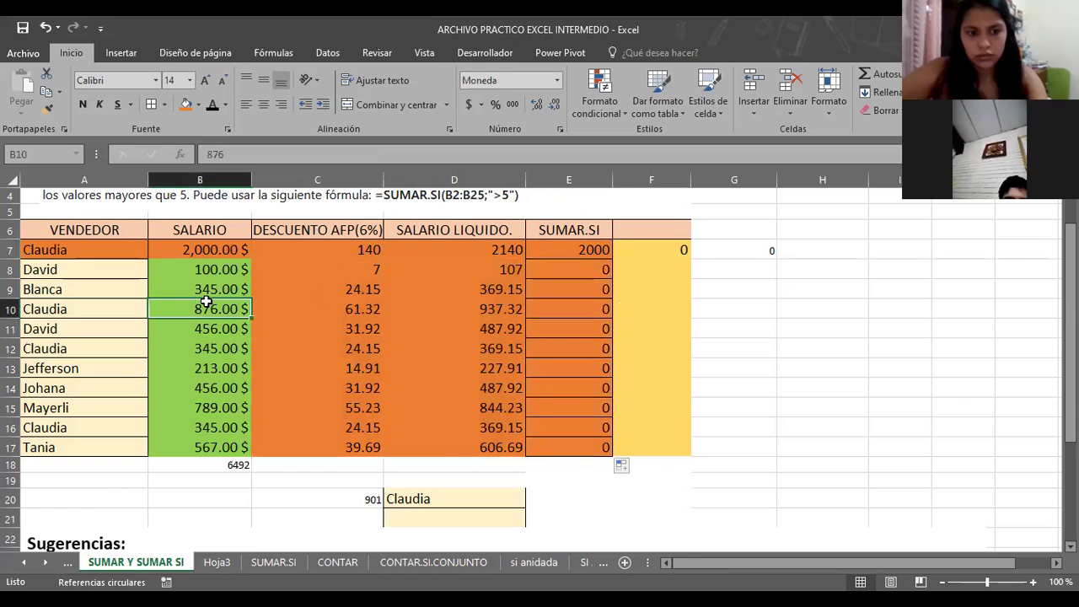
pyautogui.write('9')
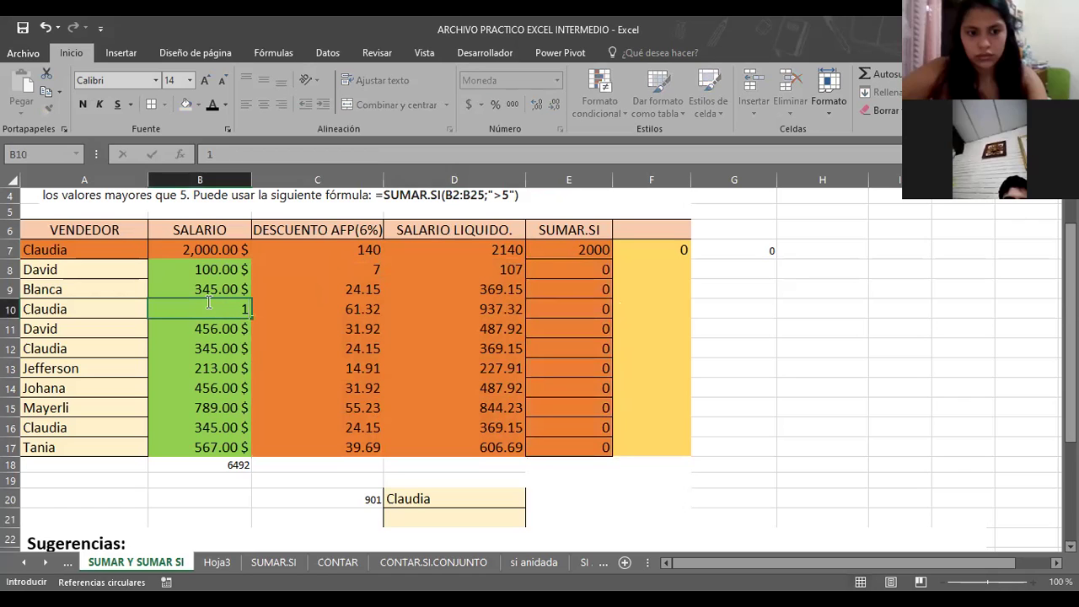
pyautogui.write('00')
pyautogui.press('Return')
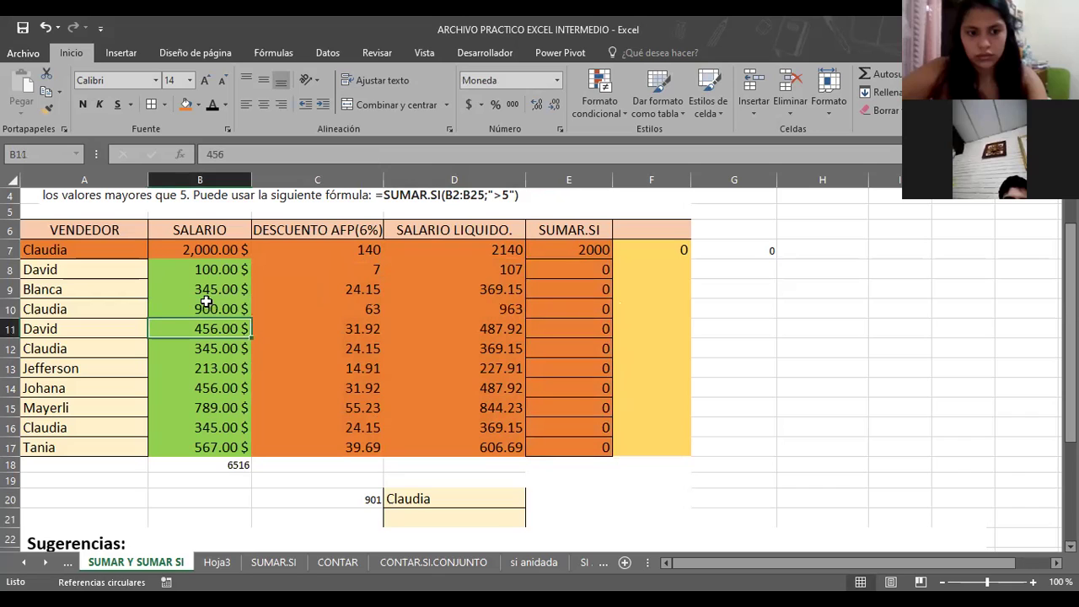
pyautogui.click(493, 310)
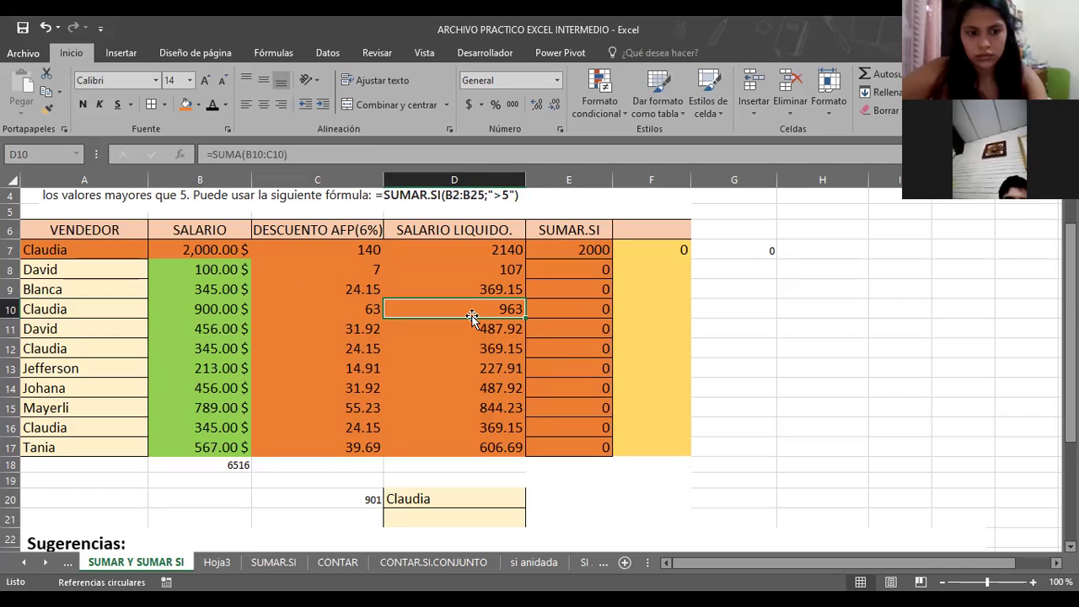
pyautogui.click(232, 310)
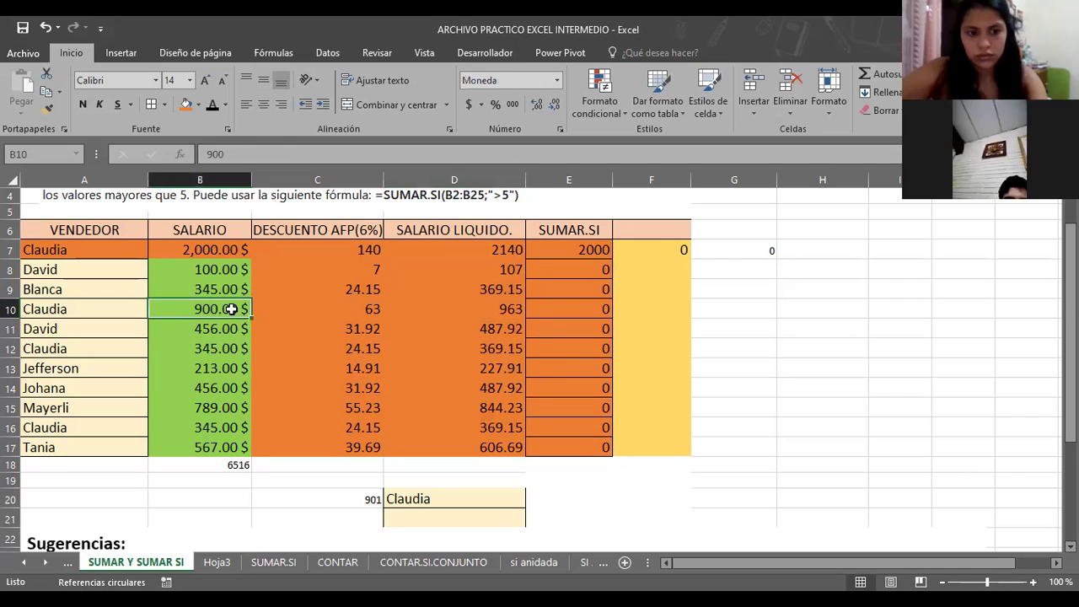
pyautogui.write('1500')
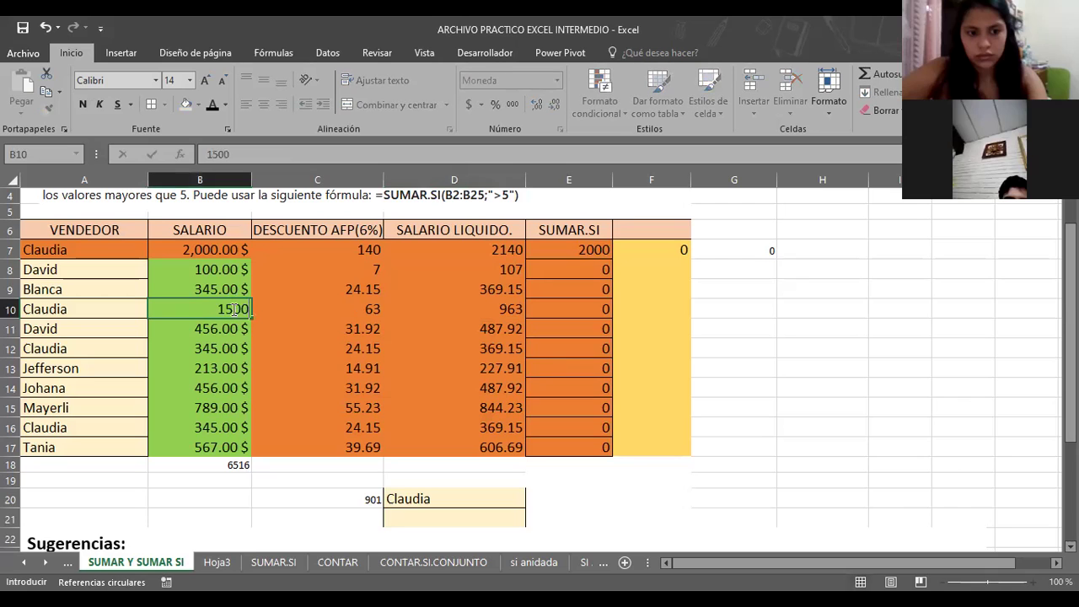
pyautogui.press('Return')
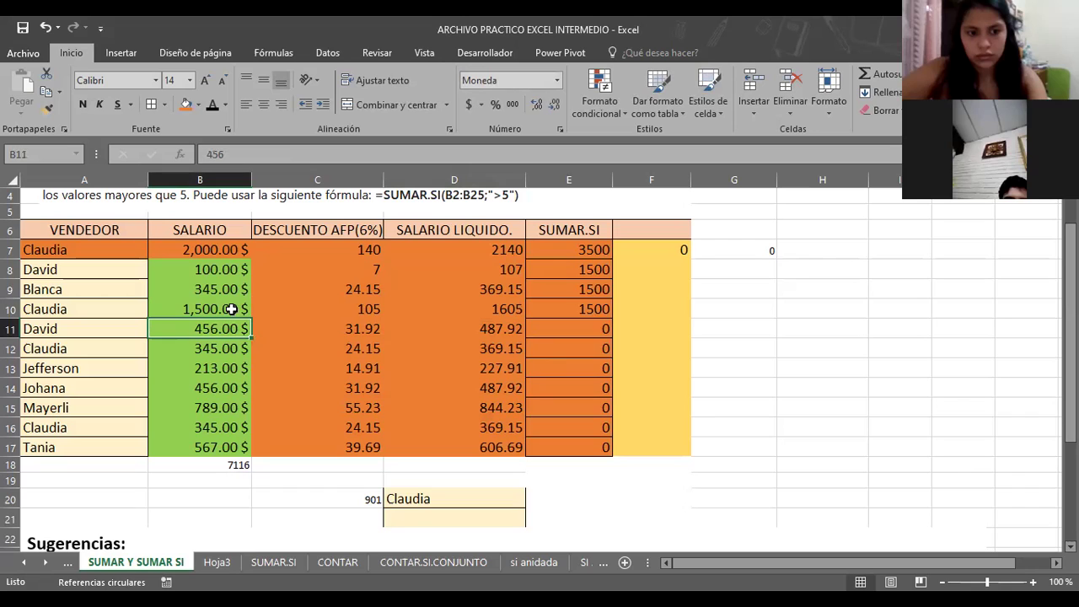
pyautogui.click(586, 271)
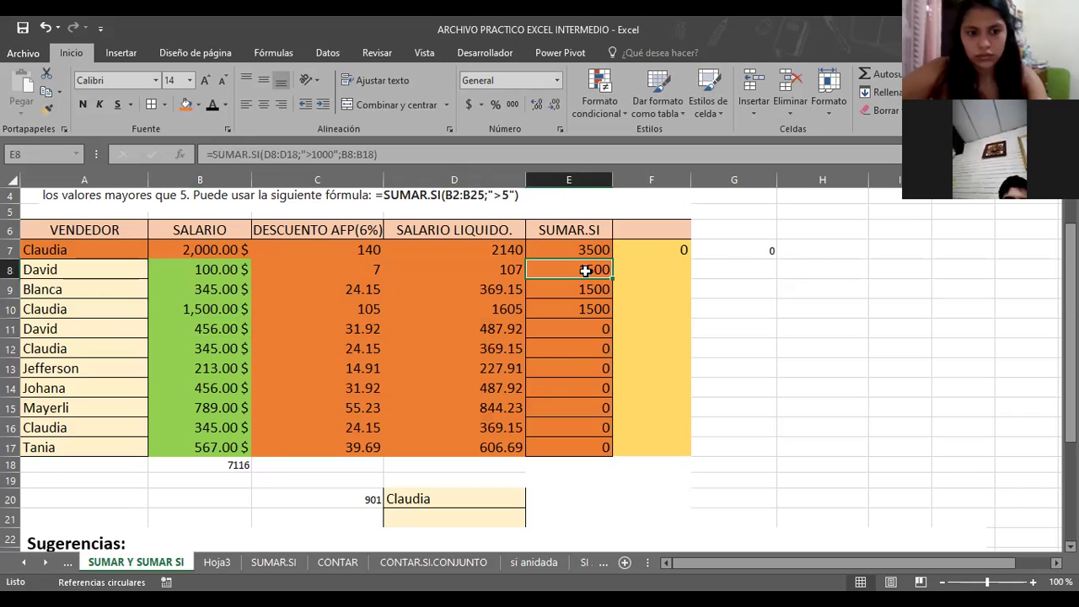
pyautogui.click(577, 291)
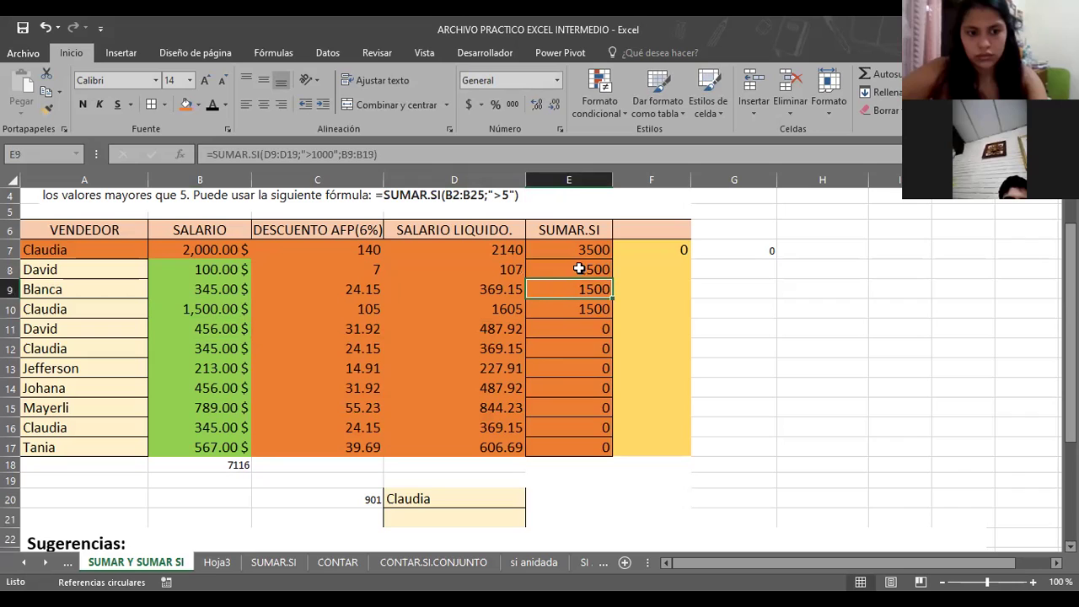
pyautogui.click(227, 269)
pyautogui.click(546, 271)
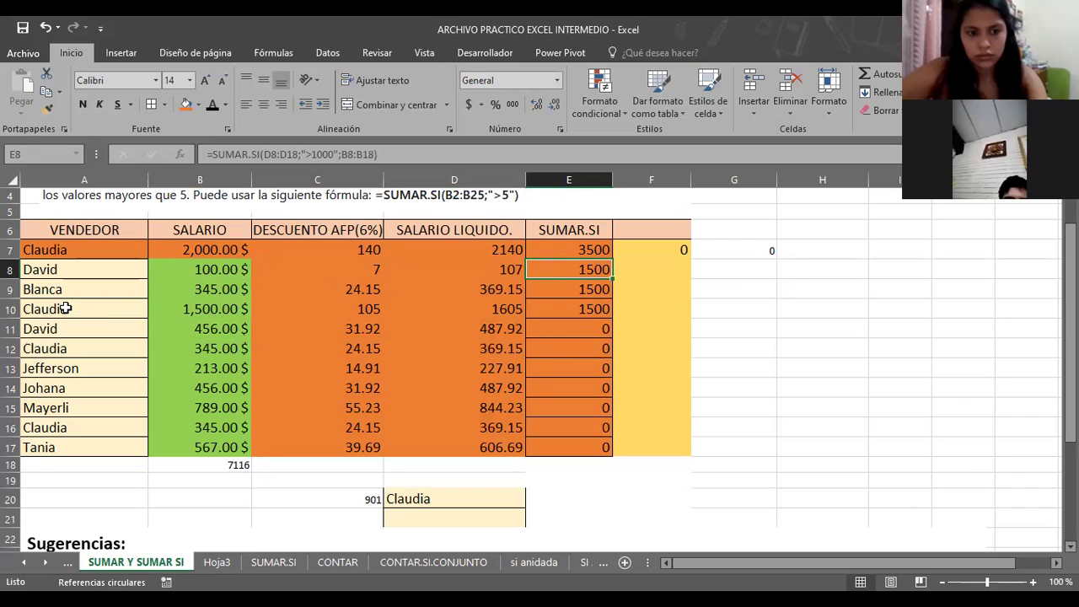
pyautogui.click(204, 312)
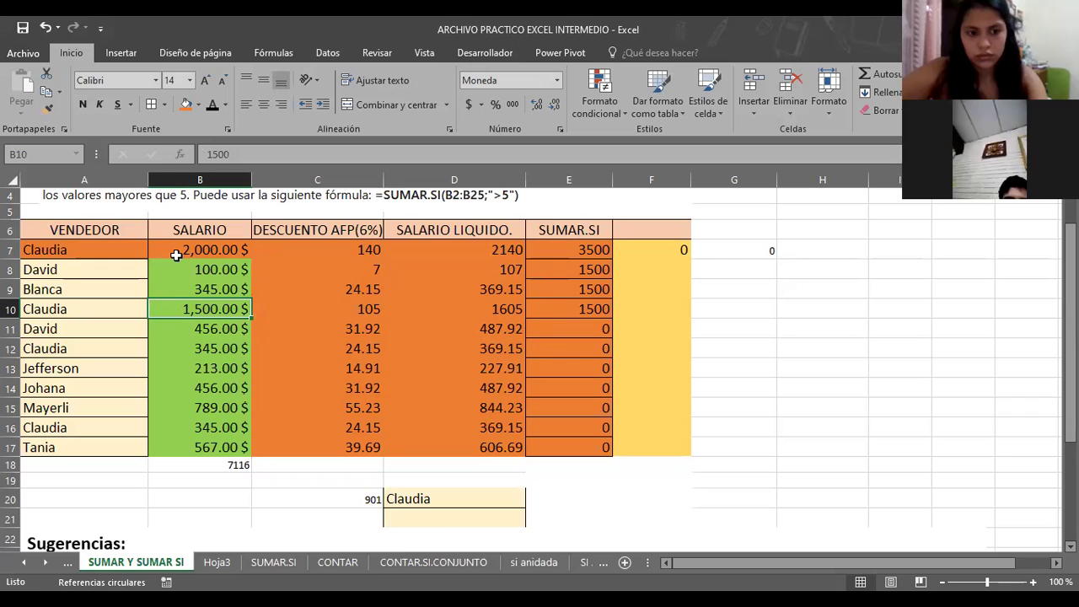
pyautogui.click(174, 252)
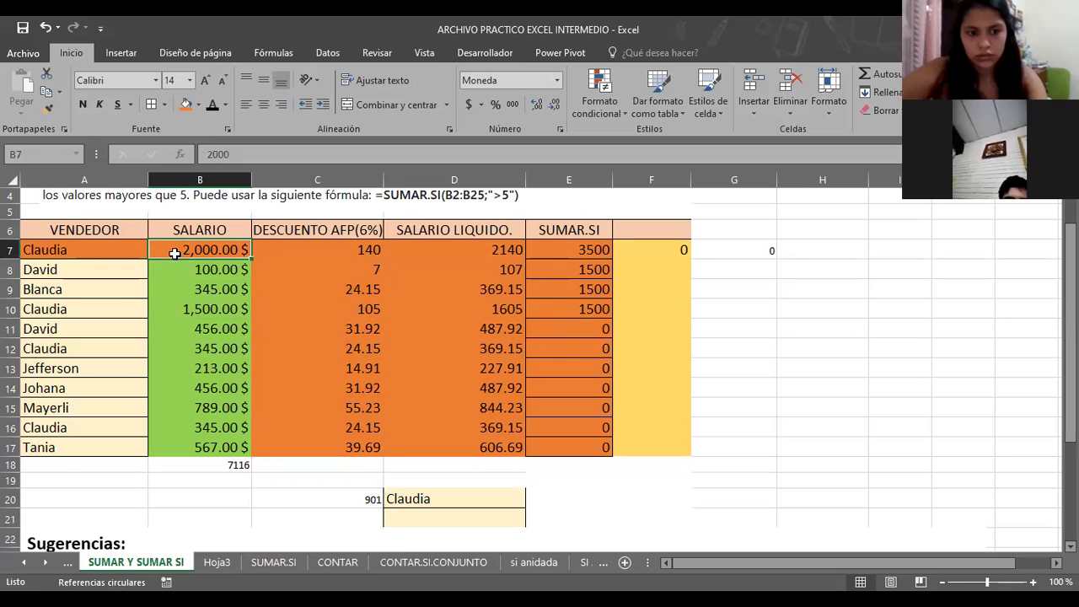
pyautogui.click(178, 313)
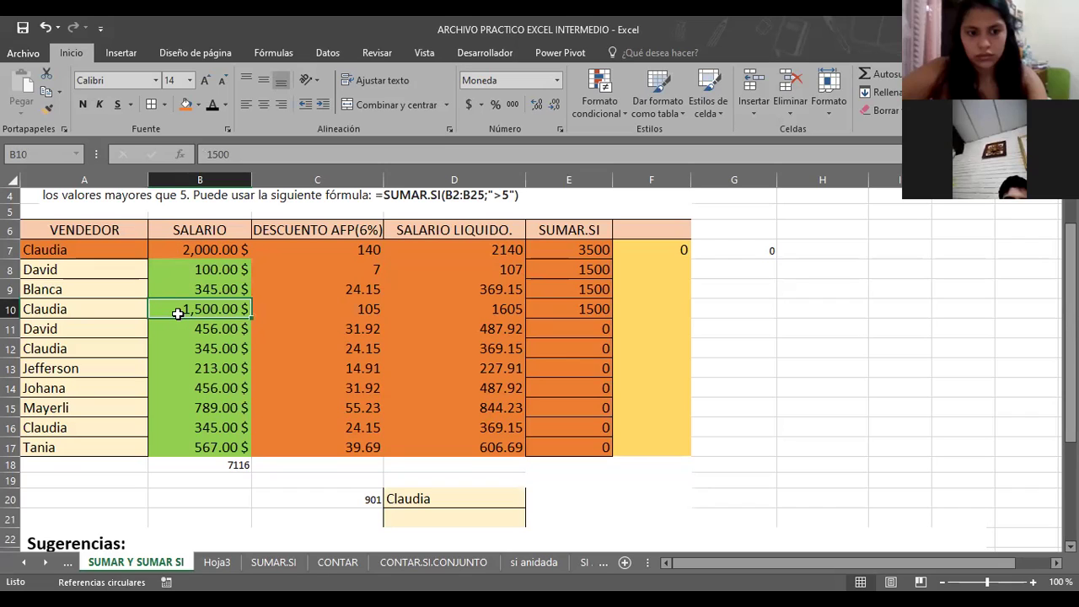
pyautogui.click(574, 290)
pyautogui.click(574, 269)
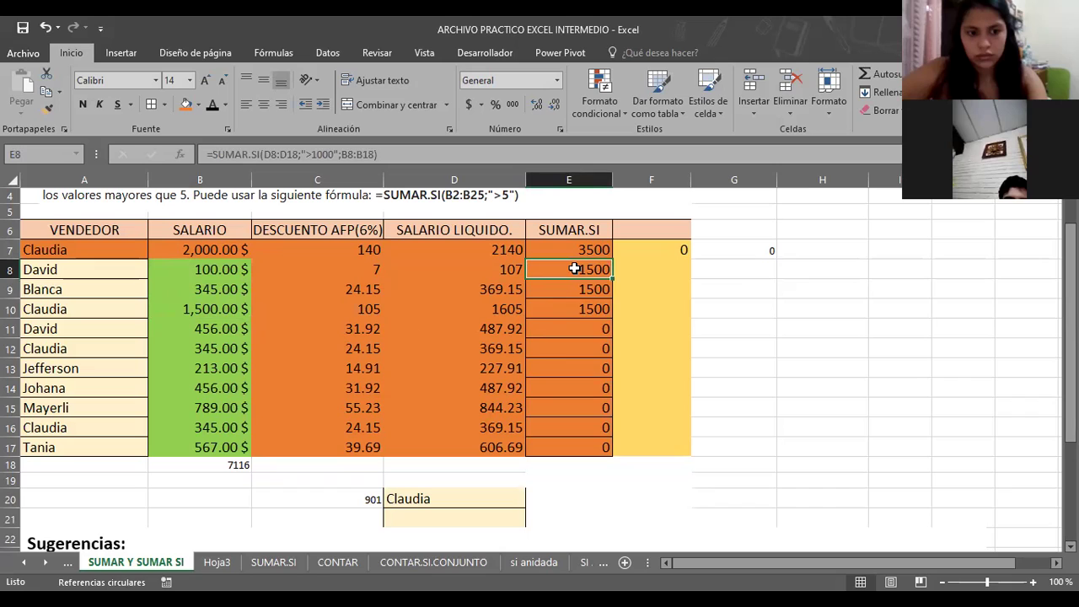
pyautogui.click(574, 250)
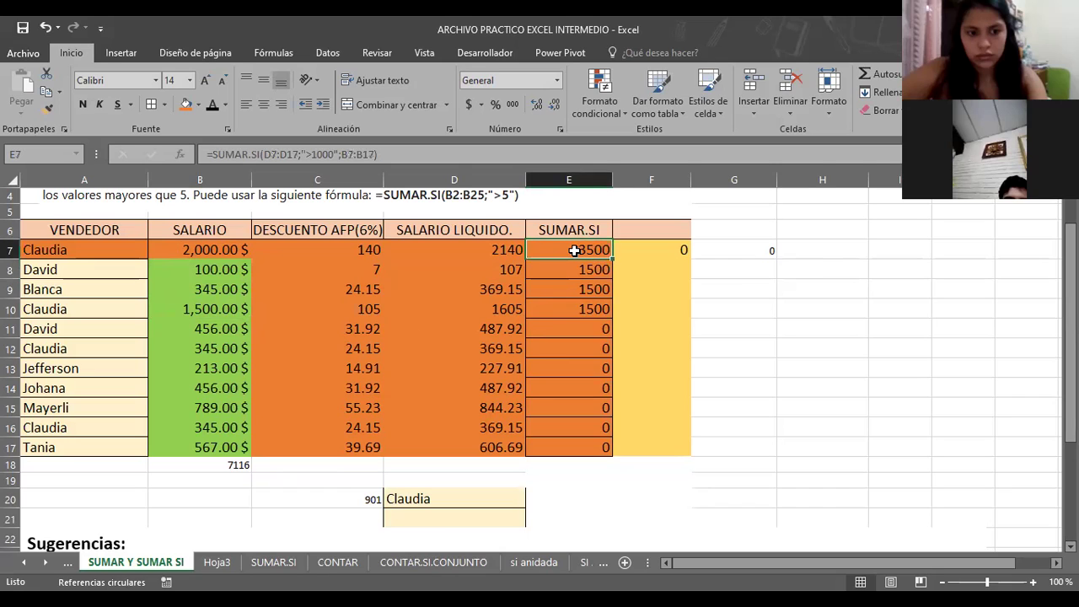
pyautogui.click(491, 248)
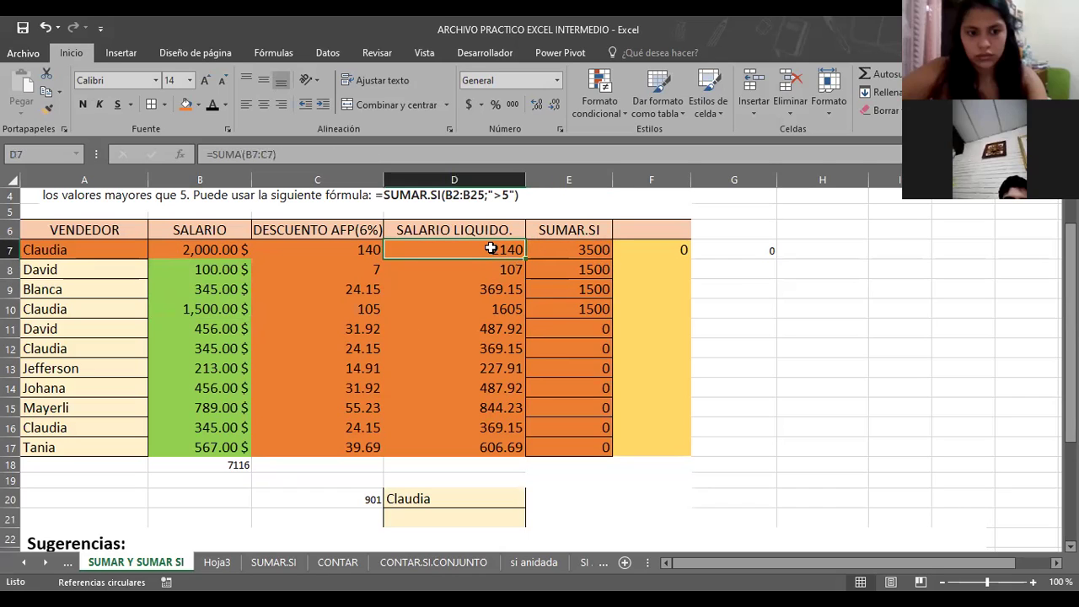
pyautogui.click(587, 250)
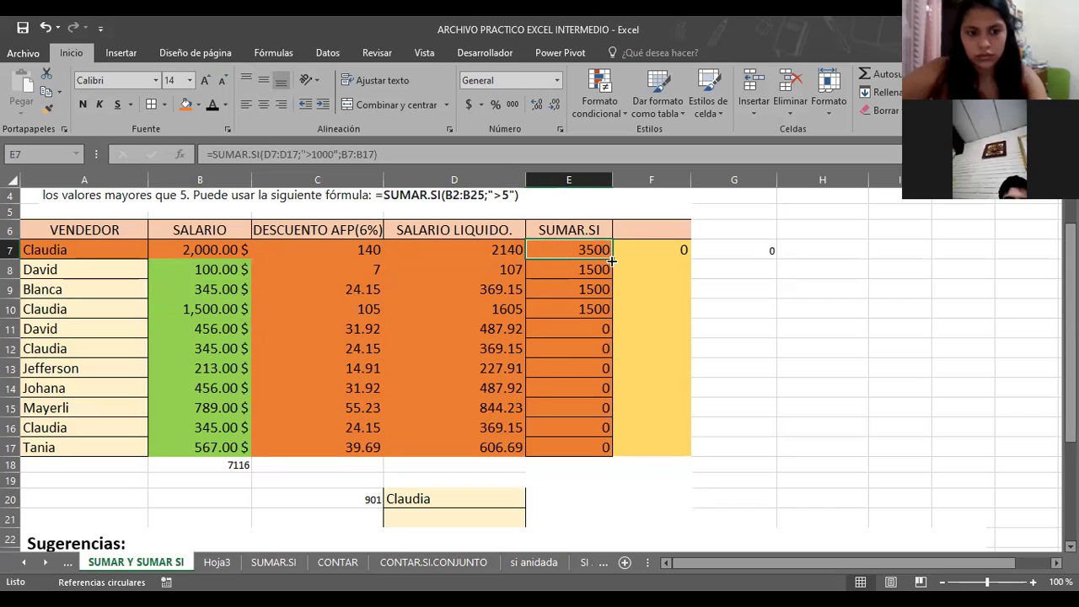
pyautogui.click(568, 271)
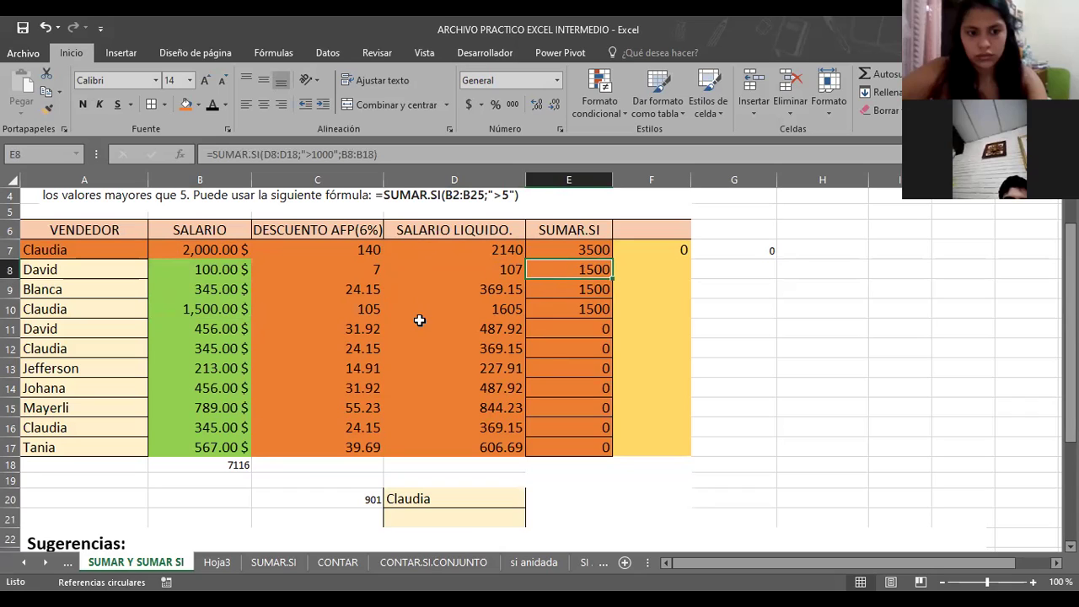
pyautogui.click(566, 248)
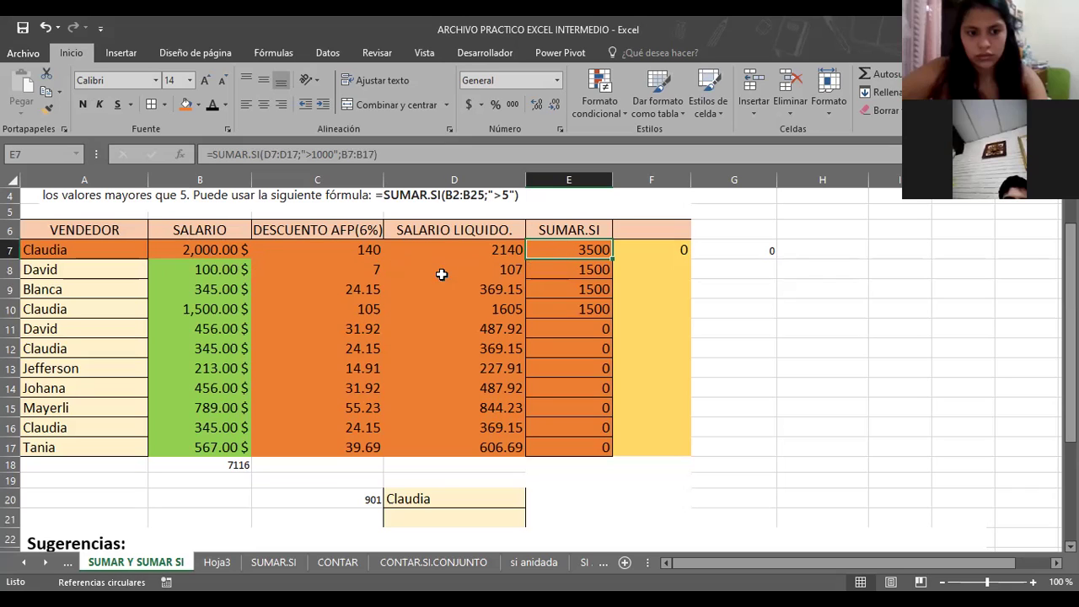
pyautogui.click(451, 248)
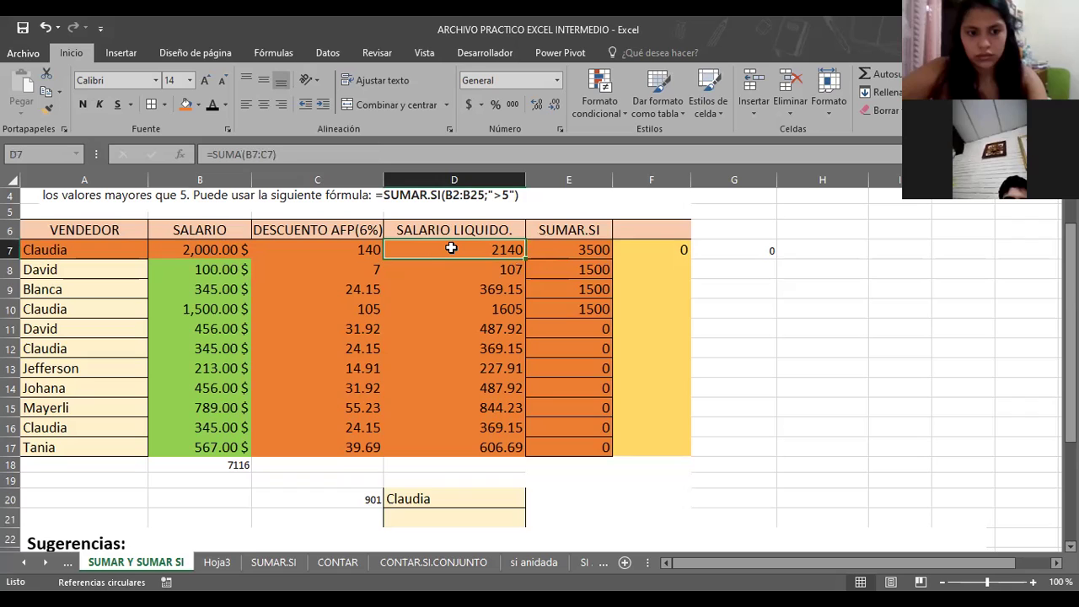
pyautogui.click(566, 249)
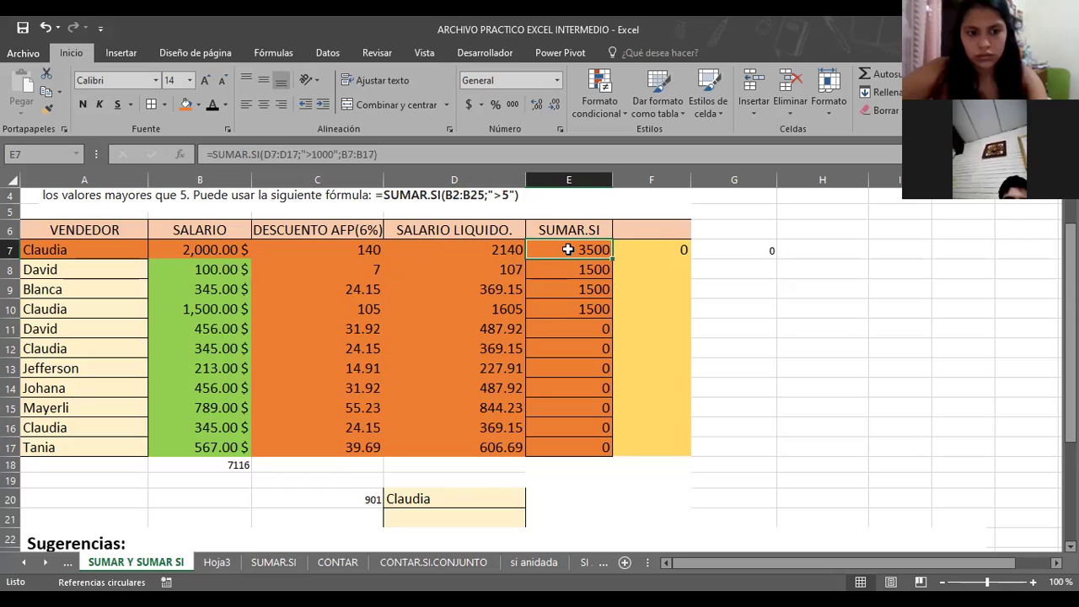
# Start anchoring E7's criteria range with dollar signs, dismissing the resulting formula error.
pyautogui.doubleClick(568, 250)
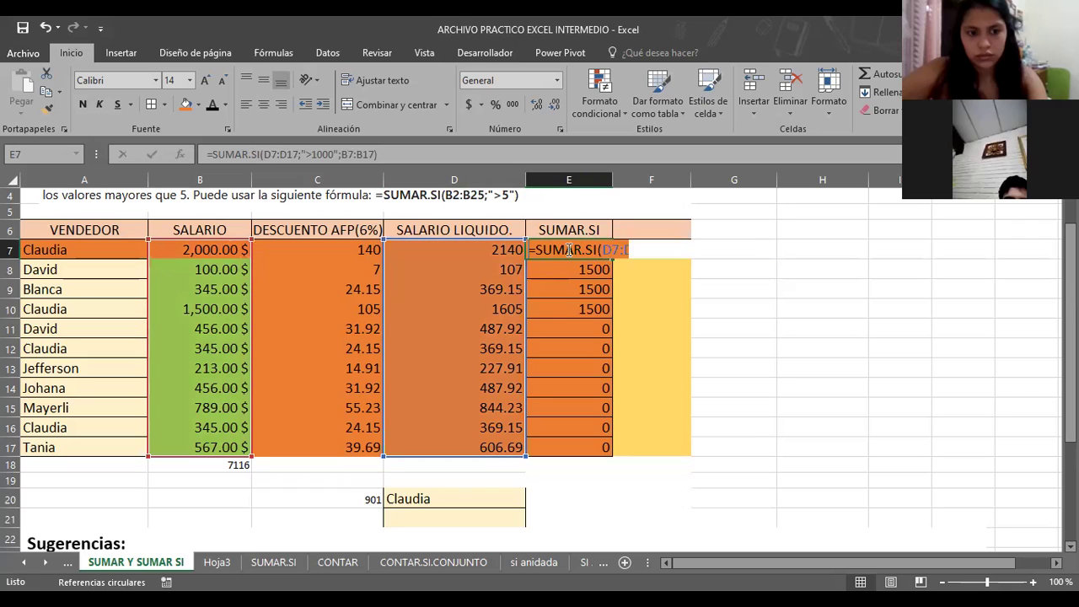
pyautogui.click(273, 154)
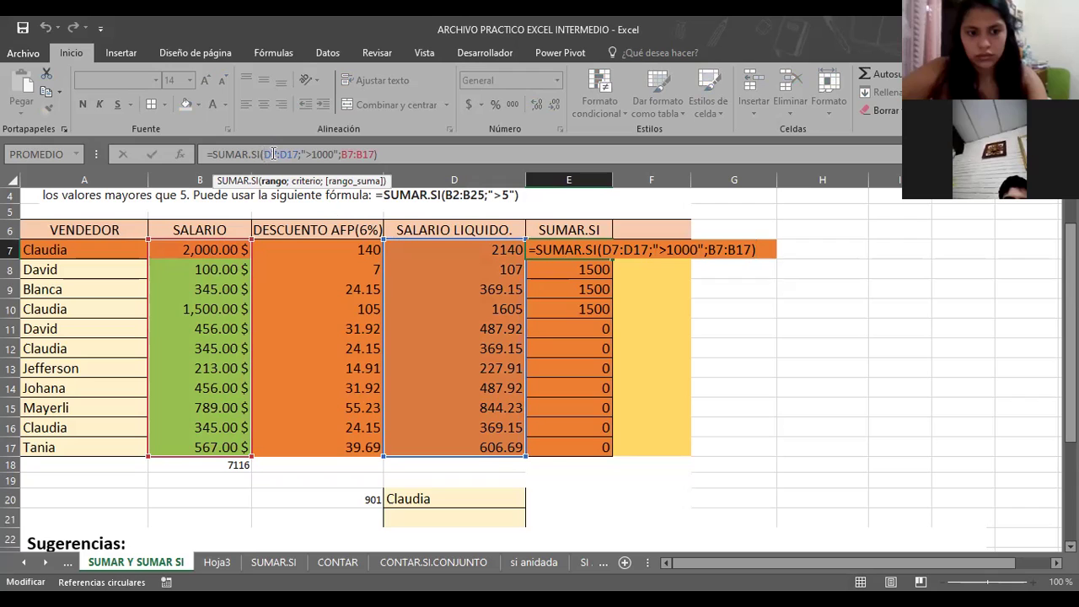
pyautogui.write('&')
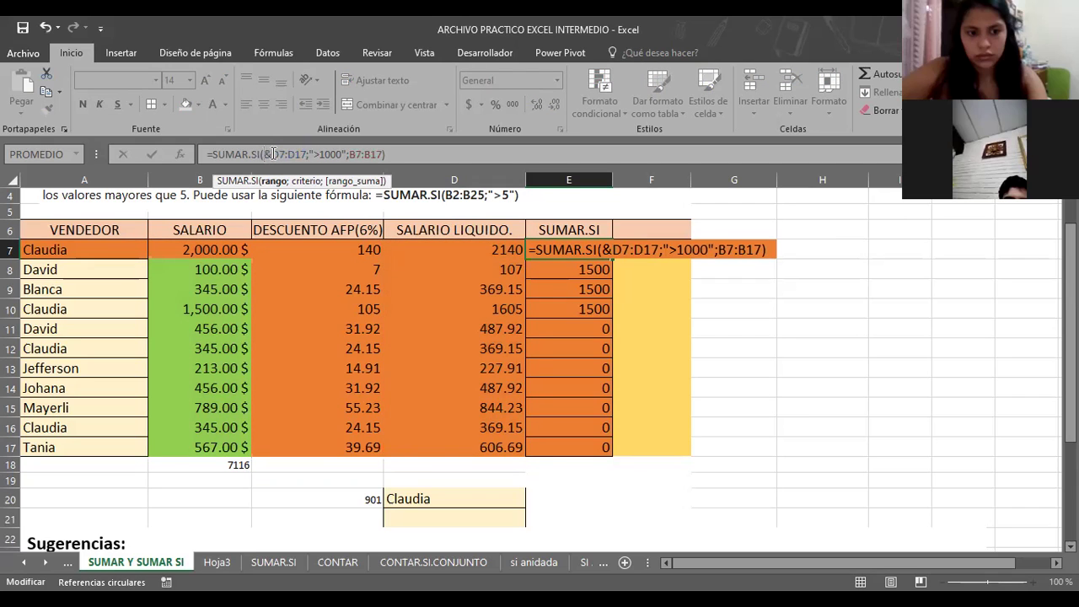
pyautogui.press('BackSpace')
pyautogui.write('$D')
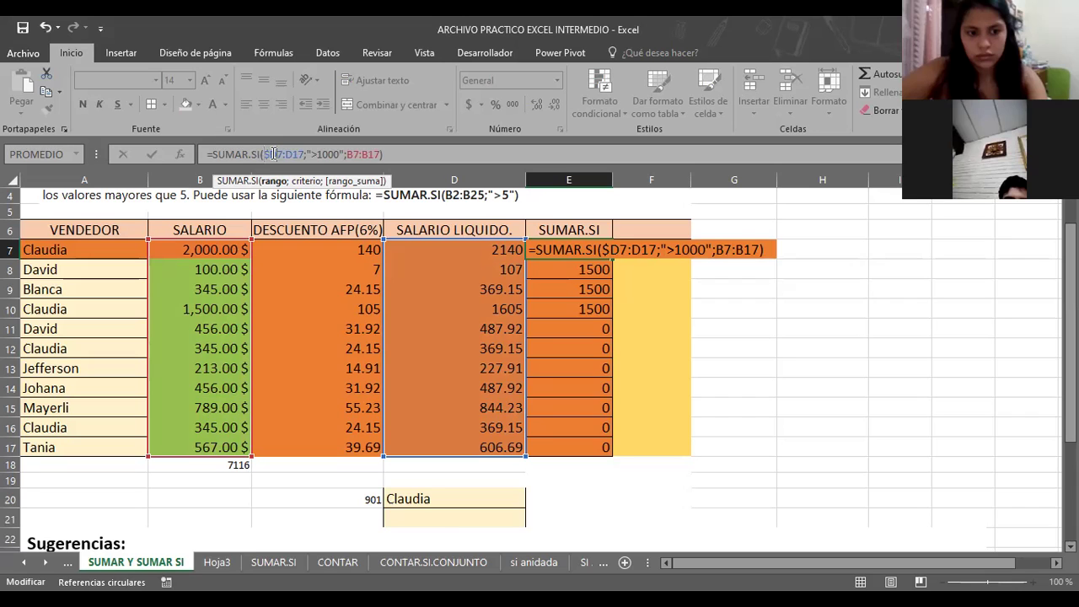
pyautogui.write('$')
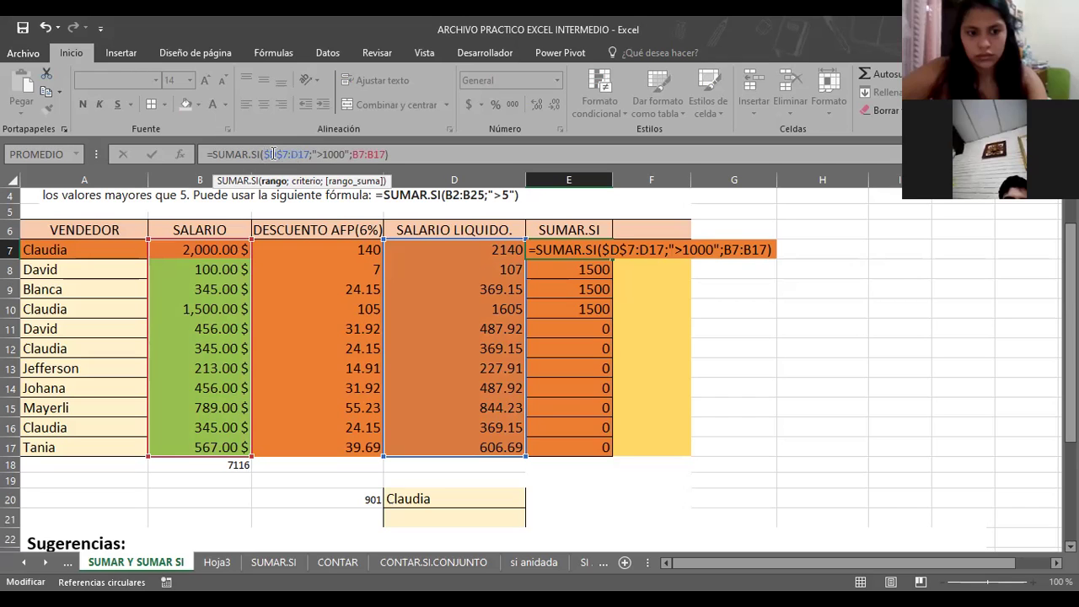
pyautogui.write('$D')
pyautogui.write('$1$')
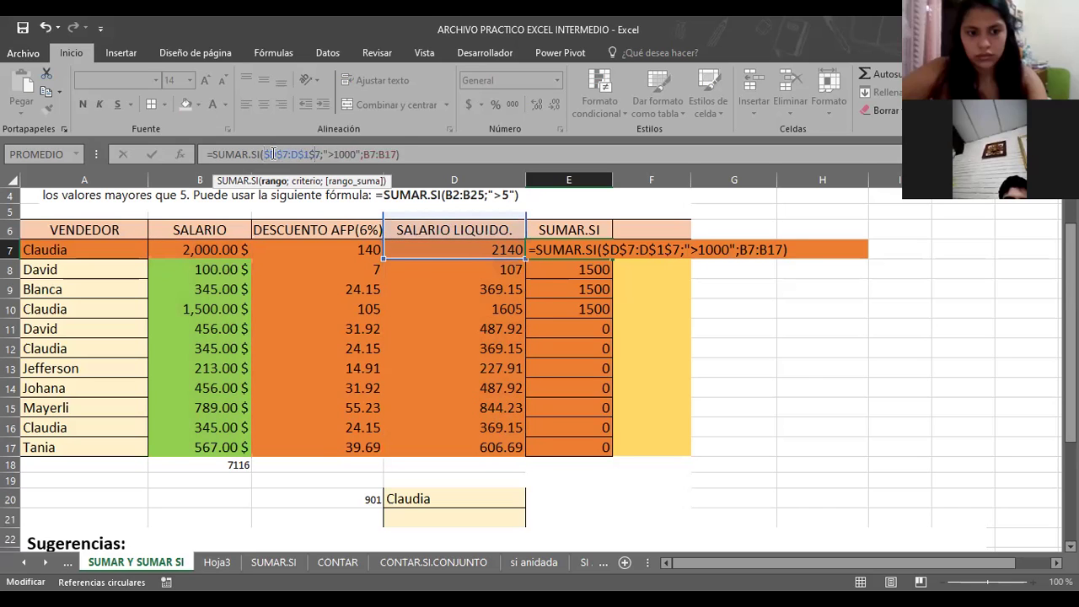
pyautogui.press('Return')
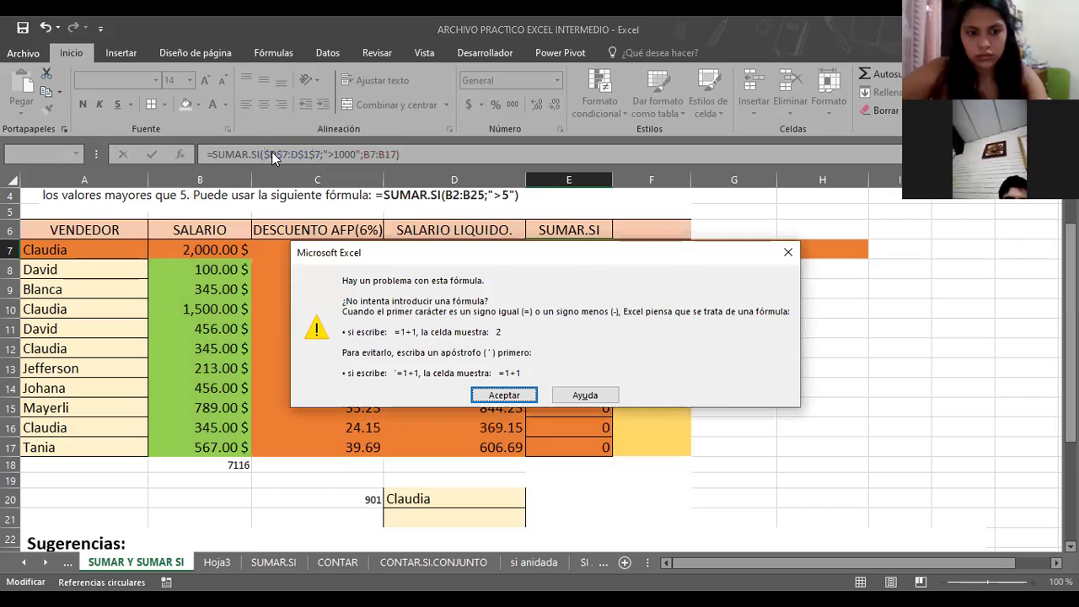
pyautogui.press('Return')
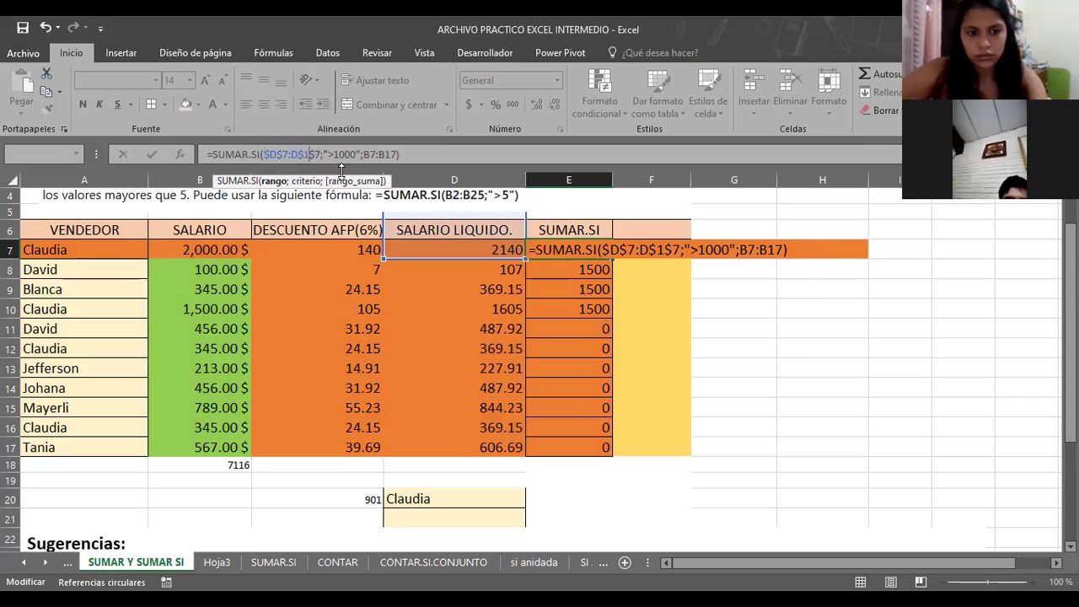
# Correct the range end so E7's formula uses $D$7:$D$17 and returns 3500.
pyautogui.press('BackSpace')
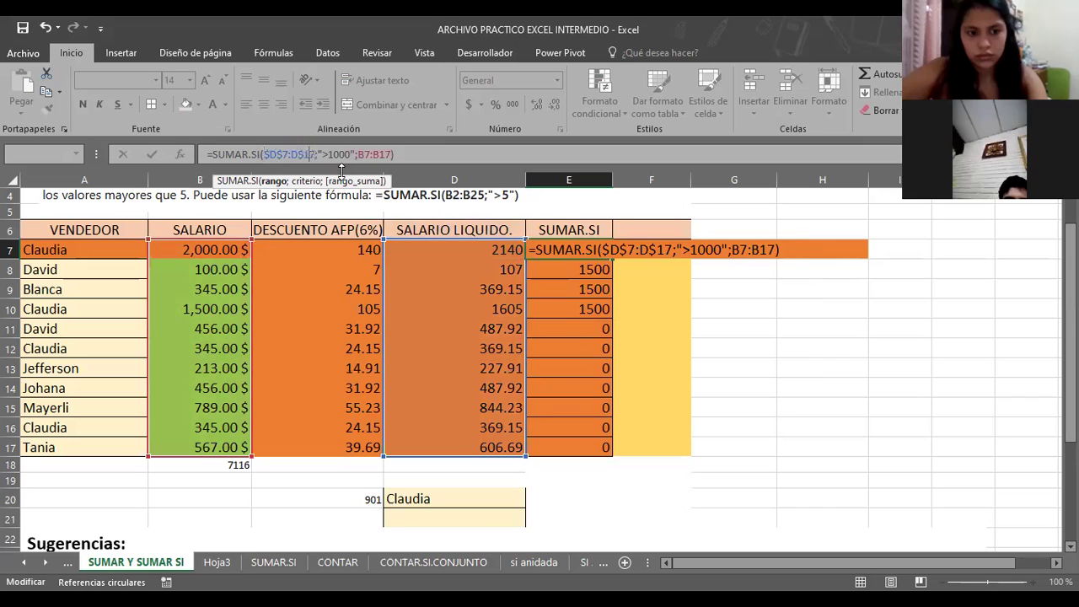
pyautogui.write('$')
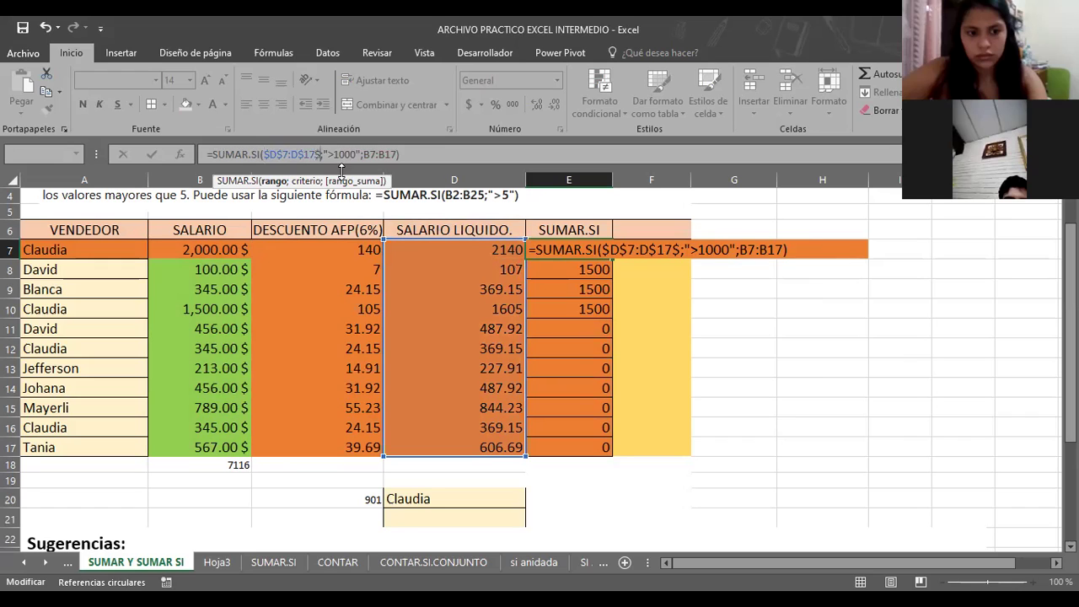
pyautogui.press('BackSpace')
pyautogui.press('BackSpace')
pyautogui.press('BackSpace')
pyautogui.press('BackSpace')
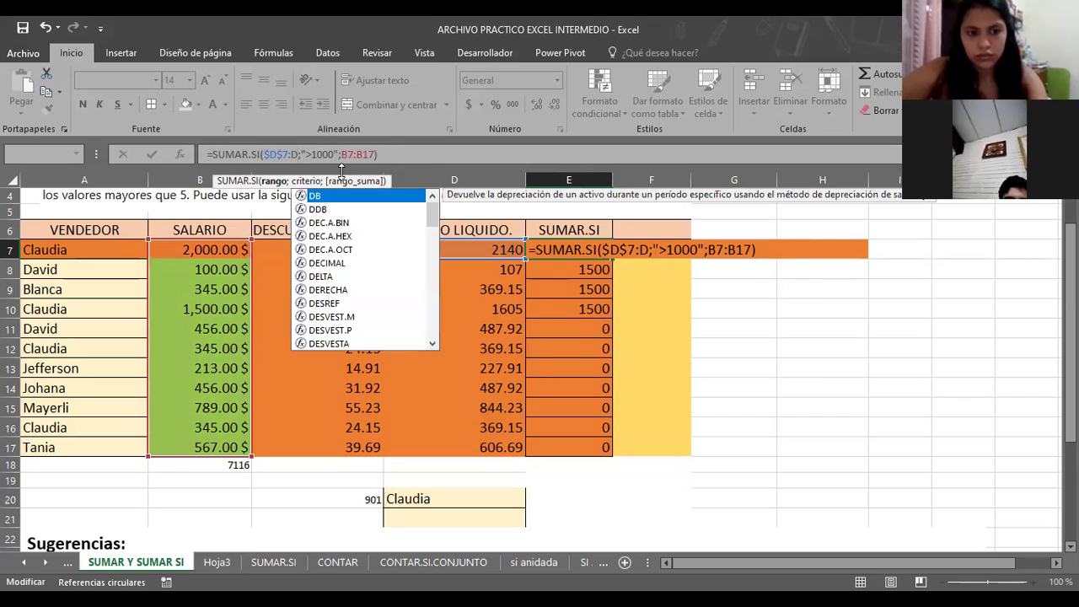
pyautogui.press('BackSpace')
pyautogui.write('$')
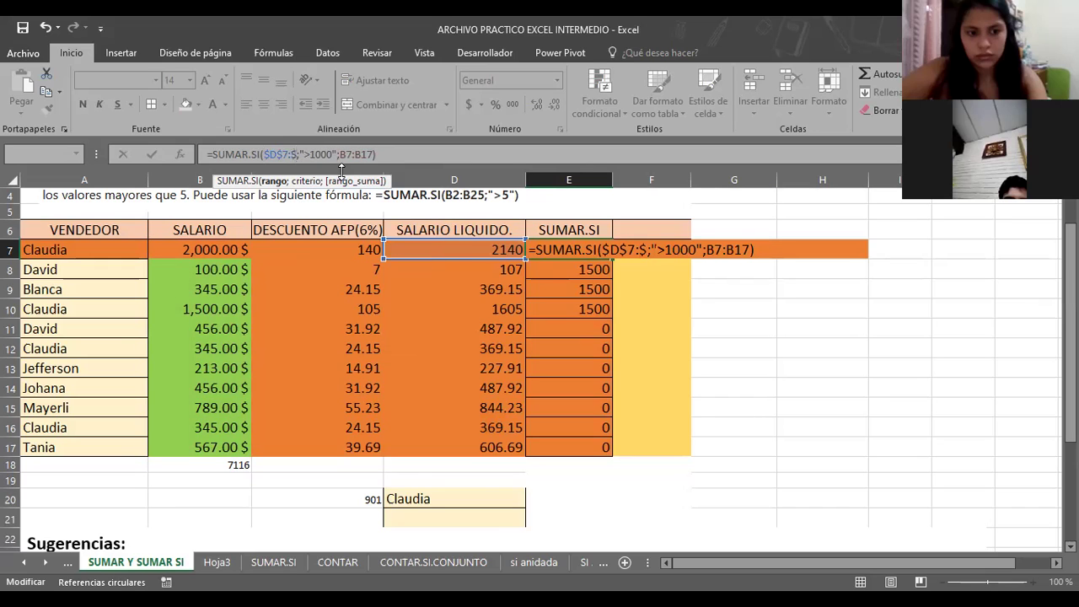
pyautogui.write('d')
pyautogui.press('BackSpace')
pyautogui.write('D')
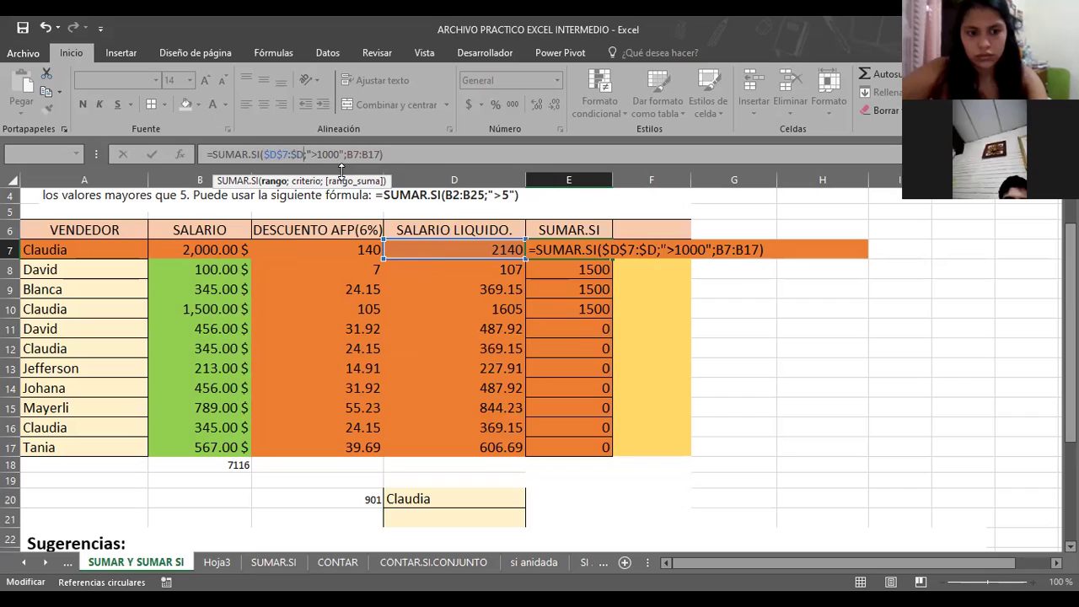
pyautogui.write('$17')
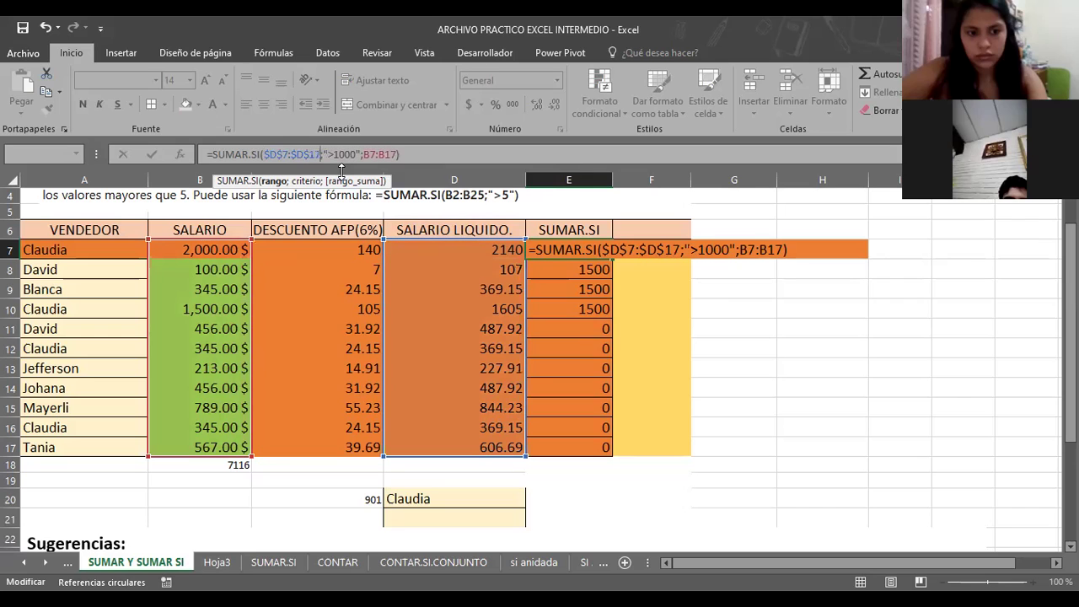
pyautogui.press('Return')
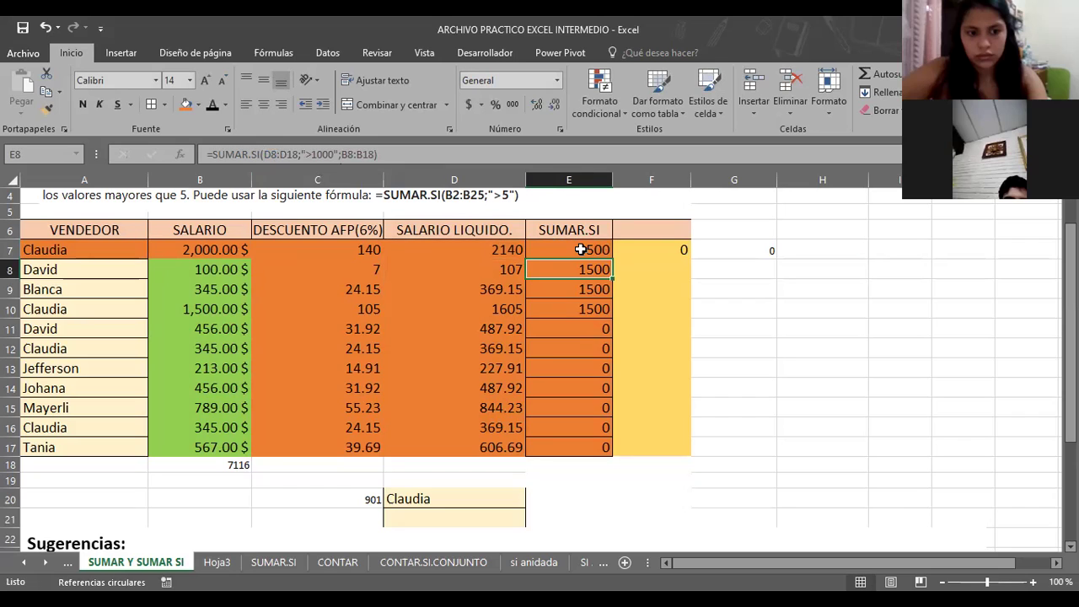
# Anchor E7's sum range as $B$7:$B$17 and fill the formula down to E10.
pyautogui.click(576, 245)
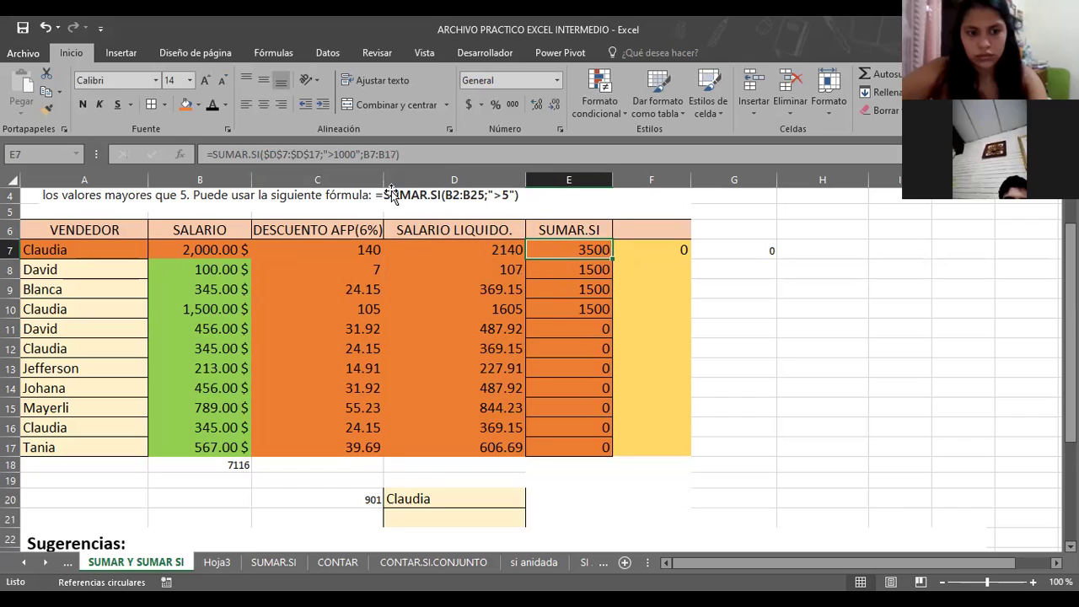
pyautogui.click(368, 156)
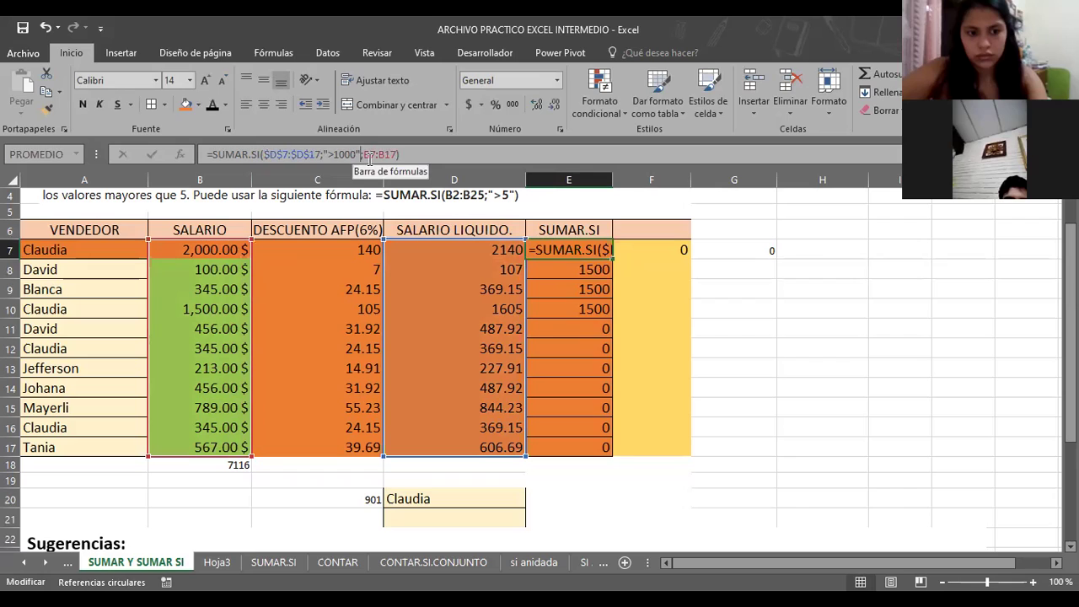
pyautogui.write('$D')
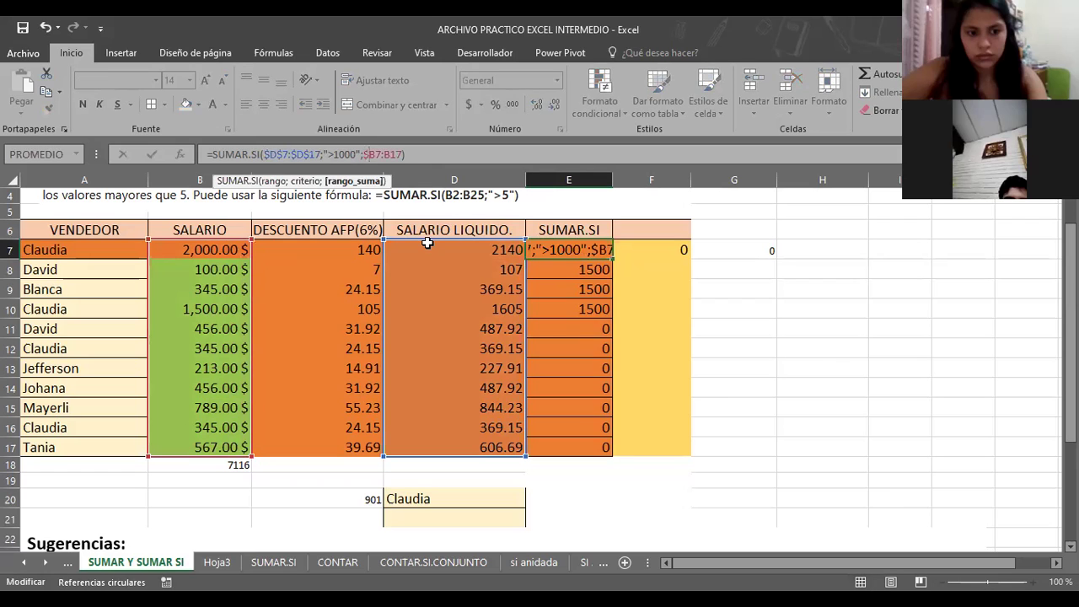
pyautogui.write('$7:')
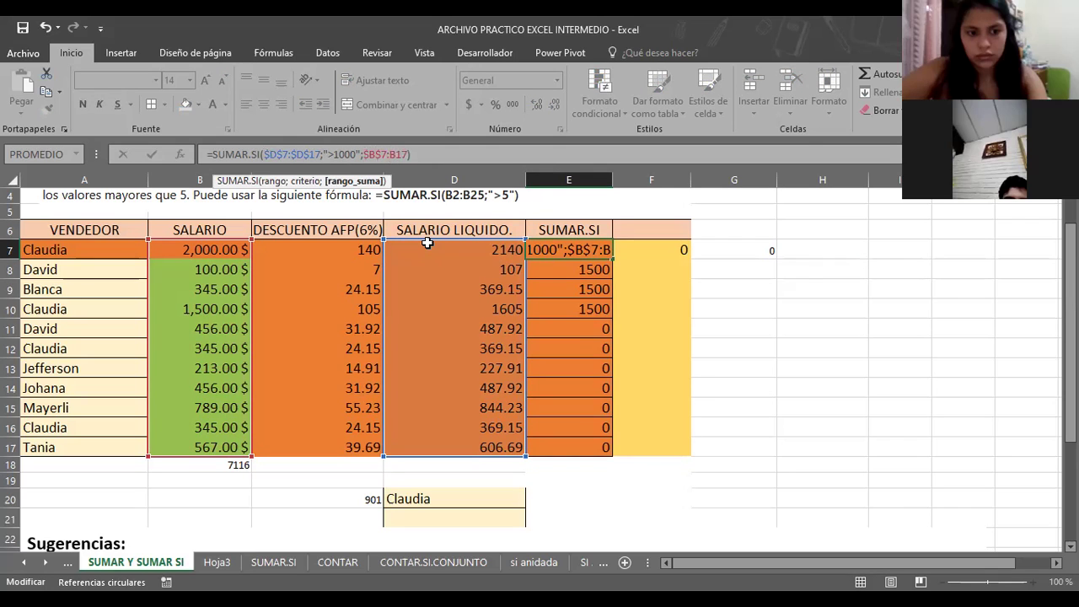
pyautogui.write('$D')
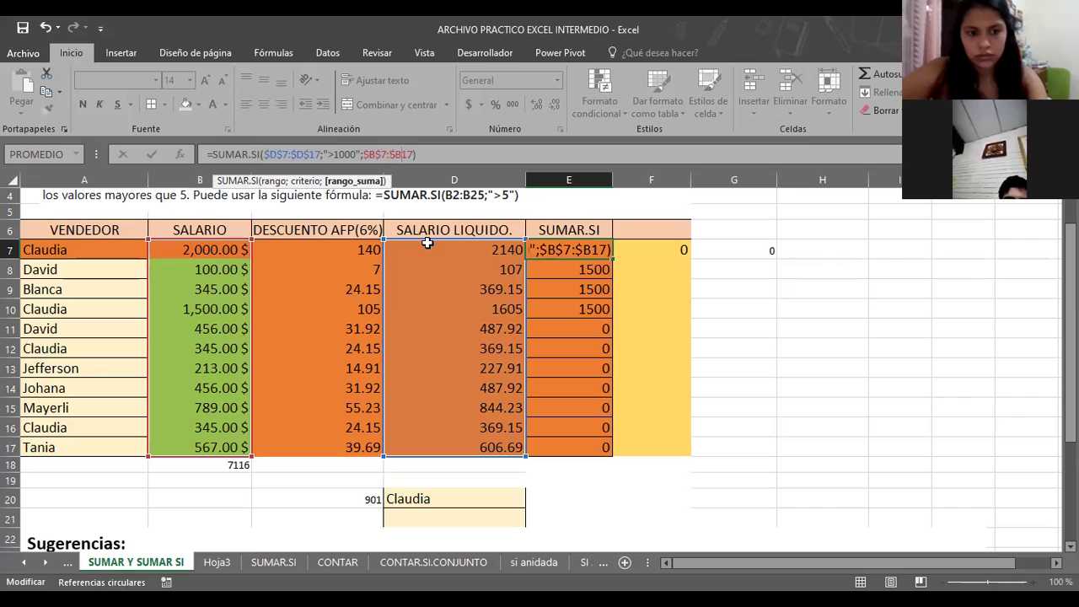
pyautogui.write('$')
pyautogui.press('Return')
pyautogui.click(561, 244)
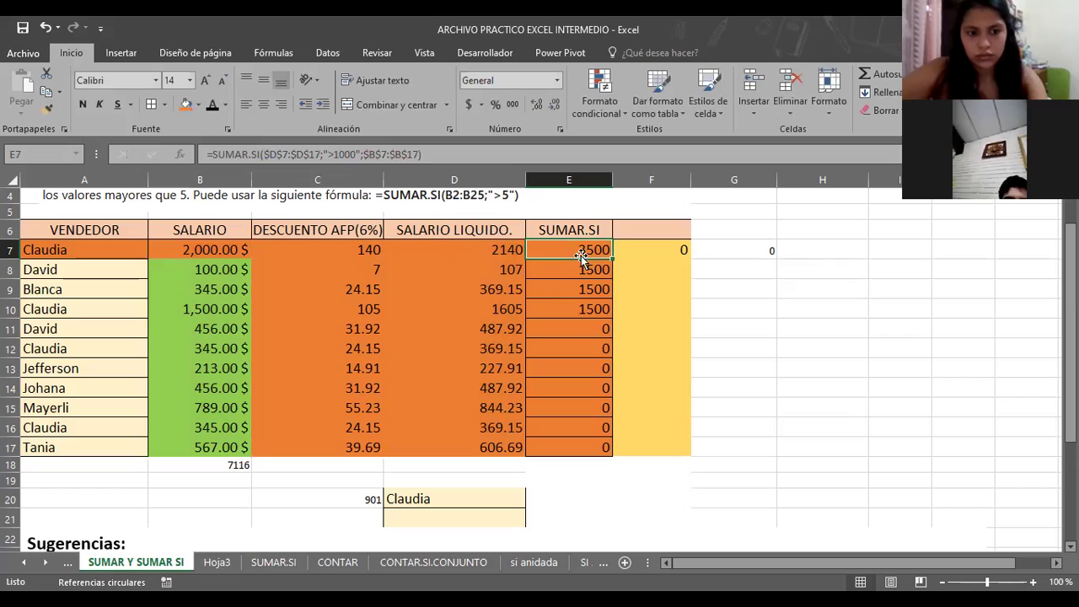
pyautogui.moveTo(613, 262); pyautogui.dragTo(601, 312)
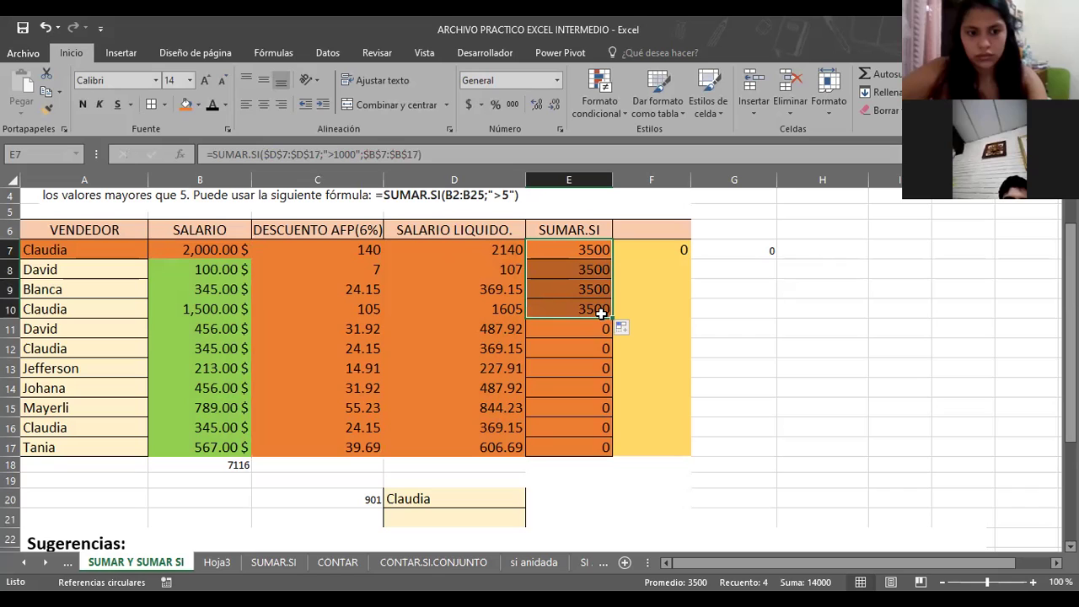
# Check the copied formulas in E8, E10 and E9, then clear E7's SUMAR.SI formula.
pyautogui.click(563, 253)
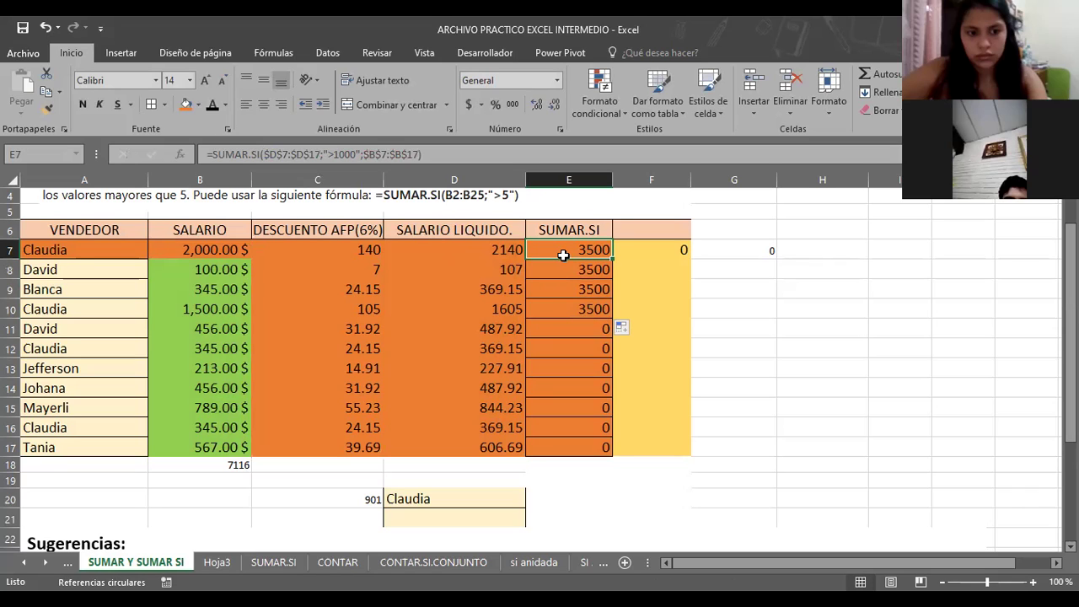
pyautogui.click(556, 270)
pyautogui.click(565, 312)
pyautogui.click(568, 291)
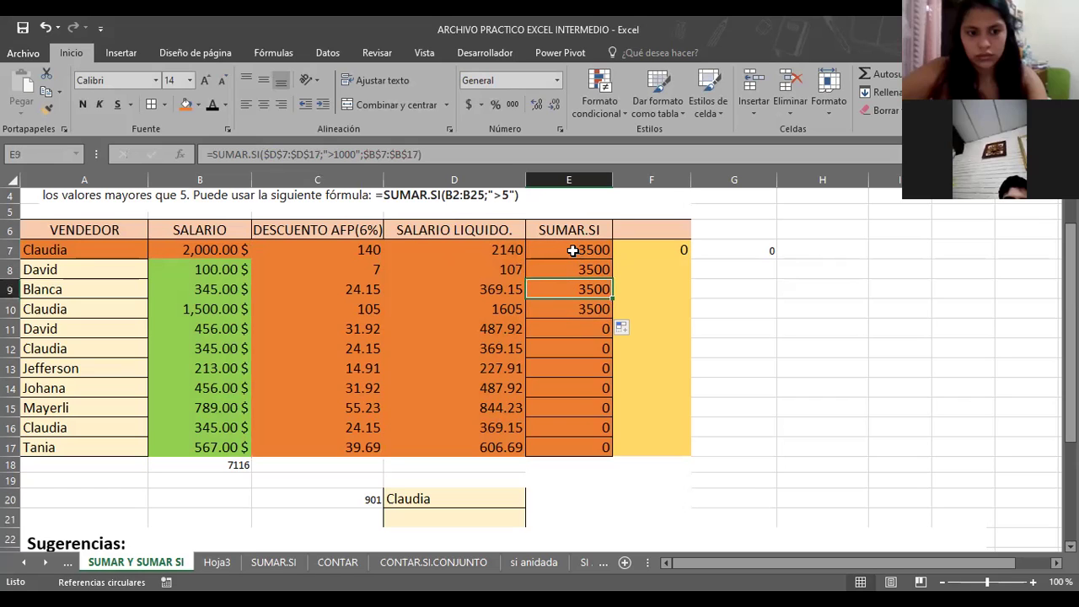
pyautogui.click(573, 250)
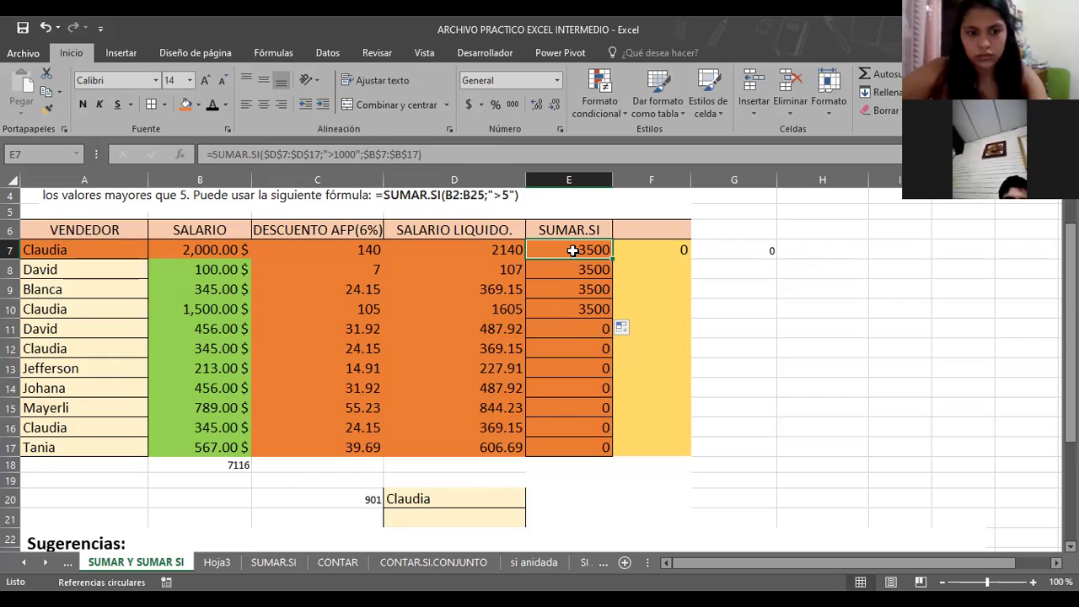
pyautogui.press('Delete')
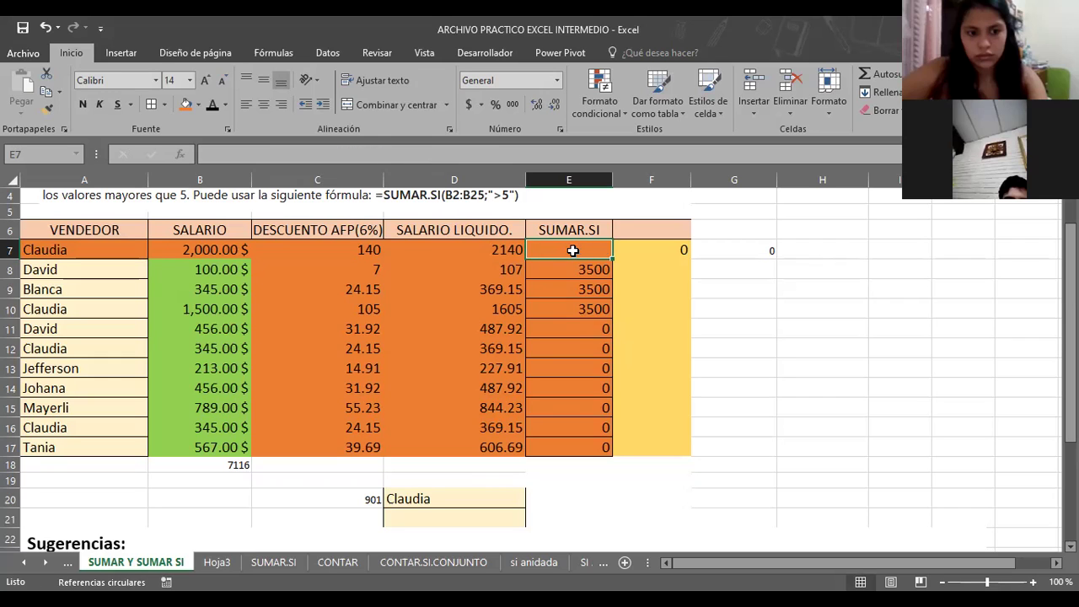
# Start a SUMAR.SI formula in E7 with the salaries B7:B17 as its range.
pyautogui.write('=')
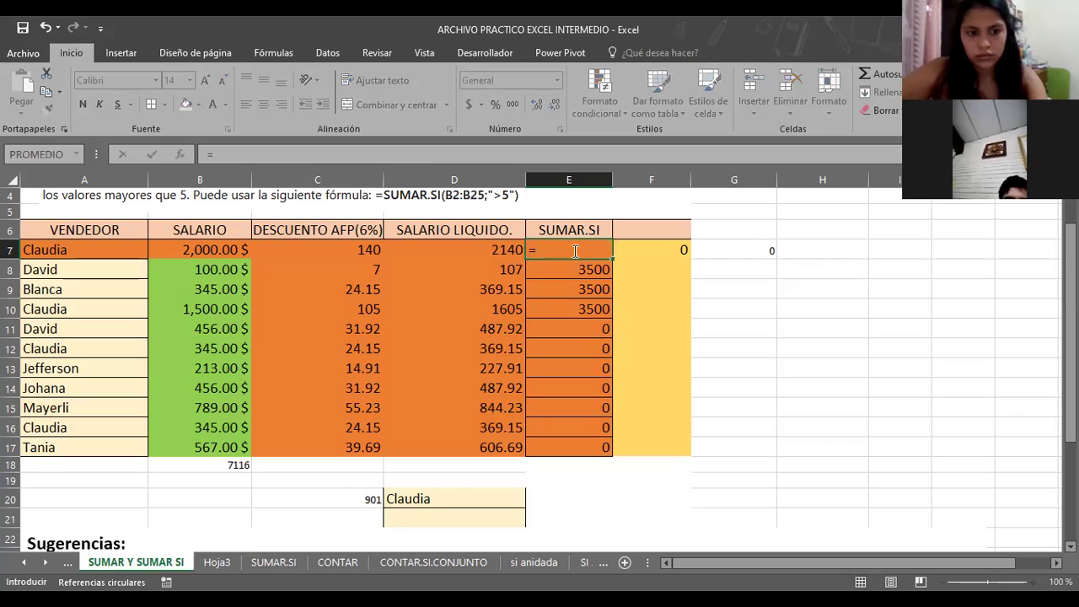
pyautogui.write('SUMAR.SI')
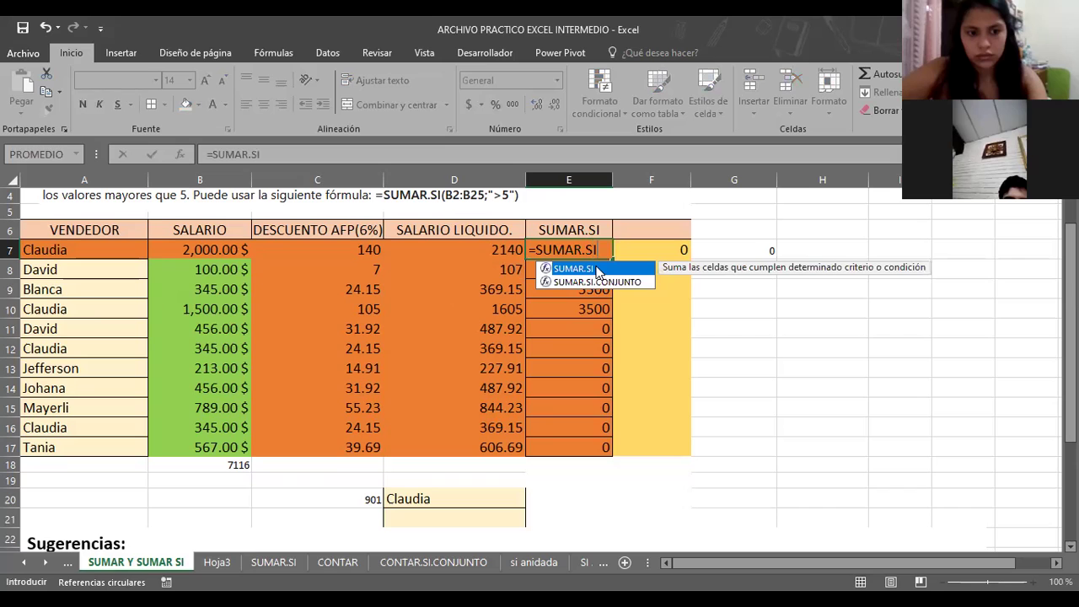
pyautogui.doubleClick(598, 270)
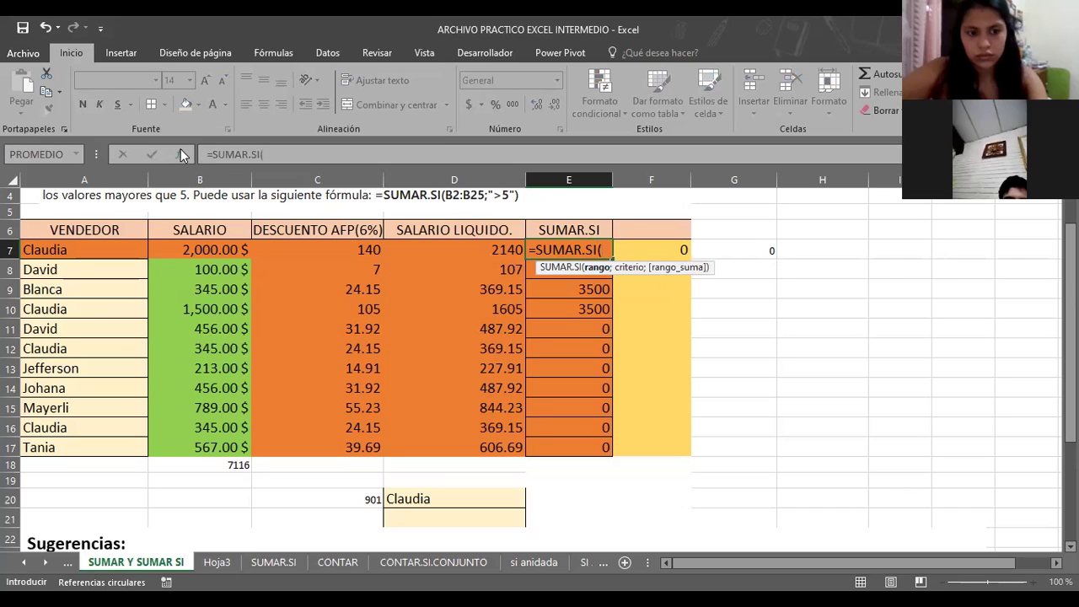
pyautogui.click(182, 154)
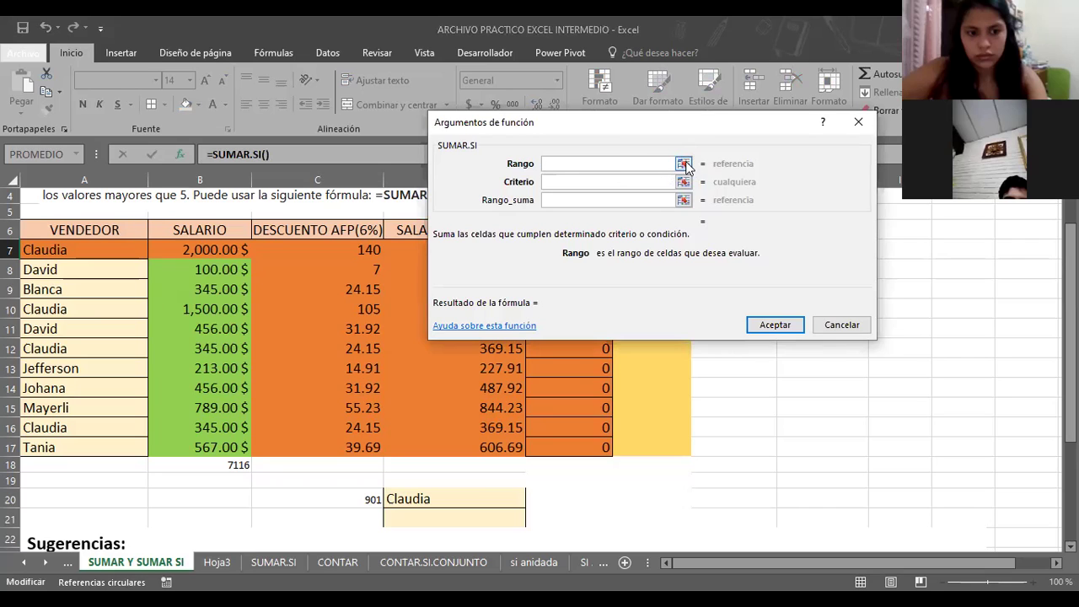
pyautogui.click(683, 164)
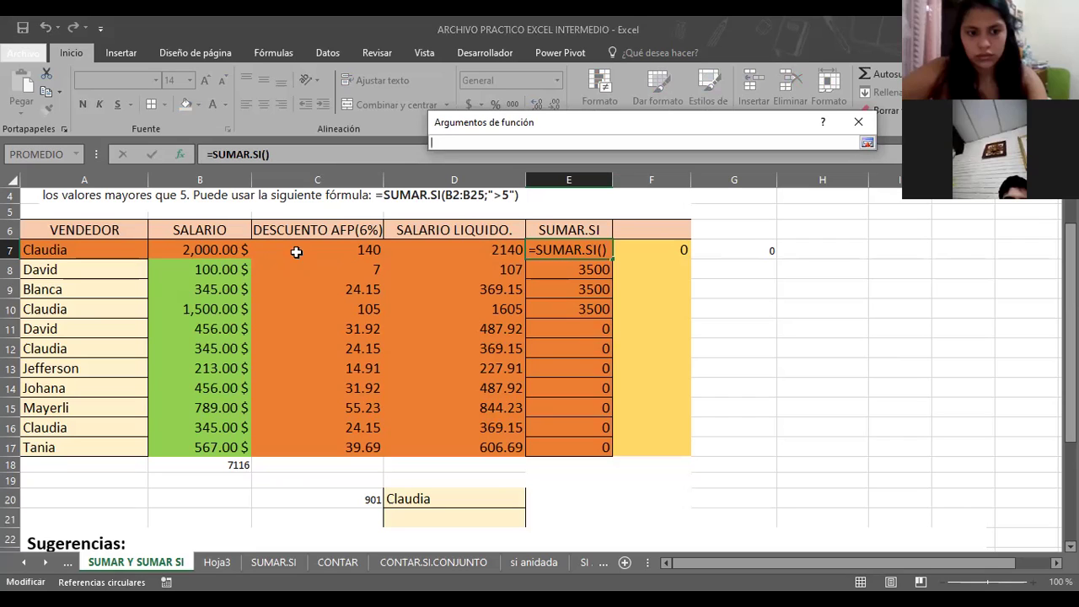
pyautogui.click(202, 257)
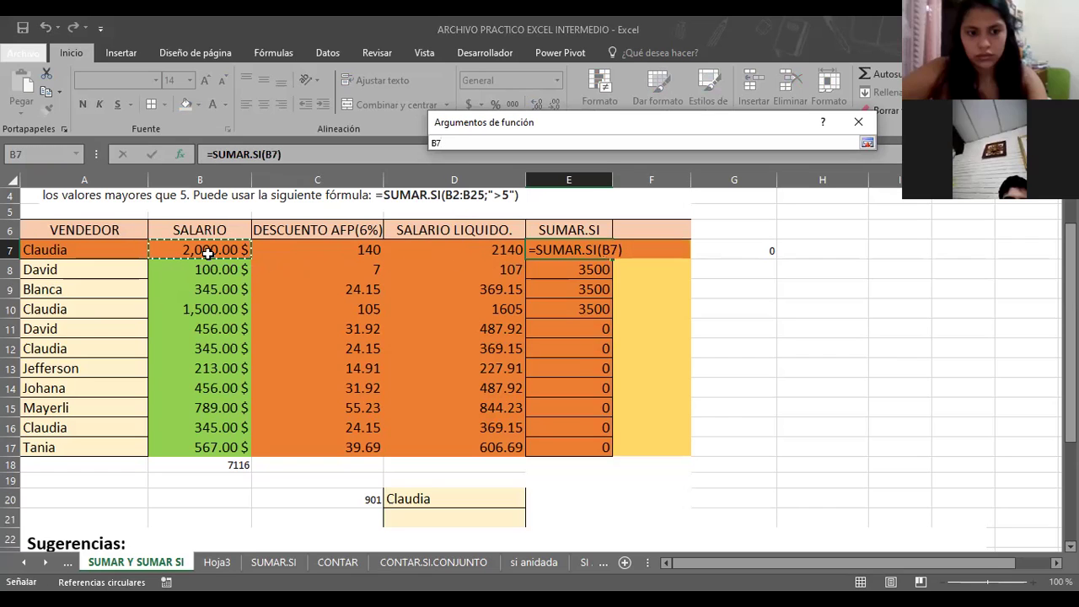
pyautogui.keyDown('shift'); pyautogui.click(220, 447); pyautogui.keyUp('shift')
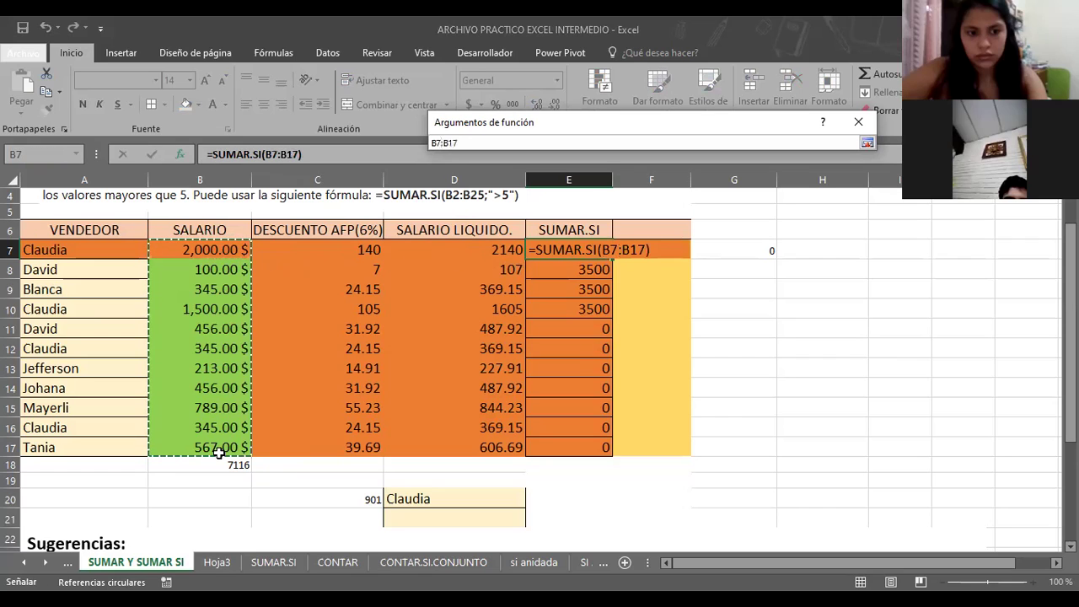
pyautogui.click(864, 142)
# Set the criterion to ">1000" and the sum range to D7:D17, returning 3745.
pyautogui.click(579, 182)
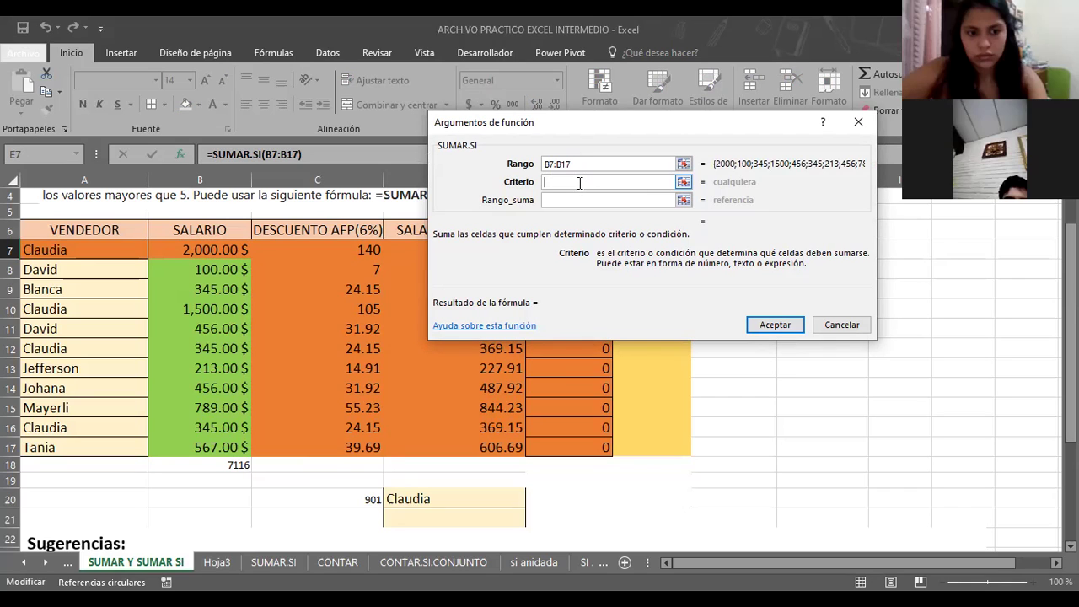
pyautogui.write('>')
pyautogui.write('1000')
pyautogui.click(684, 202)
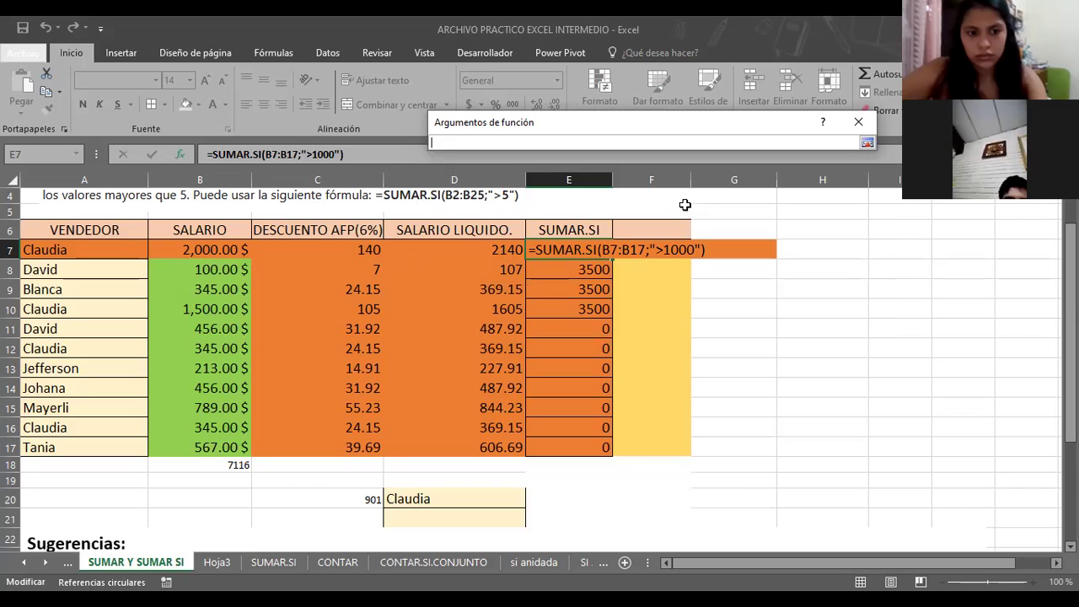
pyautogui.click(476, 250)
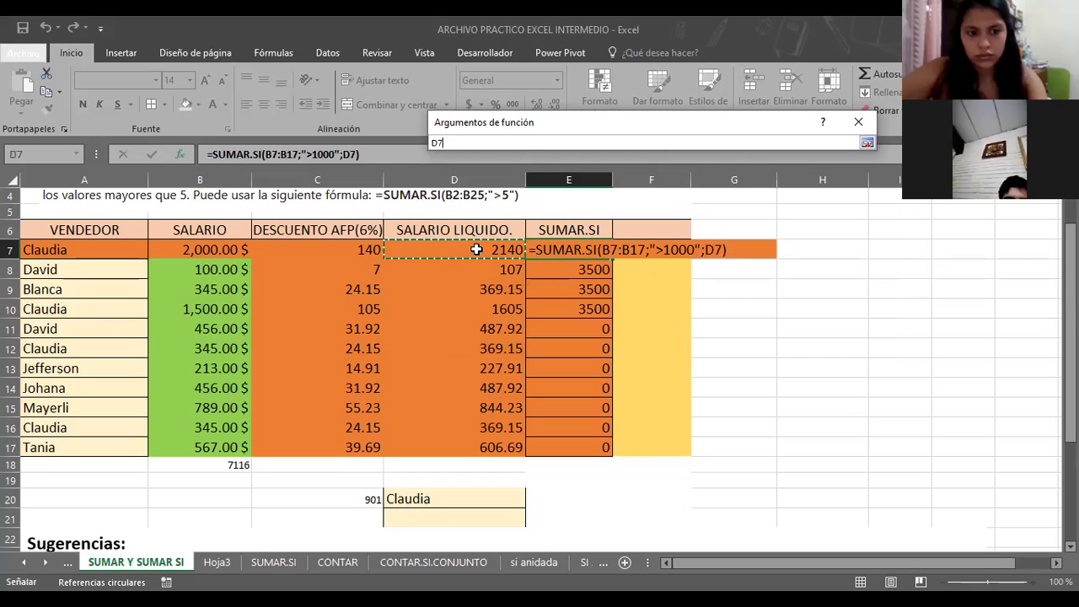
pyautogui.keyDown('shift'); pyautogui.click(500, 449); pyautogui.keyUp('shift')
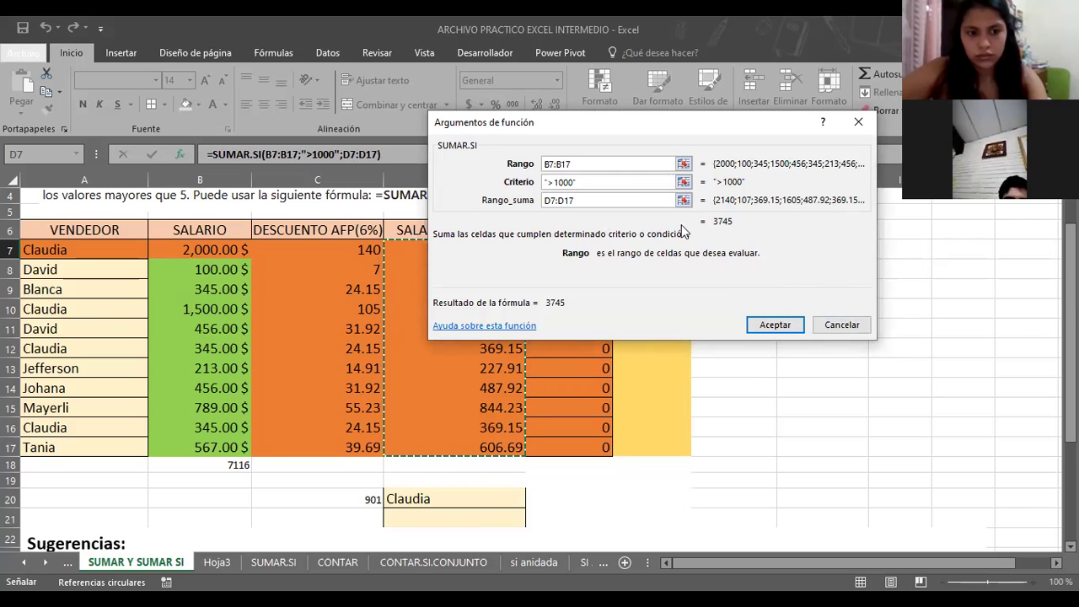
pyautogui.click(764, 323)
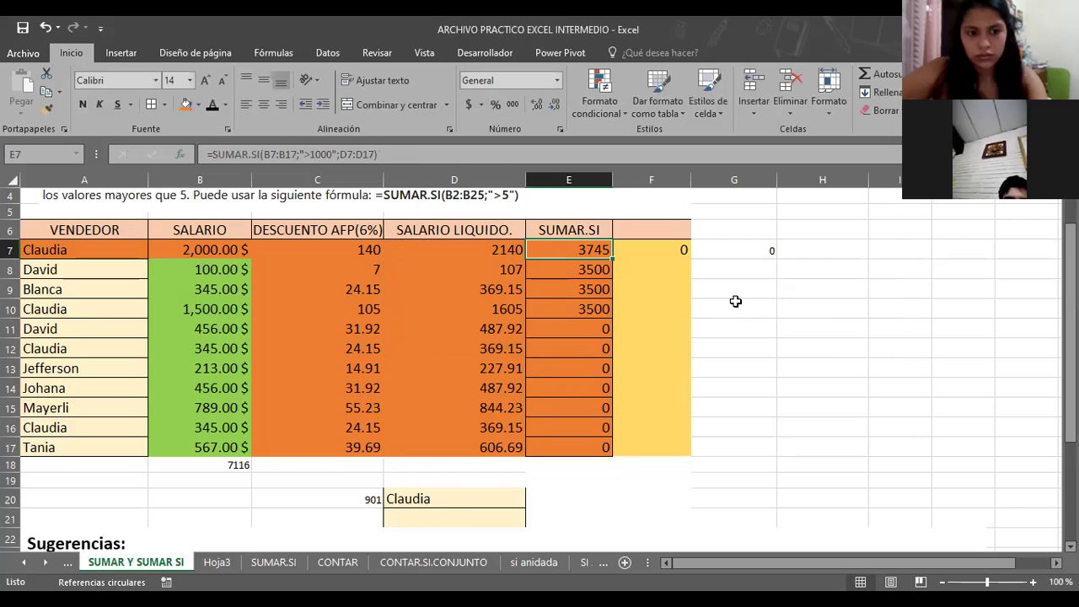
pyautogui.click(733, 305)
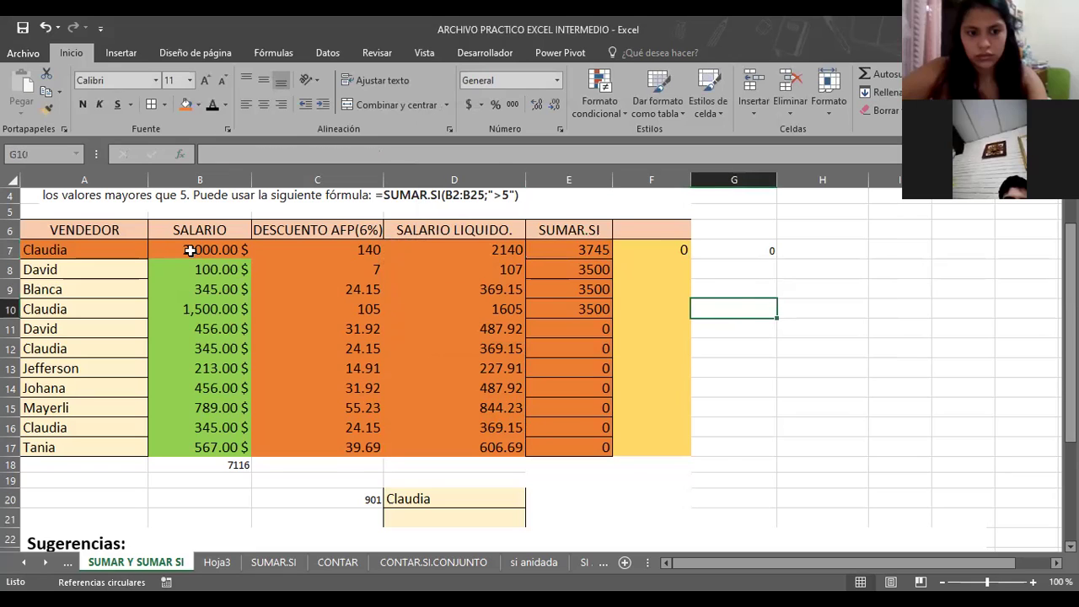
pyautogui.click(574, 252)
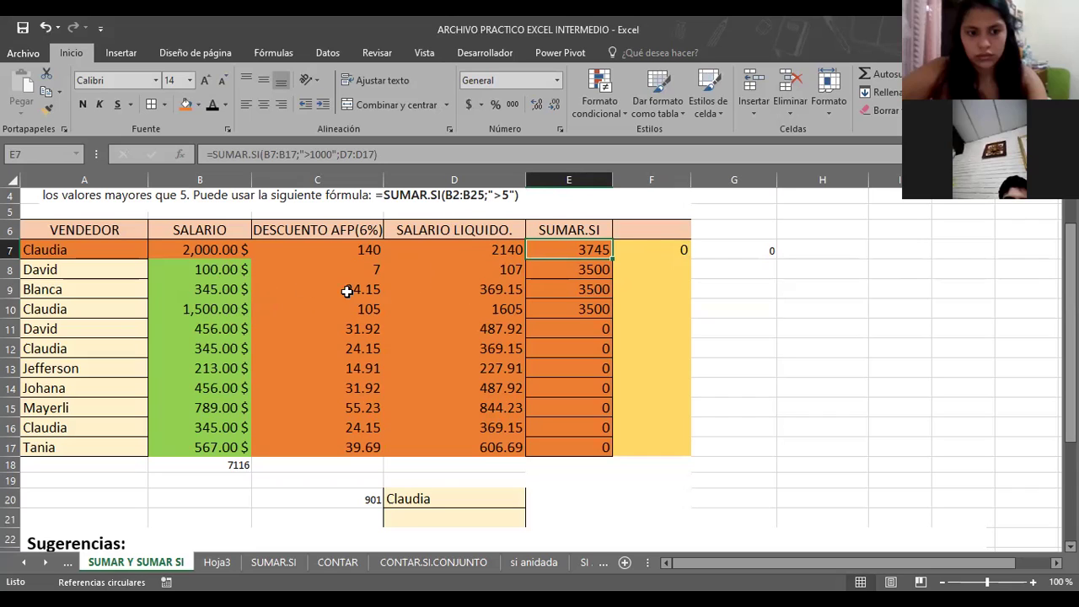
pyautogui.click(225, 254)
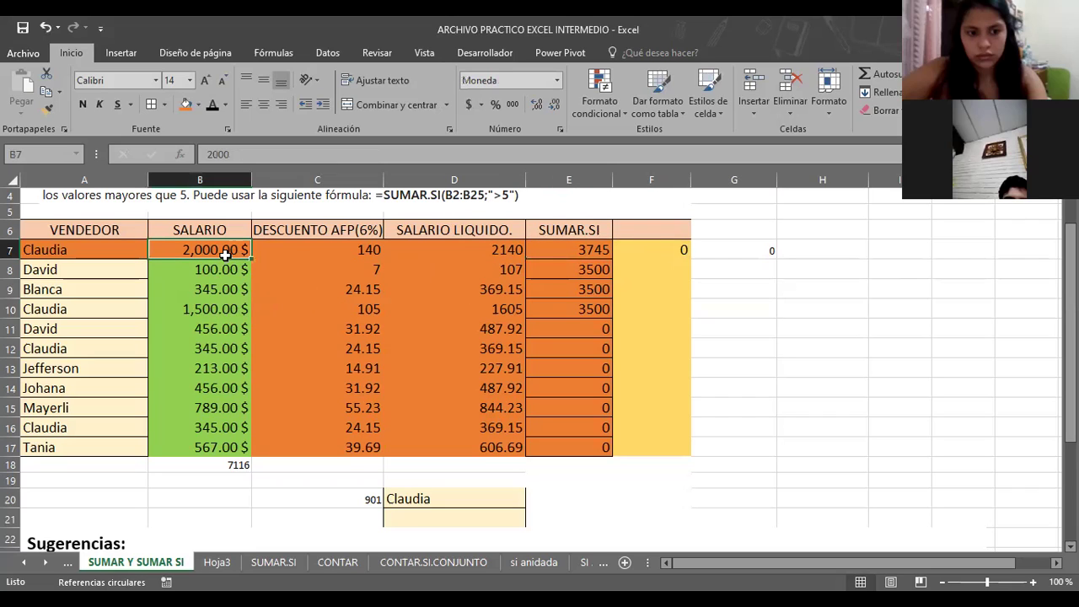
pyautogui.click(206, 312)
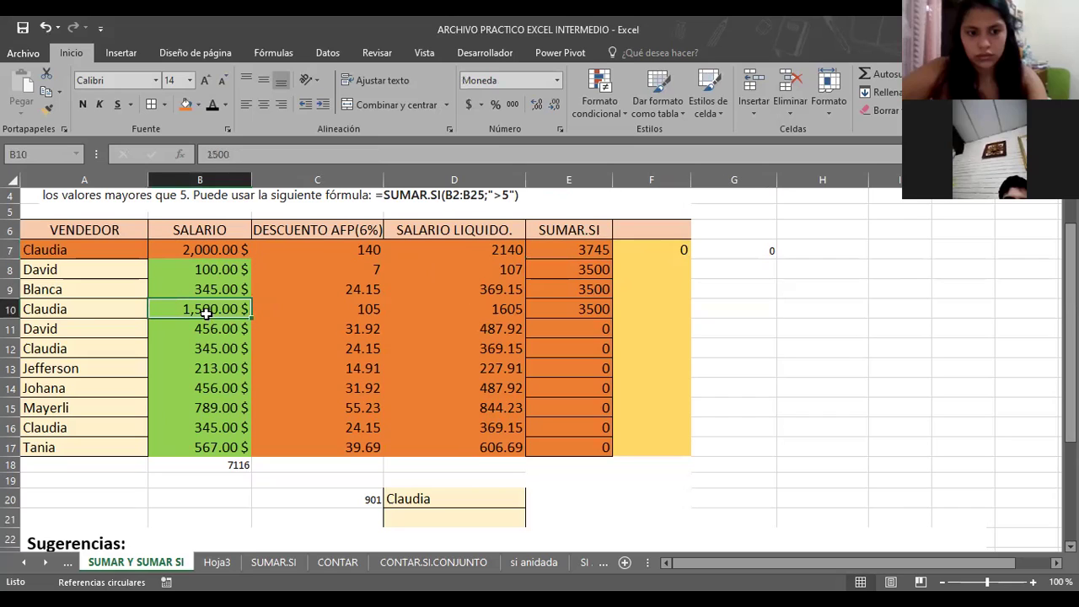
pyautogui.click(571, 252)
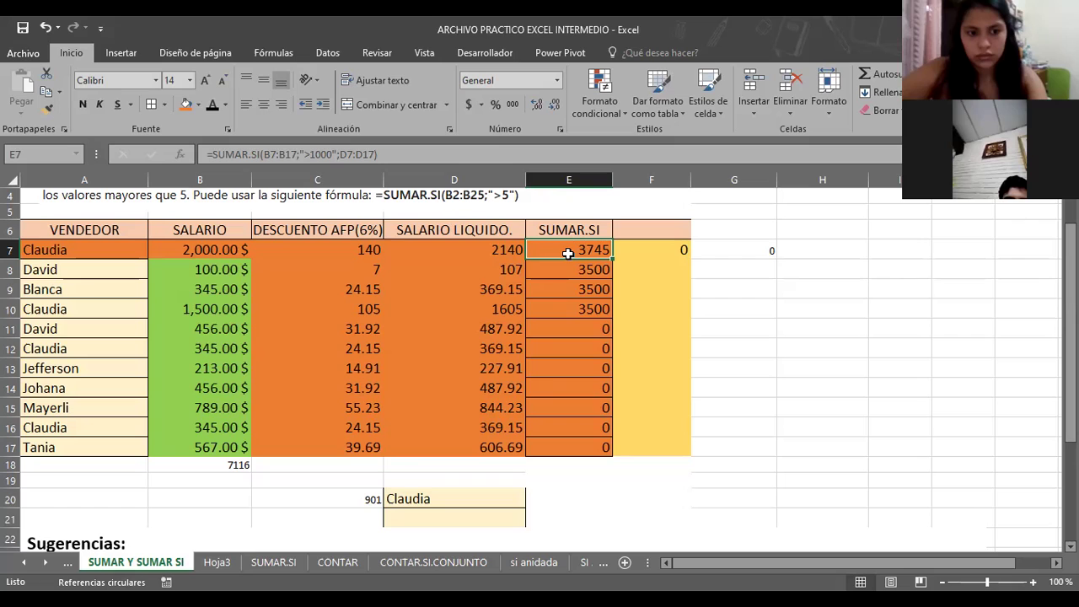
# Edit E7 to the per-row formula =SUMAR.SI(B7;">1000";D7).
pyautogui.click(295, 156)
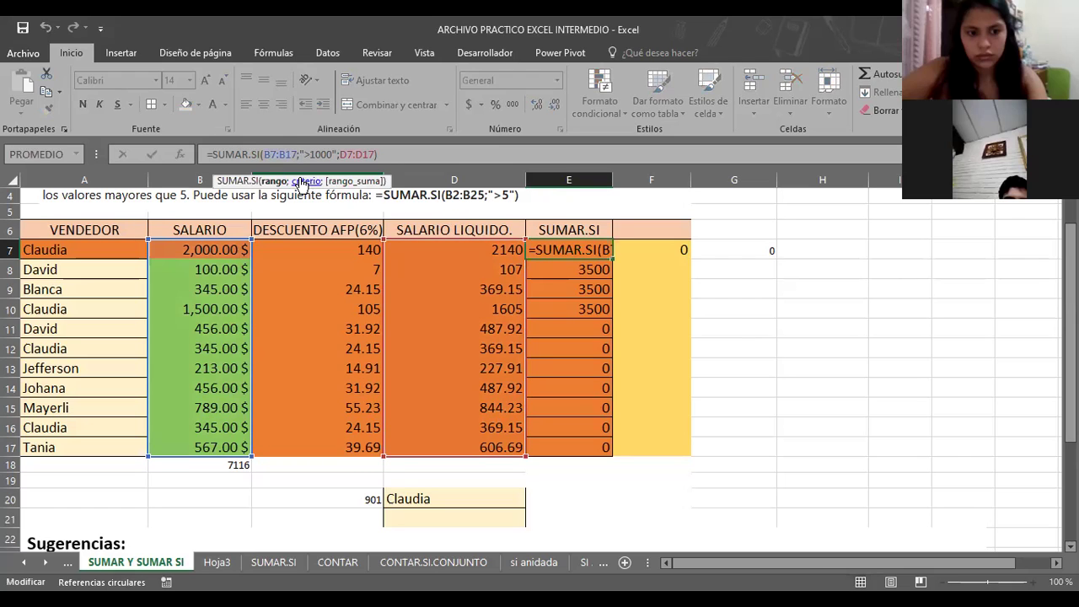
pyautogui.press('BackSpace')
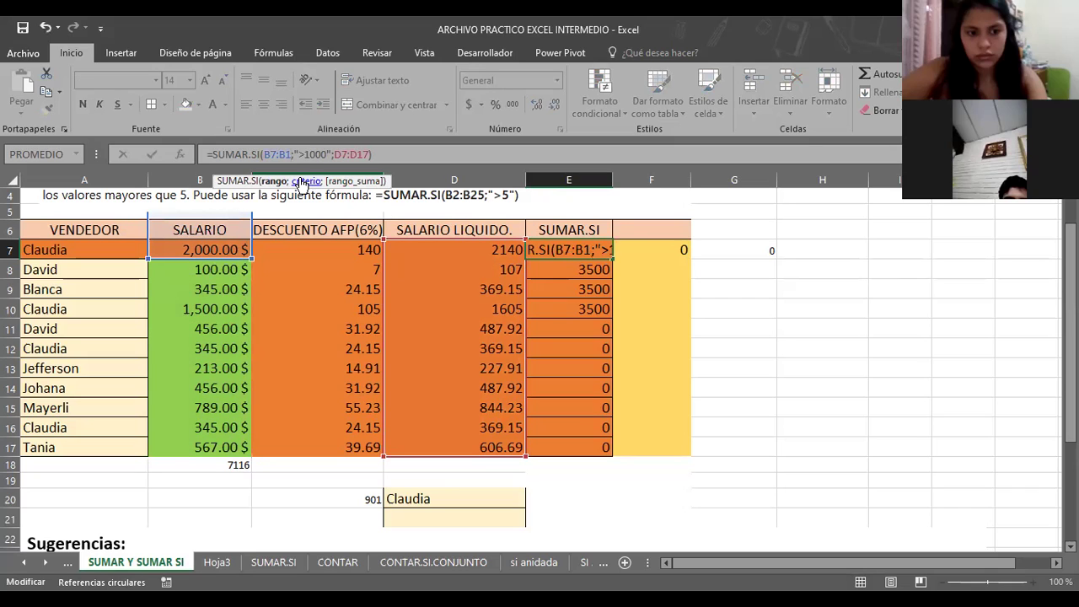
pyautogui.press('BackSpace')
pyautogui.press('BackSpace')
pyautogui.press('BackSpace')
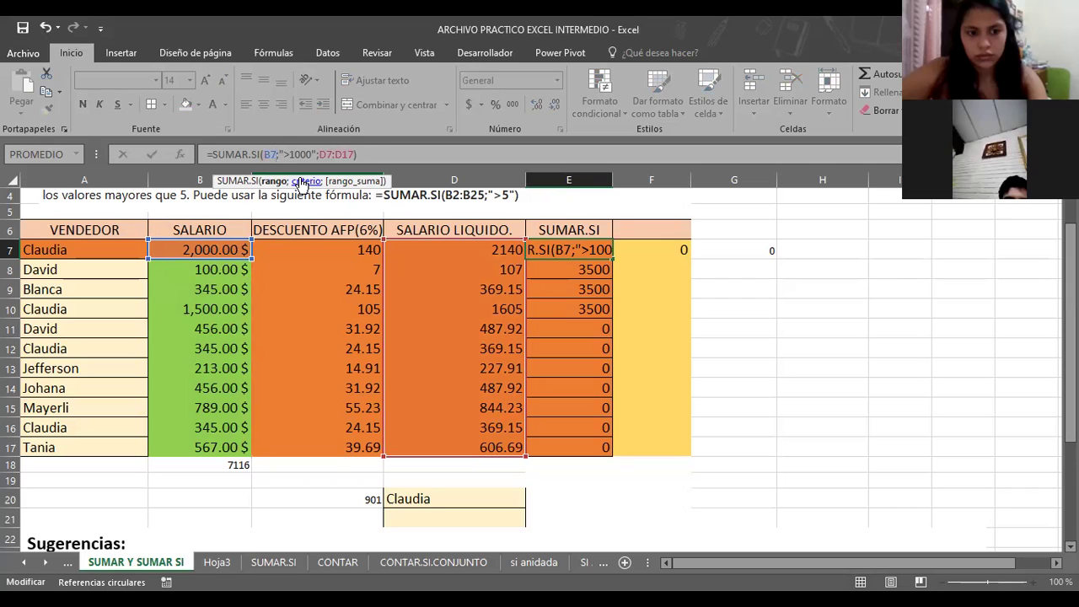
pyautogui.click(352, 156)
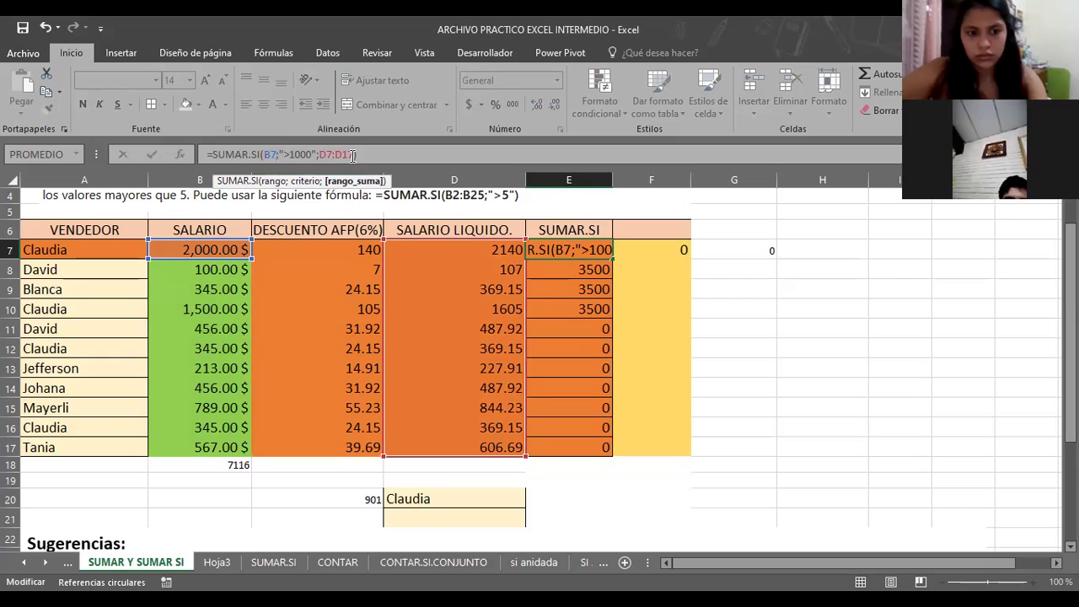
pyautogui.press('BackSpace')
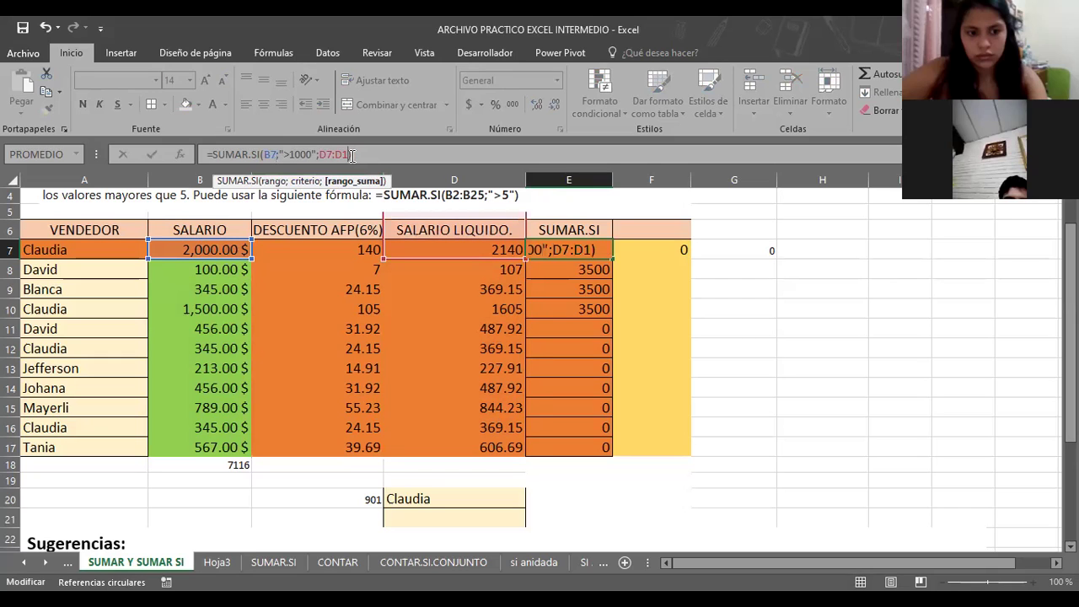
pyautogui.press('Return')
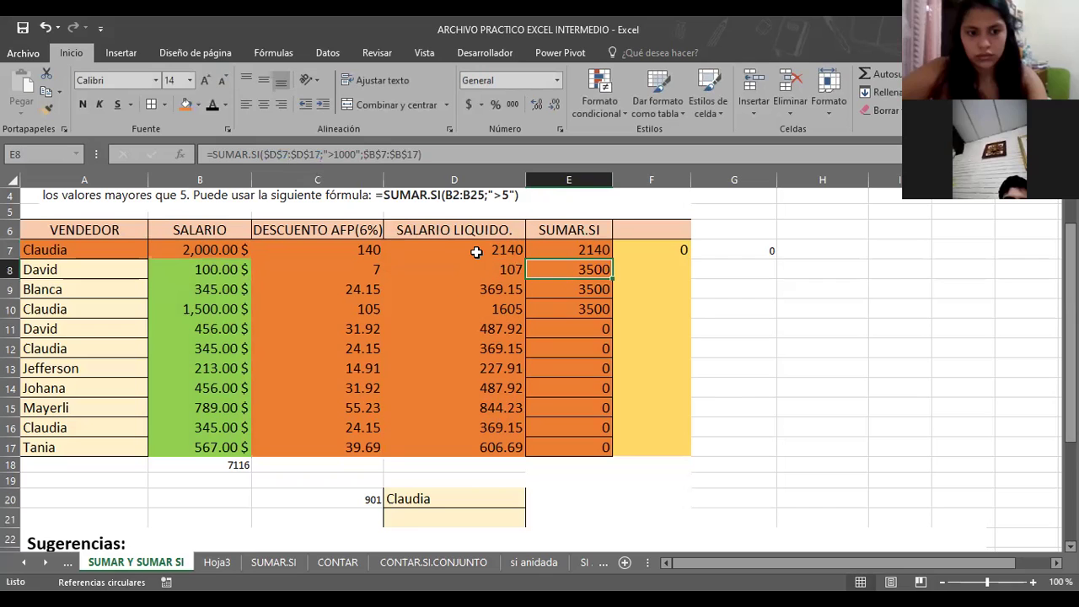
# Fill the E7 formula down to E17, giving 2140 in E7 and 1605 in E10.
pyautogui.click(476, 252)
pyautogui.click(574, 253)
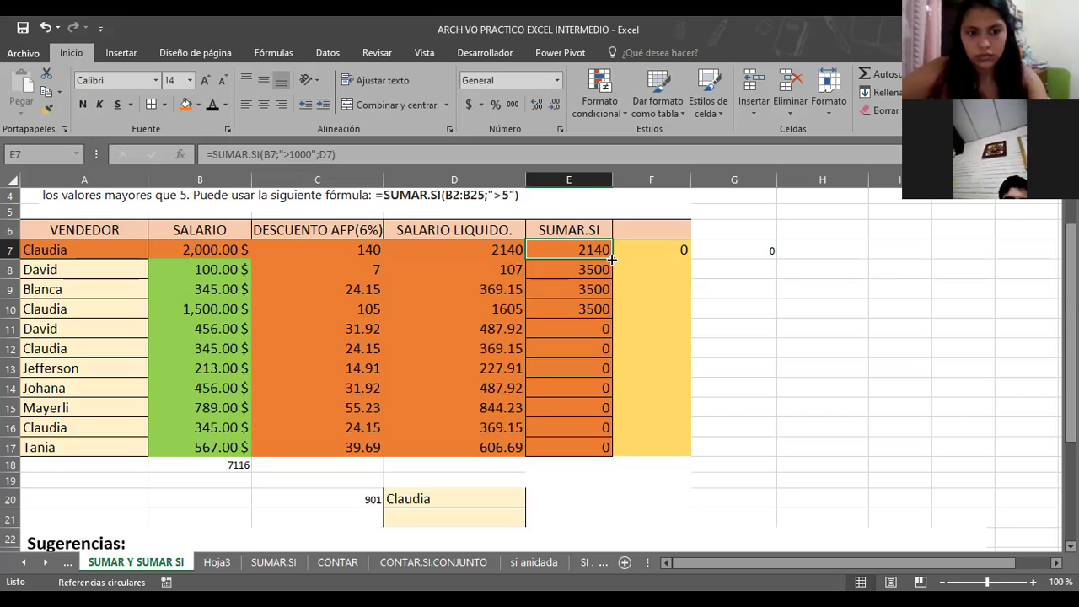
pyautogui.moveTo(610, 260); pyautogui.dragTo(610, 449)
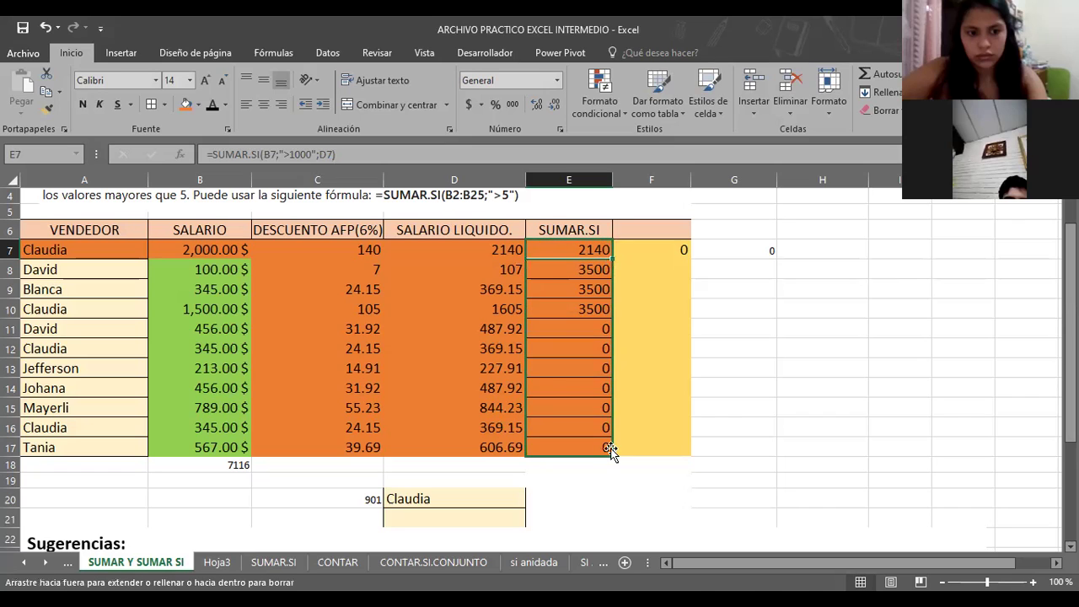
pyautogui.click(783, 354)
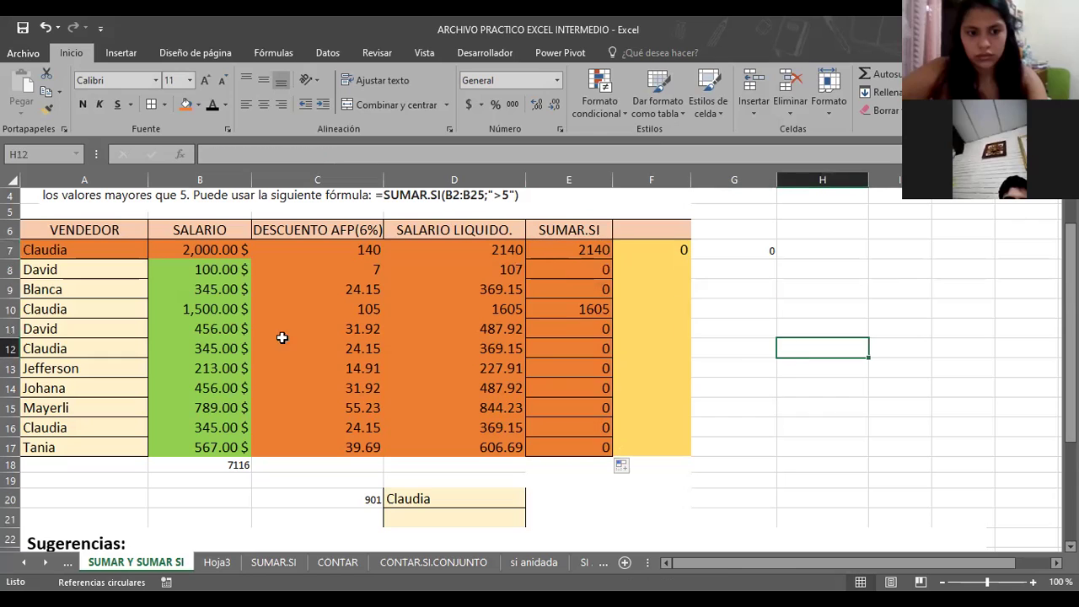
pyautogui.click(191, 310)
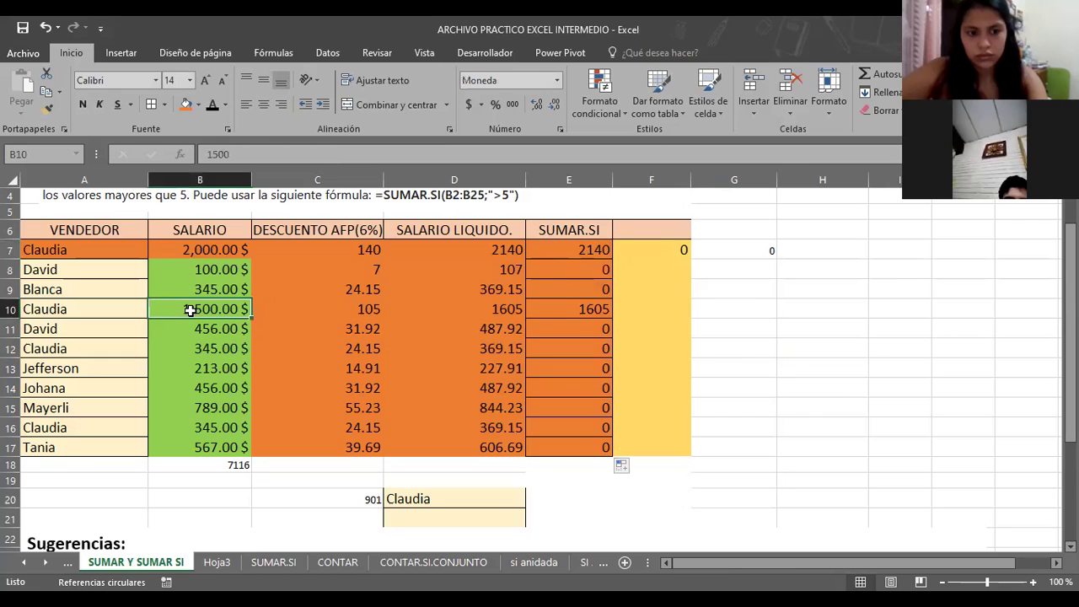
pyautogui.click(355, 310)
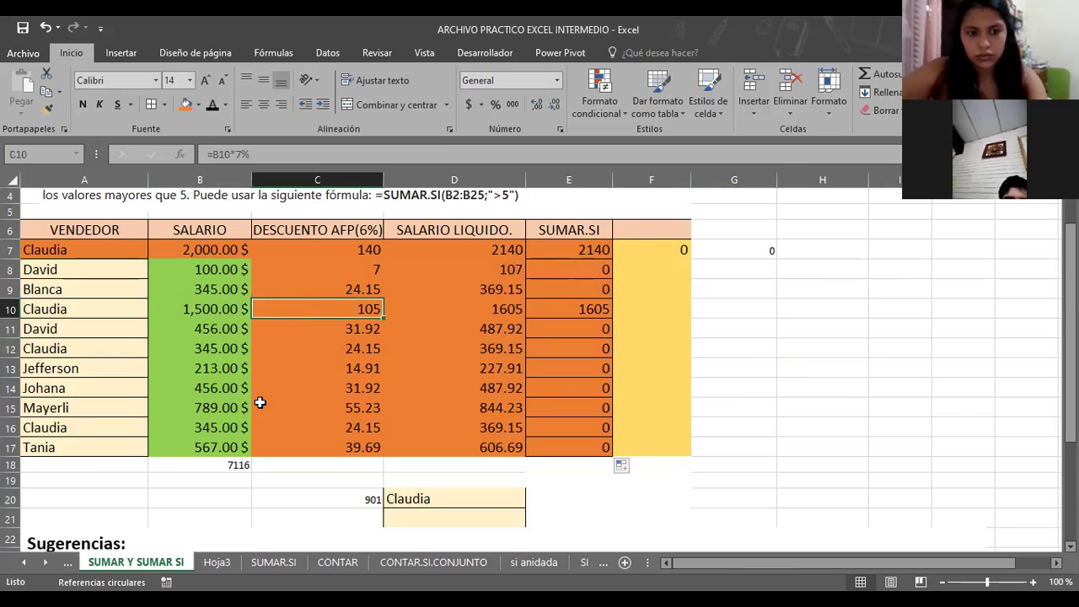
pyautogui.click(583, 314)
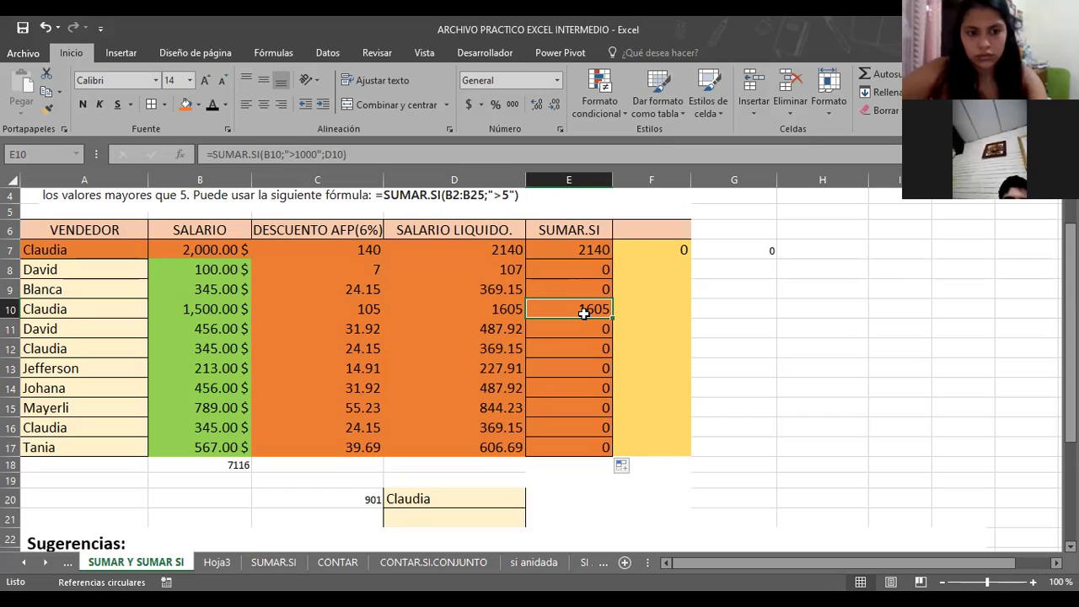
pyautogui.click(655, 252)
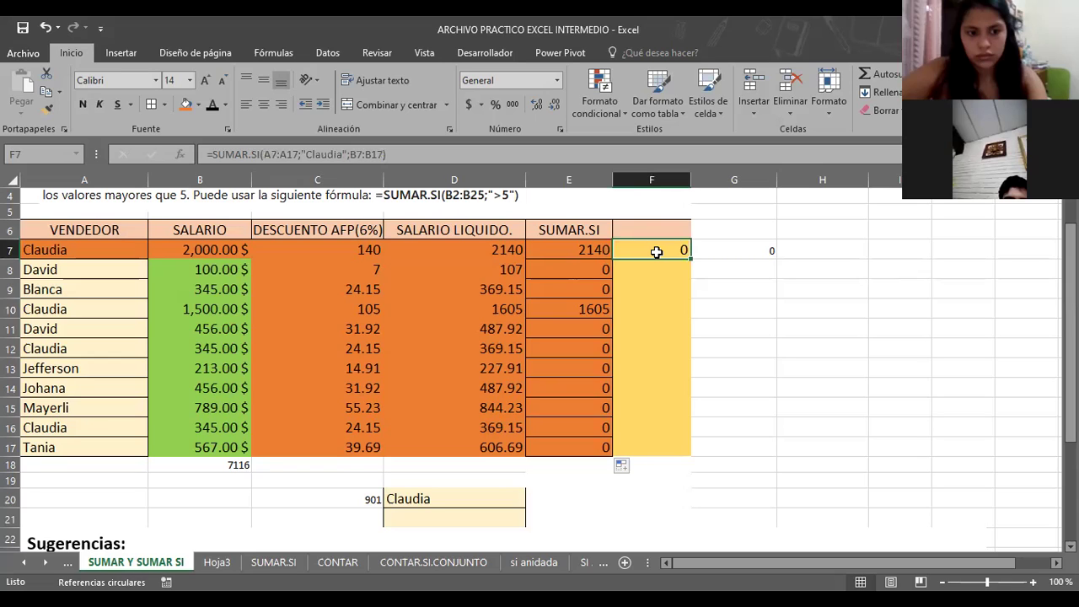
# Replace the "Claudia" criterion in F7's SUMAR.SI formula with "David".
pyautogui.click(344, 155)
pyautogui.press('BackSpace')
pyautogui.press('BackSpace')
pyautogui.press('BackSpace')
pyautogui.press('BackSpace')
pyautogui.press('BackSpace')
pyautogui.press('BackSpace')
pyautogui.write('dAVID')
pyautogui.press('BackSpace')
pyautogui.press('BackSpace')
pyautogui.press('BackSpace')
pyautogui.press('BackSpace')
pyautogui.press('BackSpace')
pyautogui.write('David')
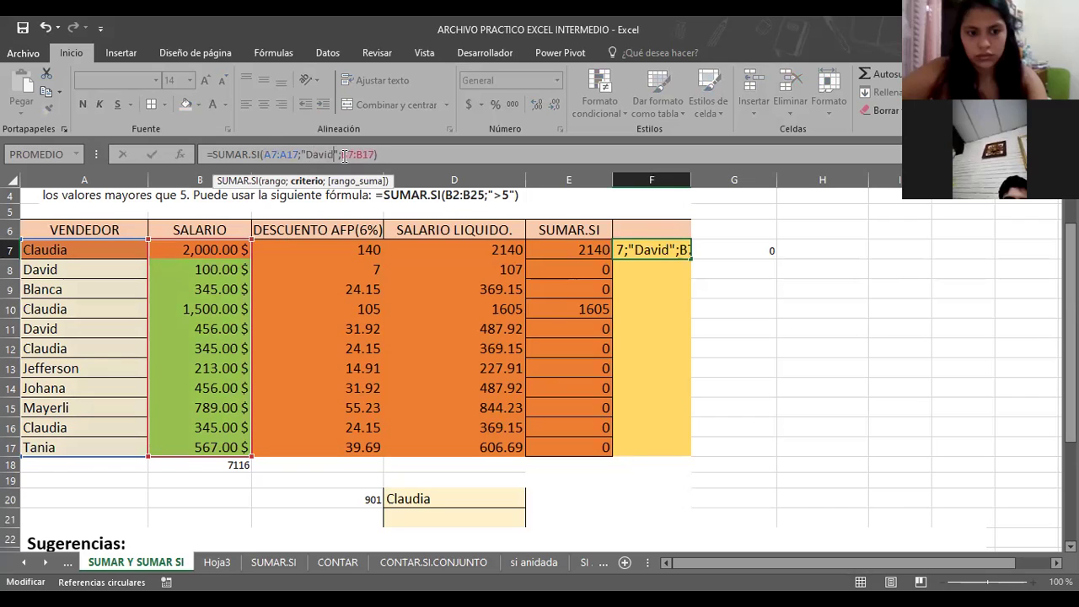
pyautogui.press('Return')
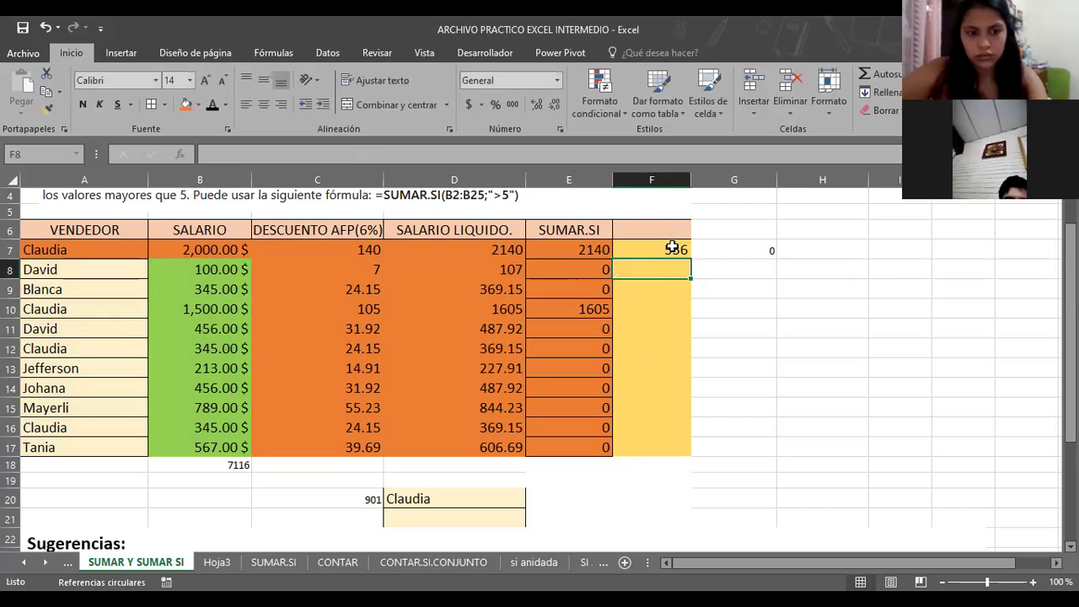
# Check David's salaries in B8 and B11 against the 556 total in F7.
pyautogui.click(672, 247)
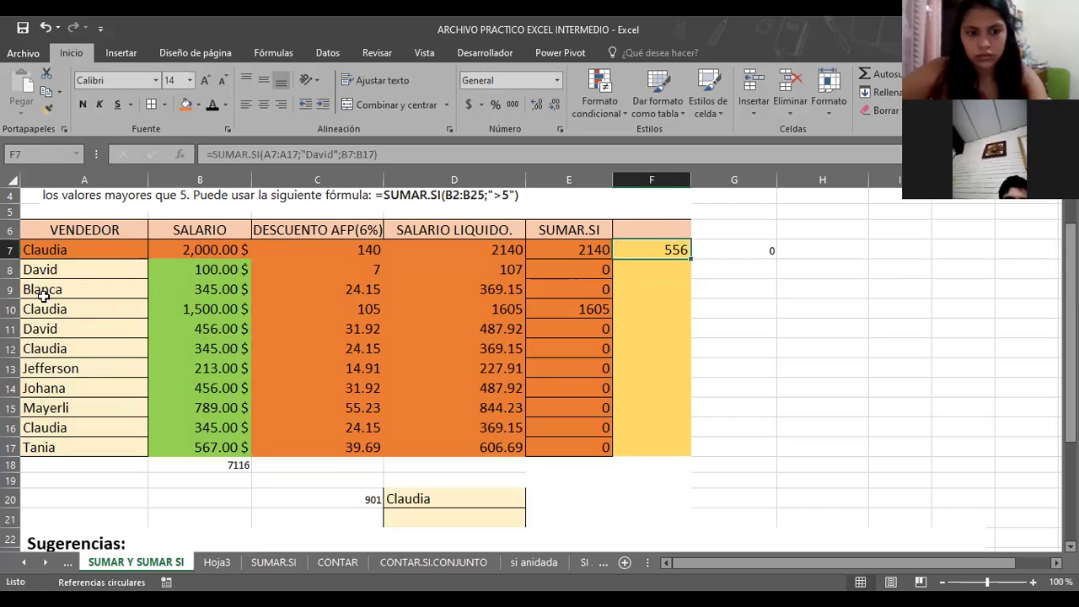
pyautogui.click(181, 269)
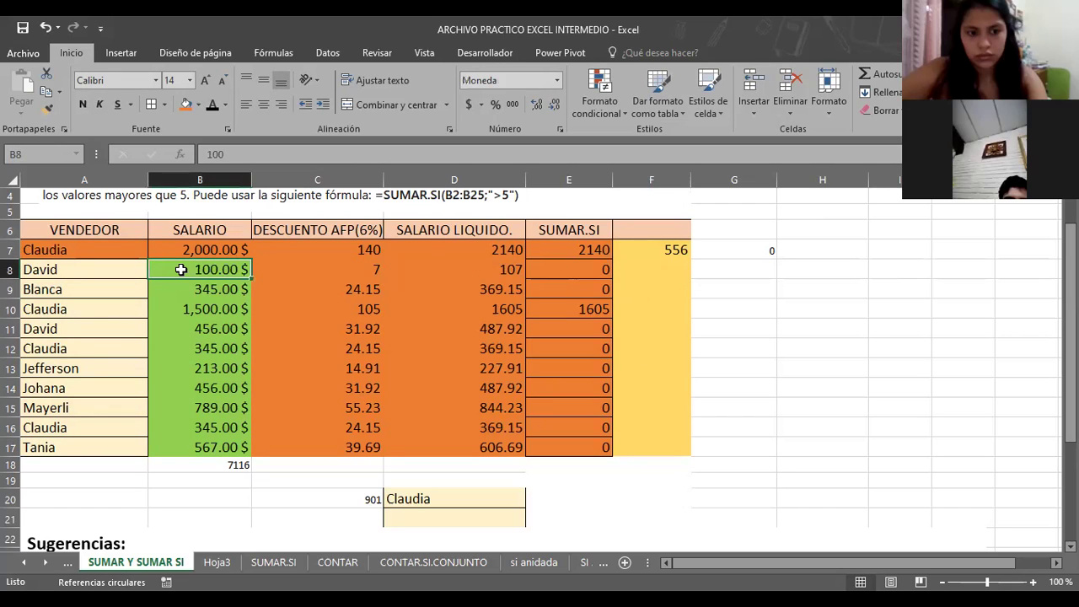
pyautogui.click(193, 335)
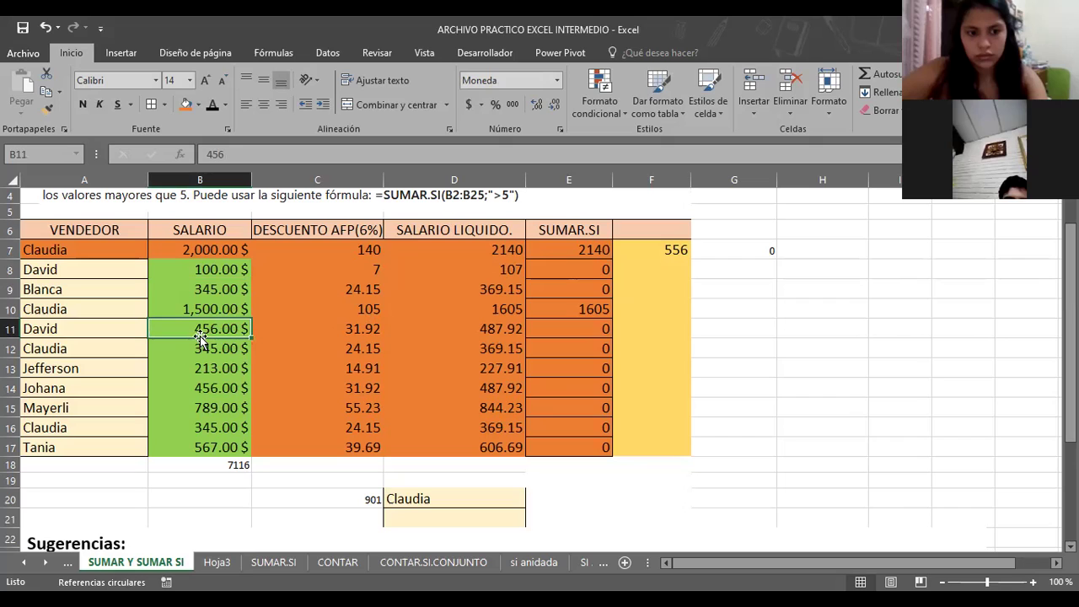
pyautogui.click(634, 247)
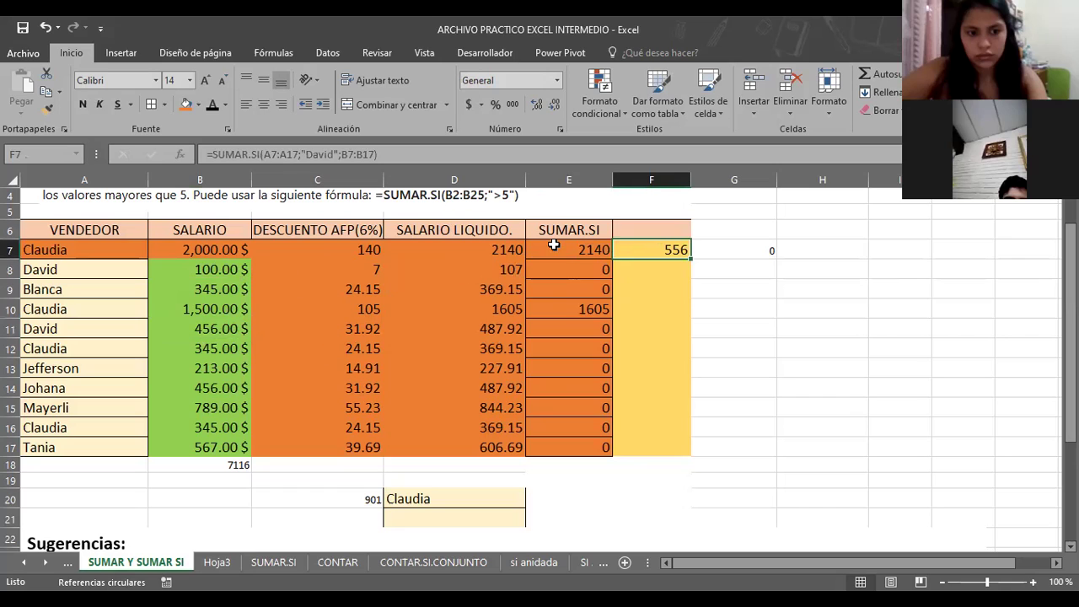
pyautogui.click(561, 251)
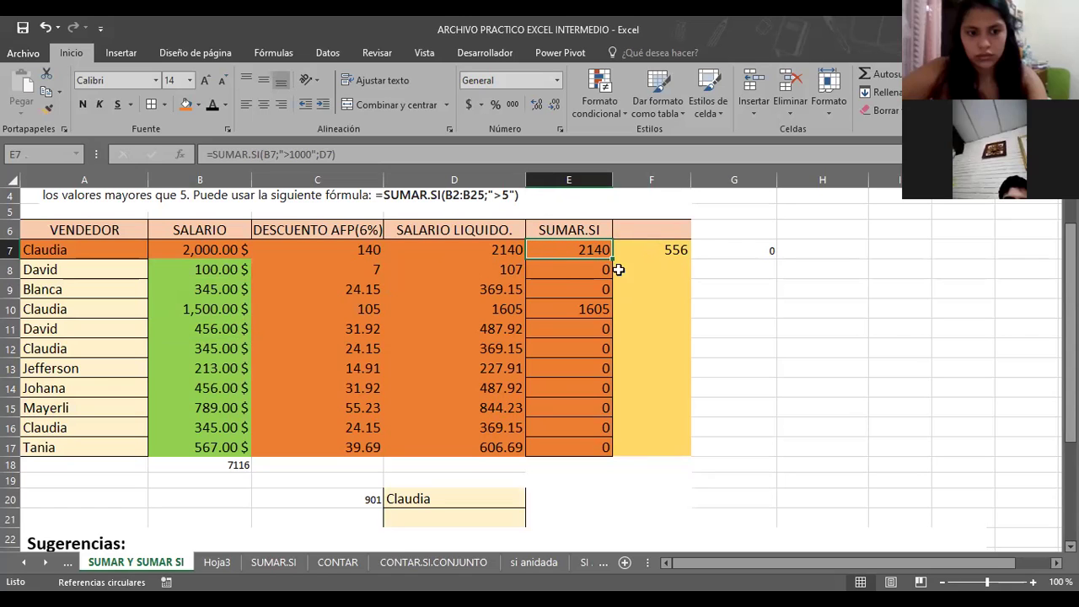
pyautogui.click(780, 349)
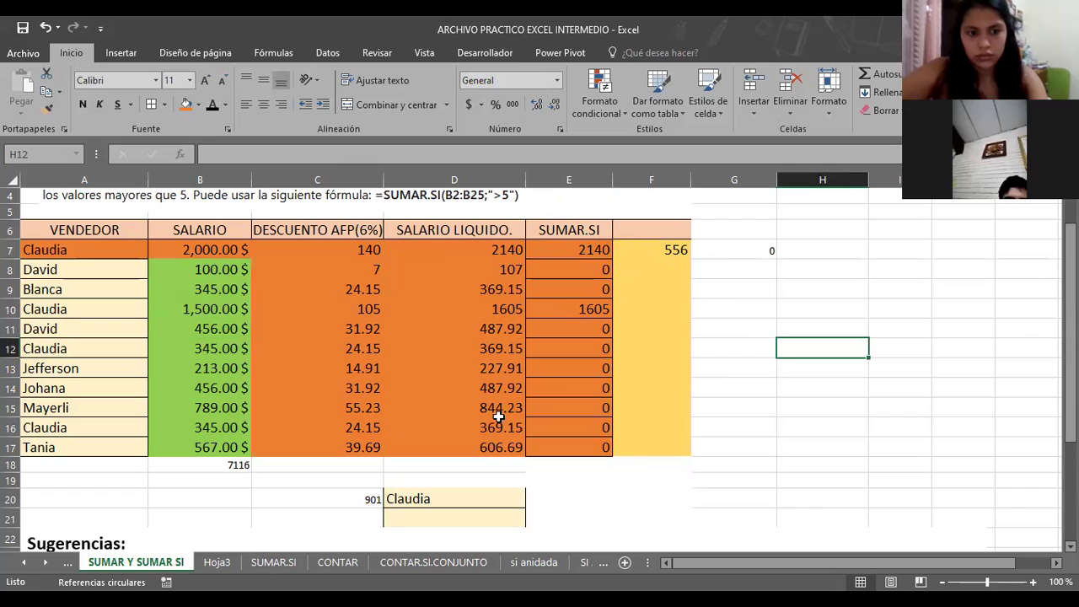
# On the SUMAR.SI sheet, clear the month 'agosto' from F6 so F7 shows 0.
pyautogui.click(268, 563)
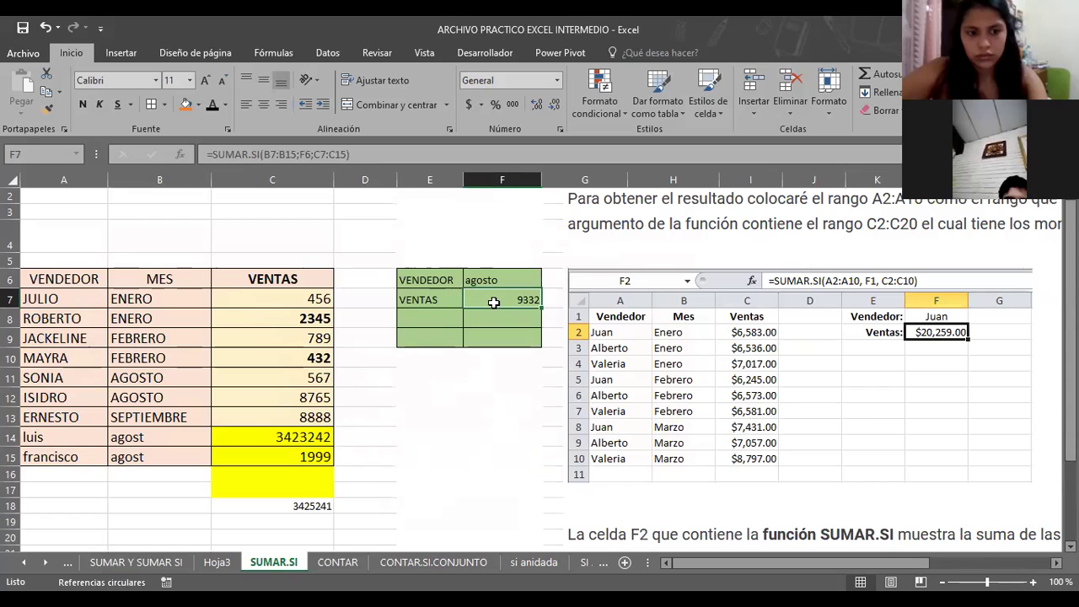
pyautogui.click(491, 281)
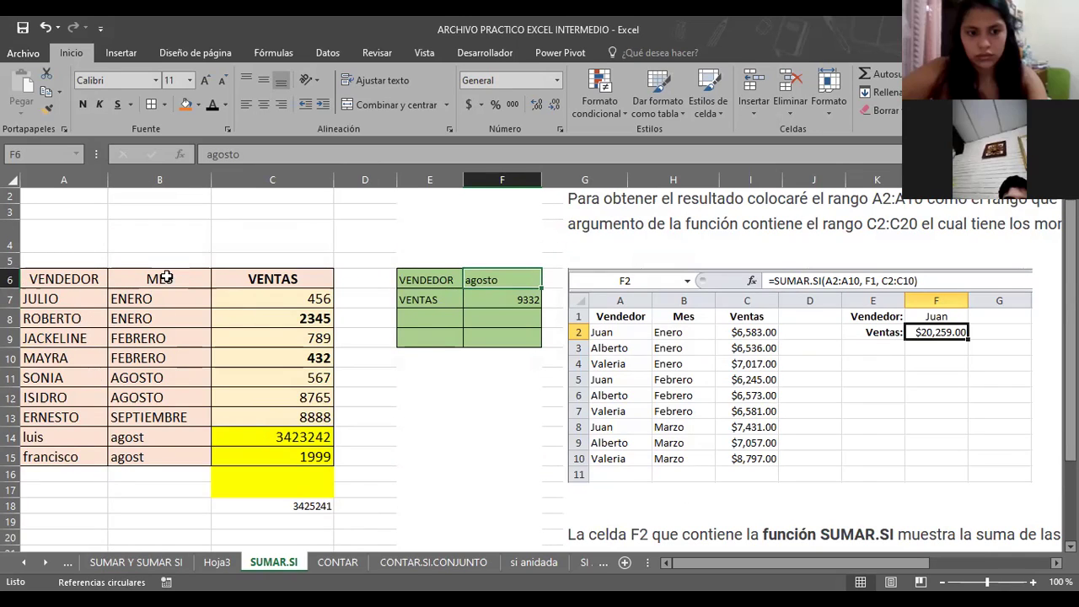
pyautogui.click(426, 283)
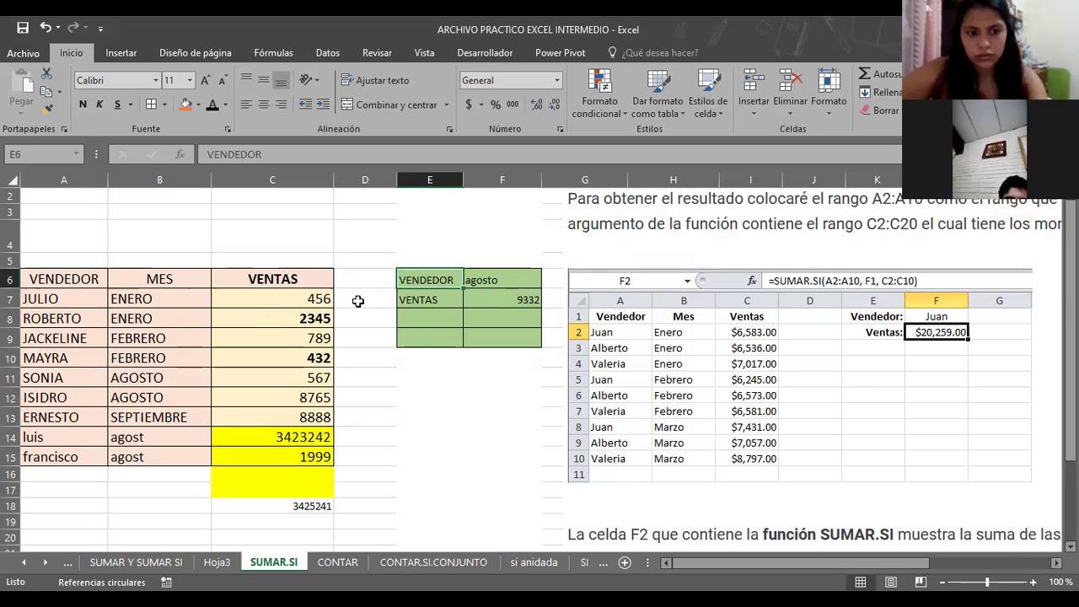
pyautogui.click(481, 279)
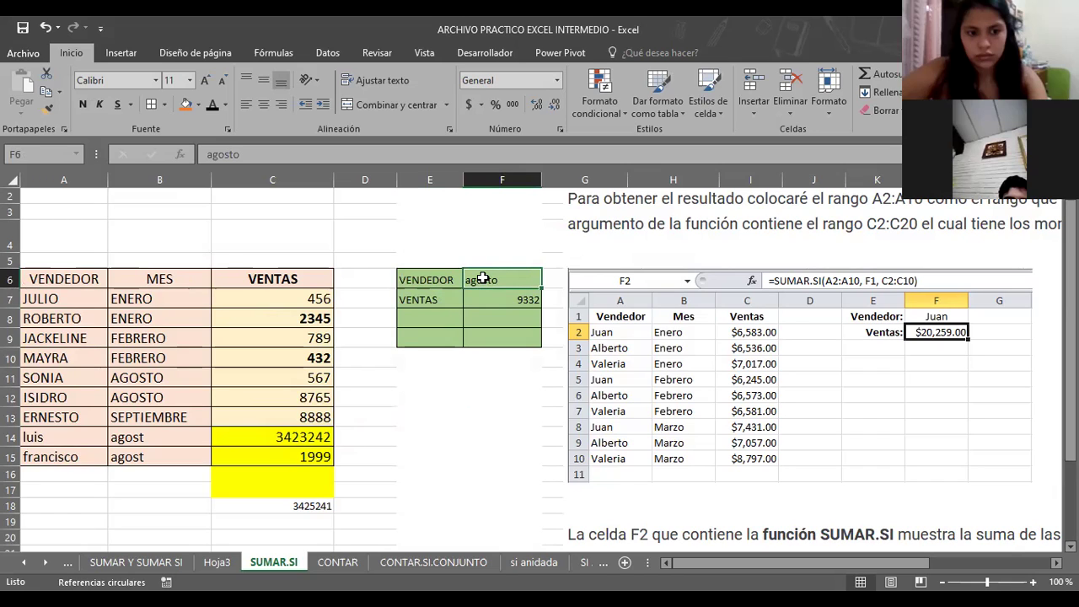
pyautogui.press('Delete')
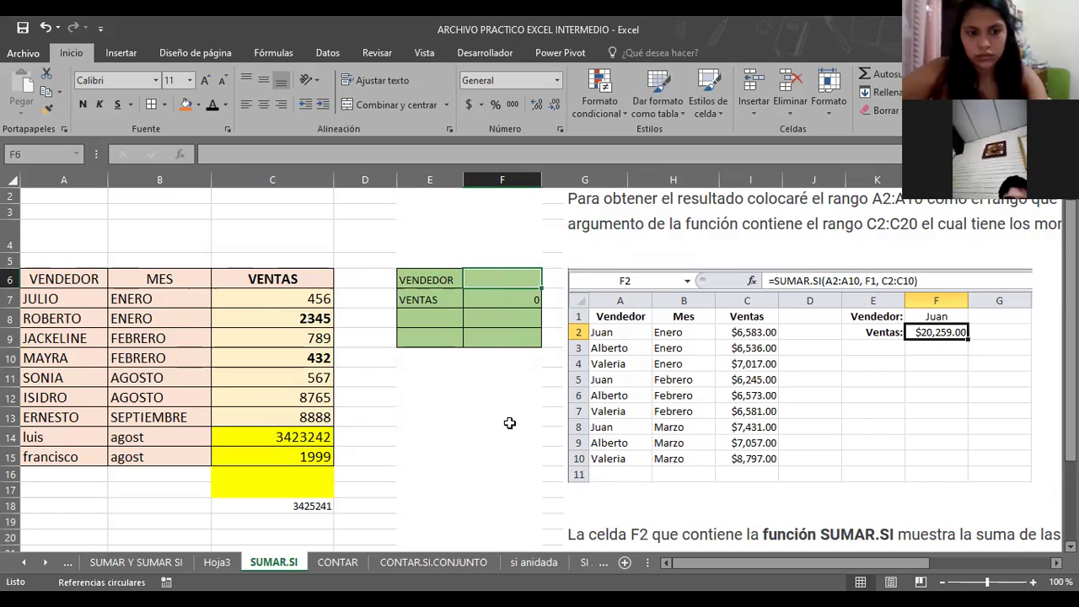
pyautogui.click(495, 300)
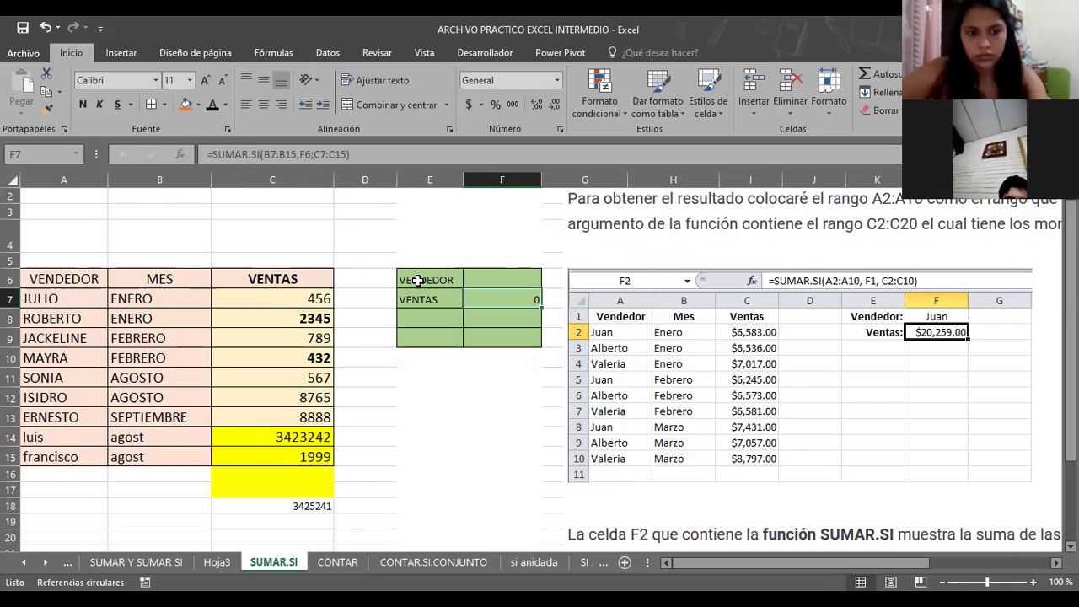
# Rename the E6 criterion label from VENDEDOR to MES.
pyautogui.click(418, 279)
pyautogui.write('mese')
pyautogui.press('BackSpace')
pyautogui.press('BackSpace')
pyautogui.press('BackSpace')
pyautogui.press('BackSpace')
pyautogui.write('MES')
pyautogui.press('Return')
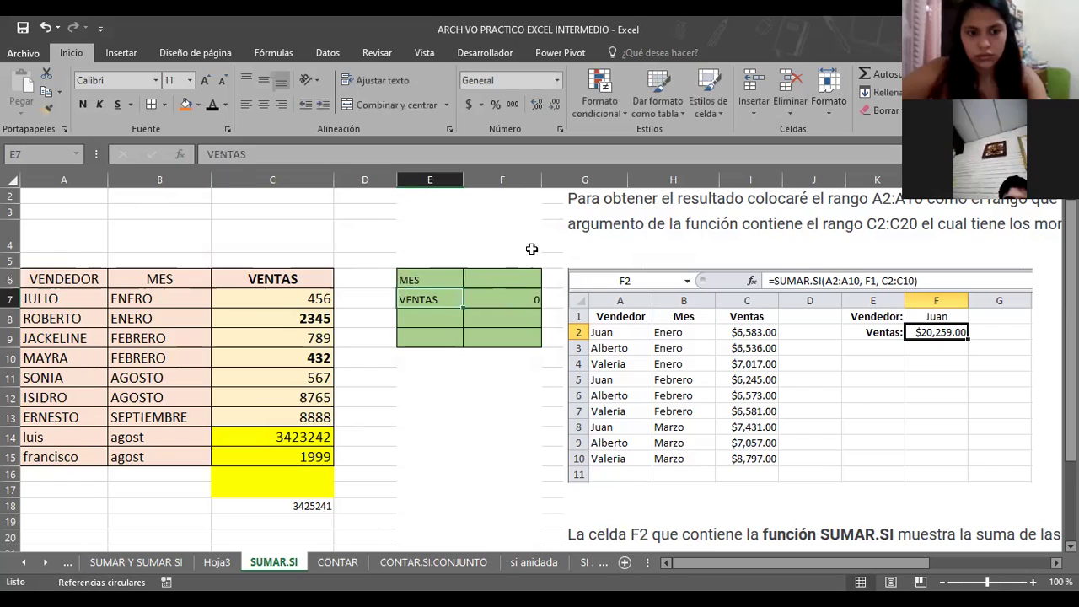
pyautogui.click(495, 288)
pyautogui.click(508, 301)
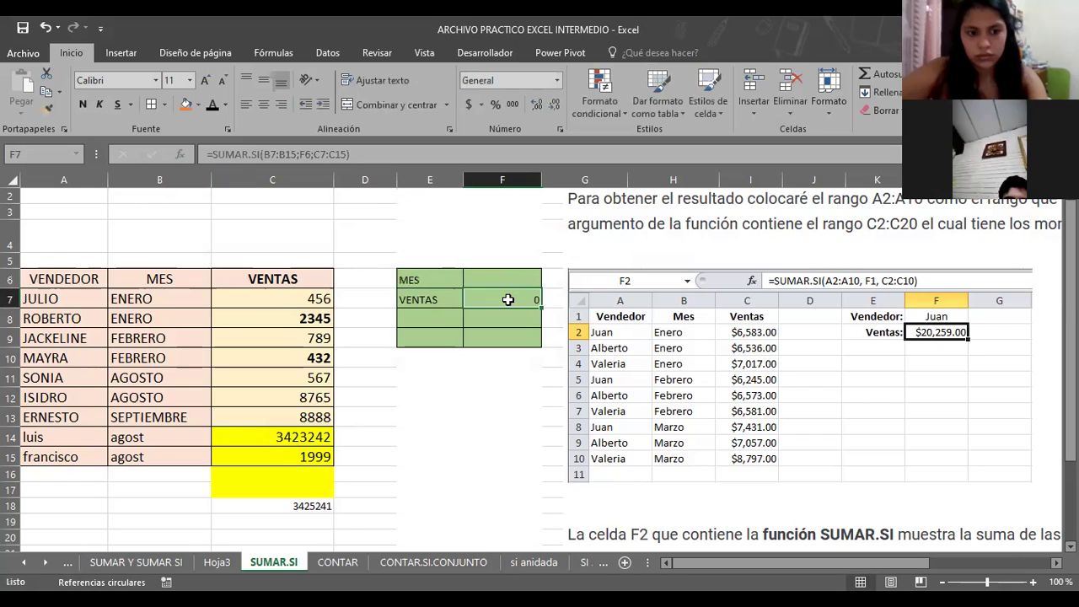
pyautogui.click(516, 280)
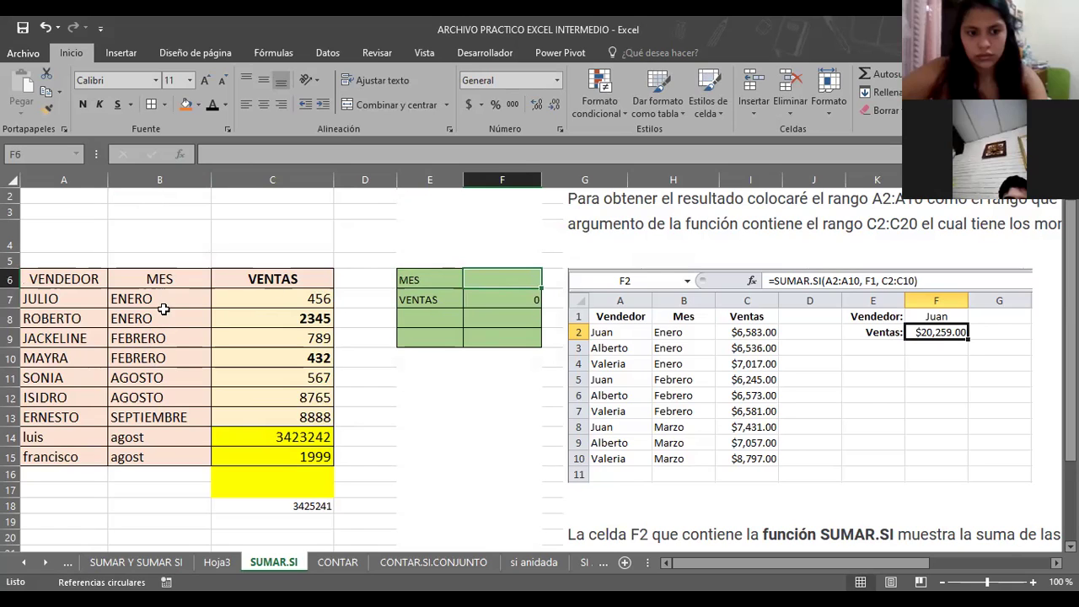
pyautogui.click(513, 300)
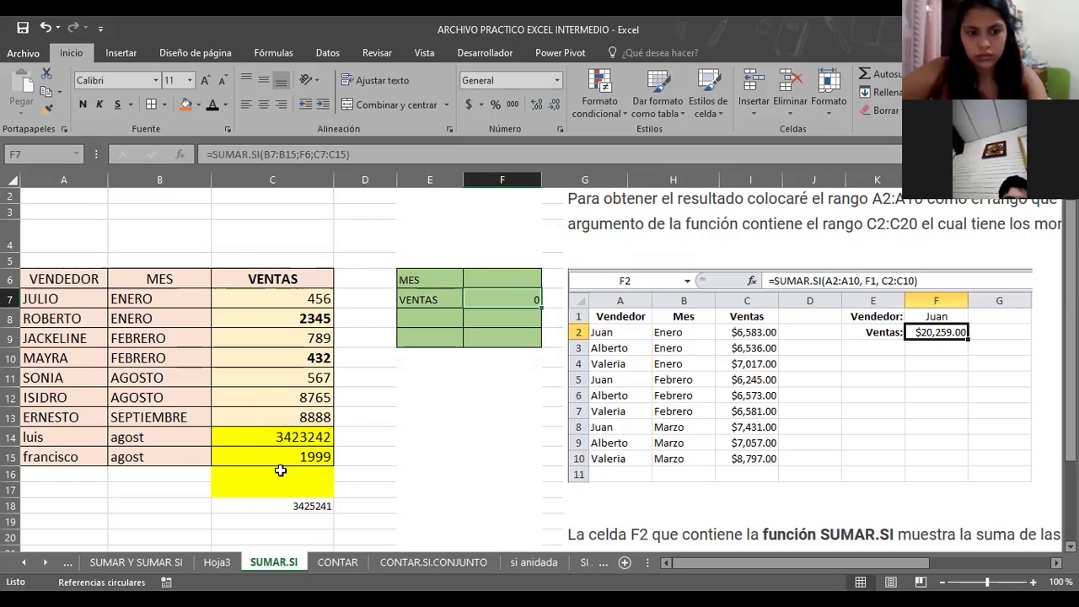
# Enter ENERO as the month criterion in F6.
pyautogui.click(490, 282)
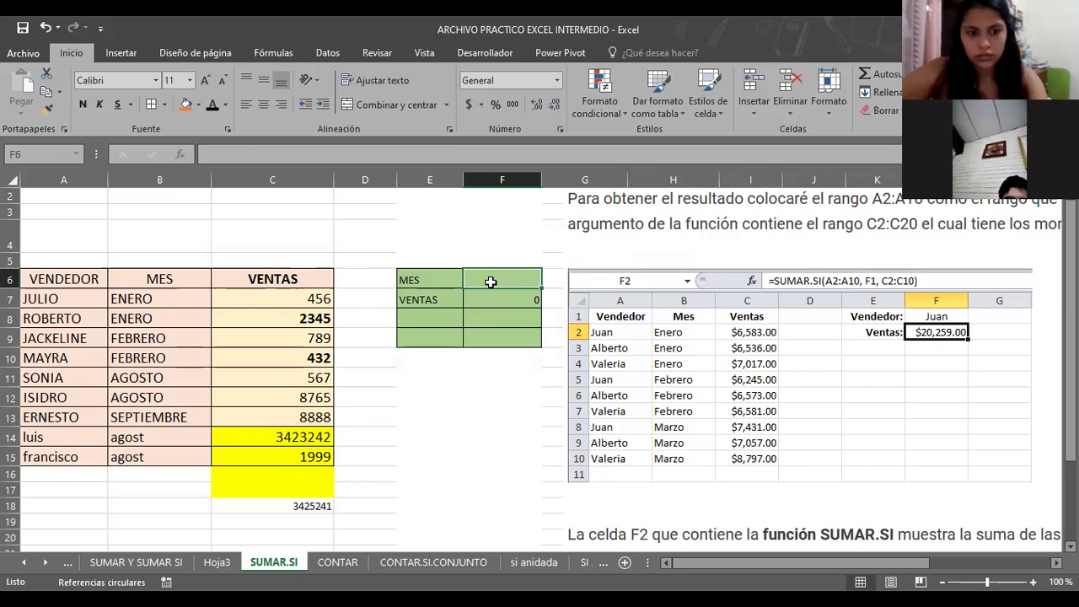
pyautogui.write('ENERO')
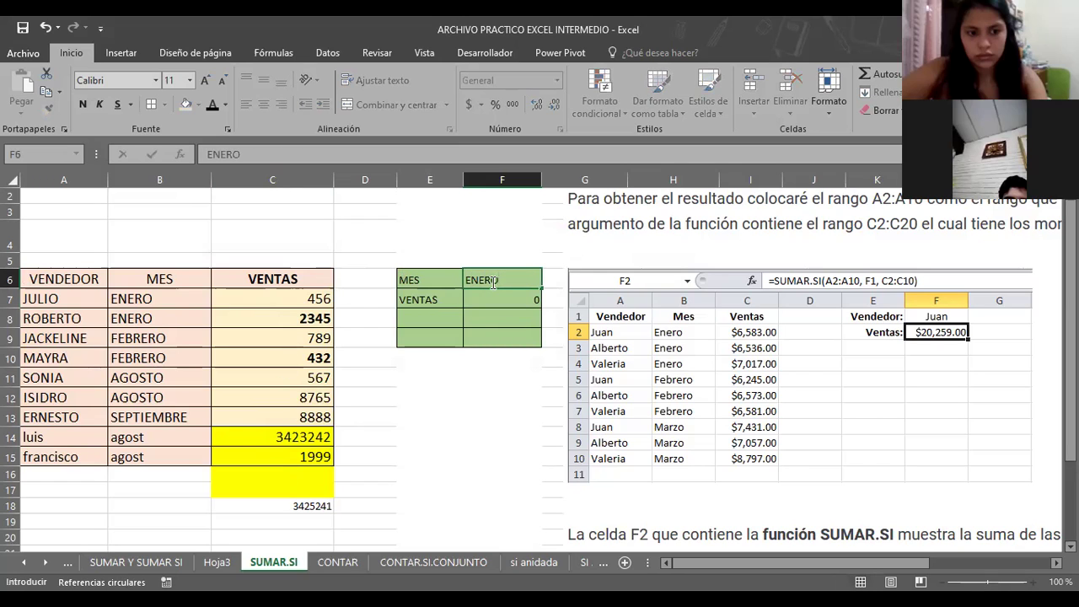
pyautogui.press('Return')
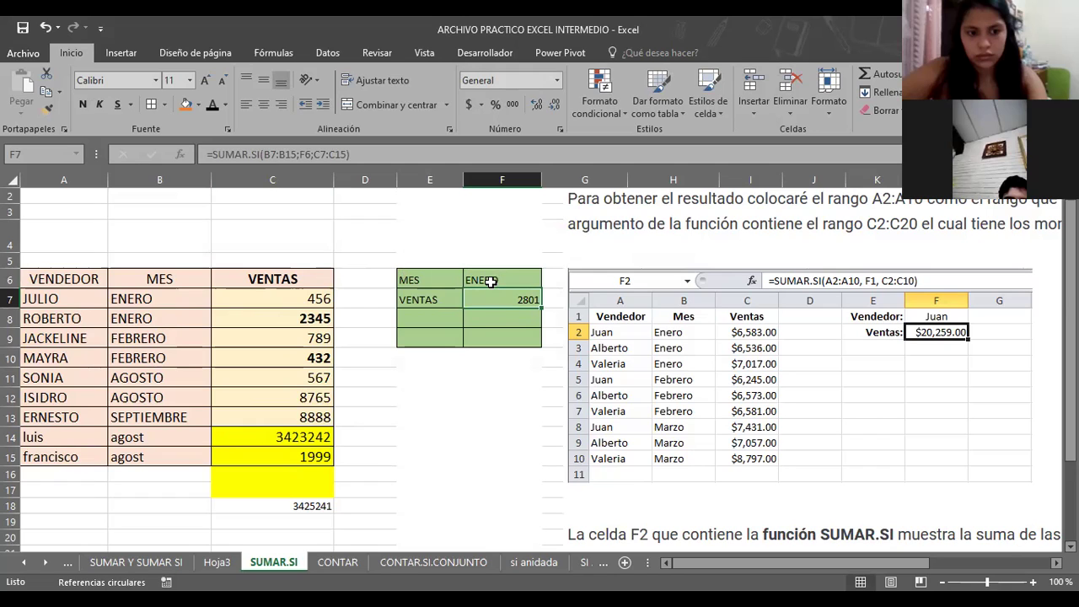
# Add a check sum =C7+C8 in D12, matching the 2801 January total.
pyautogui.click(389, 396)
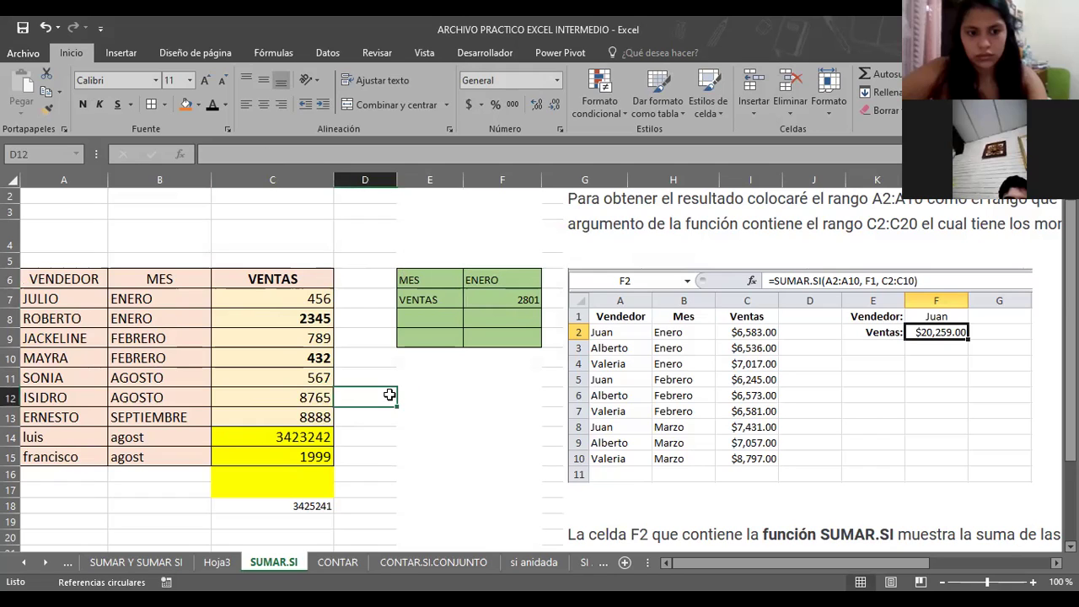
pyautogui.write('=')
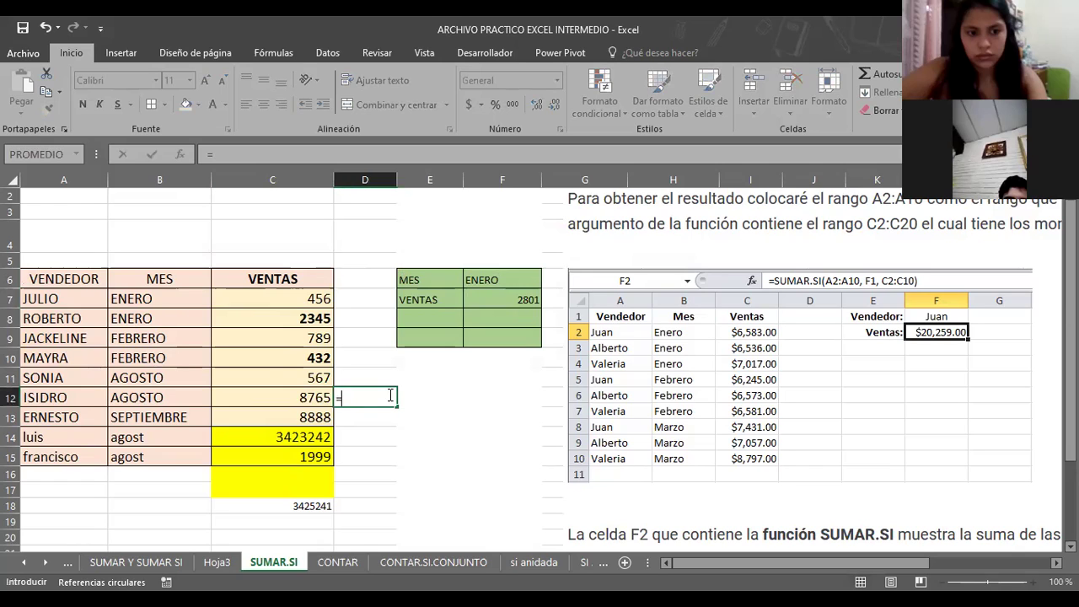
pyautogui.click(299, 298)
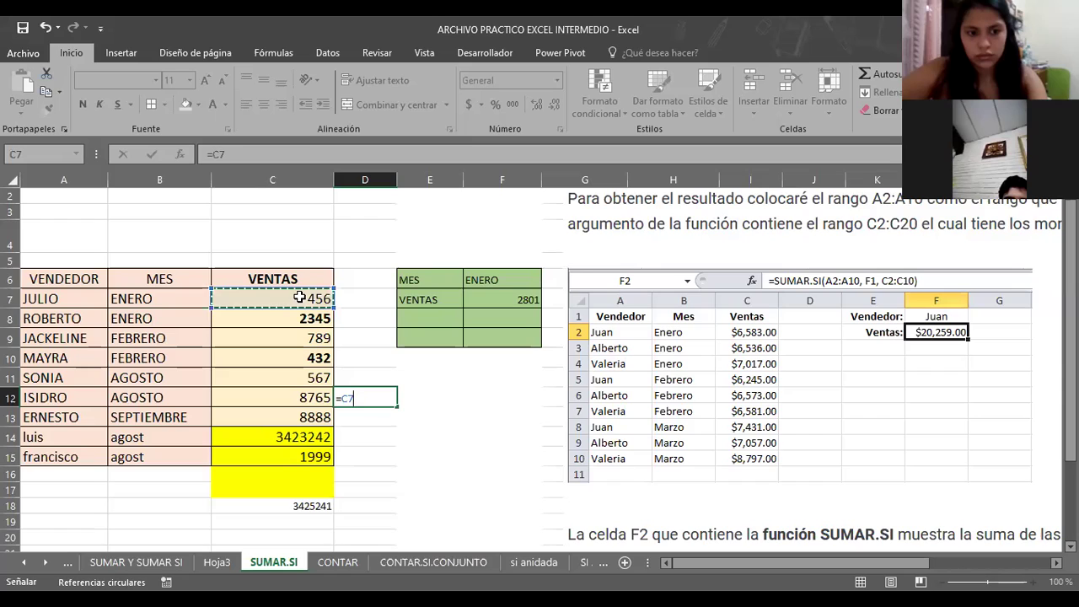
pyautogui.write('+')
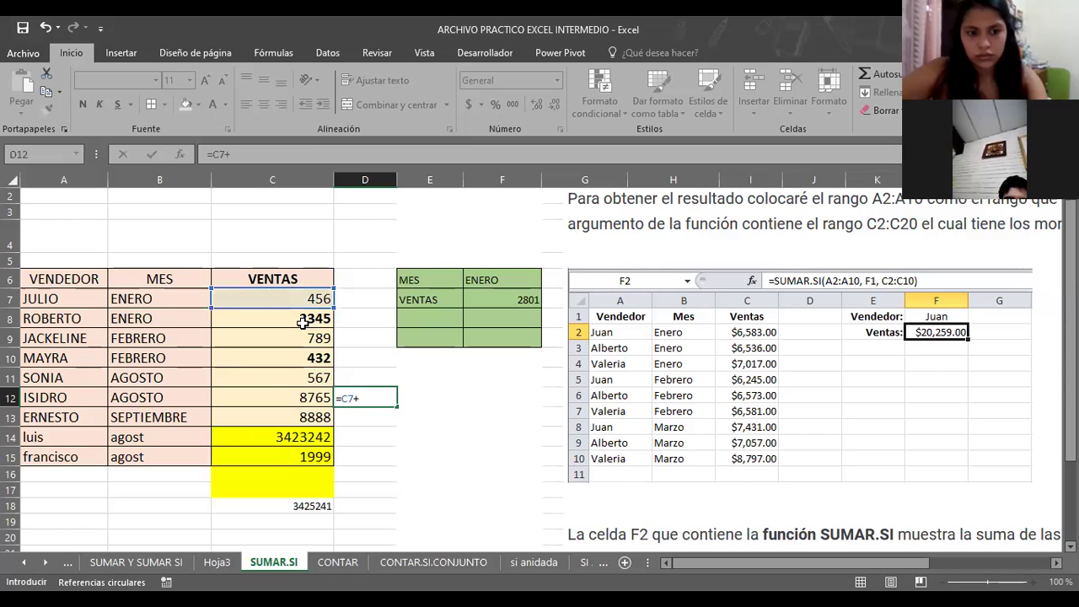
pyautogui.click(303, 321)
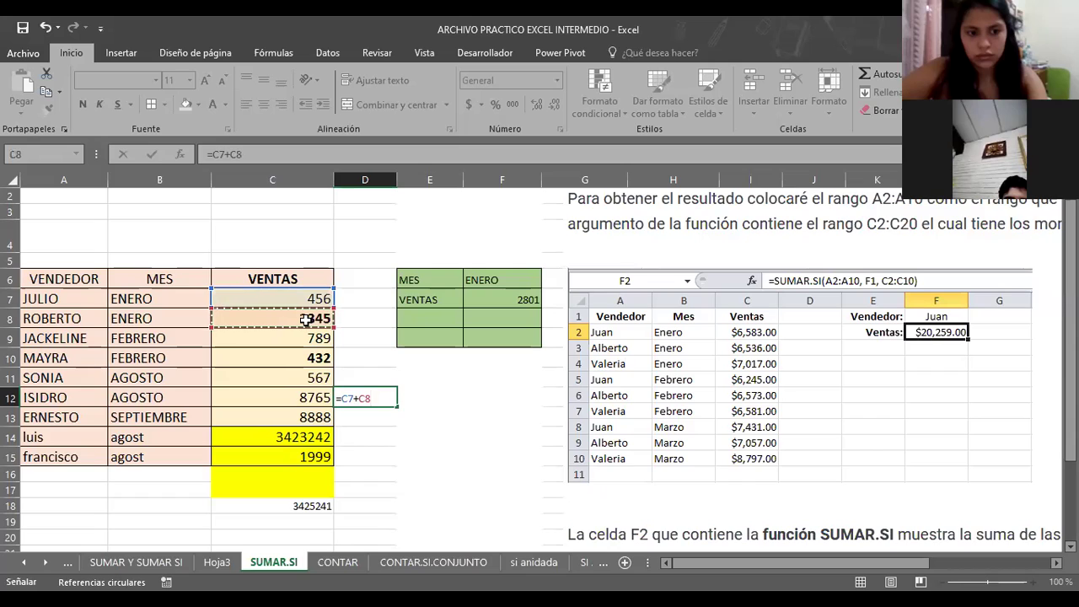
pyautogui.press('Return')
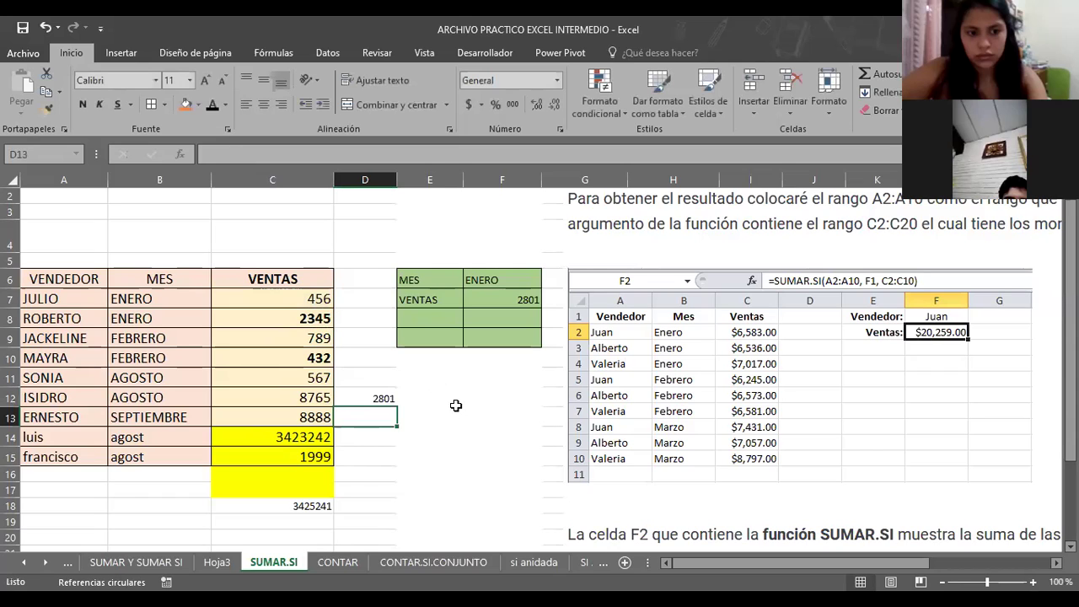
pyautogui.click(456, 408)
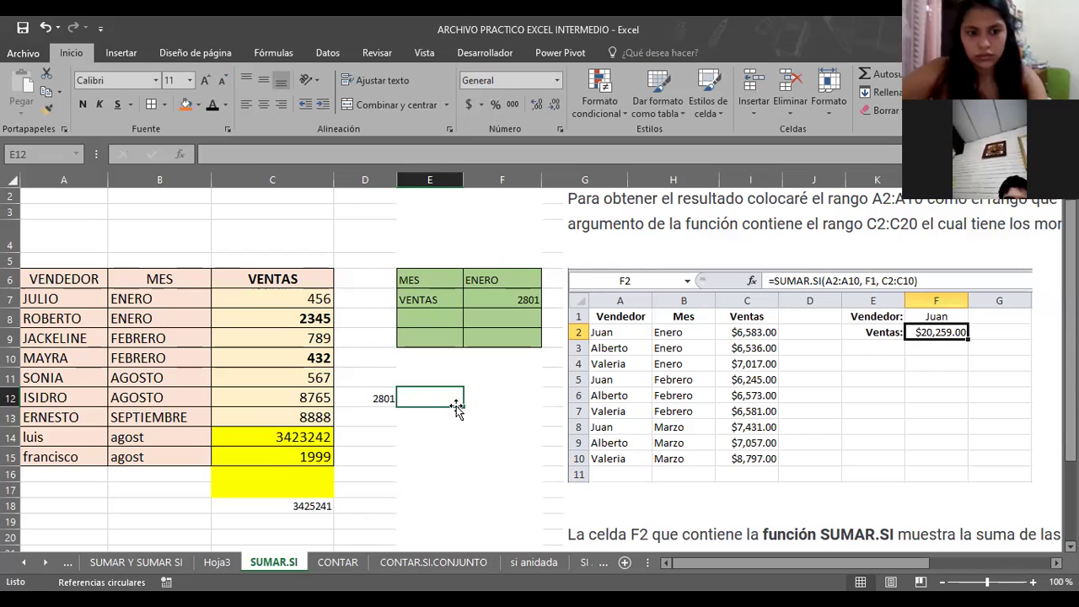
pyautogui.click(492, 279)
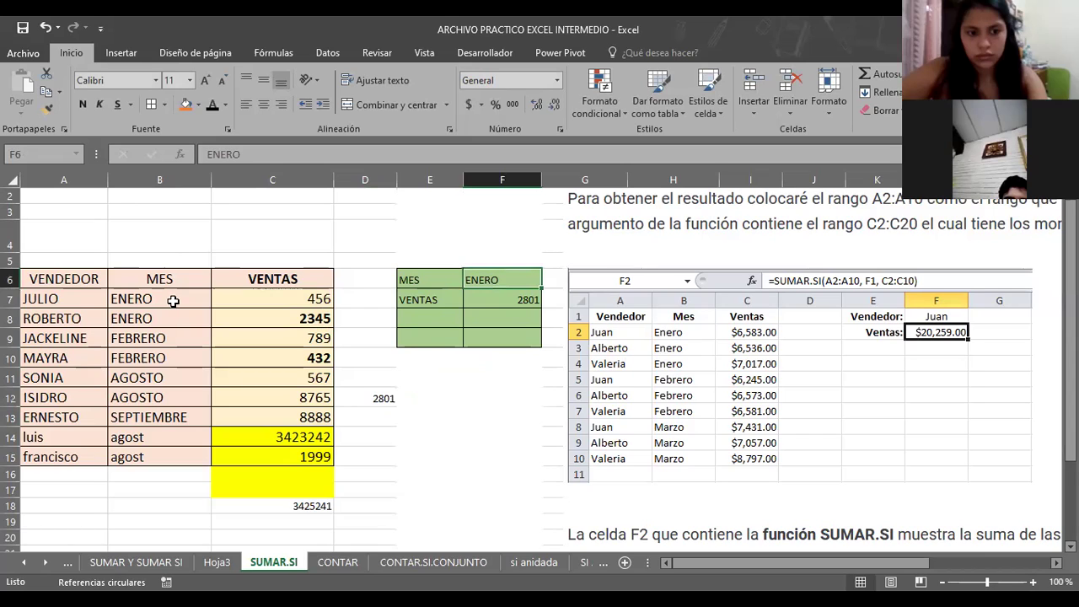
# Change F7's criteria range from B7:B15 to A7:A15 and clear ENERO from F6.
pyautogui.click(506, 300)
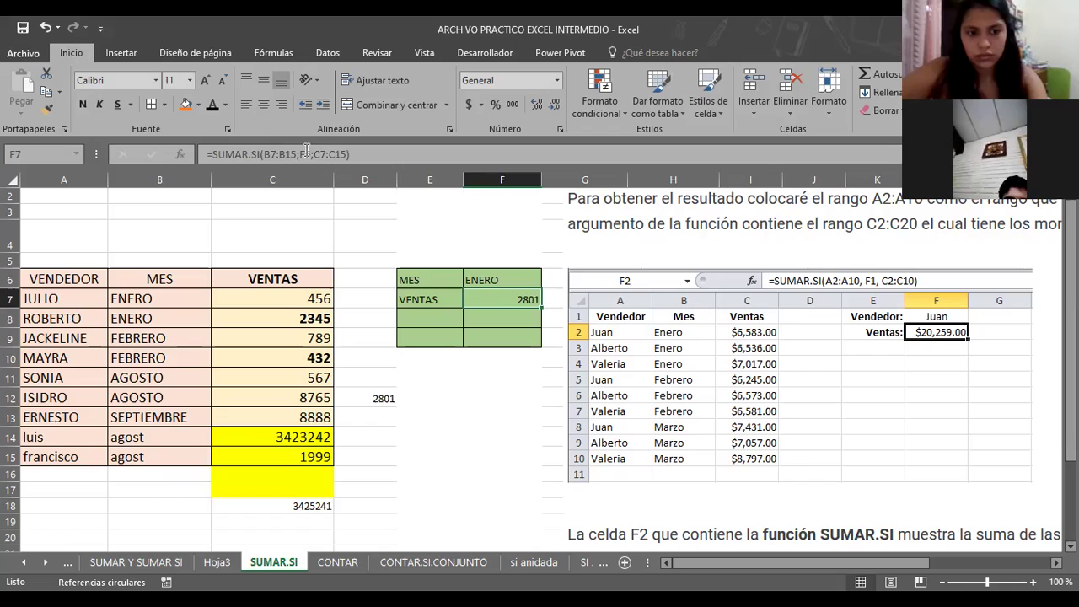
pyautogui.press('F2')
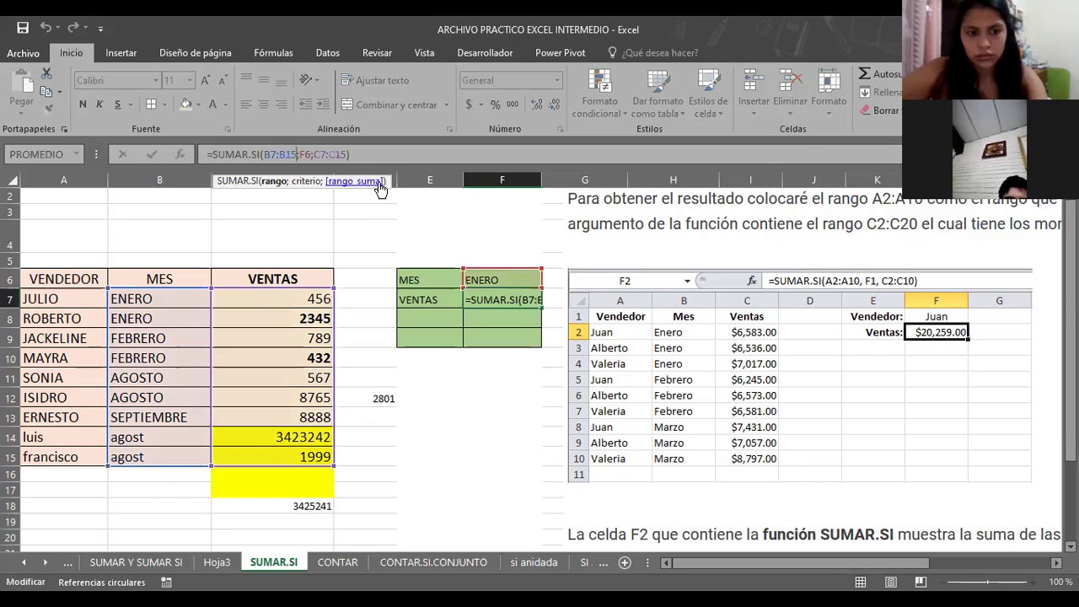
pyautogui.press('BackSpace')
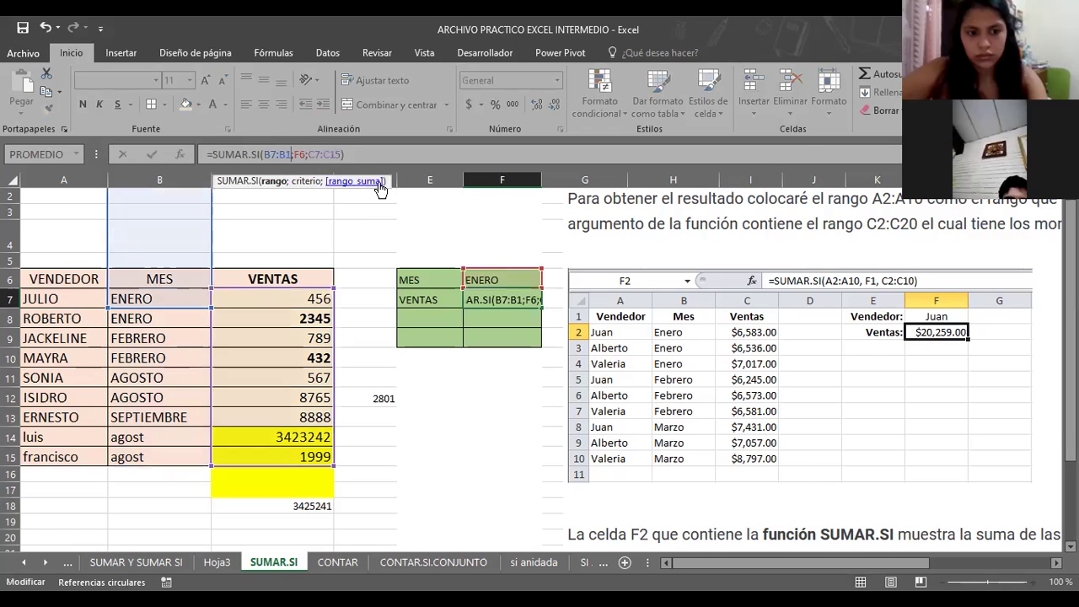
pyautogui.press('BackSpace')
pyautogui.press('BackSpace')
pyautogui.press('BackSpace')
pyautogui.click(51, 299)
pyautogui.keyDown('shift'); pyautogui.click(61, 453); pyautogui.keyUp('shift')
pyautogui.press('Return')
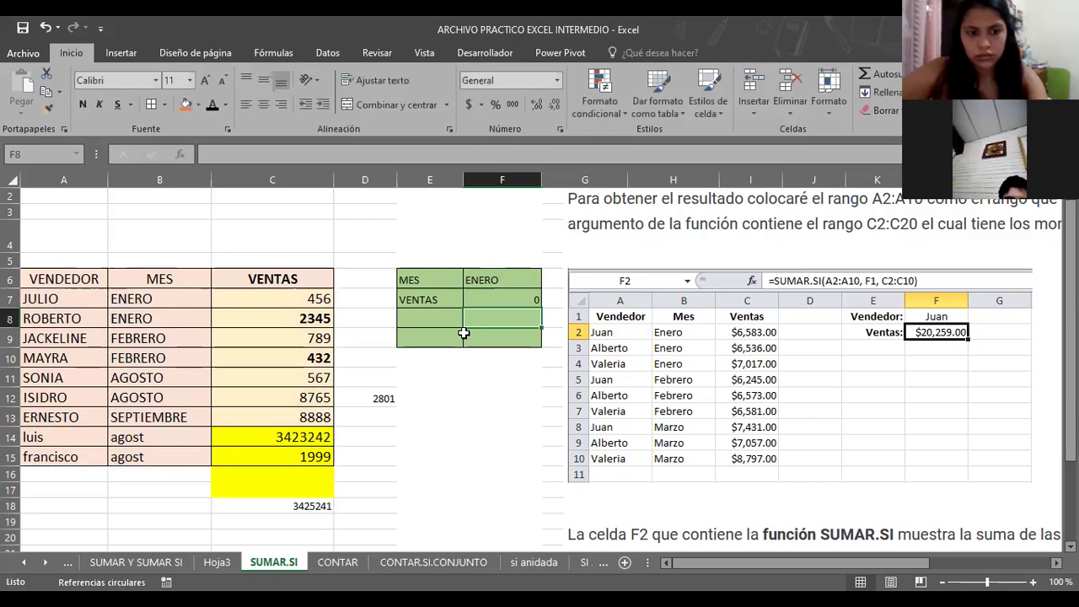
pyautogui.click(494, 280)
pyautogui.press('Delete')
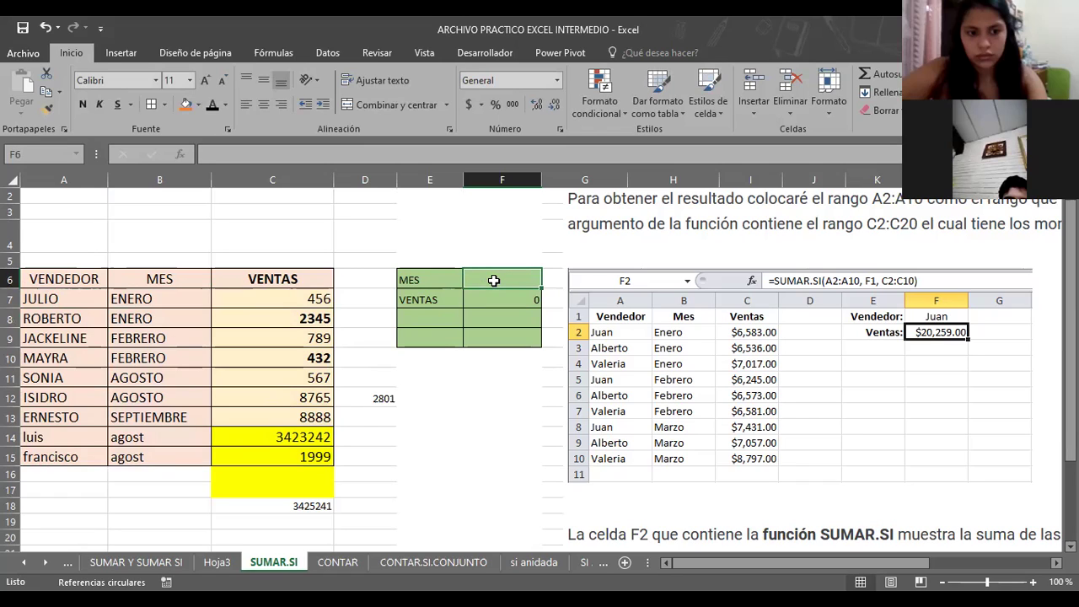
pyautogui.write('JULIO')
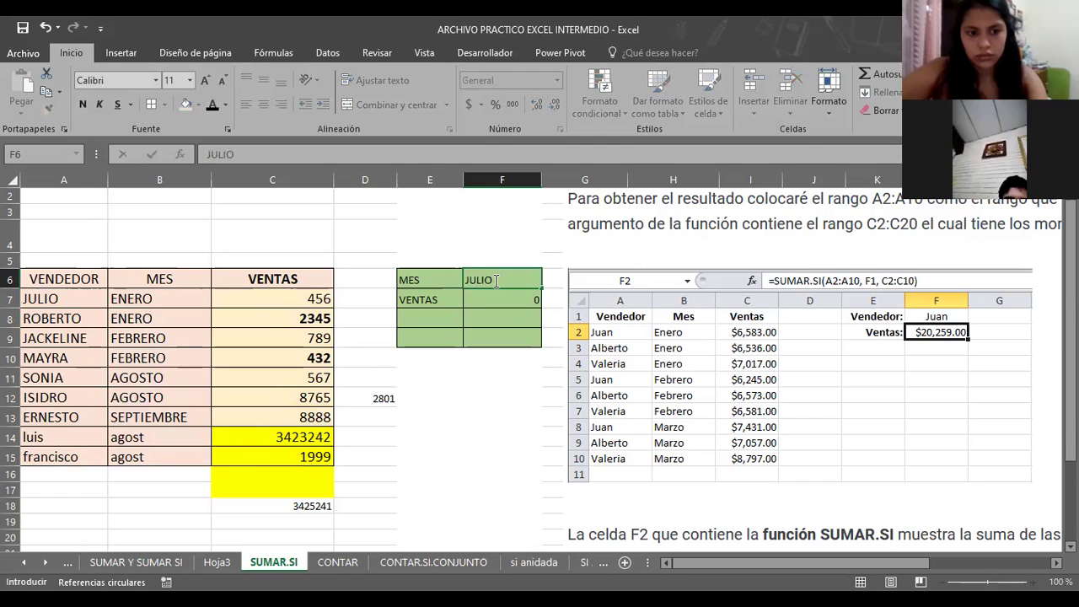
pyautogui.press('Return')
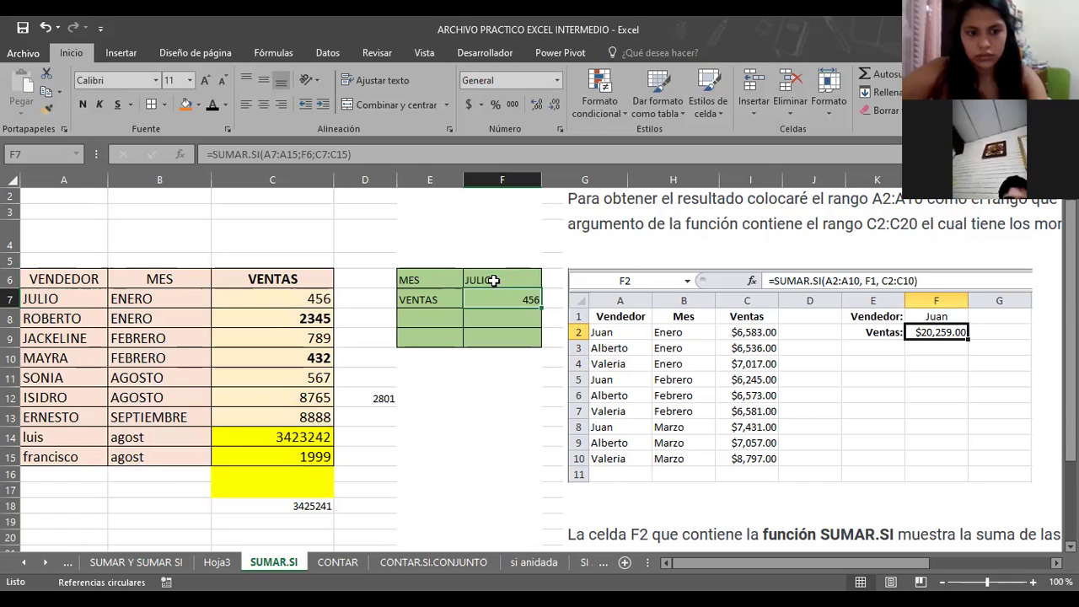
pyautogui.click(493, 281)
pyautogui.press('Delete')
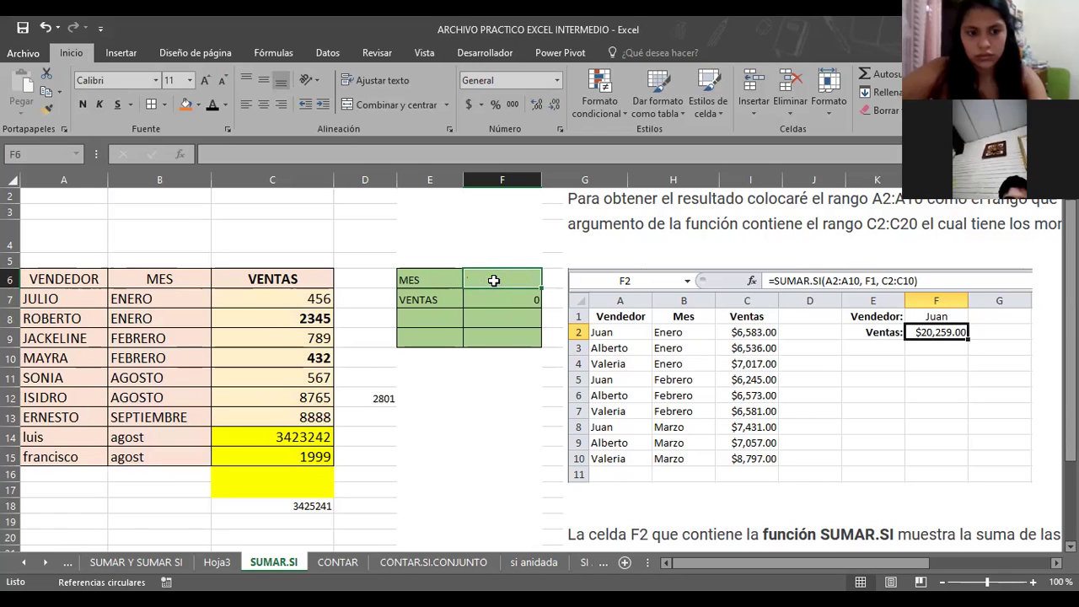
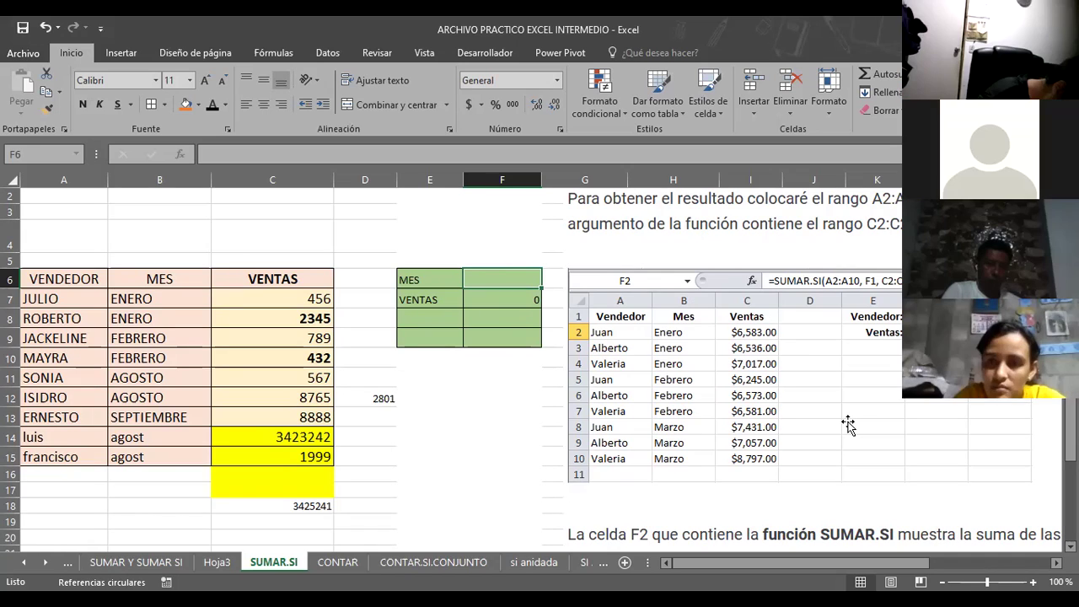
# Enter MAYRA as the seller in F6 so F7 totals her sales of 432.
pyautogui.scroll(-1, 848, 424)
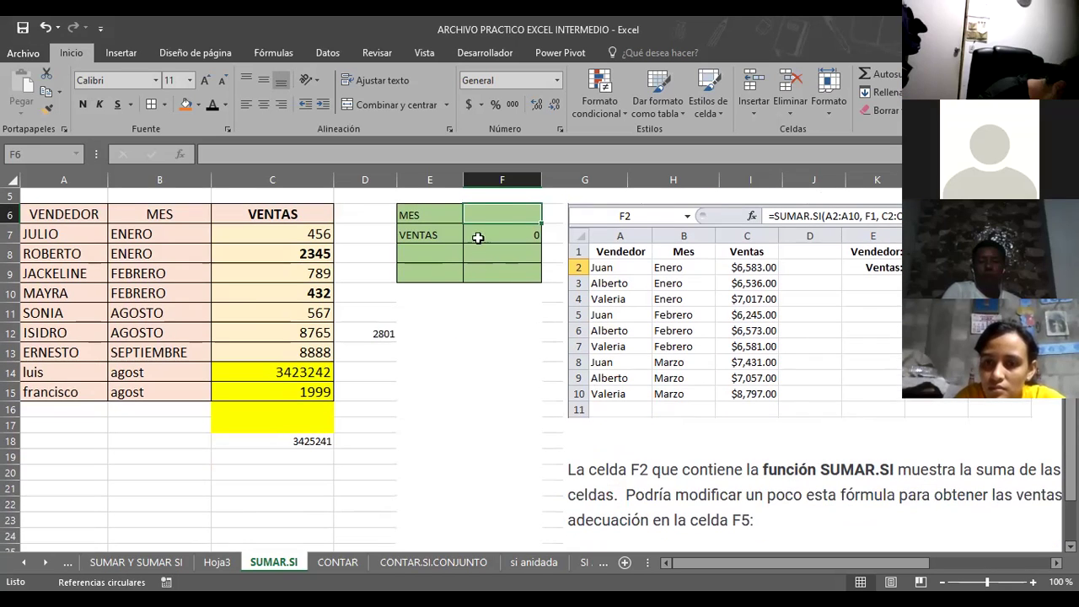
pyautogui.write('MAYRA')
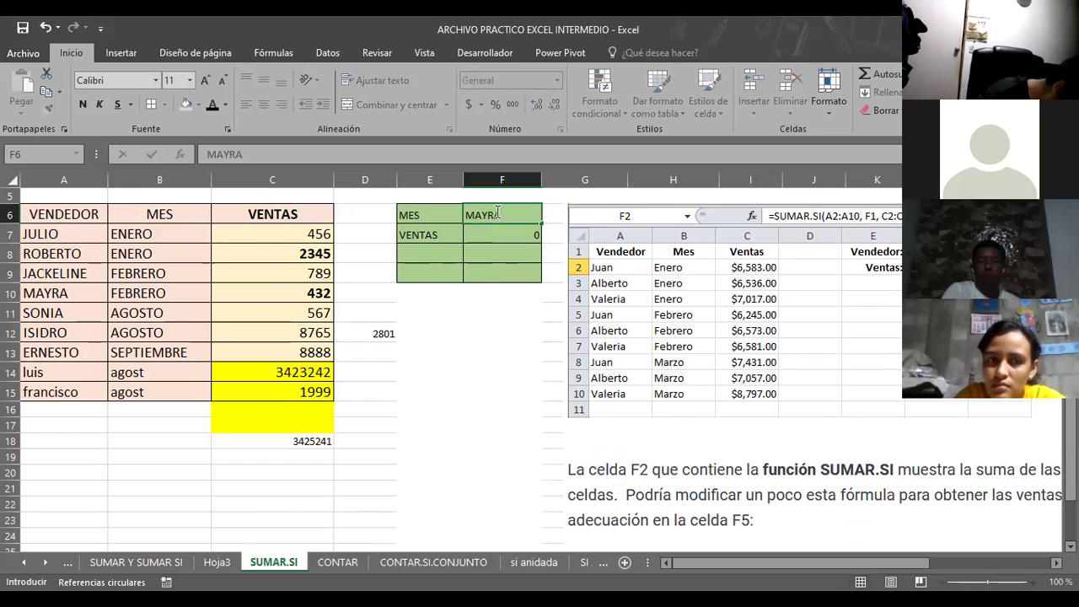
pyautogui.press('Return')
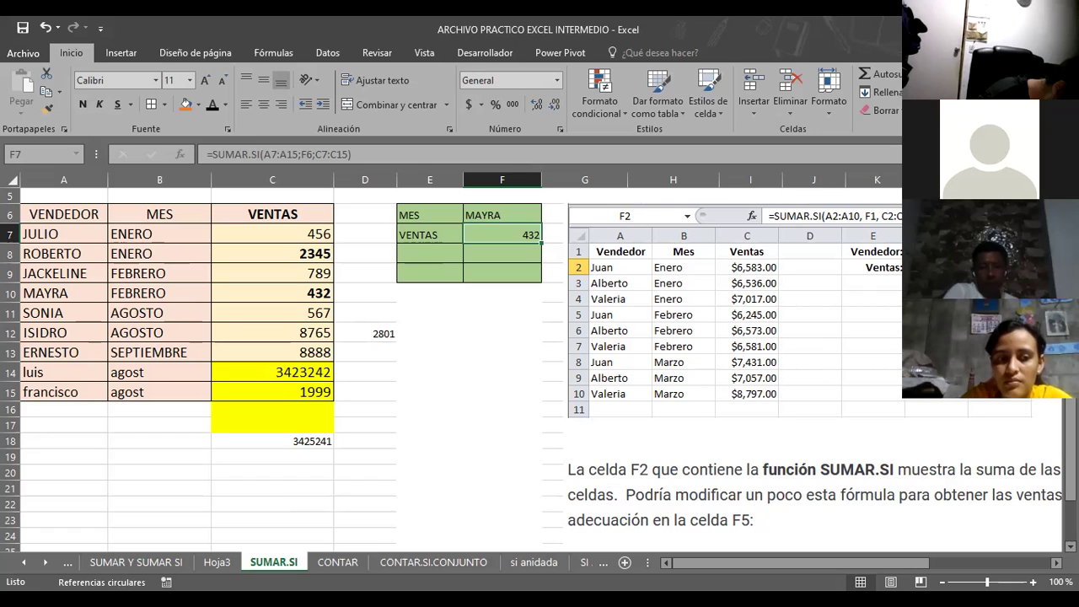
# Replace the seller in F6 with SONIA, correcting a mistyped 'SONI', so F7 shows 567.
pyautogui.click(514, 215)
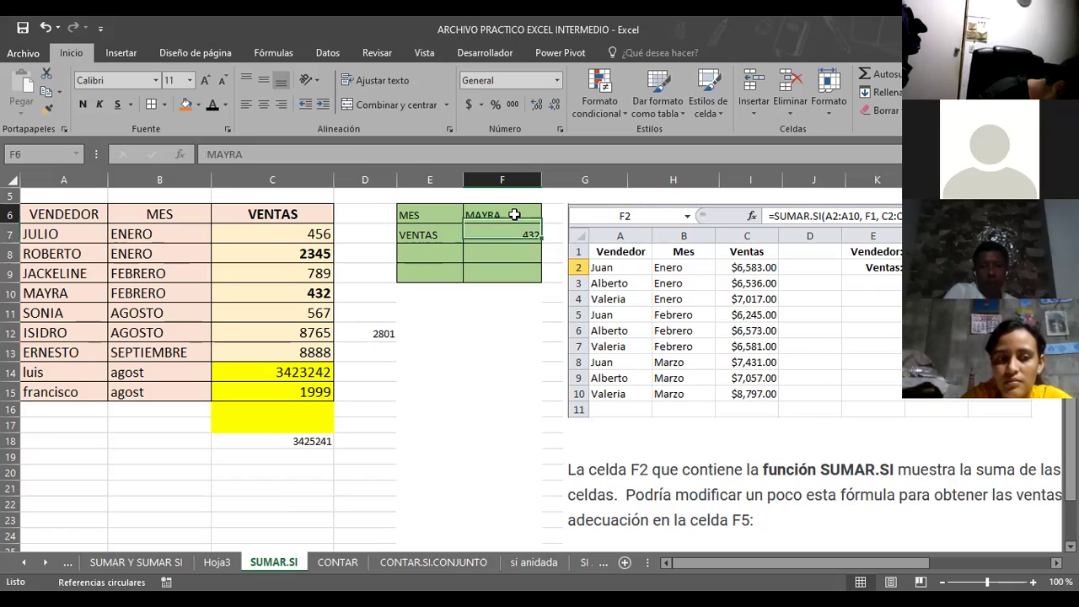
pyautogui.write('SONI')
pyautogui.press('Return')
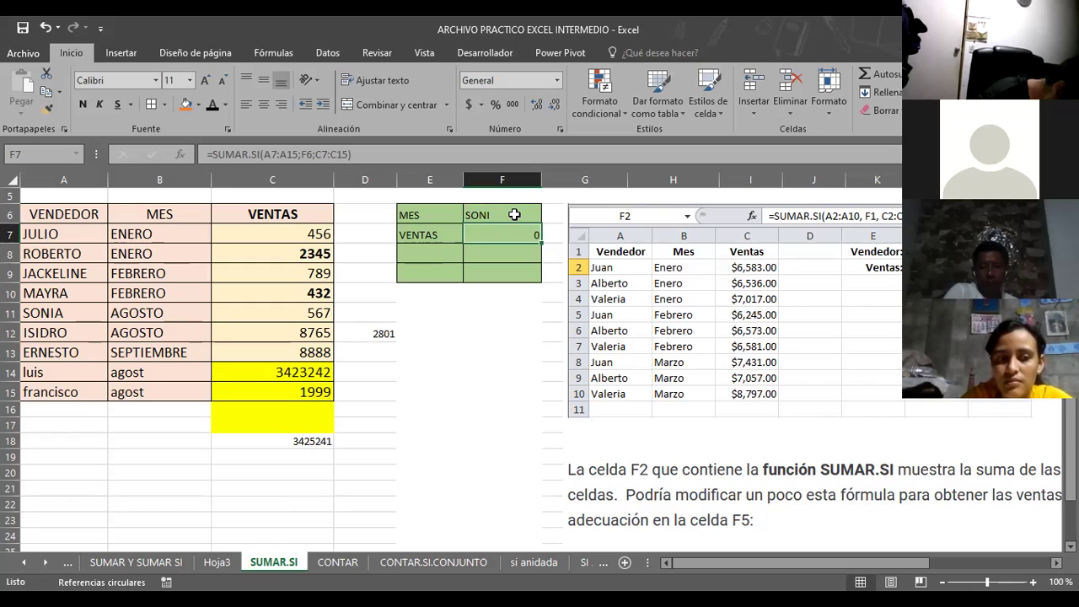
pyautogui.click(514, 215)
pyautogui.write('SONIA')
pyautogui.press('Return')
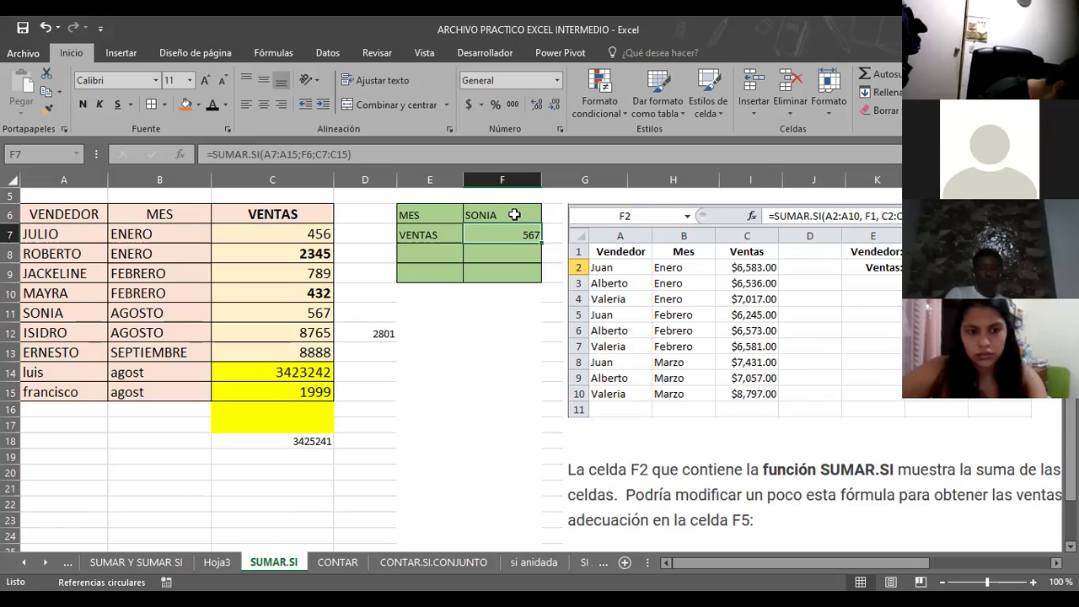
# Switch to the SUMAR Y SUMAR SI sheet and inspect David's SUMAR.SI formula in F7.
pyautogui.click(147, 562)
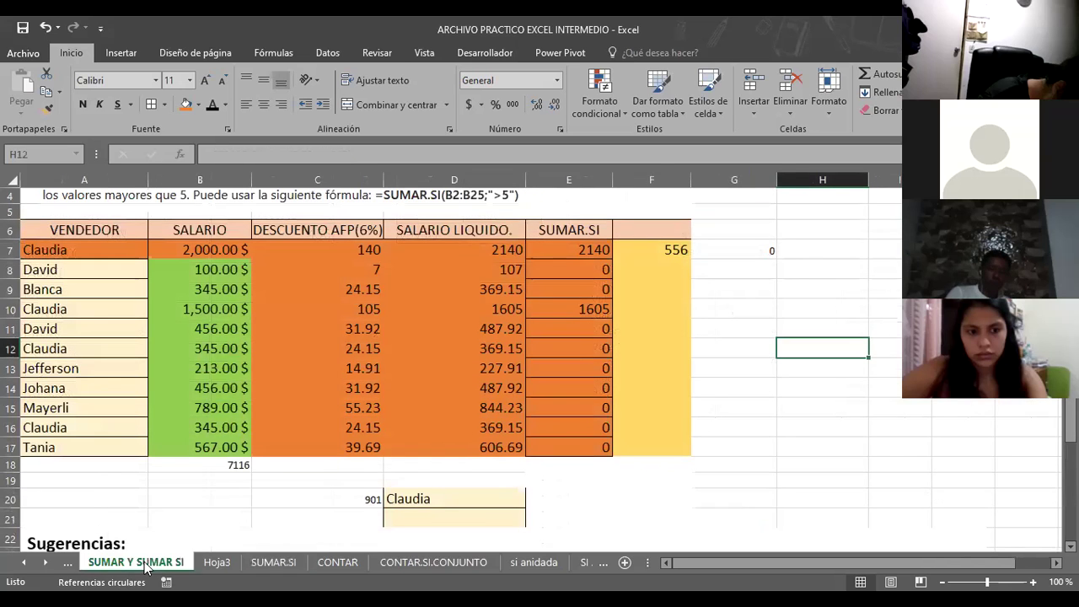
pyautogui.click(665, 250)
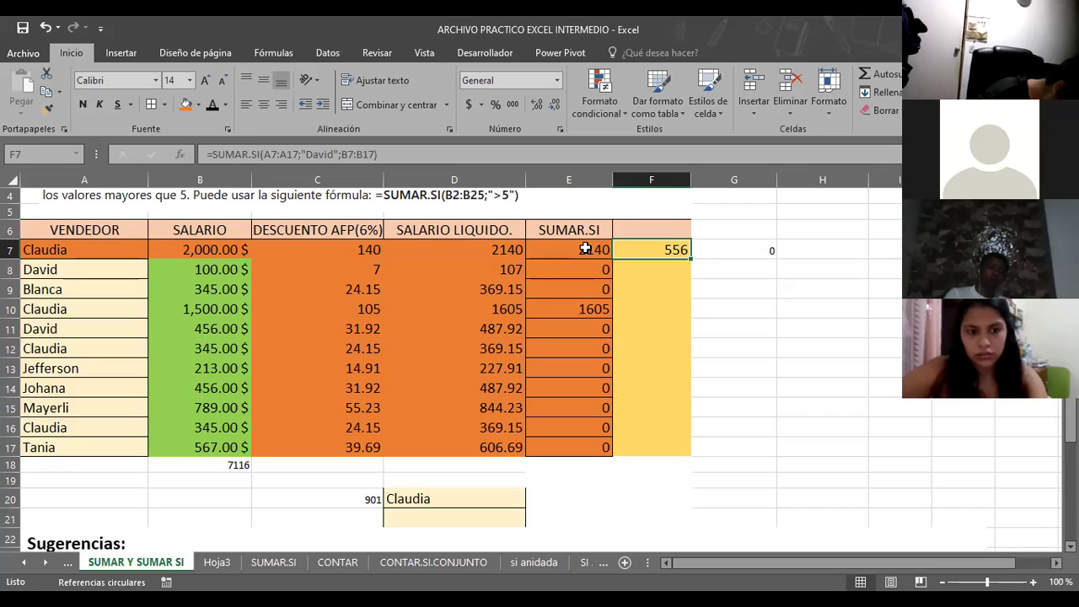
# Enter 73967934 in G19 at 16-point font size, then switch to the CONTAR sheet.
pyautogui.click(724, 477)
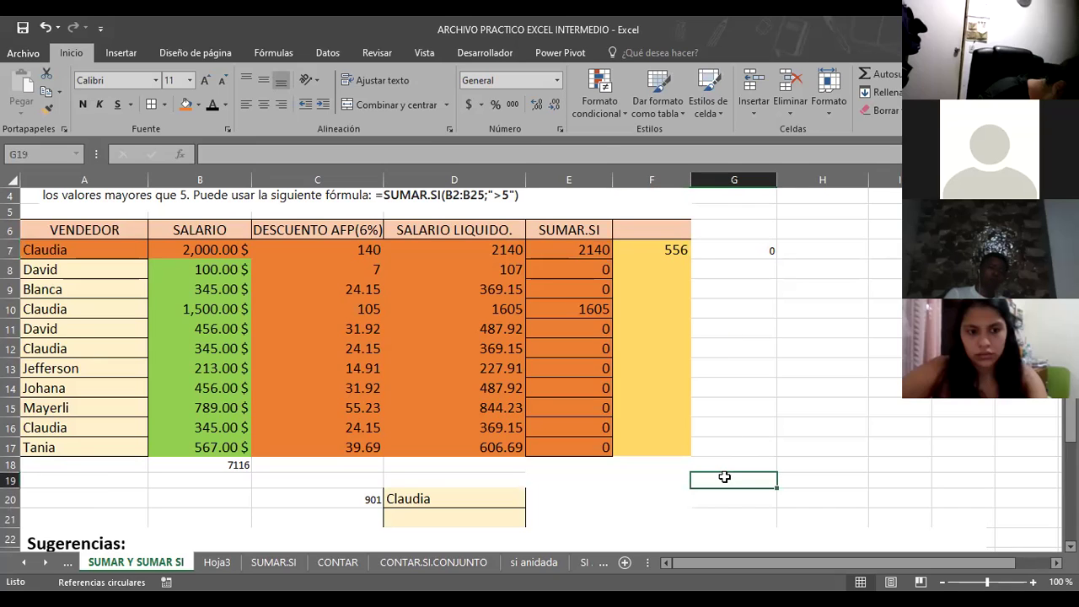
pyautogui.write('73')
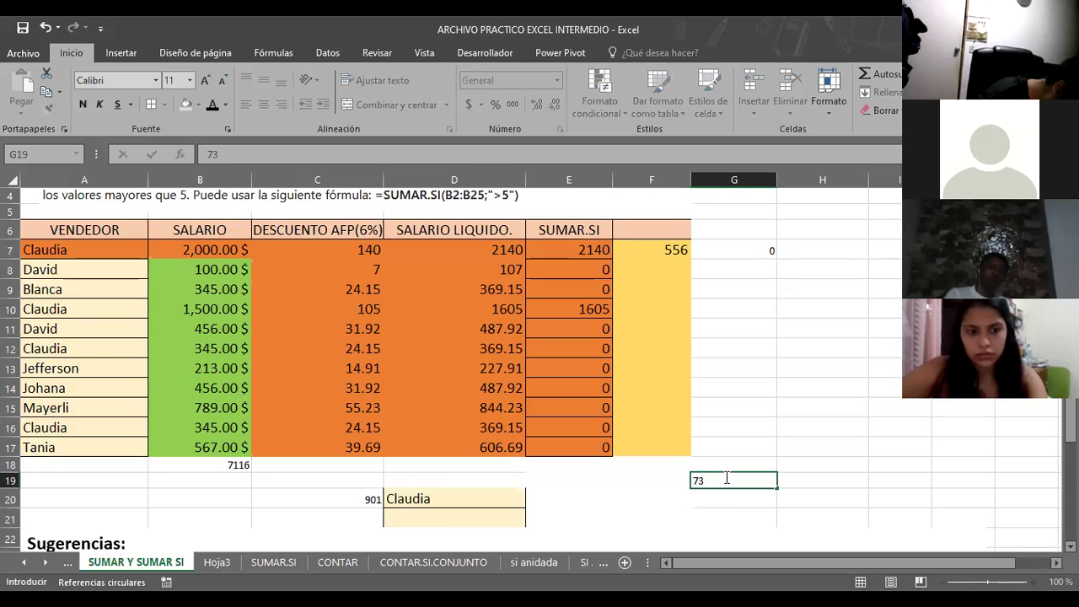
pyautogui.write('96')
pyautogui.write('7934')
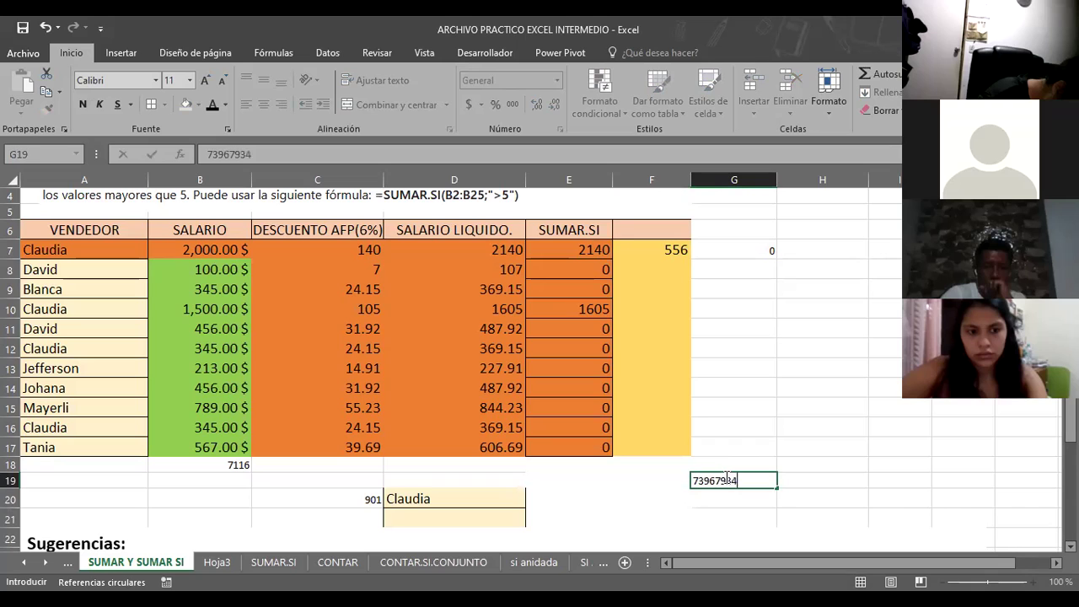
pyautogui.press('Return')
pyautogui.click(724, 478)
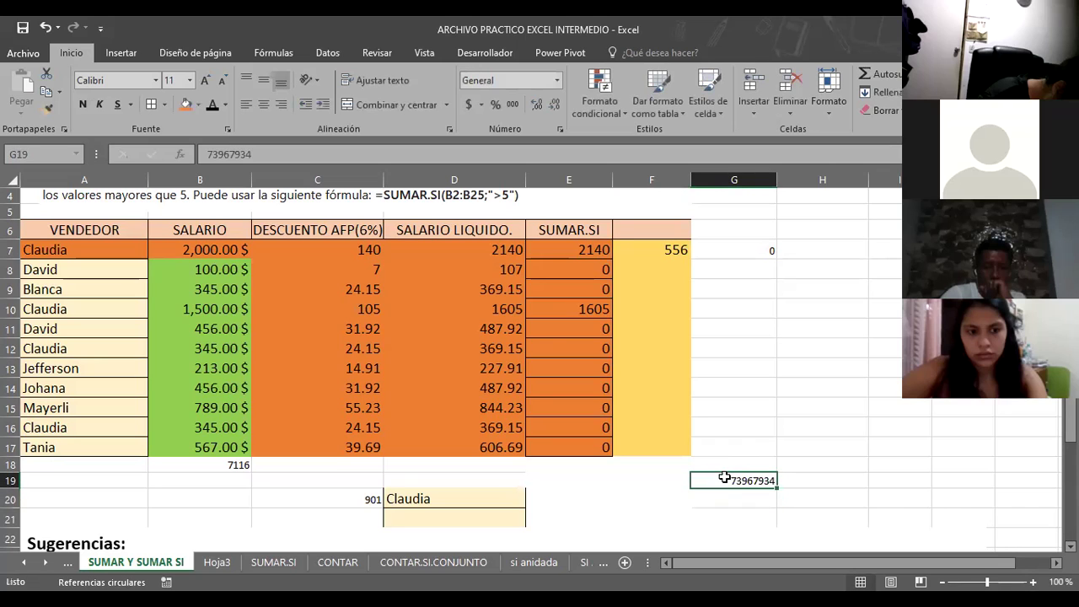
pyautogui.hotkey('ctrl', 'shift', '>')
pyautogui.click(205, 80)
pyautogui.press('Up')
pyautogui.press('Up')
pyautogui.click(736, 492)
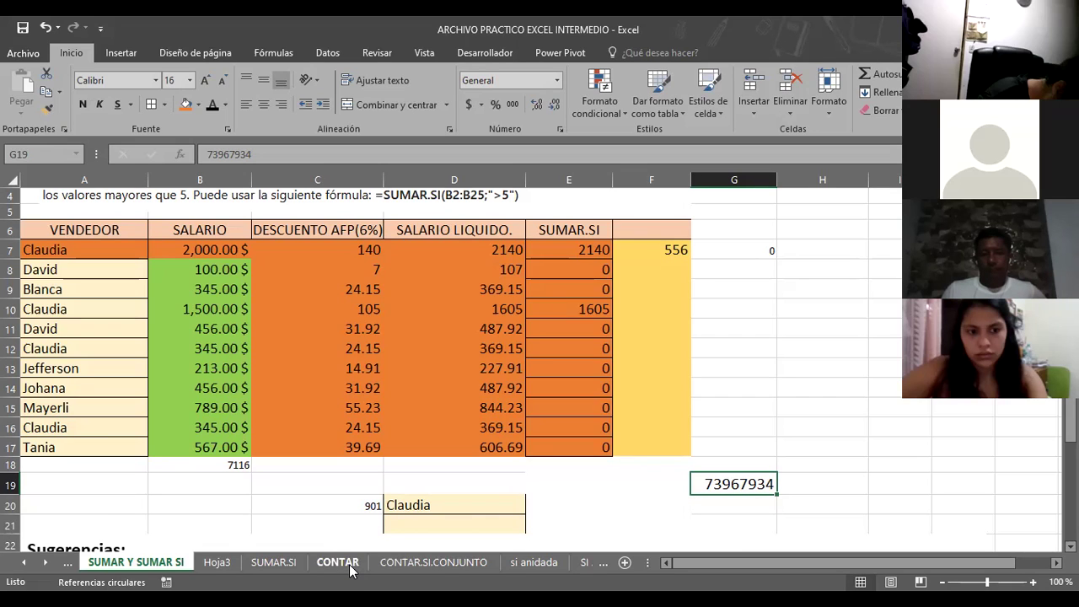
pyautogui.click(492, 181)
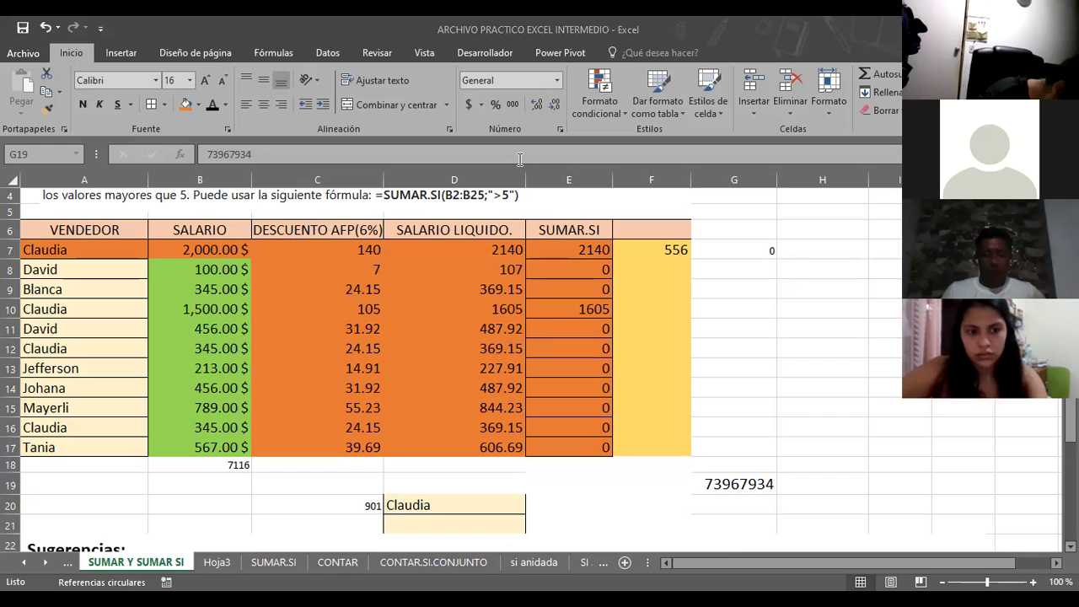
pyautogui.click(325, 562)
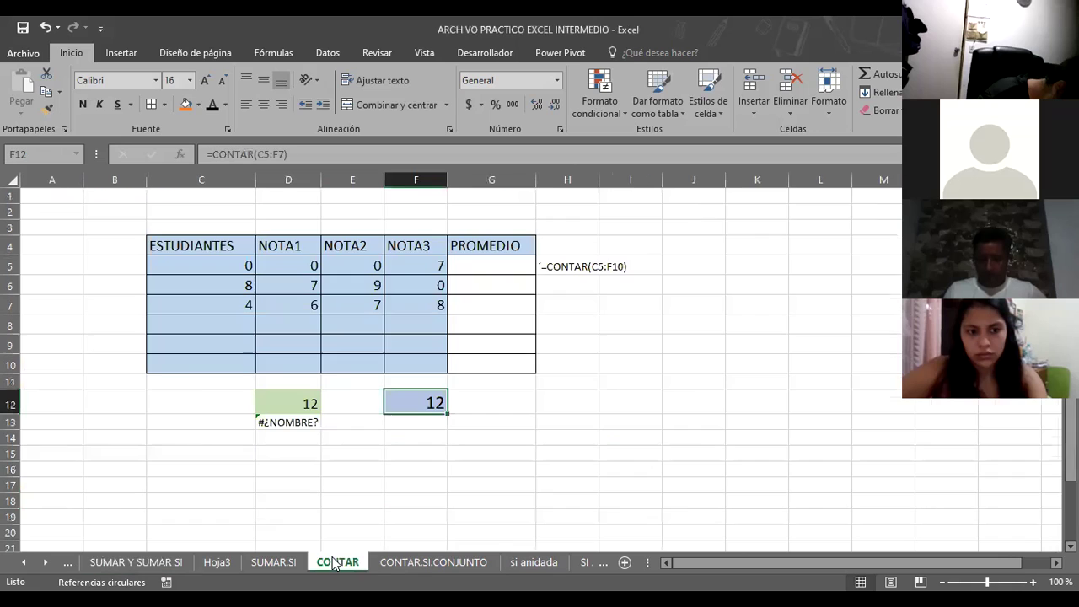
pyautogui.click(565, 471)
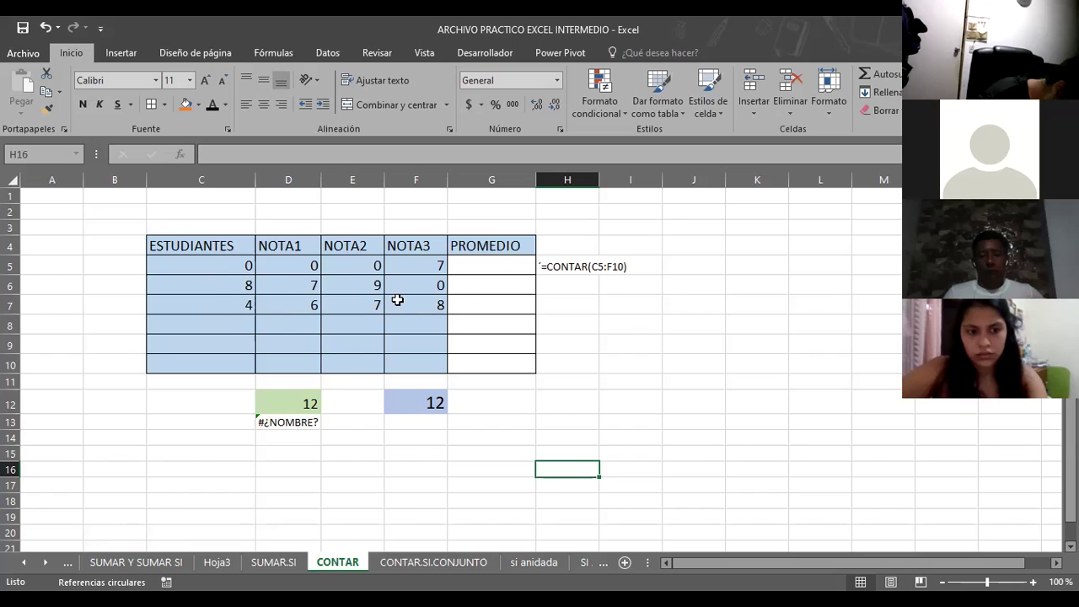
# Set C6 to 0 and replace C7 with the letter A.
pyautogui.click(239, 288)
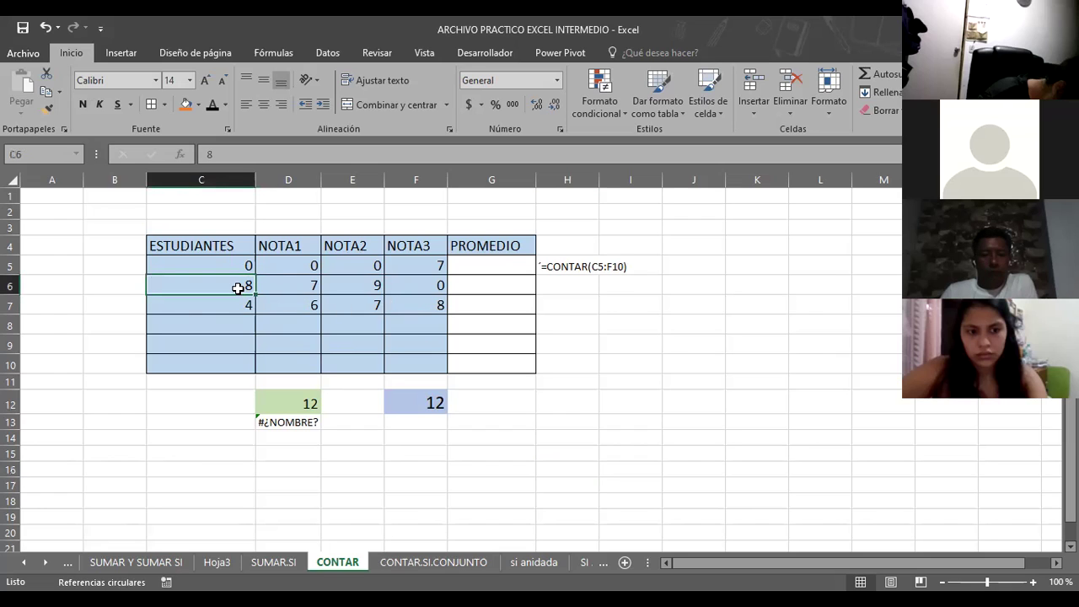
pyautogui.write('0')
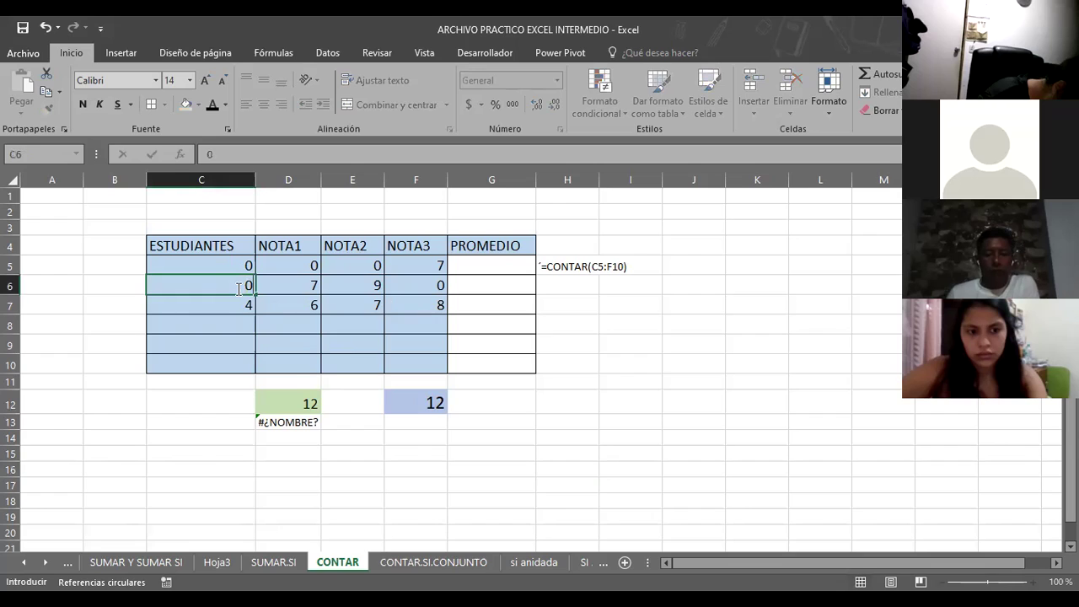
pyautogui.press('Return')
pyautogui.write('0')
pyautogui.press('Return')
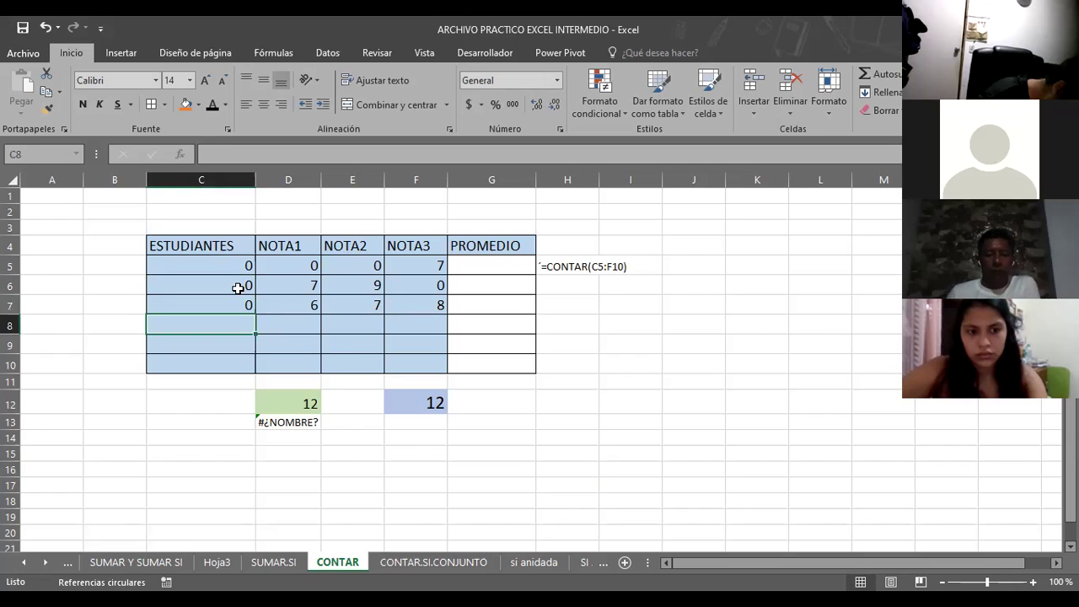
pyautogui.press('Up')
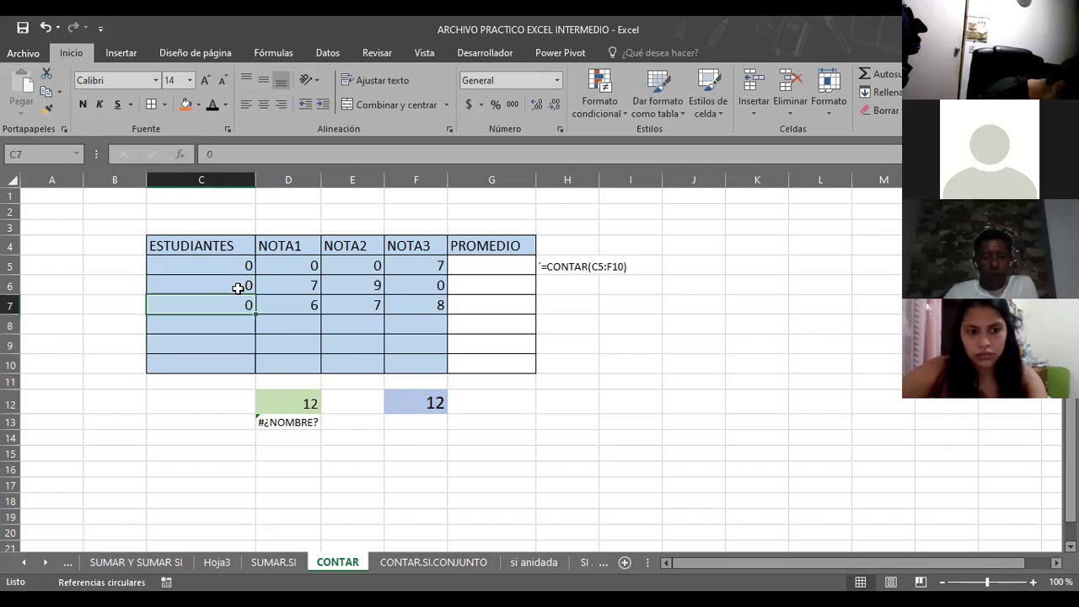
pyautogui.write('3')
pyautogui.press('BackSpace')
pyautogui.write('A')
pyautogui.press('Return')
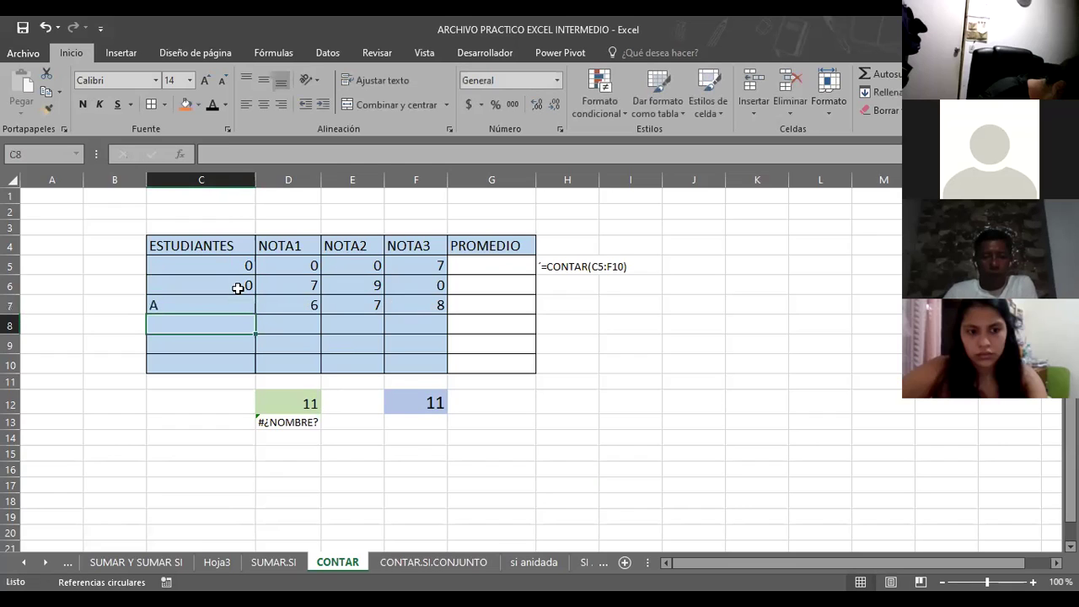
# Enter R in D7 and 5 in E7 of the CONTAR table.
pyautogui.press('Up')
pyautogui.press('Right')
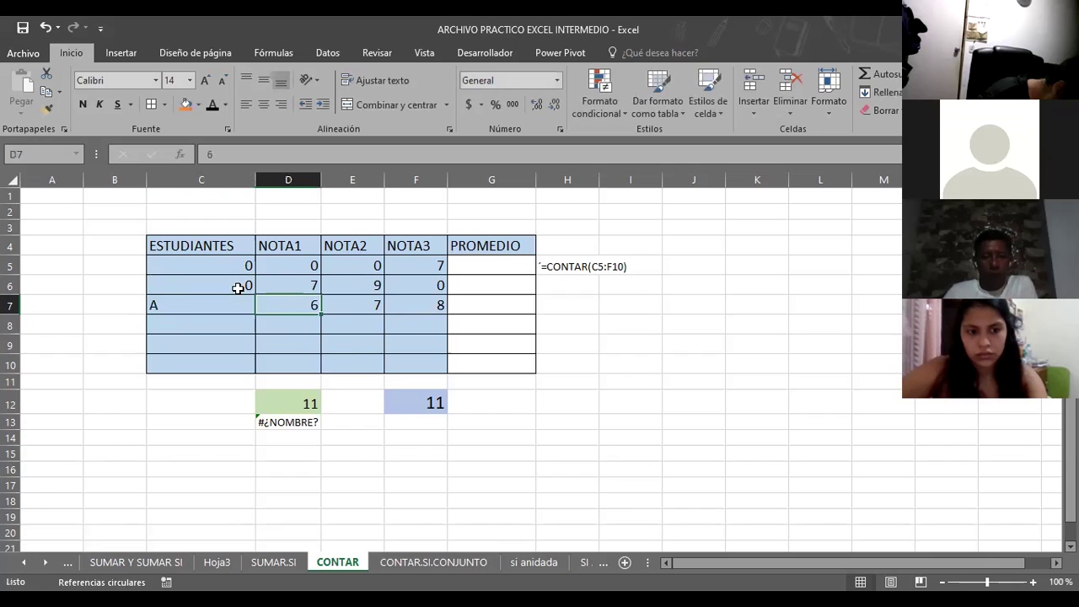
pyautogui.write('R')
pyautogui.press('Return')
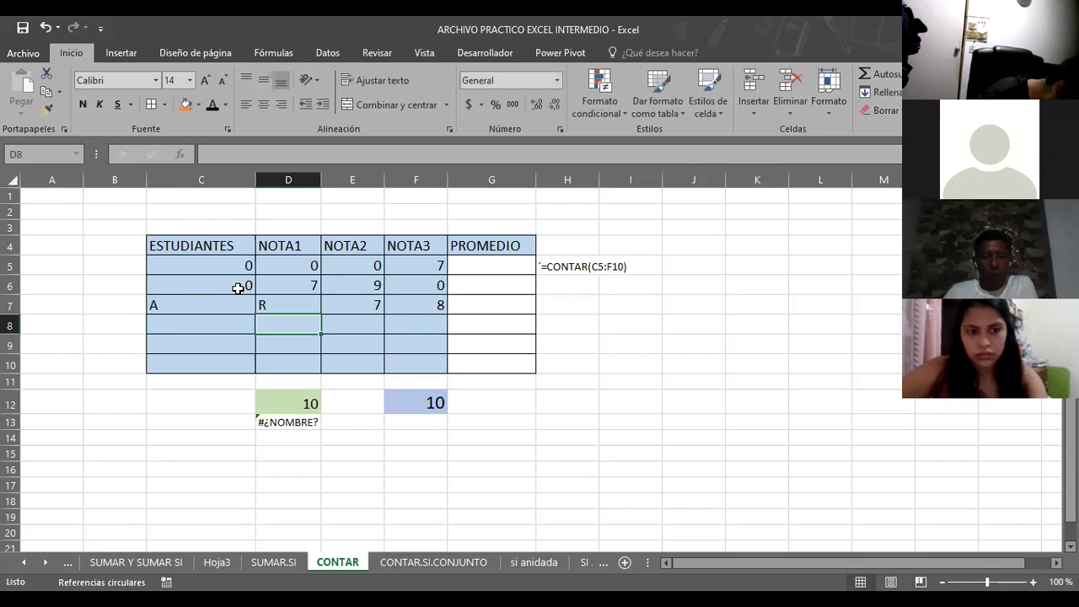
pyautogui.press('Up')
pyautogui.press('Right')
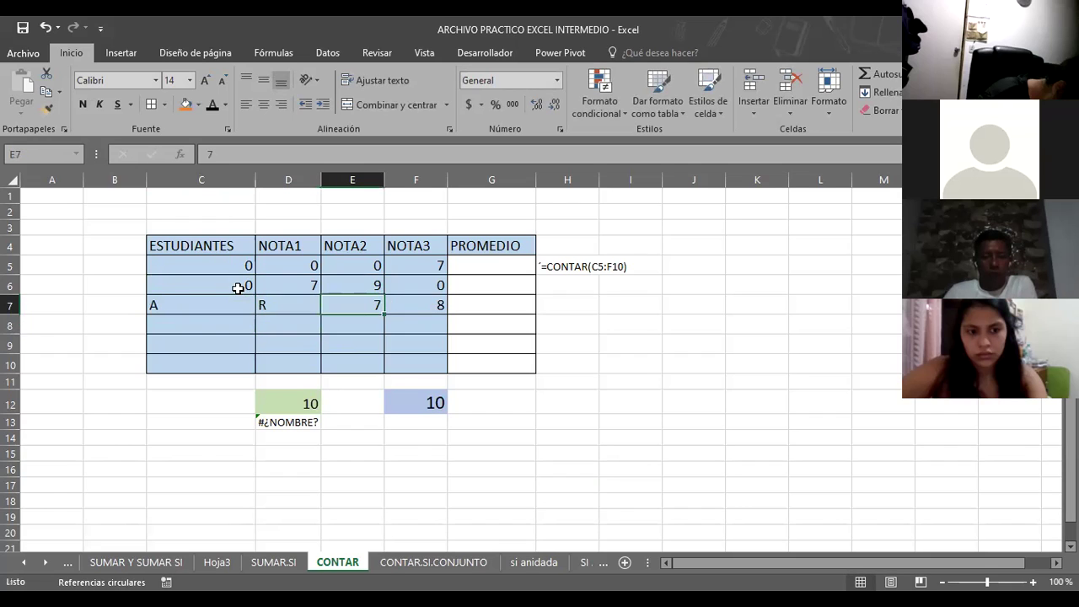
pyautogui.write('5')
pyautogui.press('Return')
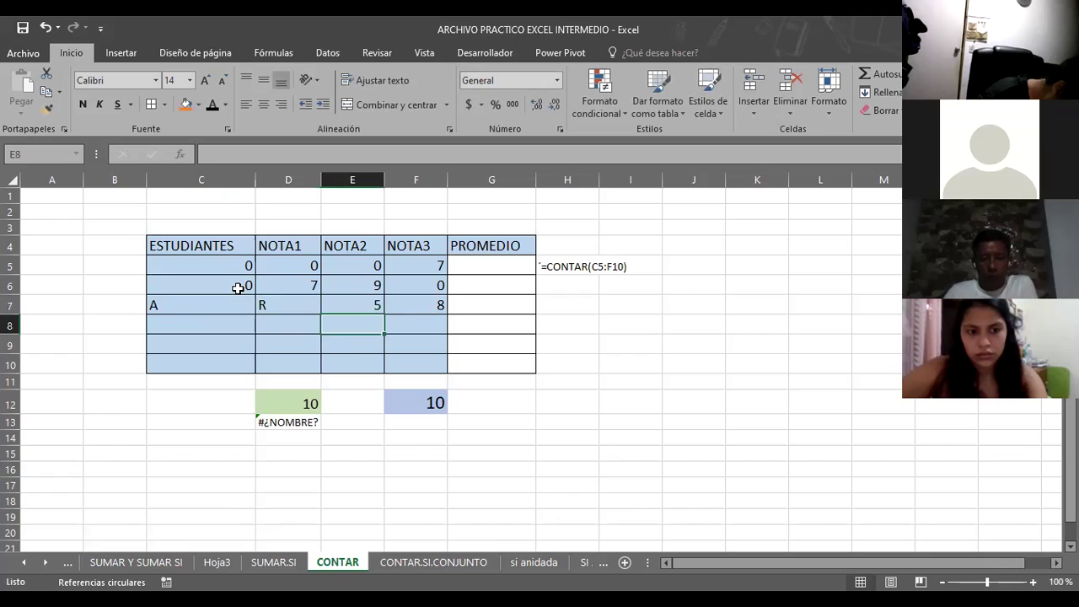
pyautogui.click(287, 402)
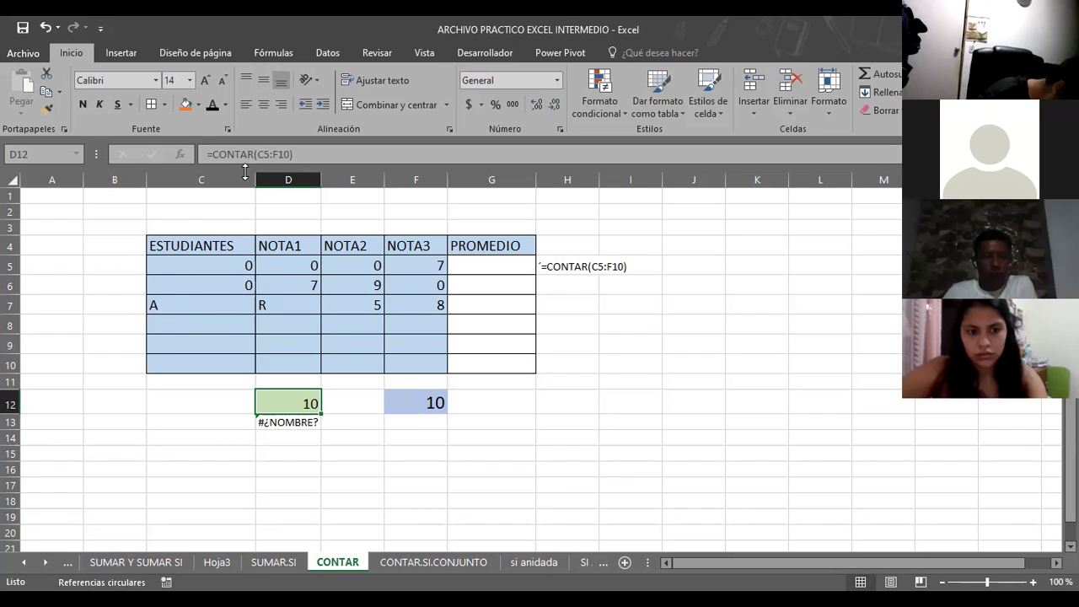
pyautogui.click(234, 274)
pyautogui.moveTo(235, 274)
pyautogui.mouseDown()
pyautogui.moveTo(402, 343)
pyautogui.moveTo(400, 360)
pyautogui.mouseUp()
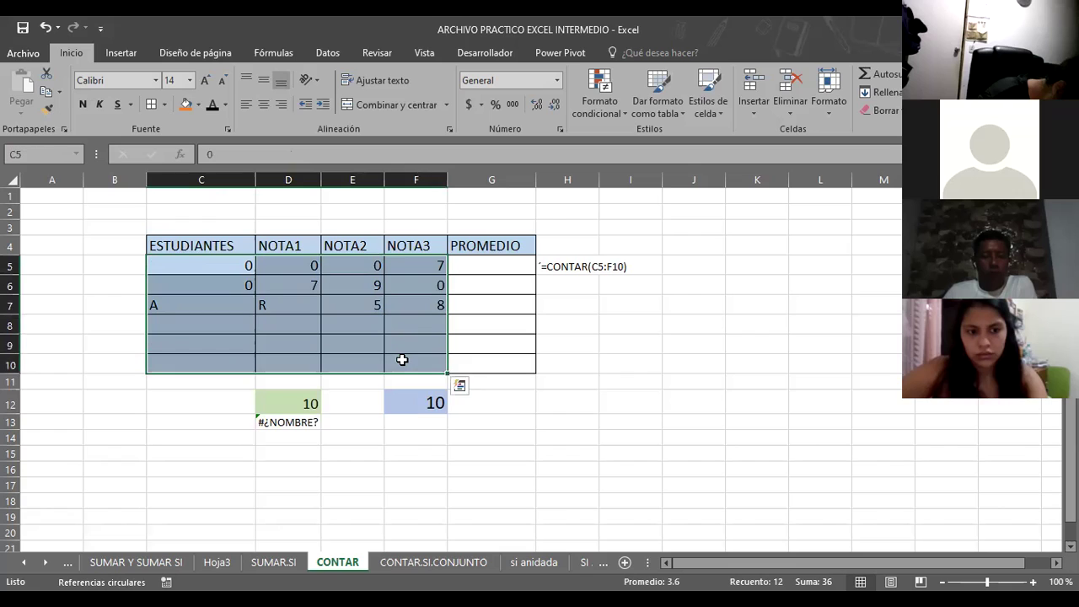
pyautogui.click(288, 406)
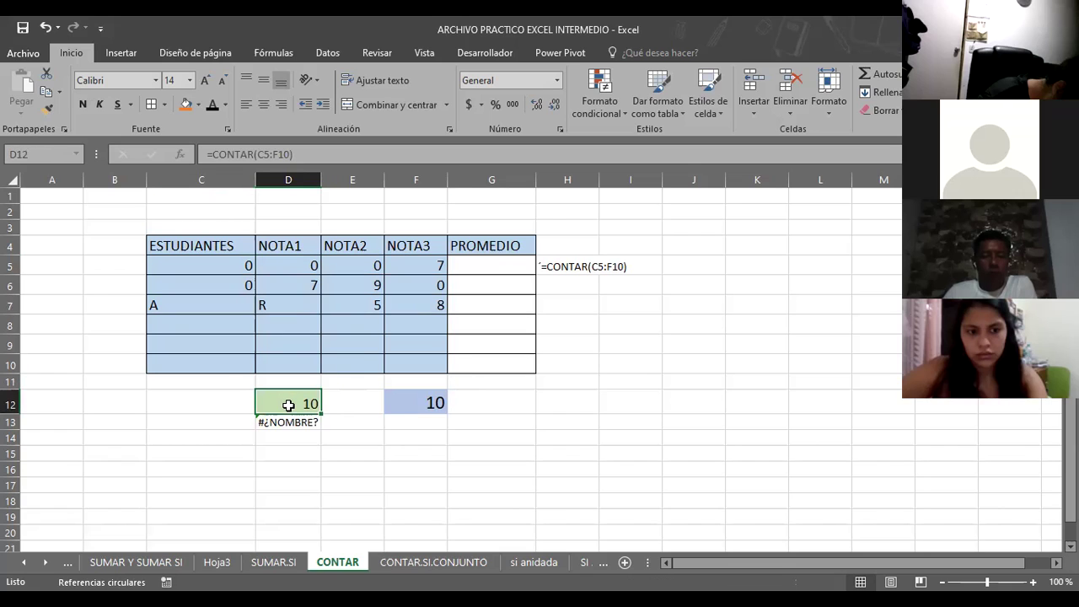
pyautogui.click(417, 372)
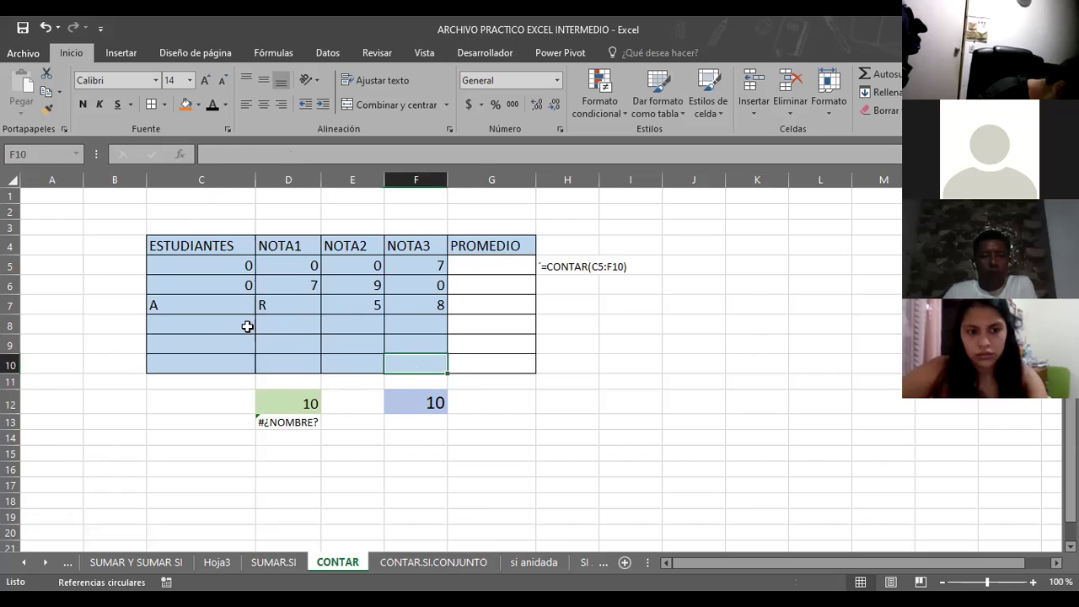
# Enter 6 in C8 and the grades 6, 7, 8 across D9:F9.
pyautogui.click(231, 326)
pyautogui.write('6')
pyautogui.press('Tab')
pyautogui.press('Down')
pyautogui.write('6')
pyautogui.press('Tab')
pyautogui.write('7')
pyautogui.press('Tab')
pyautogui.write('8')
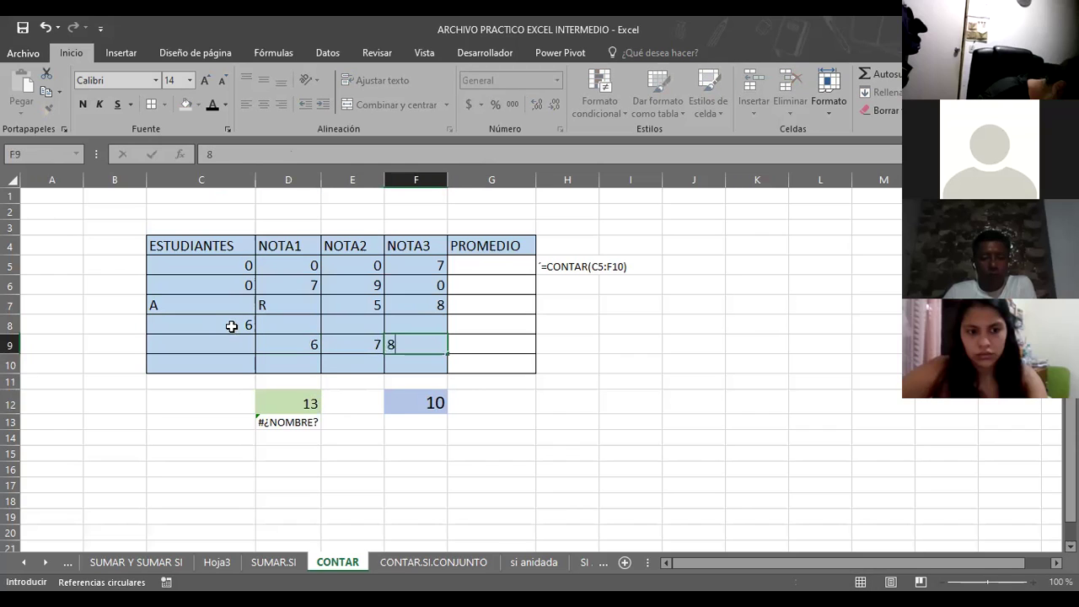
pyautogui.press('Up')
pyautogui.press('Left')
pyautogui.press('Left')
# Fill D8:F8 with 3, 4, 7 and C9 with 6, then begin =CONTAR( in H7.
pyautogui.write('3')
pyautogui.press('Tab')
pyautogui.write('4')
pyautogui.press('Tab')
pyautogui.write('7')
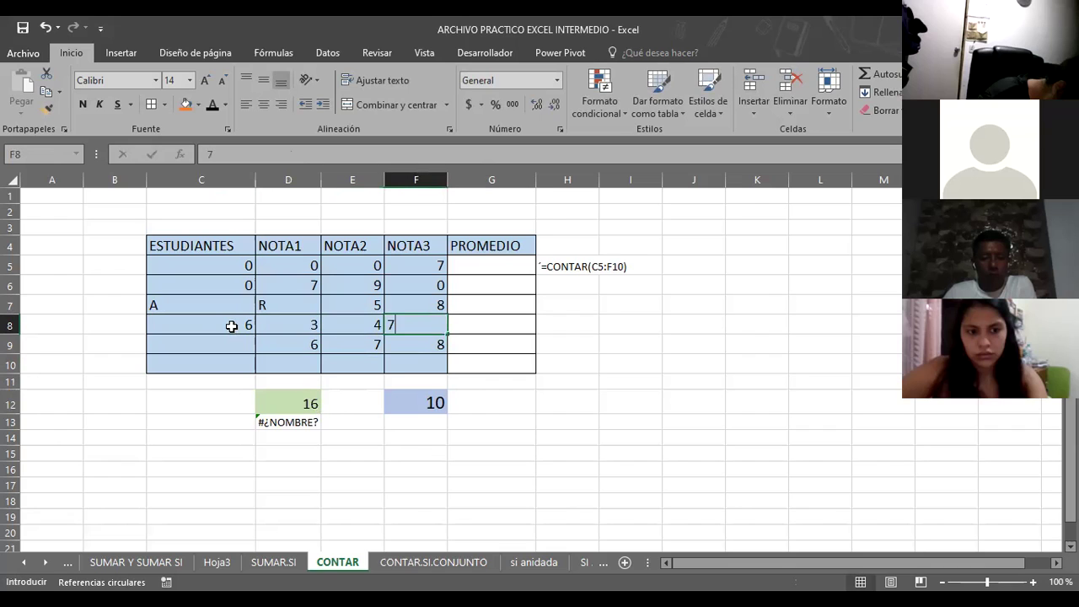
pyautogui.press('Return')
pyautogui.press('Left')
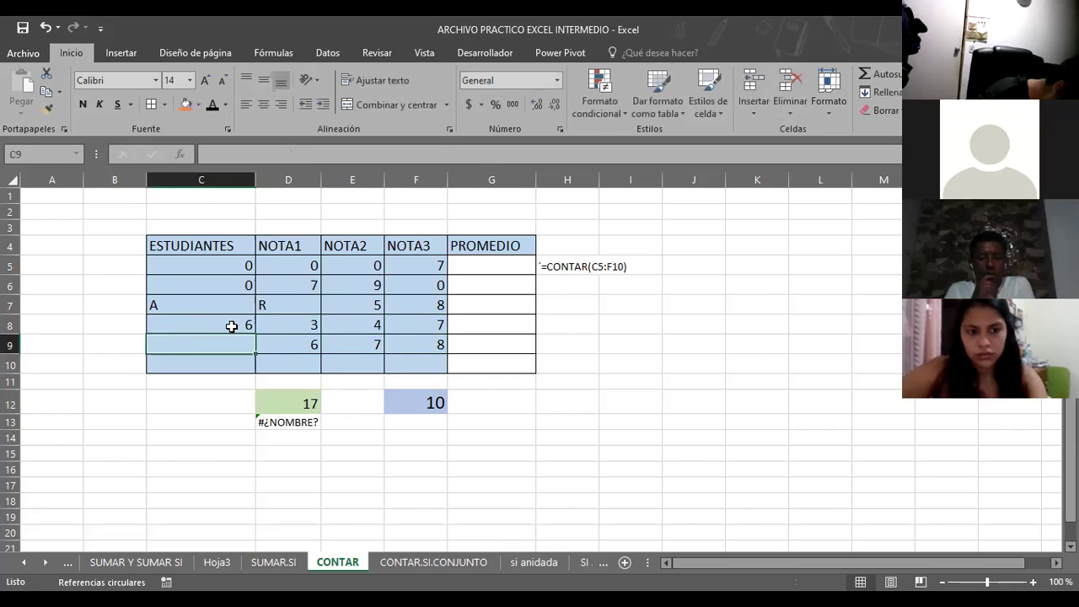
pyautogui.write('6')
pyautogui.press('Tab')
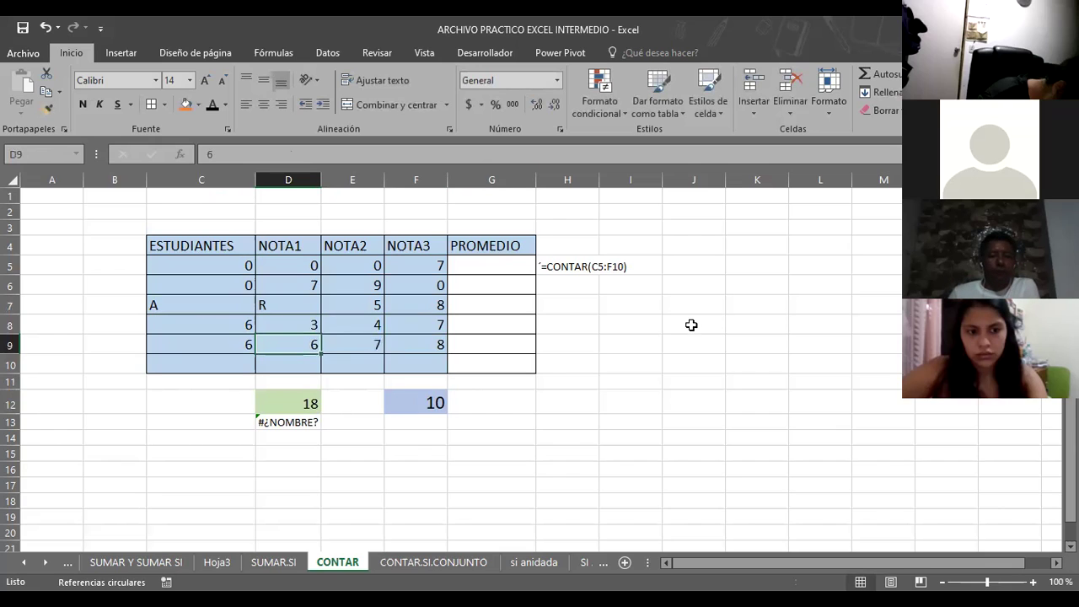
pyautogui.click(574, 309)
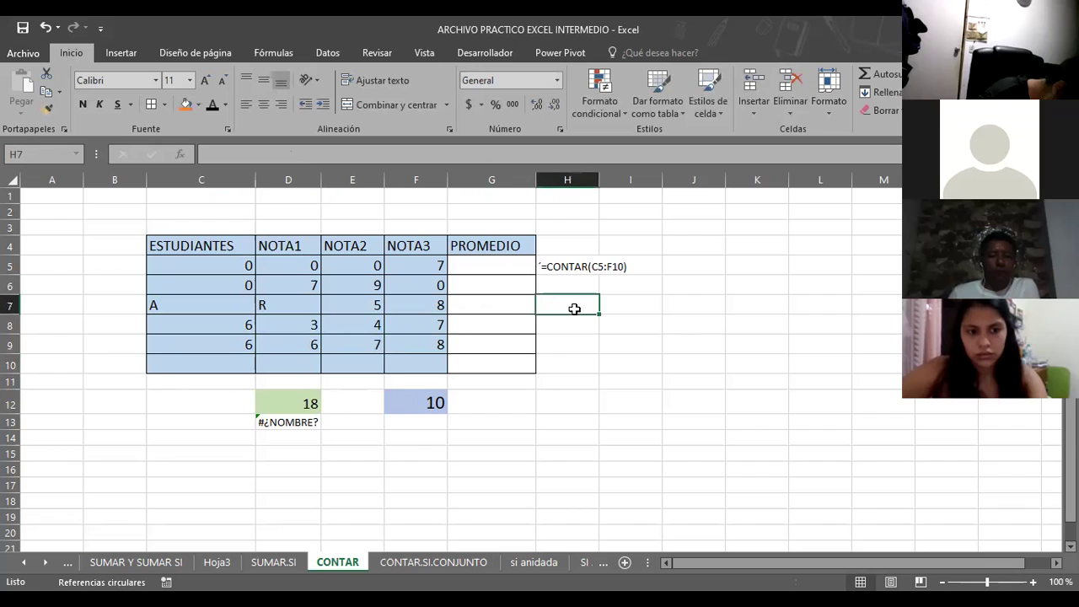
pyautogui.write('=')
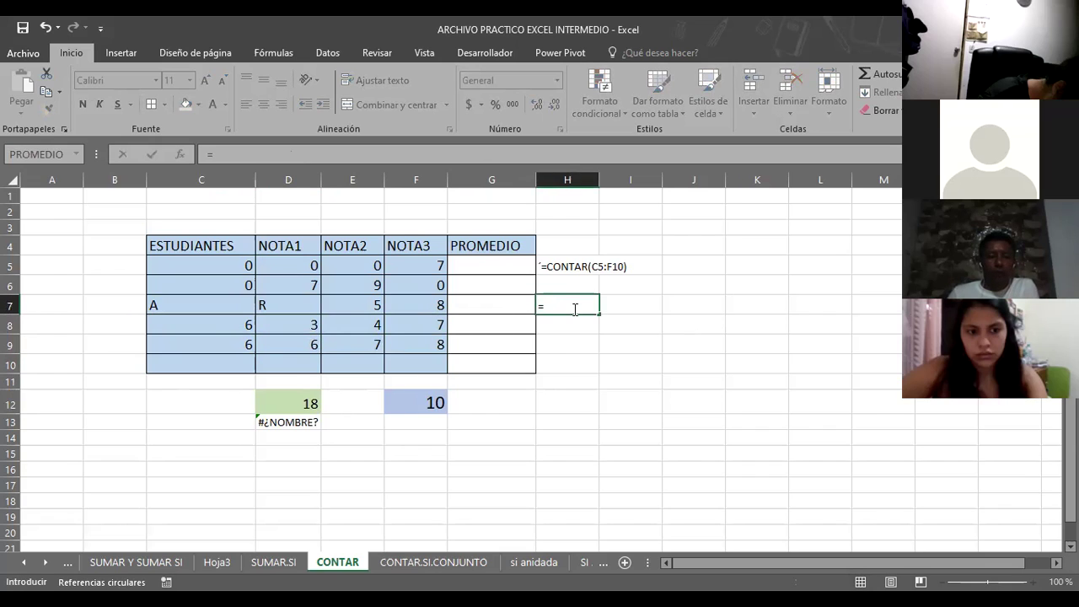
pyautogui.write('CONTAR')
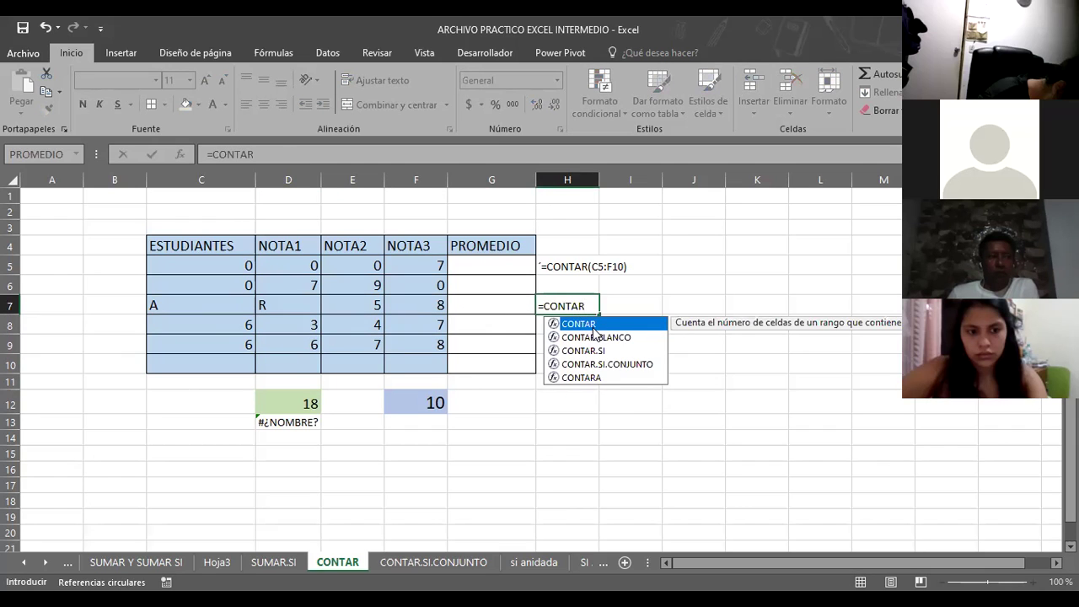
pyautogui.write('(')
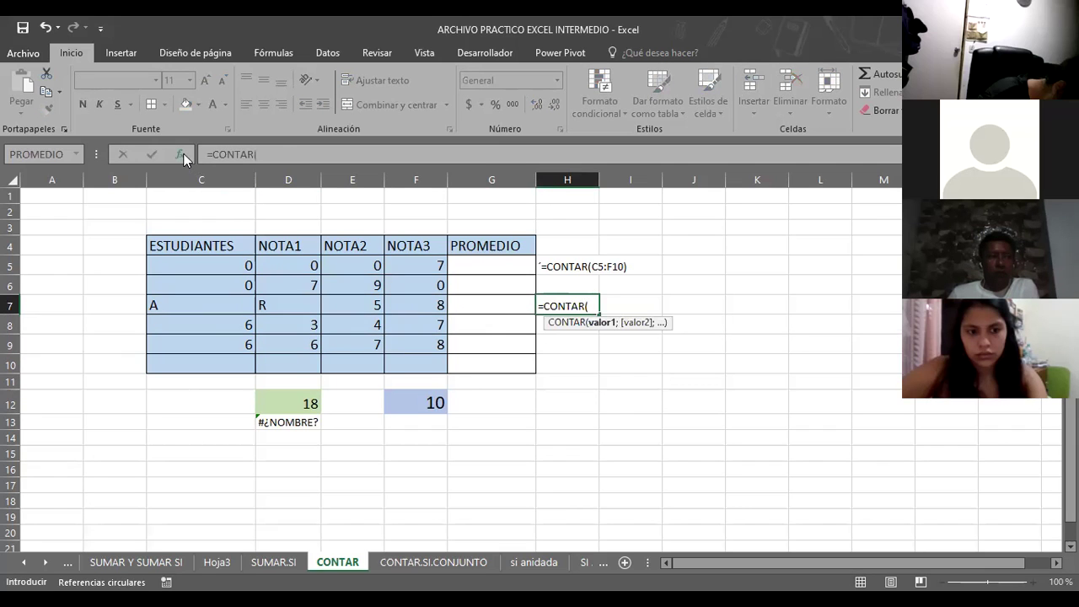
# Complete H7 as =CONTAR(C5:F9) through the function arguments dialog, returning 18.
pyautogui.click(183, 156)
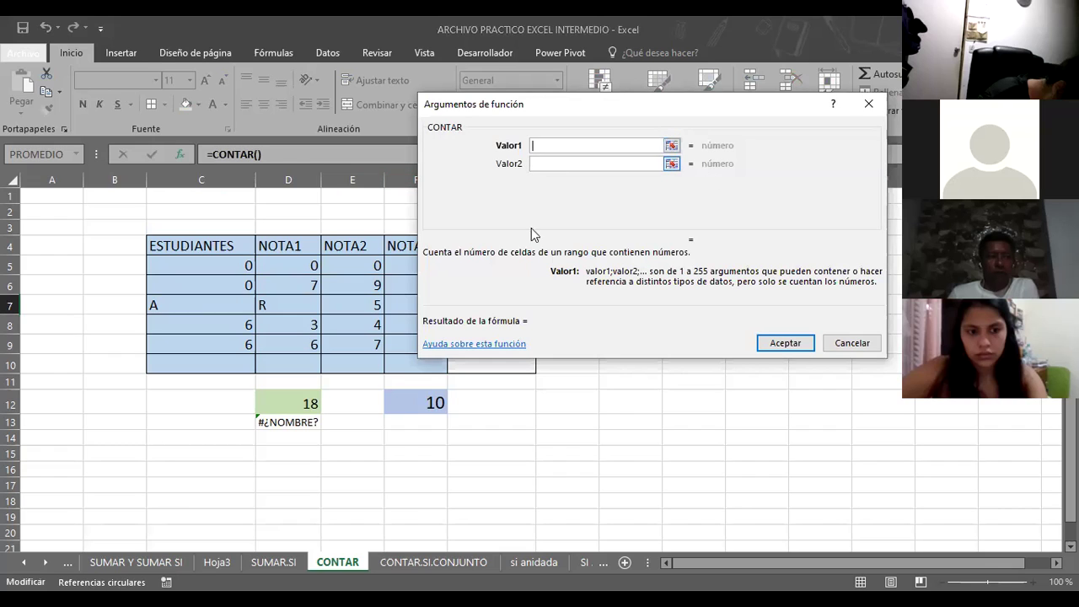
pyautogui.click(672, 145)
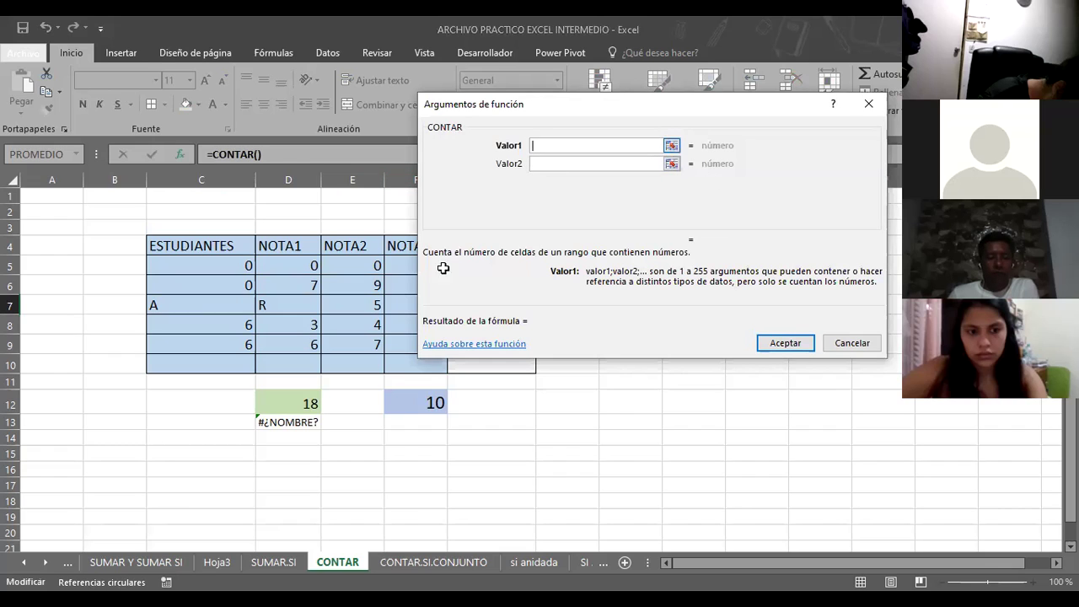
pyautogui.moveTo(179, 266); pyautogui.dragTo(439, 341)
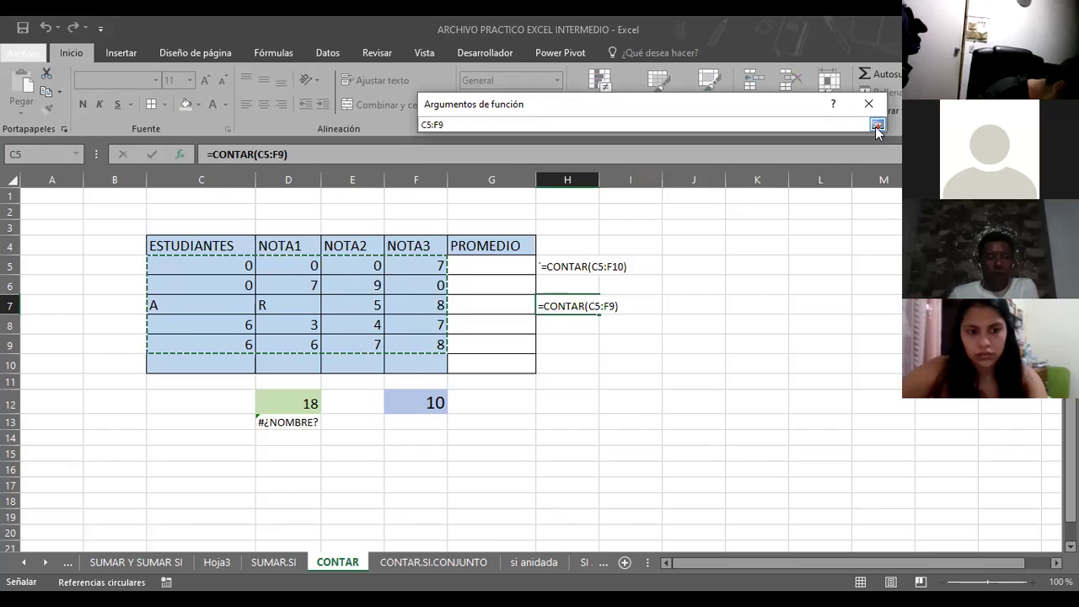
pyautogui.click(878, 123)
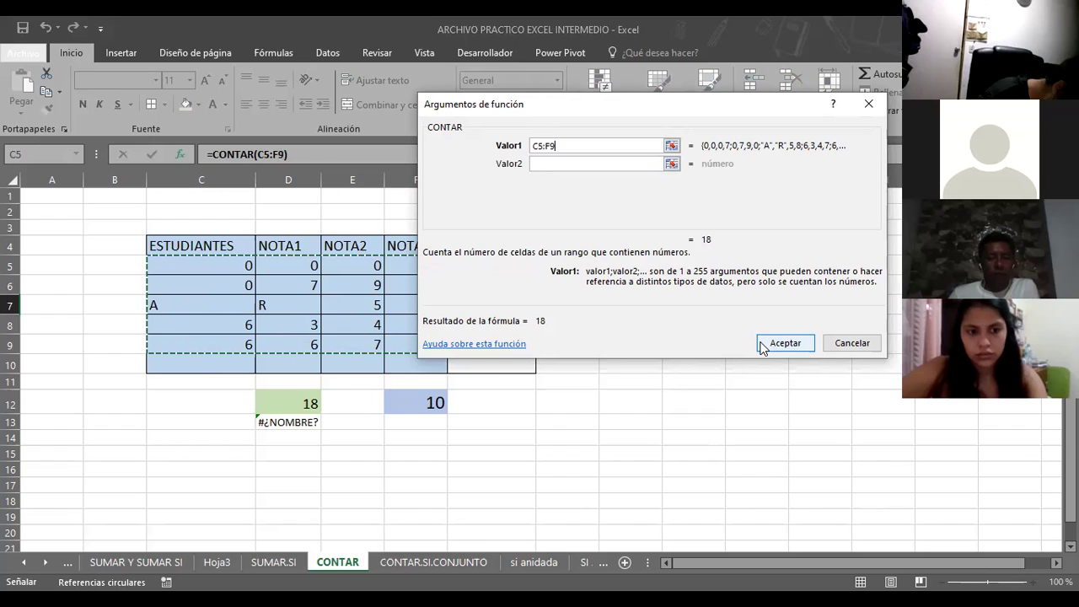
pyautogui.click(782, 346)
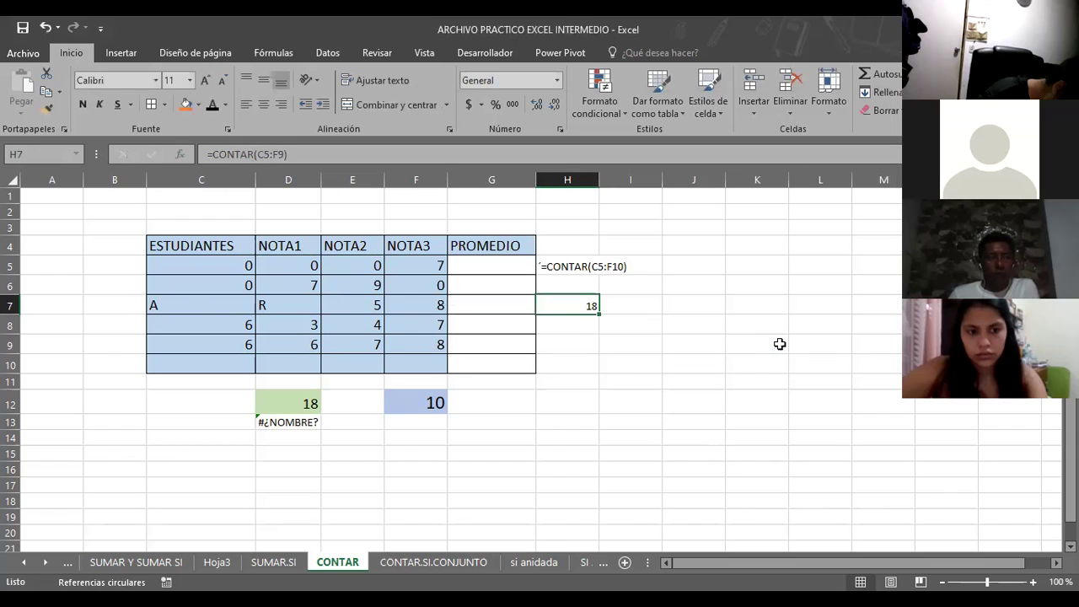
# Select H13:K17 and enter the sample numbers 4, 5, 56 in row 13.
pyautogui.moveTo(554, 419); pyautogui.dragTo(726, 493)
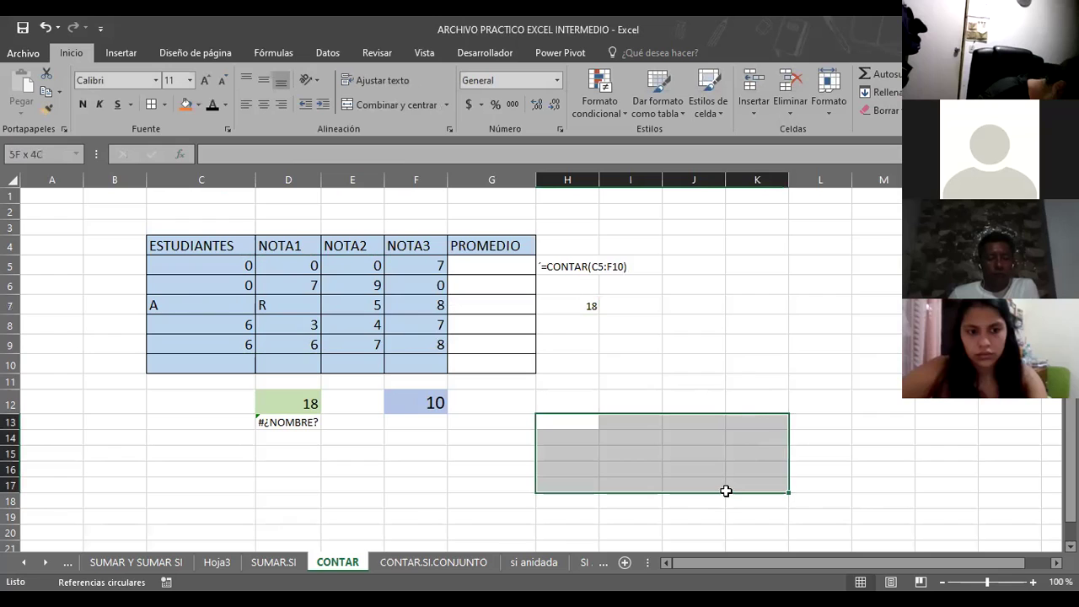
pyautogui.write('4')
pyautogui.press('Tab')
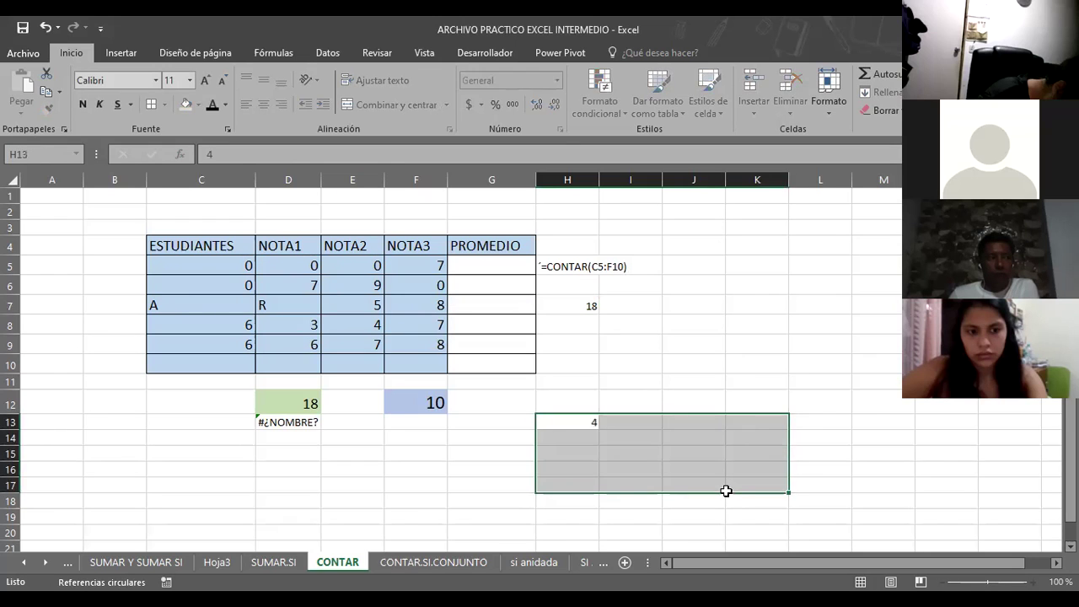
pyautogui.write('5')
pyautogui.press('Right')
pyautogui.write('56')
pyautogui.press('Right')
pyautogui.press('Return')
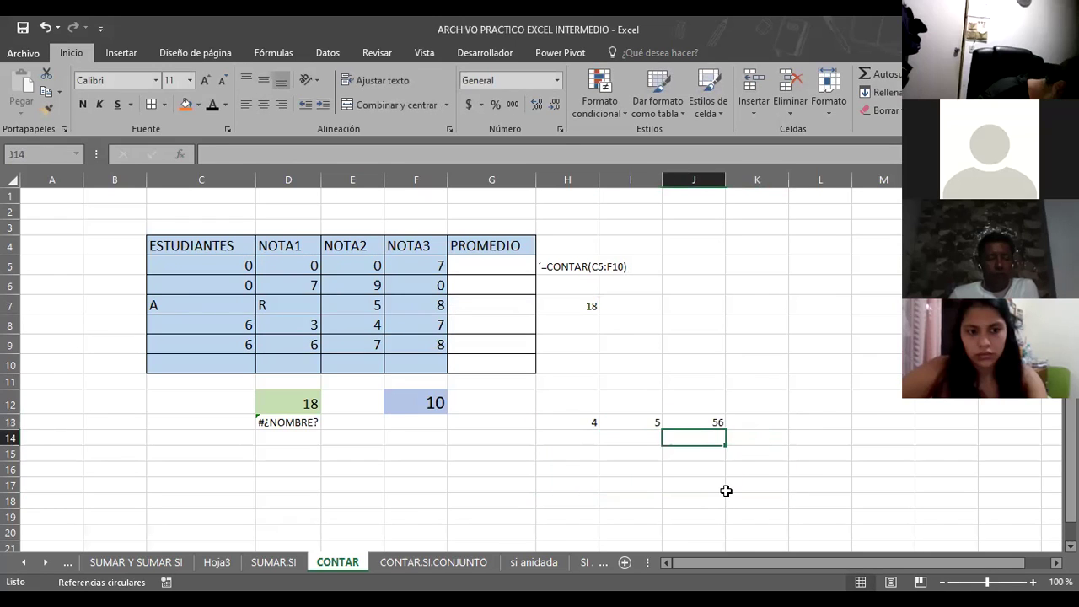
# Fill row 14 with 4, 5, 5 and row 15 with 9, 6, 7.
pyautogui.write('4\t5')
pyautogui.press('Right')
pyautogui.write('5')
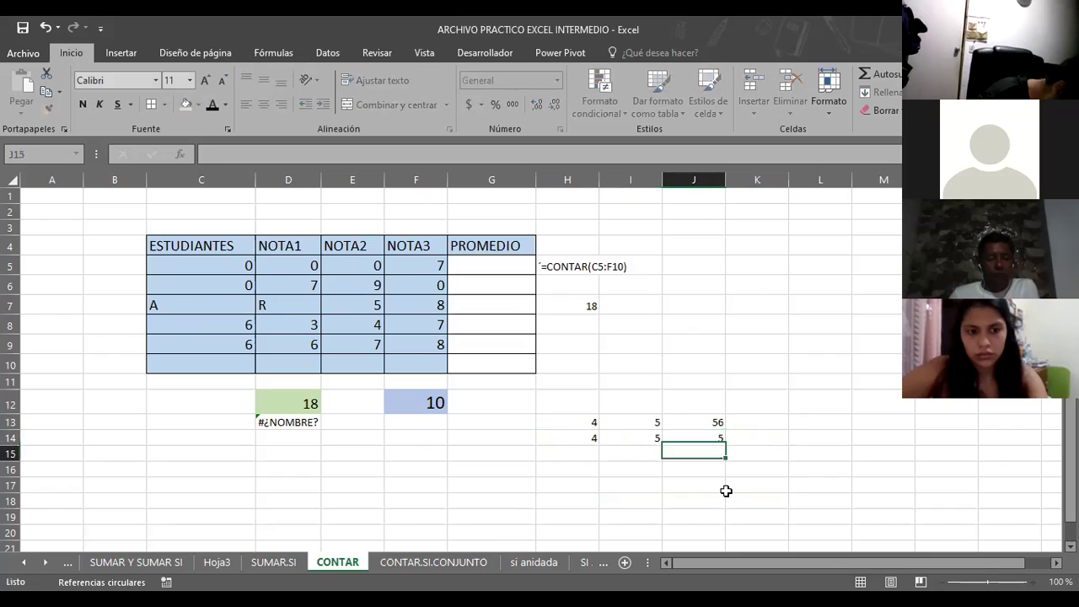
pyautogui.press('Return')
pyautogui.write('5')
pyautogui.press('Right')
pyautogui.press('Left')
pyautogui.write('7')
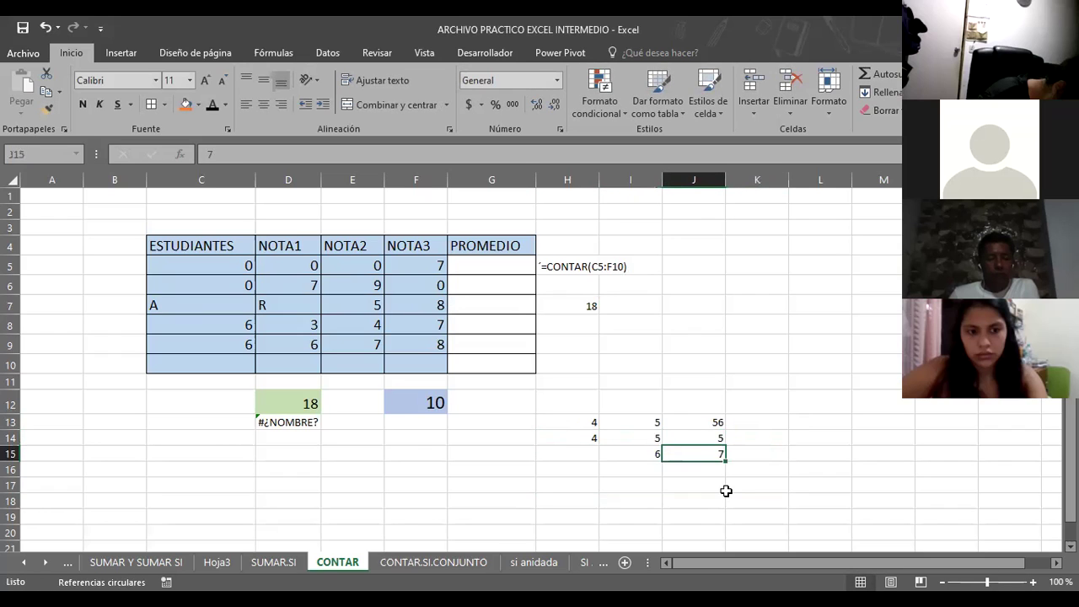
pyautogui.press('Left')
pyautogui.press('Left')
pyautogui.write('9')
pyautogui.press('Tab')
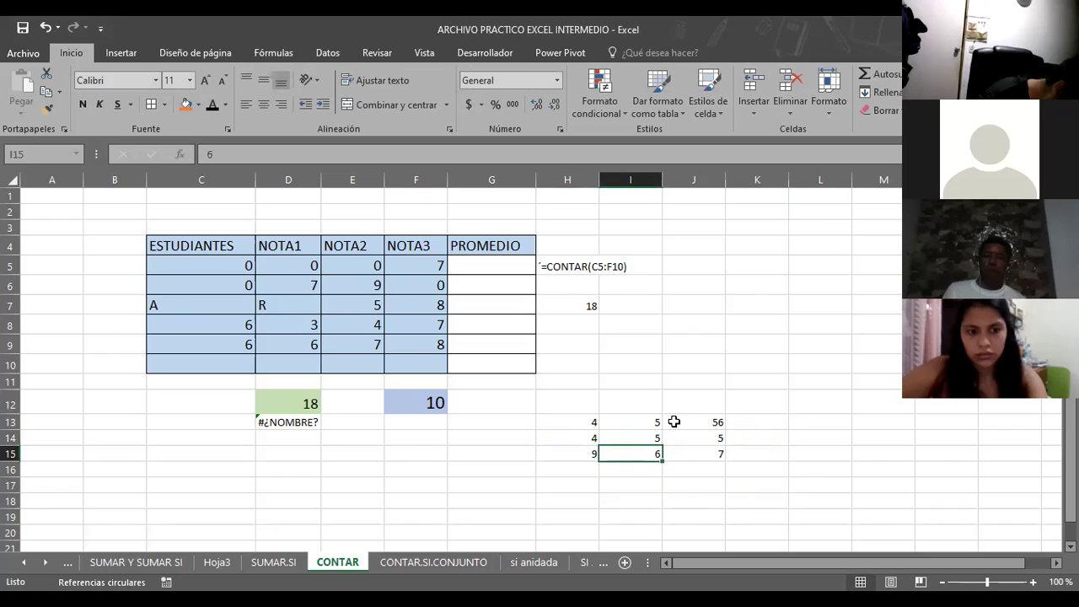
pyautogui.click(577, 302)
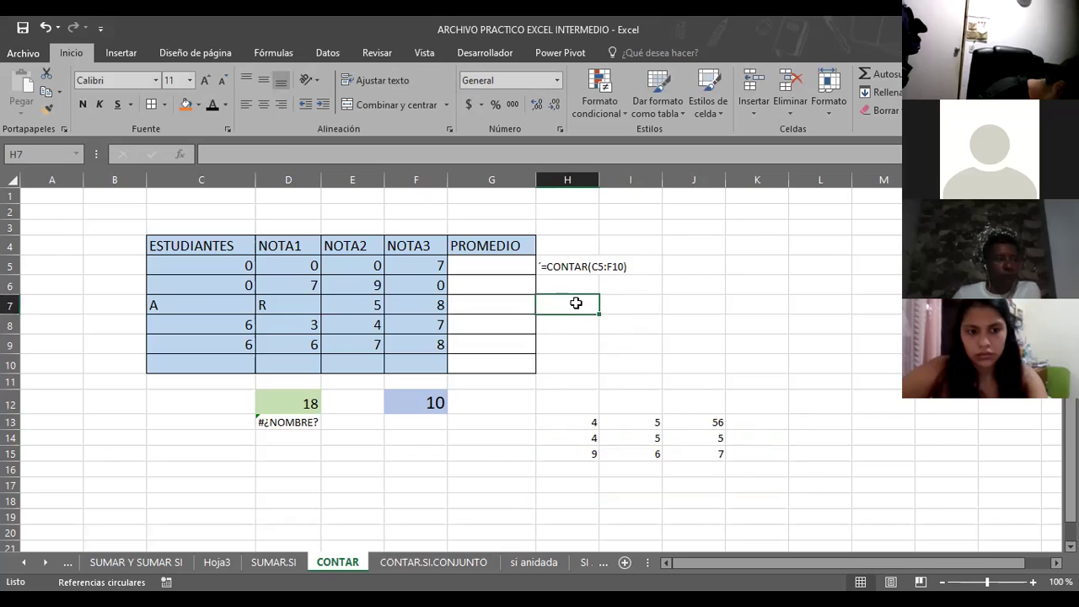
# Build =CONTAR(C5:F10;H13:J15) in H7 with the arguments dialog, giving 27.
pyautogui.write('=')
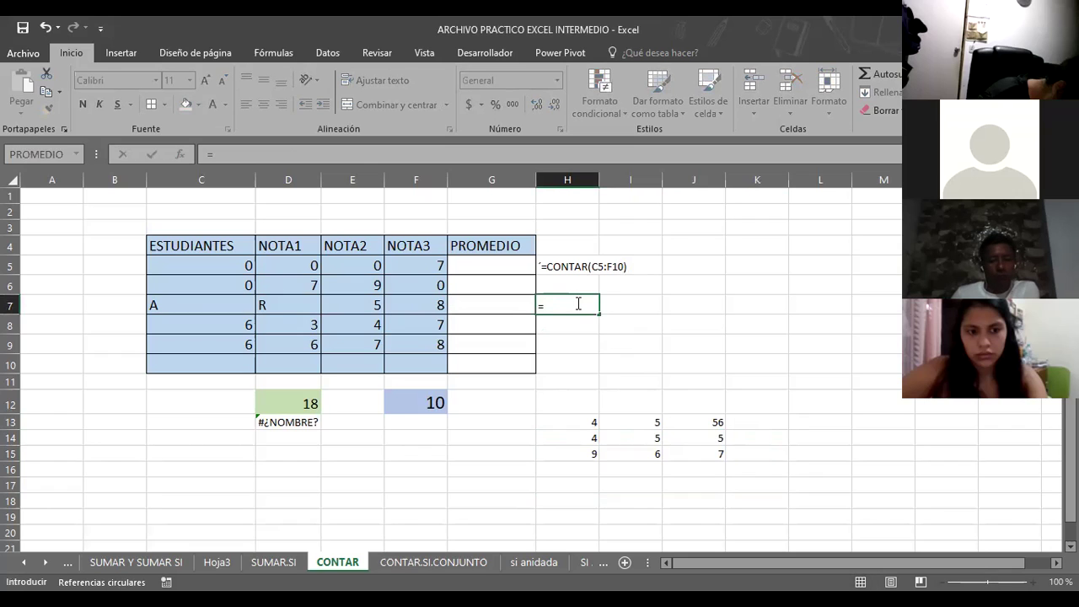
pyautogui.write('CONTAR')
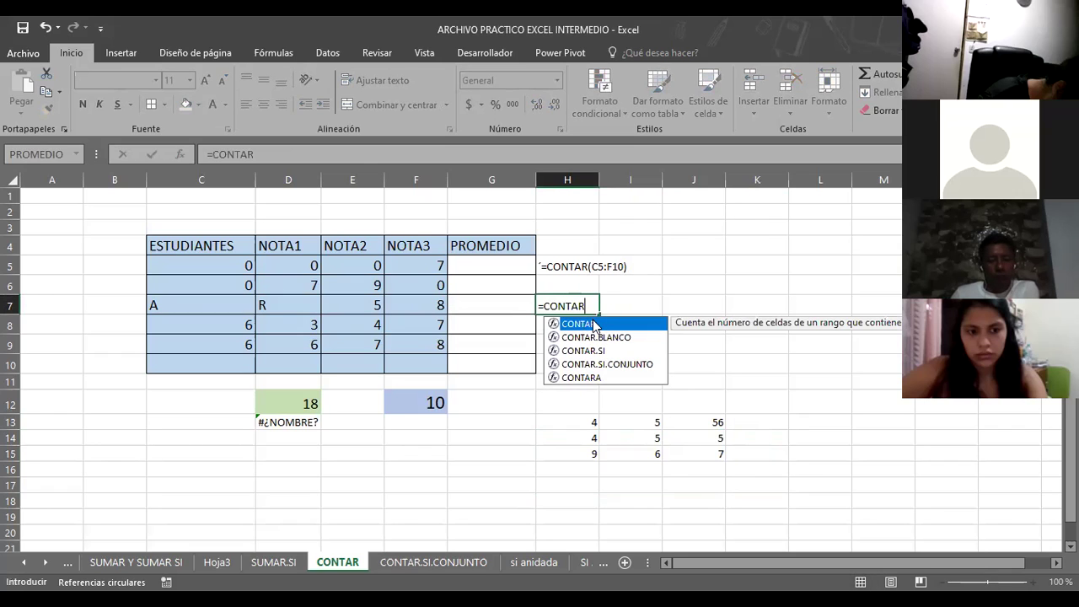
pyautogui.write('(')
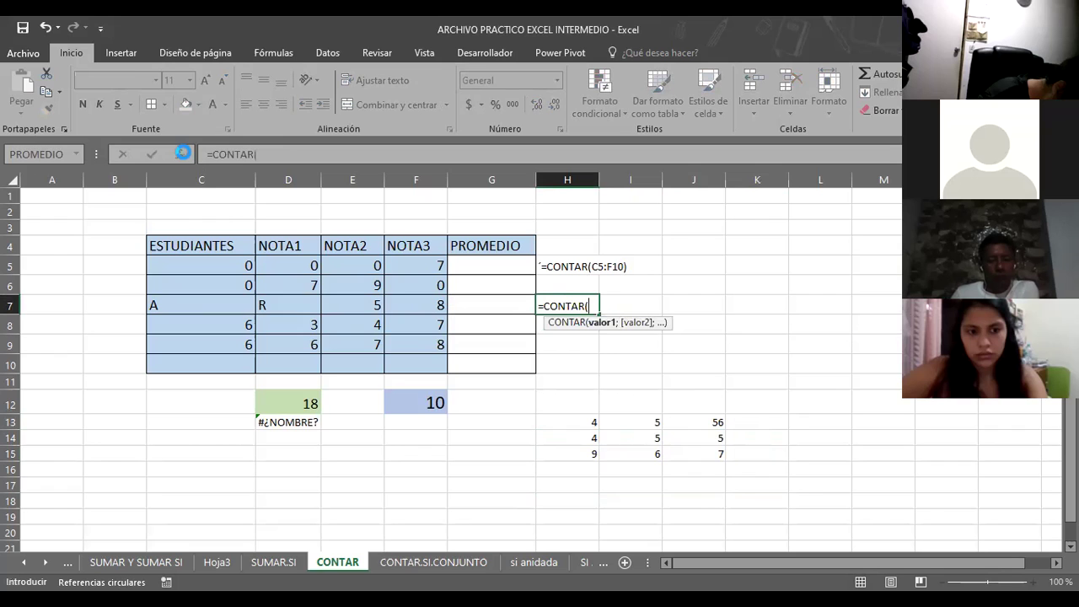
pyautogui.click(182, 155)
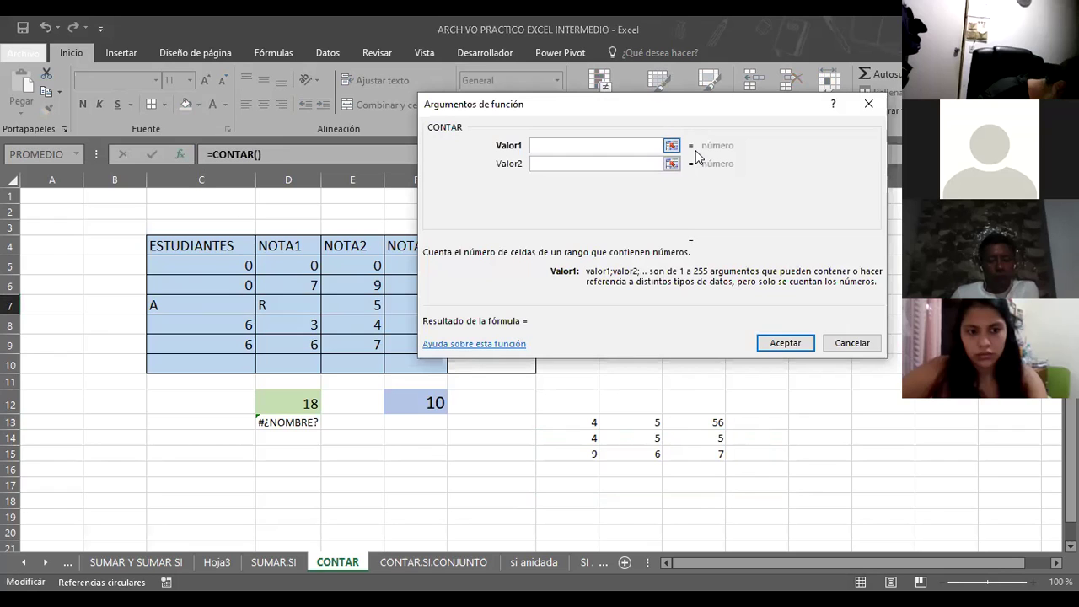
pyautogui.click(214, 265)
pyautogui.moveTo(340, 279)
pyautogui.mouseDown()
pyautogui.moveTo(430, 326)
pyautogui.moveTo(431, 361)
pyautogui.mouseUp()
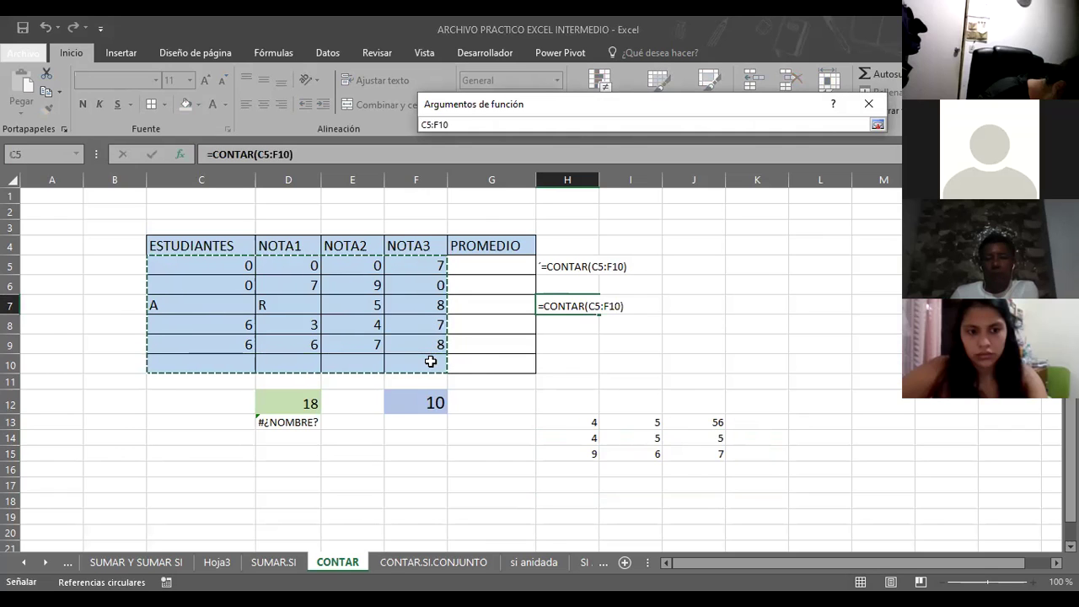
pyautogui.press('Return')
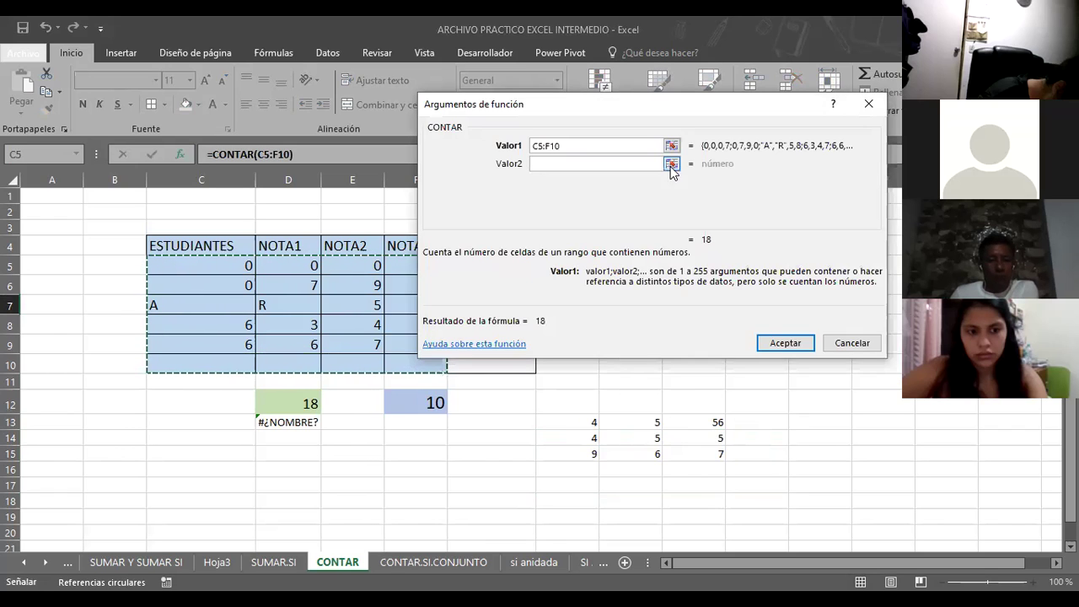
pyautogui.click(672, 164)
pyautogui.moveTo(568, 422)
pyautogui.mouseDown()
pyautogui.moveTo(725, 456)
pyautogui.moveTo(698, 448)
pyautogui.mouseUp()
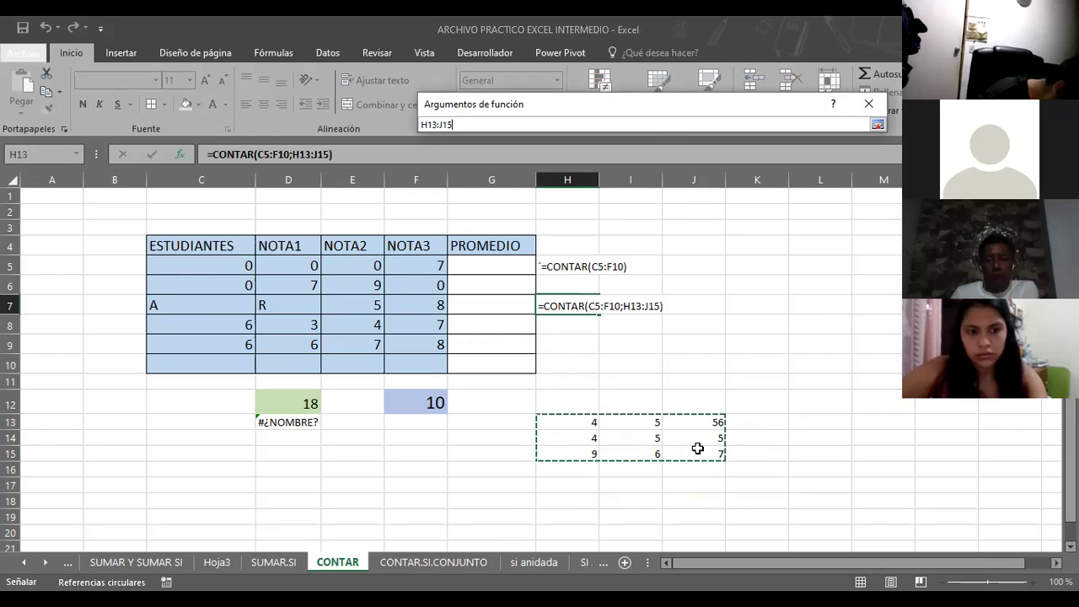
pyautogui.press('Return')
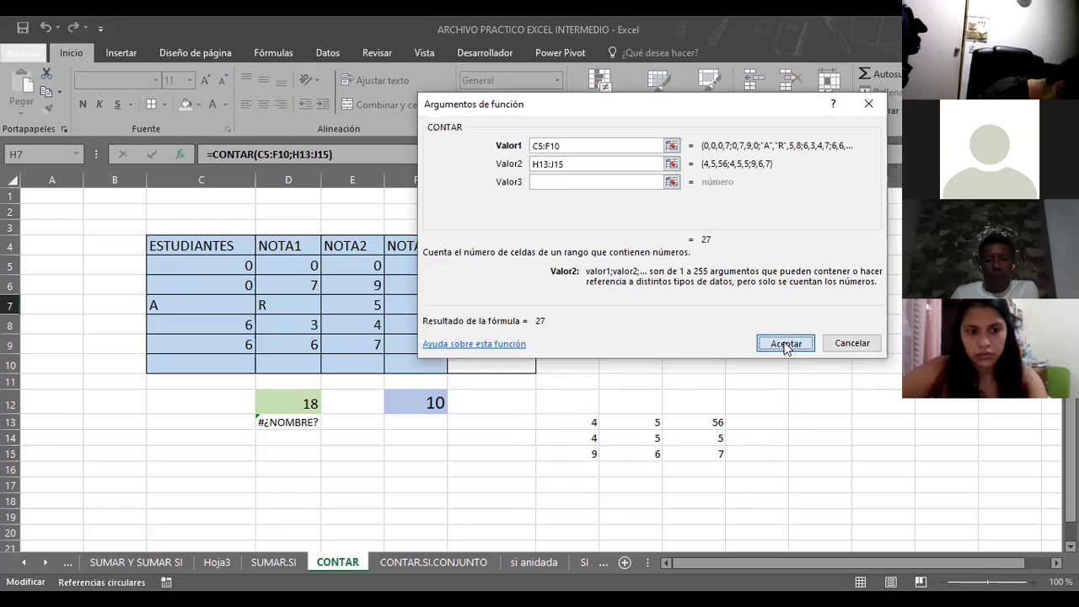
pyautogui.click(785, 344)
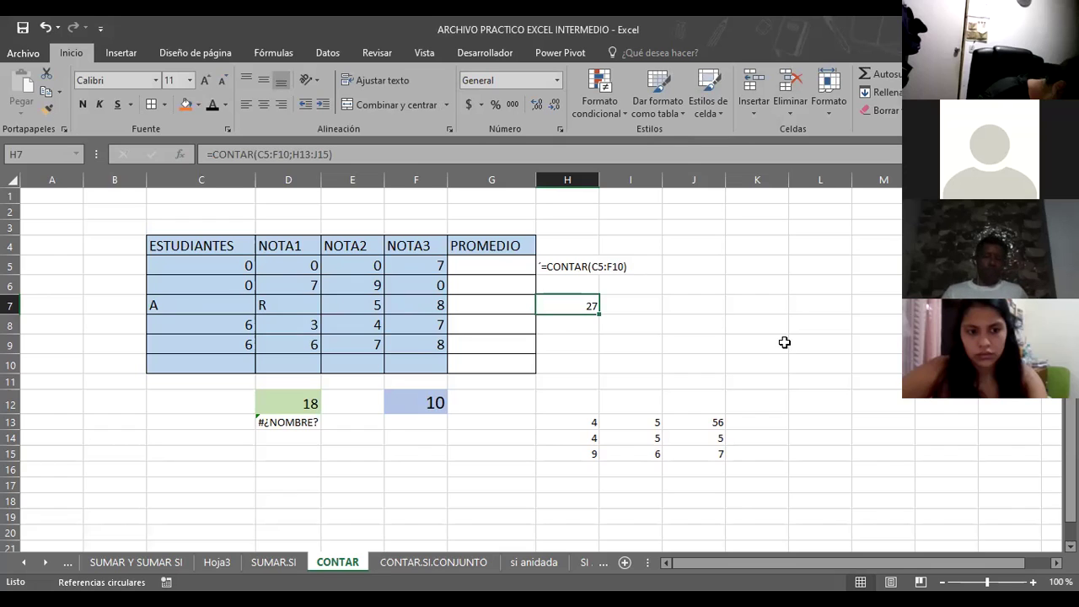
# Open the CONTAR.SI.CONJUNTO sheet and inspect D4, E4, H4, I4 and J4's count formula.
pyautogui.click(450, 565)
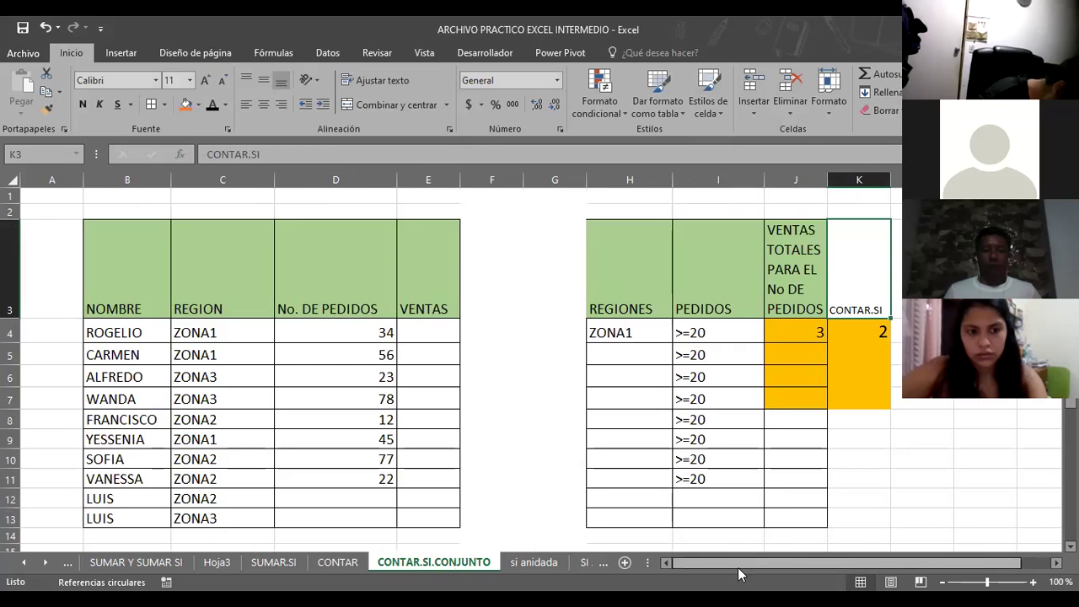
pyautogui.moveTo(700, 563); pyautogui.dragTo(727, 563)
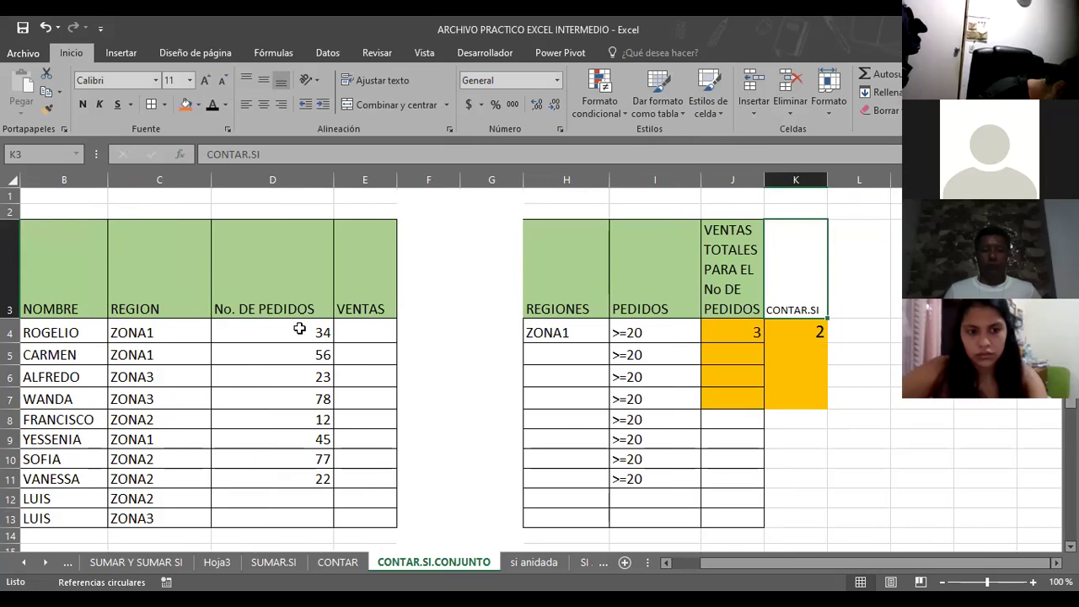
pyautogui.click(301, 329)
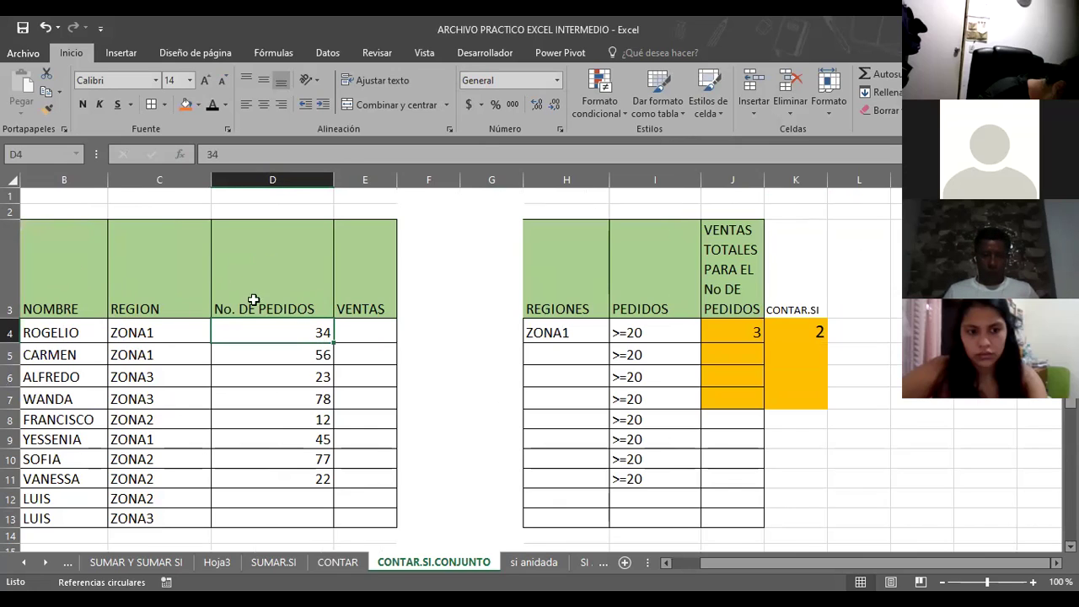
pyautogui.click(361, 330)
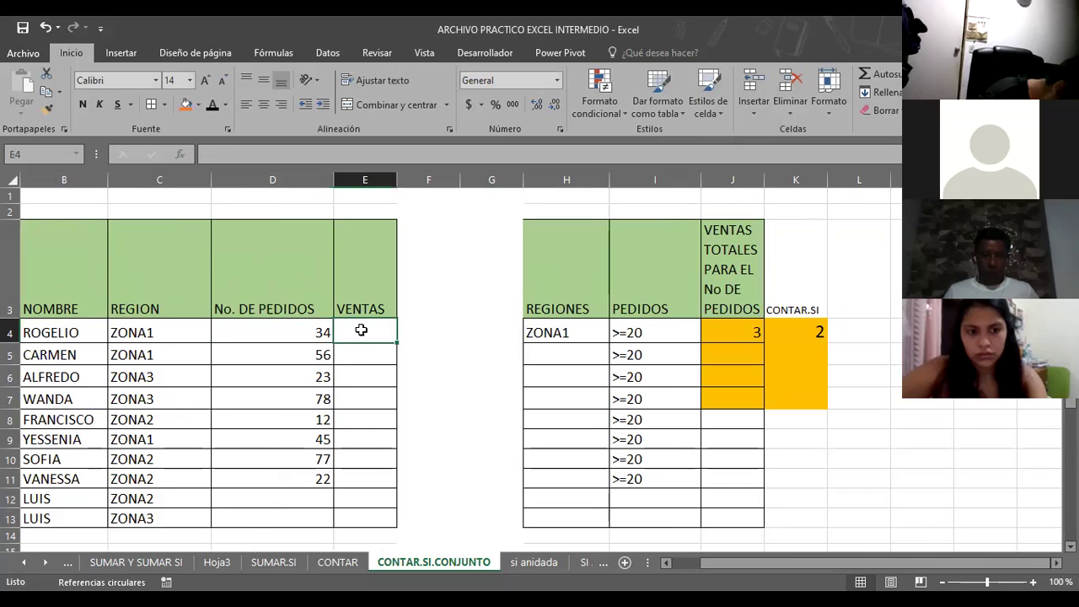
pyautogui.click(579, 337)
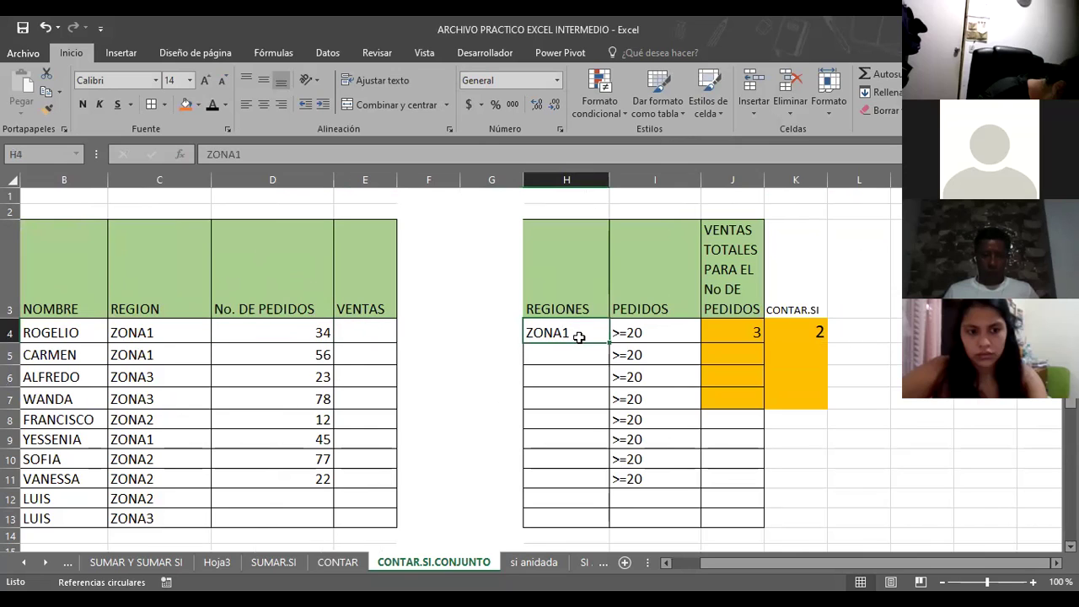
pyautogui.click(652, 329)
pyautogui.click(715, 332)
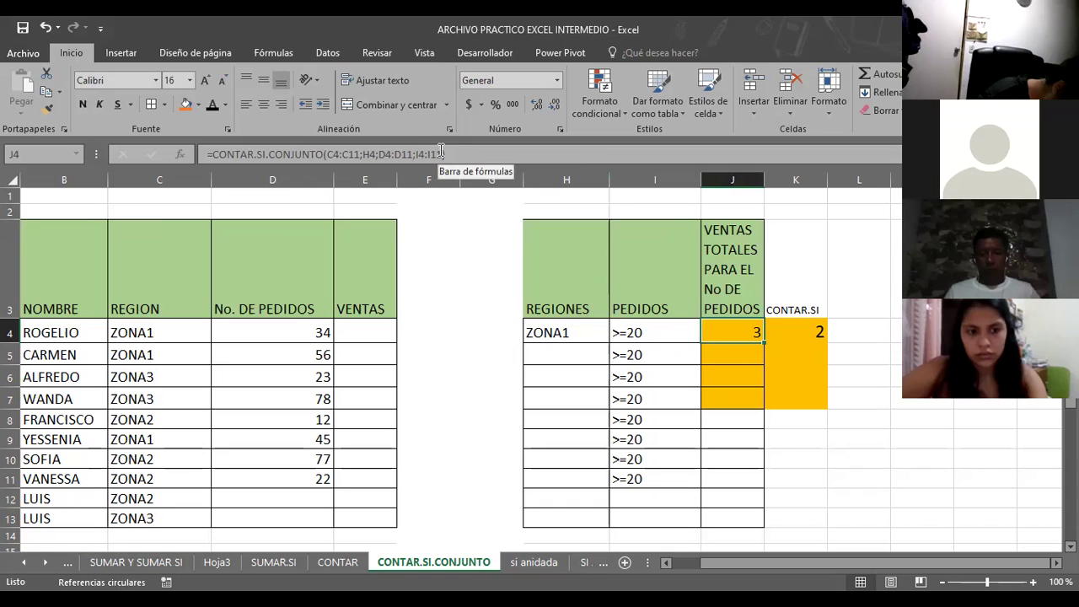
# Change the region criterion in H4 to ZONA3 and check J4's recalculated count.
pyautogui.click(548, 333)
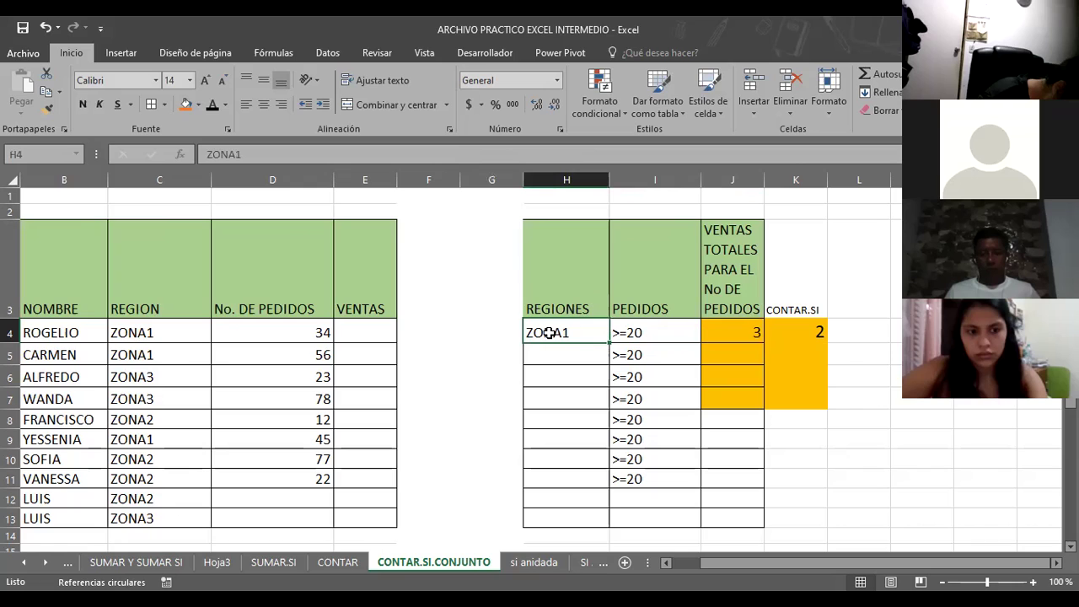
pyautogui.write('ZONA')
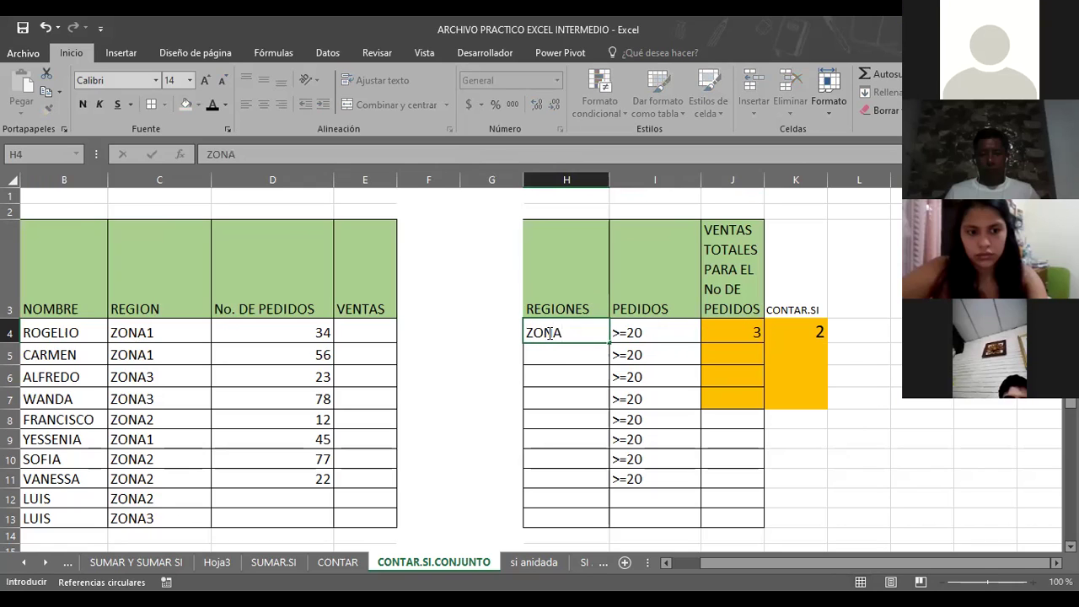
pyautogui.write('3')
pyautogui.press('Return')
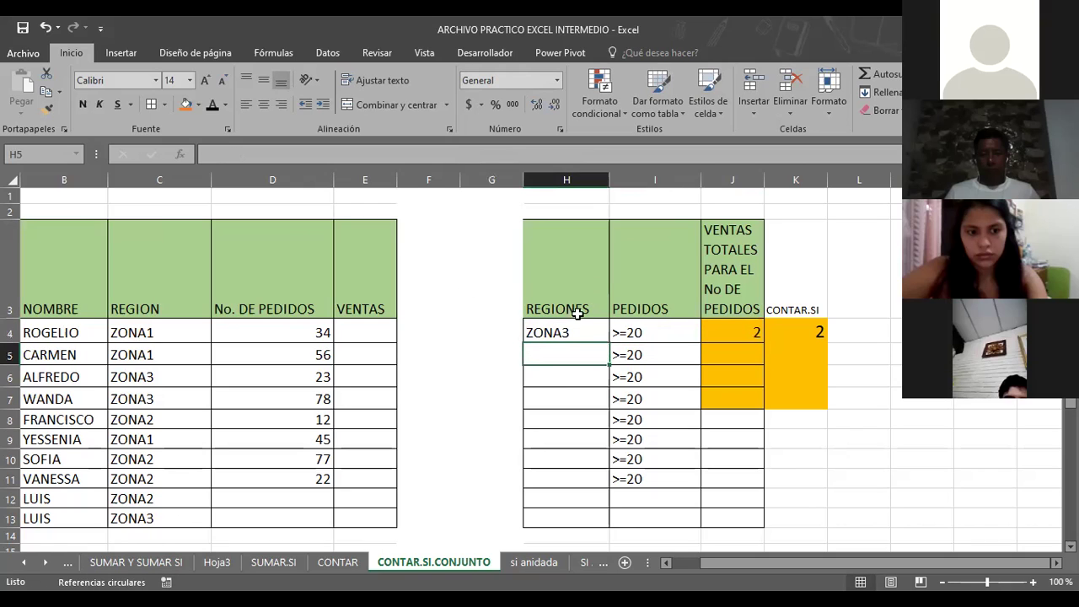
pyautogui.click(726, 331)
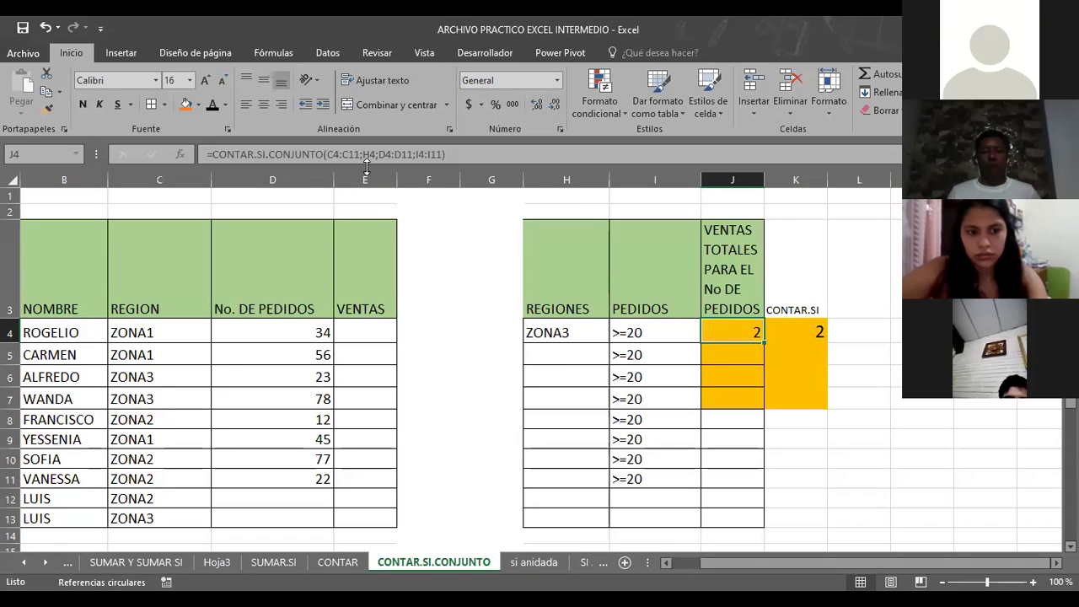
# Replace H4 with ZONA2, so J4 counts 2, and review J4's formula ranges.
pyautogui.click(564, 331)
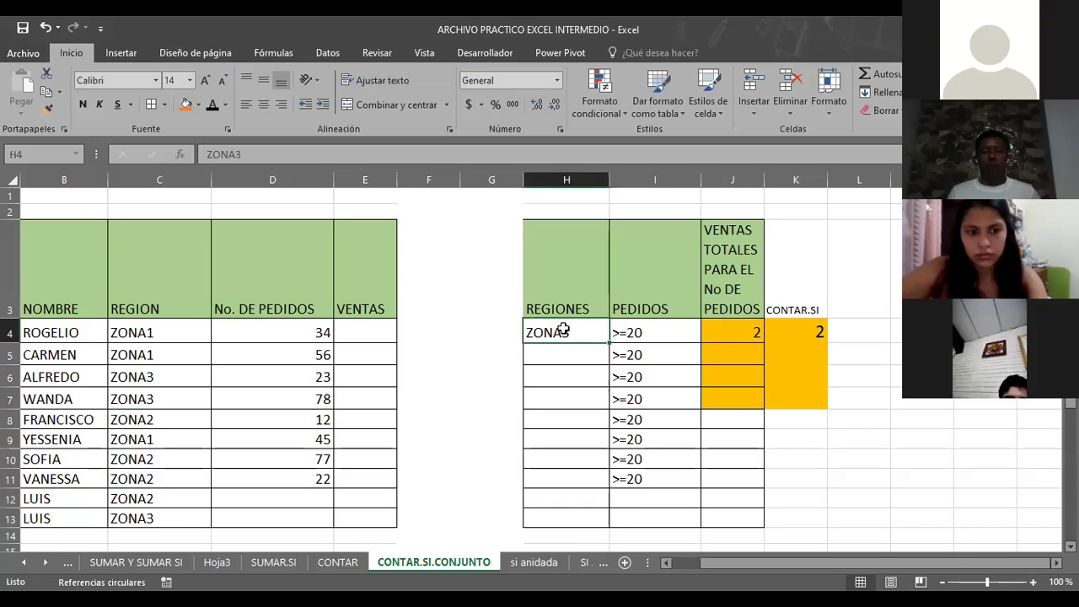
pyautogui.press('Delete')
pyautogui.write('ZONA2')
pyautogui.press('Return')
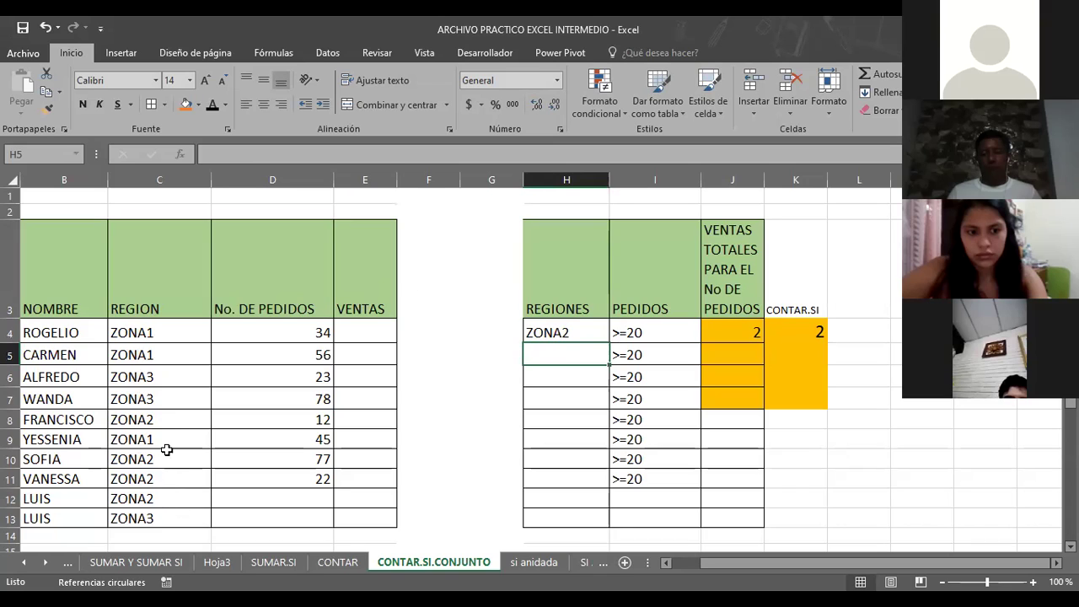
pyautogui.click(732, 332)
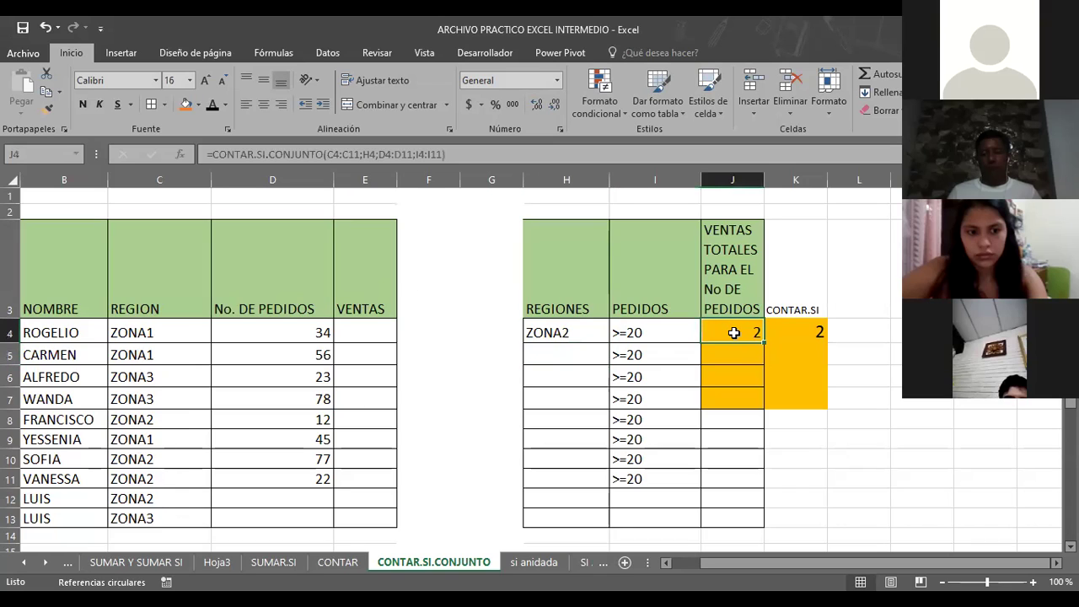
pyautogui.click(363, 154)
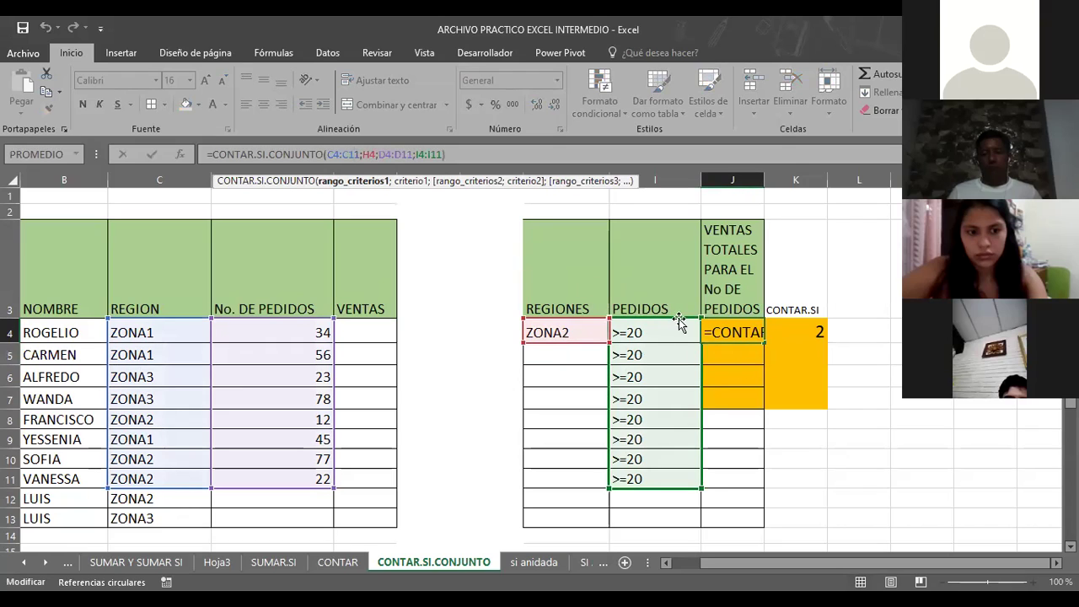
pyautogui.click(735, 397)
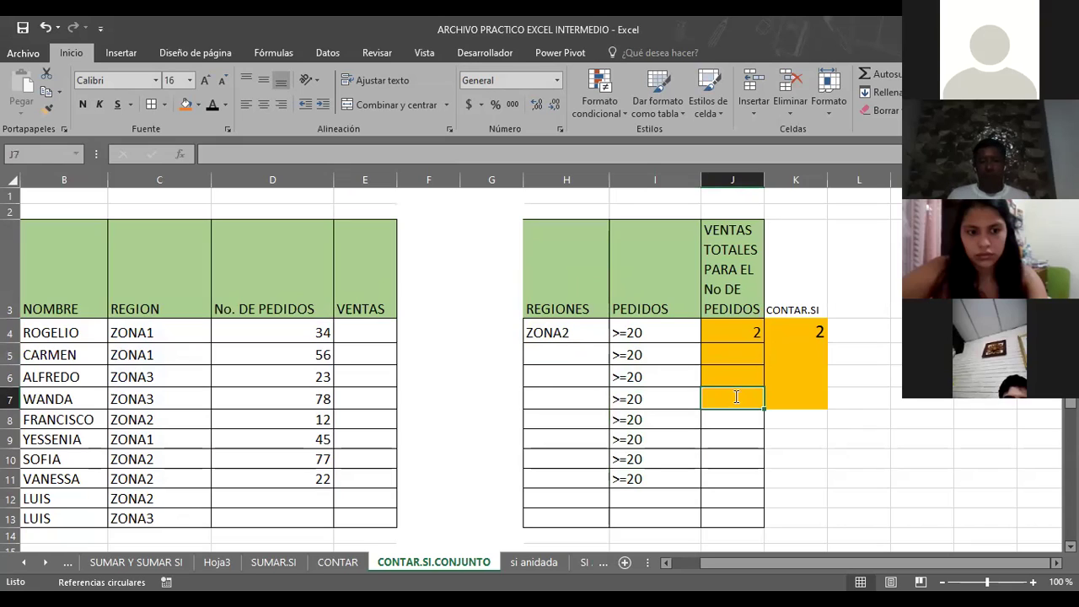
# After a cancelled first attempt, enter =CONTAR.SI(C4:C13;H4) in J7, counting 4 ZONA2 entries.
pyautogui.write('=')
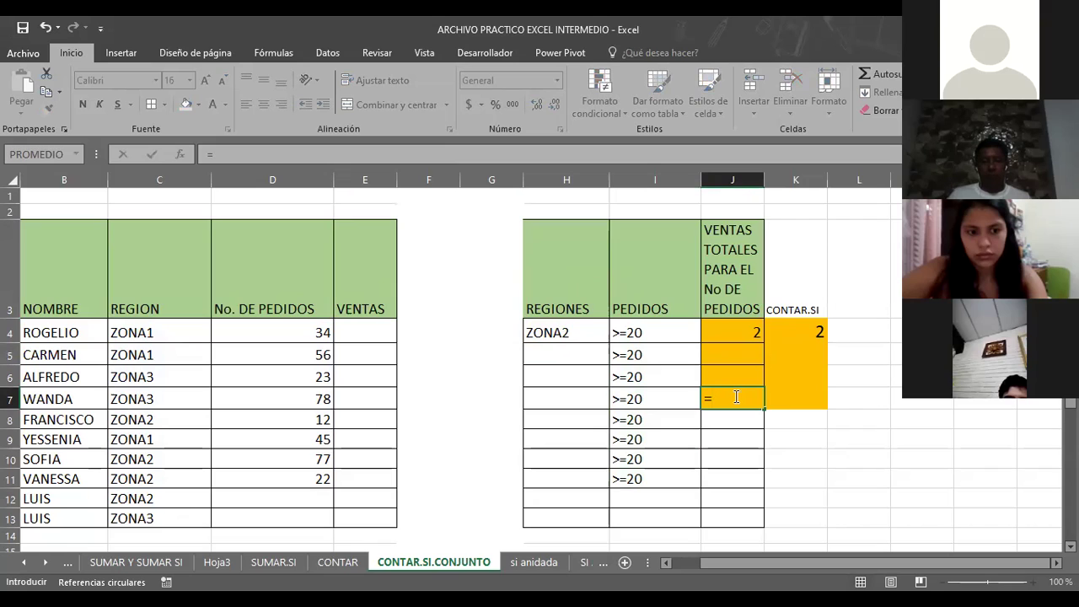
pyautogui.write('CONTAR.SI')
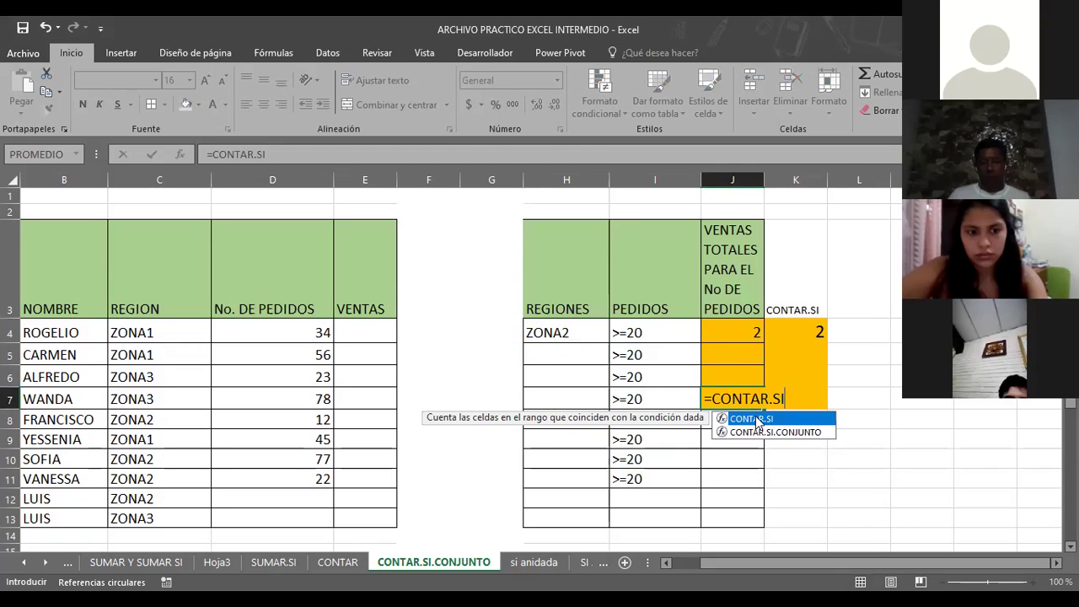
pyautogui.write('(')
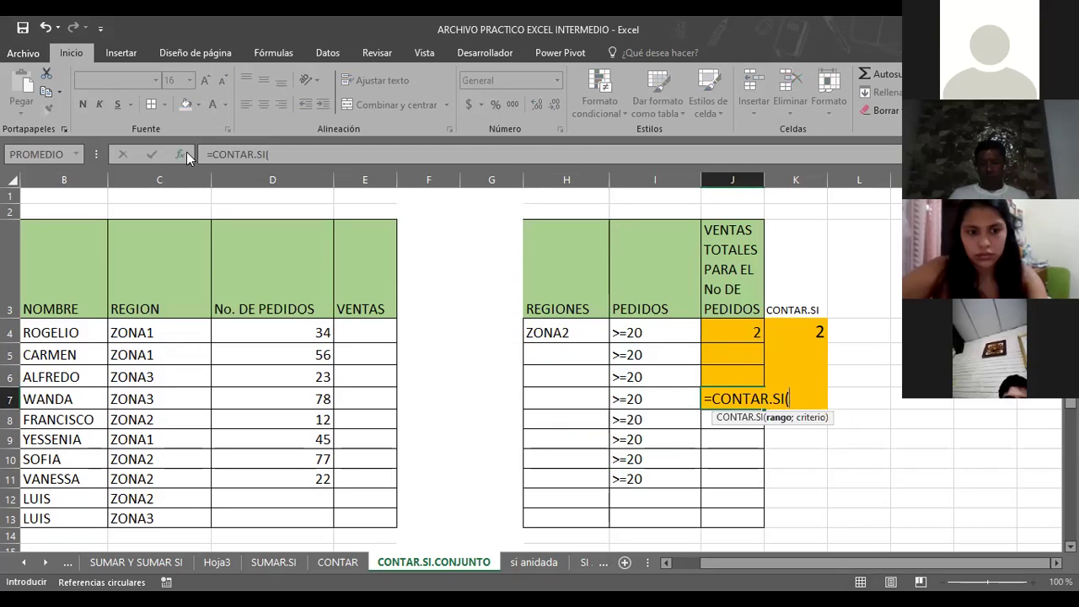
pyautogui.click(186, 154)
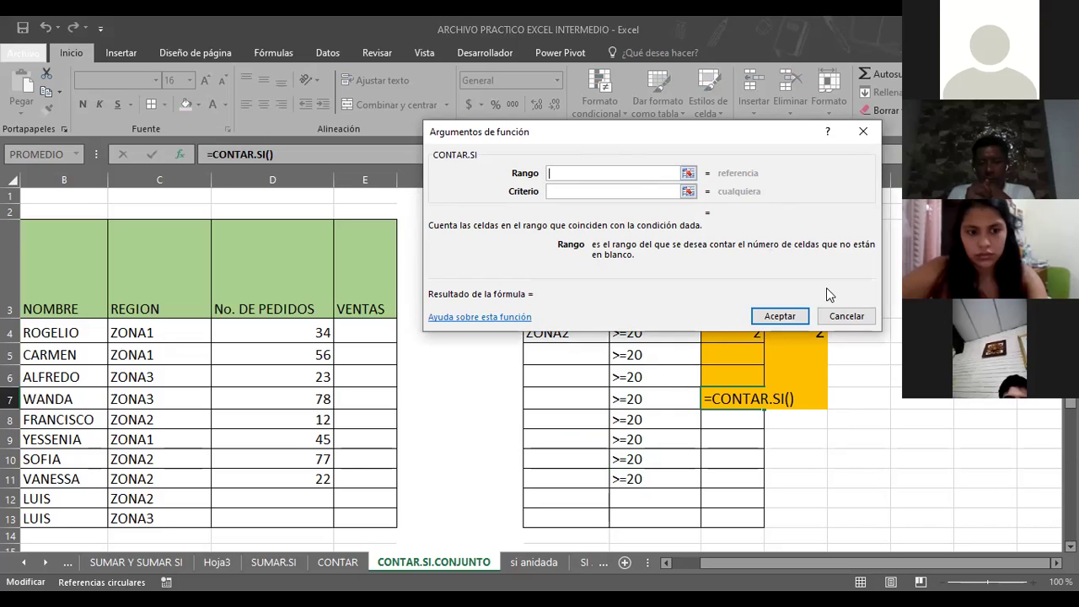
pyautogui.press('Escape')
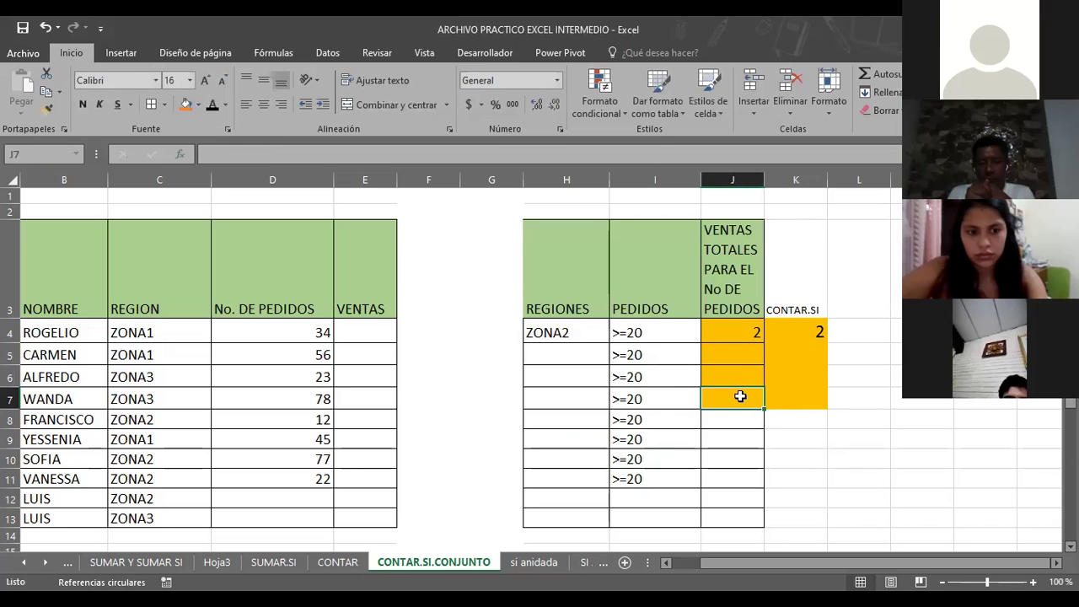
pyautogui.write('=C')
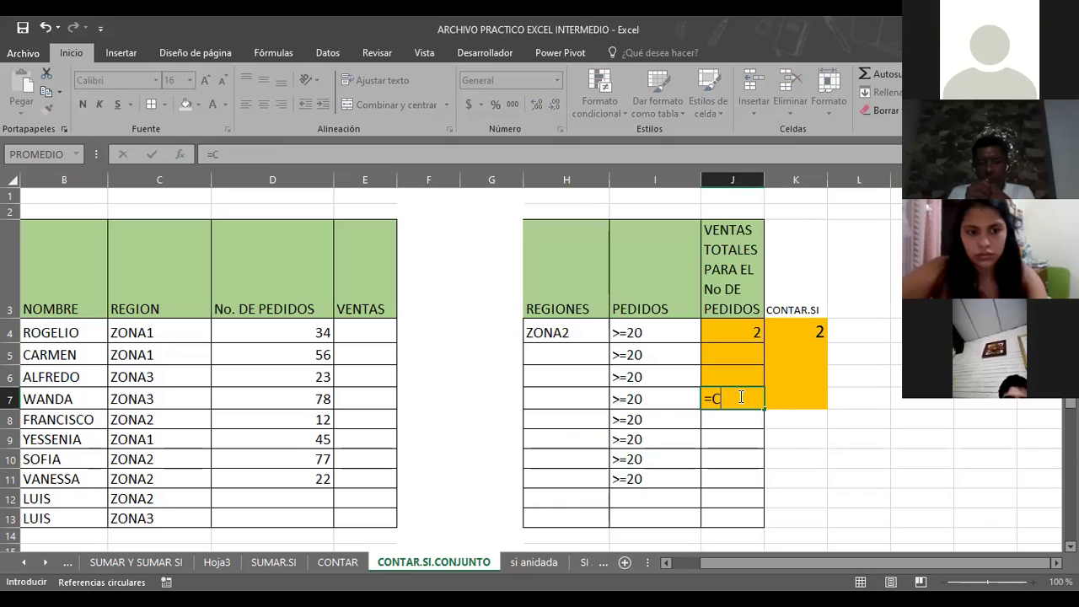
pyautogui.write('ONTA')
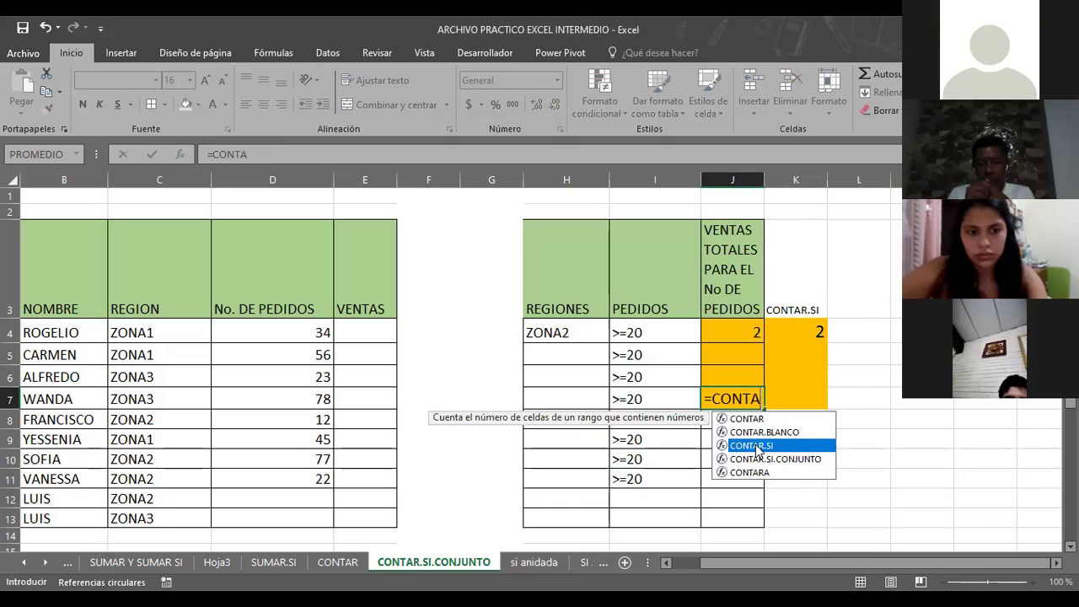
pyautogui.doubleClick(753, 445)
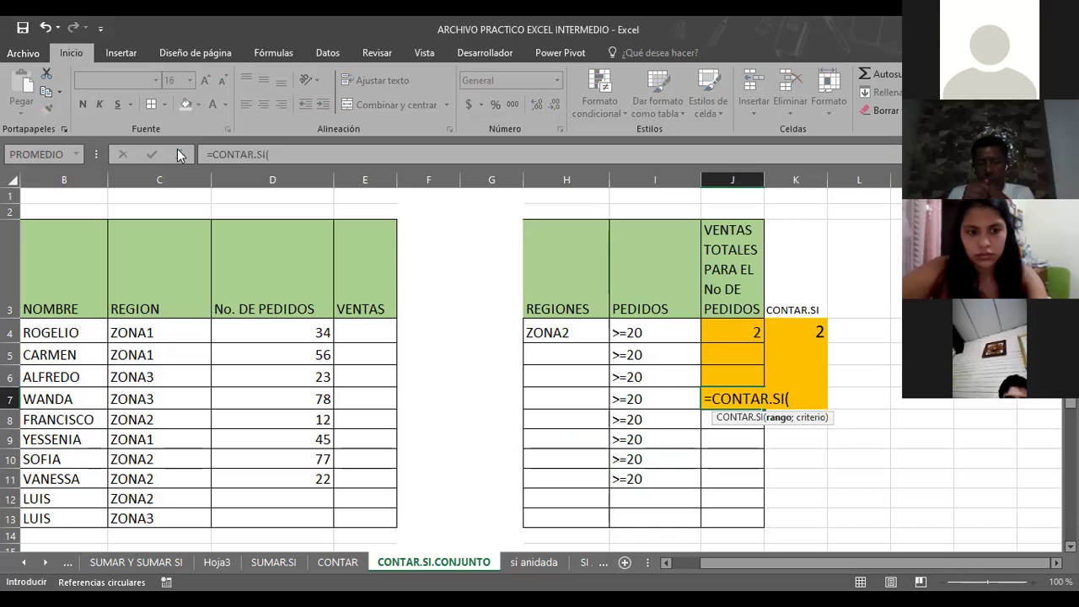
pyautogui.click(180, 155)
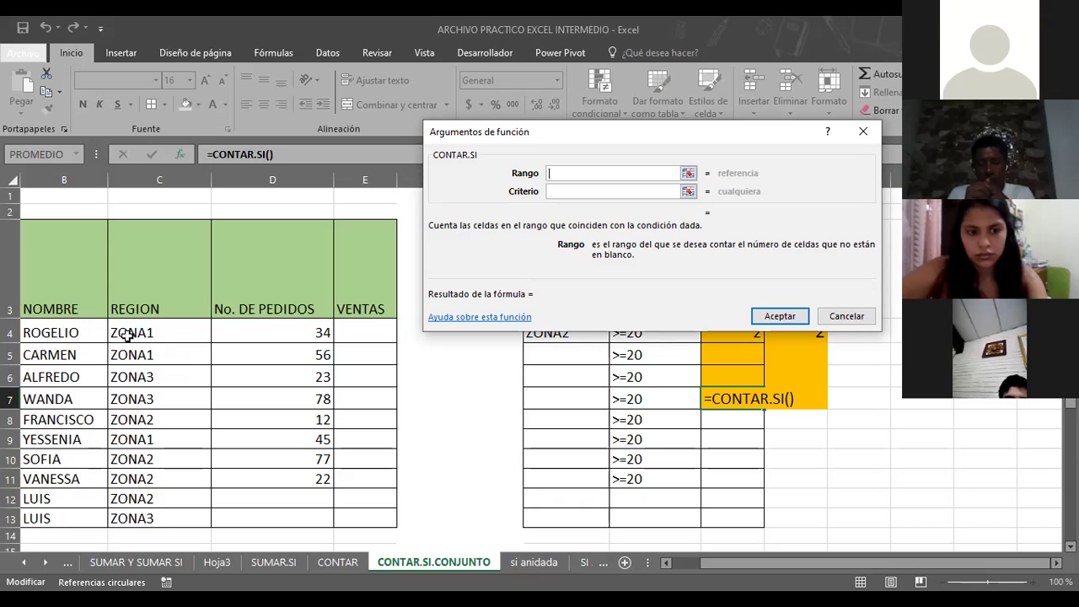
pyautogui.moveTo(126, 336); pyautogui.dragTo(145, 520)
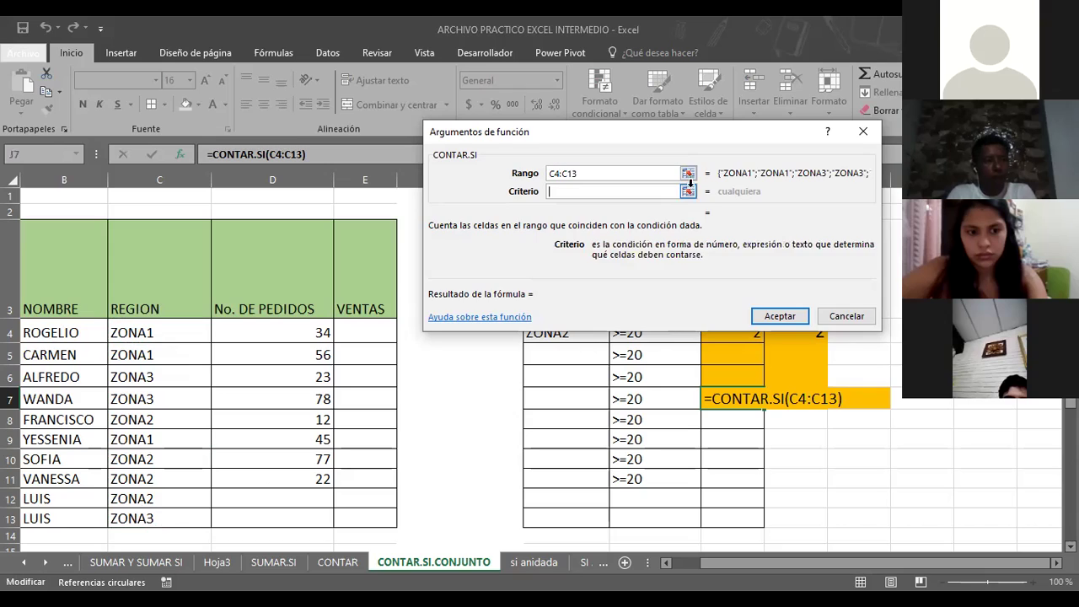
pyautogui.click(690, 192)
pyautogui.click(550, 334)
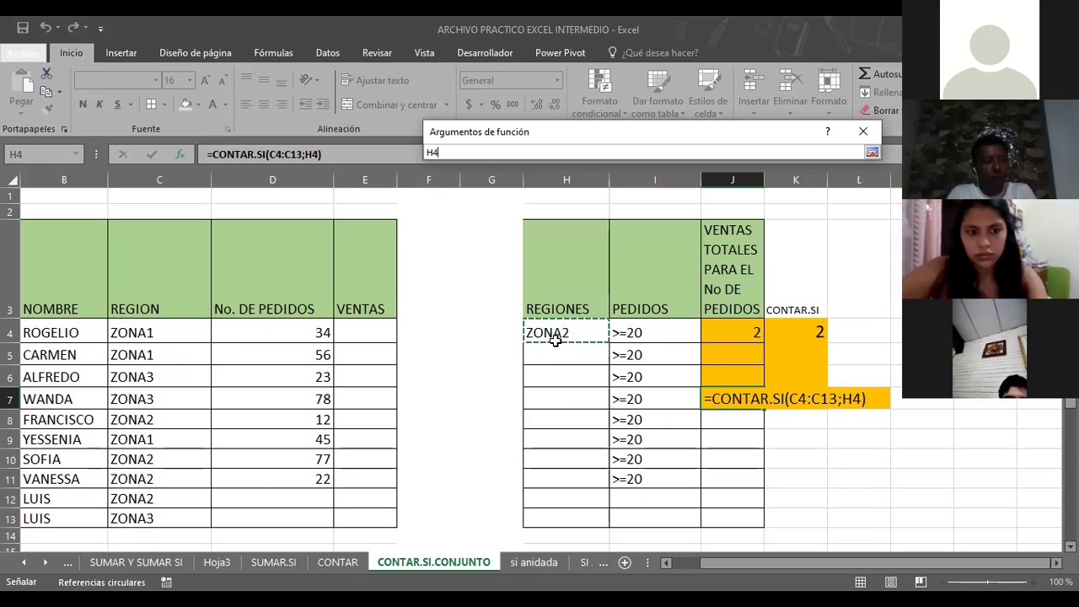
pyautogui.click(871, 152)
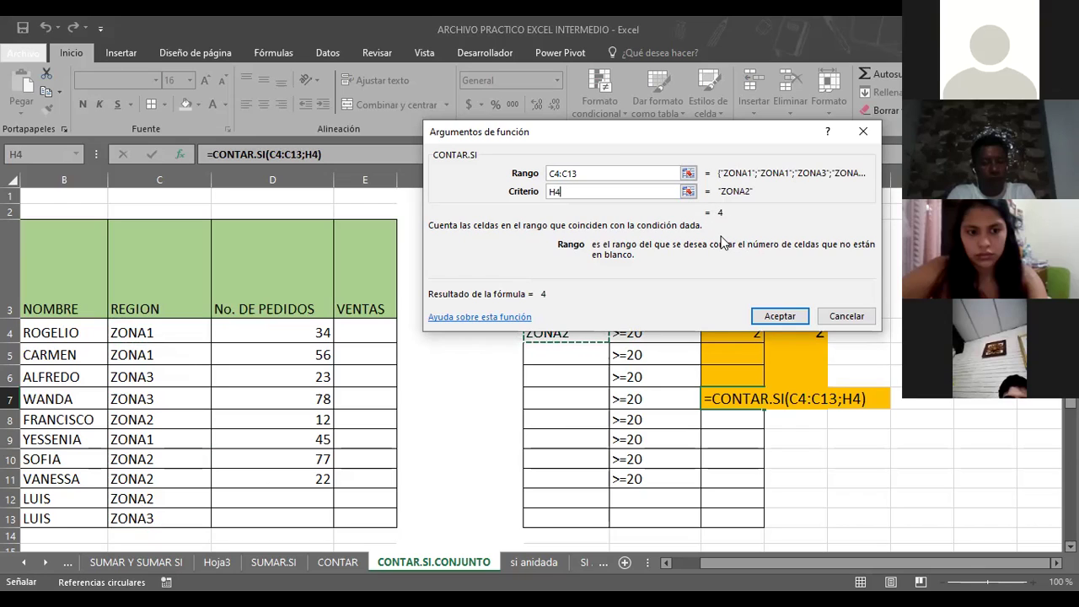
pyautogui.click(773, 325)
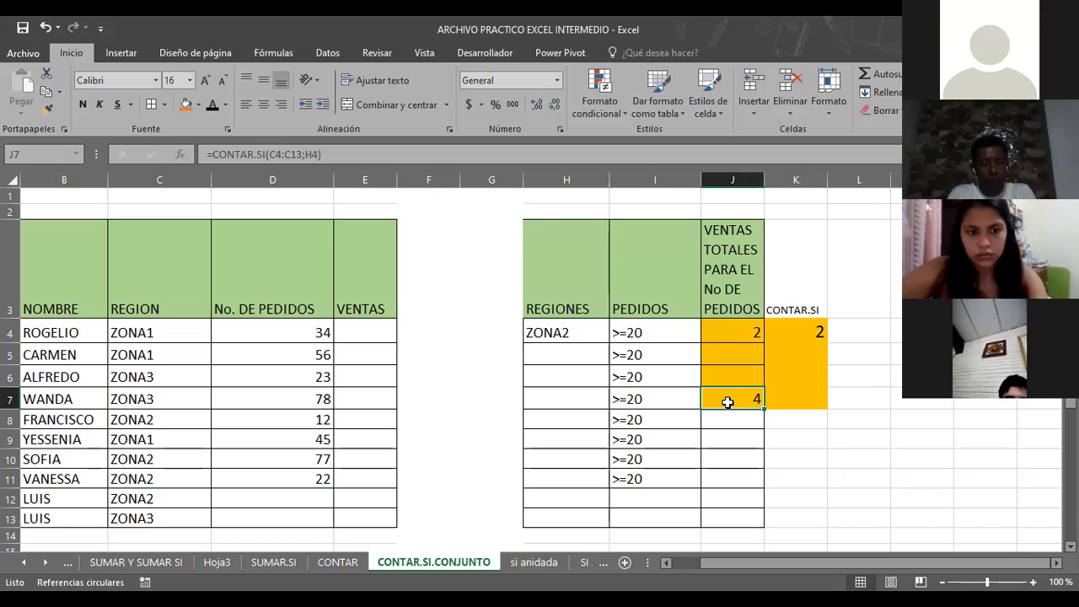
# Set H4 to ZONA3 and check the region entries in column C.
pyautogui.click(567, 331)
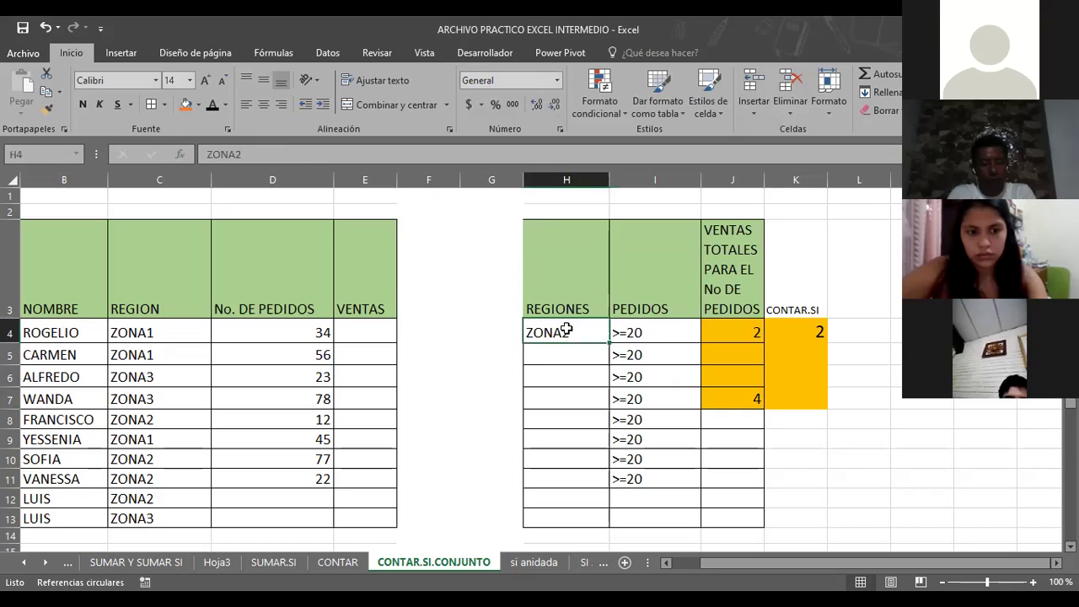
pyautogui.write('ZONA3')
pyautogui.press('Return')
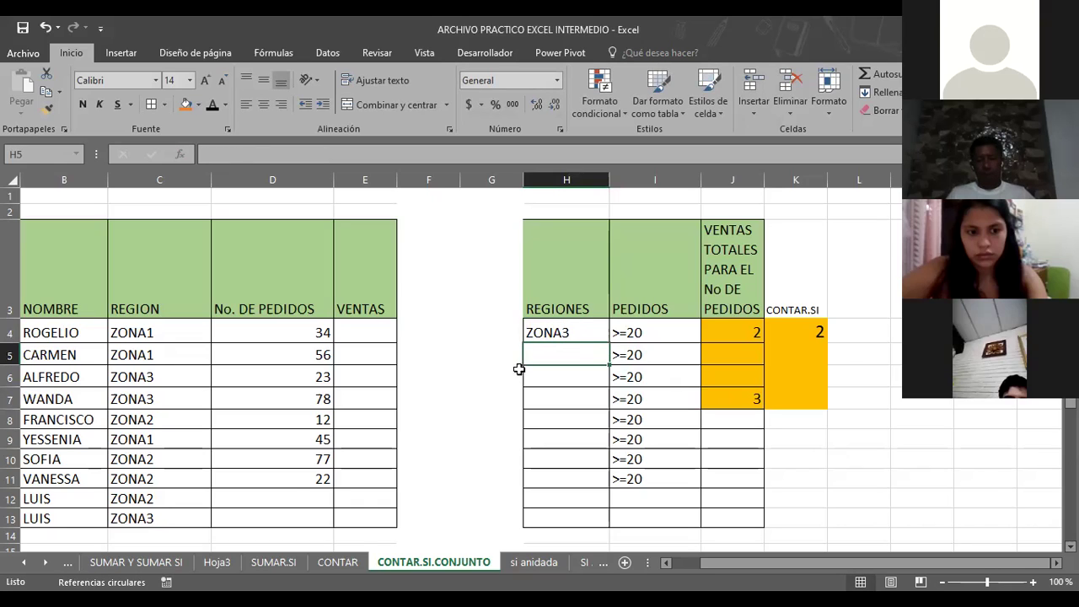
pyautogui.click(158, 509)
pyautogui.press('Up')
pyautogui.press('Up')
pyautogui.press('Up')
pyautogui.press('Up')
pyautogui.press('Up')
pyautogui.click(178, 376)
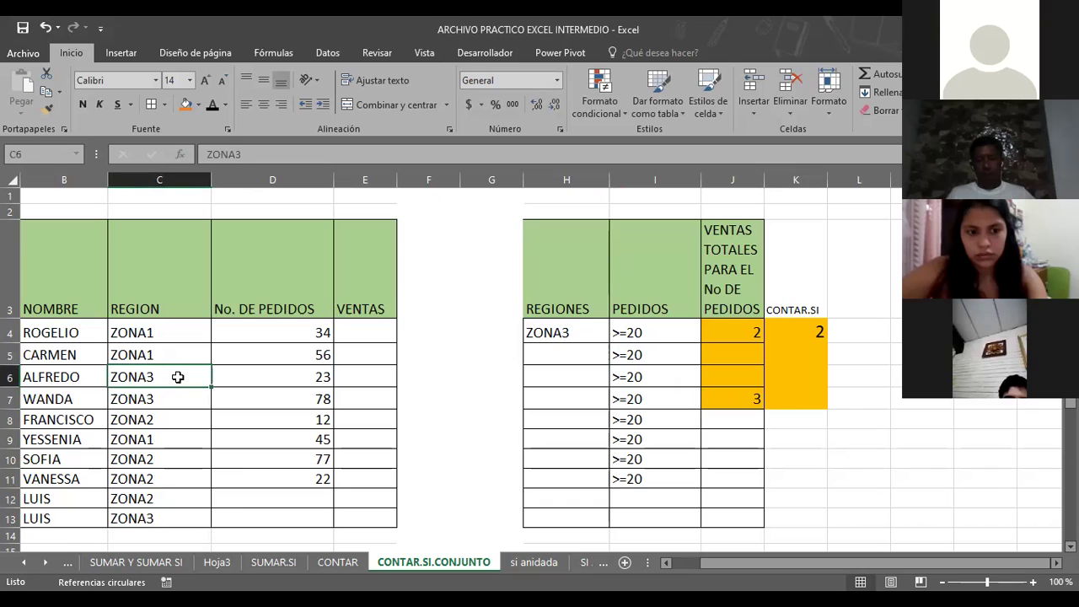
pyautogui.click(143, 440)
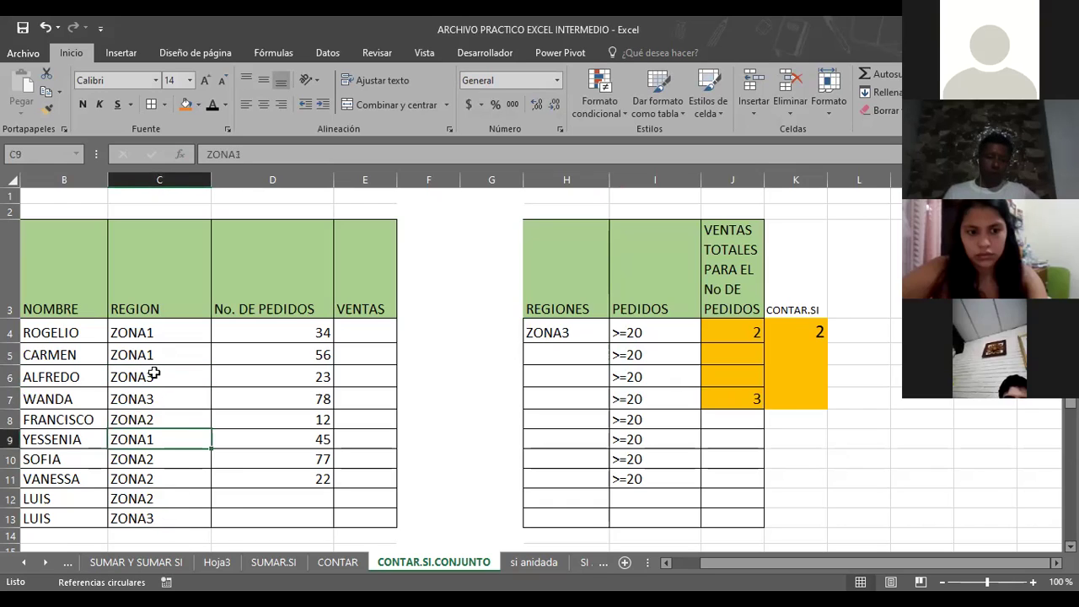
pyautogui.click(155, 355)
pyautogui.click(159, 332)
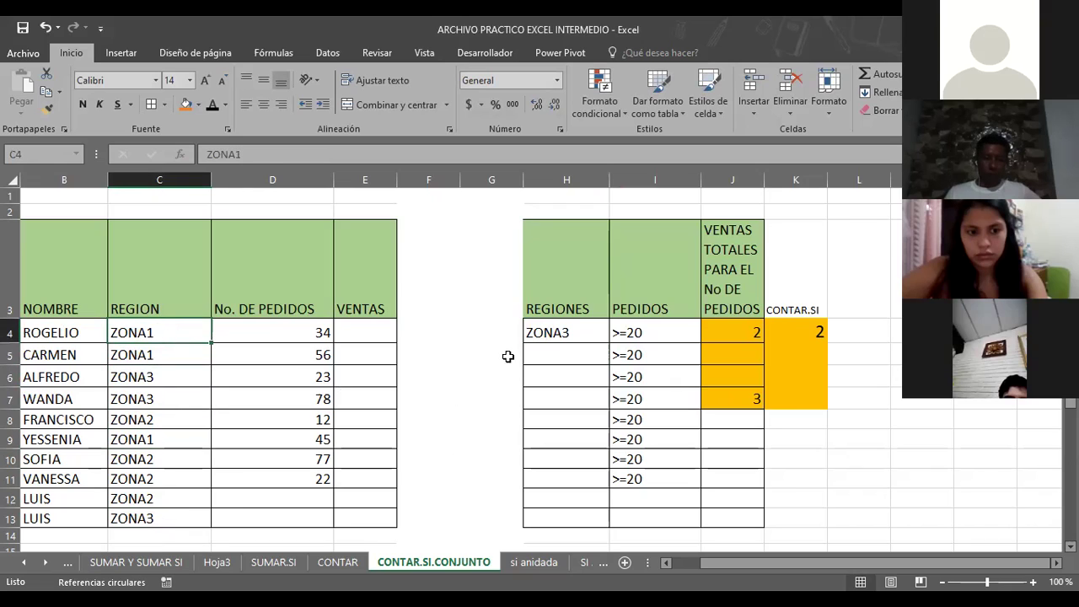
# Test the criterion in H4 as ZONA2, then as ZONA1.
pyautogui.click(543, 332)
pyautogui.press('F2')
pyautogui.press('BackSpace')
pyautogui.write('2')
pyautogui.press('Return')
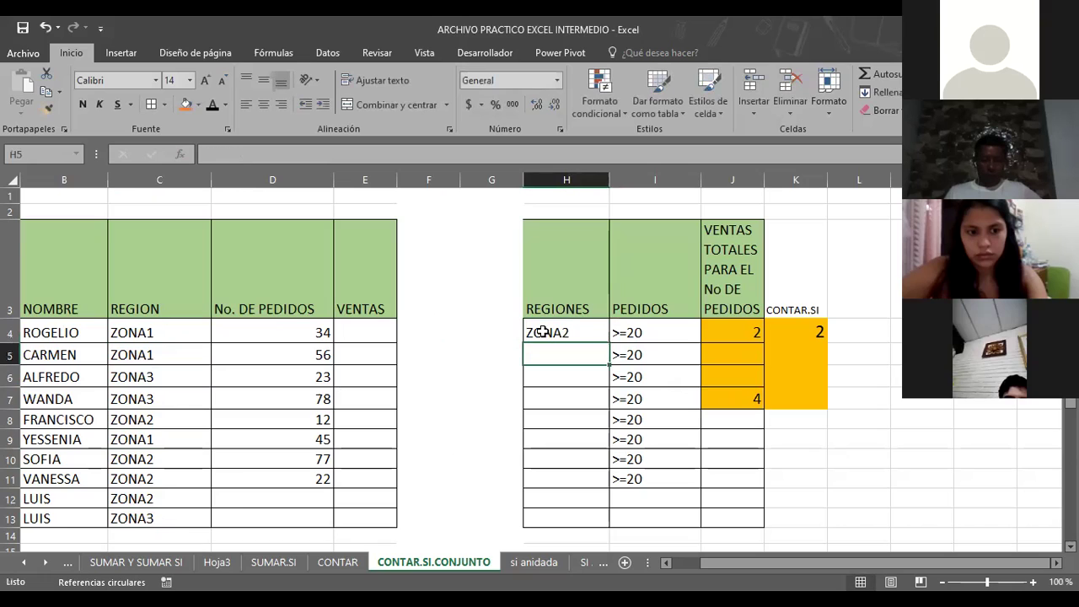
pyautogui.click(543, 332)
pyautogui.press('F2')
pyautogui.press('BackSpace')
pyautogui.write('1')
pyautogui.press('Return')
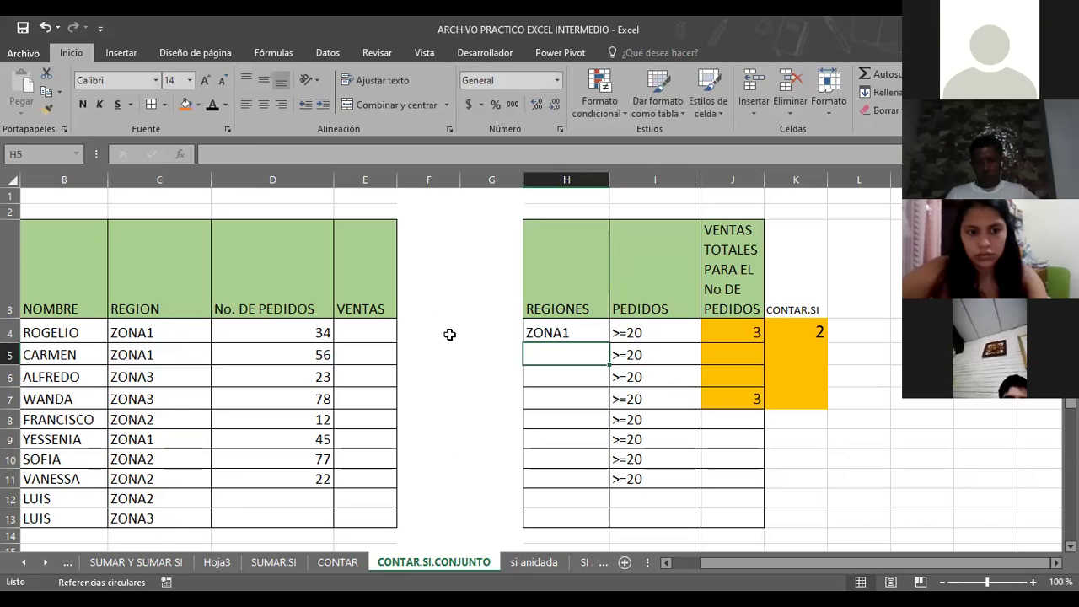
# Change C6's region to ZONA4 and the H4 criterion to ZONA4, so J4 and J7 show 1.
pyautogui.click(164, 385)
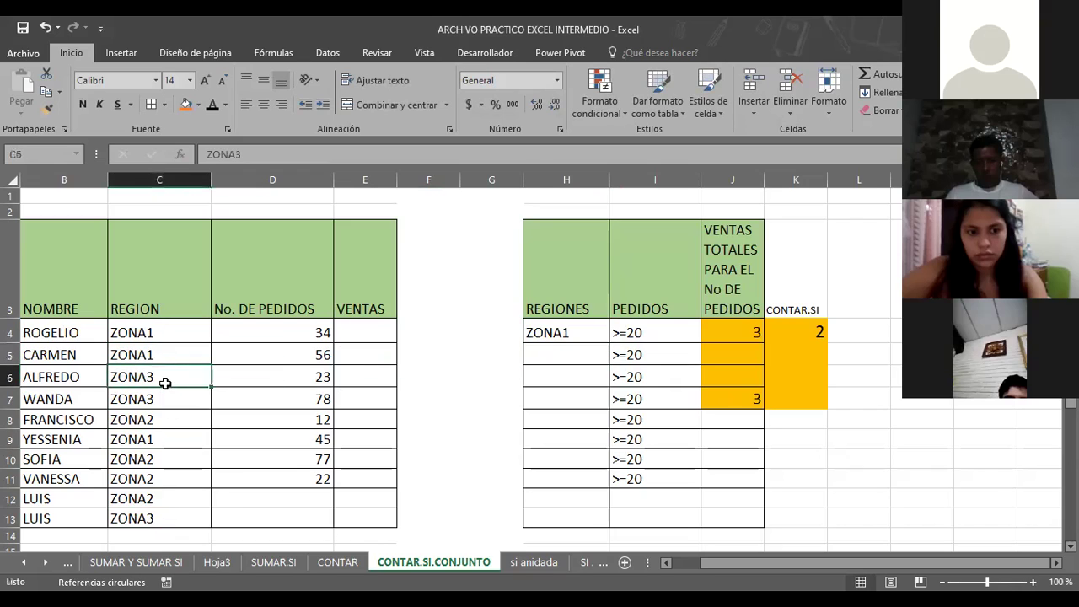
pyautogui.write('ZONA')
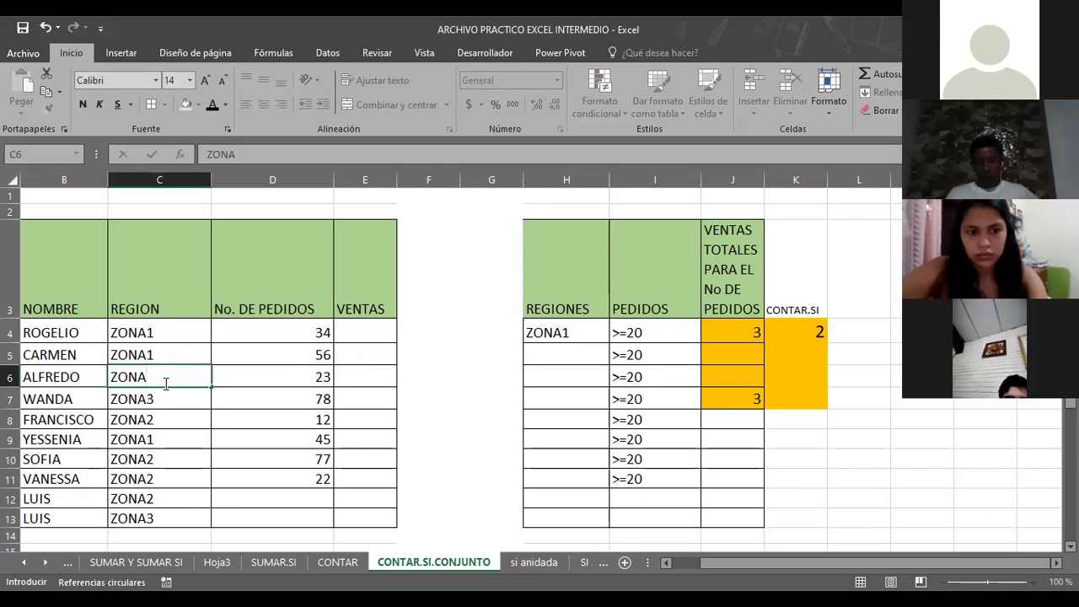
pyautogui.write('4')
pyautogui.press('Return')
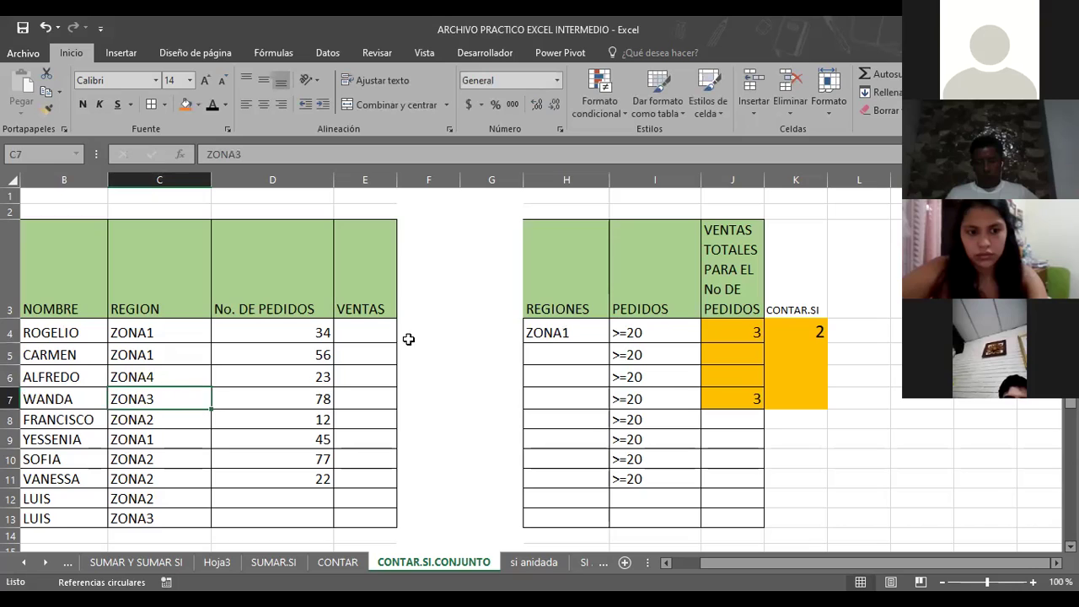
pyautogui.click(548, 336)
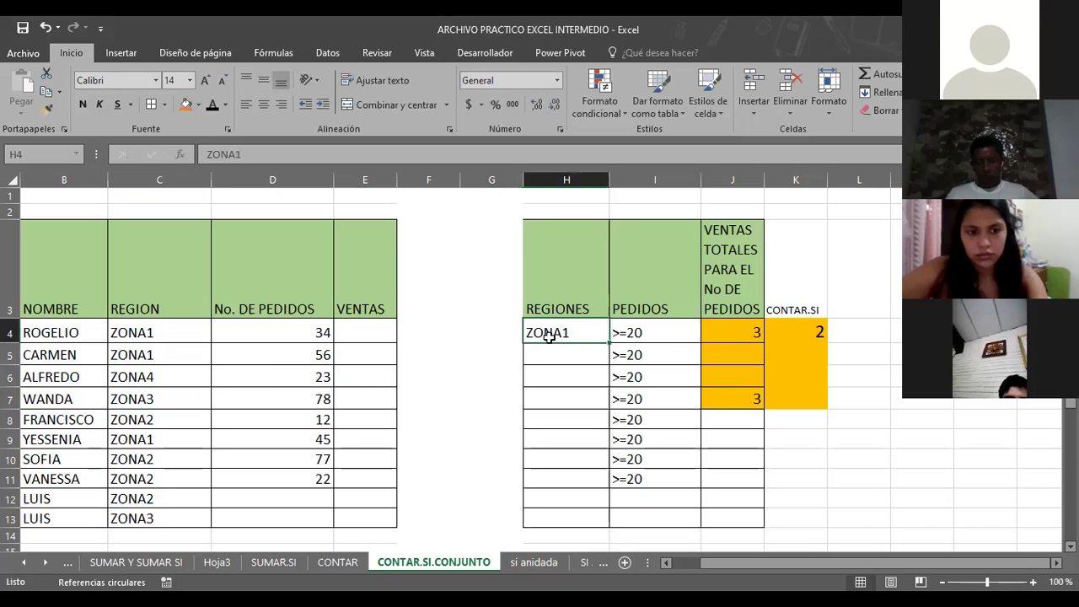
pyautogui.press('F2')
pyautogui.press('BackSpace')
pyautogui.write('4')
pyautogui.press('Return')
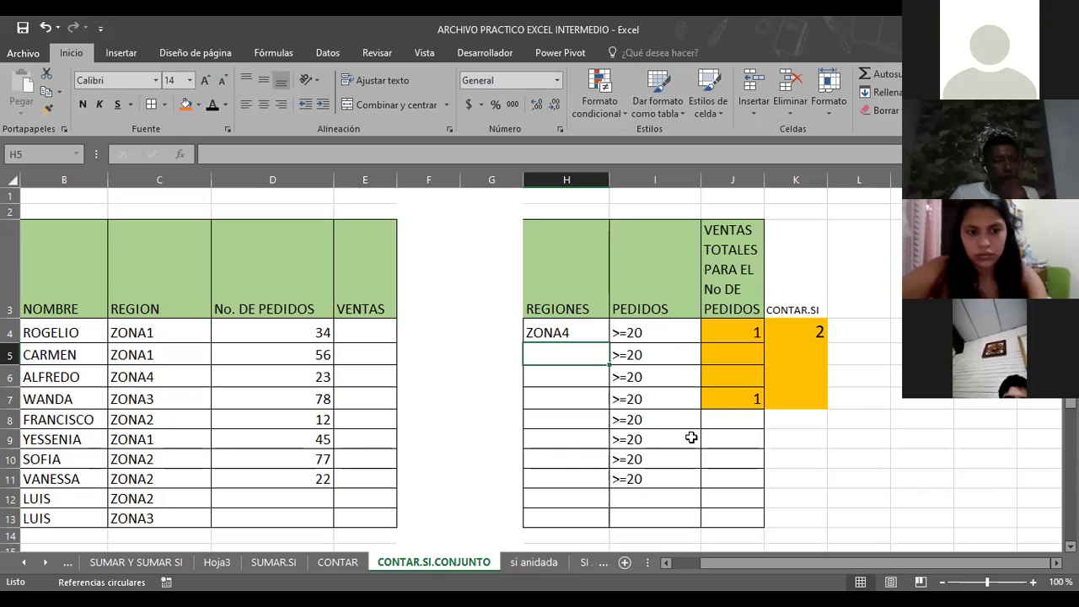
# Scroll the sheet tabs left to reveal the earliest sheets.
pyautogui.click(23, 563)
pyautogui.click(23, 562)
pyautogui.click(24, 563)
# Switch to the FUNCIONES TODAS sheet and review M15's =CONTAR.SI(J10:J12;"=5") formula.
pyautogui.click(24, 563)
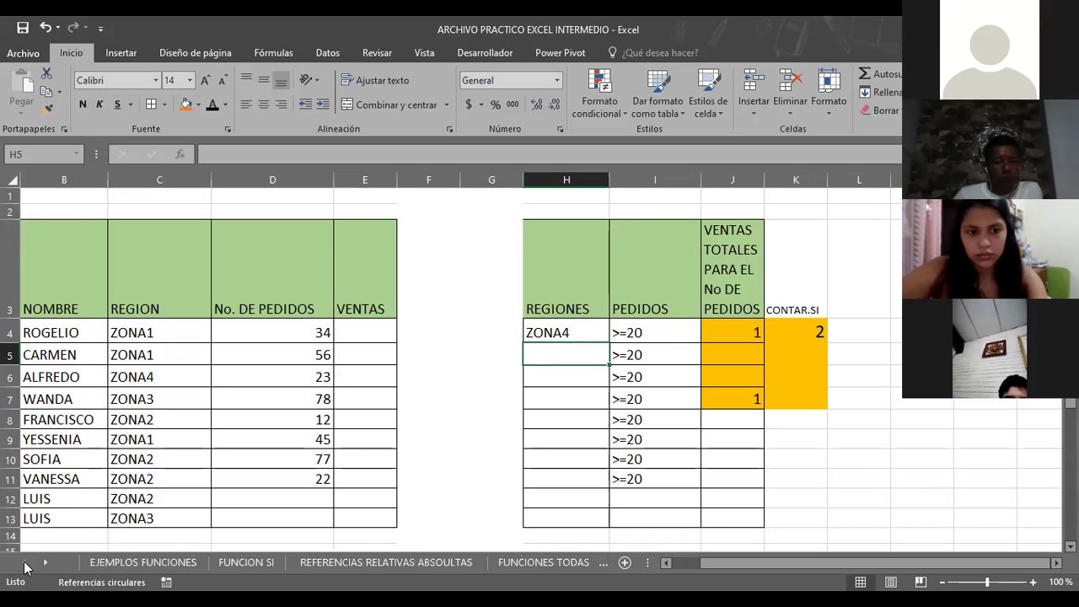
pyautogui.click(535, 563)
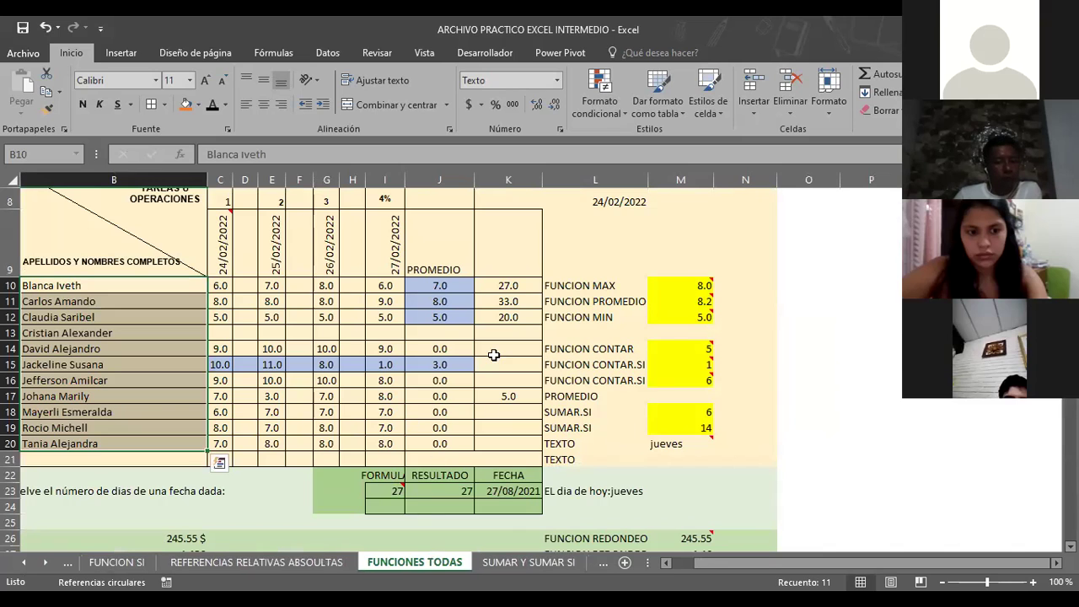
pyautogui.click(609, 368)
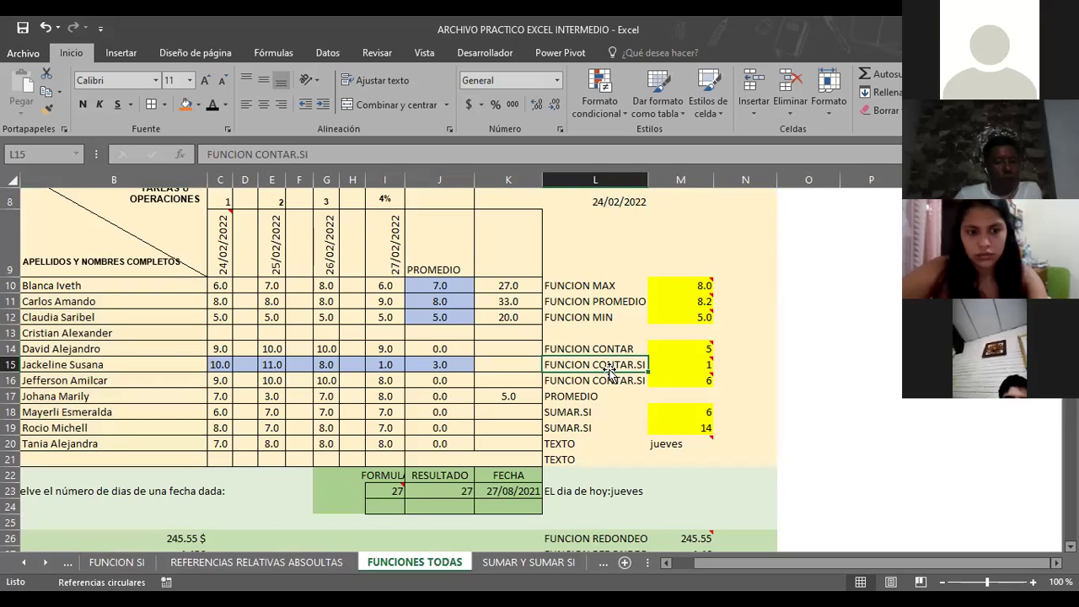
pyautogui.click(666, 364)
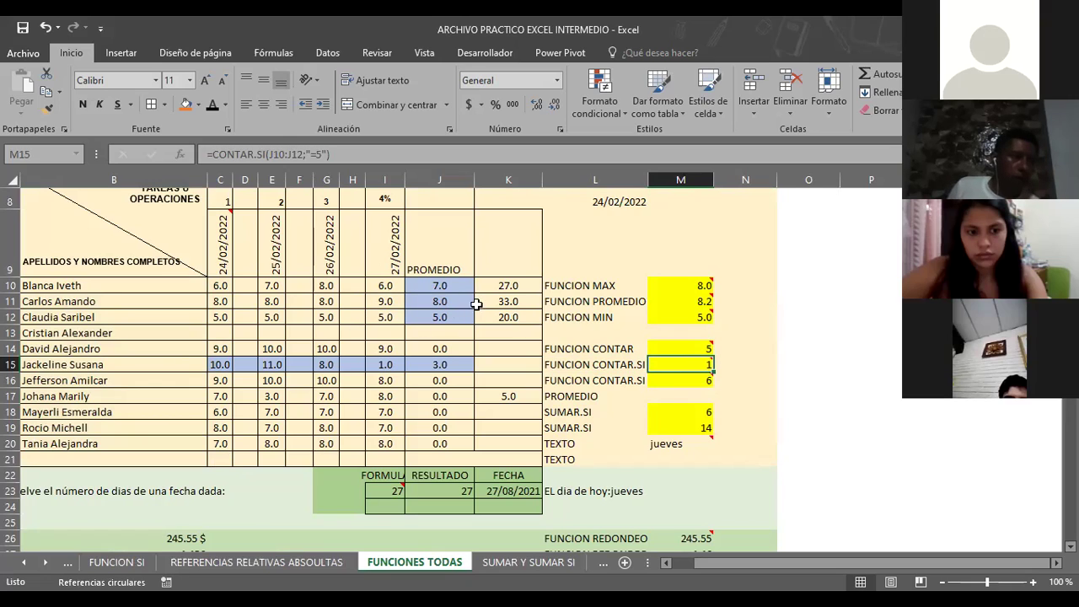
# Enter 5 for all four grades in row 11 (C11, E11, G11, I11) and confirm M15 shows 2.
pyautogui.click(219, 300)
pyautogui.write('5')
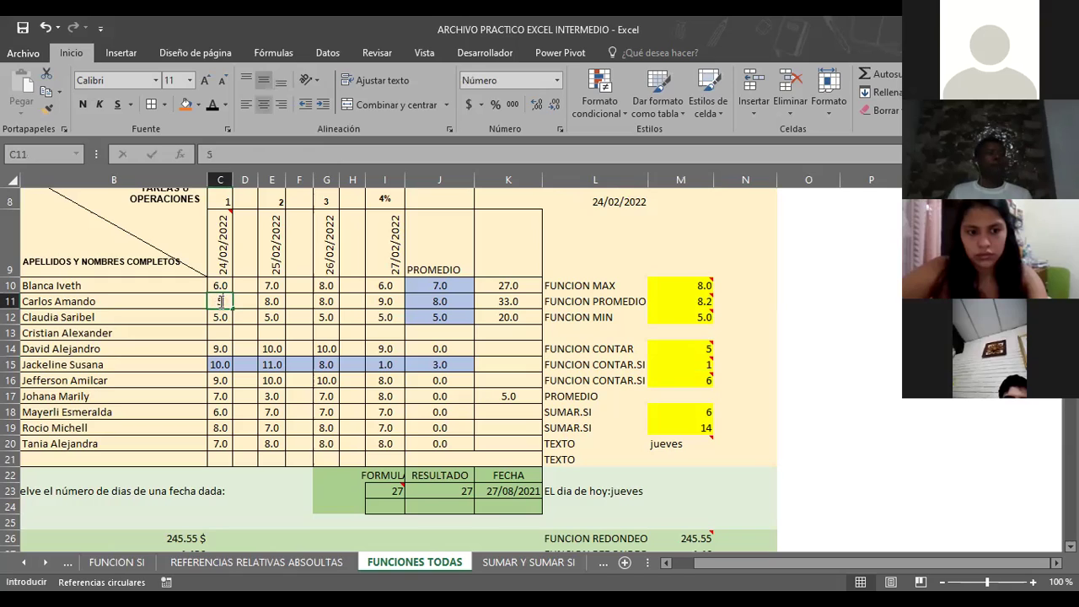
pyautogui.press('Tab')
pyautogui.press('Tab')
pyautogui.write('5')
pyautogui.press('Tab')
pyautogui.press('Tab')
pyautogui.write('5')
pyautogui.press('Tab')
pyautogui.press('Tab')
pyautogui.write('5')
pyautogui.press('Tab')
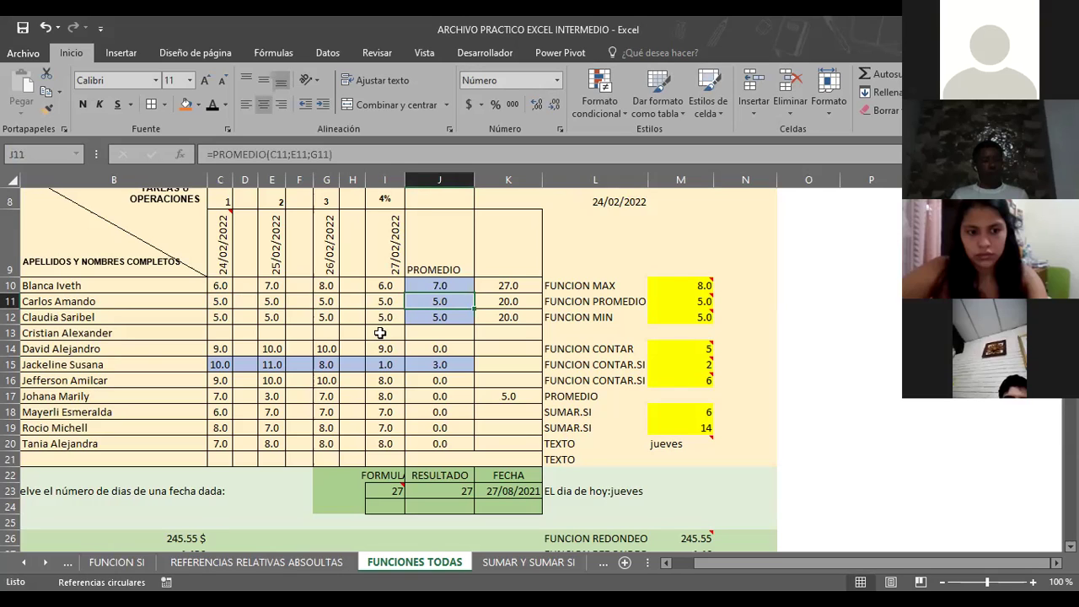
pyautogui.click(691, 365)
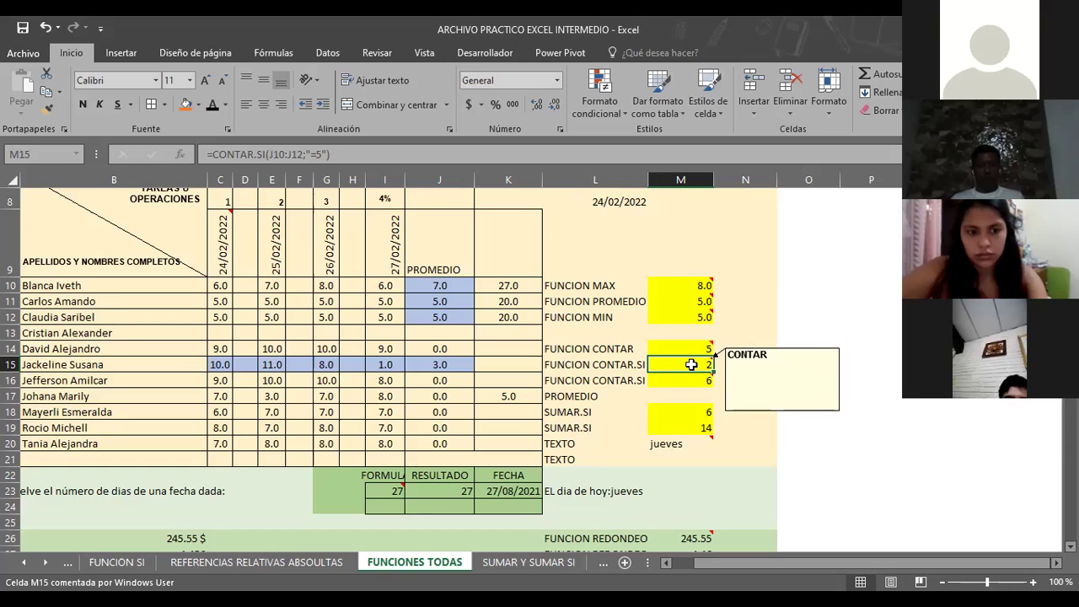
pyautogui.click(527, 365)
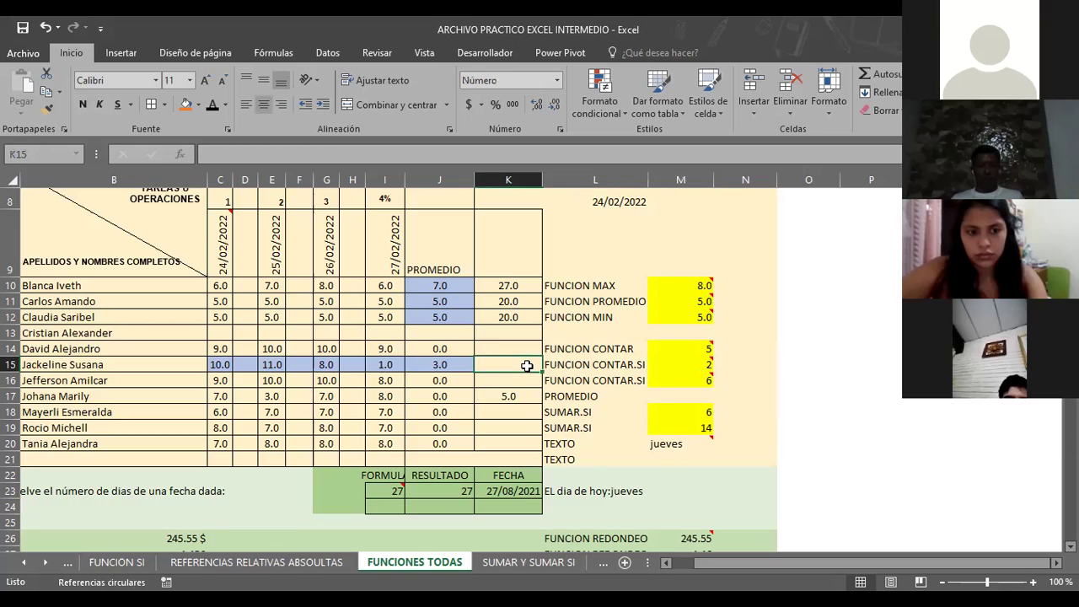
pyautogui.click(508, 252)
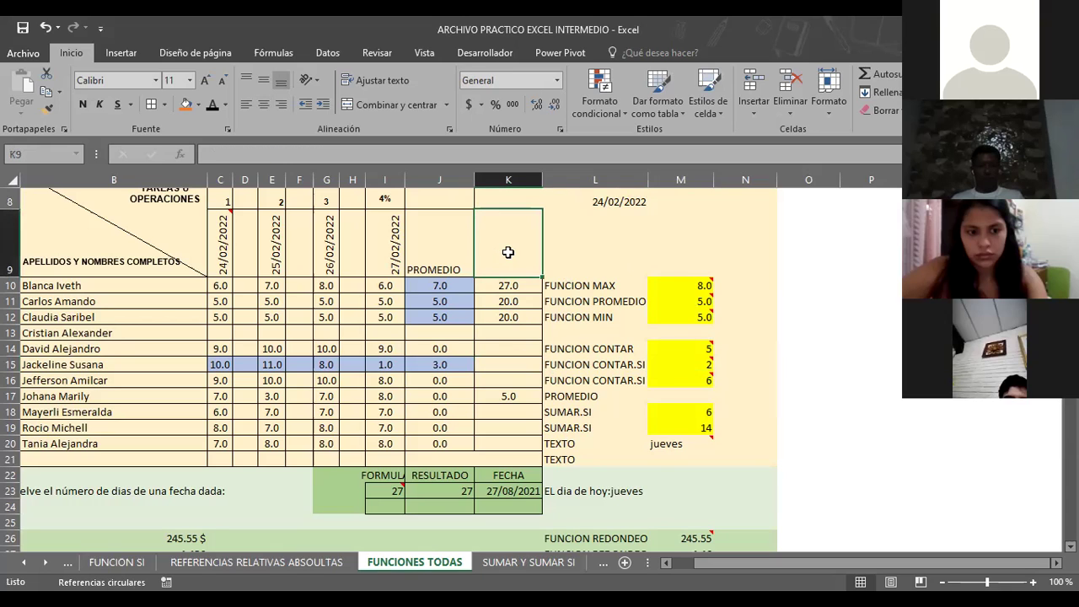
# Head column K with MORATORIO in K9, then view M16's =CONTAR.SI(C16:J16;"<>10").
pyautogui.write('MORATORIO')
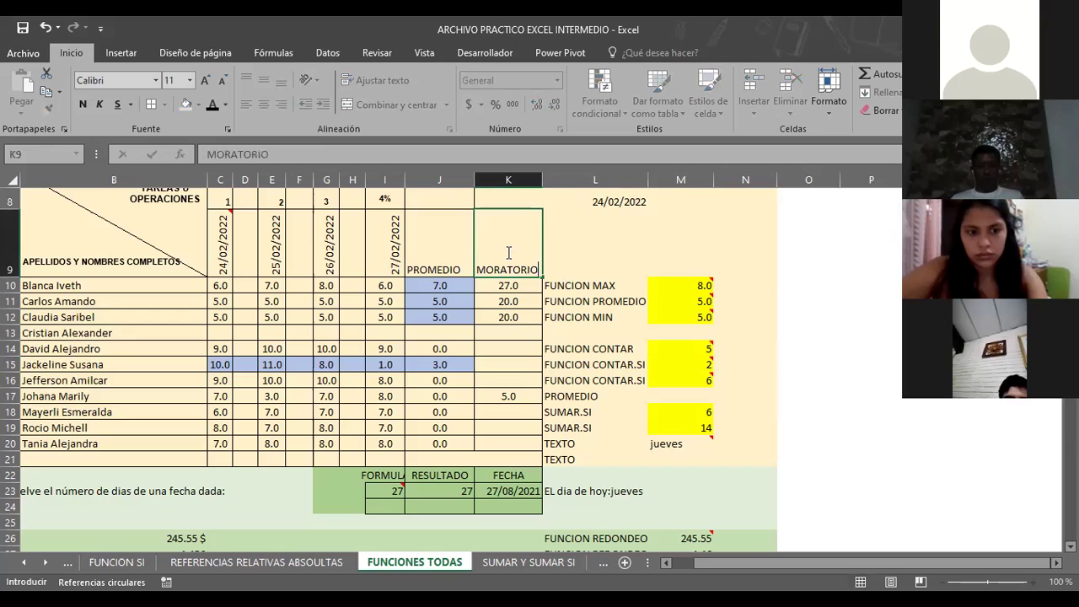
pyautogui.press('Return')
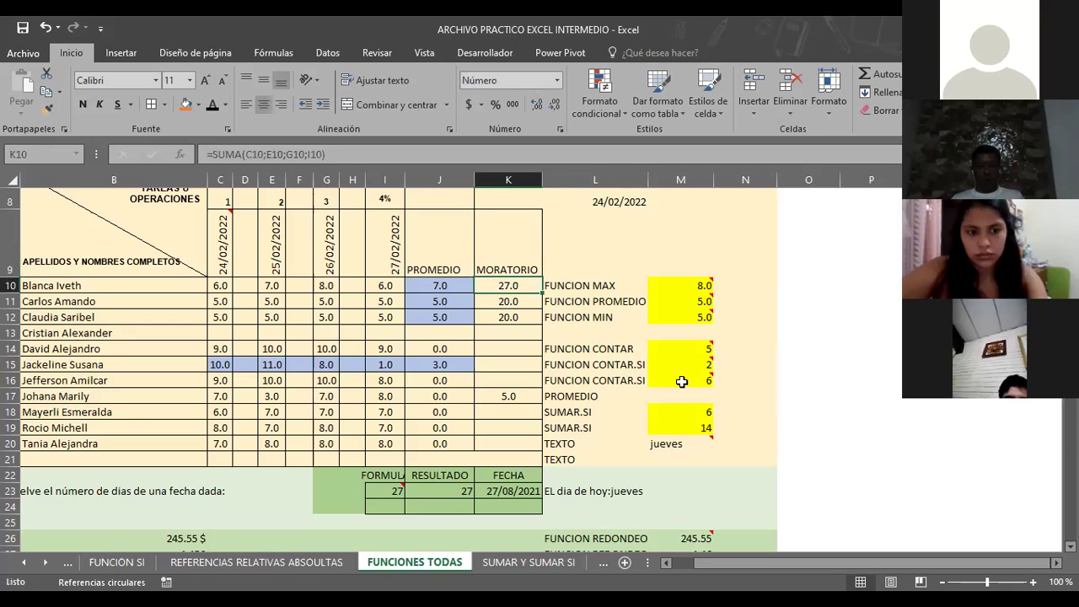
pyautogui.click(681, 381)
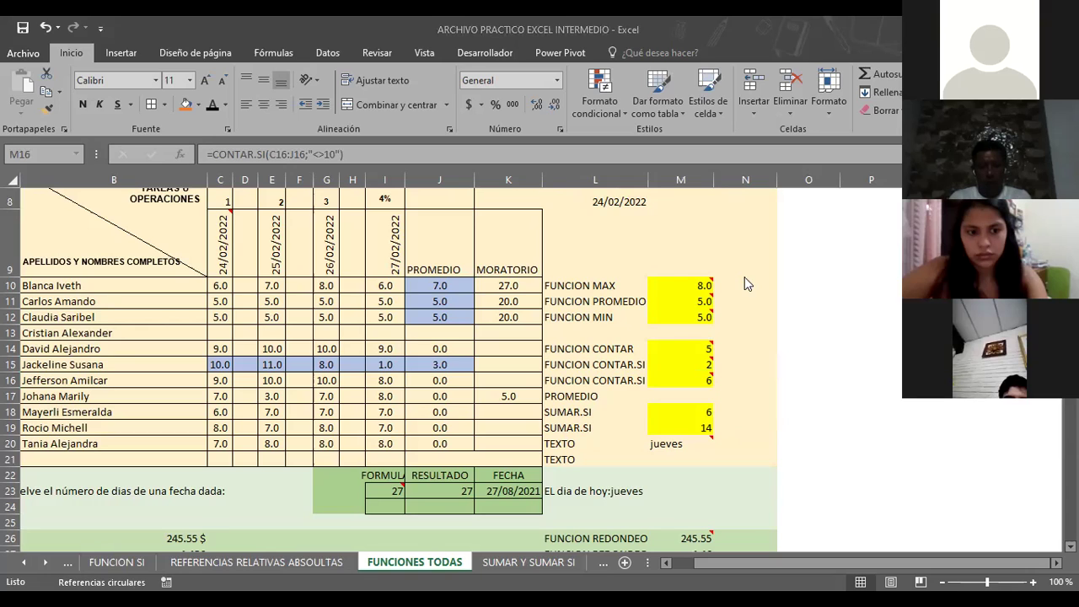
pyautogui.click(681, 300)
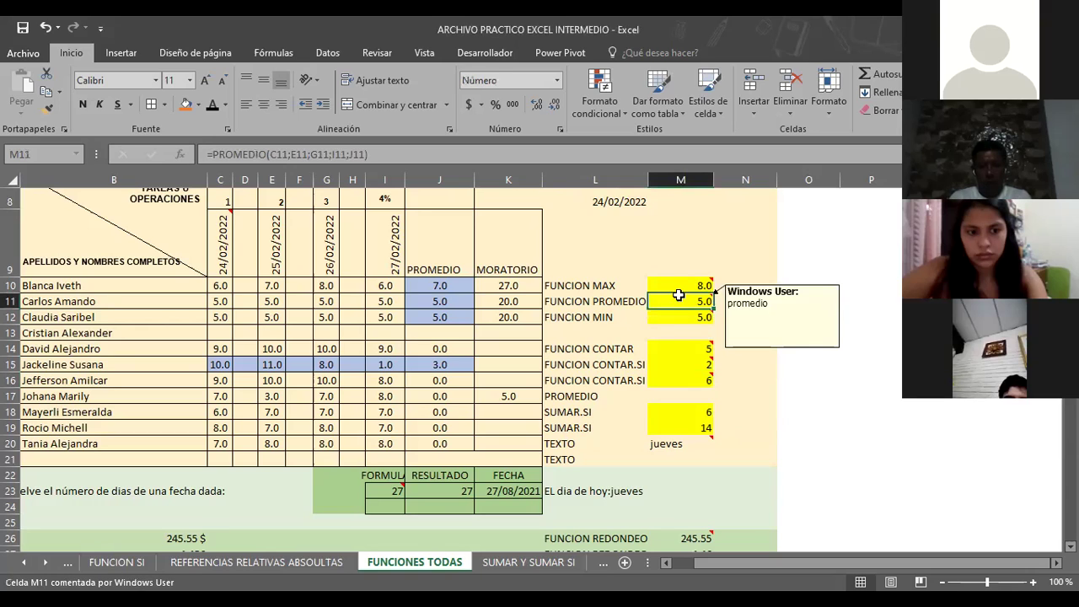
pyautogui.doubleClick(679, 297)
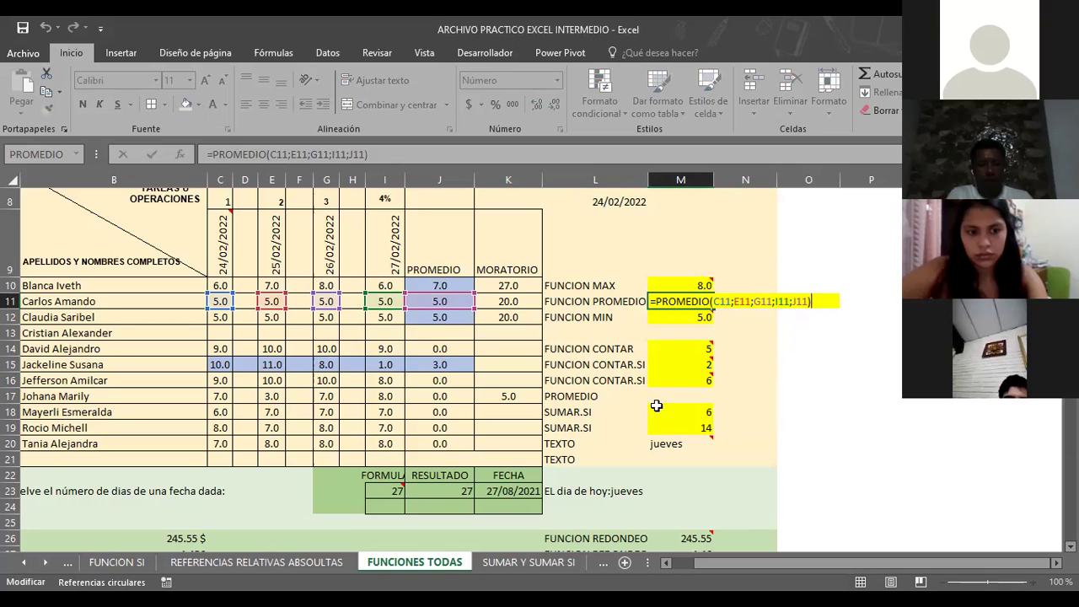
pyautogui.moveTo(653, 314)
pyautogui.scroll(-2, 644, 356)
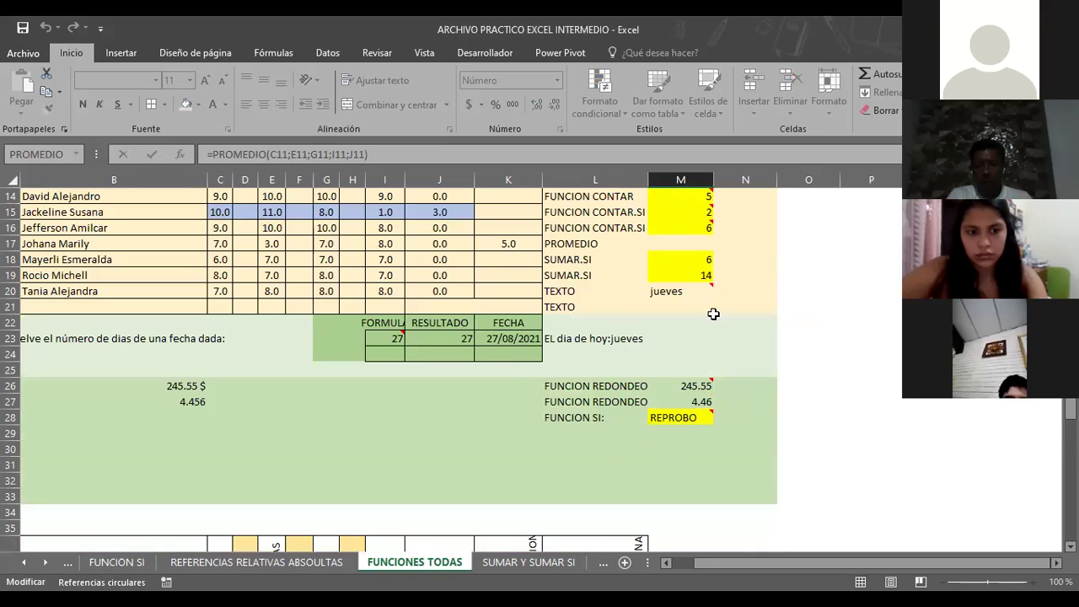
pyautogui.scroll(2, 683, 304)
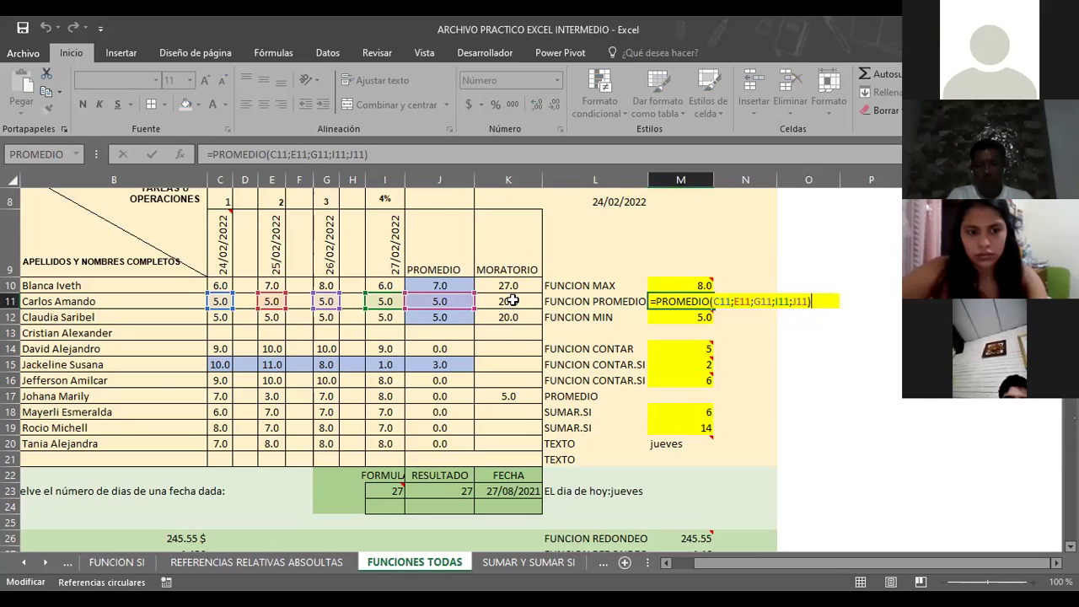
pyautogui.scroll(-3, 649, 357)
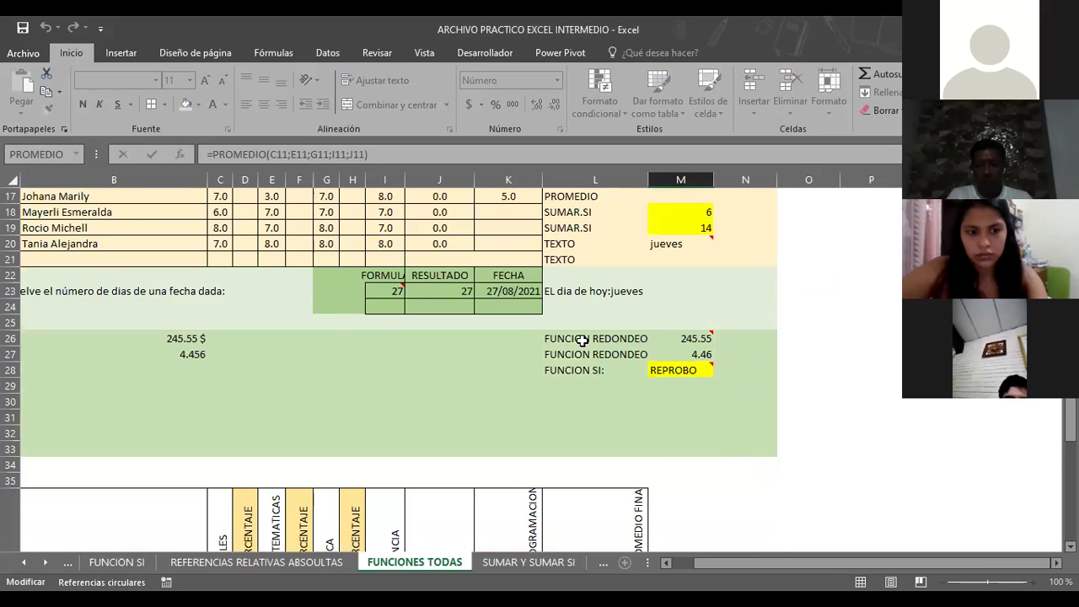
pyautogui.scroll(-3, 581, 341)
pyautogui.scroll(1, 581, 341)
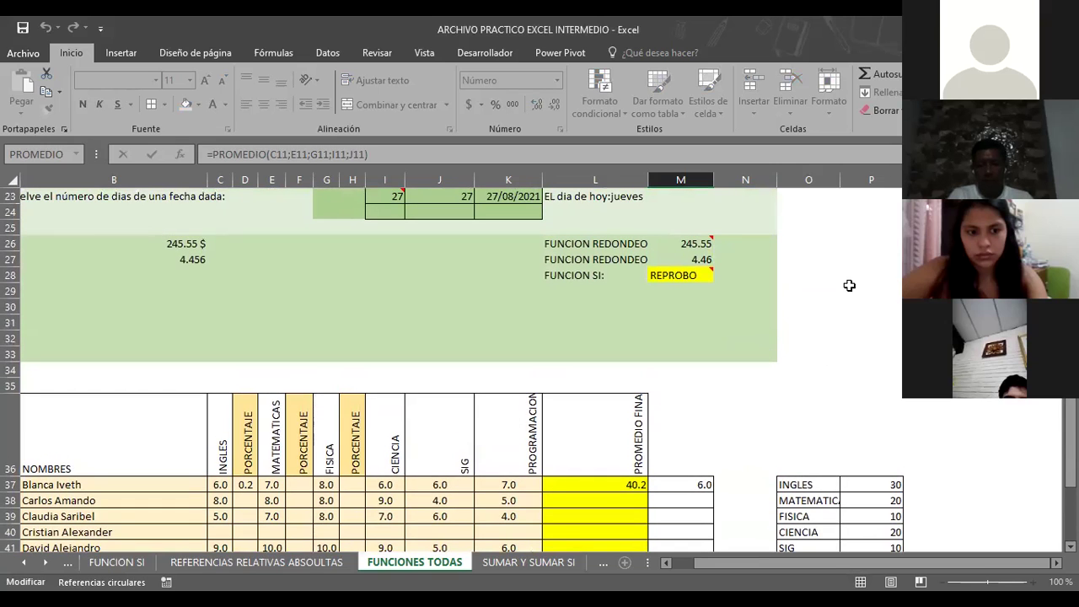
pyautogui.scroll(-1, 849, 285)
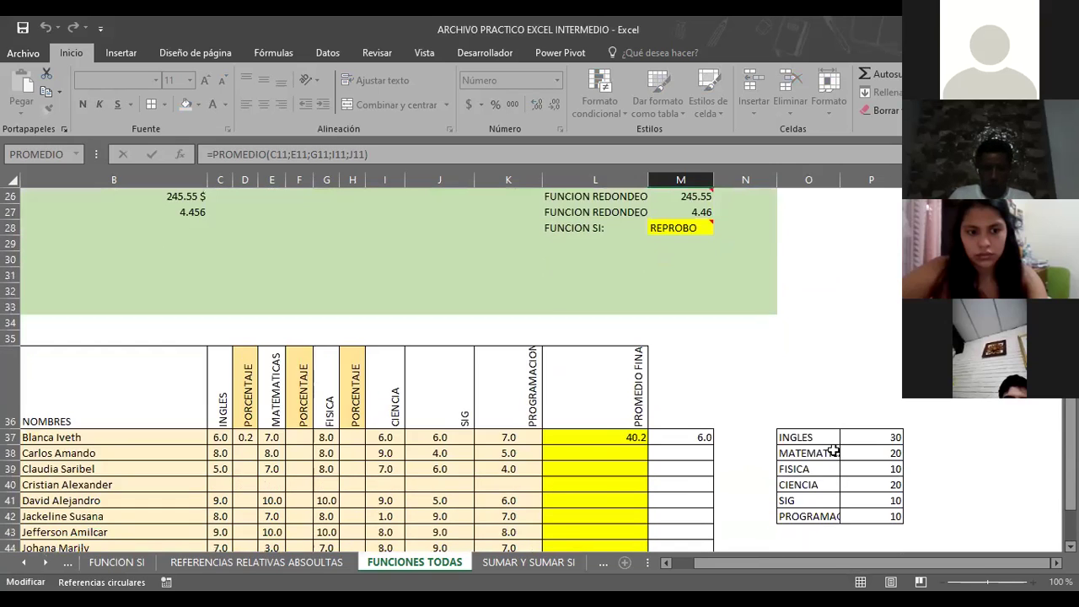
# Finish the average formula edit and review L37's =SUMA(C37:K37) final average of 40.2.
pyautogui.click(887, 438)
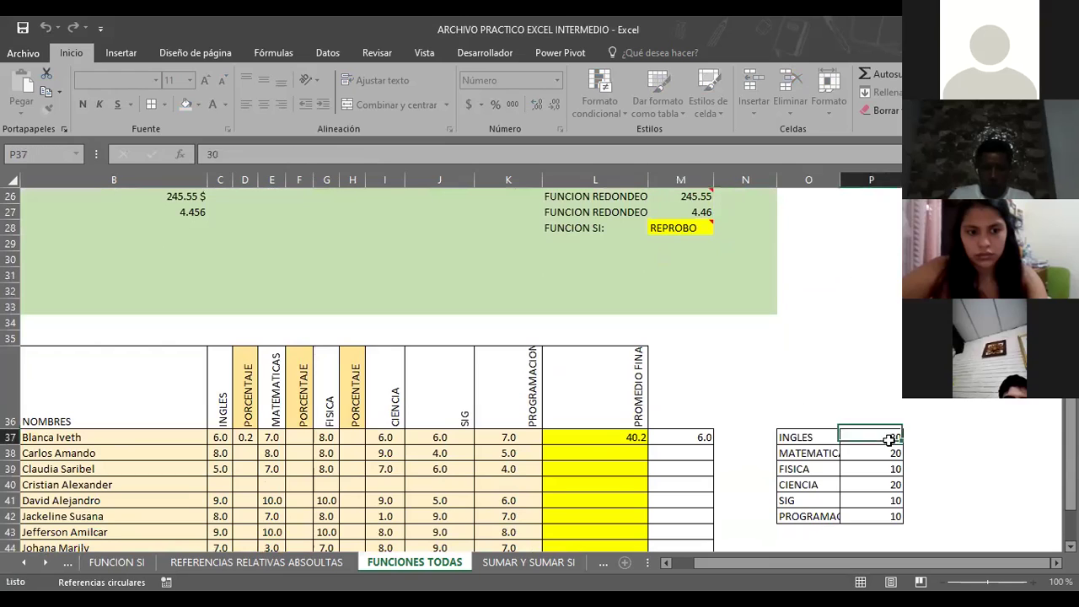
pyautogui.click(796, 455)
pyautogui.click(601, 445)
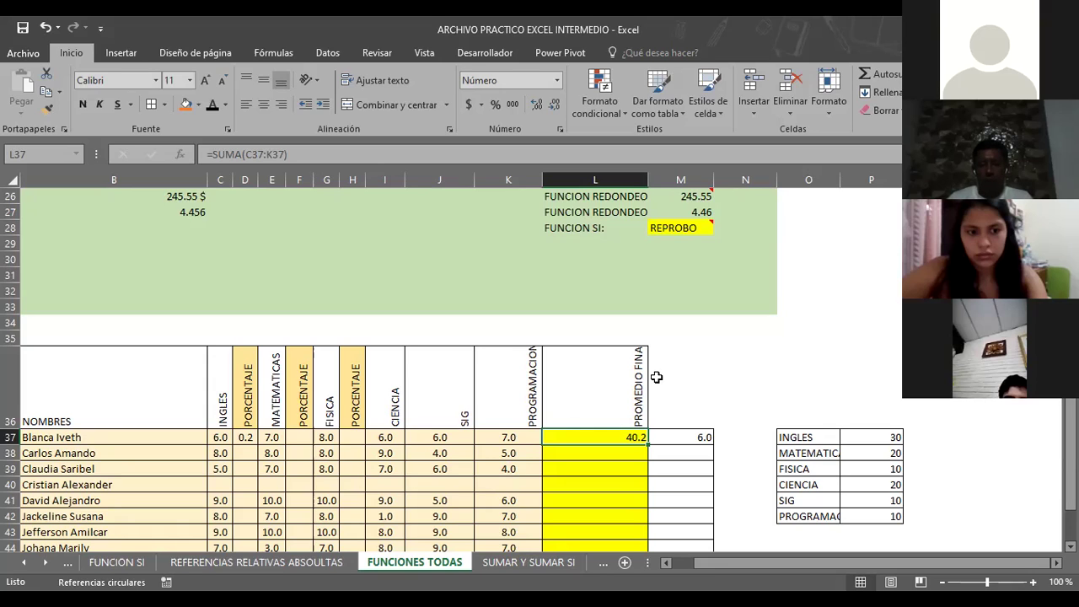
pyautogui.click(327, 338)
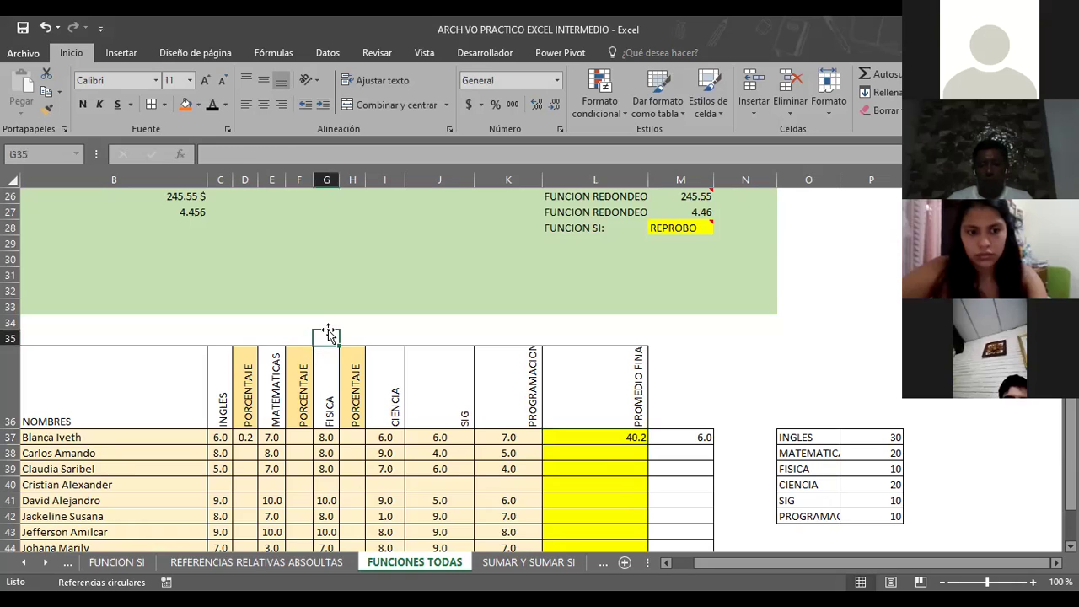
# Go to the SUMAR Y SUMAR SI sheet and start retyping E11 as =SUMAR.SI(.
pyautogui.click(539, 562)
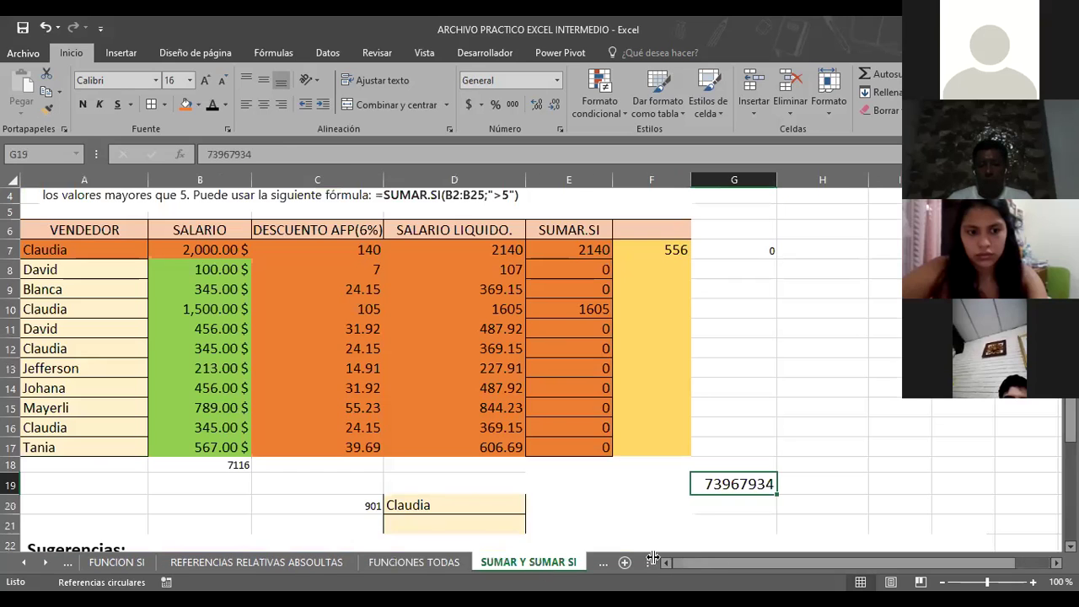
pyautogui.click(569, 330)
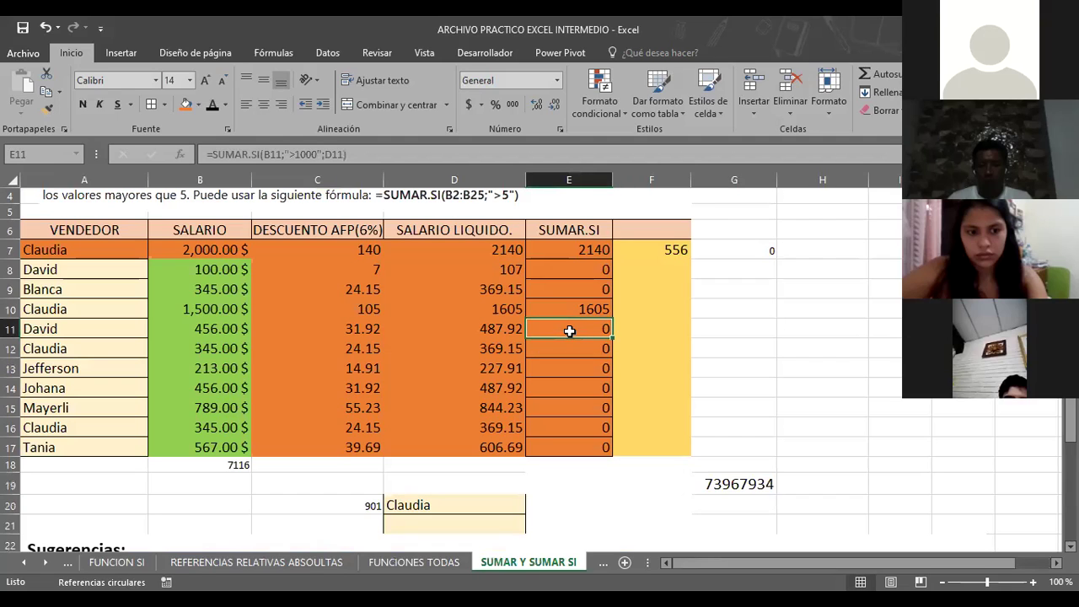
pyautogui.write('=')
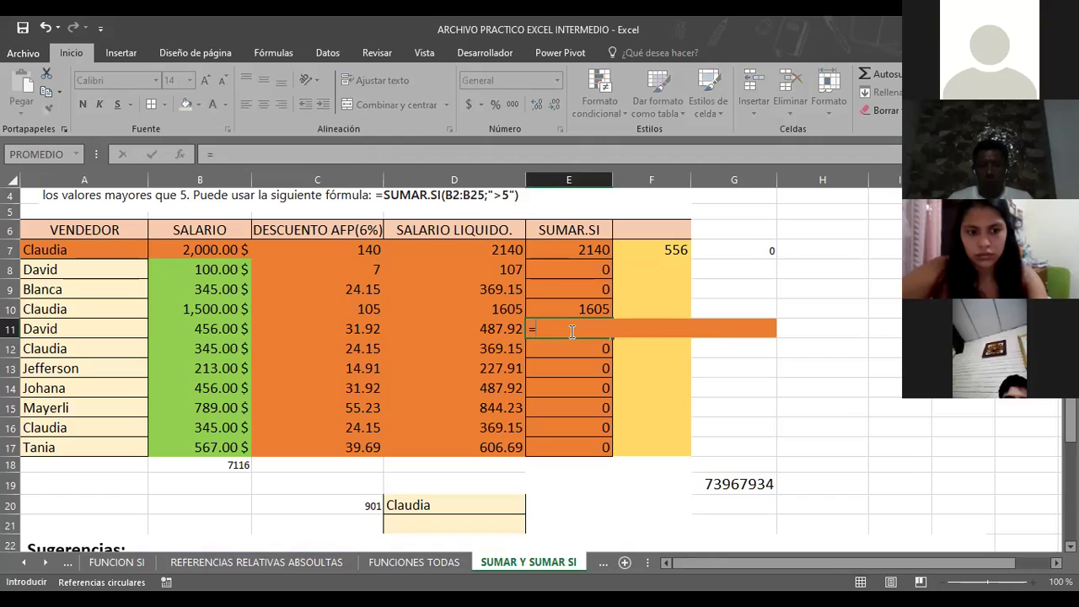
pyautogui.write('SUMAR.SI')
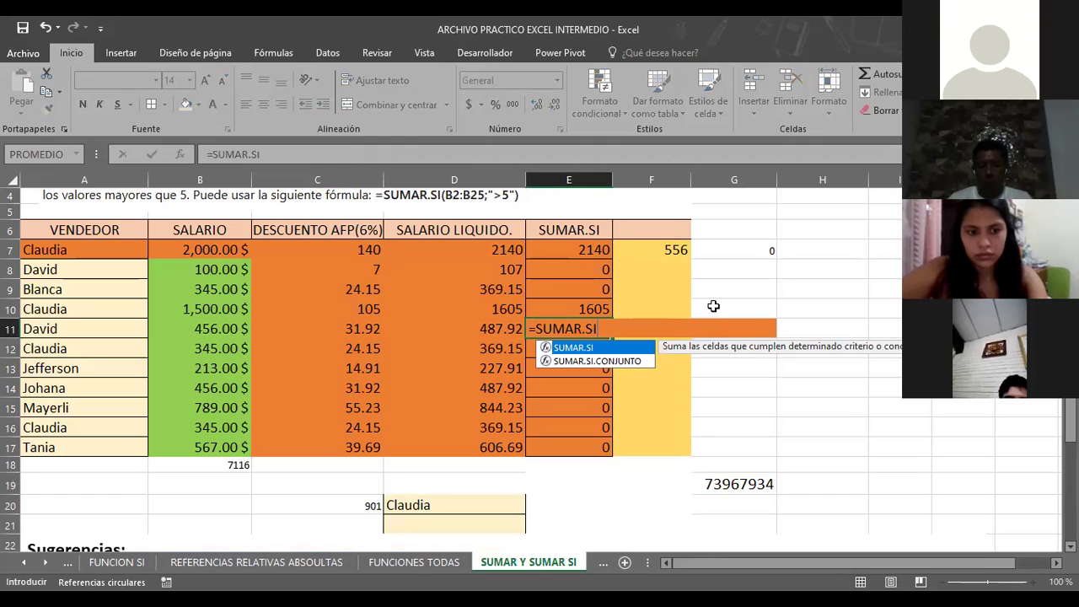
pyautogui.doubleClick(578, 348)
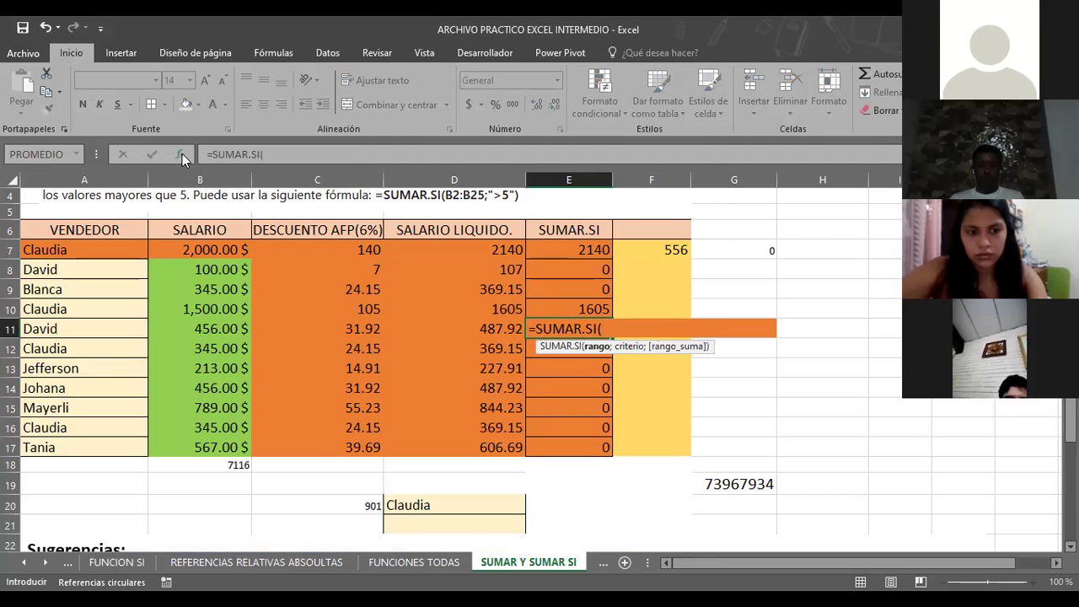
# Give SUMAR.SI in E11 range C9:C17, criterion >20 and sum range D7:D17, returning 6150.36.
pyautogui.click(182, 154)
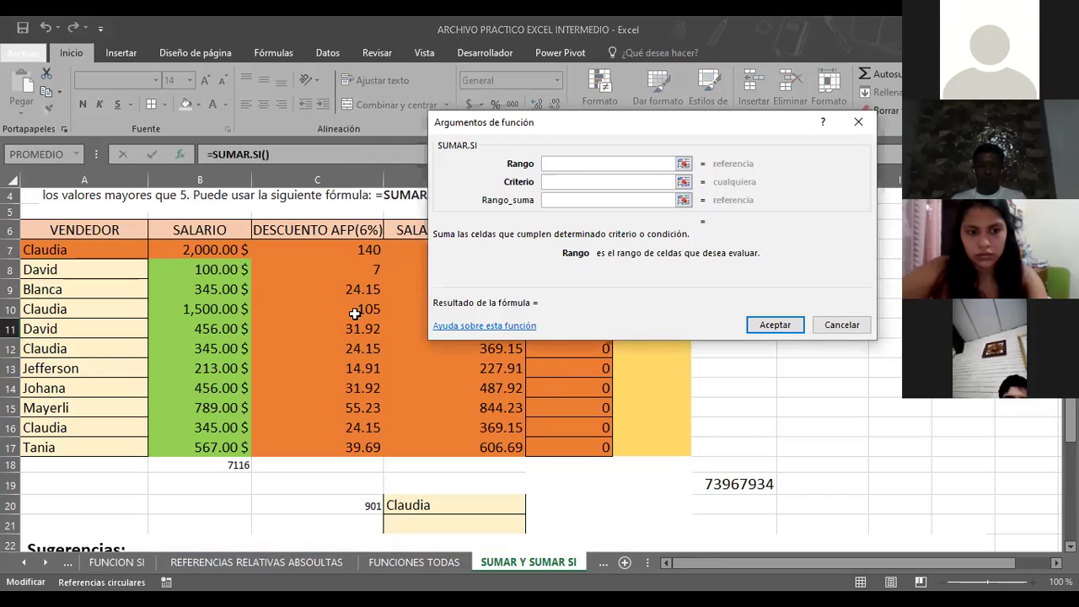
pyautogui.click(315, 290)
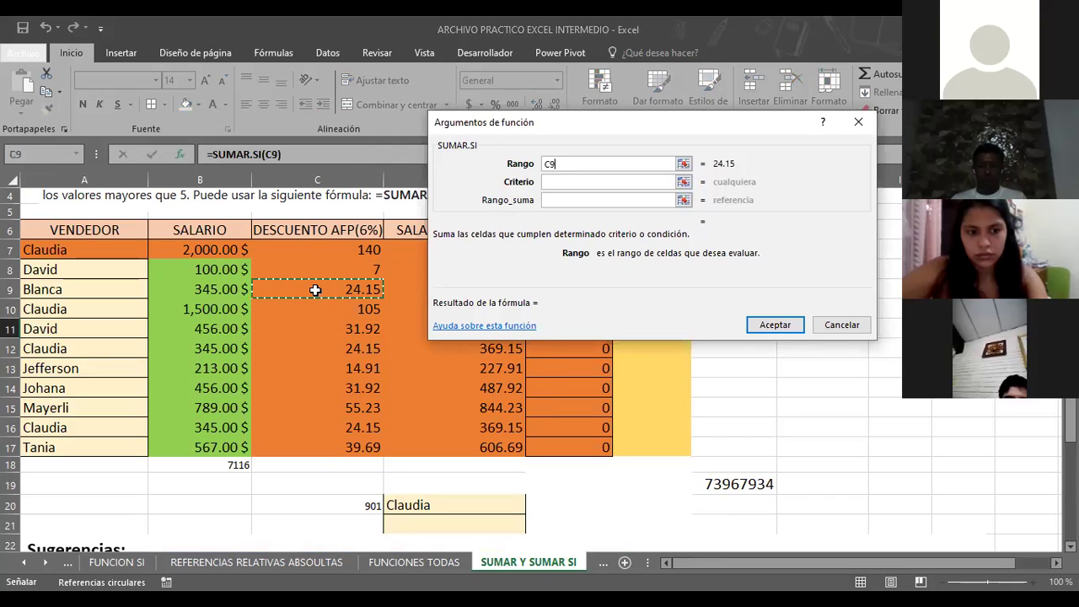
pyautogui.keyDown('shift'); pyautogui.click(320, 450); pyautogui.keyUp('shift')
pyautogui.click(566, 183)
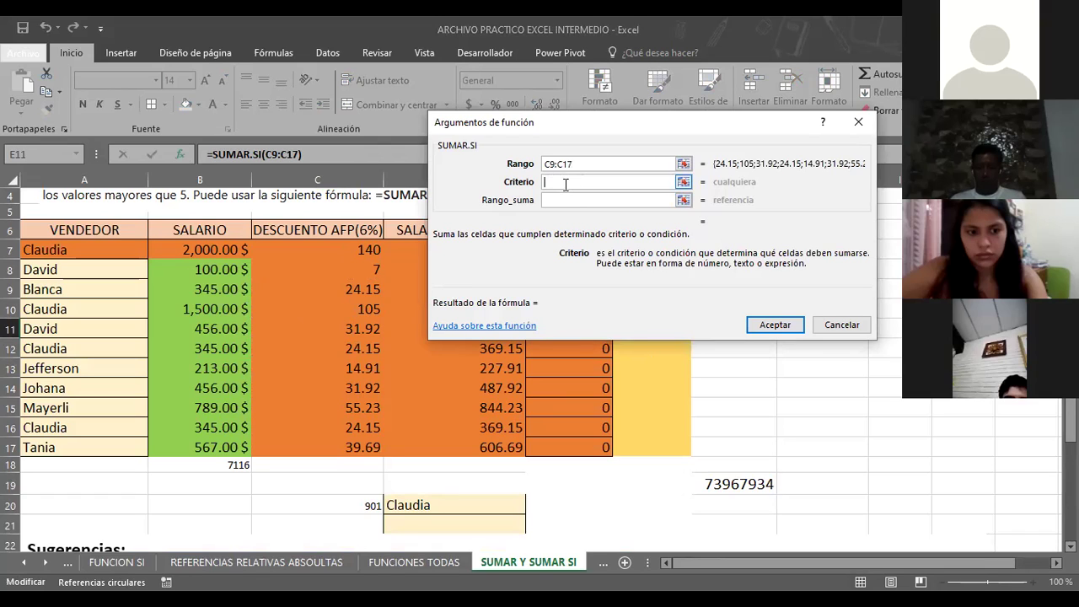
pyautogui.write('>20')
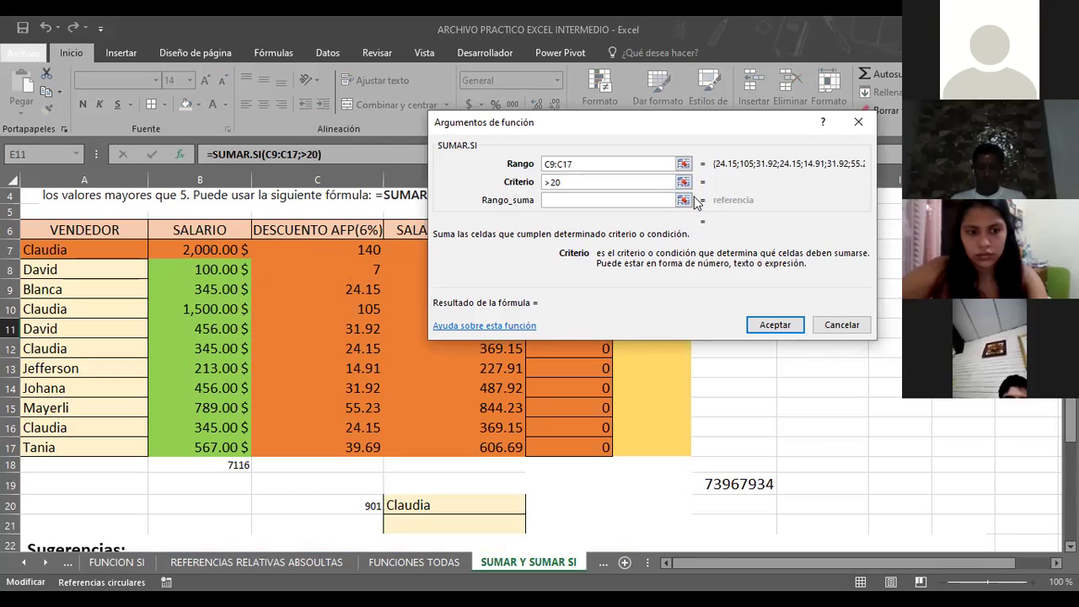
pyautogui.click(683, 200)
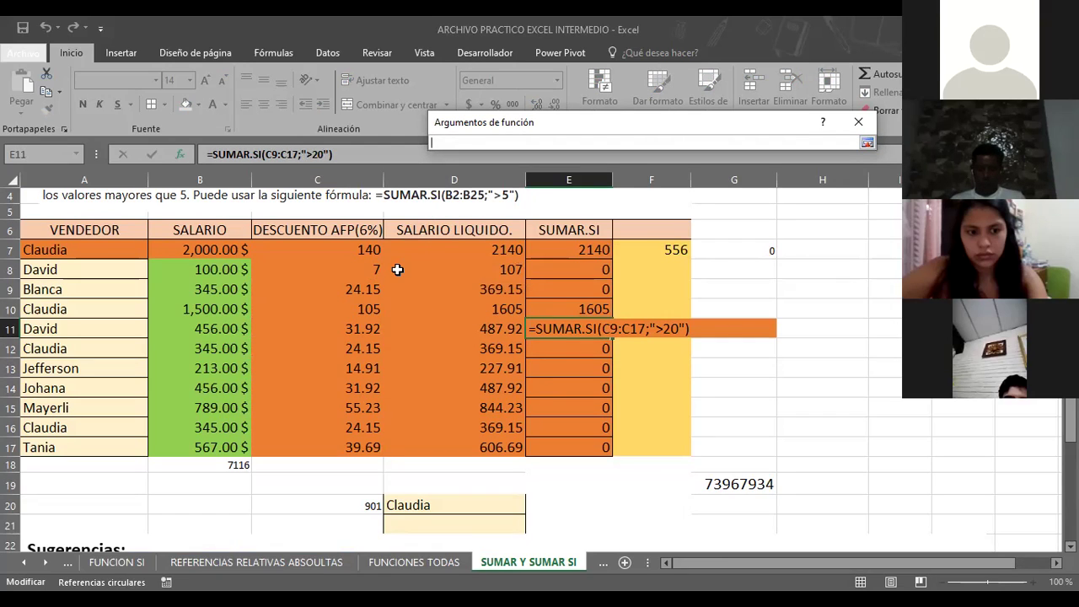
pyautogui.moveTo(428, 250); pyautogui.dragTo(437, 442)
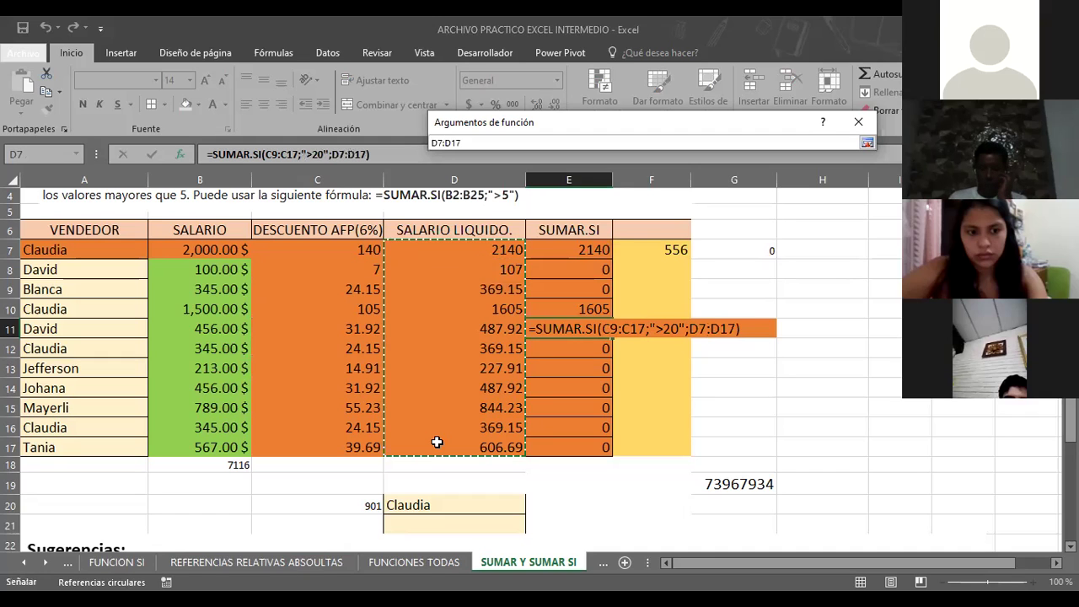
pyautogui.press('Return')
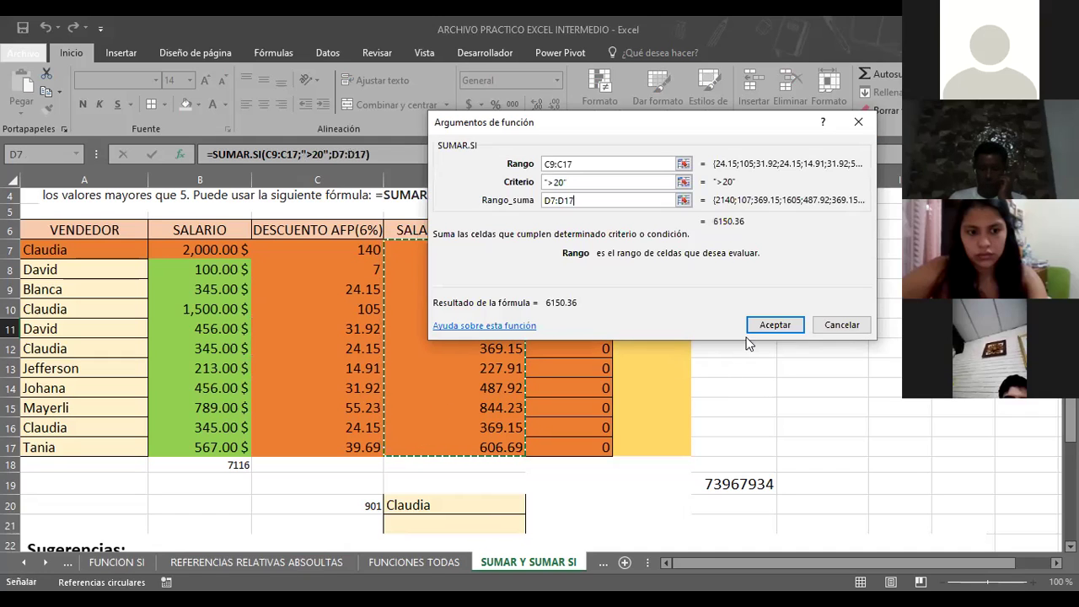
pyautogui.click(767, 324)
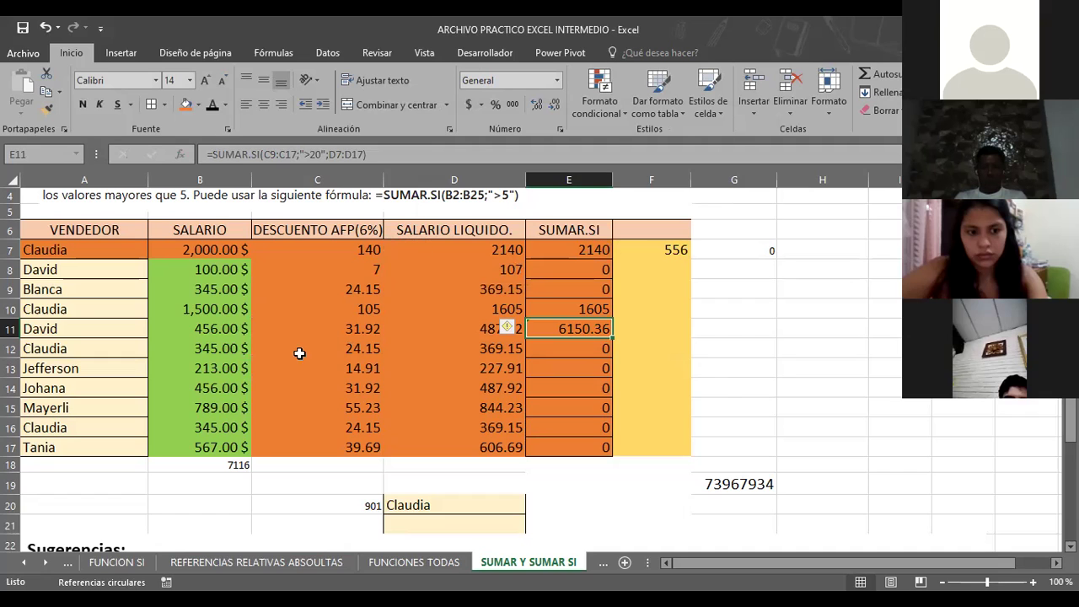
# Select the sales table A6:F17, then G7 to view its seller-name SUMAR.SI formula.
pyautogui.moveTo(47, 236)
pyautogui.mouseDown()
pyautogui.moveTo(476, 369)
pyautogui.moveTo(625, 440)
pyautogui.mouseUp()
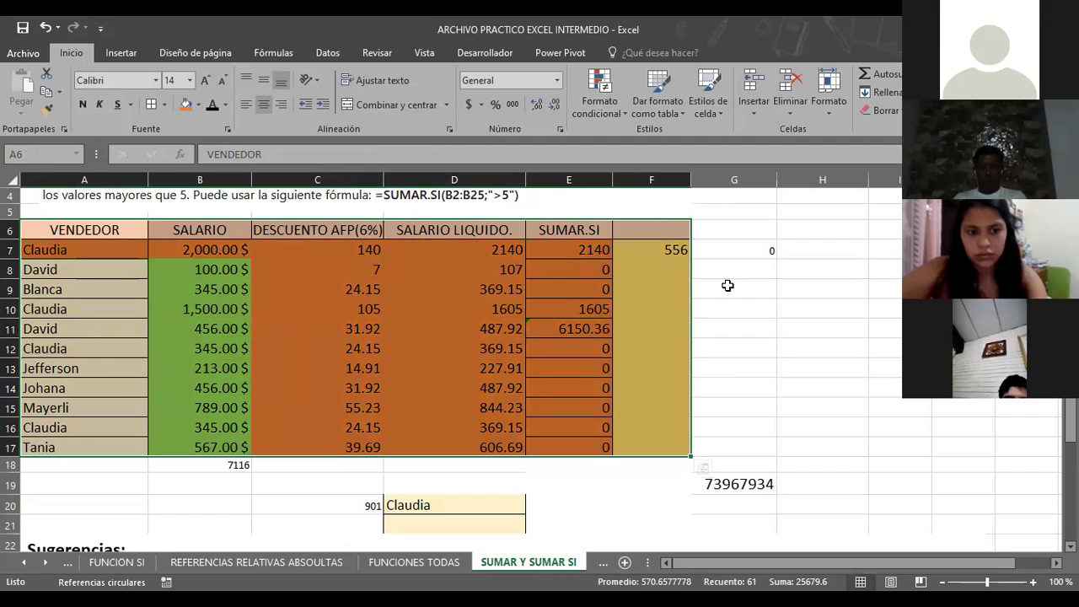
pyautogui.click(730, 245)
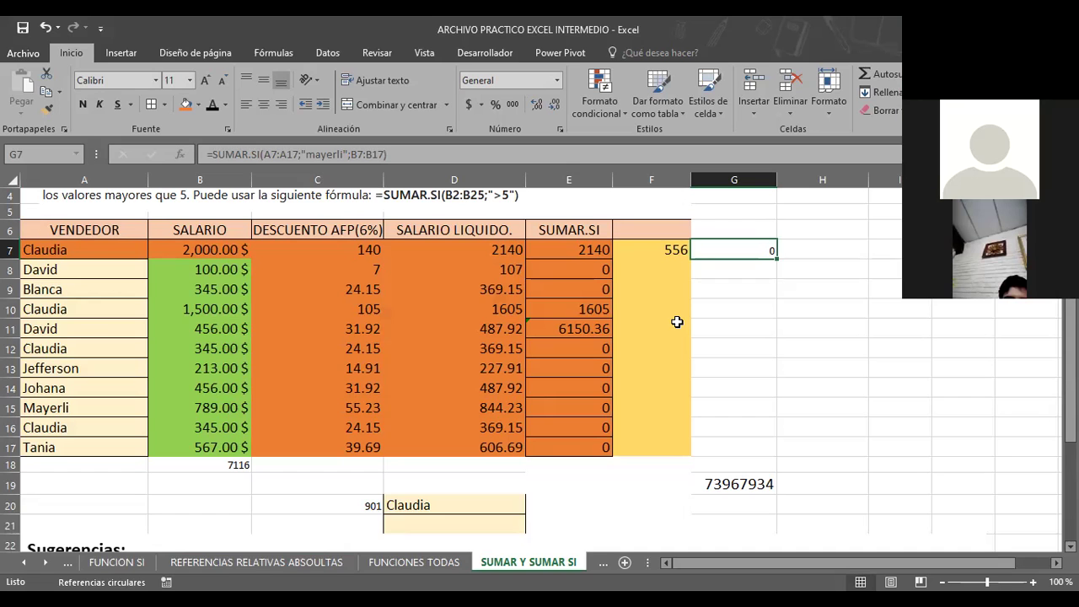
pyautogui.scroll(1, 677, 322)
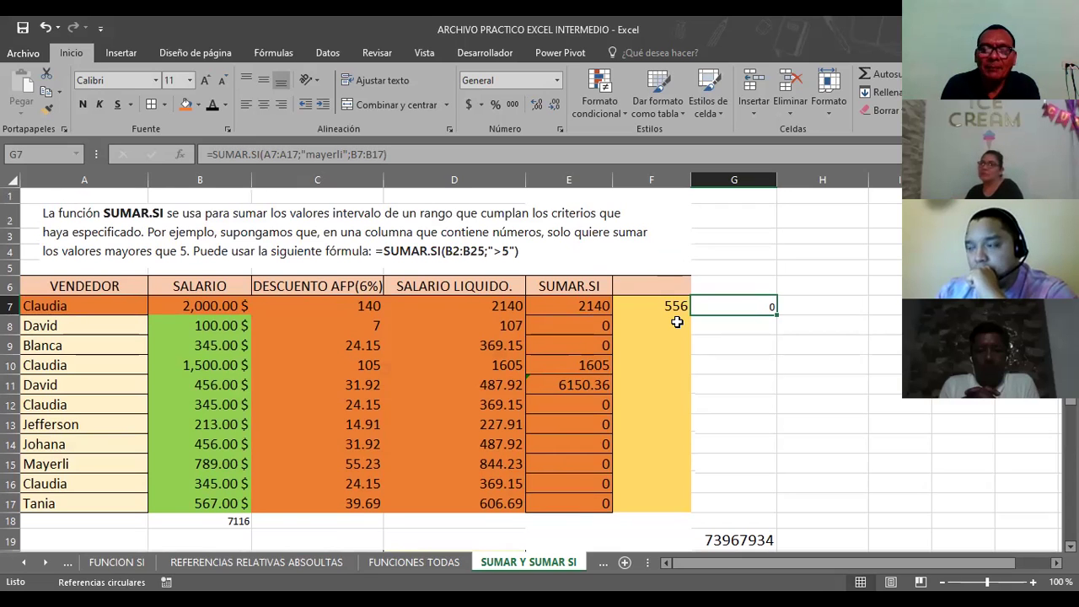
pyautogui.click(712, 540)
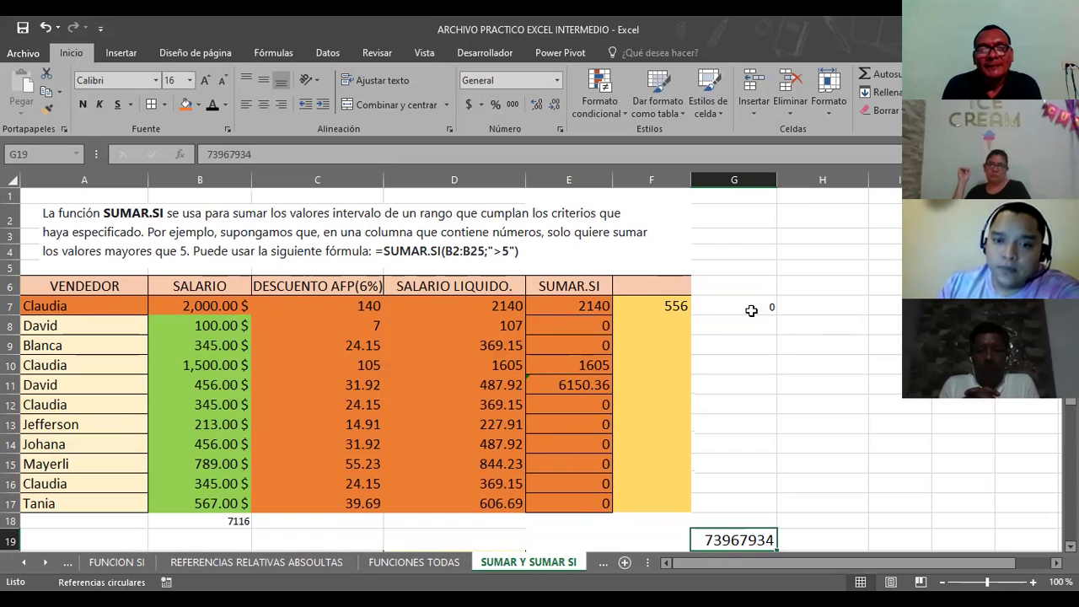
pyautogui.click(821, 419)
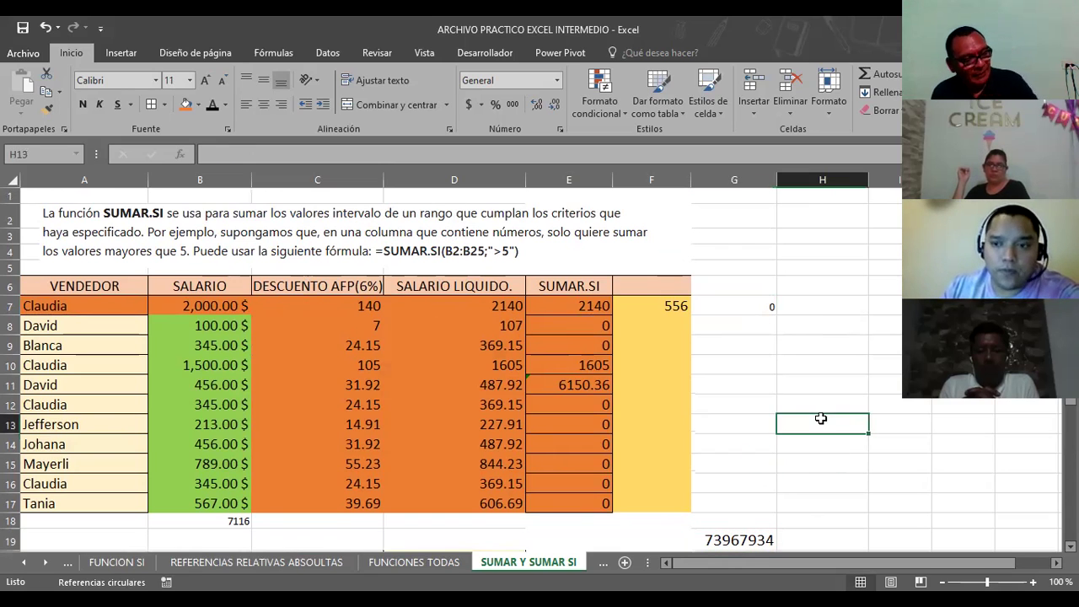